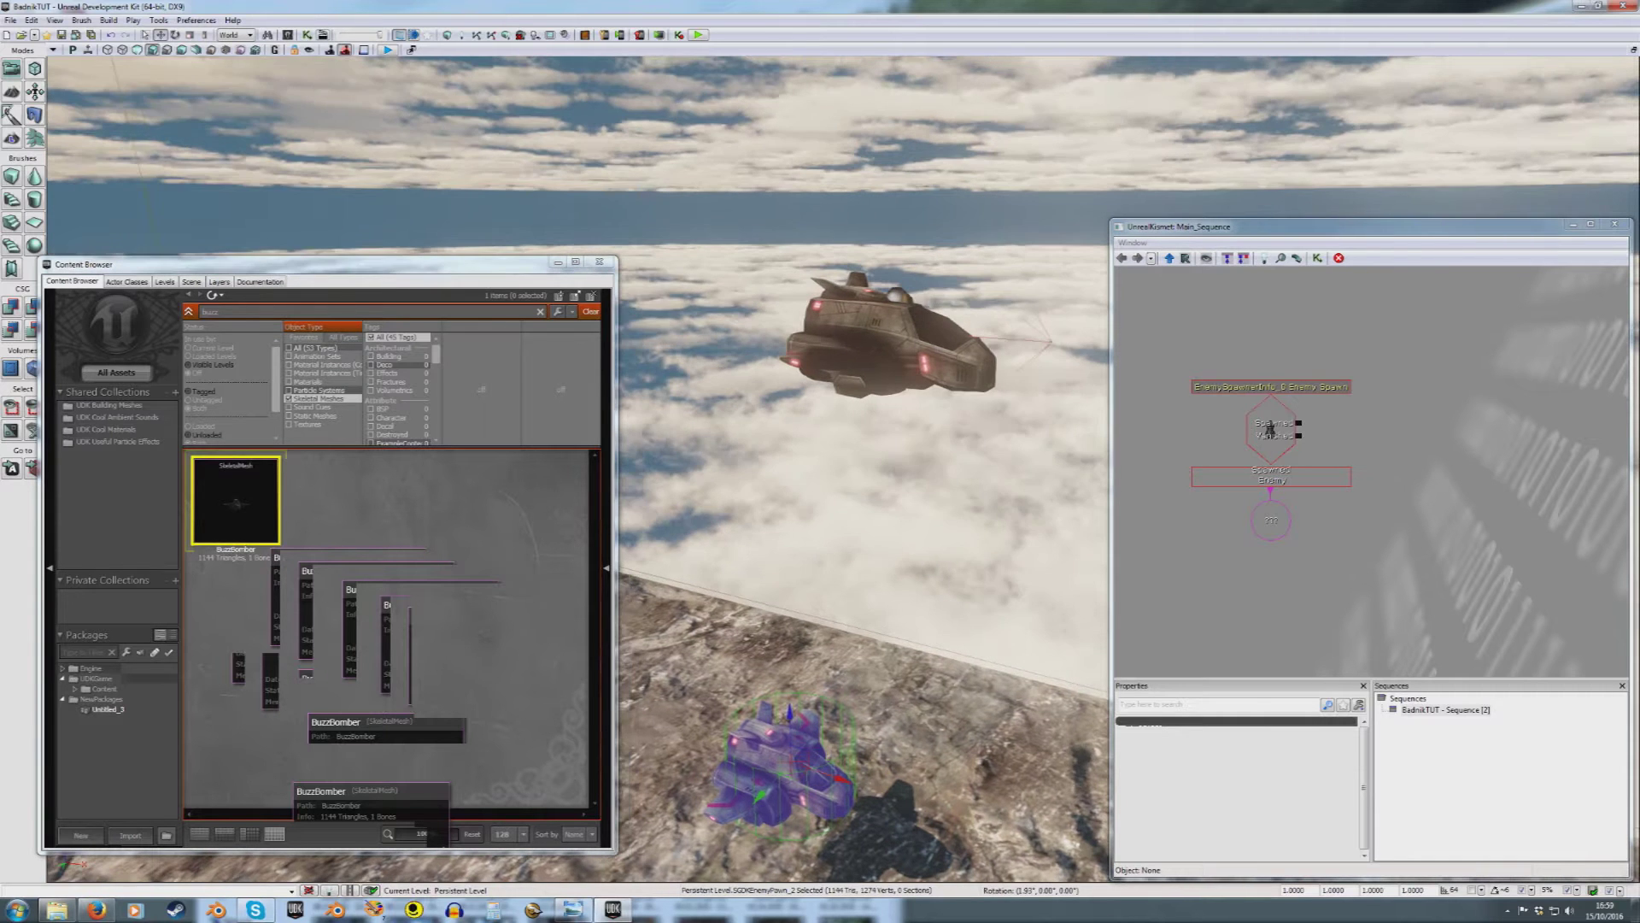
Step: Open the properties of the enemy spawner represented by the large ship hovering over the terrain
right_drag(1008, 564, 1015, 565)
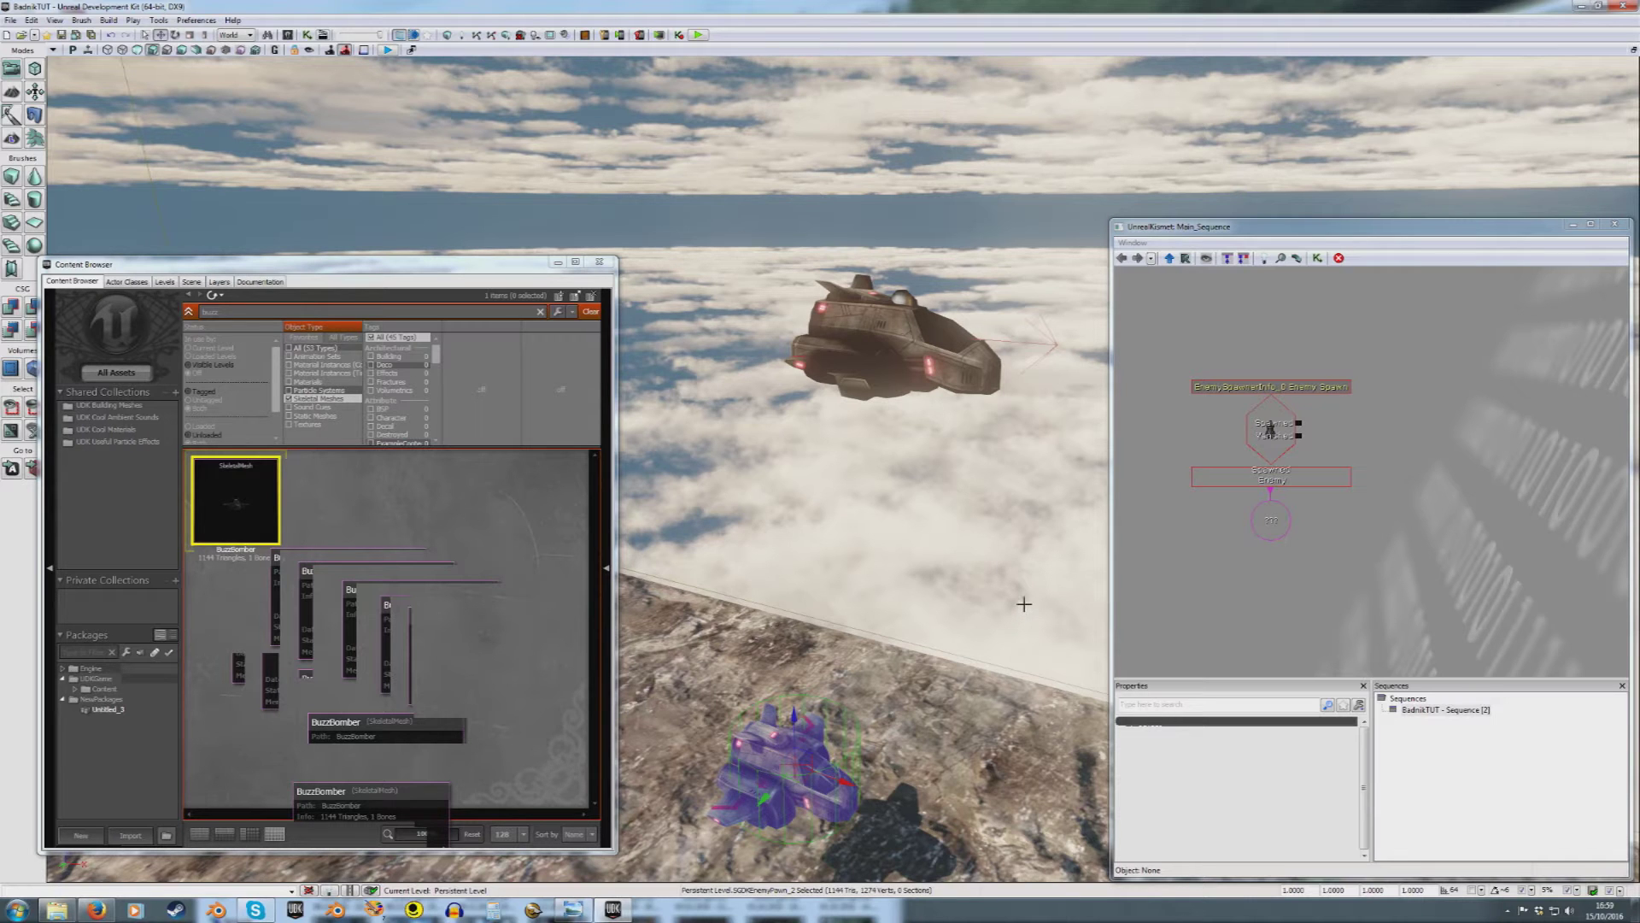
right_drag(1026, 604, 1025, 603)
key(w)
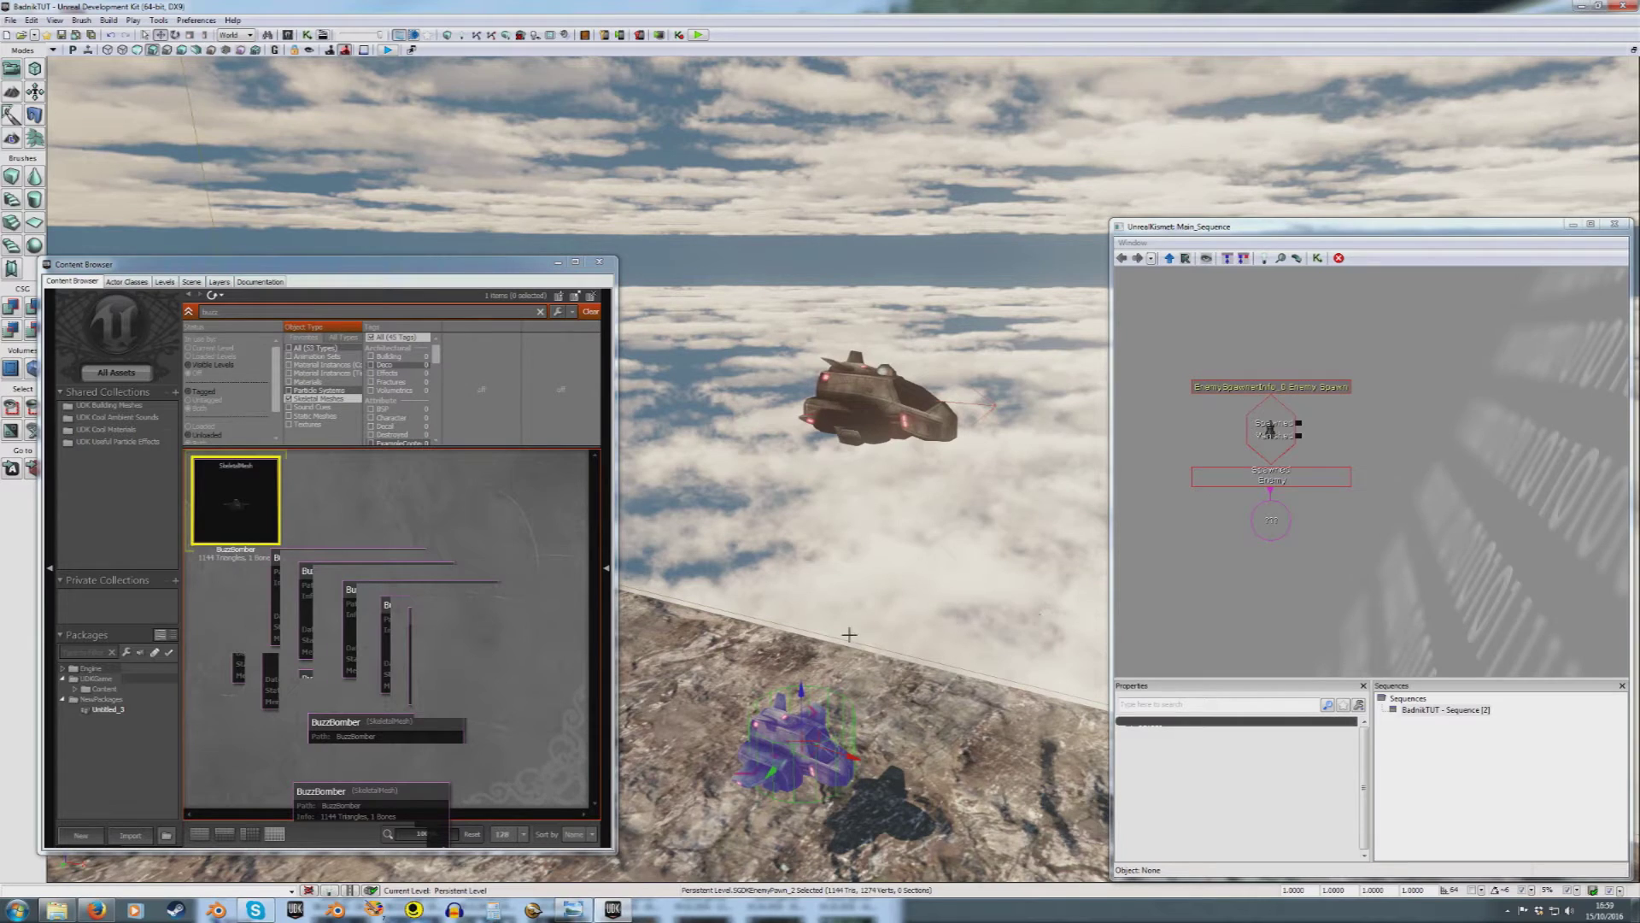
right_drag(984, 633, 984, 633)
double_click(927, 444)
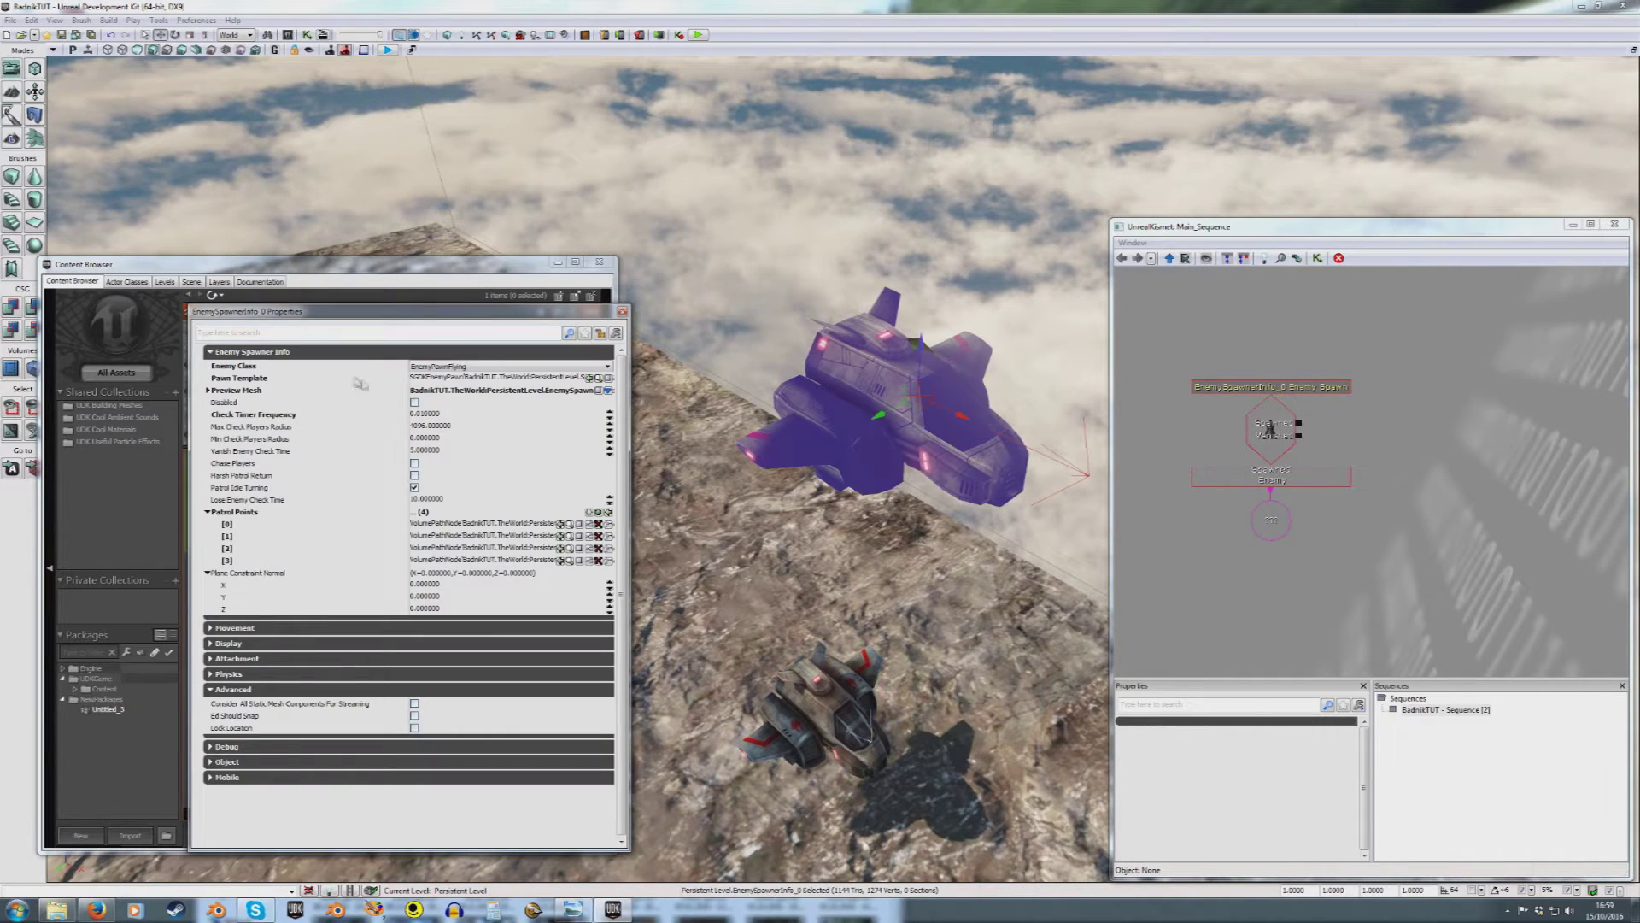
Step: Open the properties of the small enemy pawn template on the ground and move its window clear of the Content Browser
double_click(833, 683)
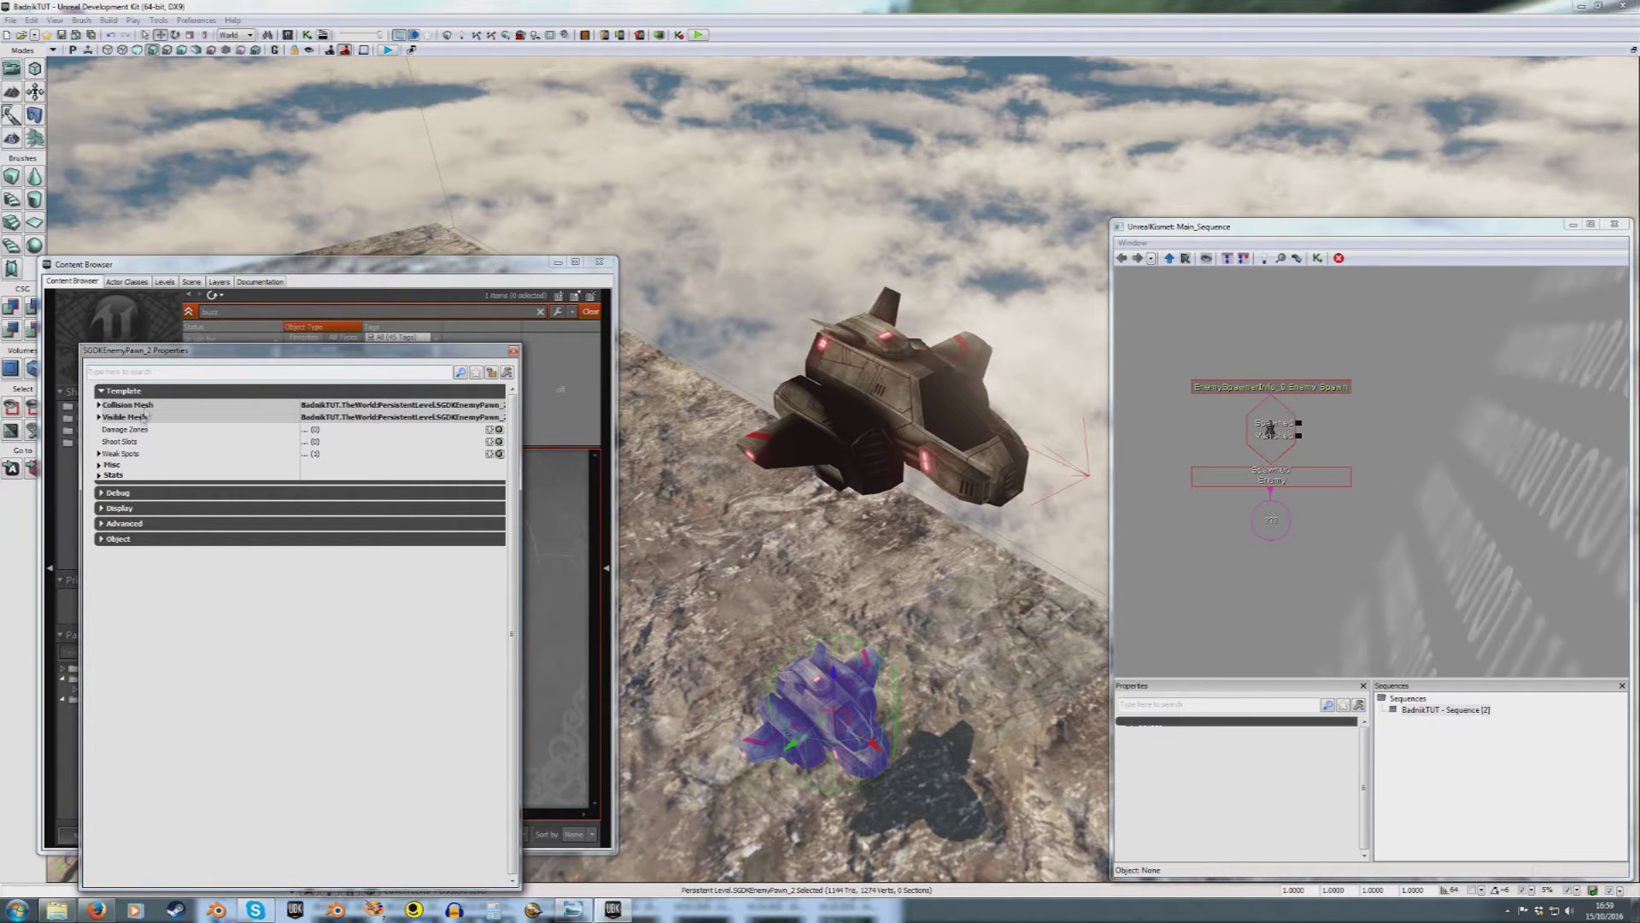
drag(159, 354, 219, 292)
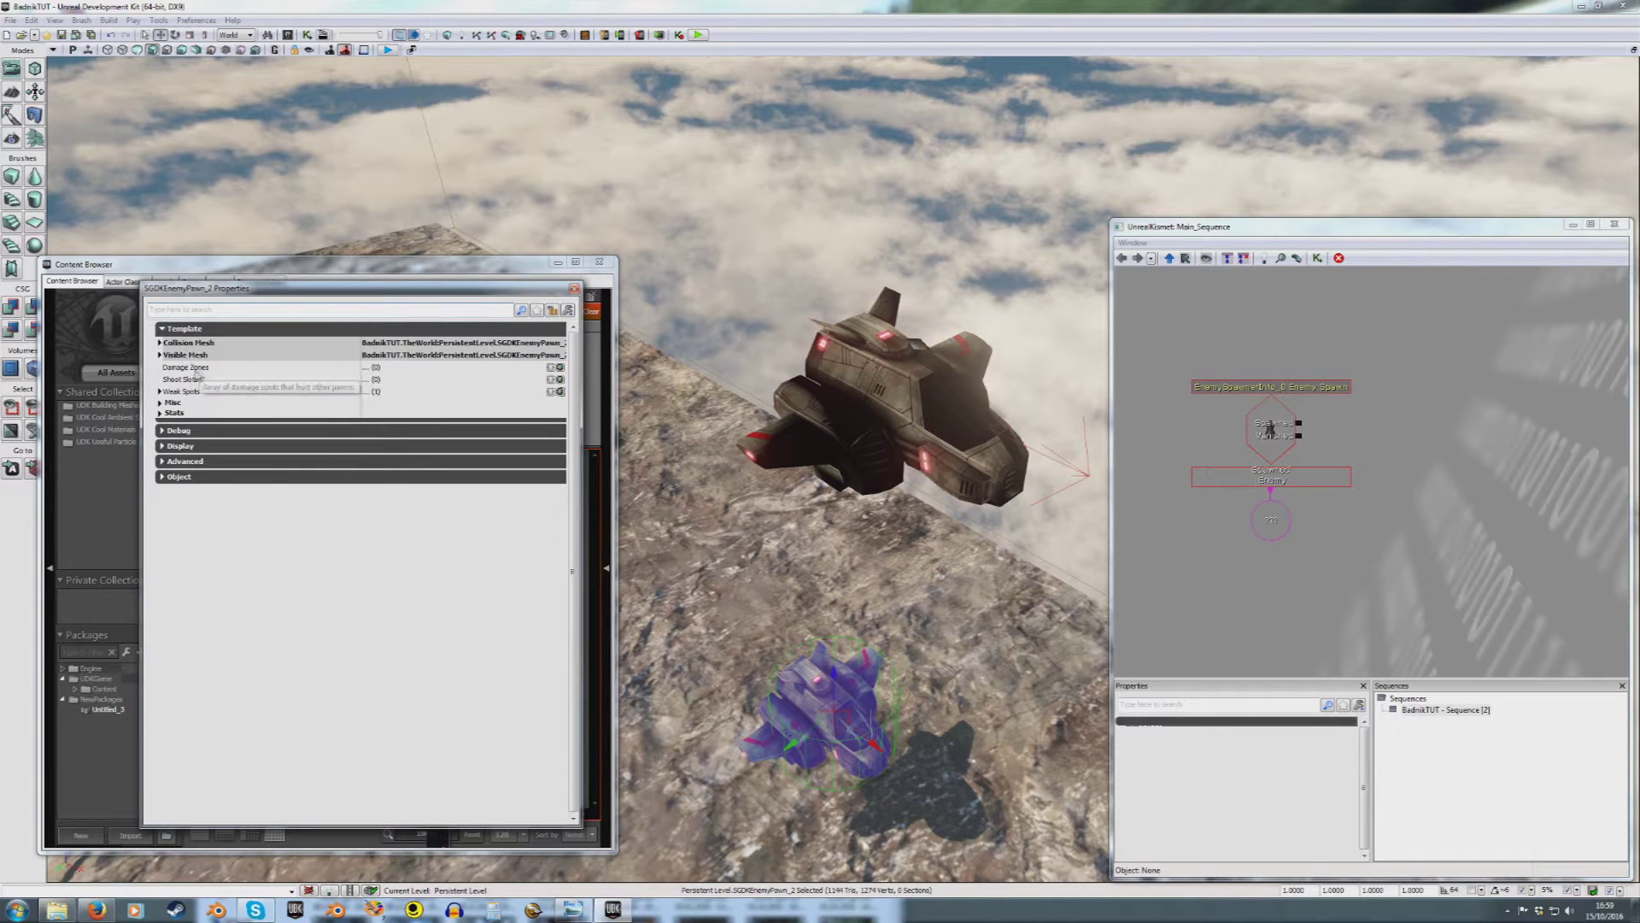
drag(324, 304, 1266, 334)
Step: Open the BuzzBomber skeletal mesh from the Content Browser in the AnimSet Editor
right_drag(854, 564, 667, 569)
right_drag(859, 607, 766, 510)
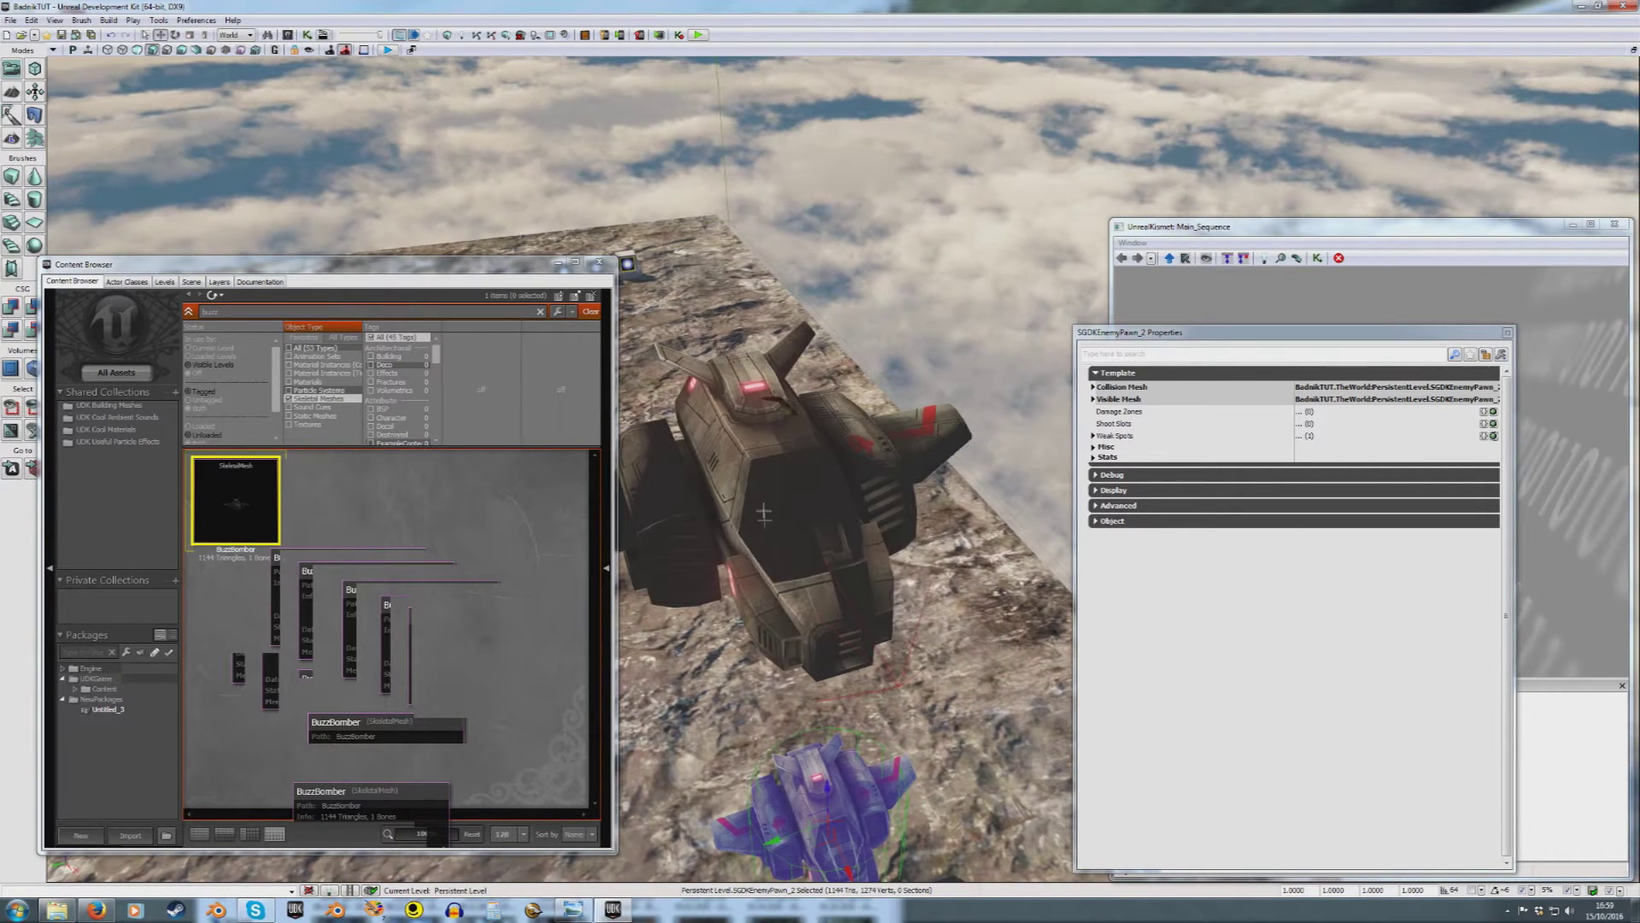
click(412, 537)
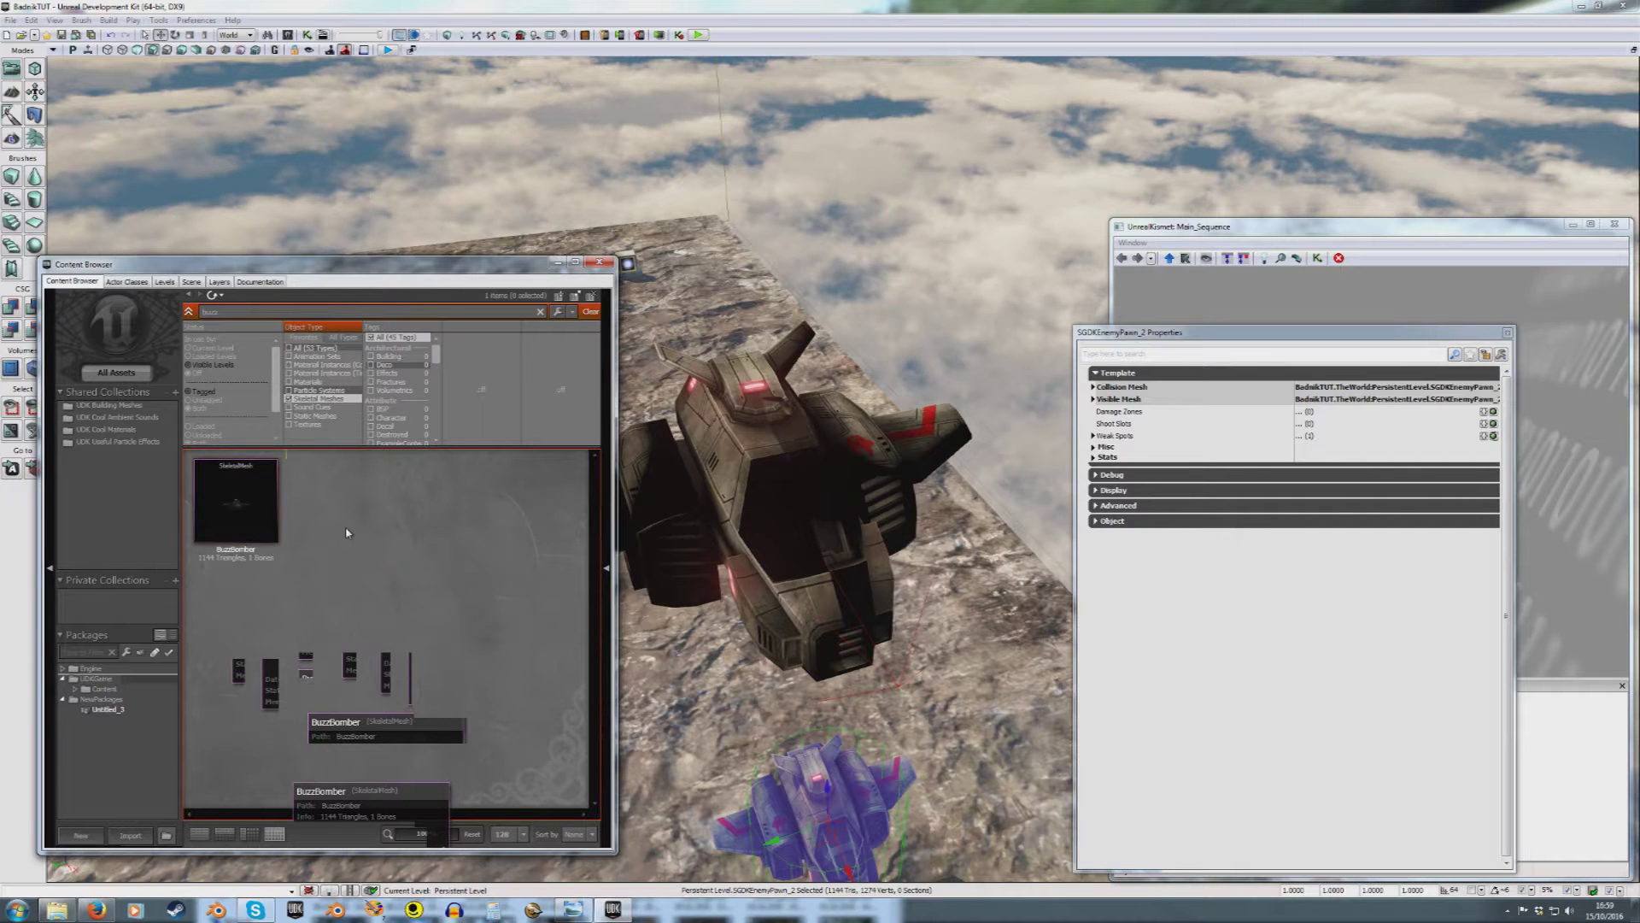
right_drag(825, 548, 803, 540)
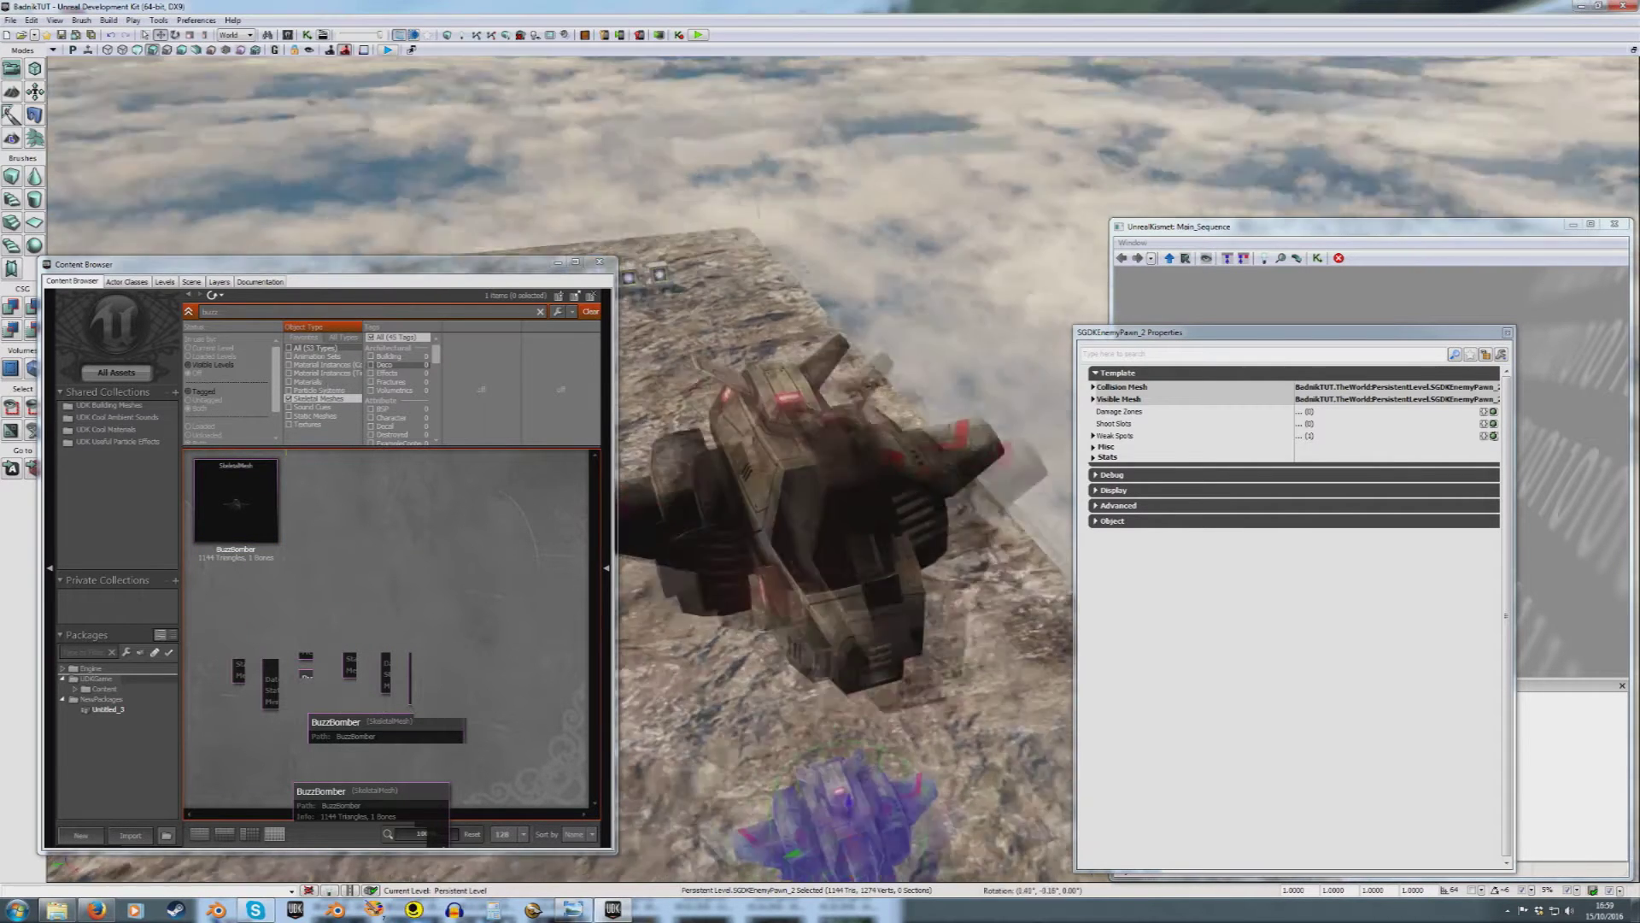
double_click(236, 499)
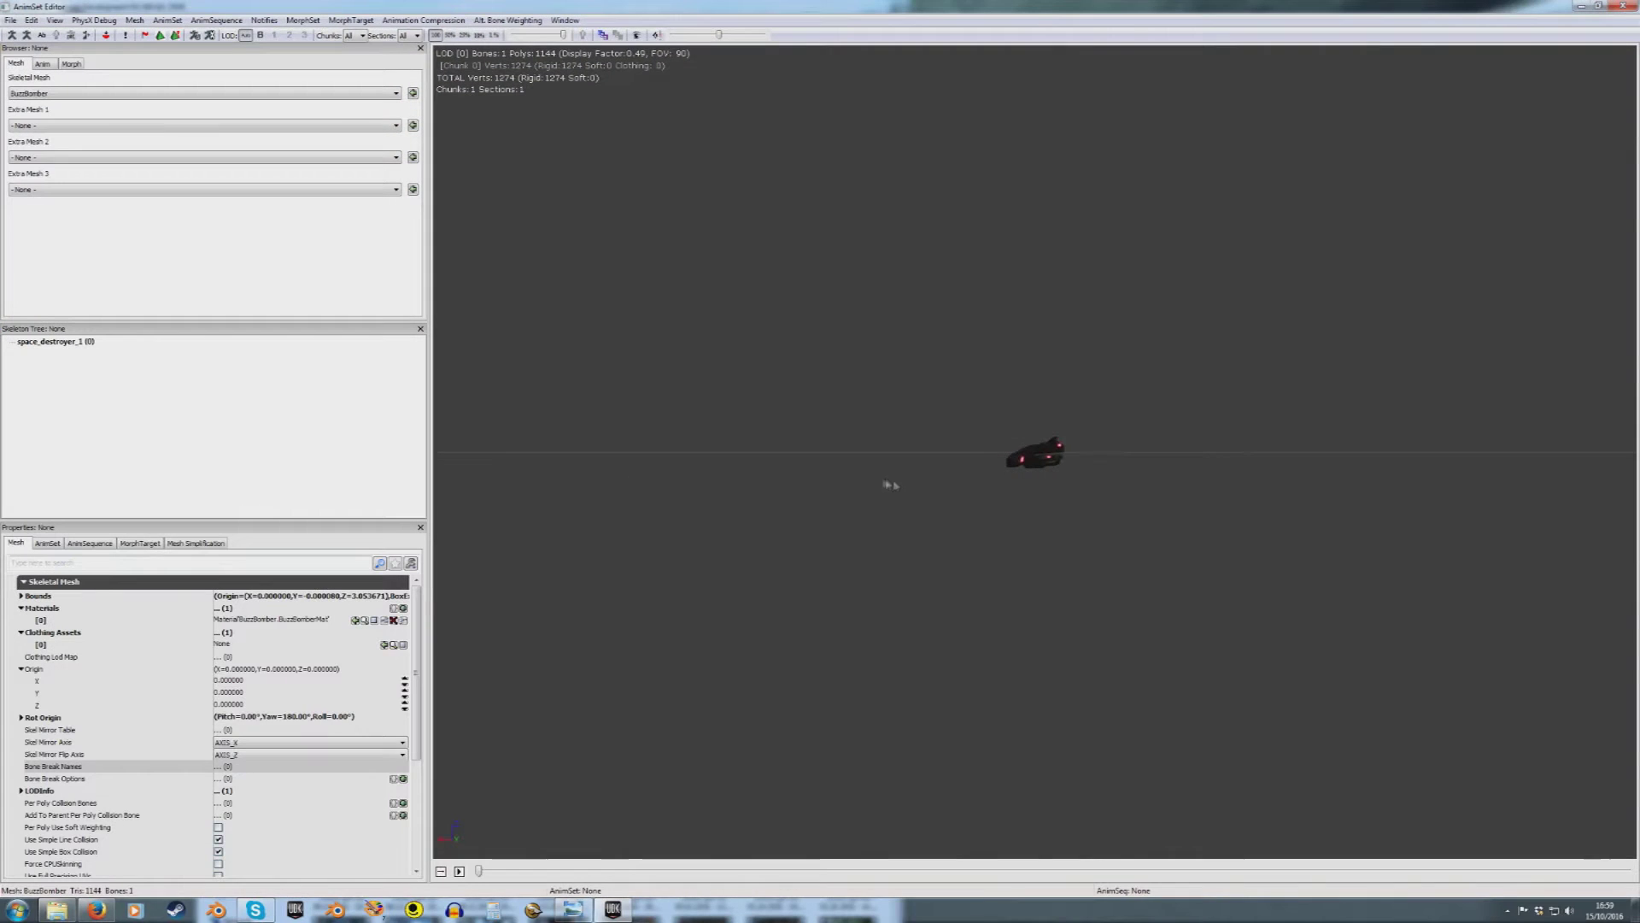
Step: Open the Socket Manager for the BuzzBomber mesh and move it clear of the ship preview
drag(890, 484, 1003, 513)
right_drag(1003, 512, 1103, 531)
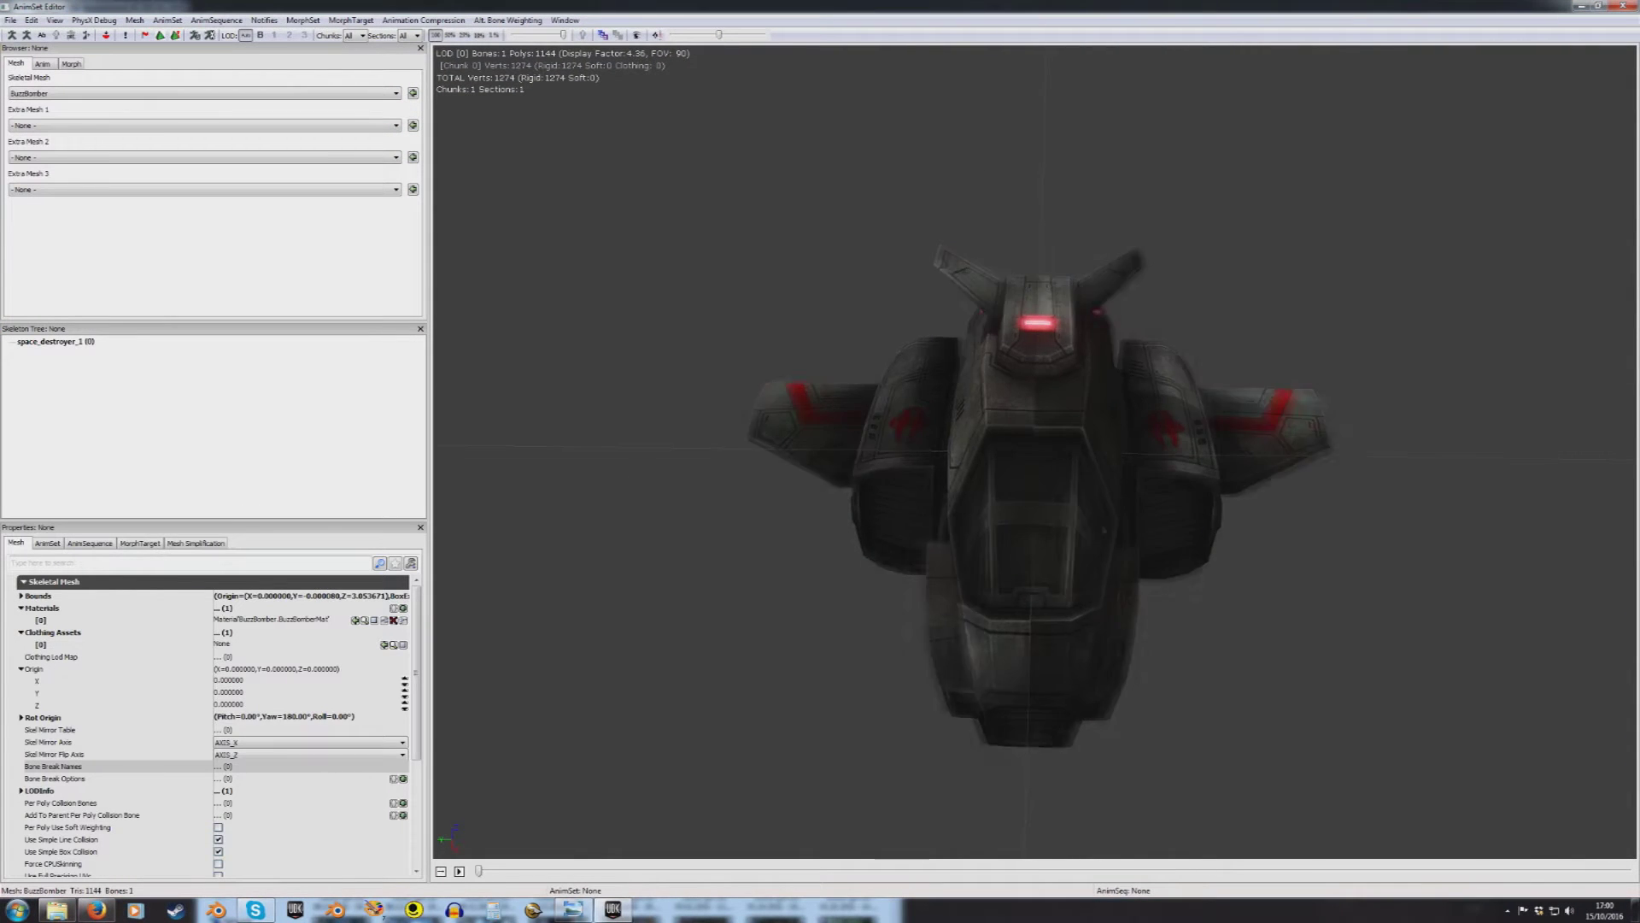
drag(1103, 531, 828, 437)
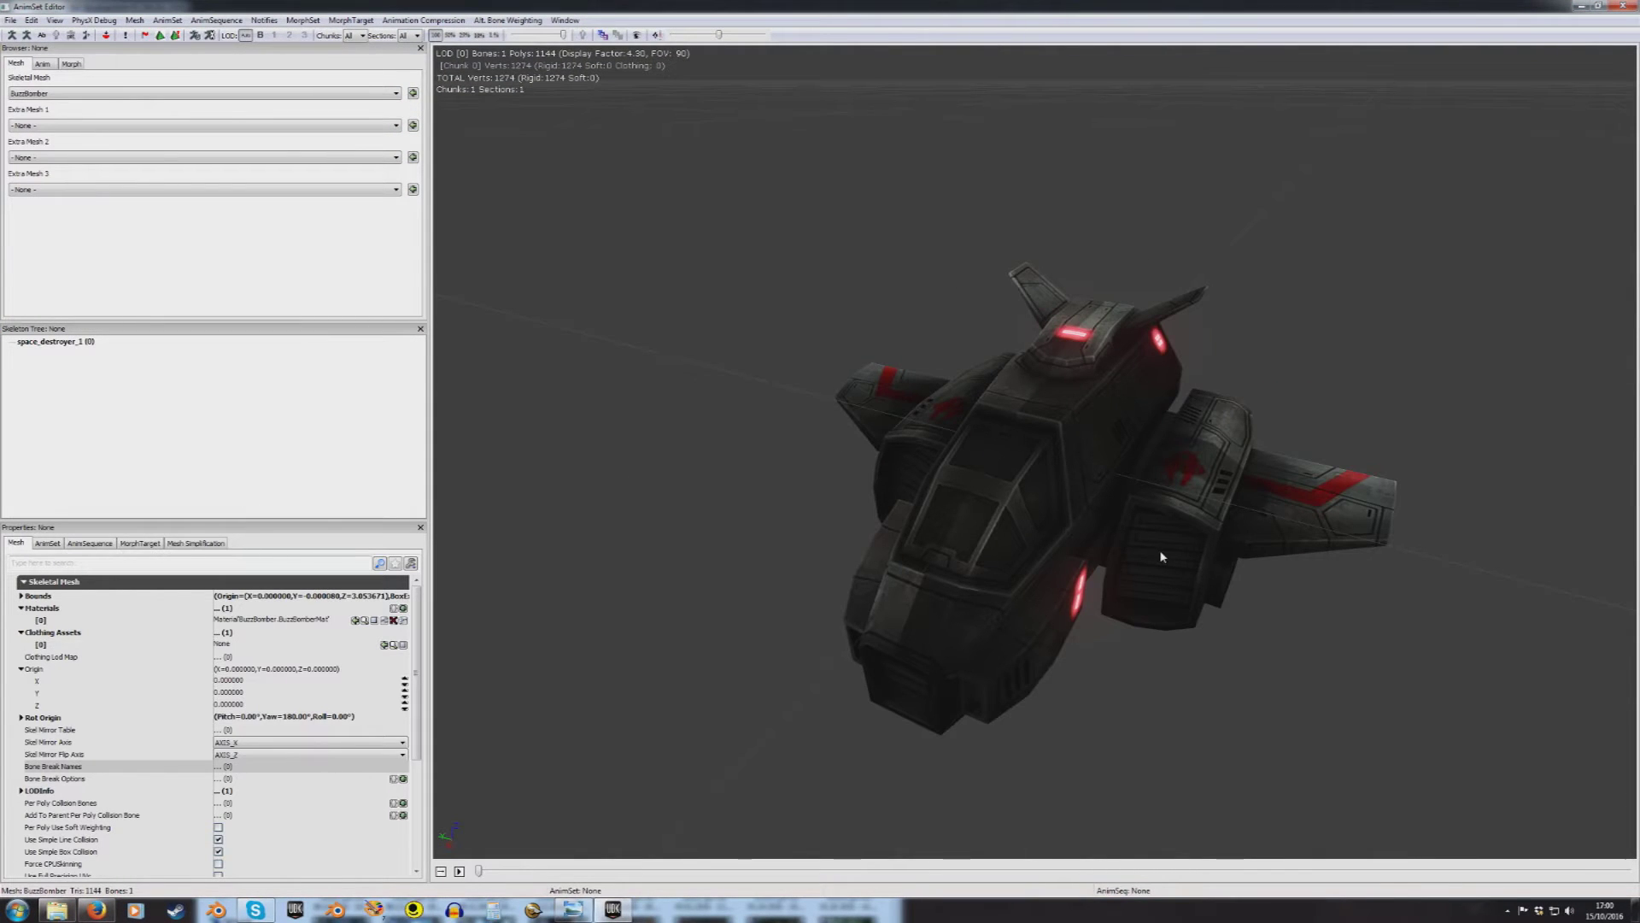
mouse_move(1194, 582)
mouse_down()
mouse_move(1155, 577)
mouse_move(1194, 582)
mouse_up()
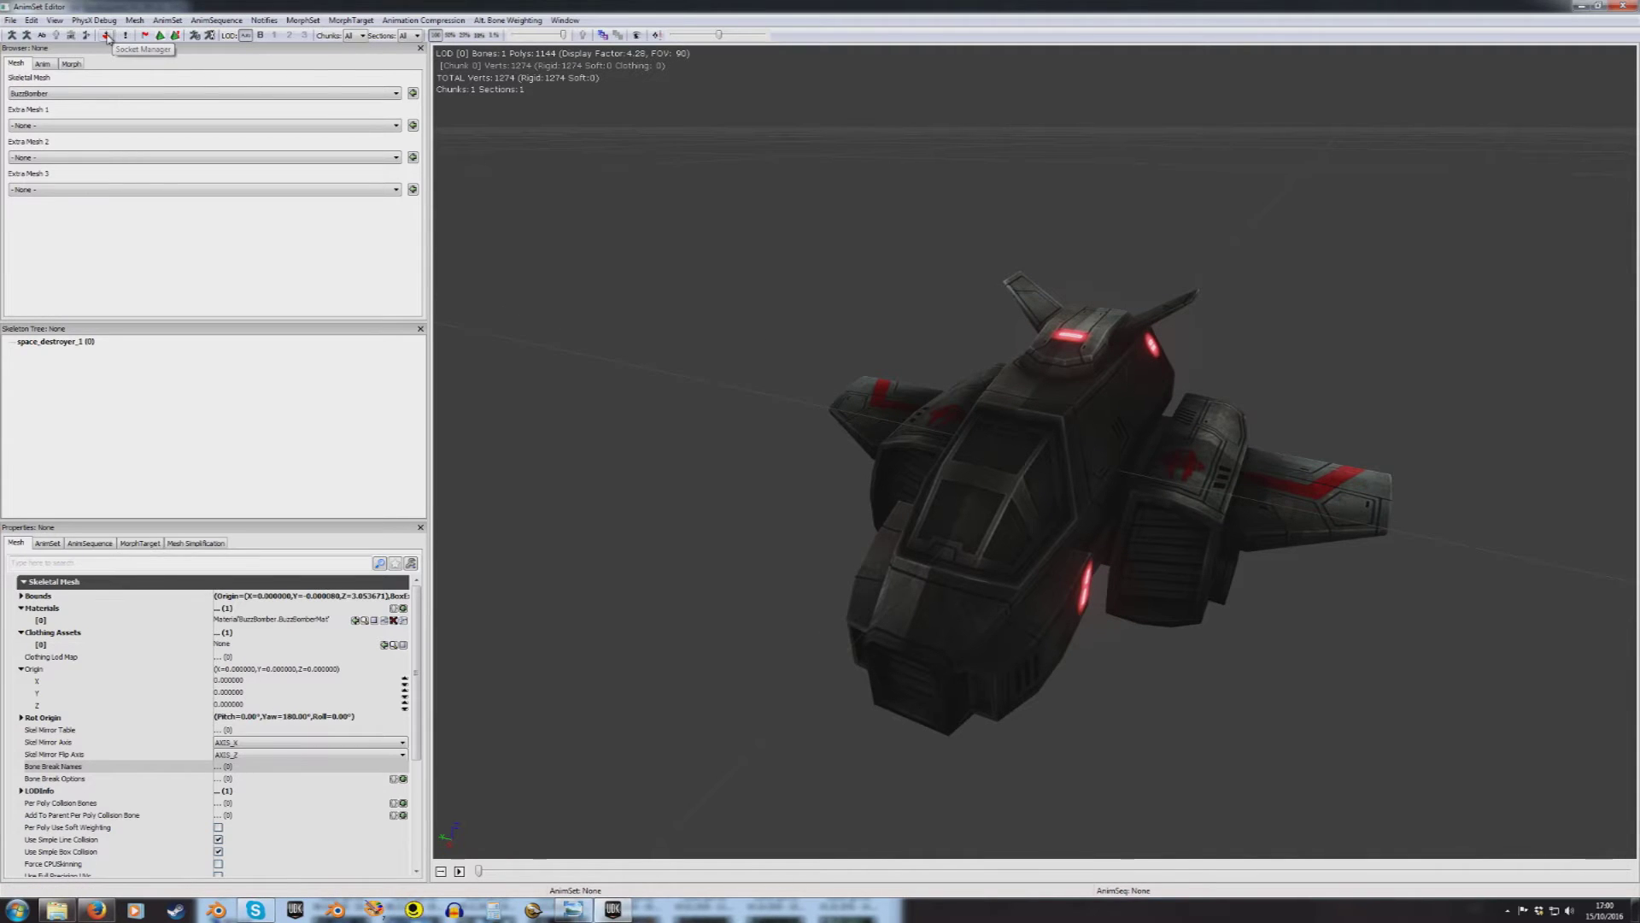
click(106, 35)
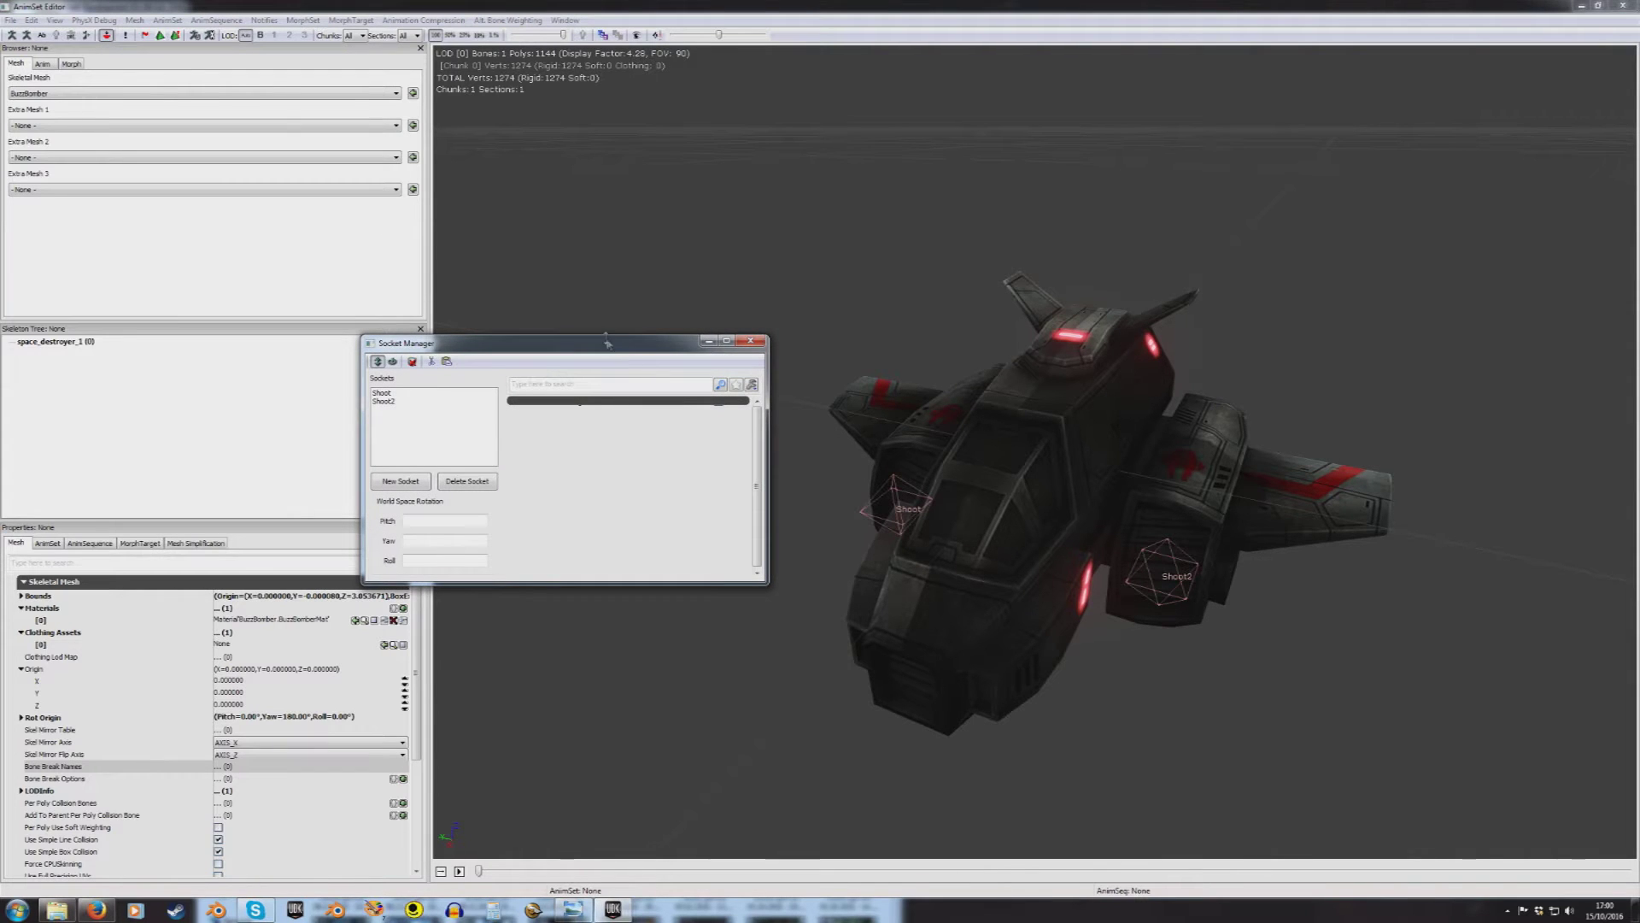
drag(606, 343, 516, 365)
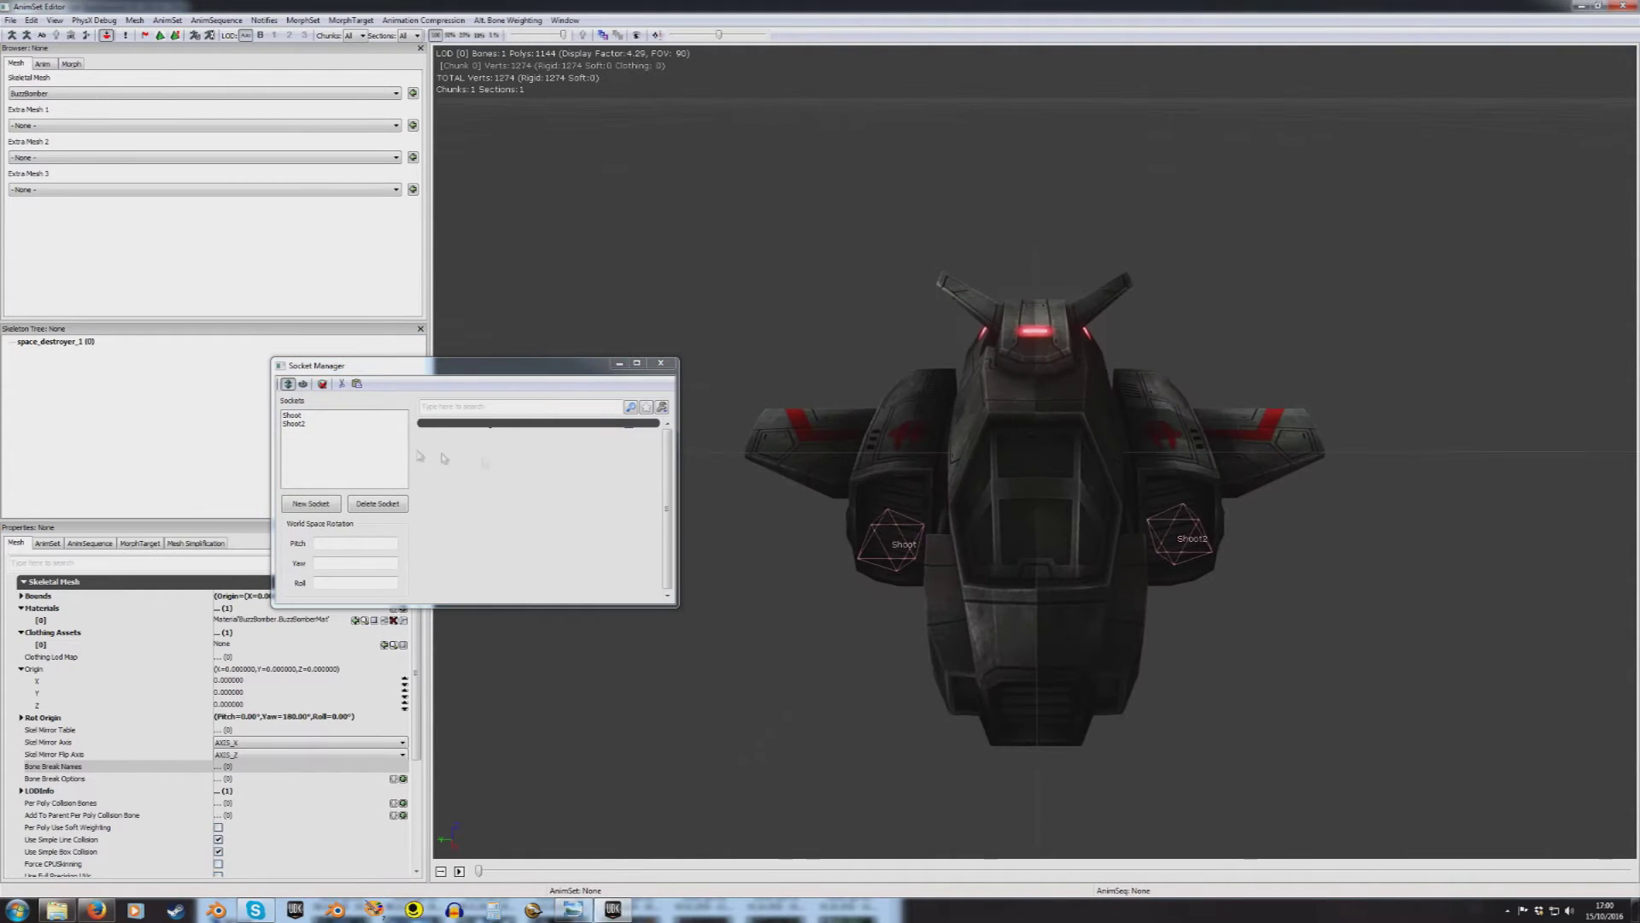
Step: Delete the existing Shoot and Shoot2 sockets from the mesh
click(299, 415)
click(377, 503)
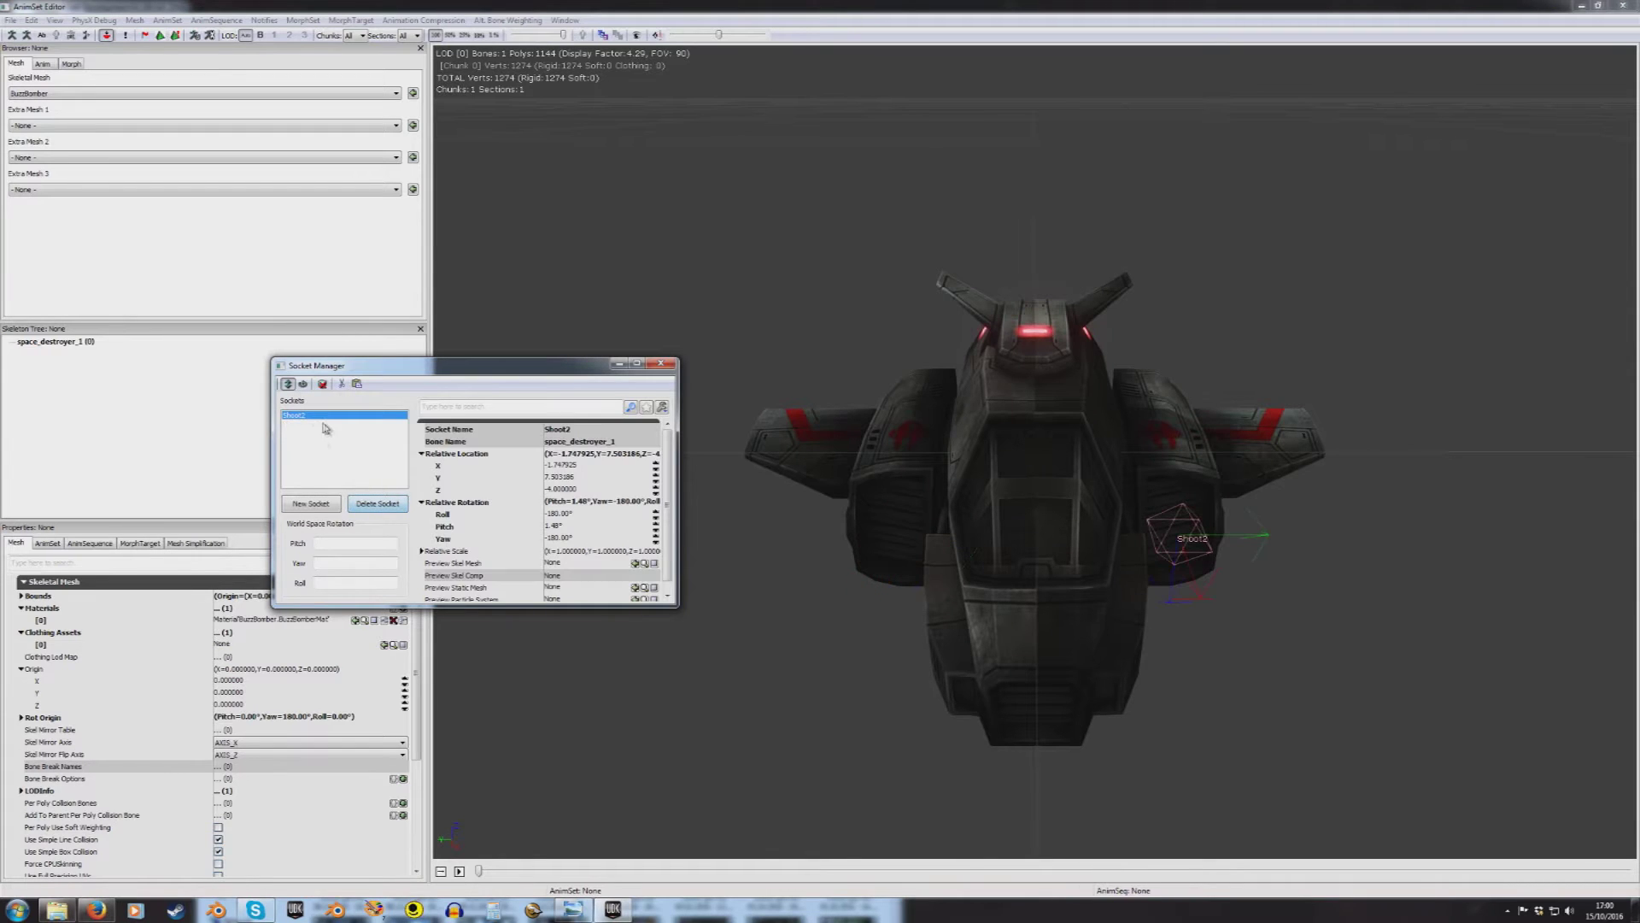
click(393, 500)
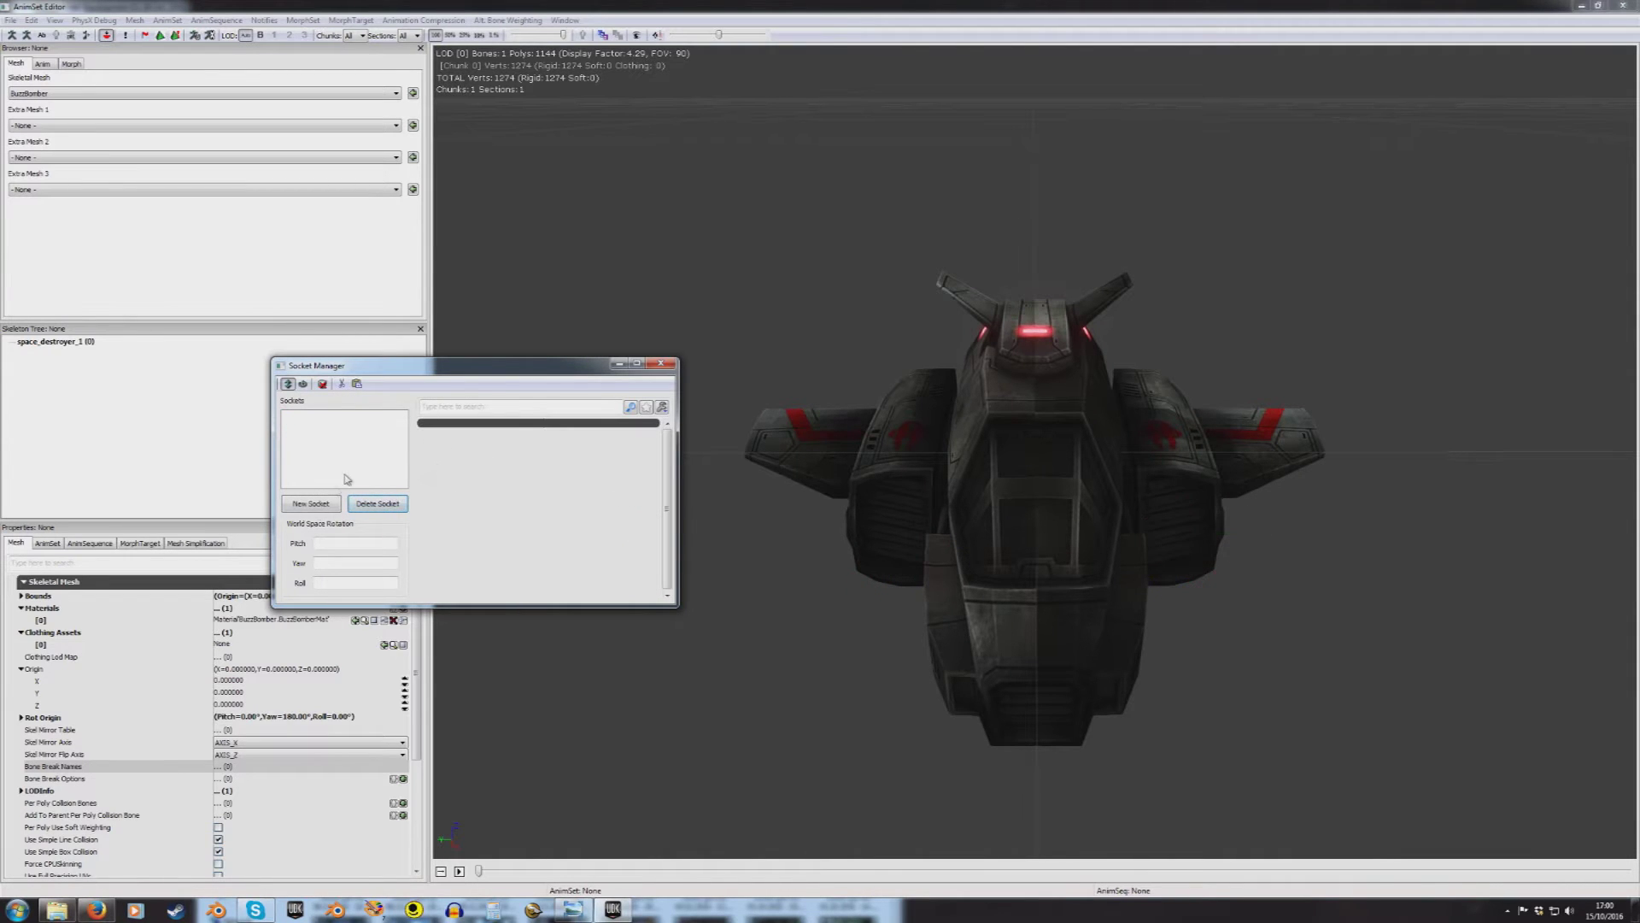
Step: Create a socket named Shoot1 on the space_destroyer_1 bone
click(310, 504)
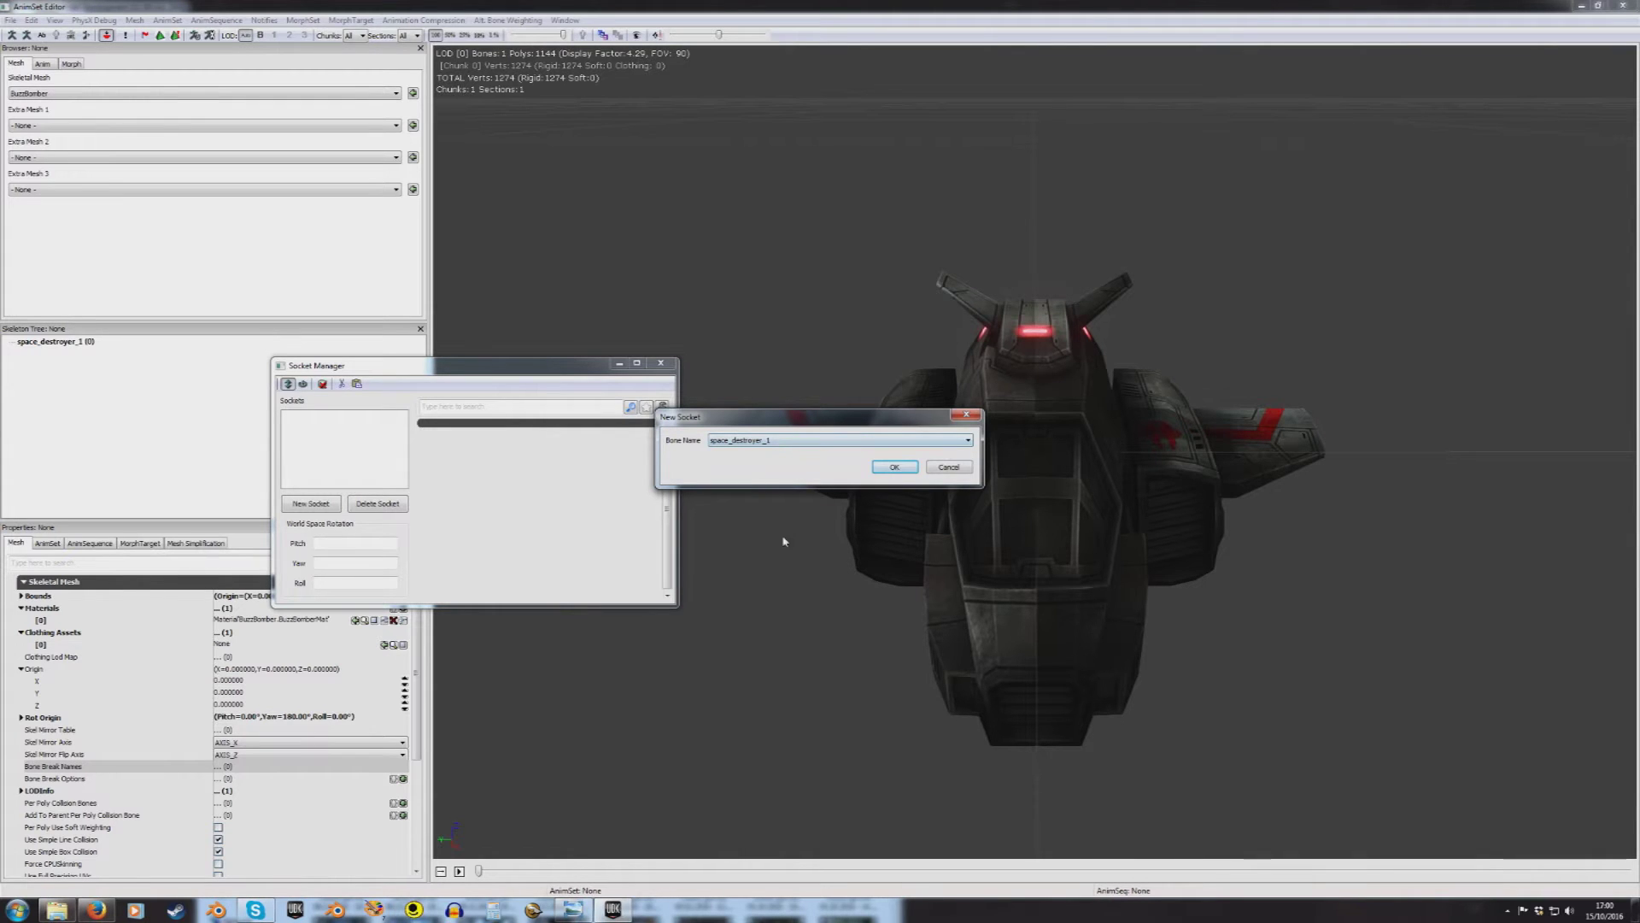
click(743, 440)
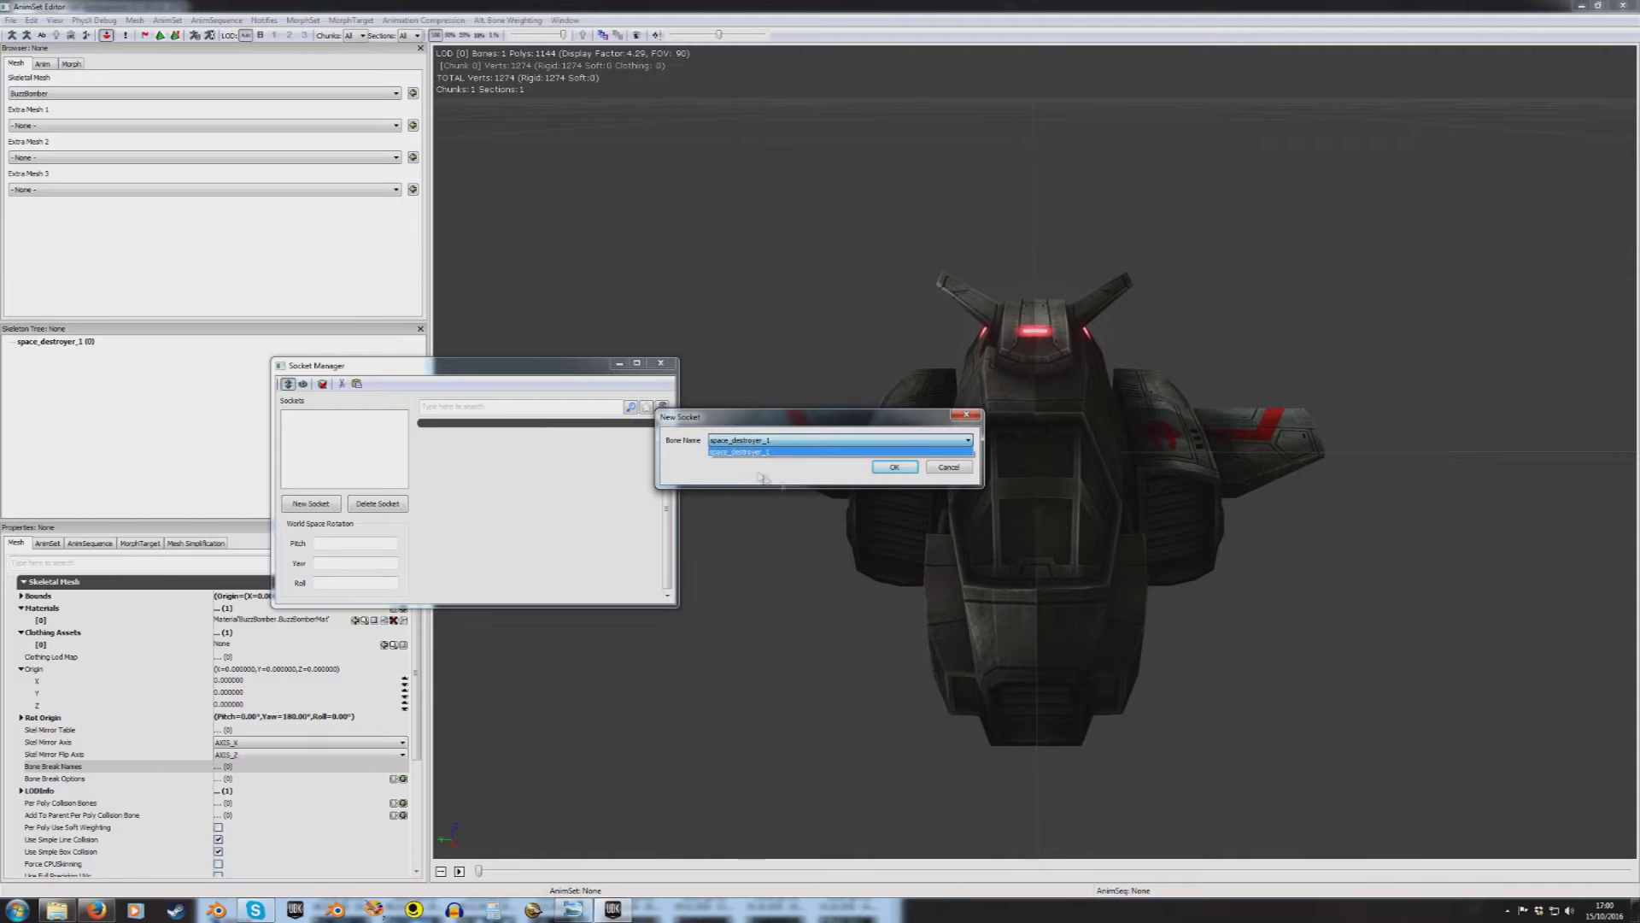
click(778, 450)
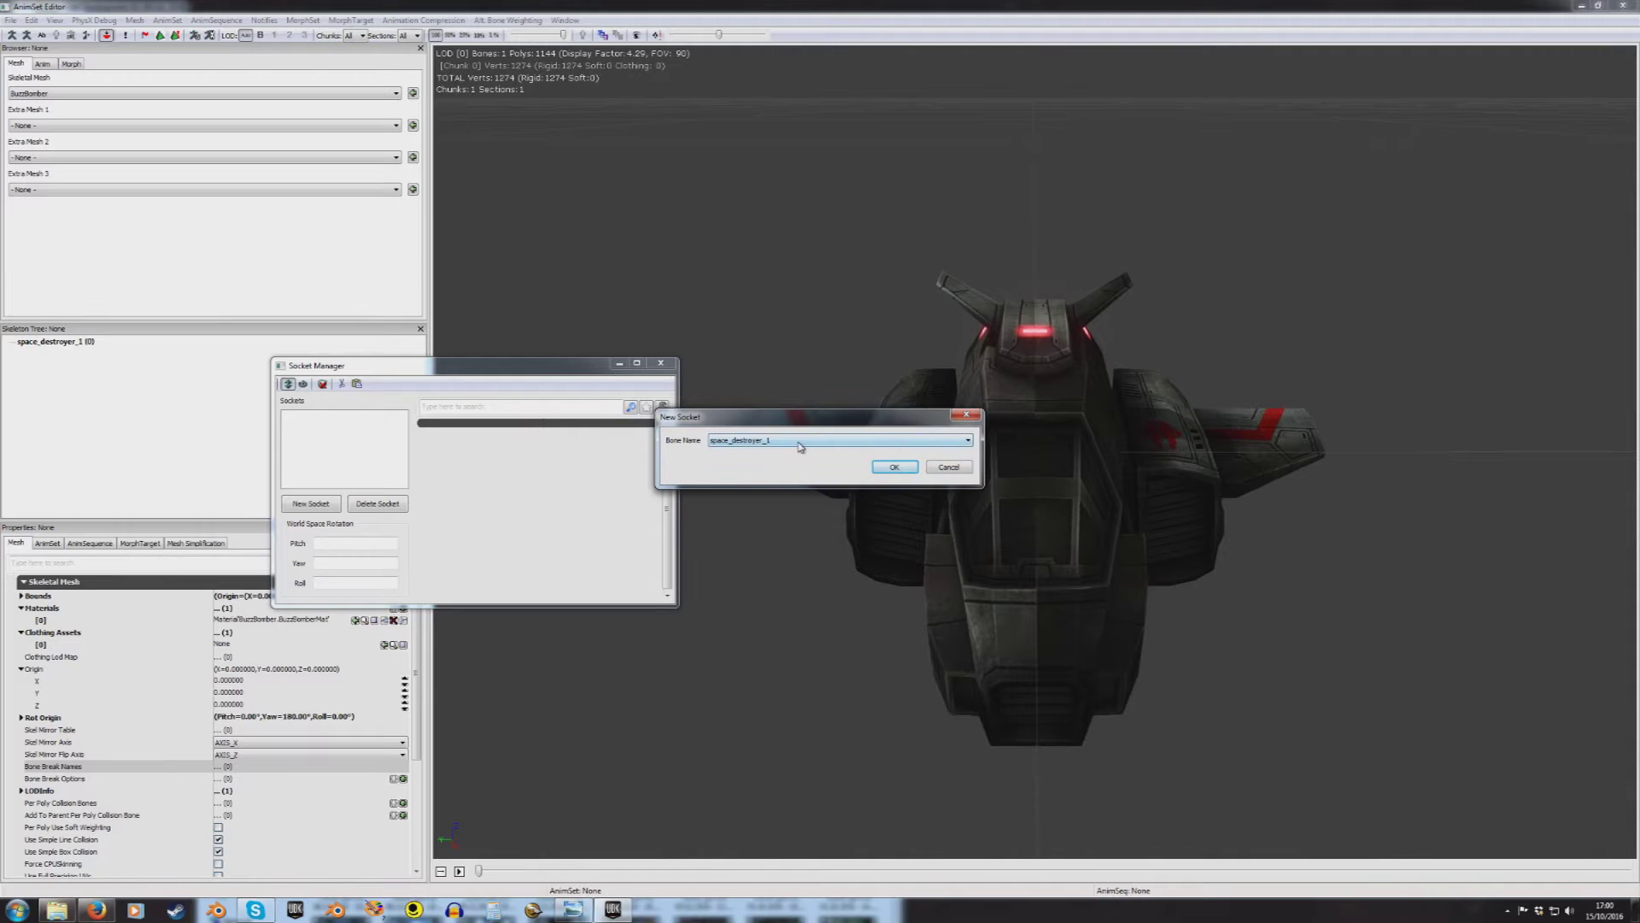
click(902, 470)
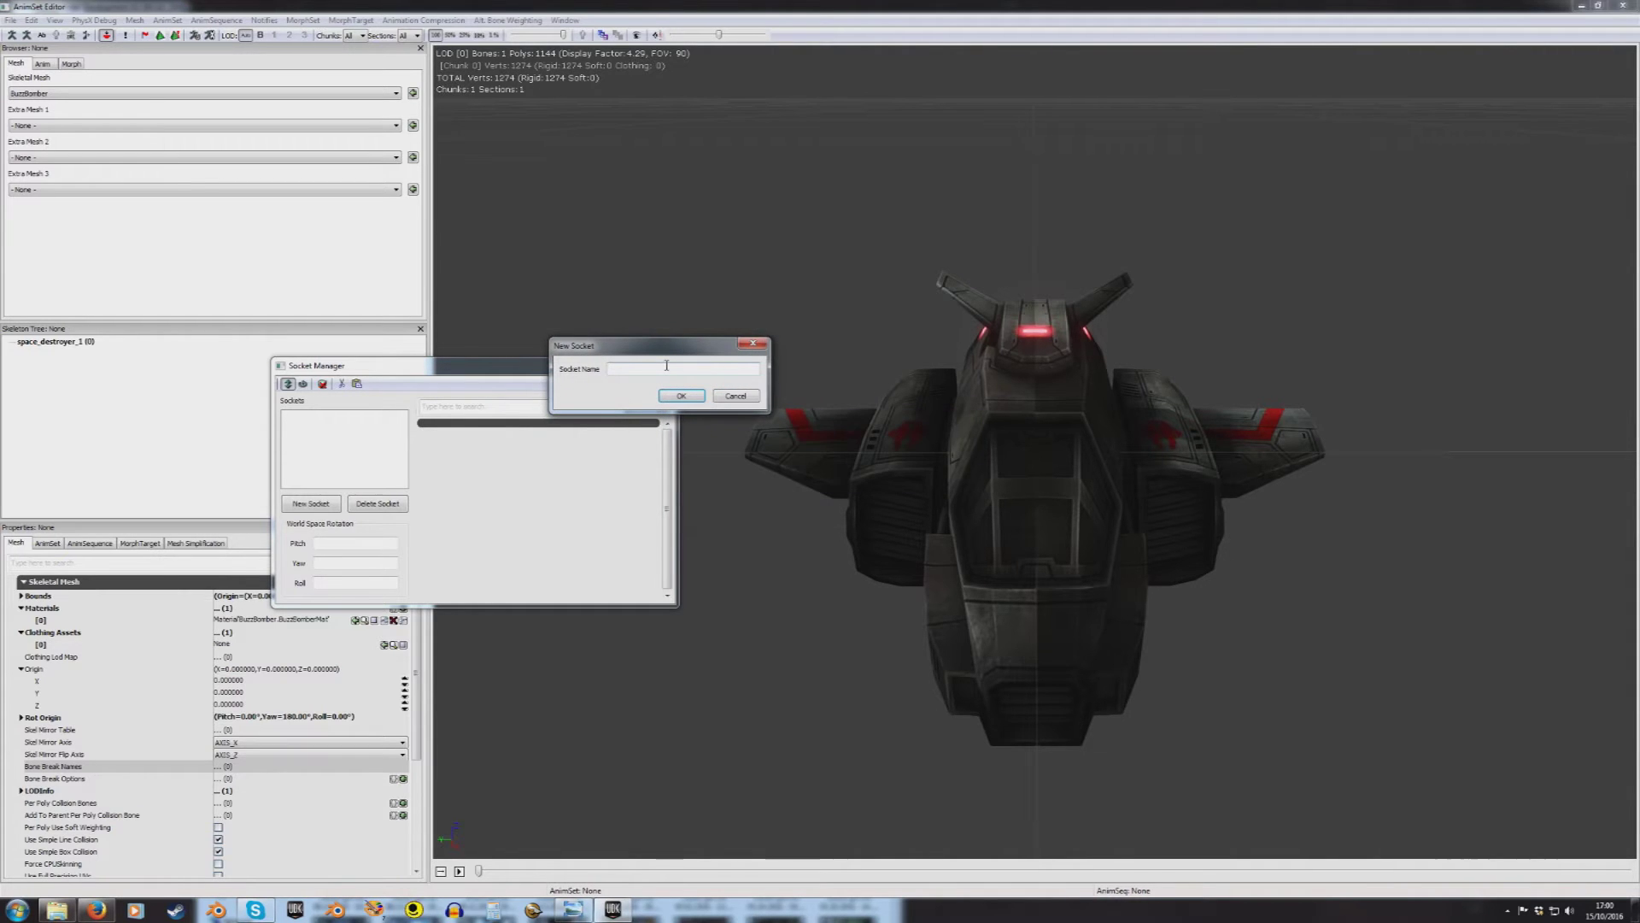
text(Shoot1)
key(Return)
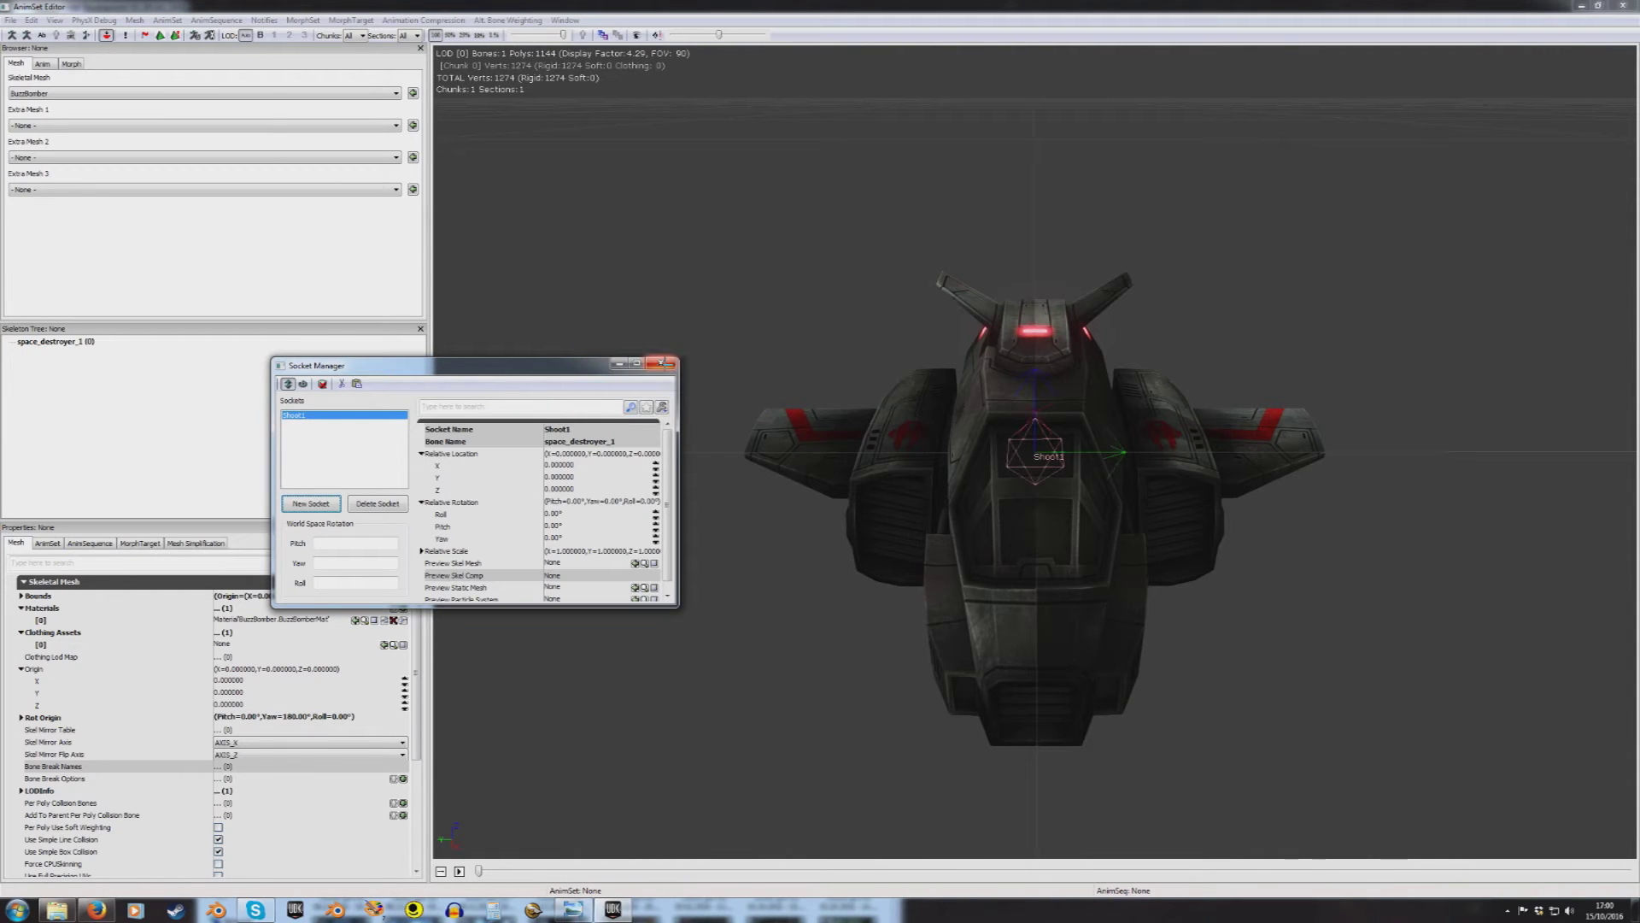
Step: Move the Shoot1 socket to one of the ship's side pods, at about X -1.73, Y -7.17, Z -3.5
drag(1058, 529, 1063, 535)
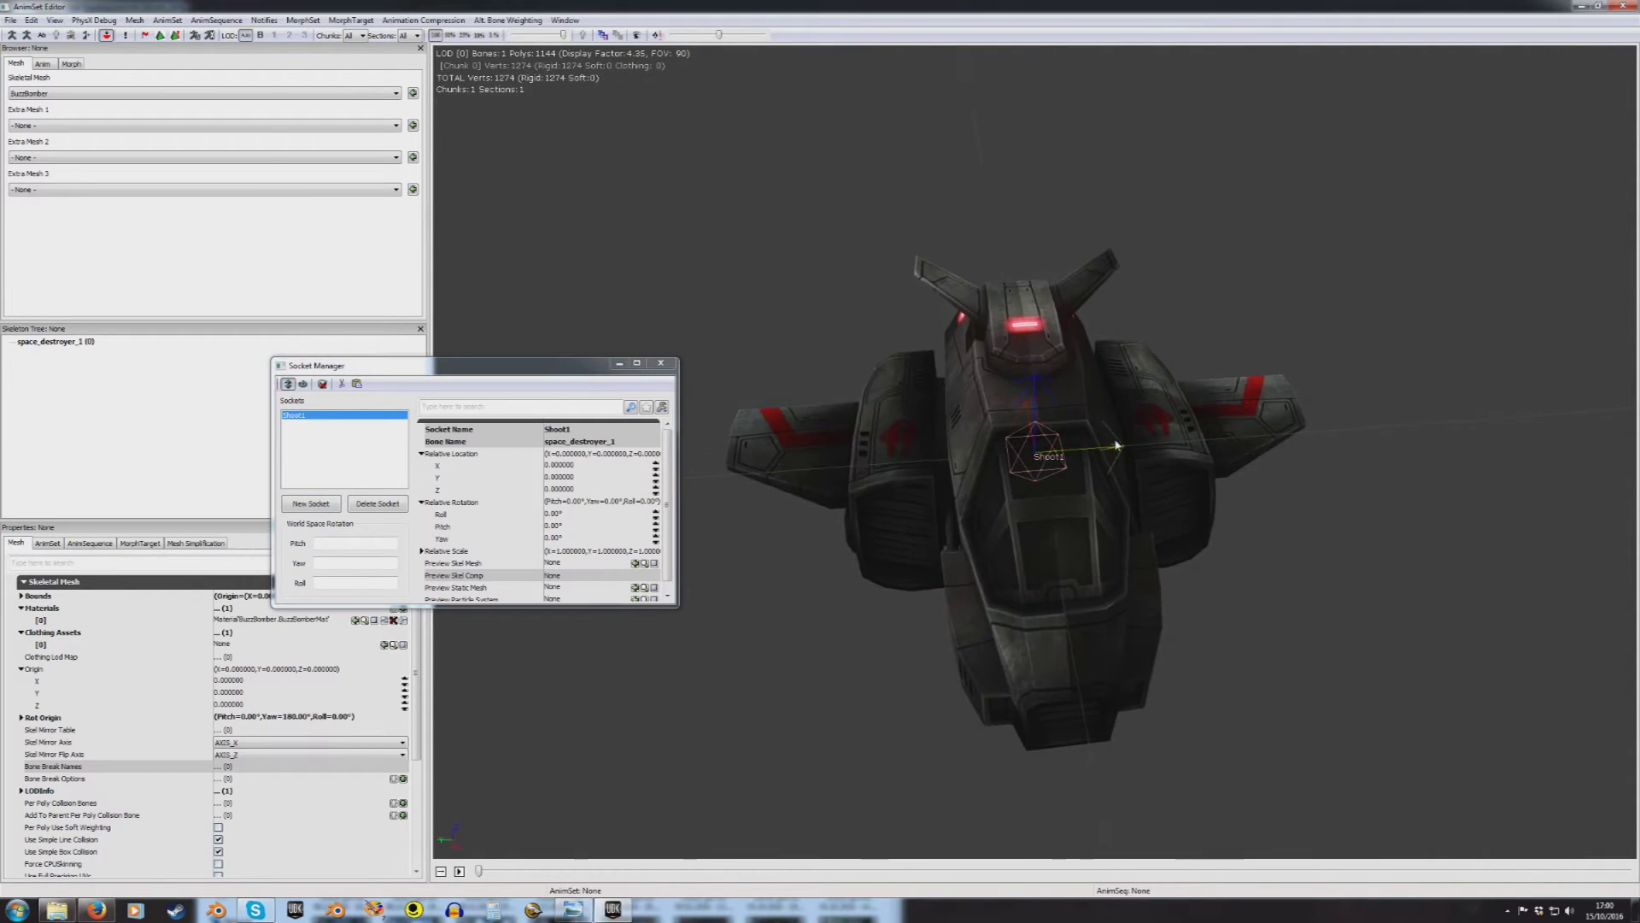
drag(1116, 445, 972, 459)
right_drag(1119, 456, 1119, 419)
drag(1119, 418, 1238, 350)
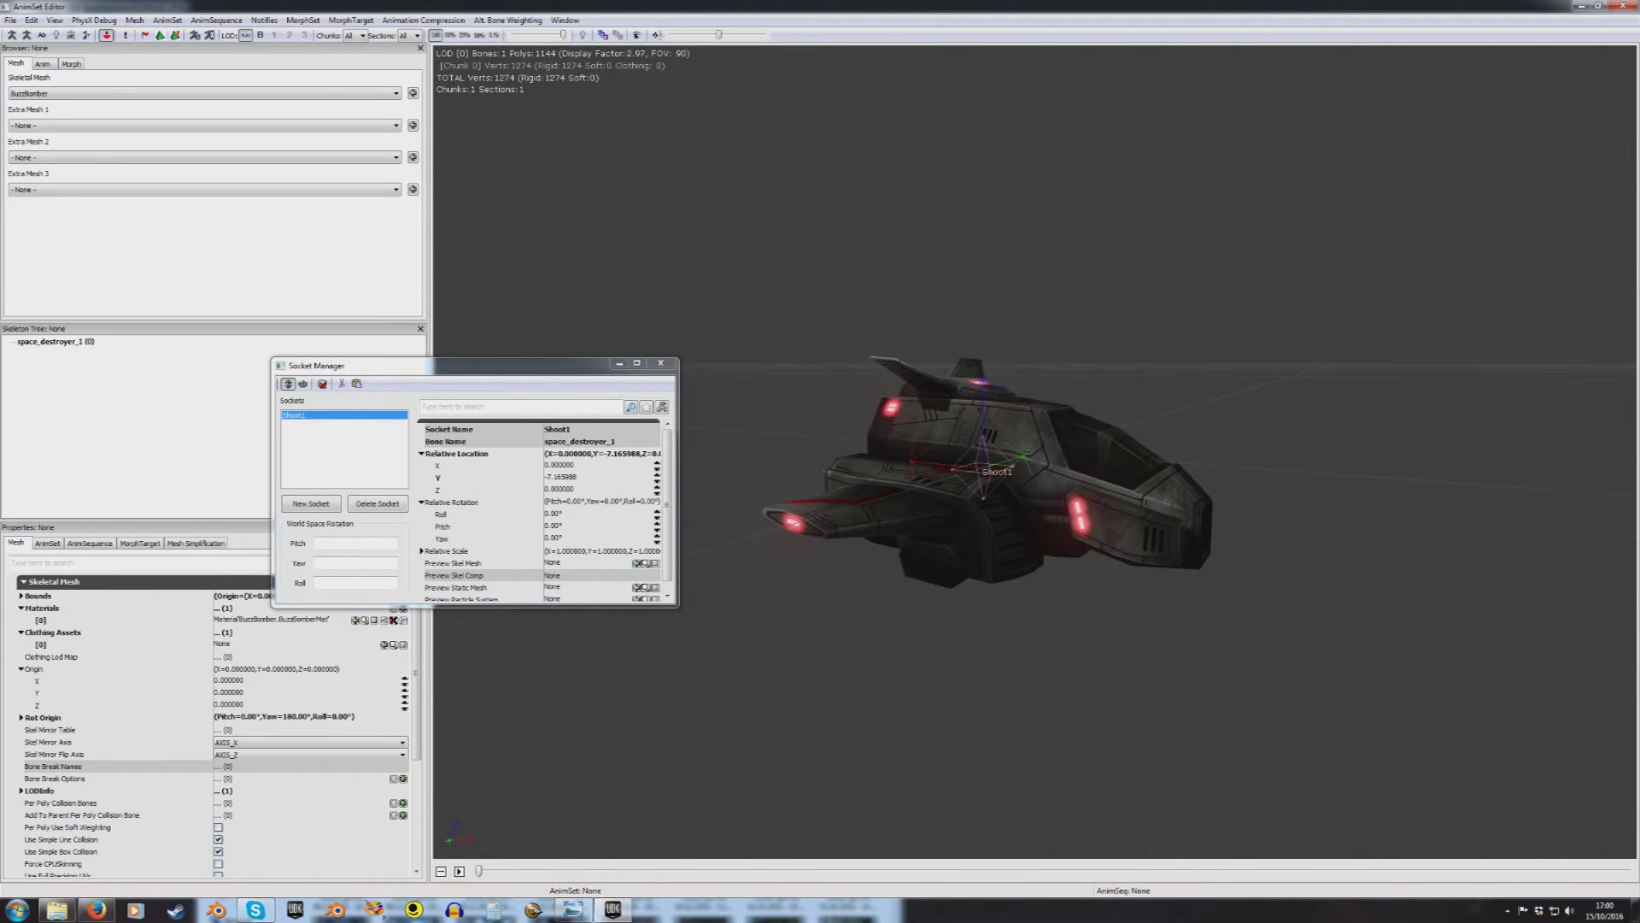
drag(982, 385, 984, 440)
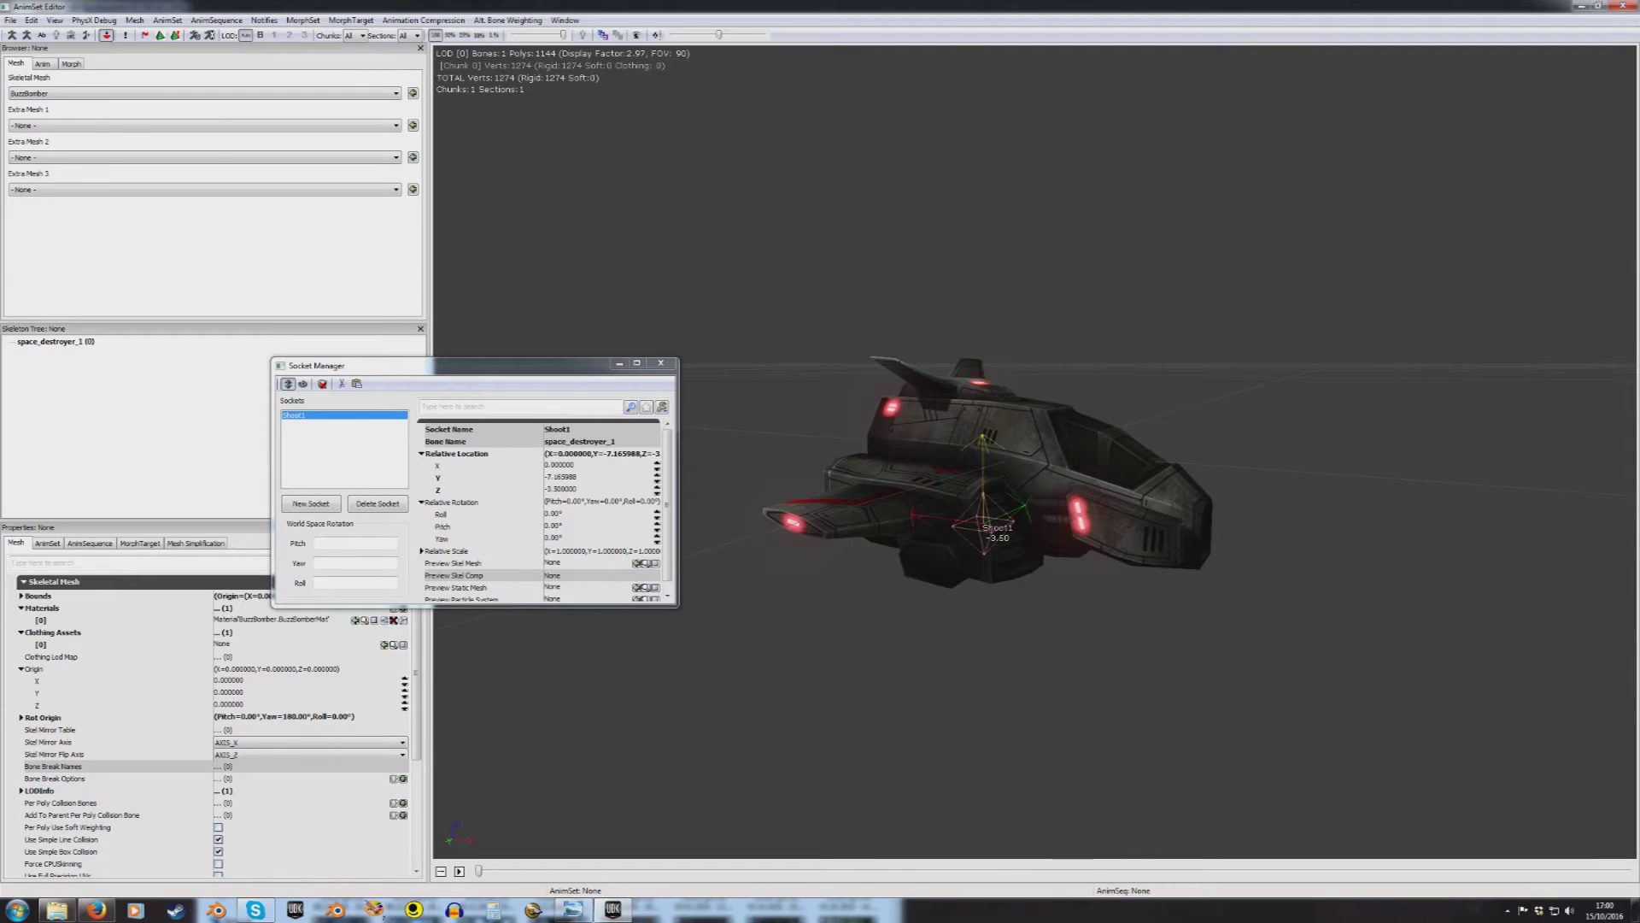
drag(914, 516, 991, 508)
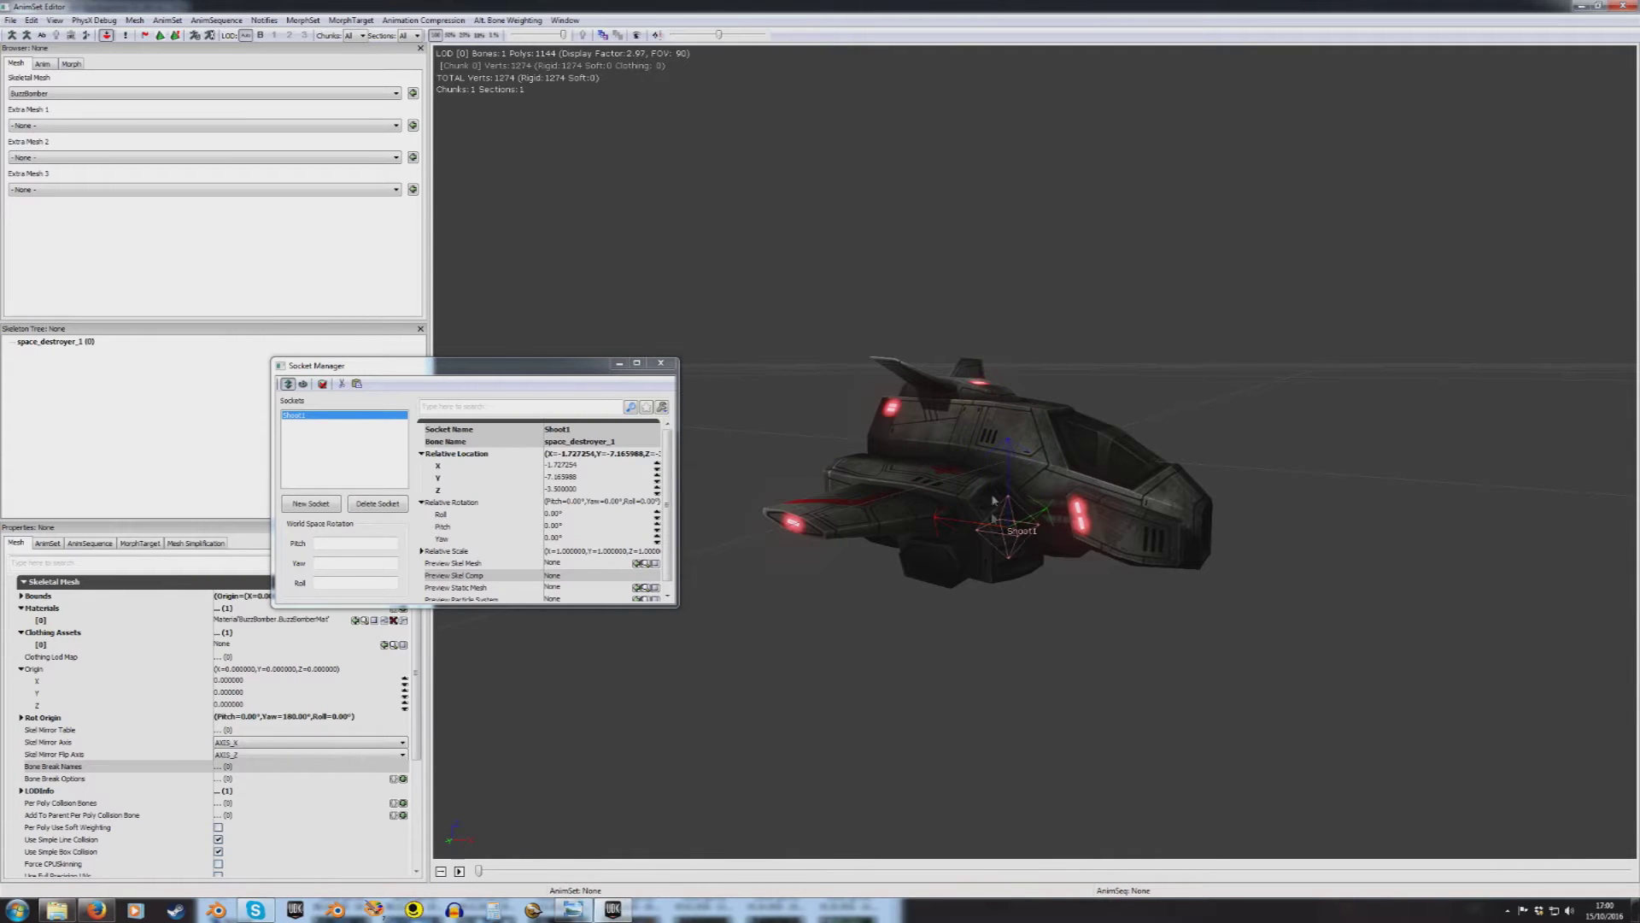
Step: Rotate the Shoot1 socket to a relative roll of -180°, pitch of about -3.58° and yaw of -180°
scroll(1055, 565, up, 3)
key(space)
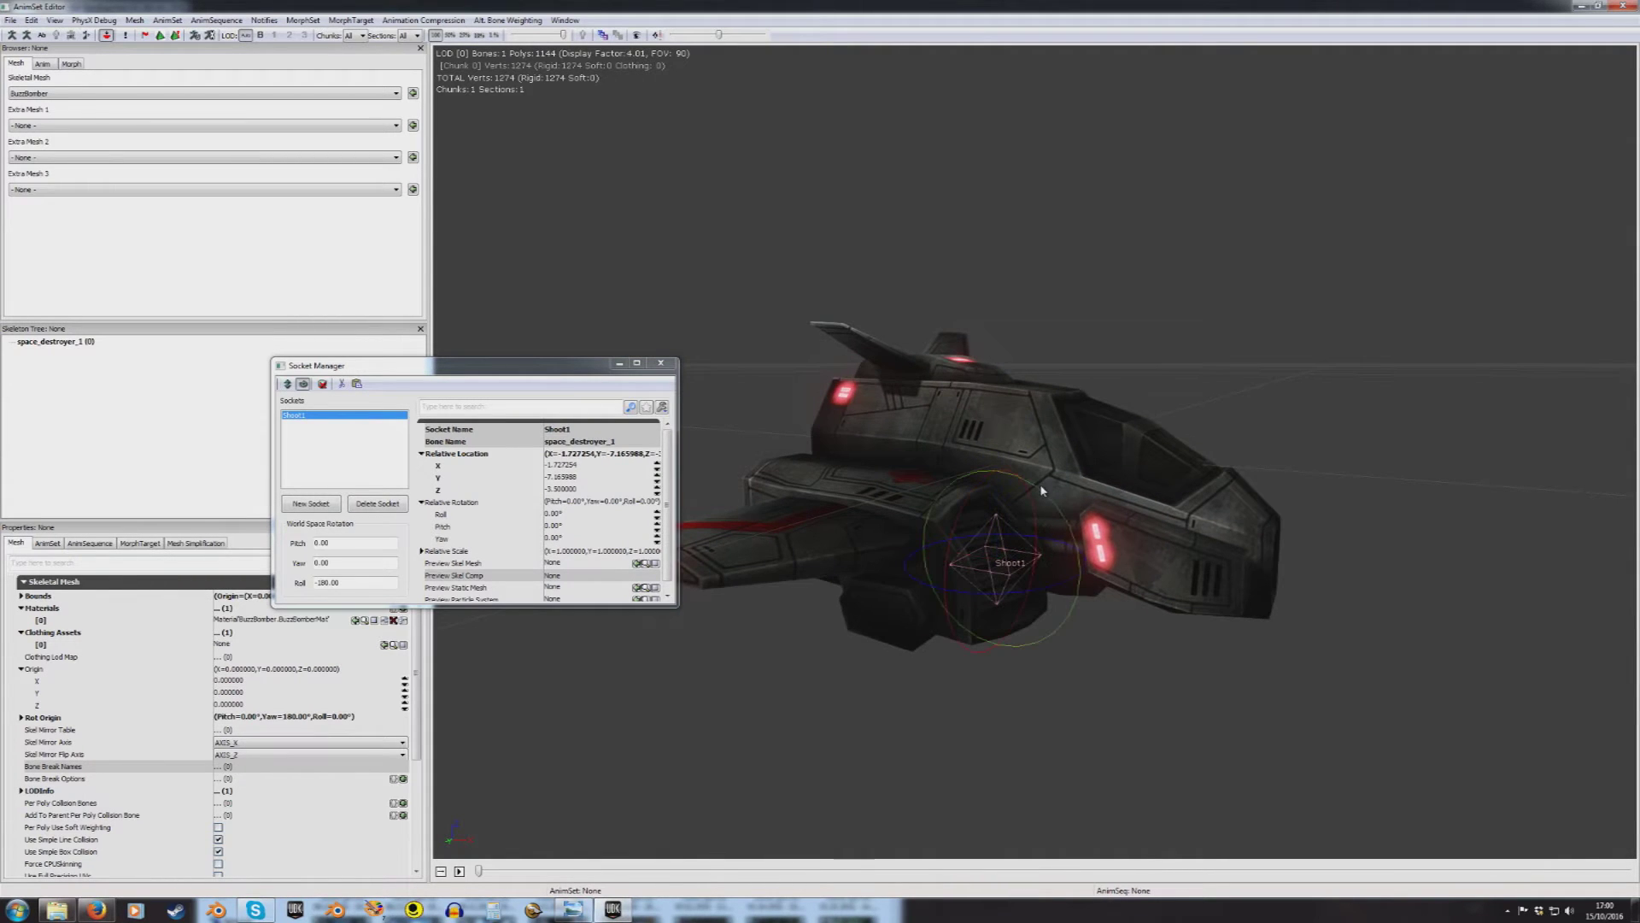
mouse_move(1039, 483)
mouse_down()
mouse_move(1044, 521)
mouse_move(1039, 486)
mouse_up()
key(space)
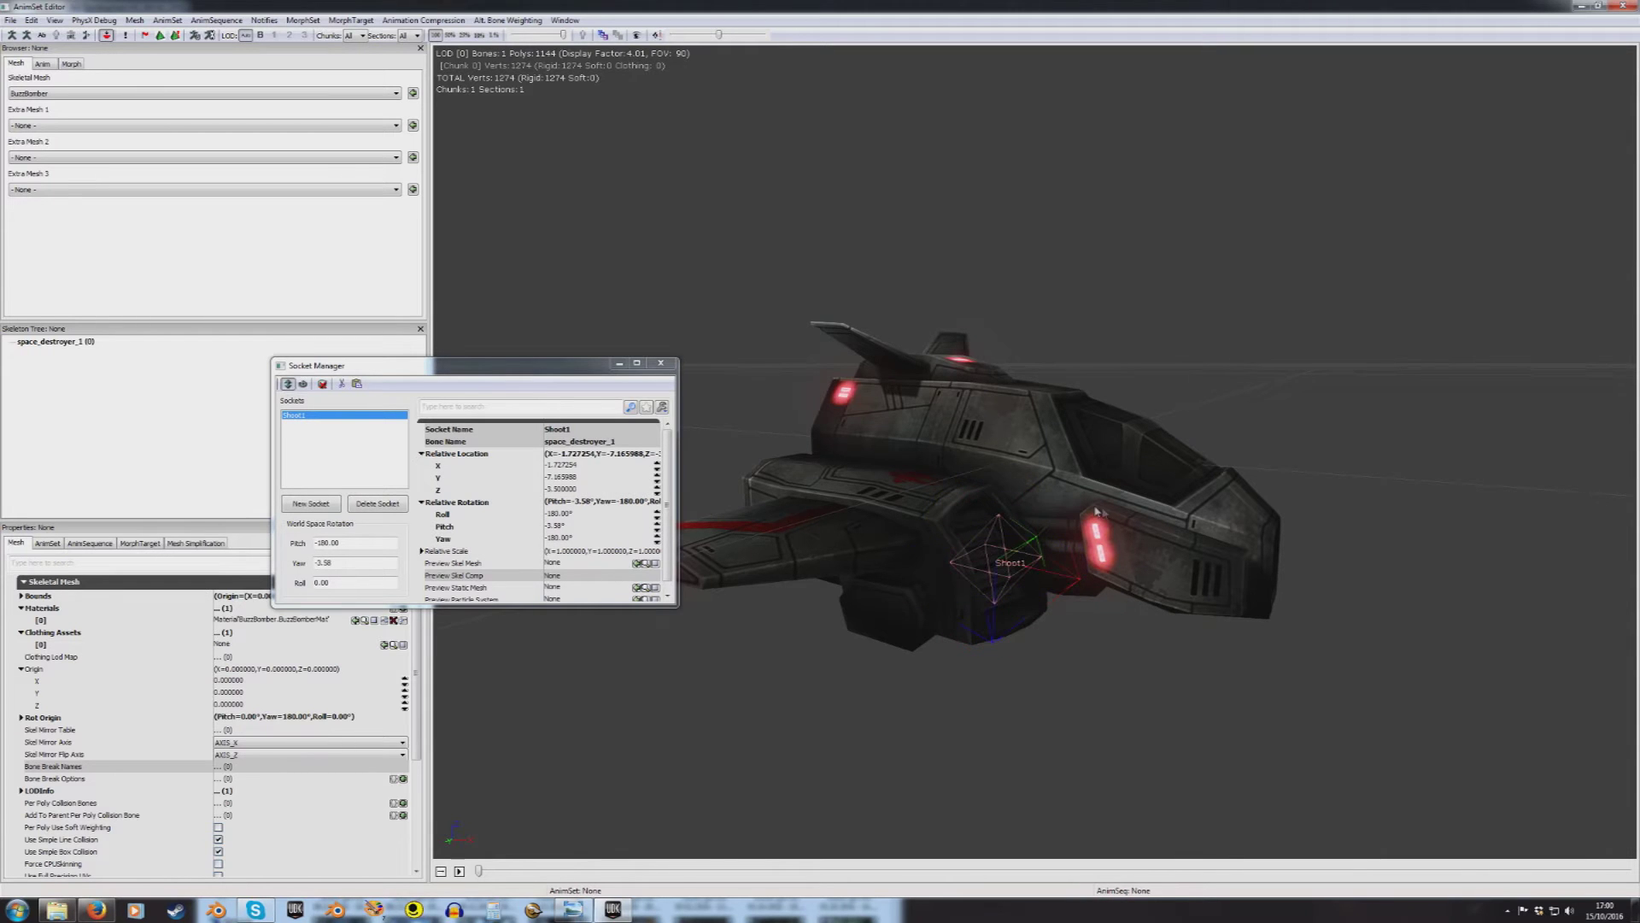
Step: Create a second socket named Shoot2 on the space_destroyer_1 bone
drag(1168, 613, 1249, 613)
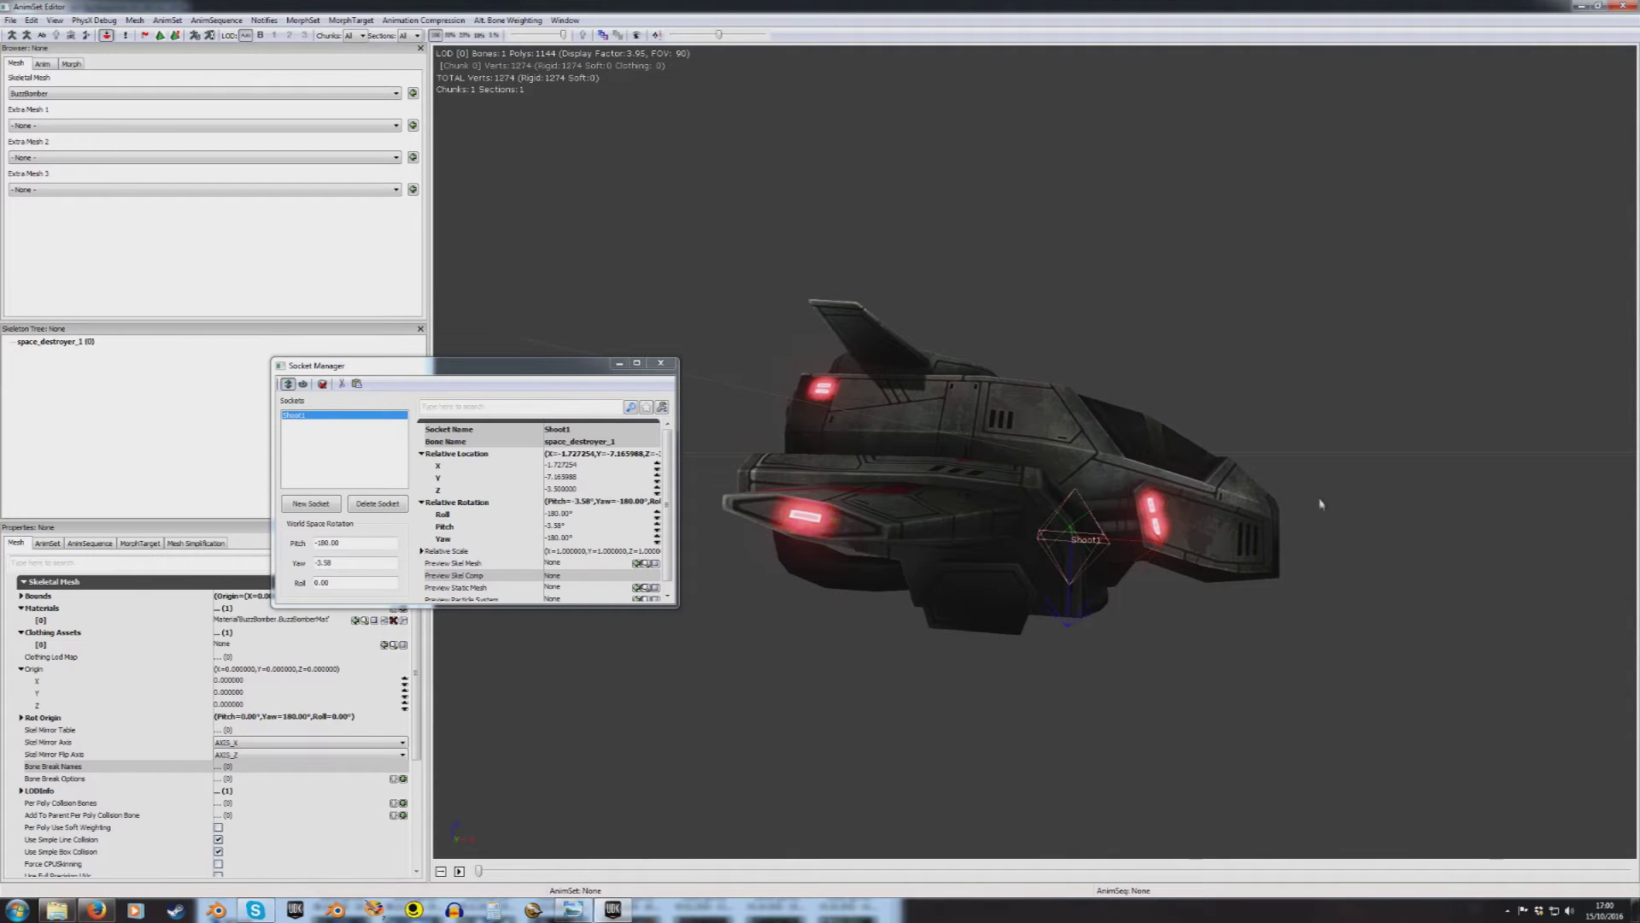
drag(1307, 469, 1304, 471)
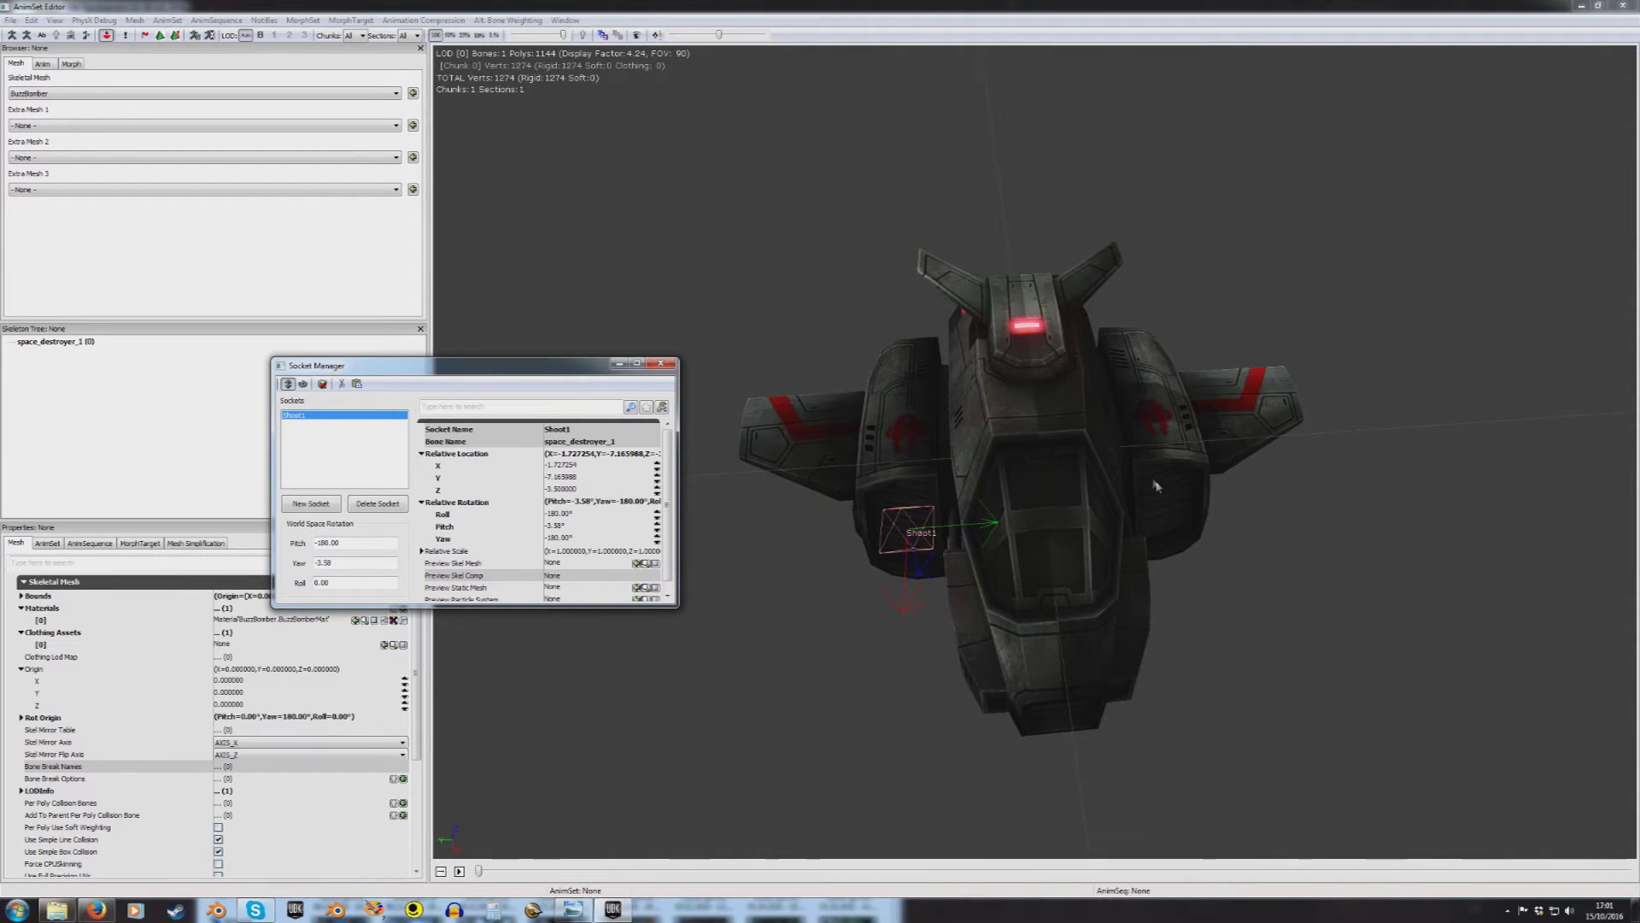
click(307, 511)
click(890, 466)
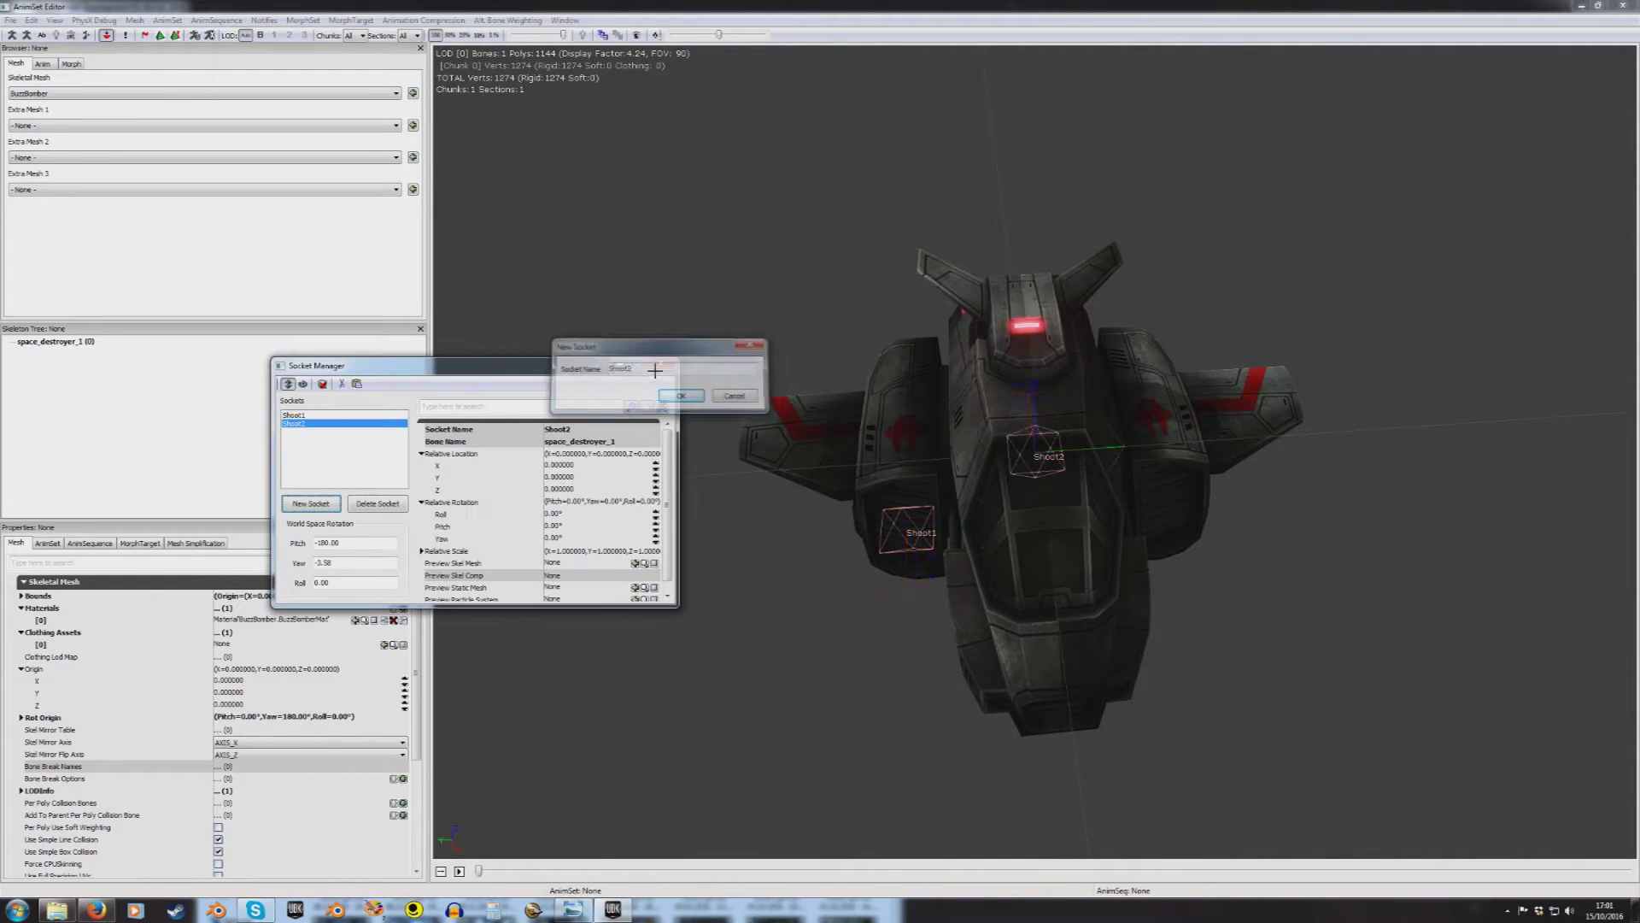
key(Return)
Step: Move the Shoot2 socket to the opposite side pod, at about X -1.50, Y 7.50, Z -5
drag(1119, 567, 1087, 496)
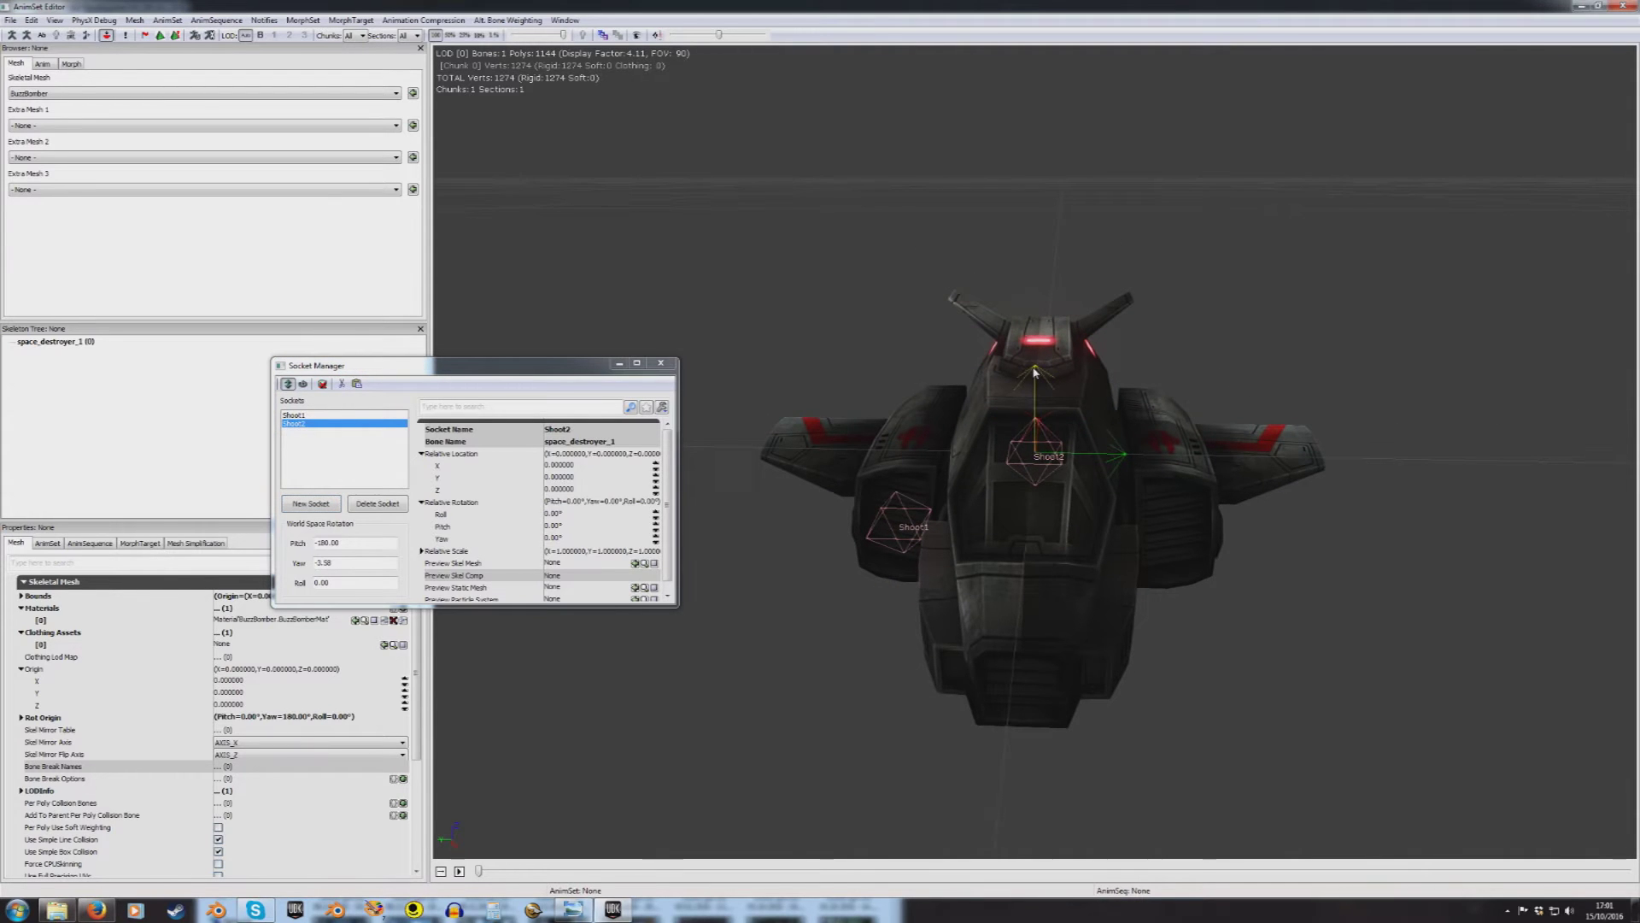
drag(1034, 373, 1035, 456)
drag(1119, 543, 1255, 545)
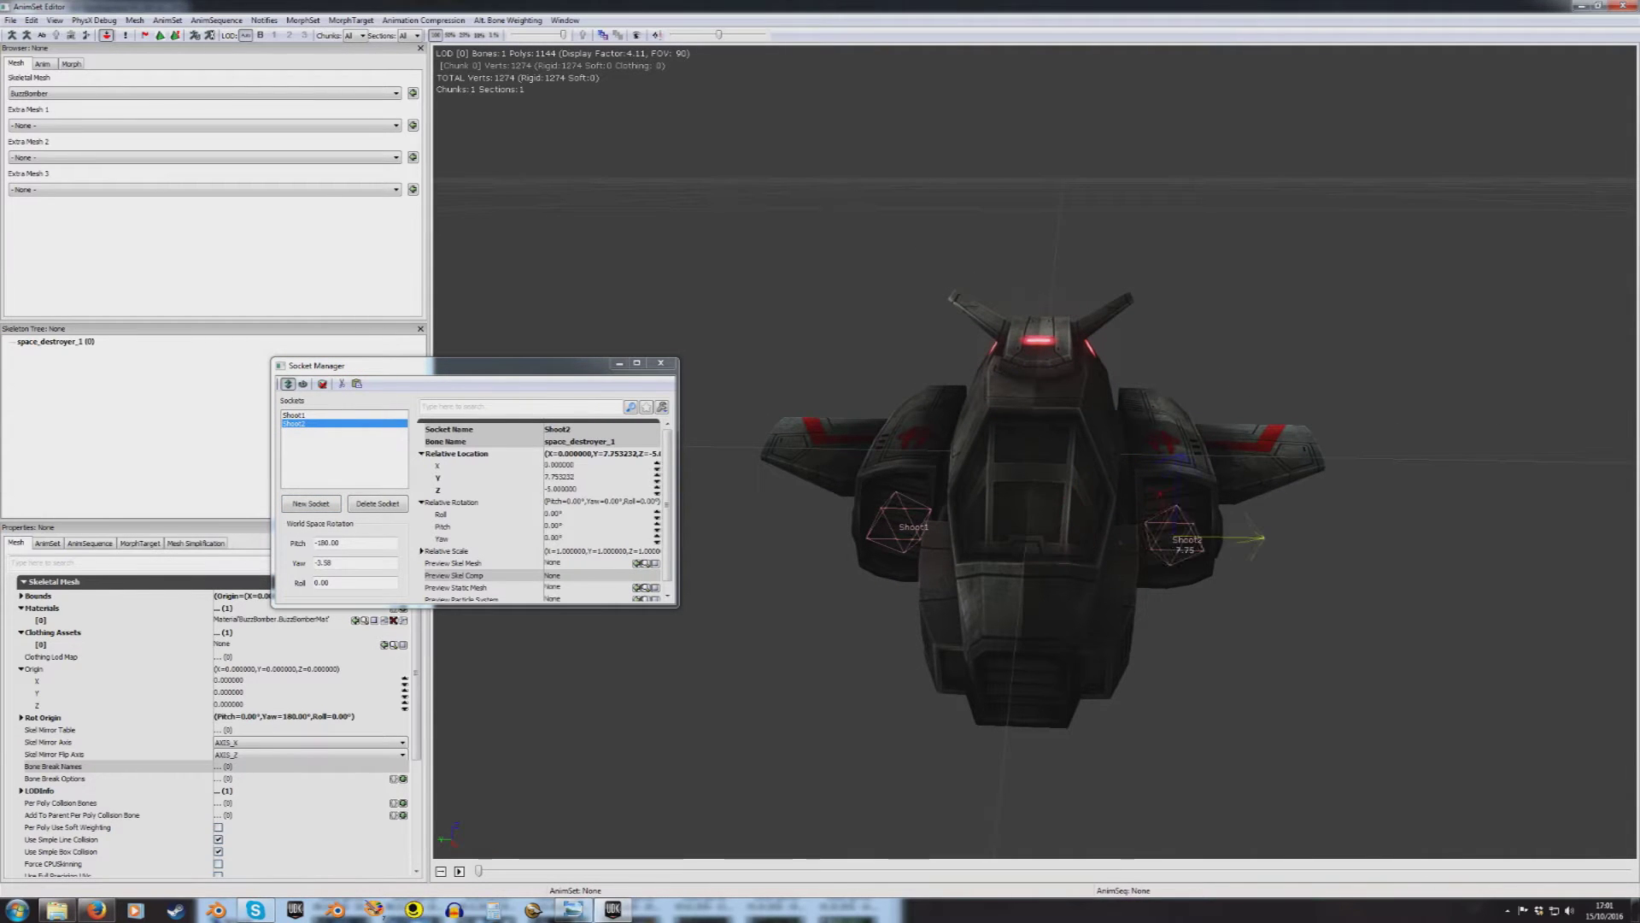
scroll(1214, 603, up, 3)
drag(1214, 603, 1064, 590)
Step: Rotate the Shoot2 socket to a relative roll of -180°, pitch of about -1.12° and yaw of -180°
key(space)
mouse_move(1162, 674)
right_down()
mouse_move(1162, 658)
mouse_move(1162, 688)
right_up()
drag(1162, 674, 1350, 713)
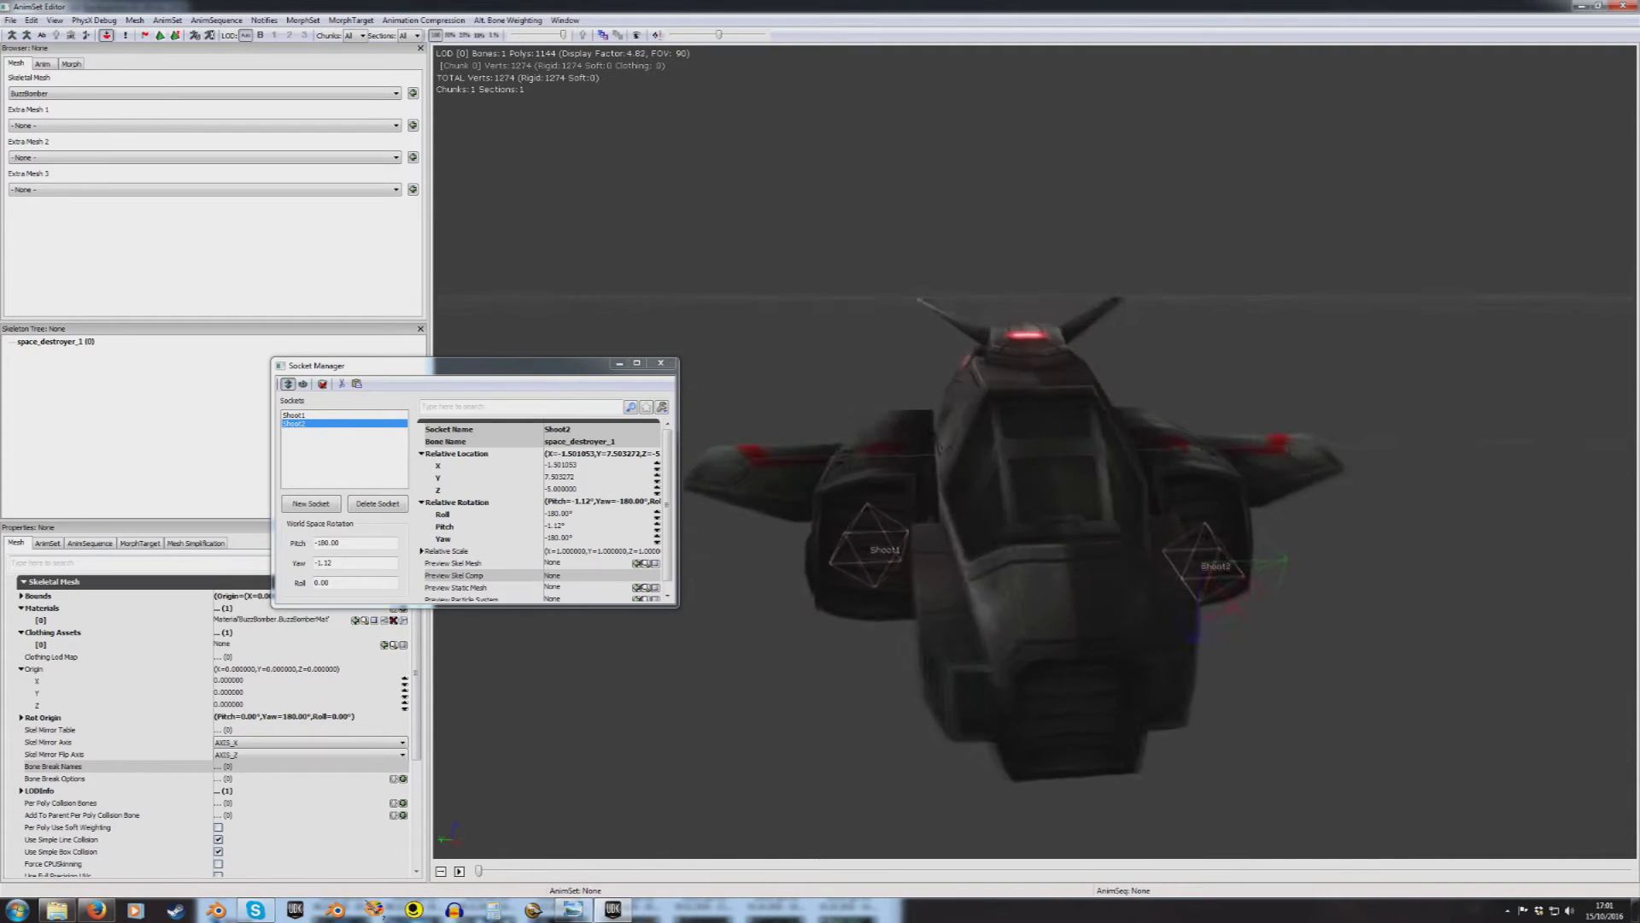
Step: Close the socket manager and the mesh editor, and save the BuzzBomber skeletal mesh
drag(1025, 675, 1147, 667)
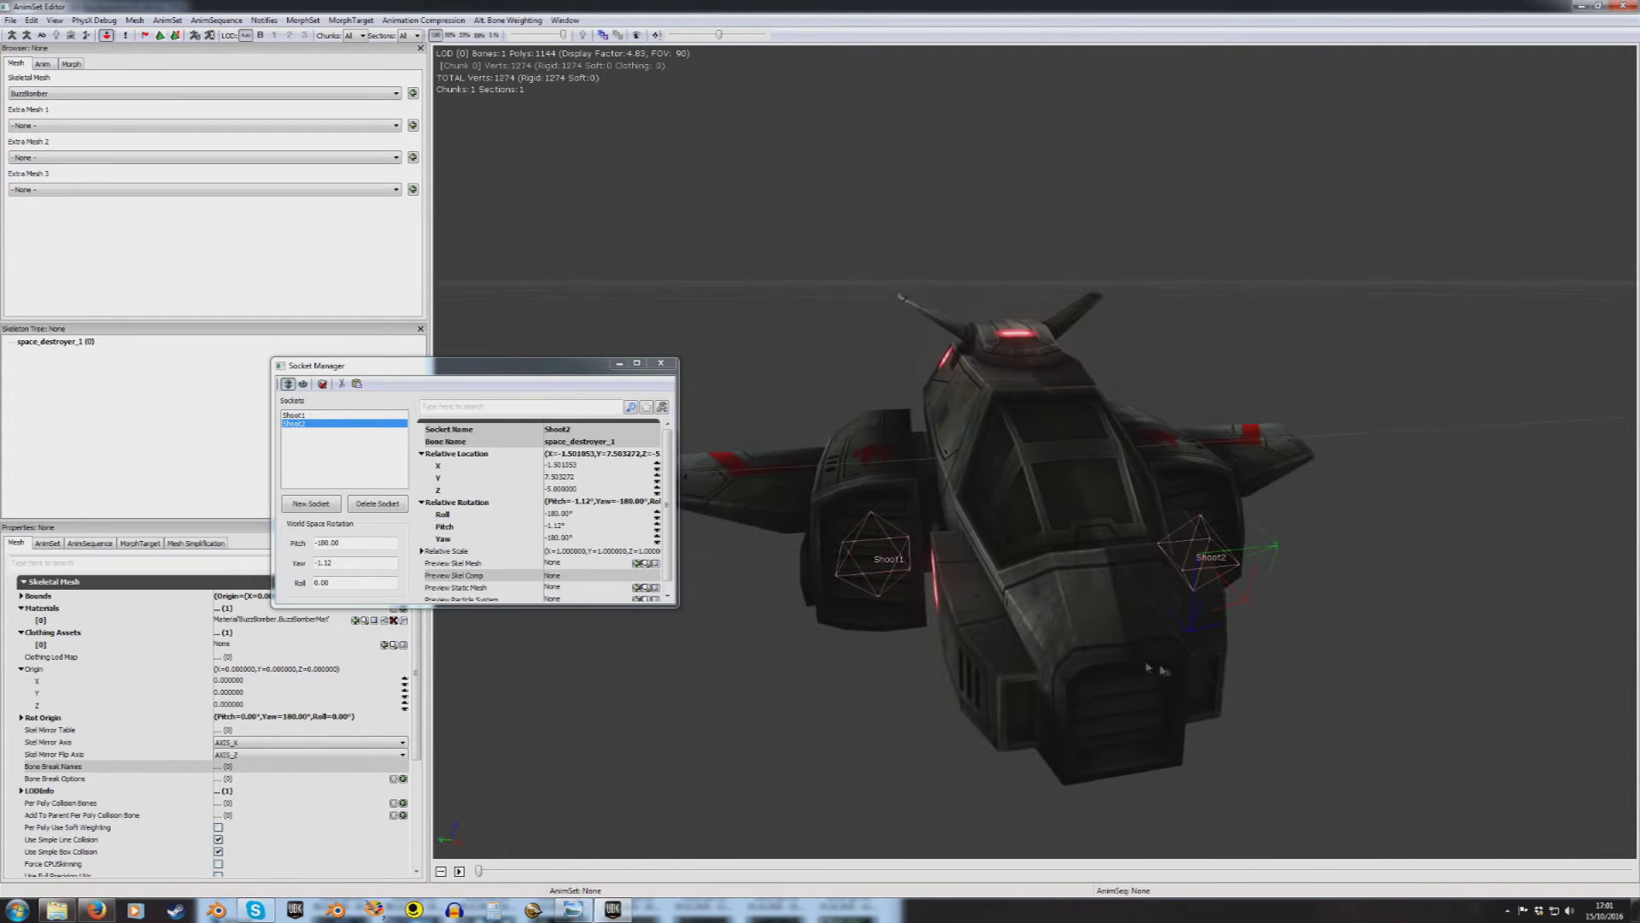
mouse_move(1057, 665)
mouse_down()
mouse_move(1078, 665)
mouse_move(1056, 668)
mouse_up()
drag(1267, 636, 1243, 638)
click(462, 467)
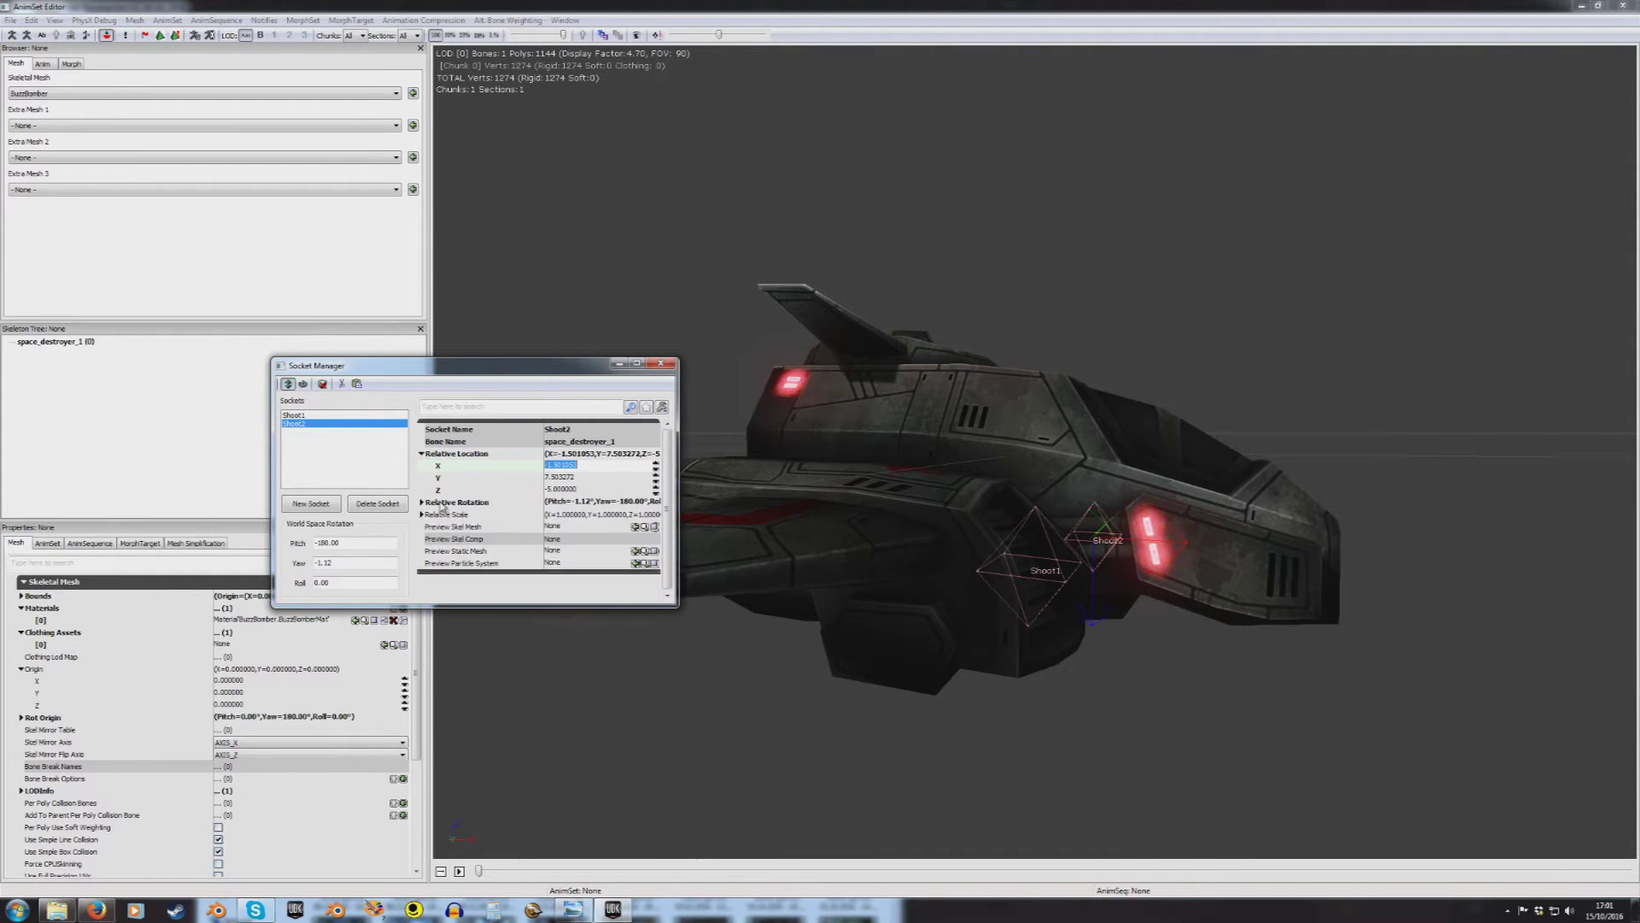
click(660, 364)
drag(1141, 457, 1062, 509)
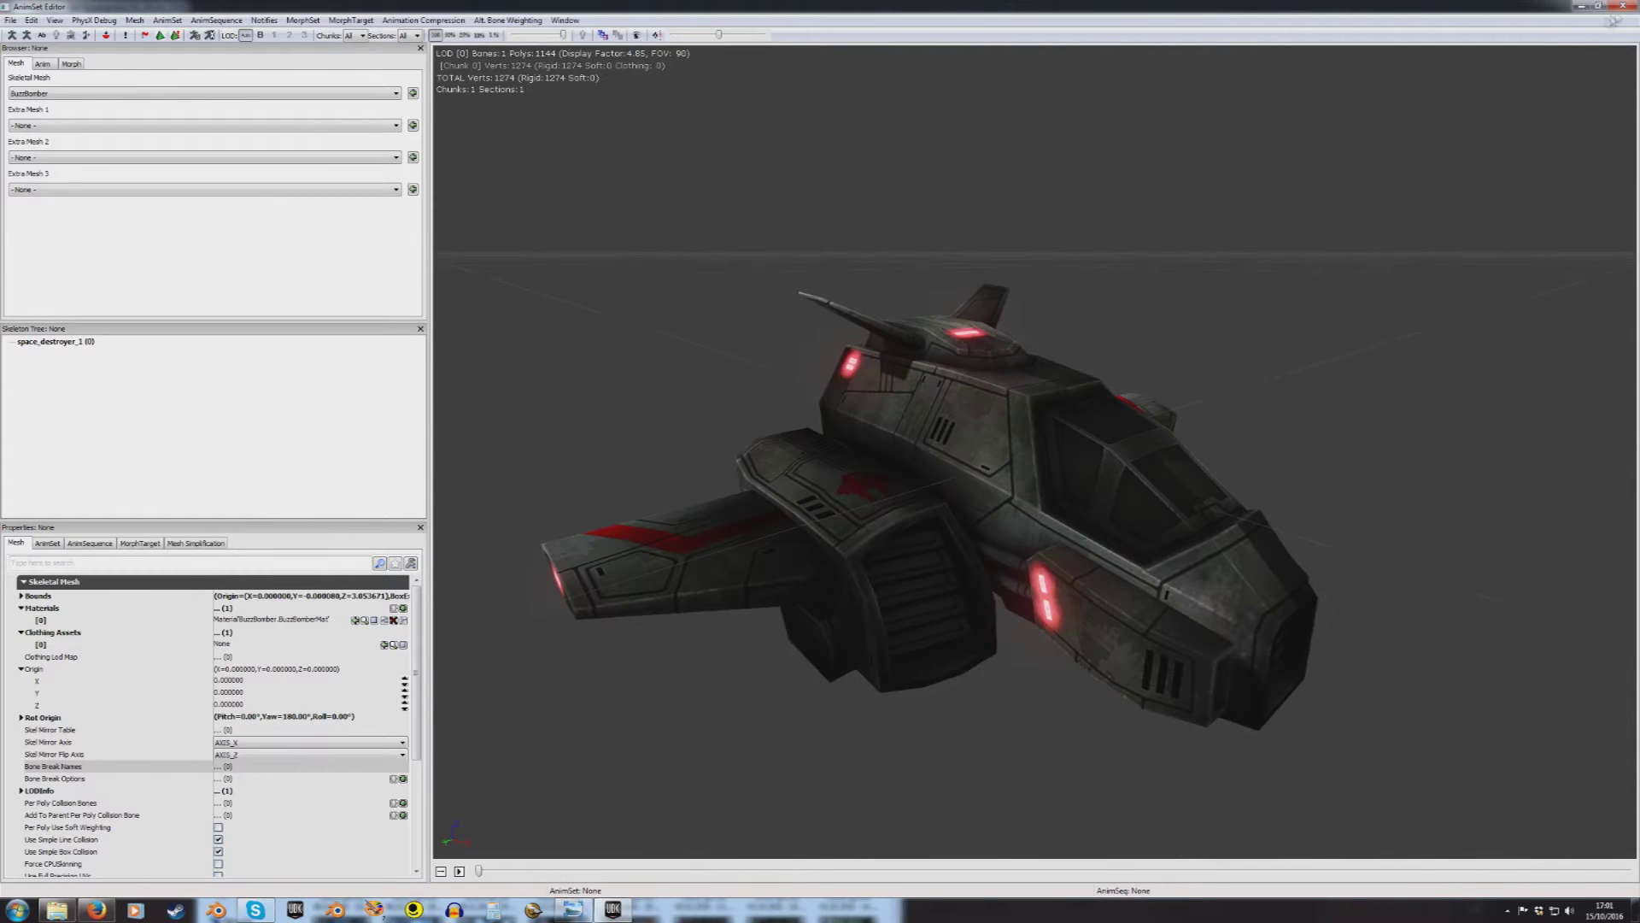
click(1621, 7)
right_click(267, 493)
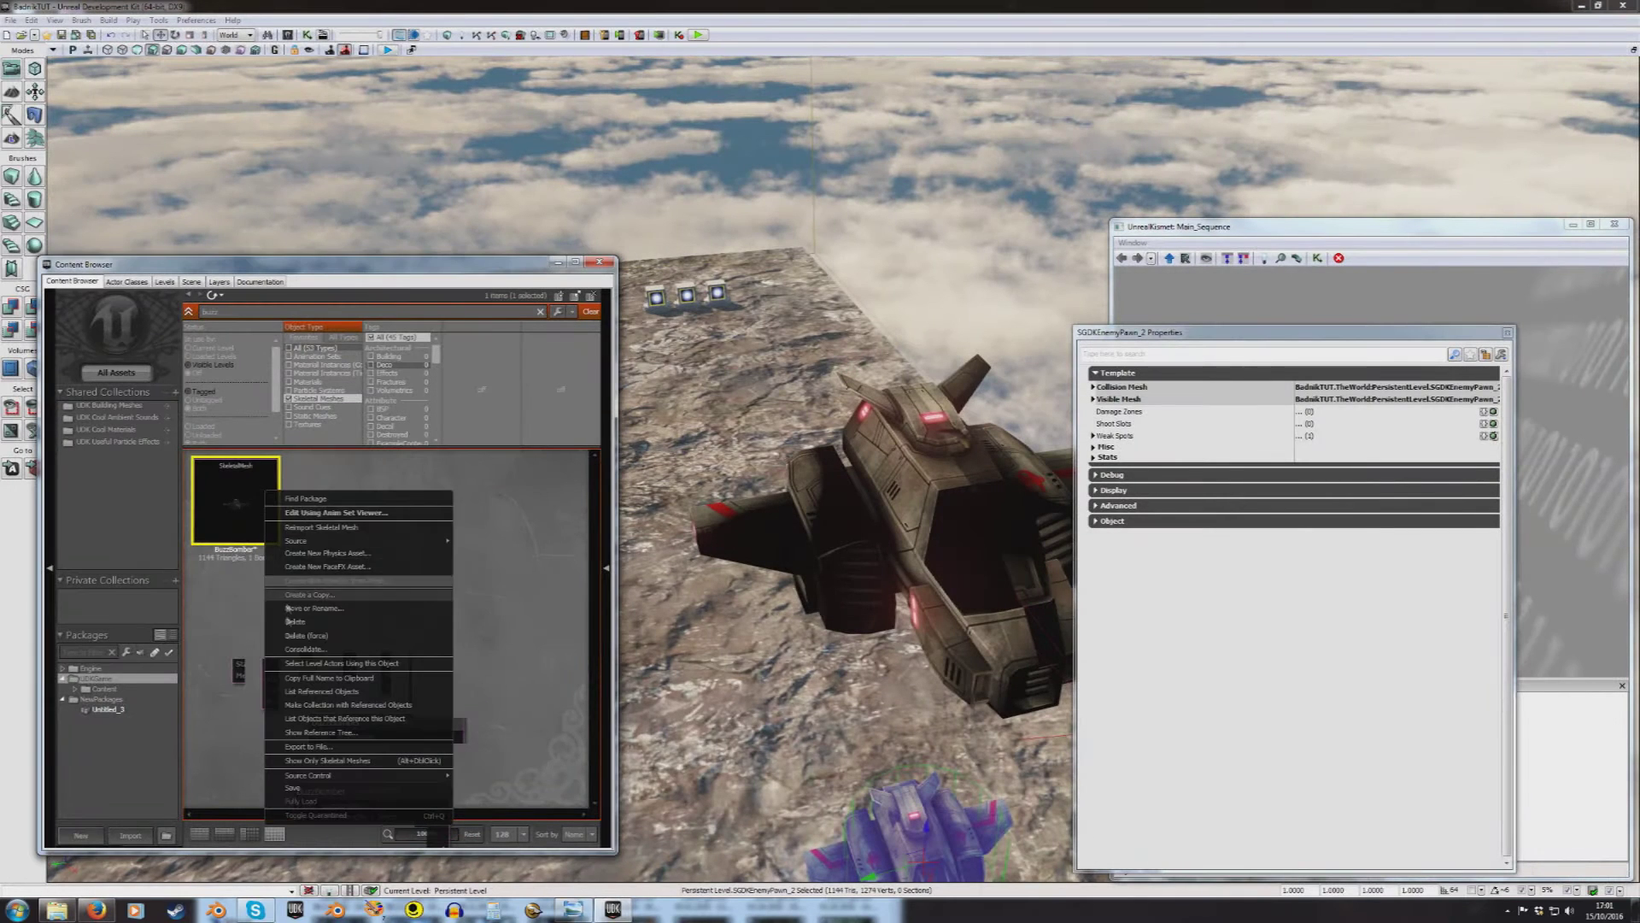
click(305, 787)
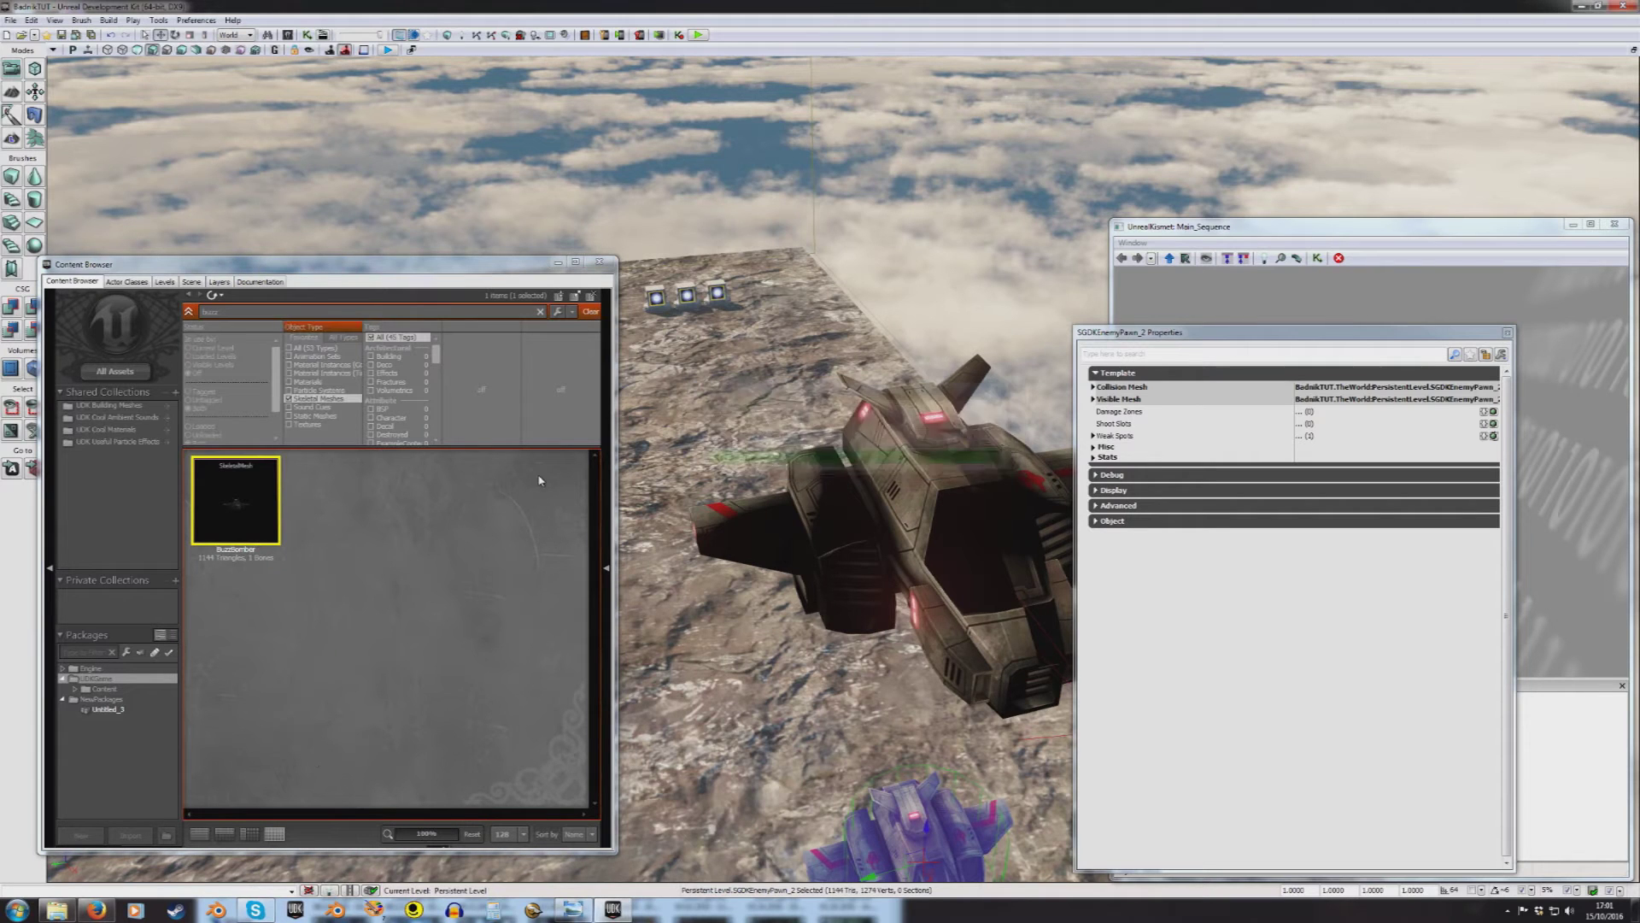
Step: Add a Shoot Slots entry to the flying enemy pawn's properties and expand its settings
drag(1177, 334, 1358, 371)
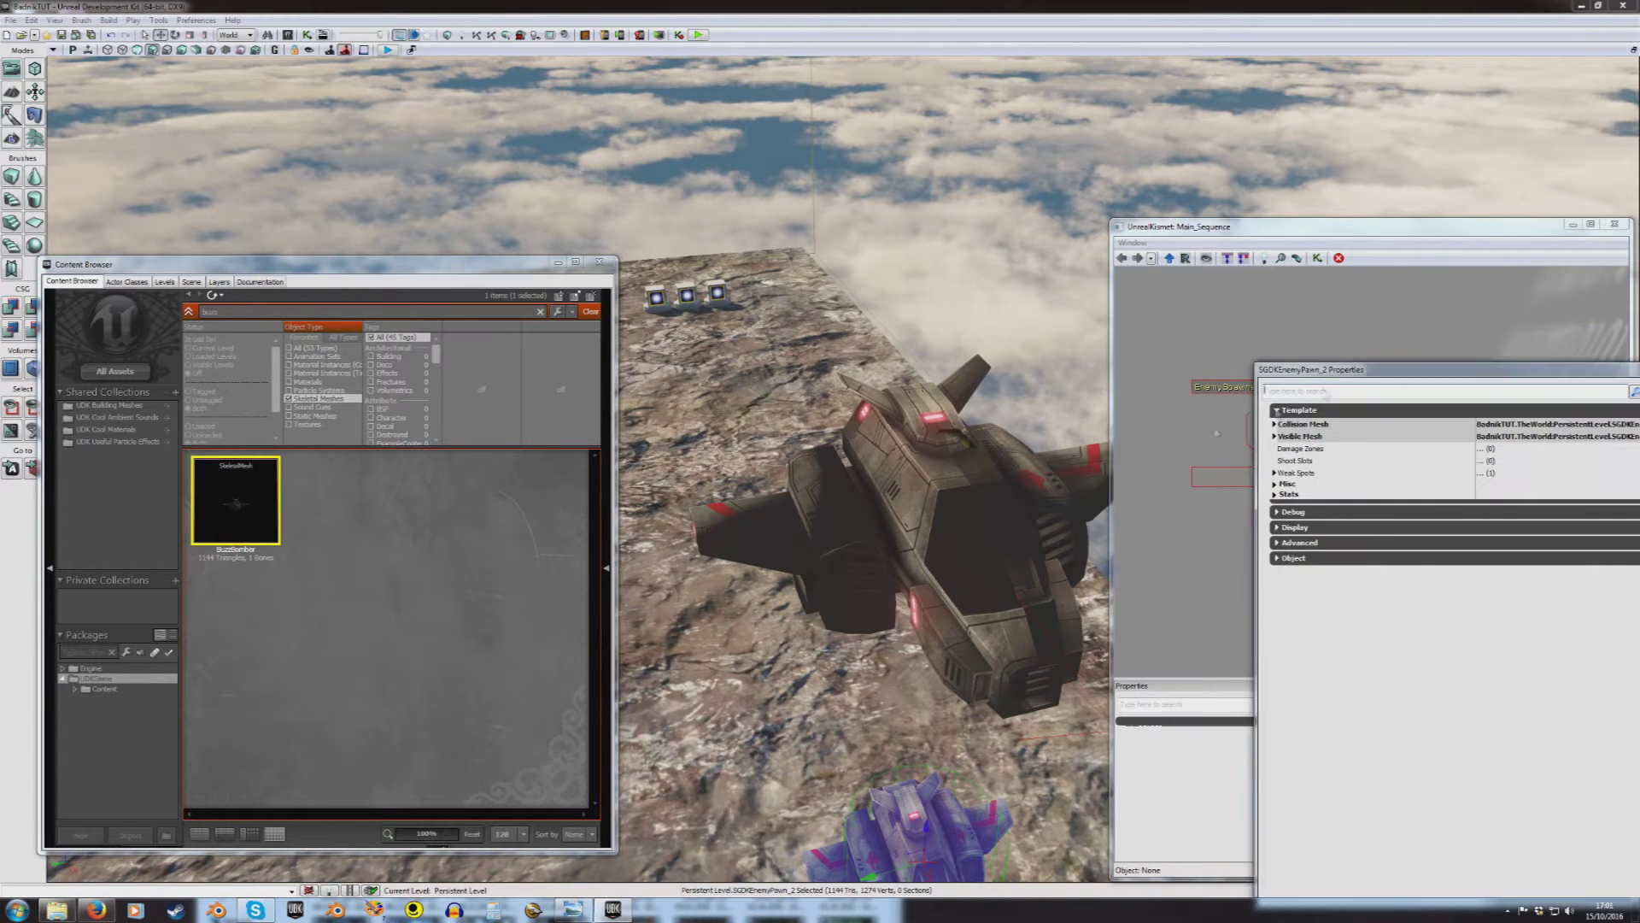
right_drag(965, 436, 987, 598)
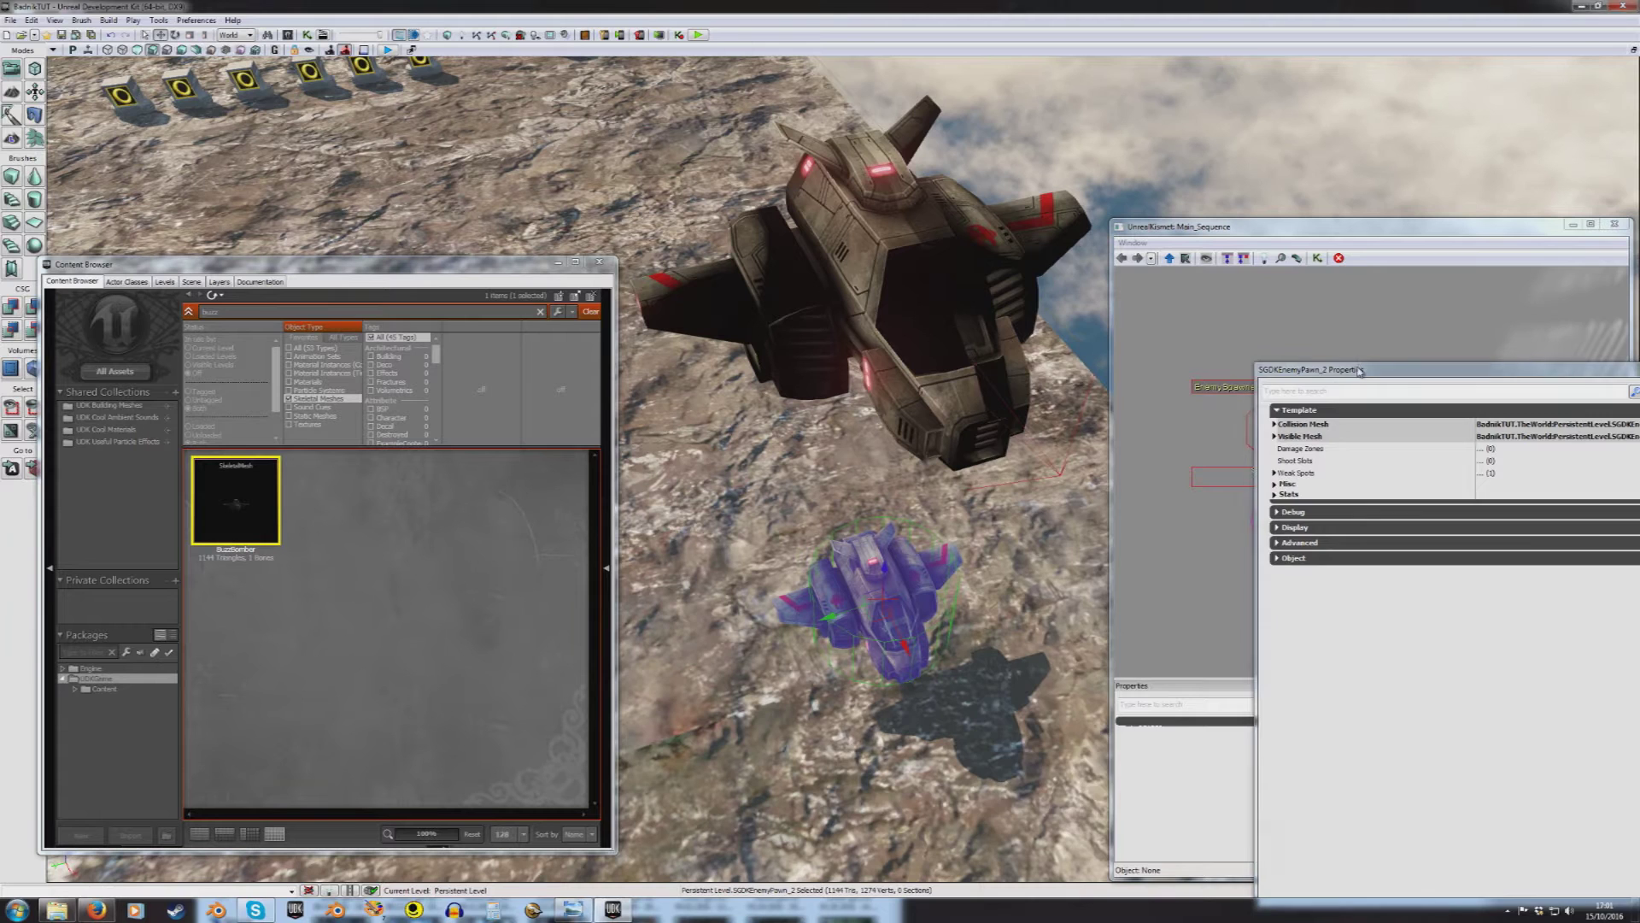
drag(1359, 371, 1088, 281)
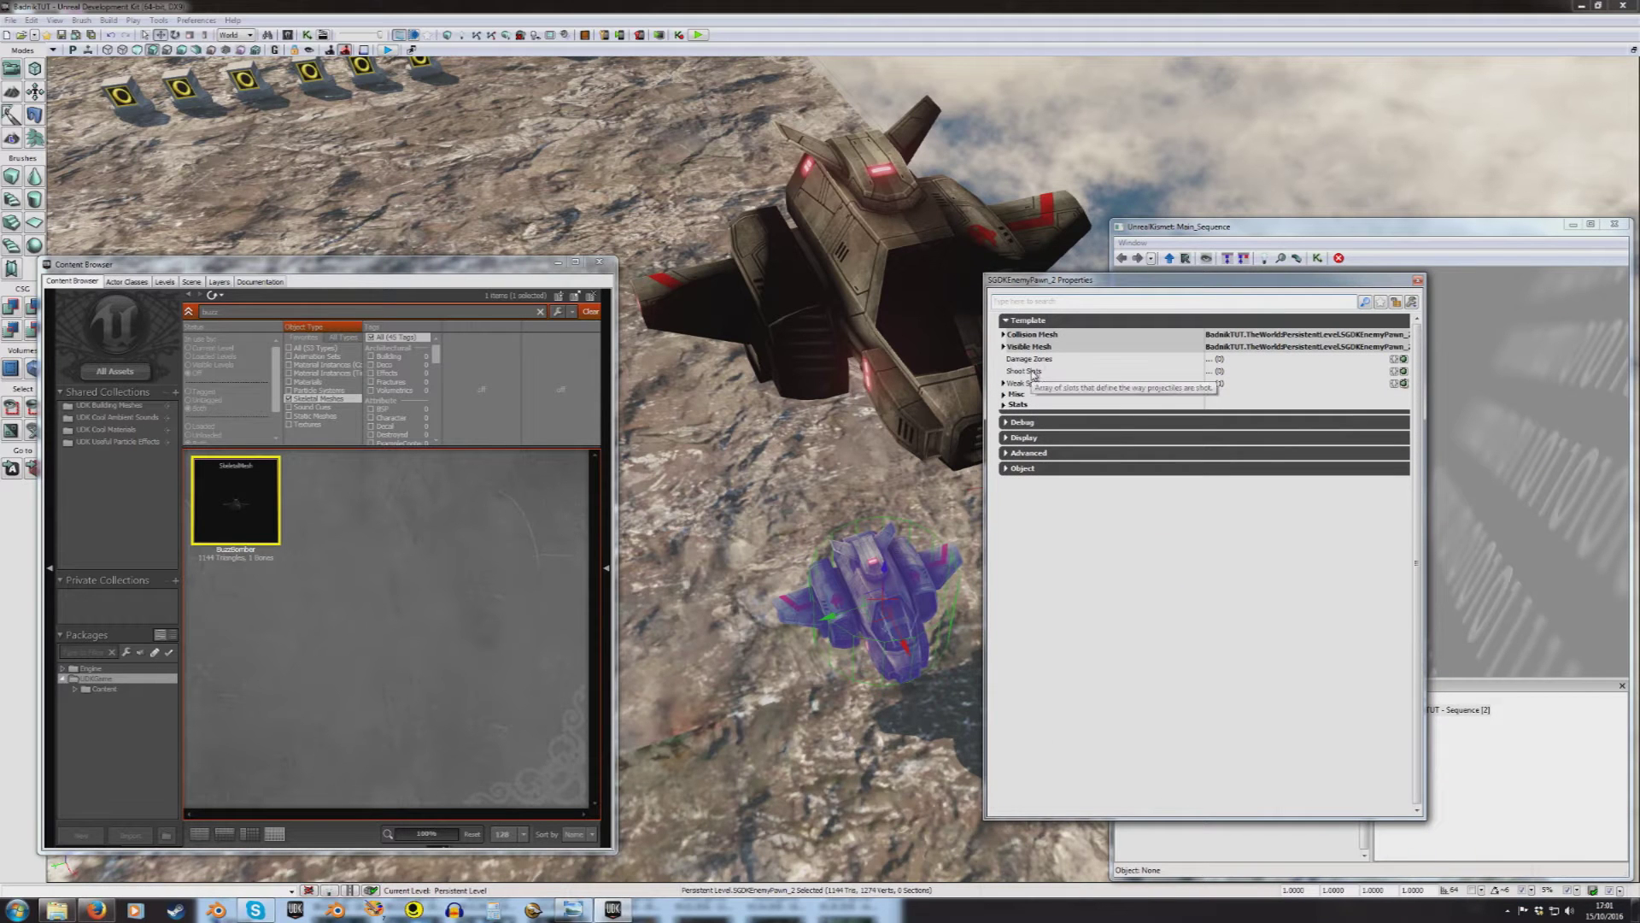
click(1403, 372)
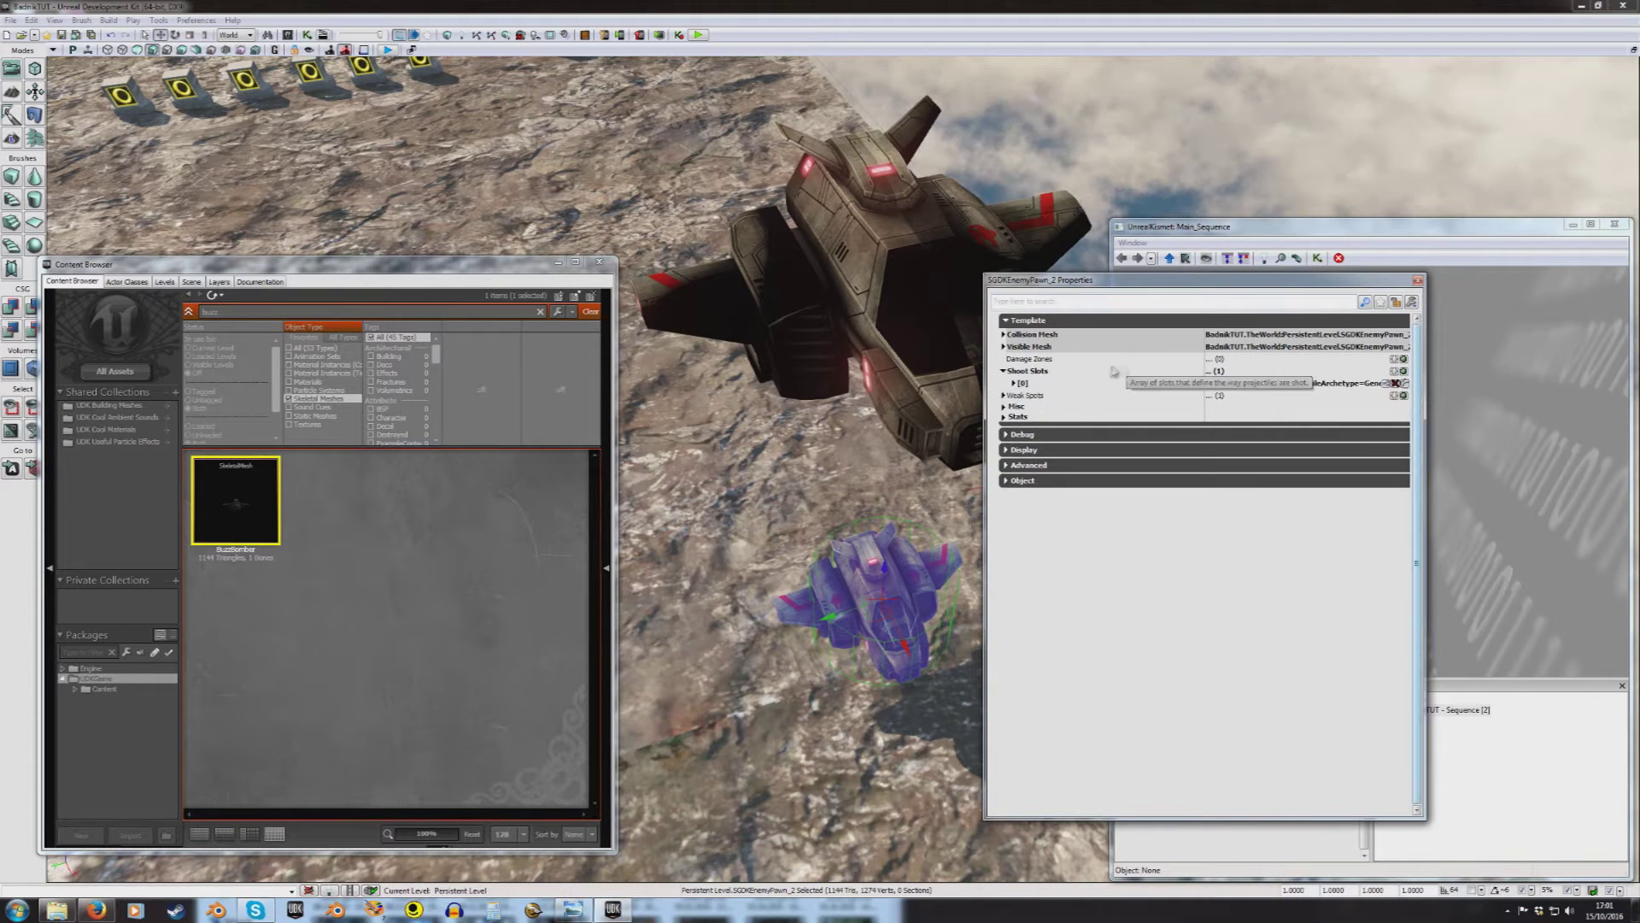
double_click(1032, 386)
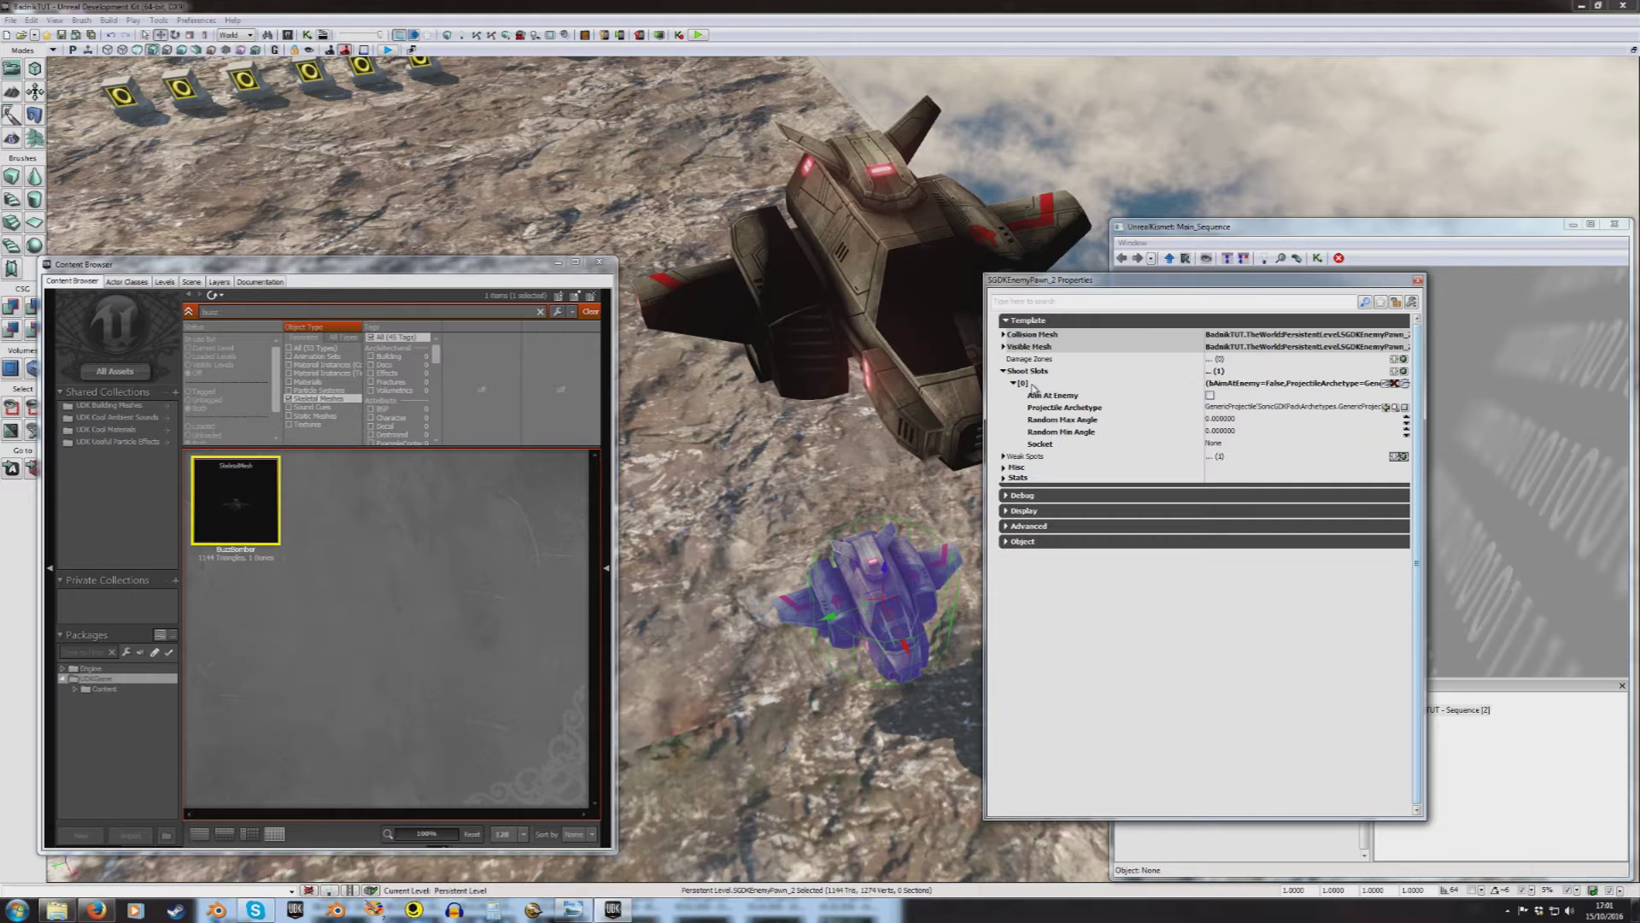
Step: Filter the content library to archetypes, search for "bomber" and select AAZbomberProjectile
click(1079, 413)
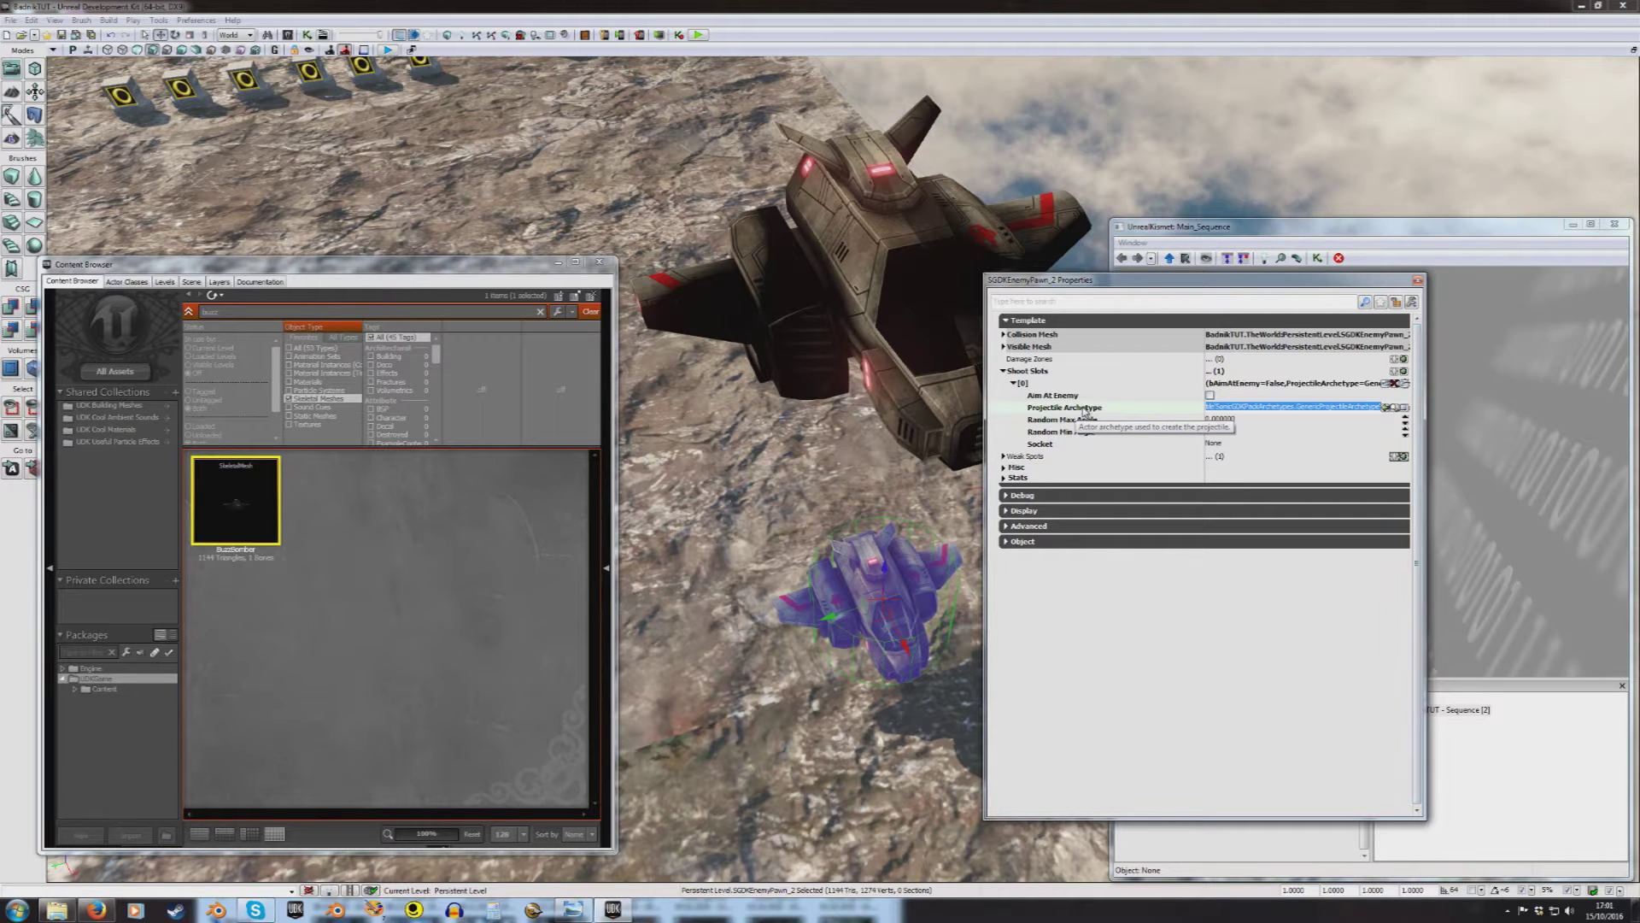
click(83, 677)
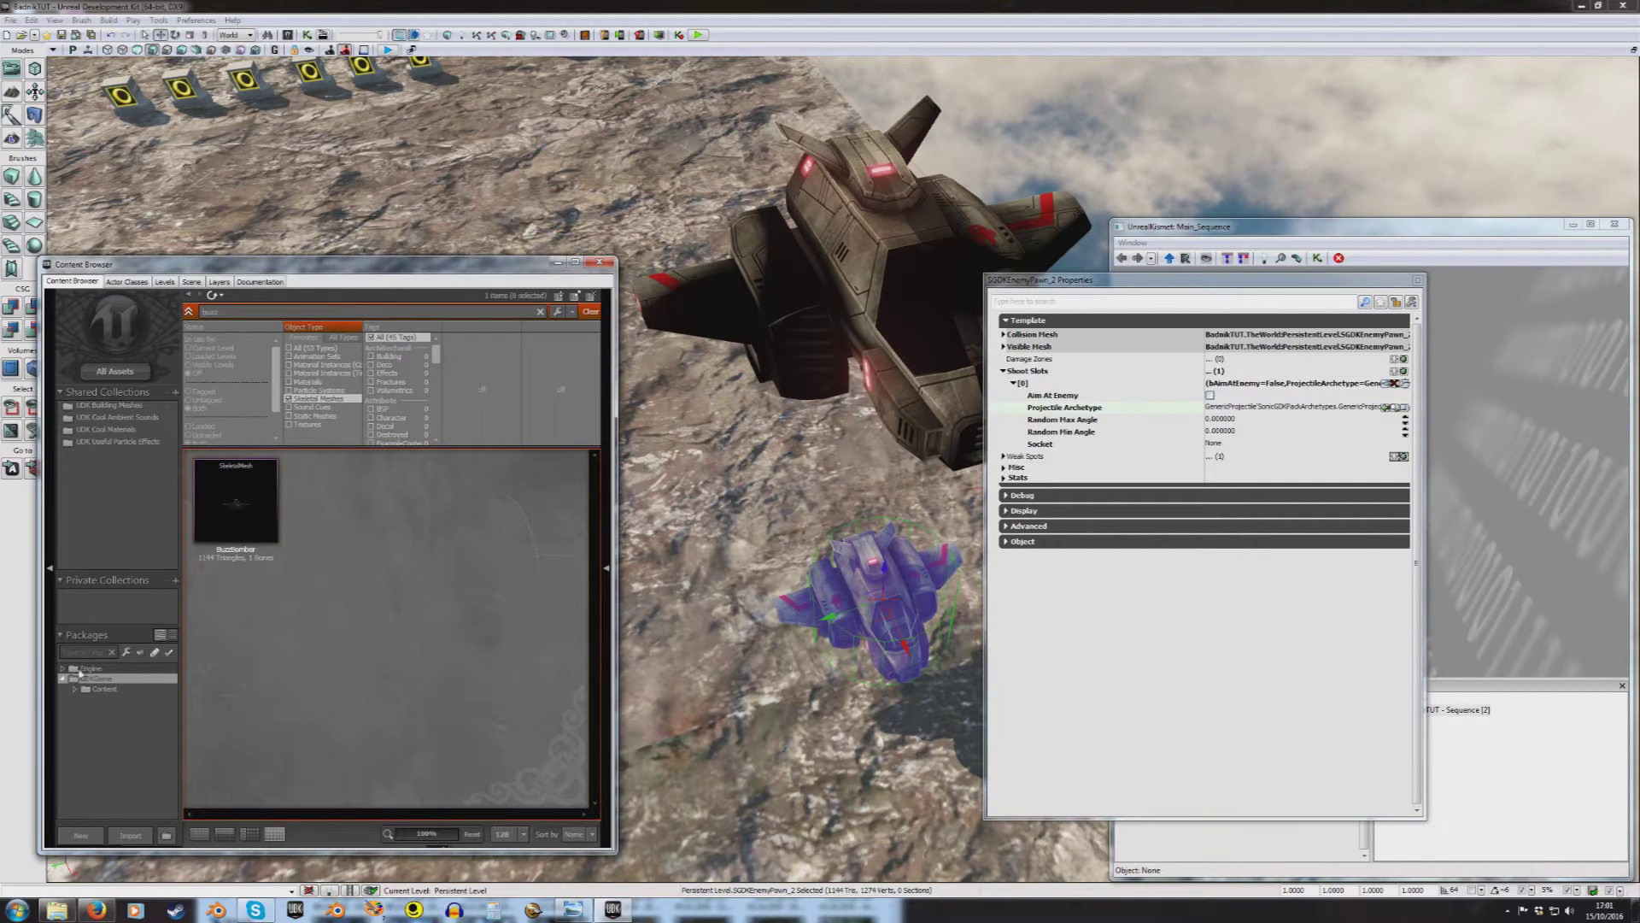
click(309, 399)
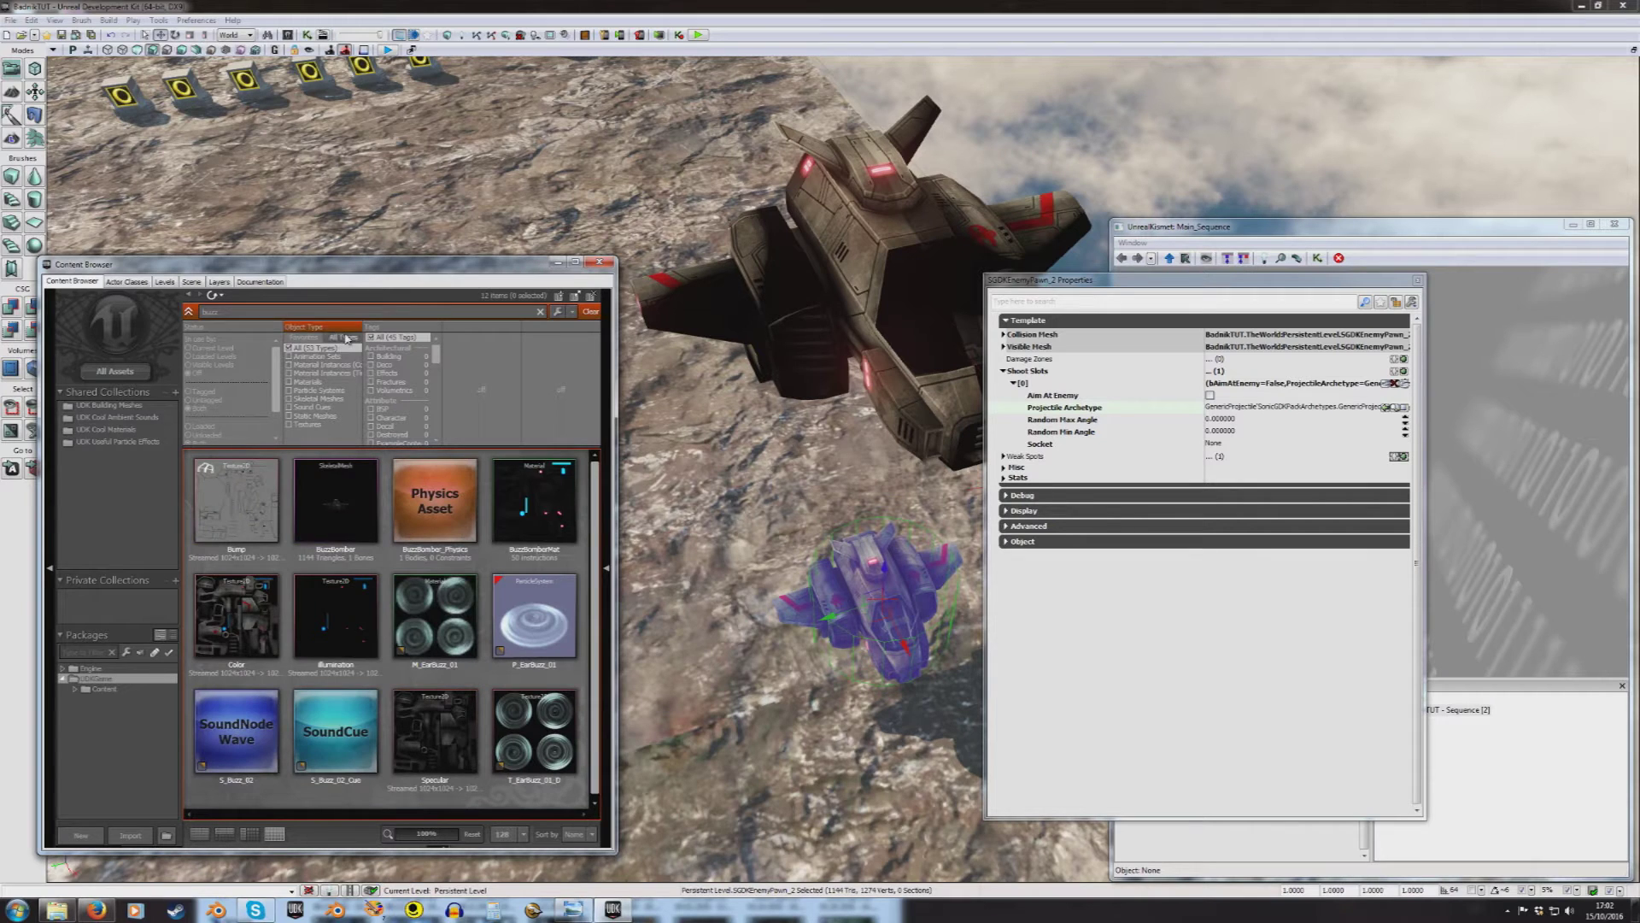
click(310, 407)
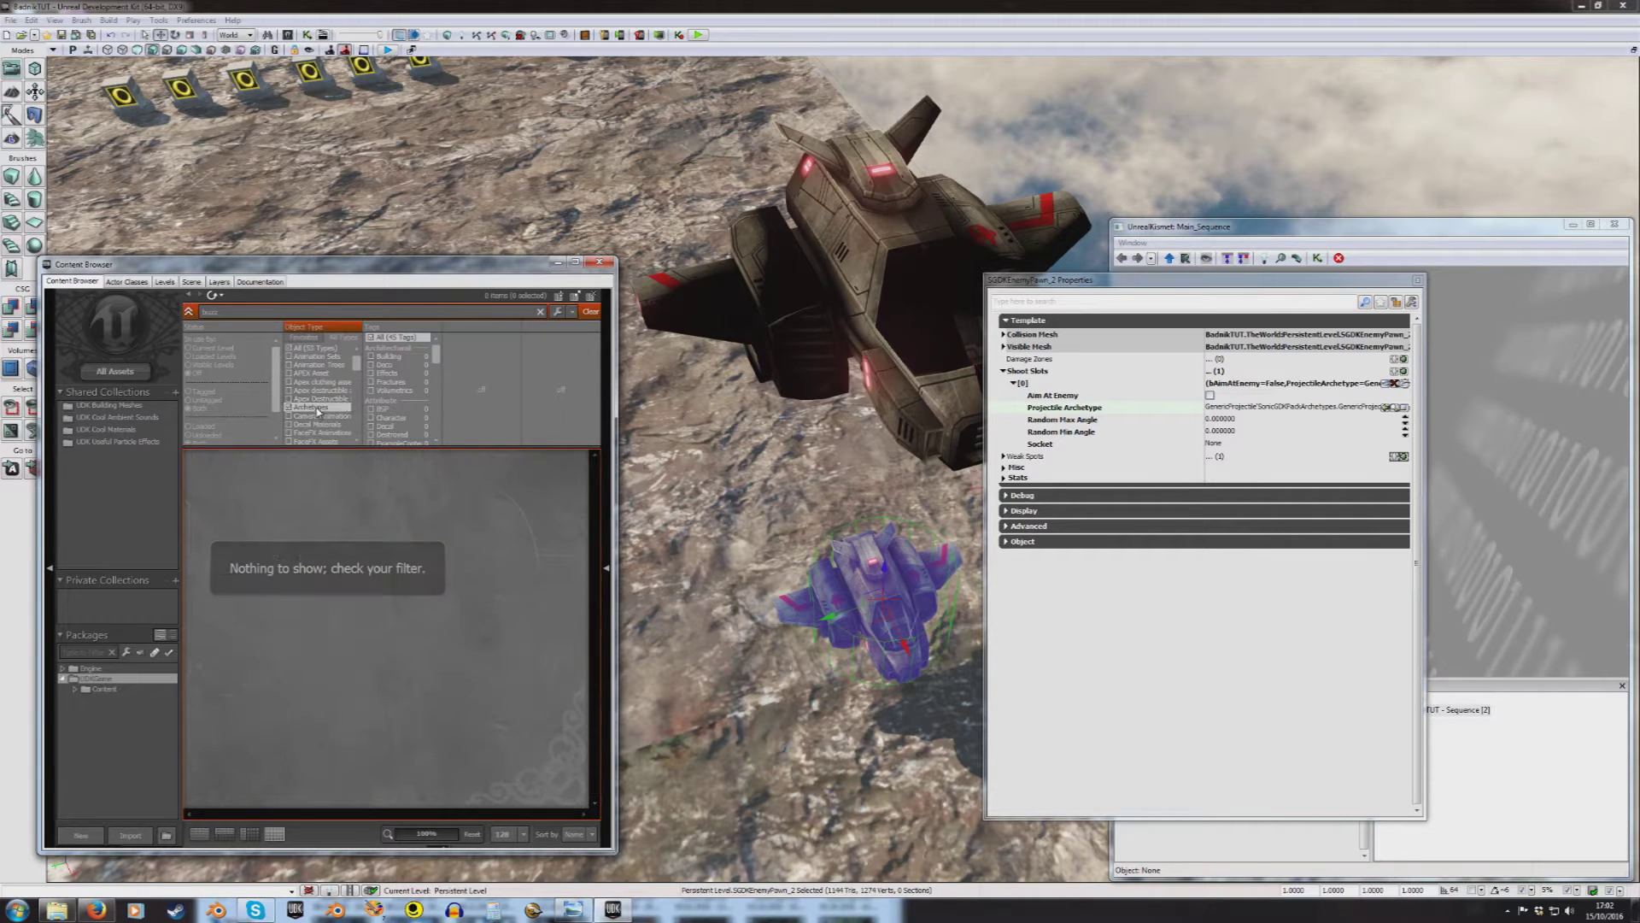
double_click(235, 310)
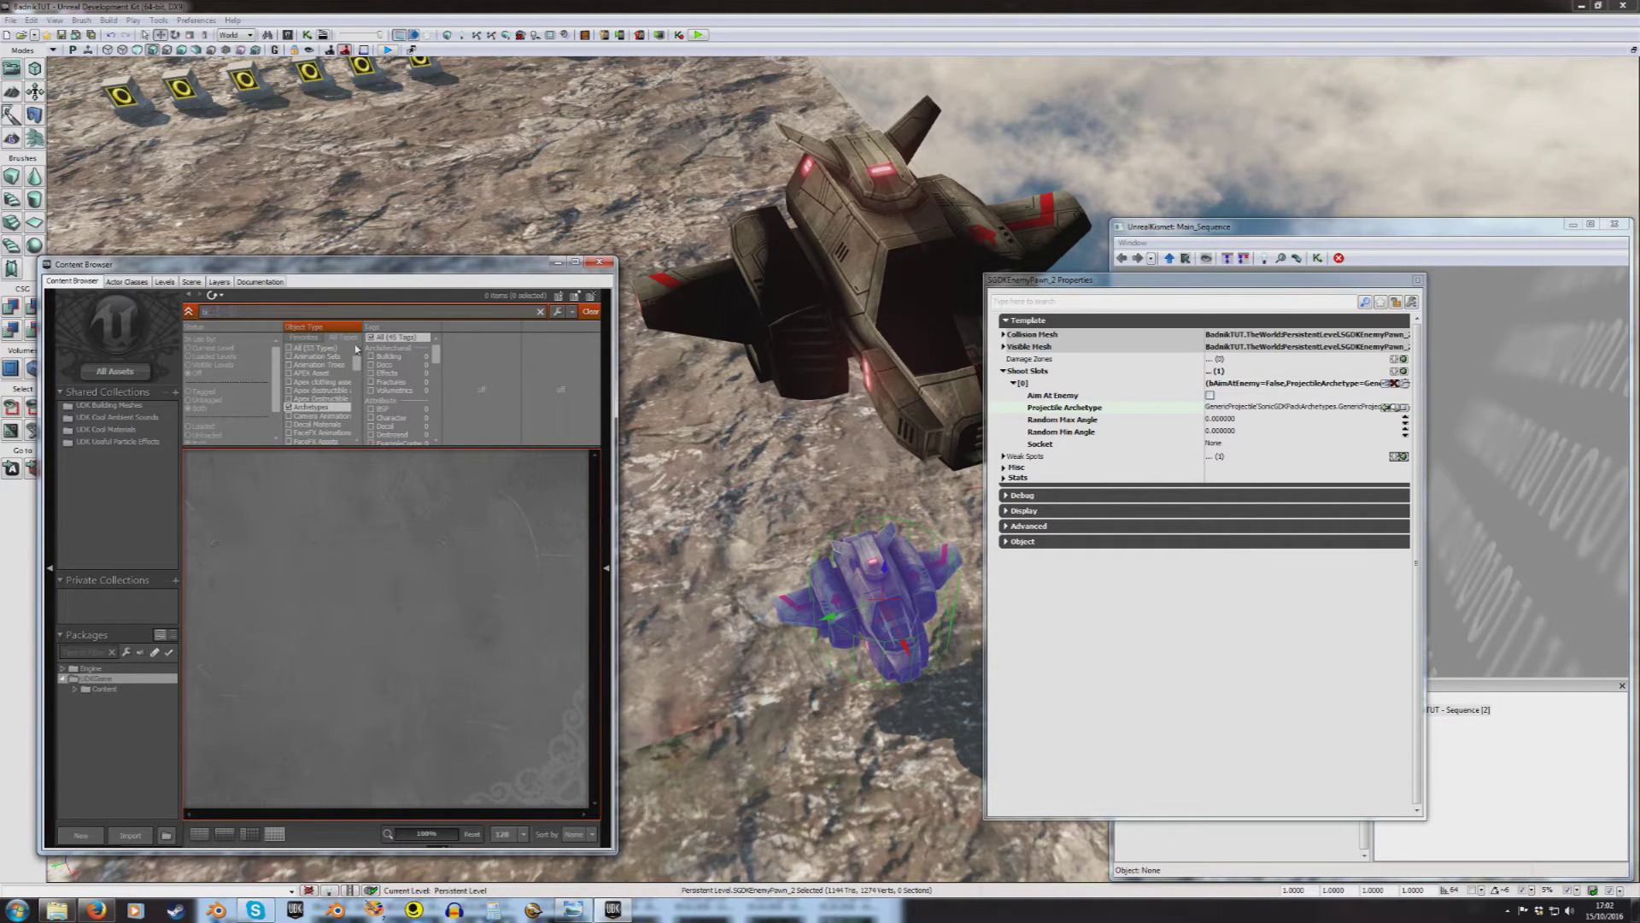
text(bomber)
right_drag(904, 582, 917, 562)
click(244, 496)
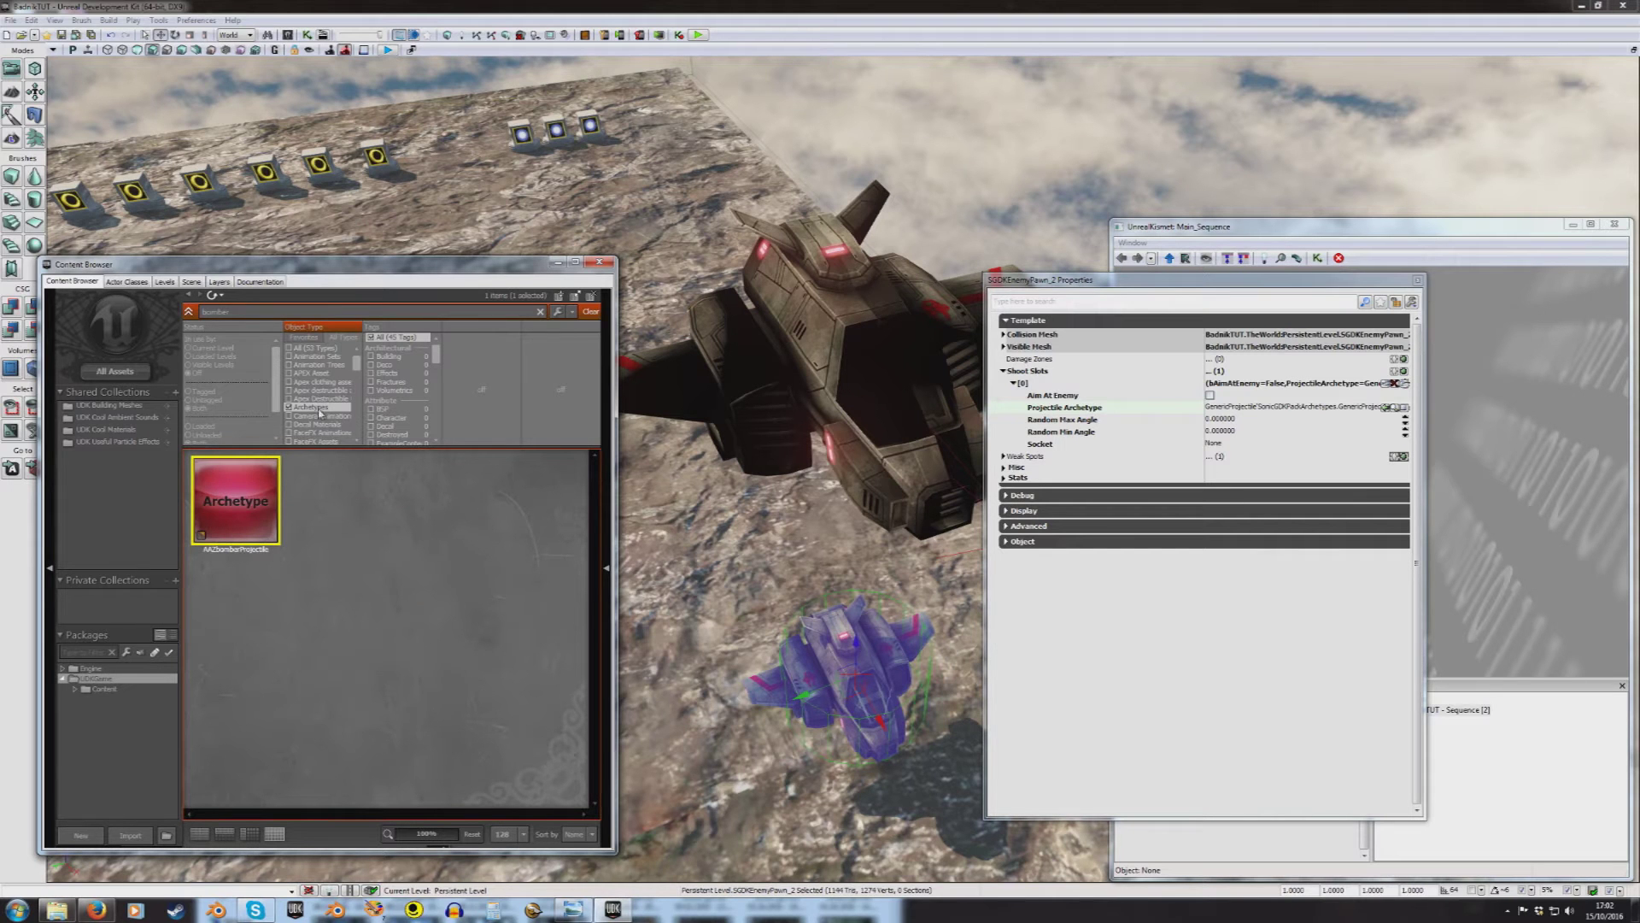
Step: Clear the search and browse the full archetype list, including the generic projectile archetype's available actions
key(BackSpace)
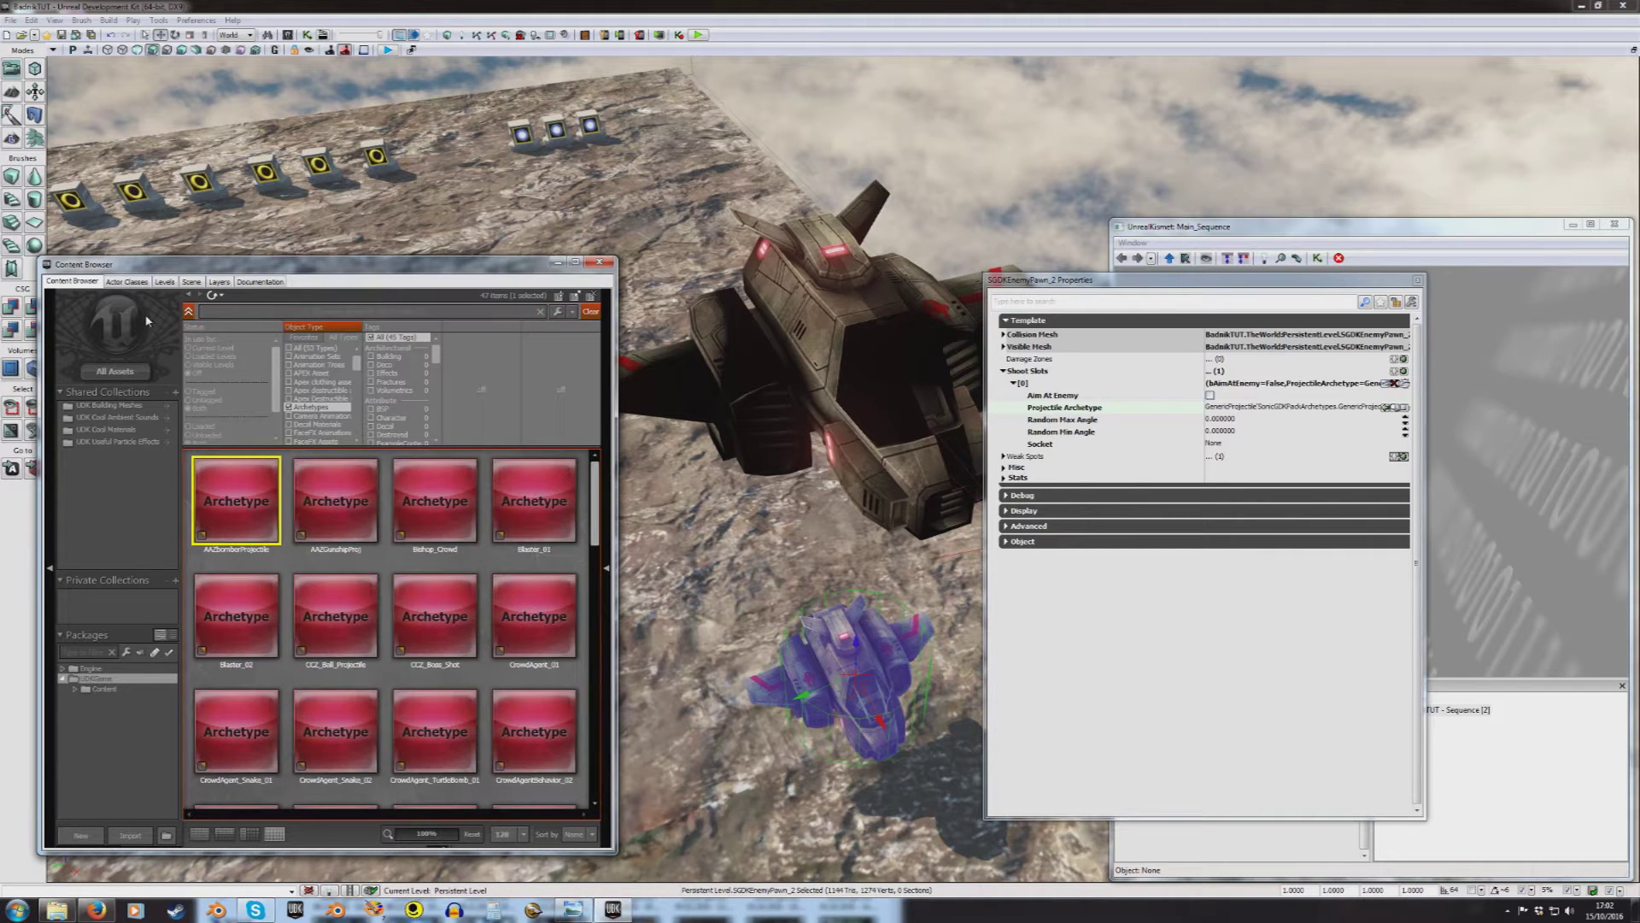
click(374, 560)
scroll(602, 568, down, 3)
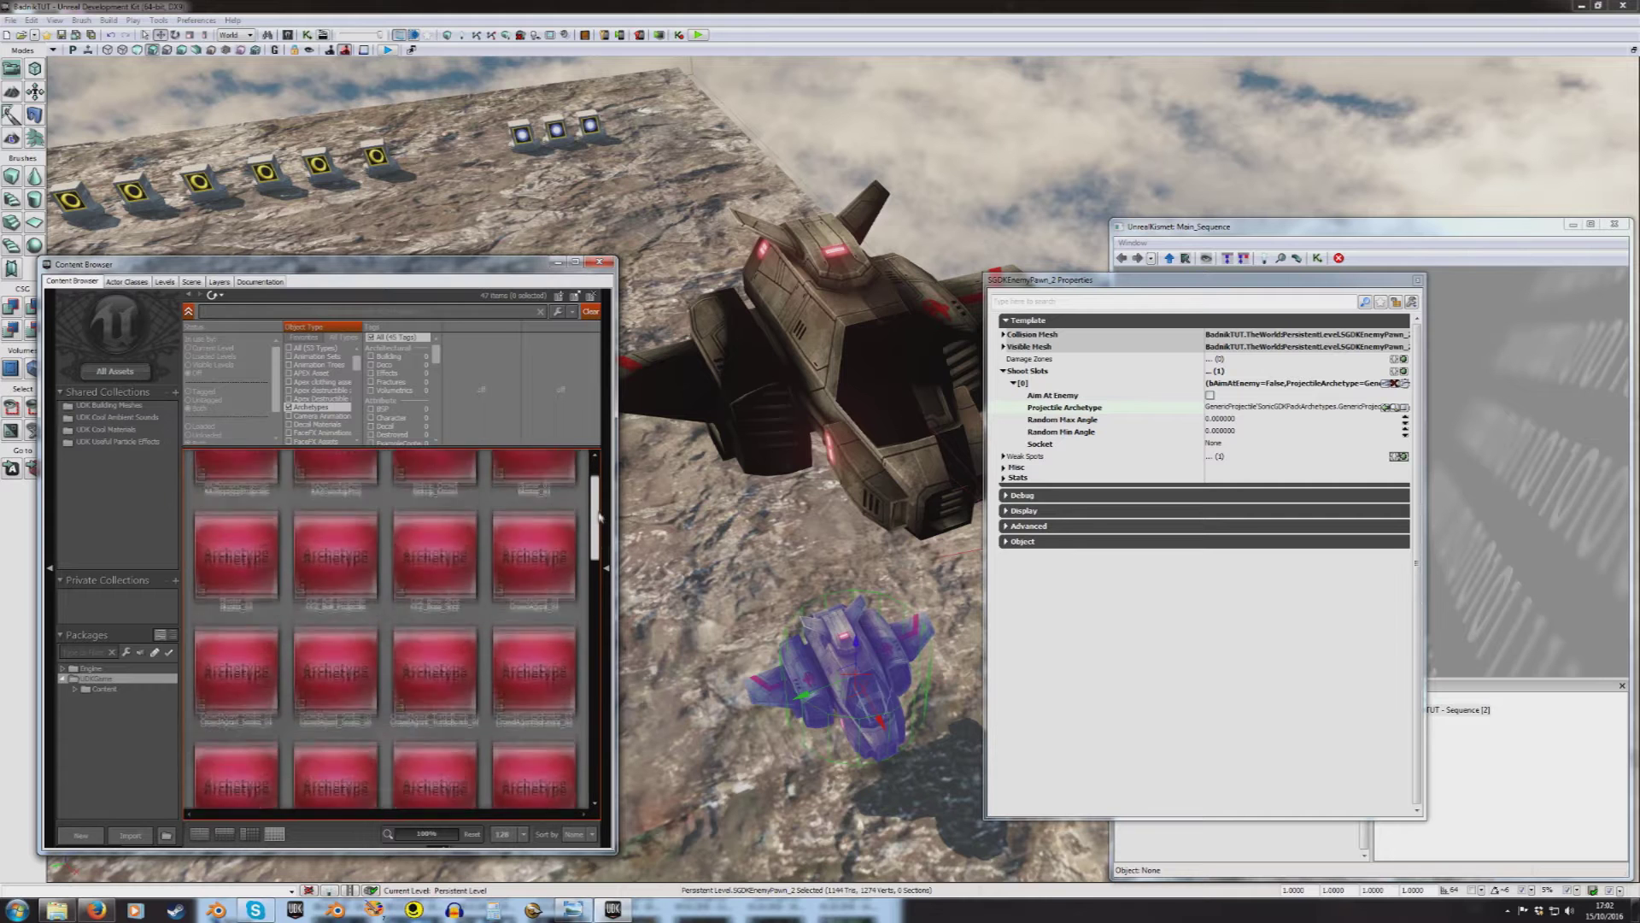
drag(603, 570, 597, 699)
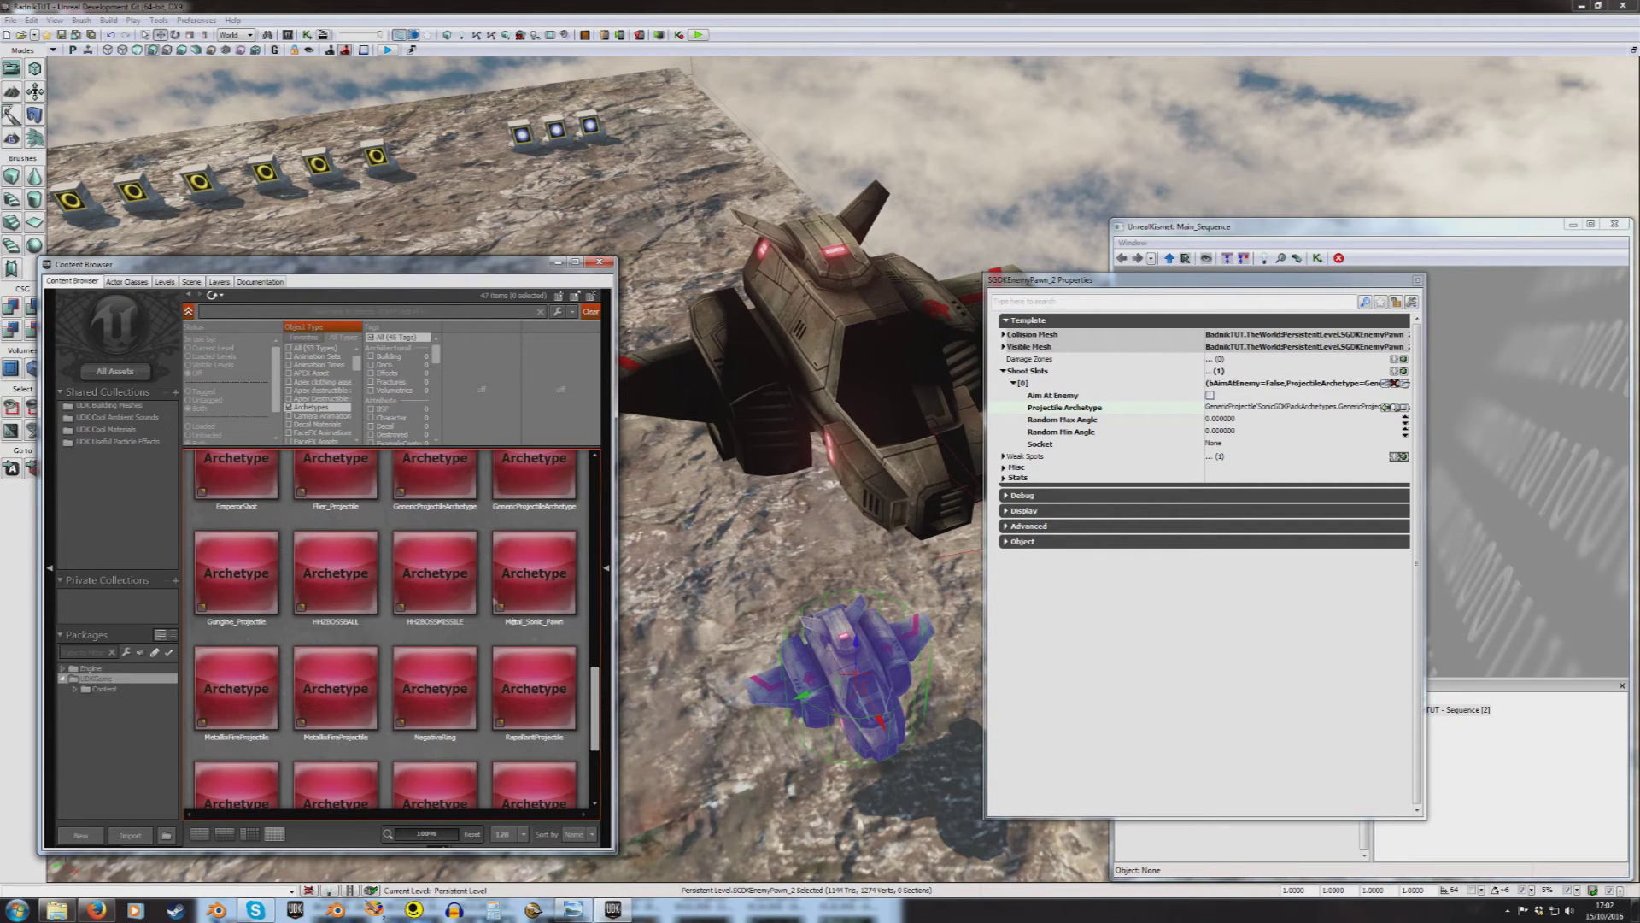
click(435, 494)
right_click(435, 493)
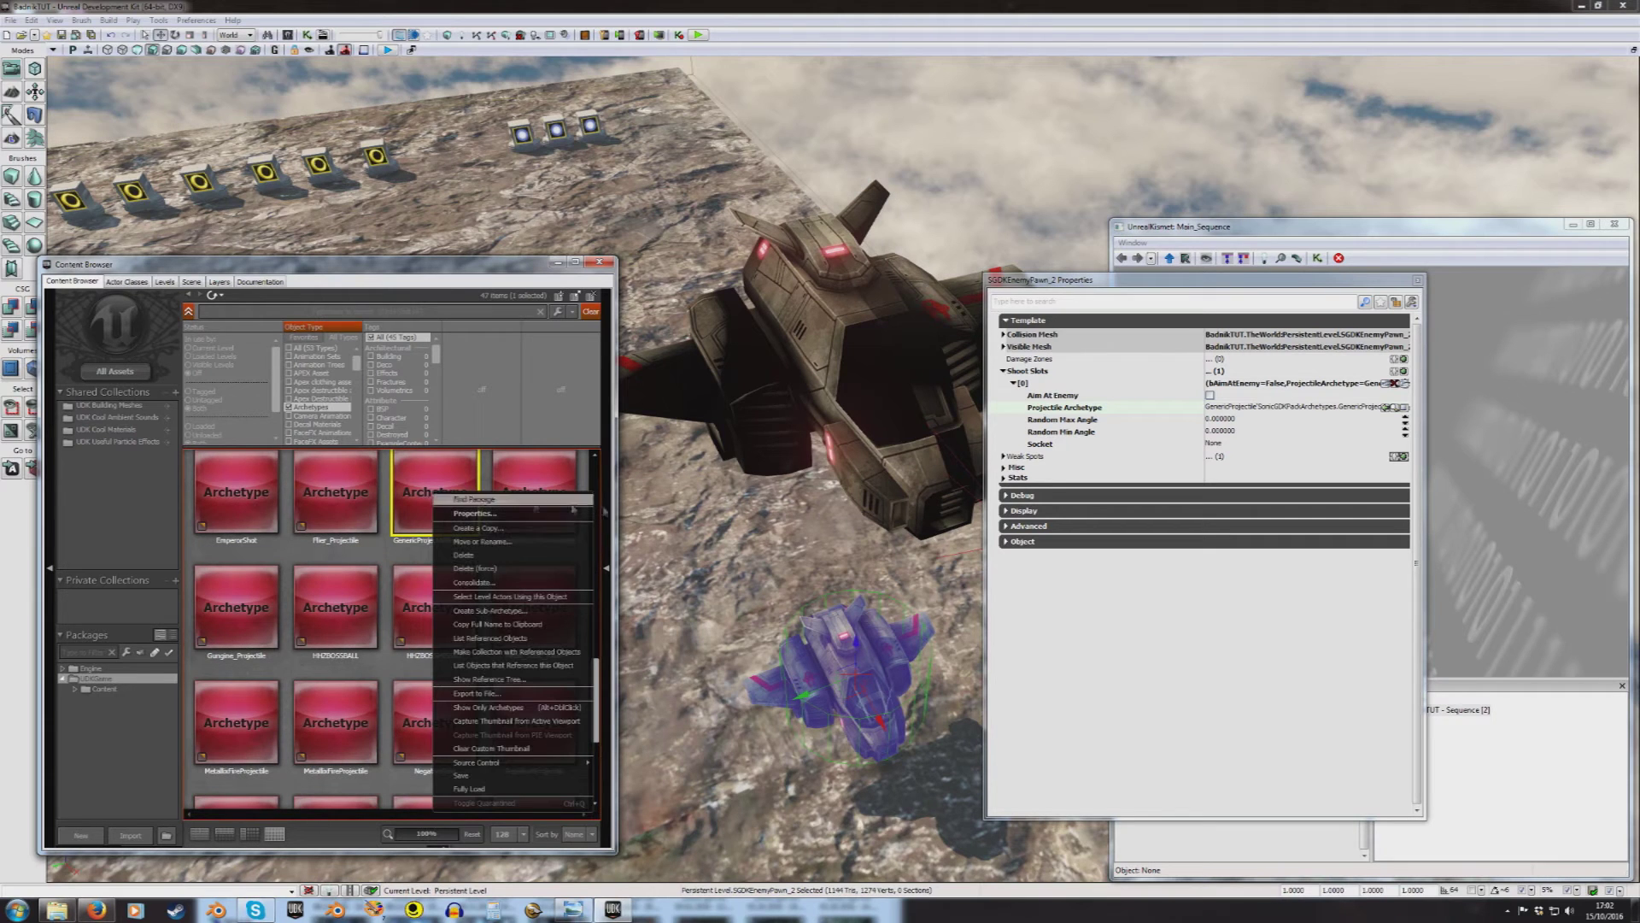
drag(595, 700, 597, 502)
Step: Open AAZbomberProjectile's properties and choose SGDKEnemyPawn as the class under Actors To Ignore When Hit
click(248, 509)
double_click(248, 509)
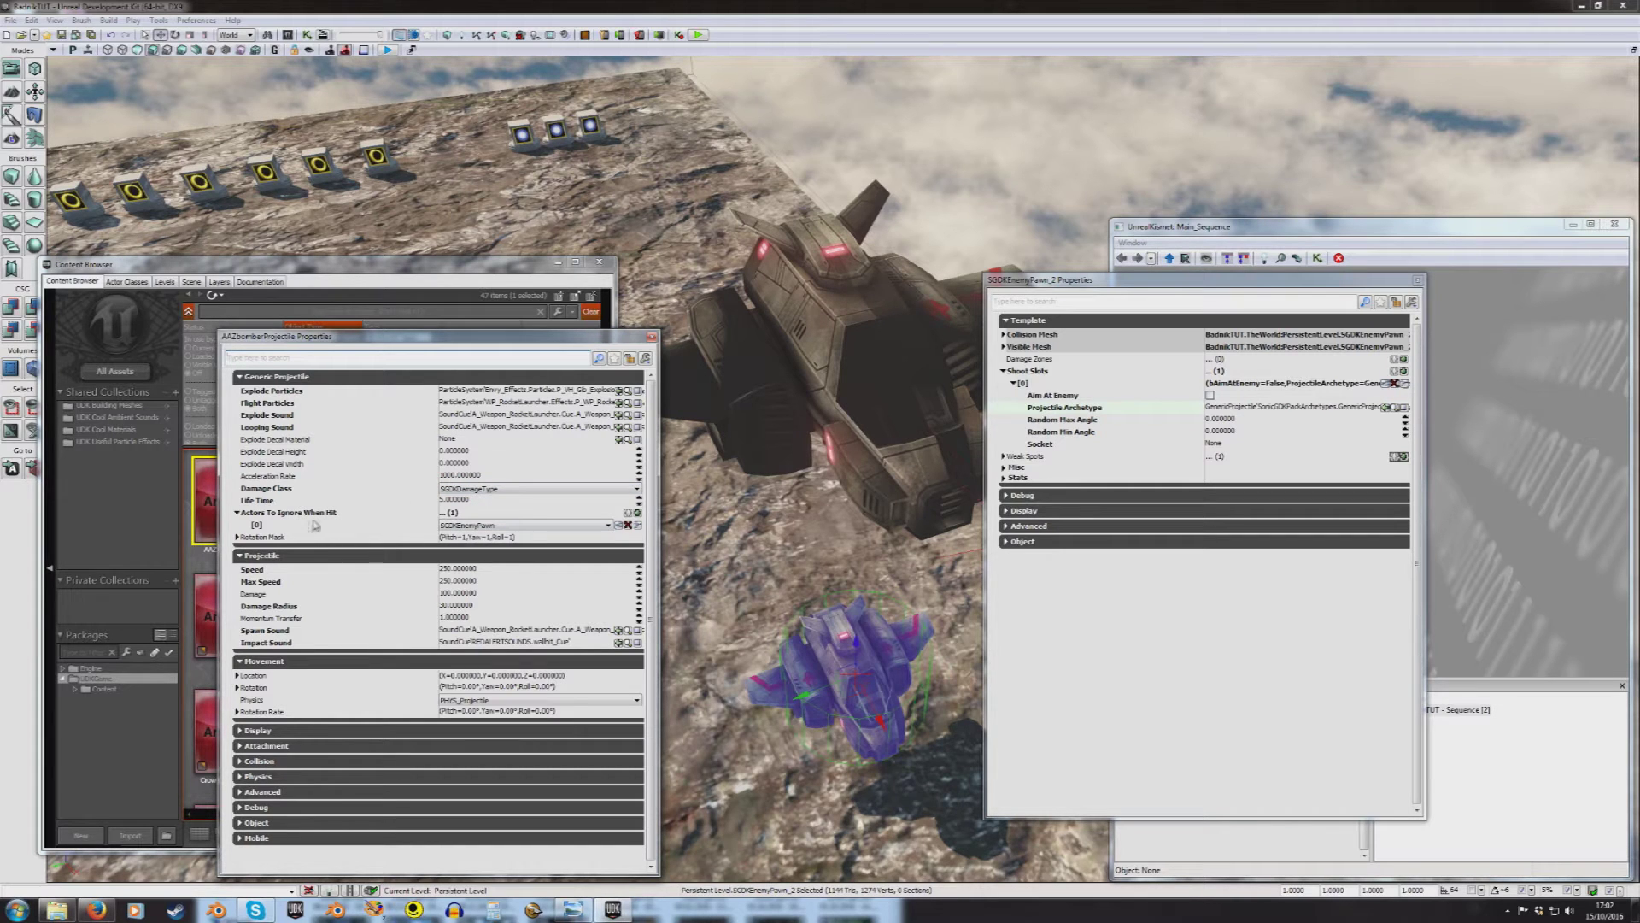
click(480, 526)
click(480, 526)
click(480, 525)
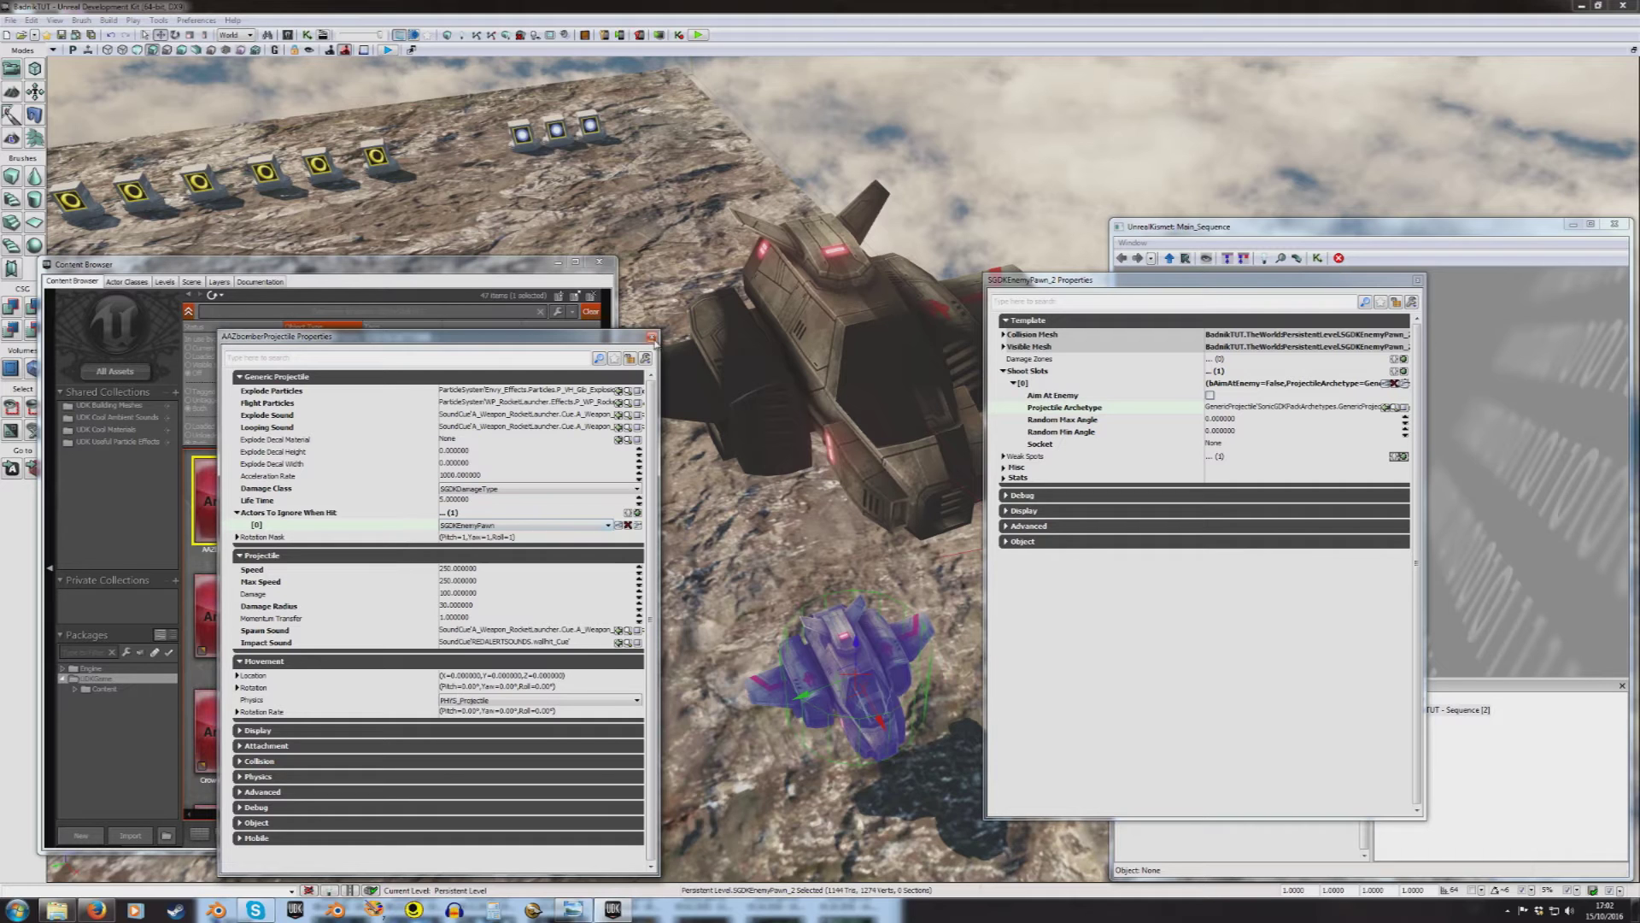
click(510, 526)
click(510, 525)
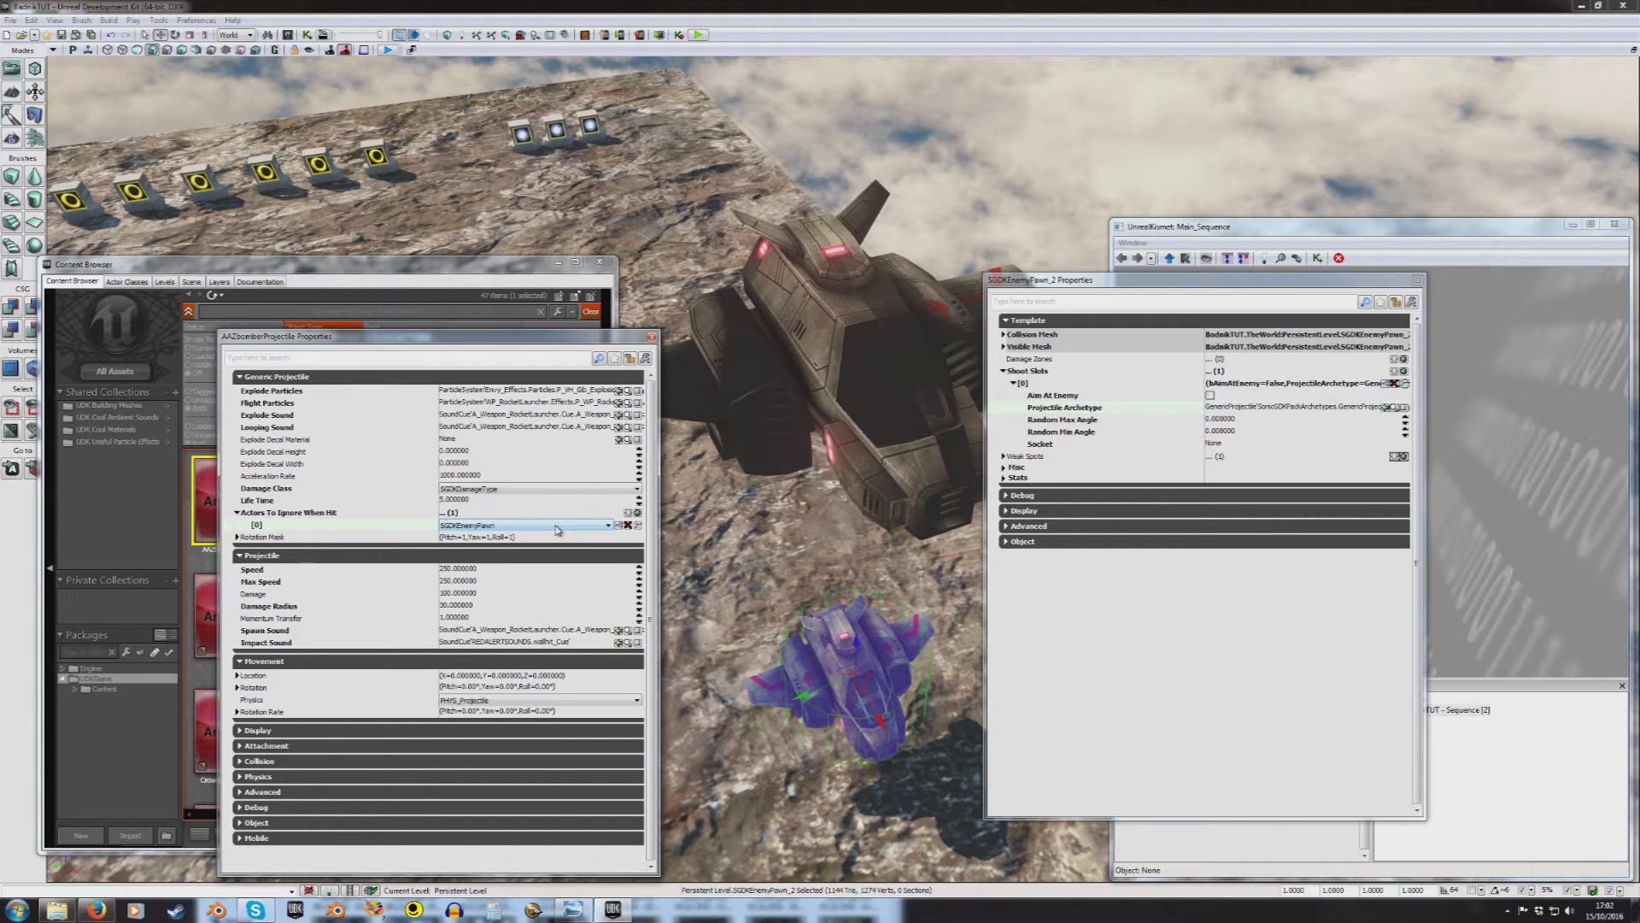
Step: Check the projectile's speed and damage radius settings, close its properties and save the AAZbomberProjectile archetype
click(259, 577)
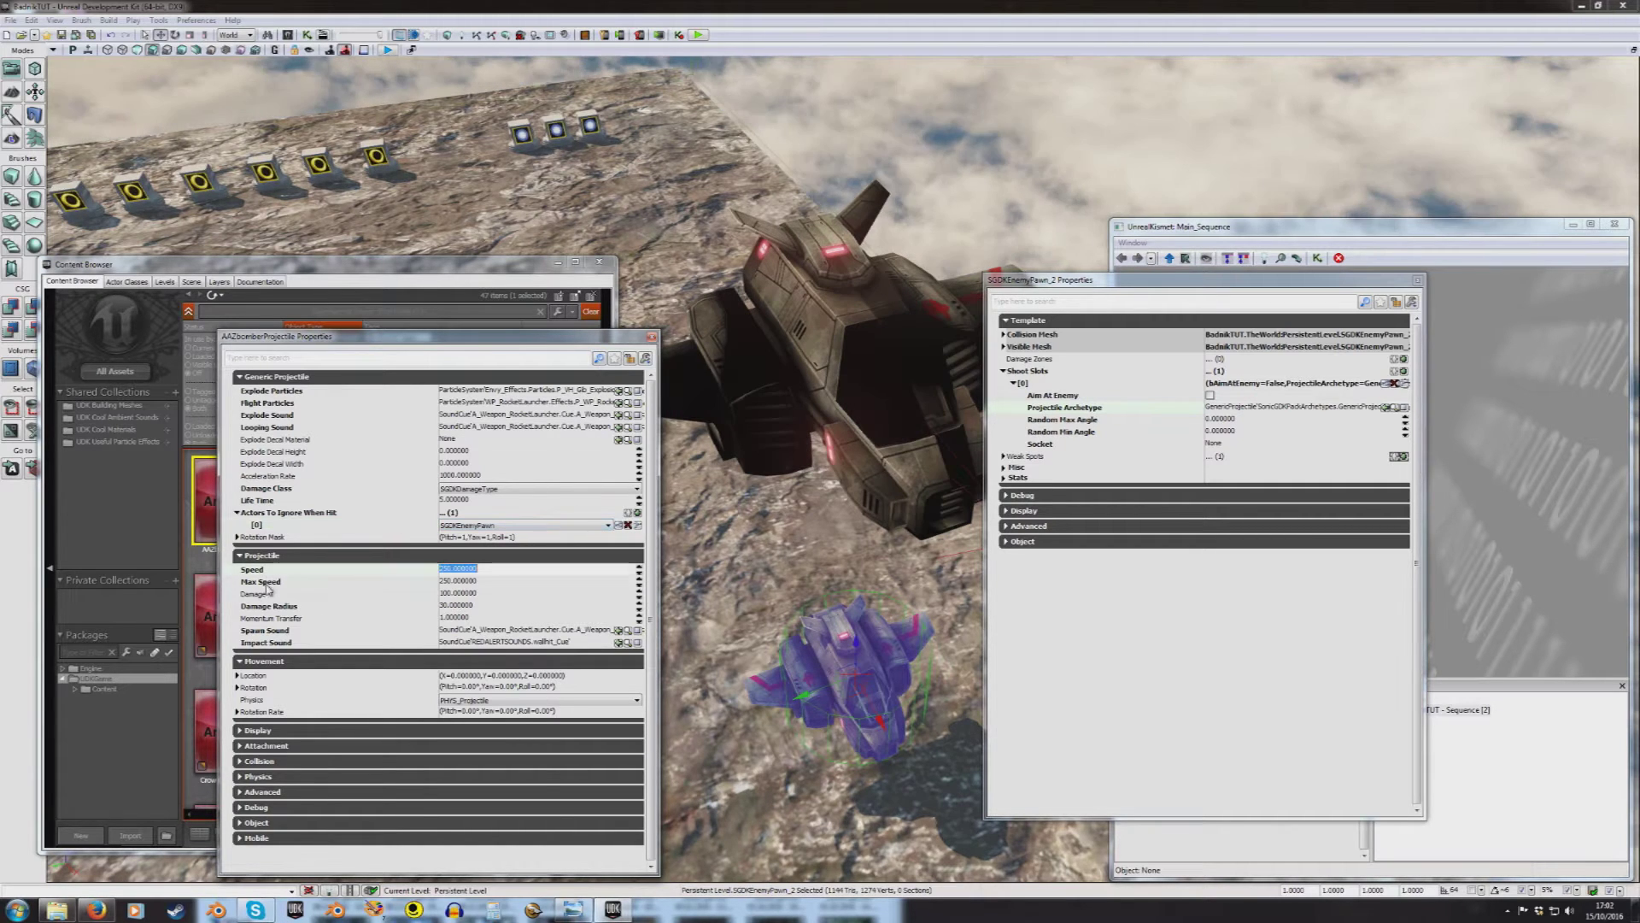
click(271, 606)
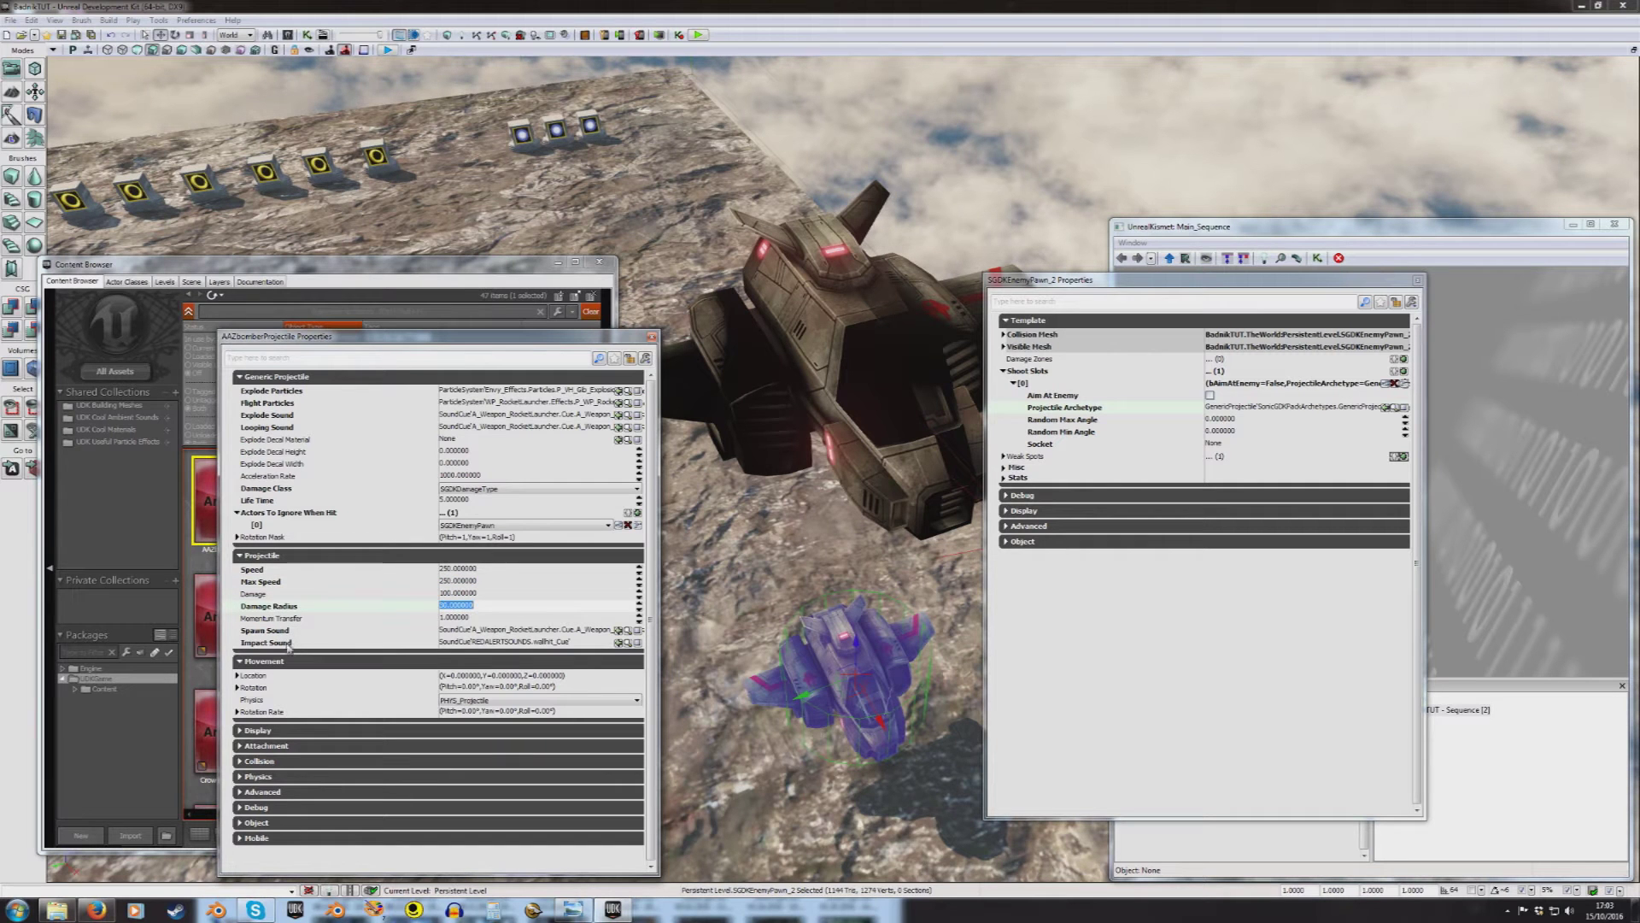
click(652, 337)
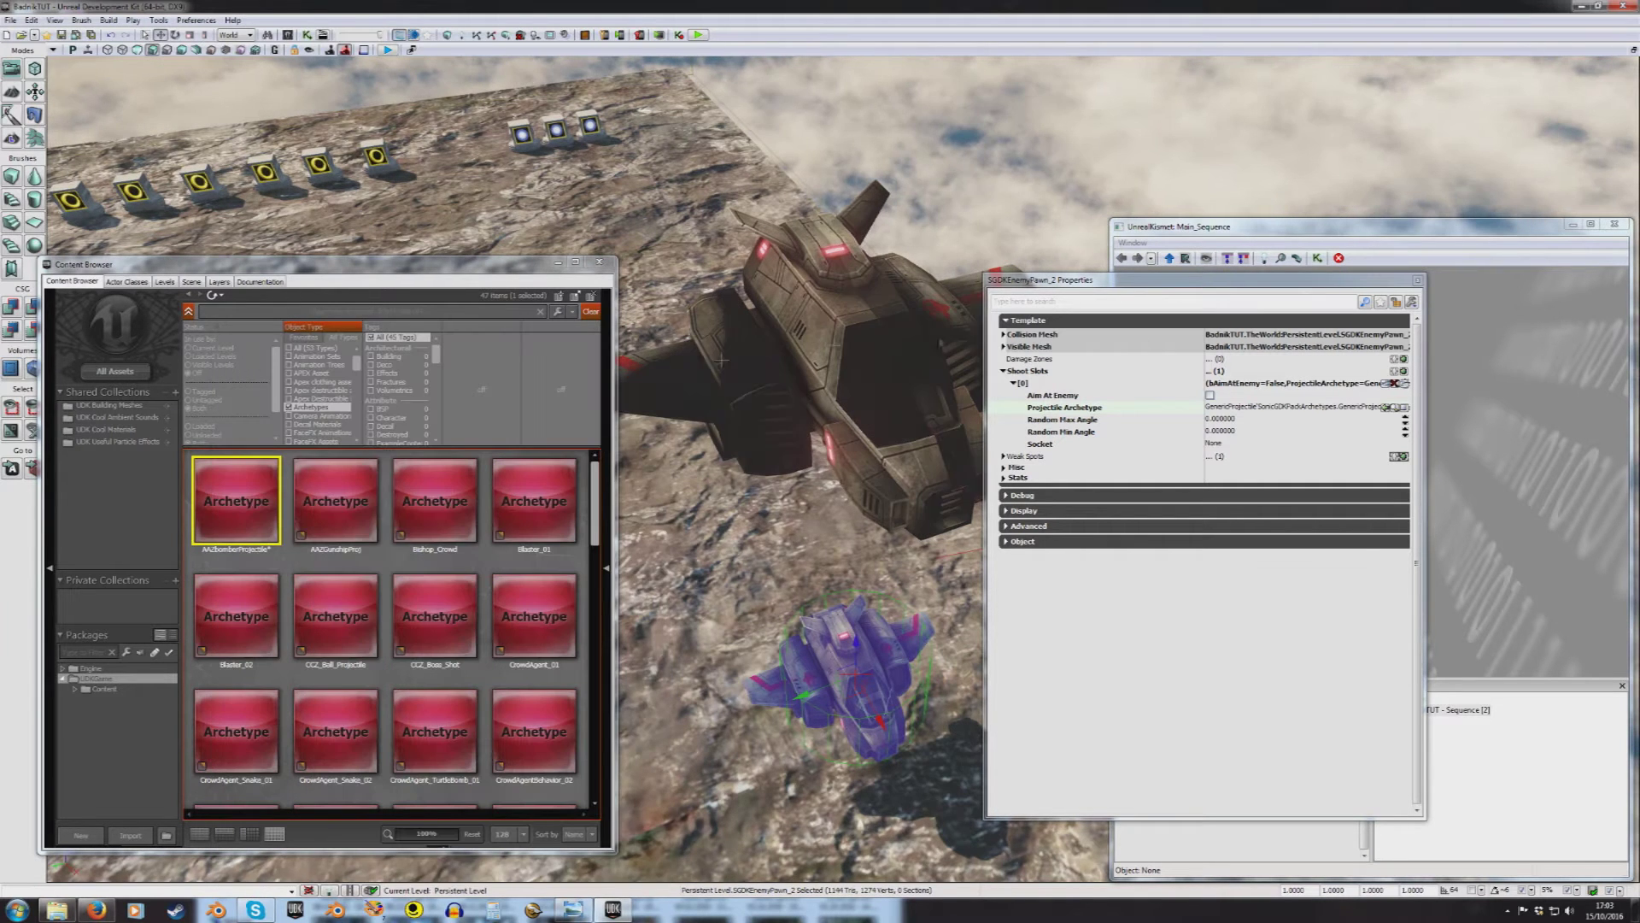
right_click(266, 533)
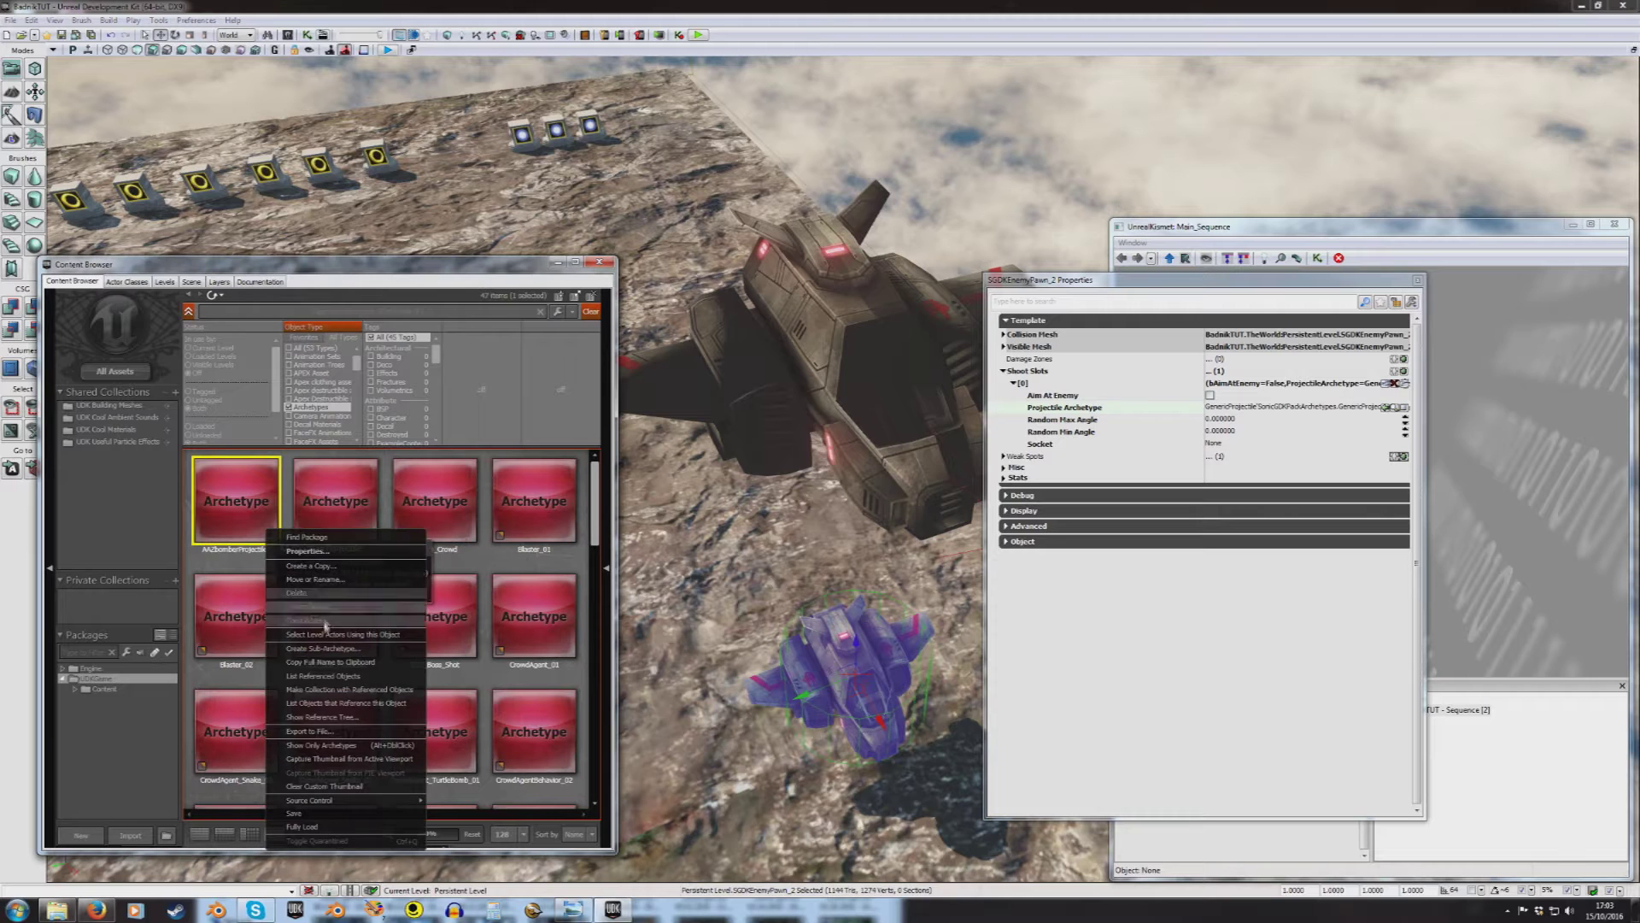
click(321, 804)
Step: Assign AAZbomberProjectile as the first shoot slot's projectile archetype and set its socket to Shoot1
click(233, 511)
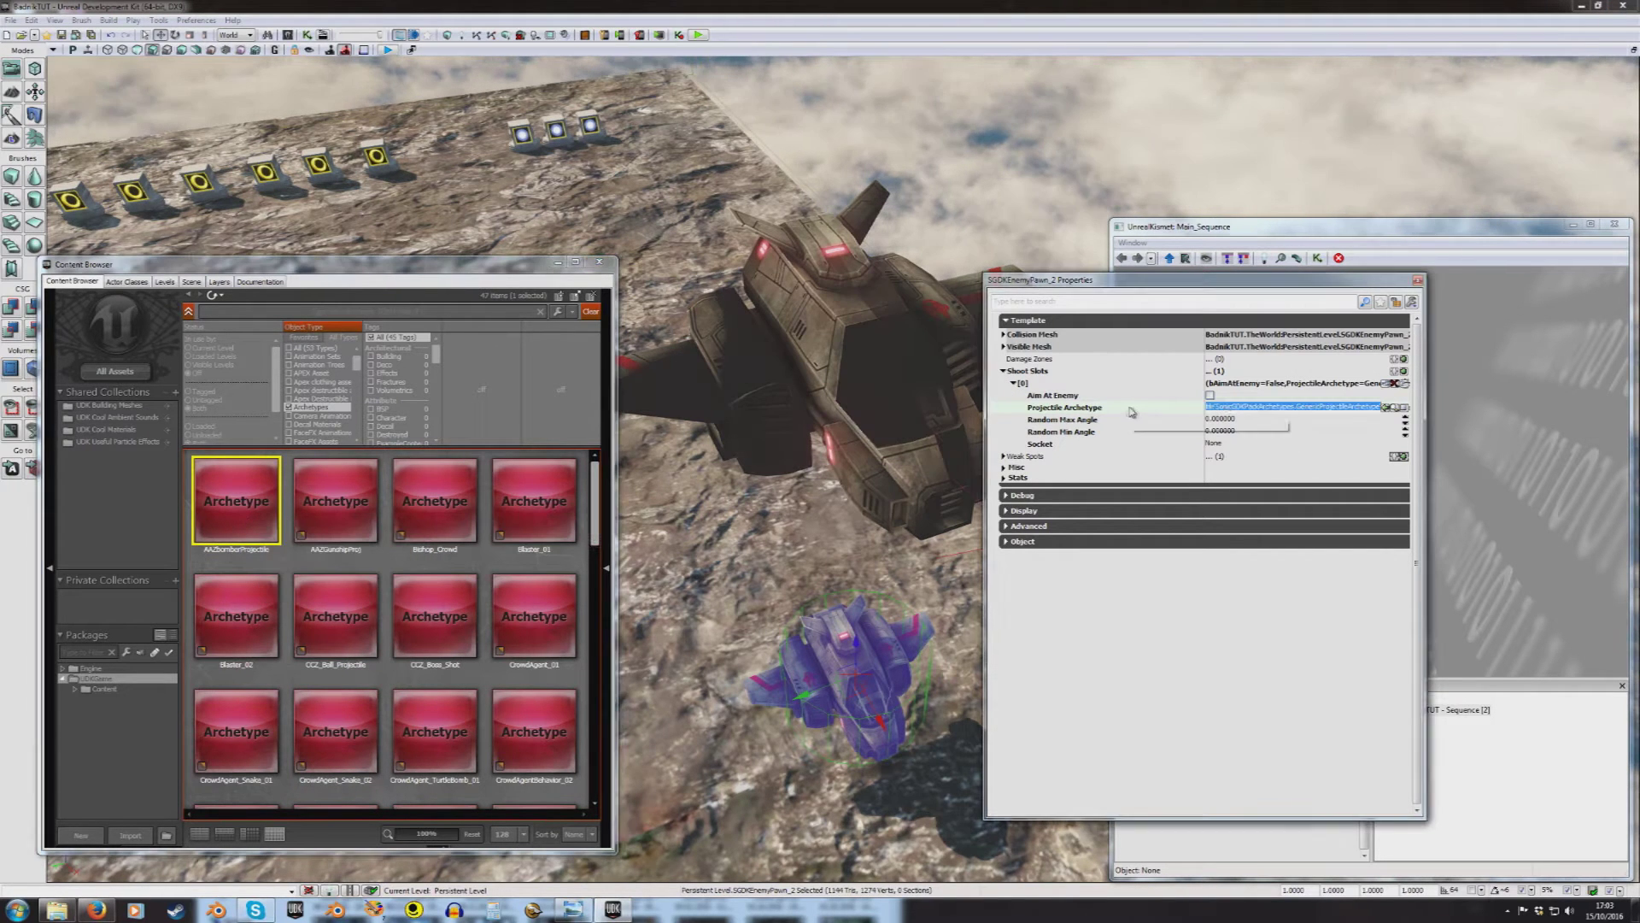
click(1386, 408)
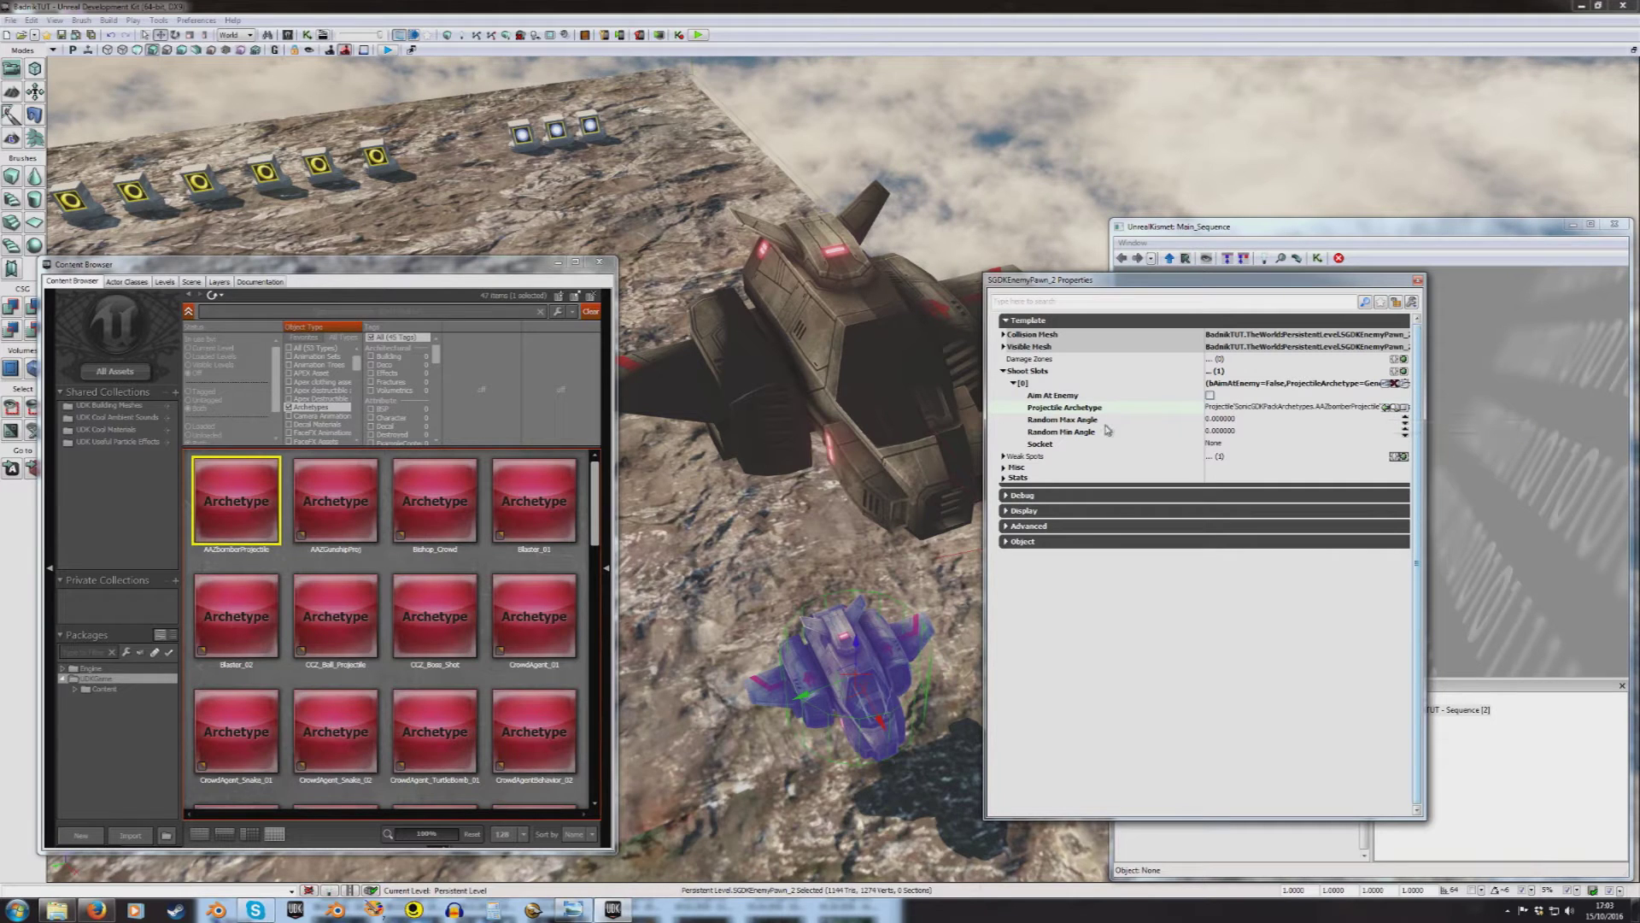
drag(1209, 285, 1077, 297)
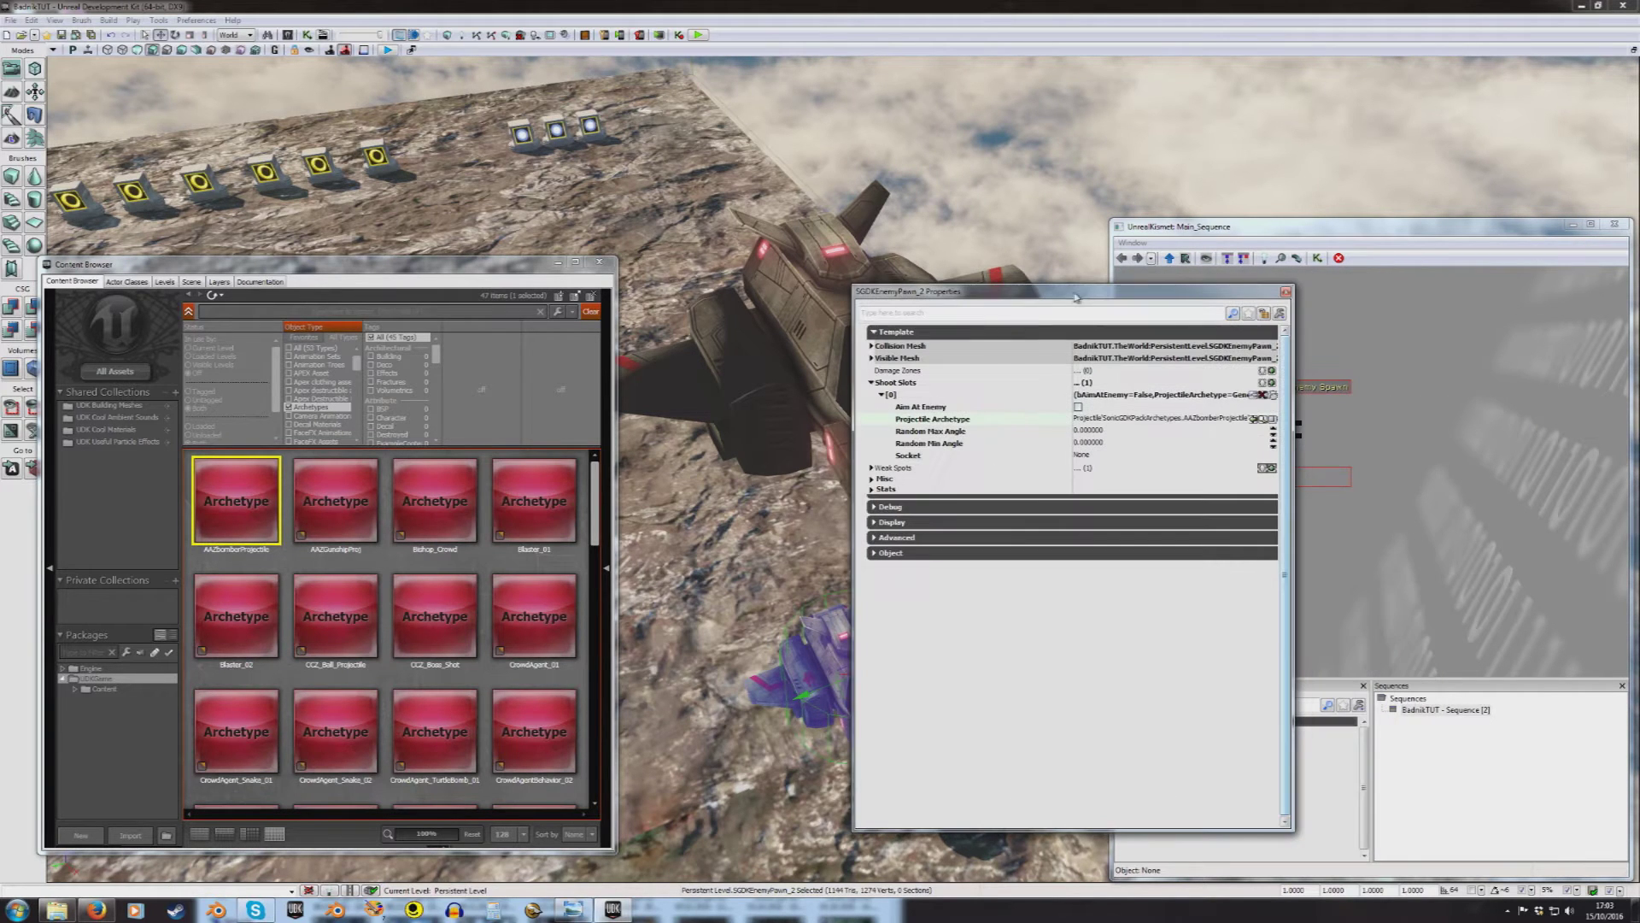
click(920, 458)
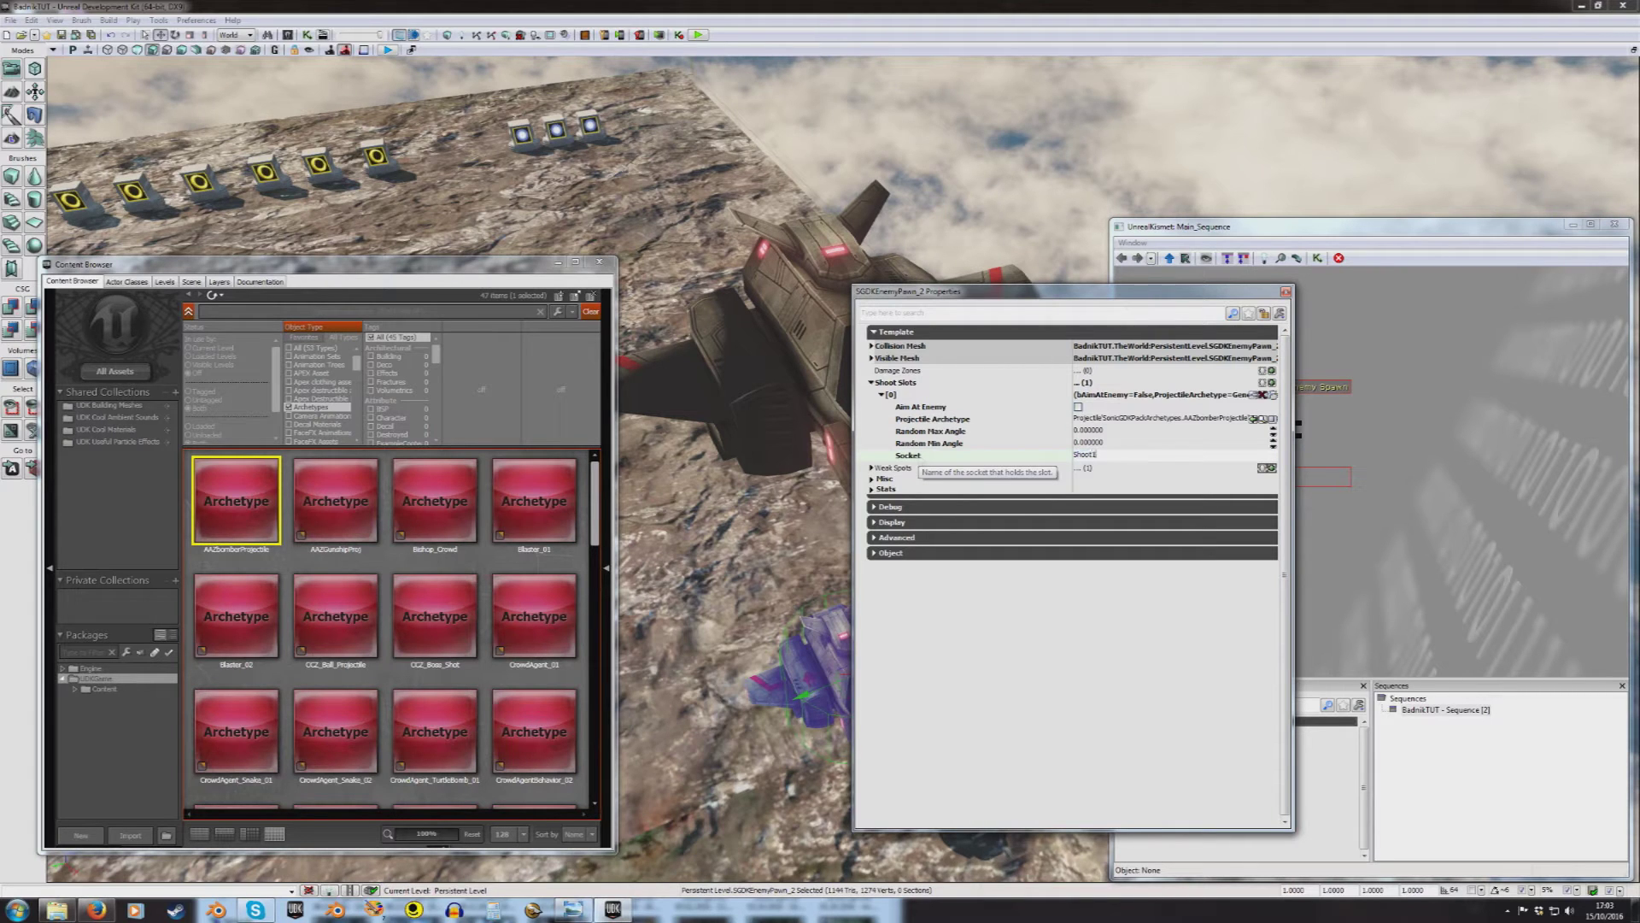
key(Return)
Step: Add a second shoot slot to the pawn and assign AAZbomberProjectile as its projectile archetype
click(897, 396)
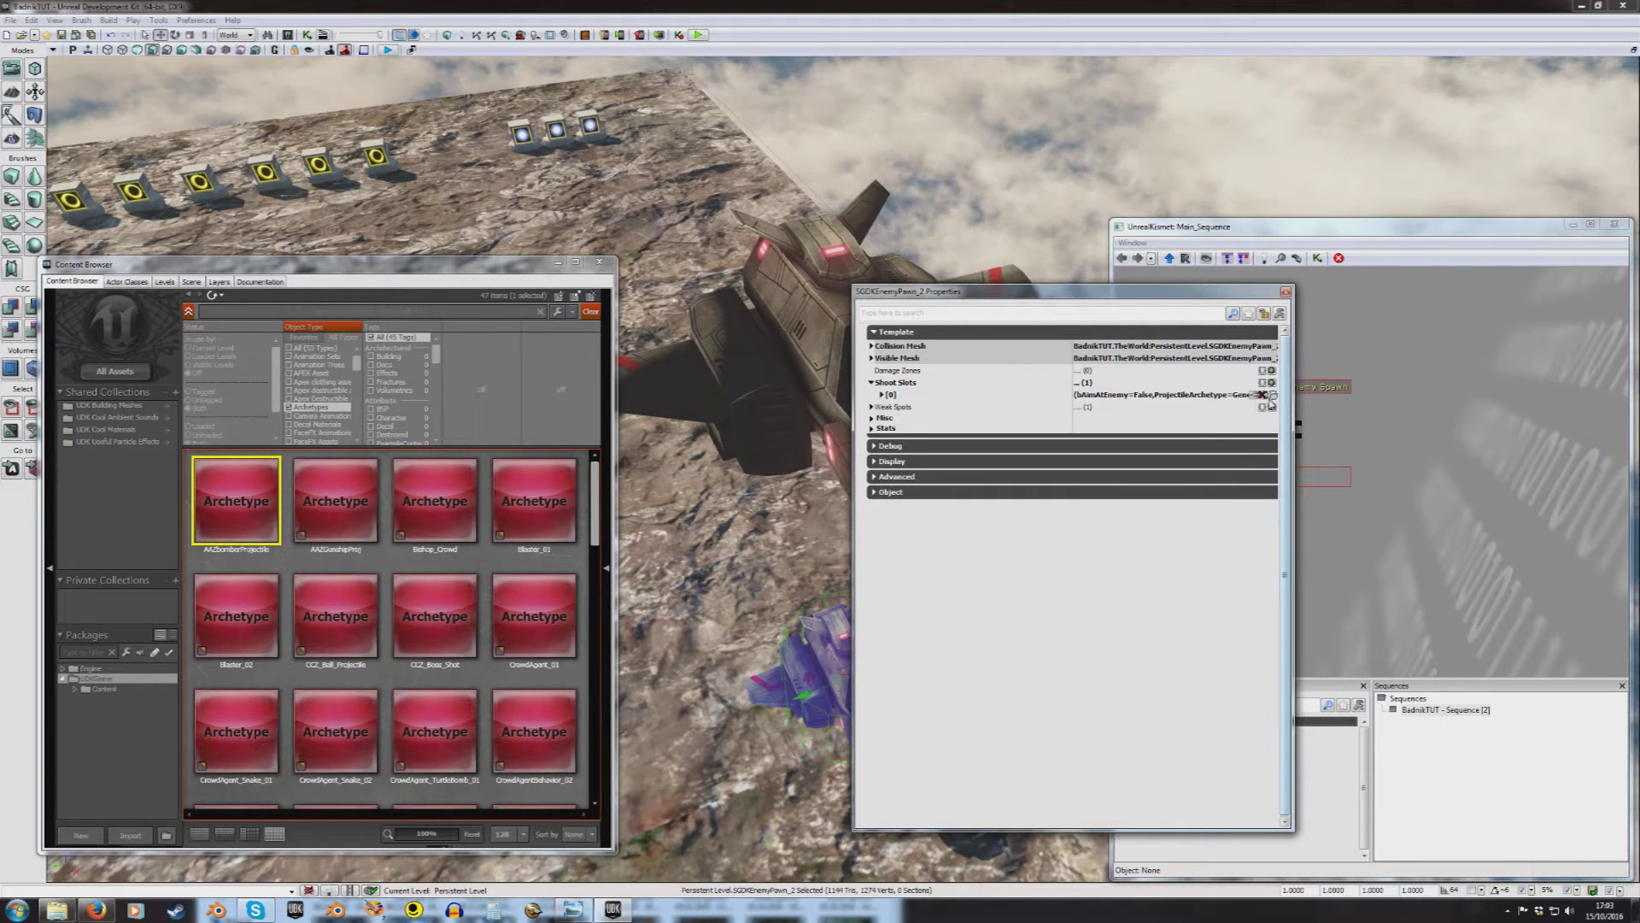
click(1272, 383)
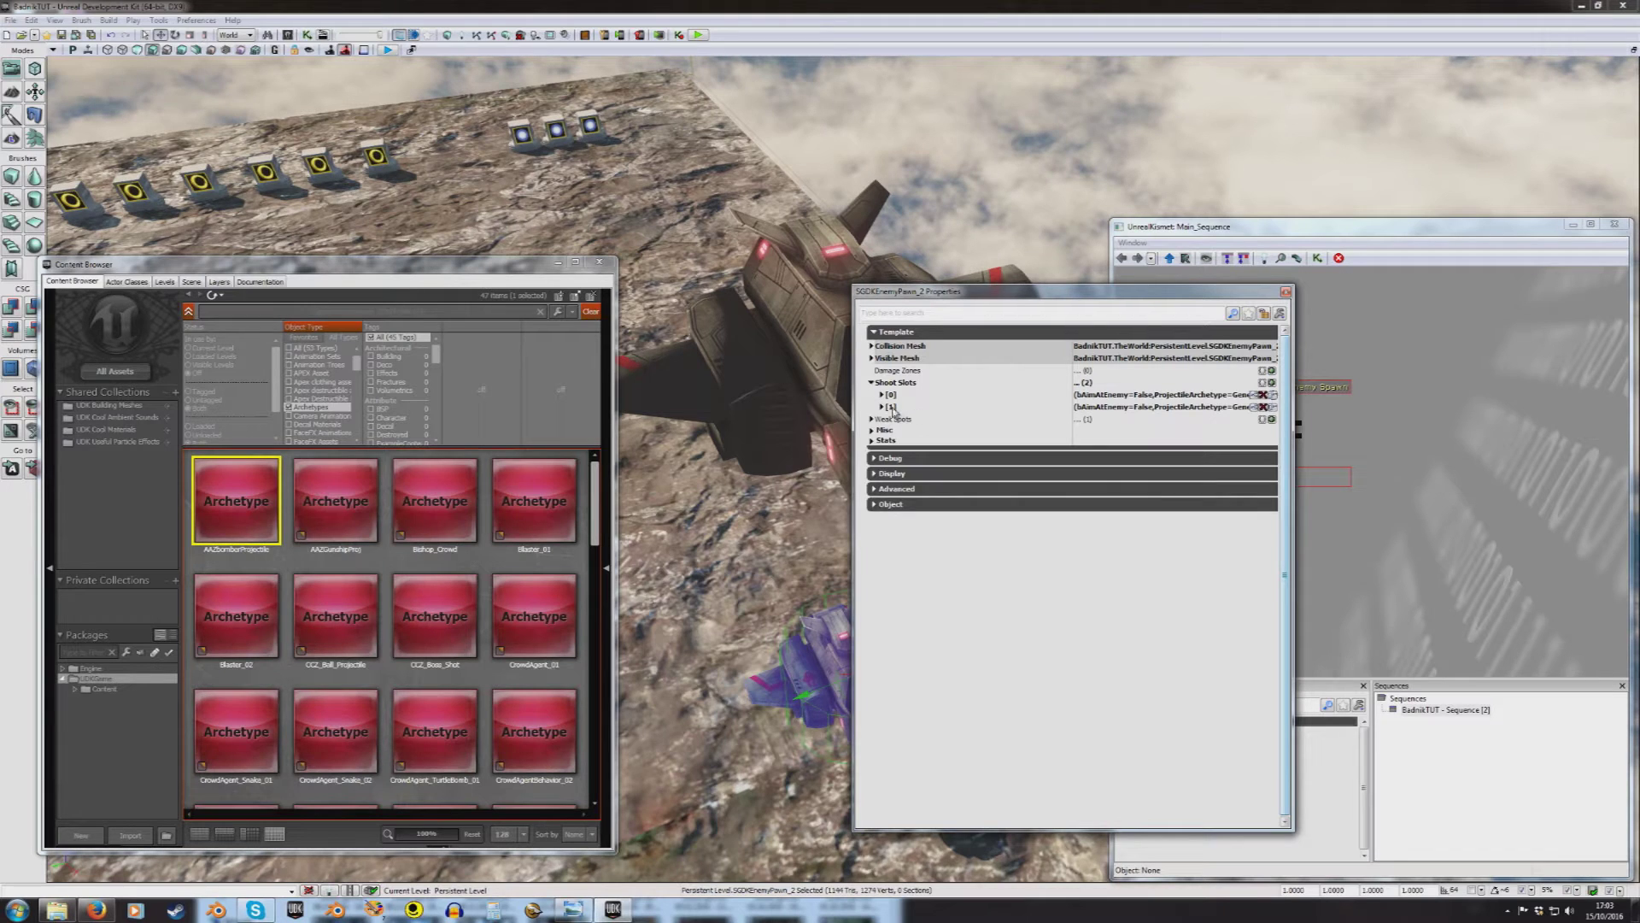
click(883, 407)
click(1077, 430)
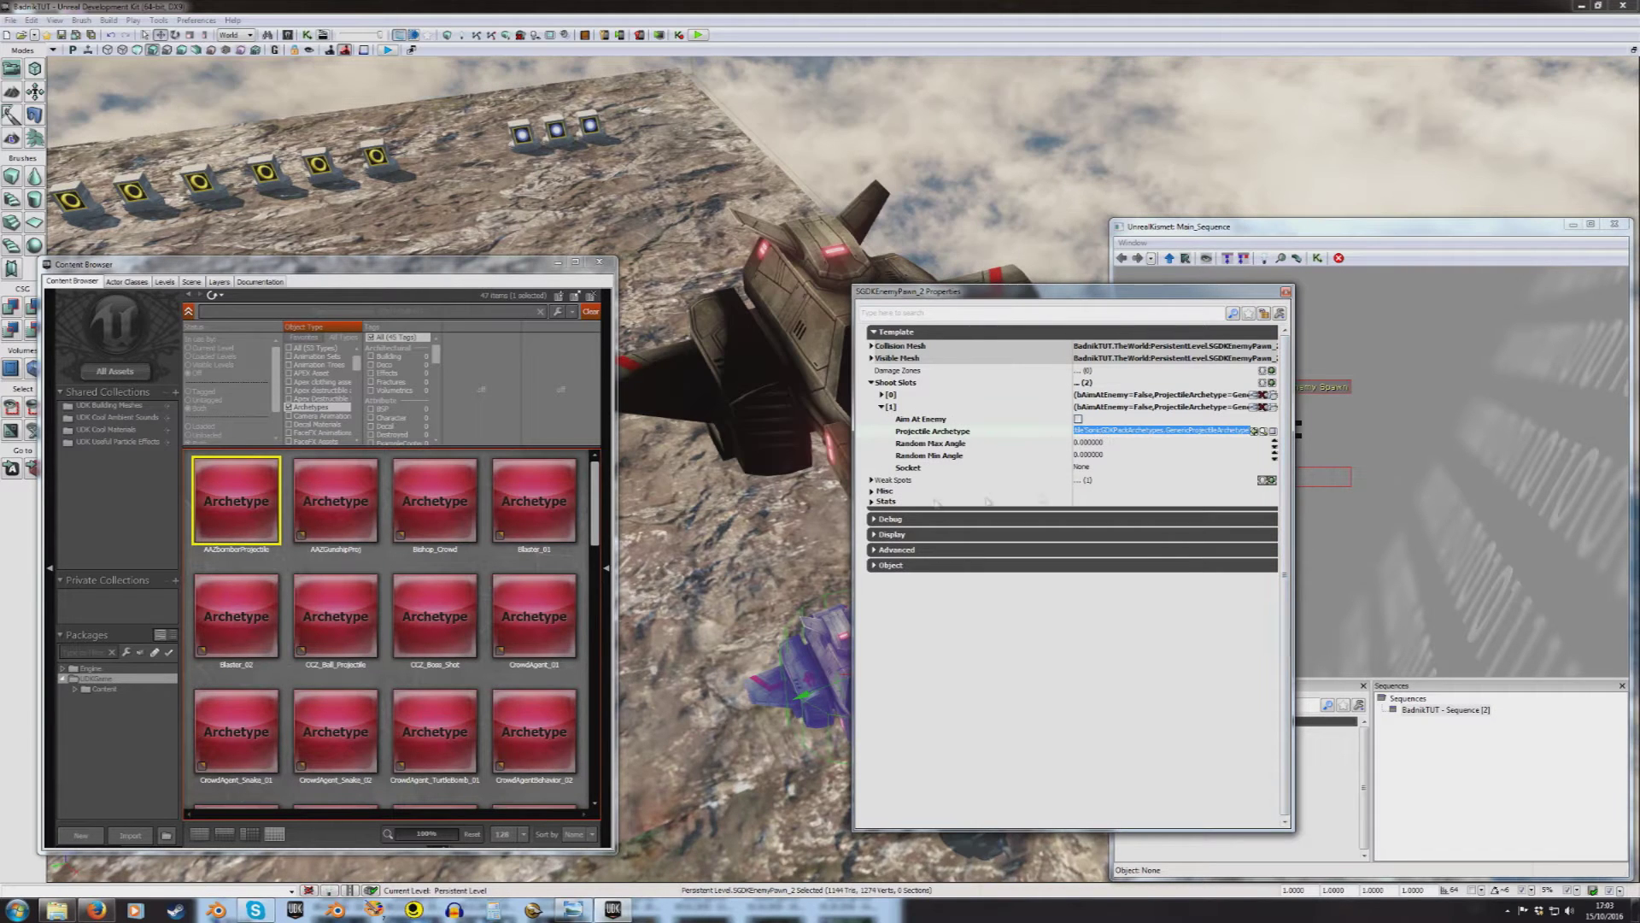
click(1255, 431)
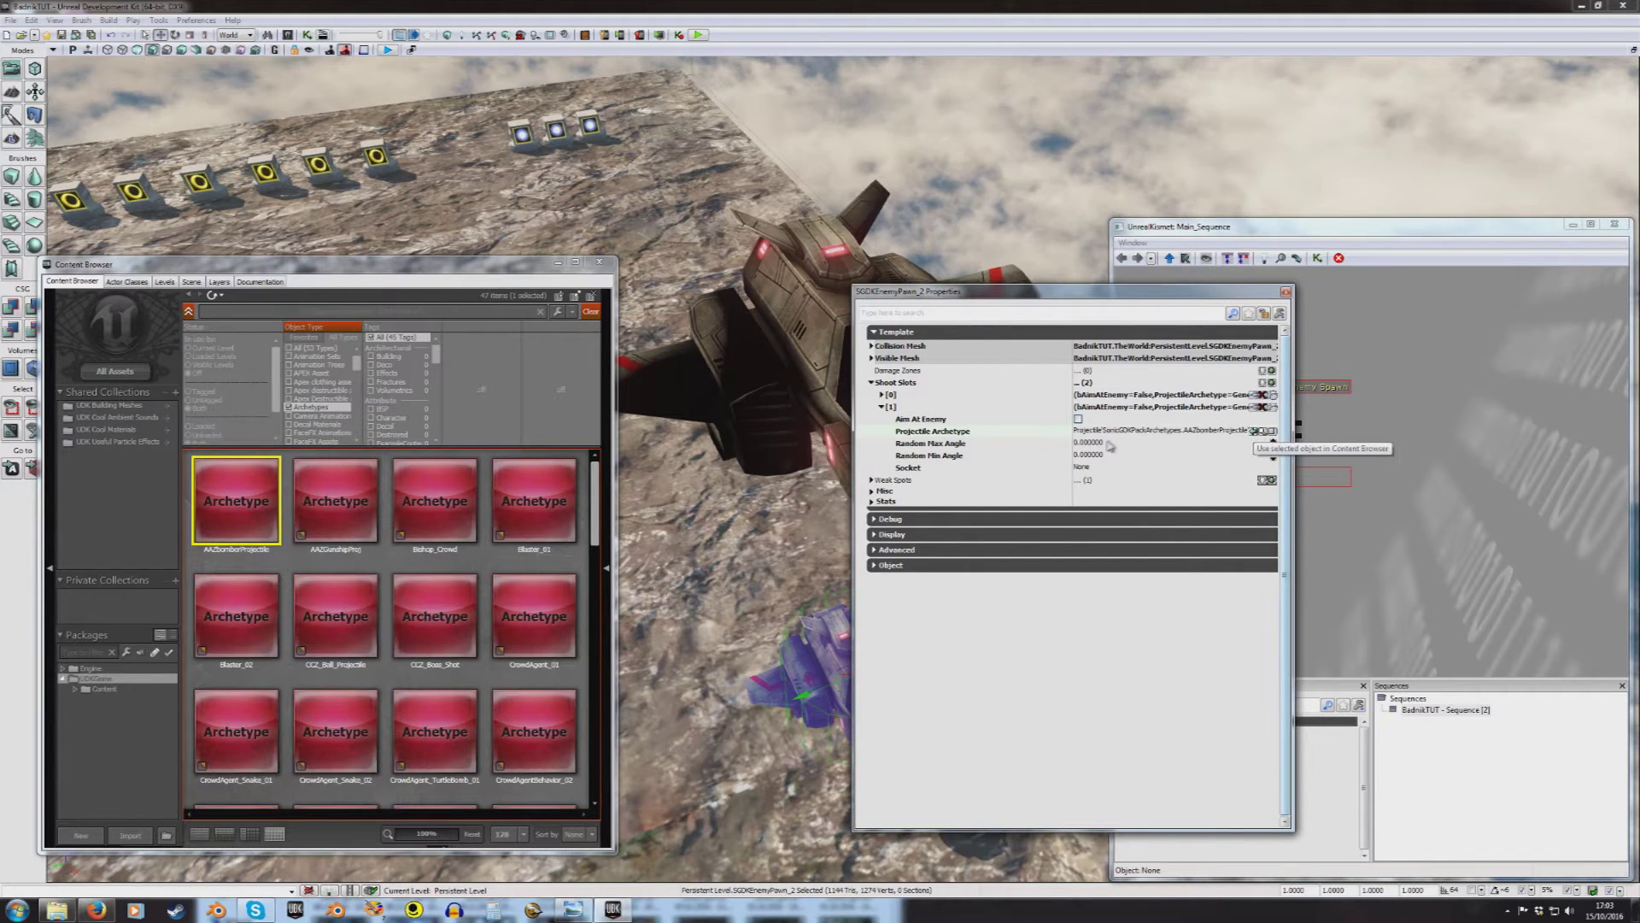
Step: Set the second shoot slot's socket to Shoot2 and collapse the shoot slot settings
click(1085, 469)
text(Shoot2)
key(Return)
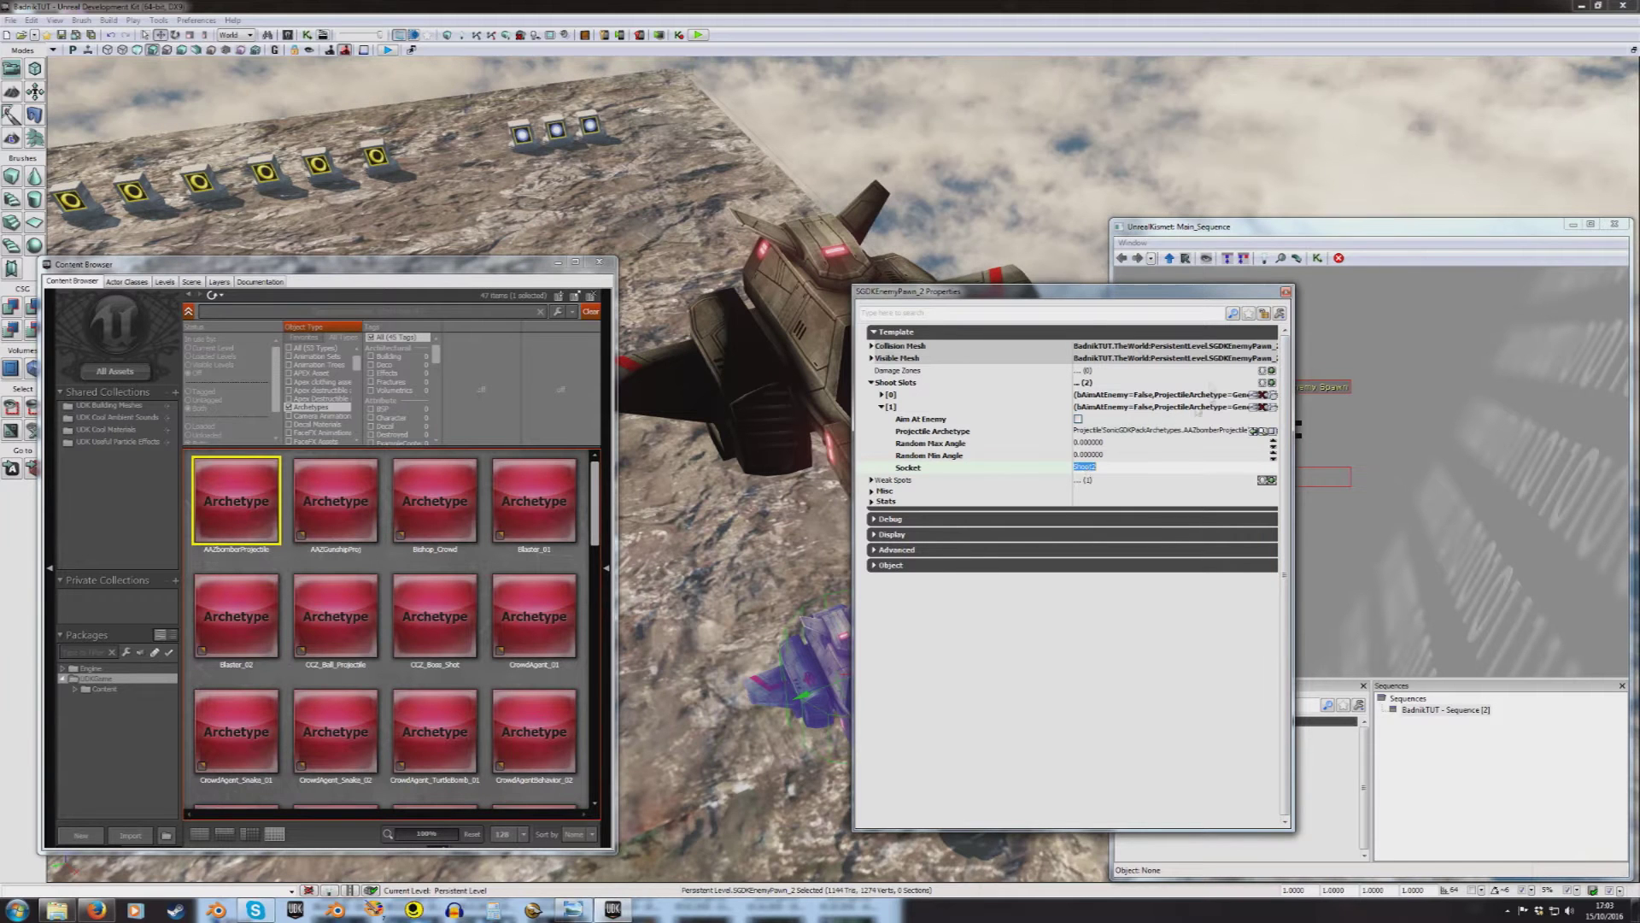
double_click(889, 407)
double_click(903, 384)
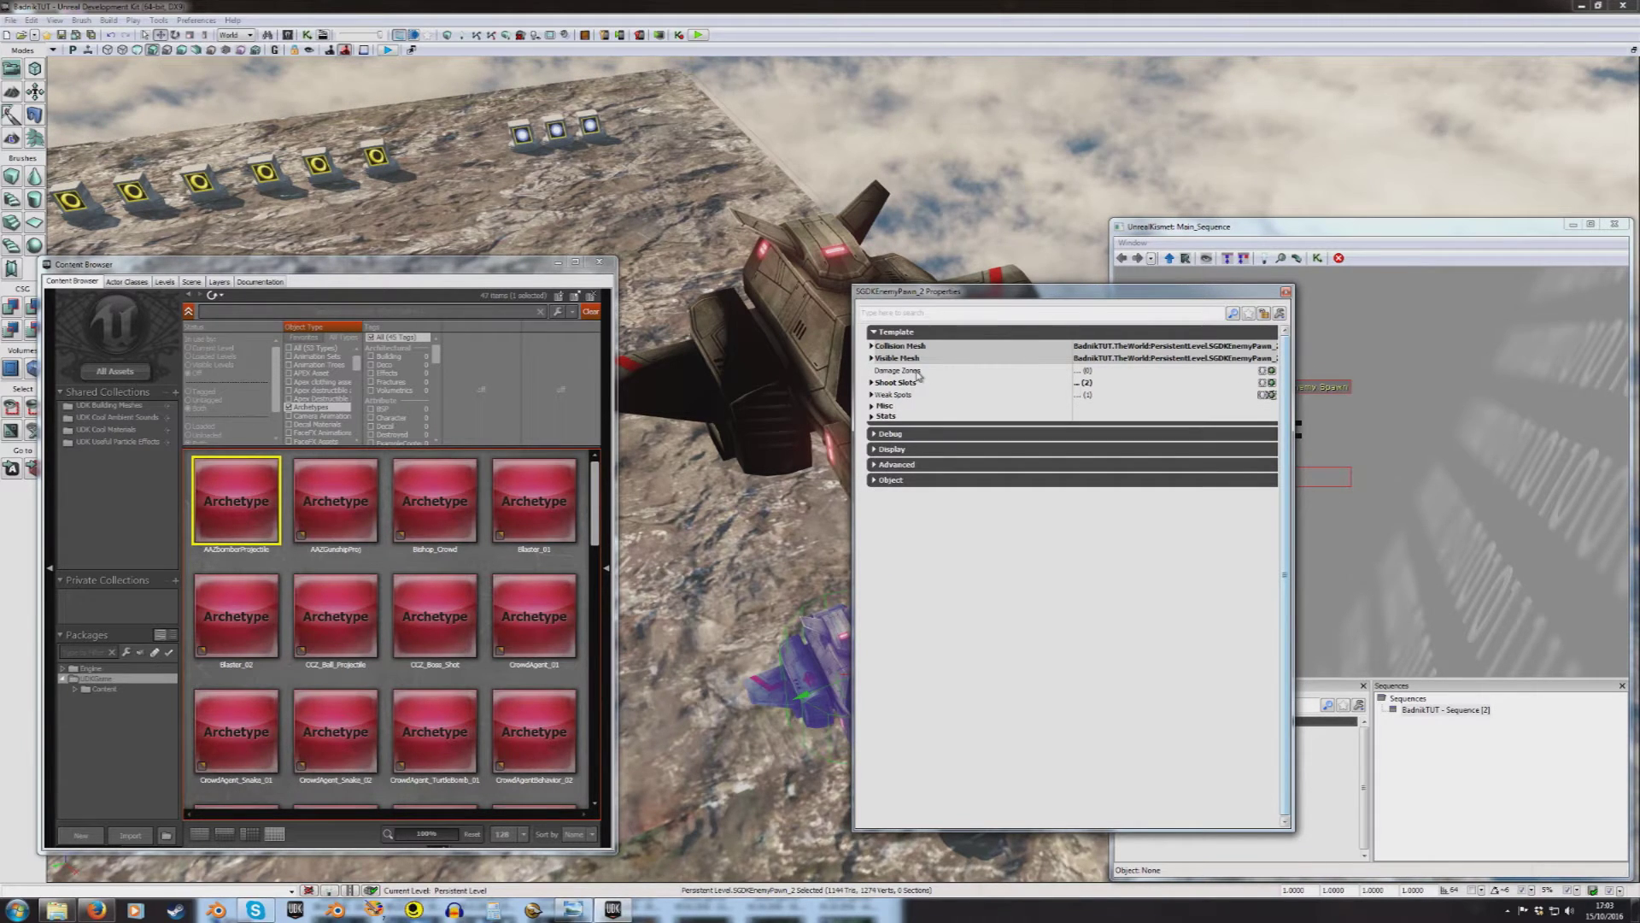
Step: Add a damage zone to the pawn, view its damage class, impulse, radius and socket settings, and remove it
click(1262, 371)
click(889, 383)
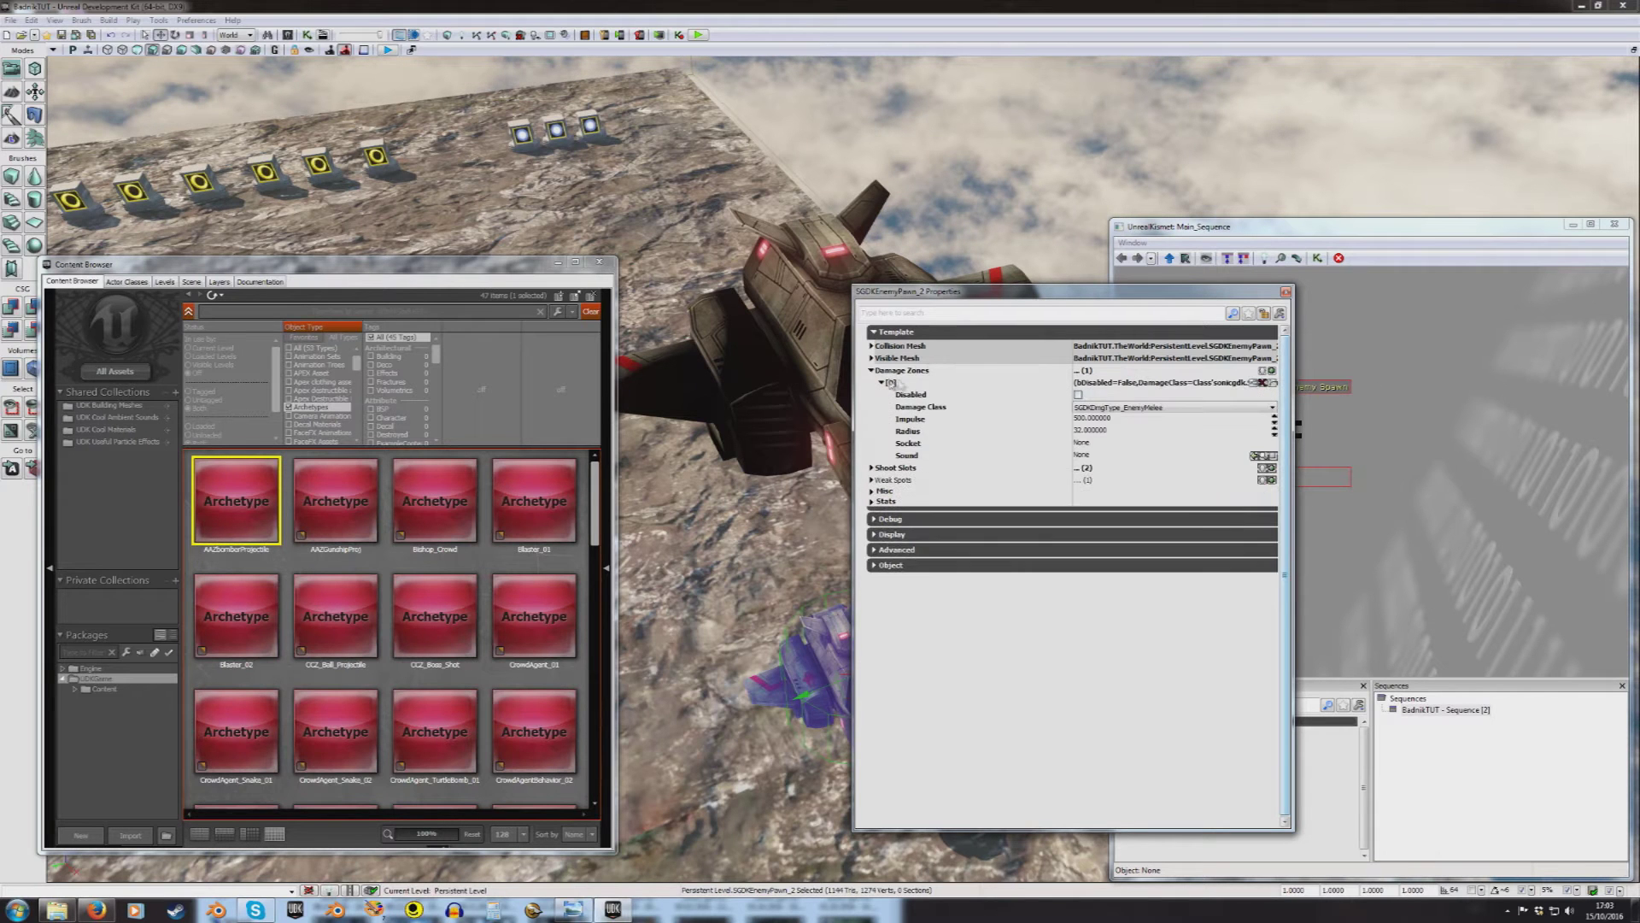
click(1106, 442)
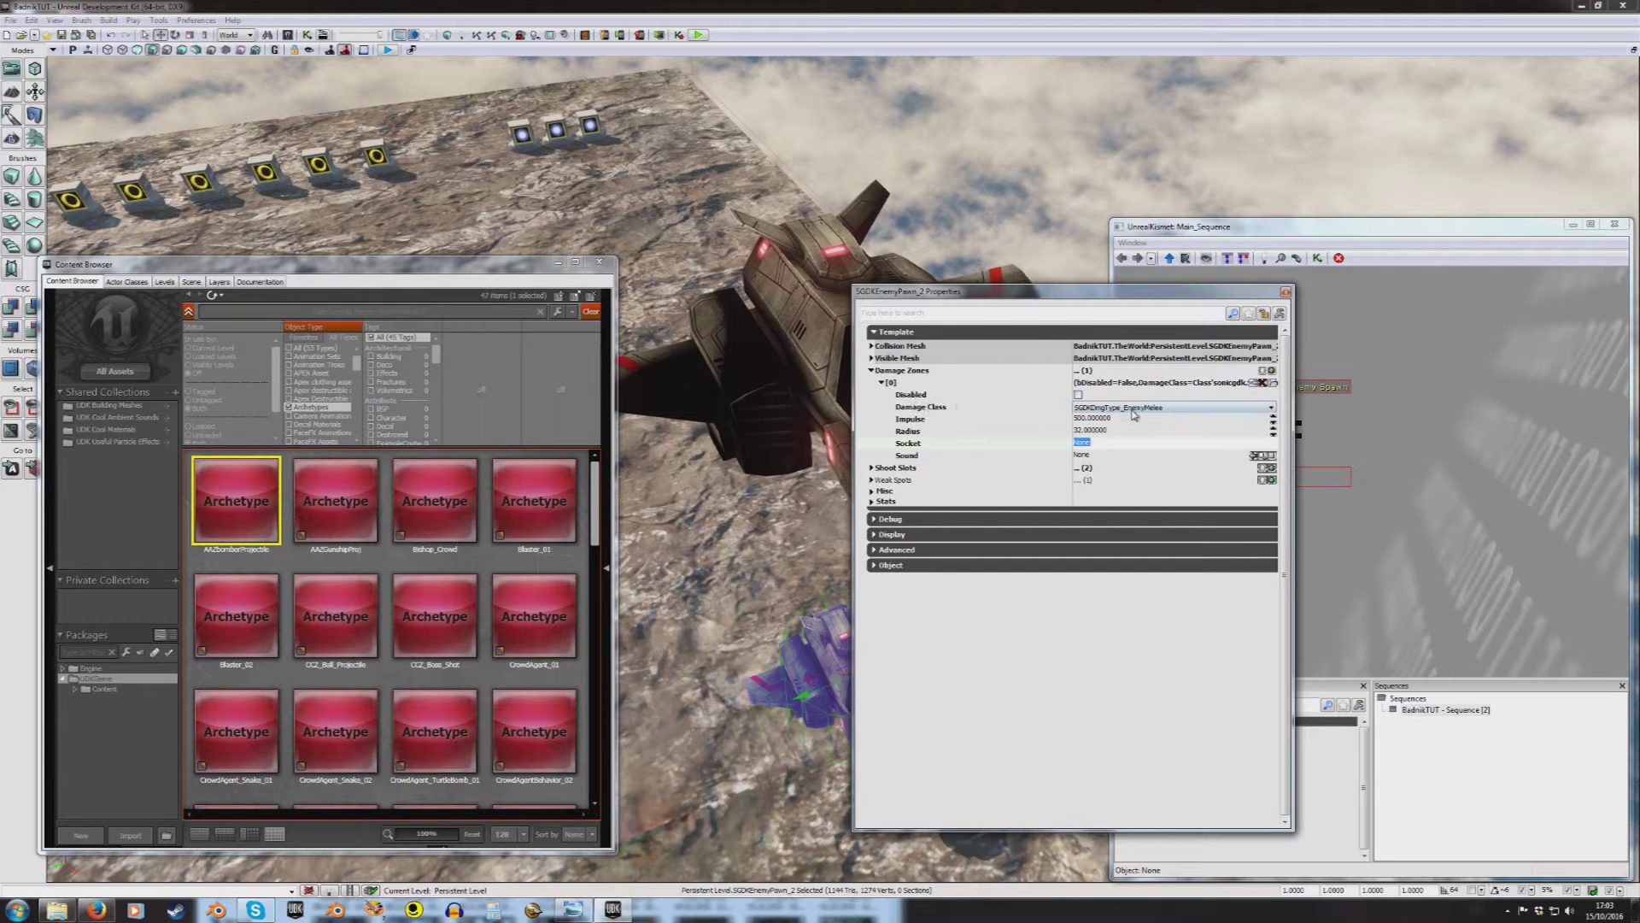
click(892, 383)
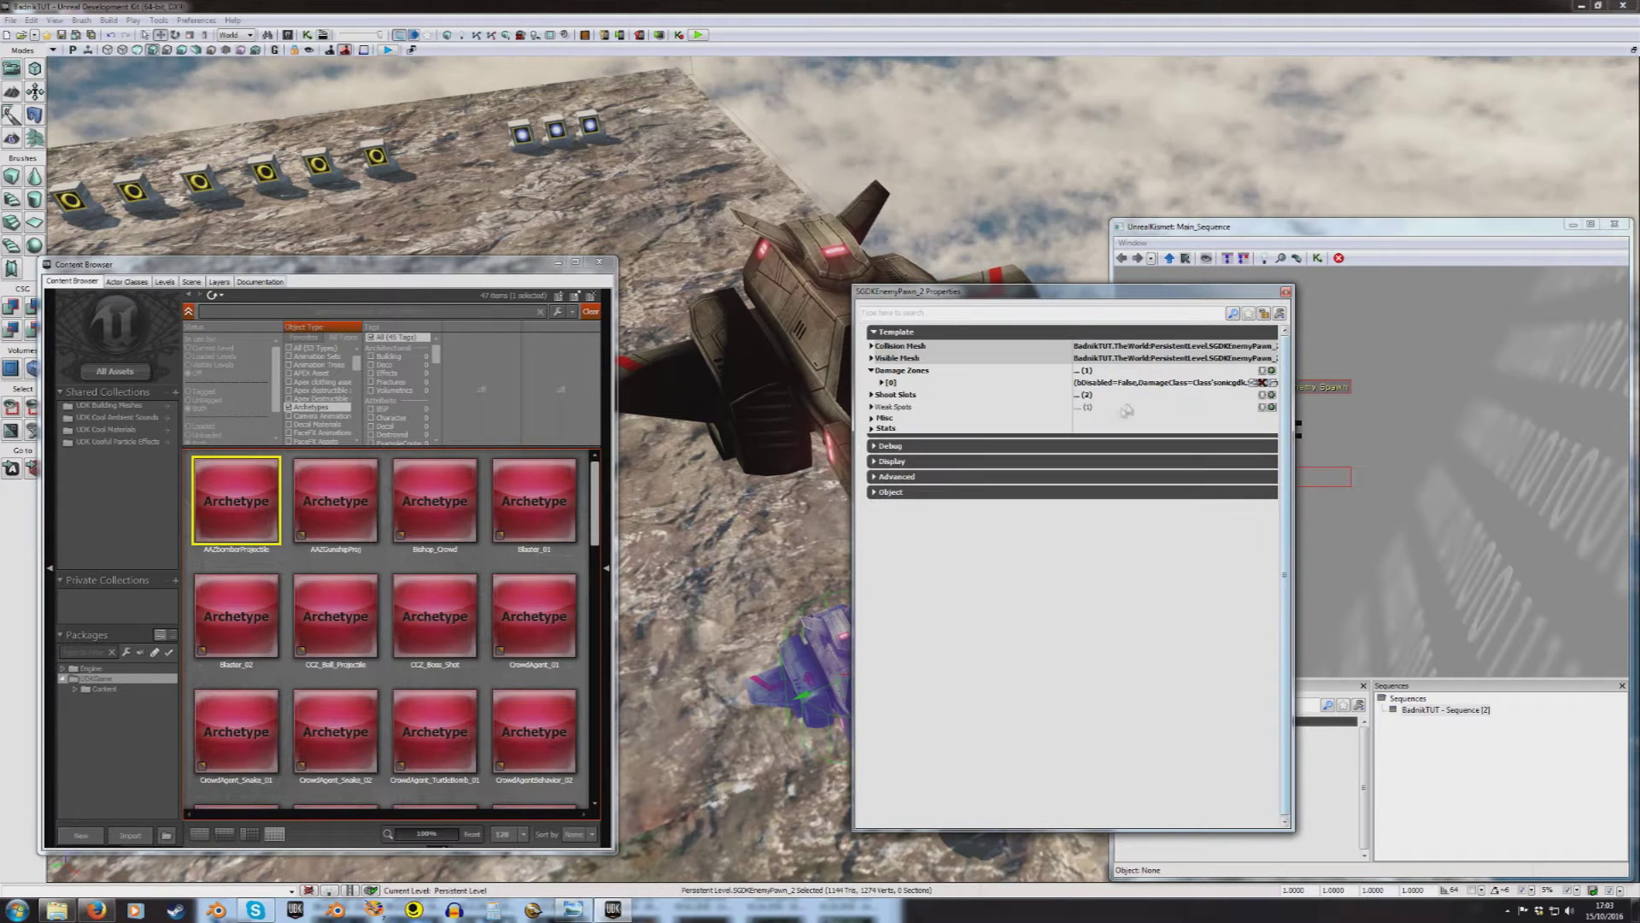
click(1263, 383)
Step: Examine the pawn's weak spot settings and close its properties
double_click(910, 397)
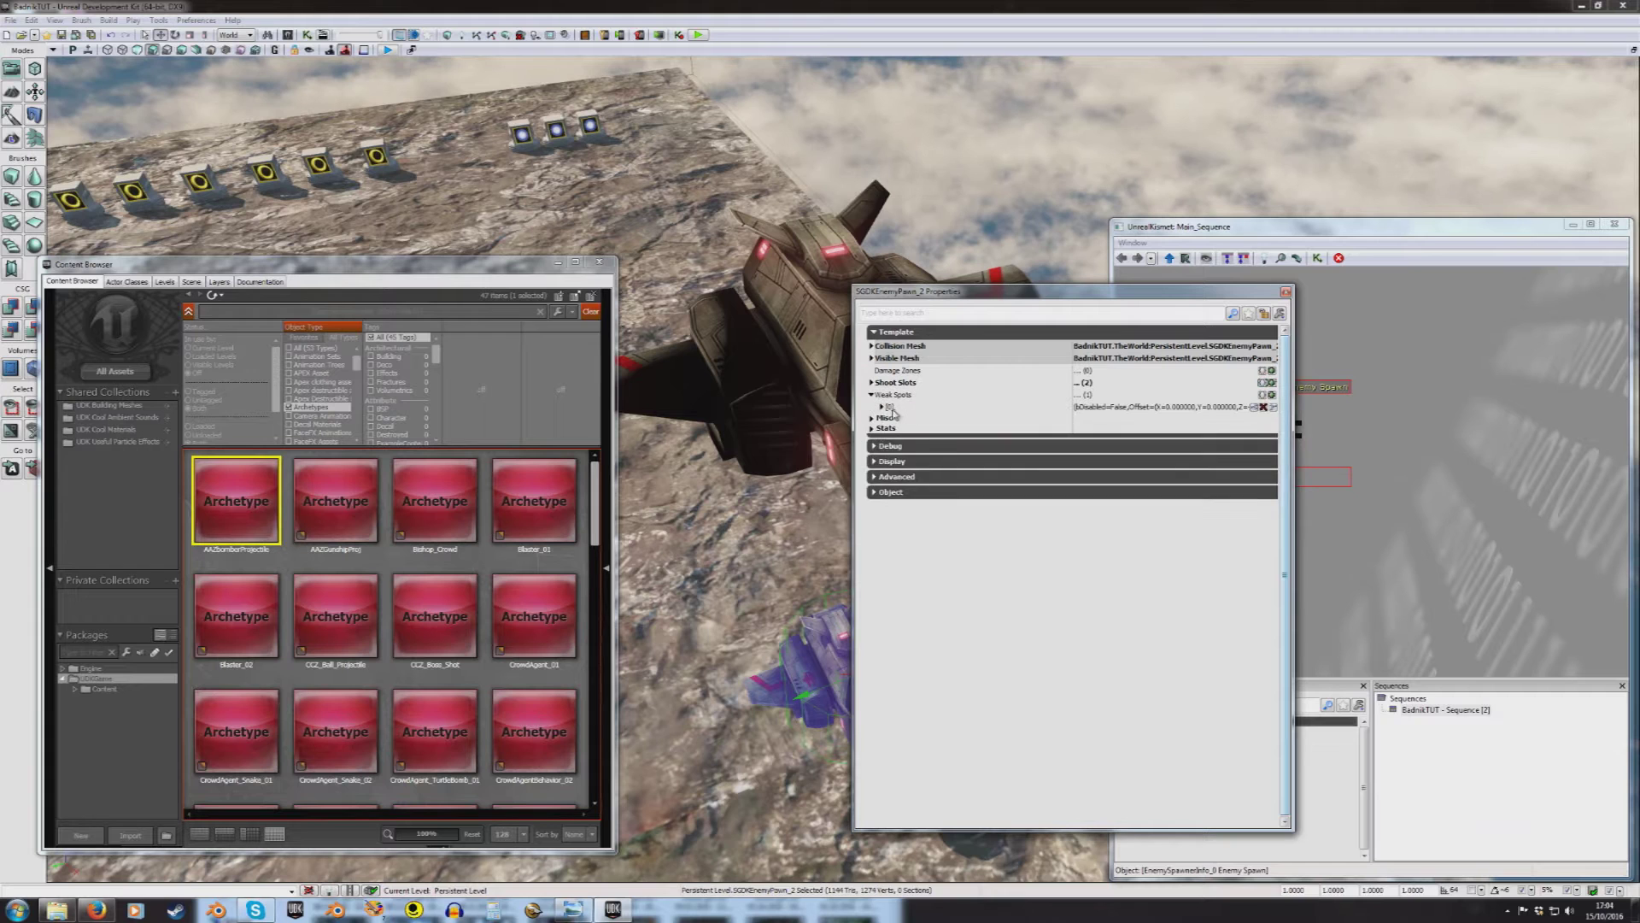
click(891, 409)
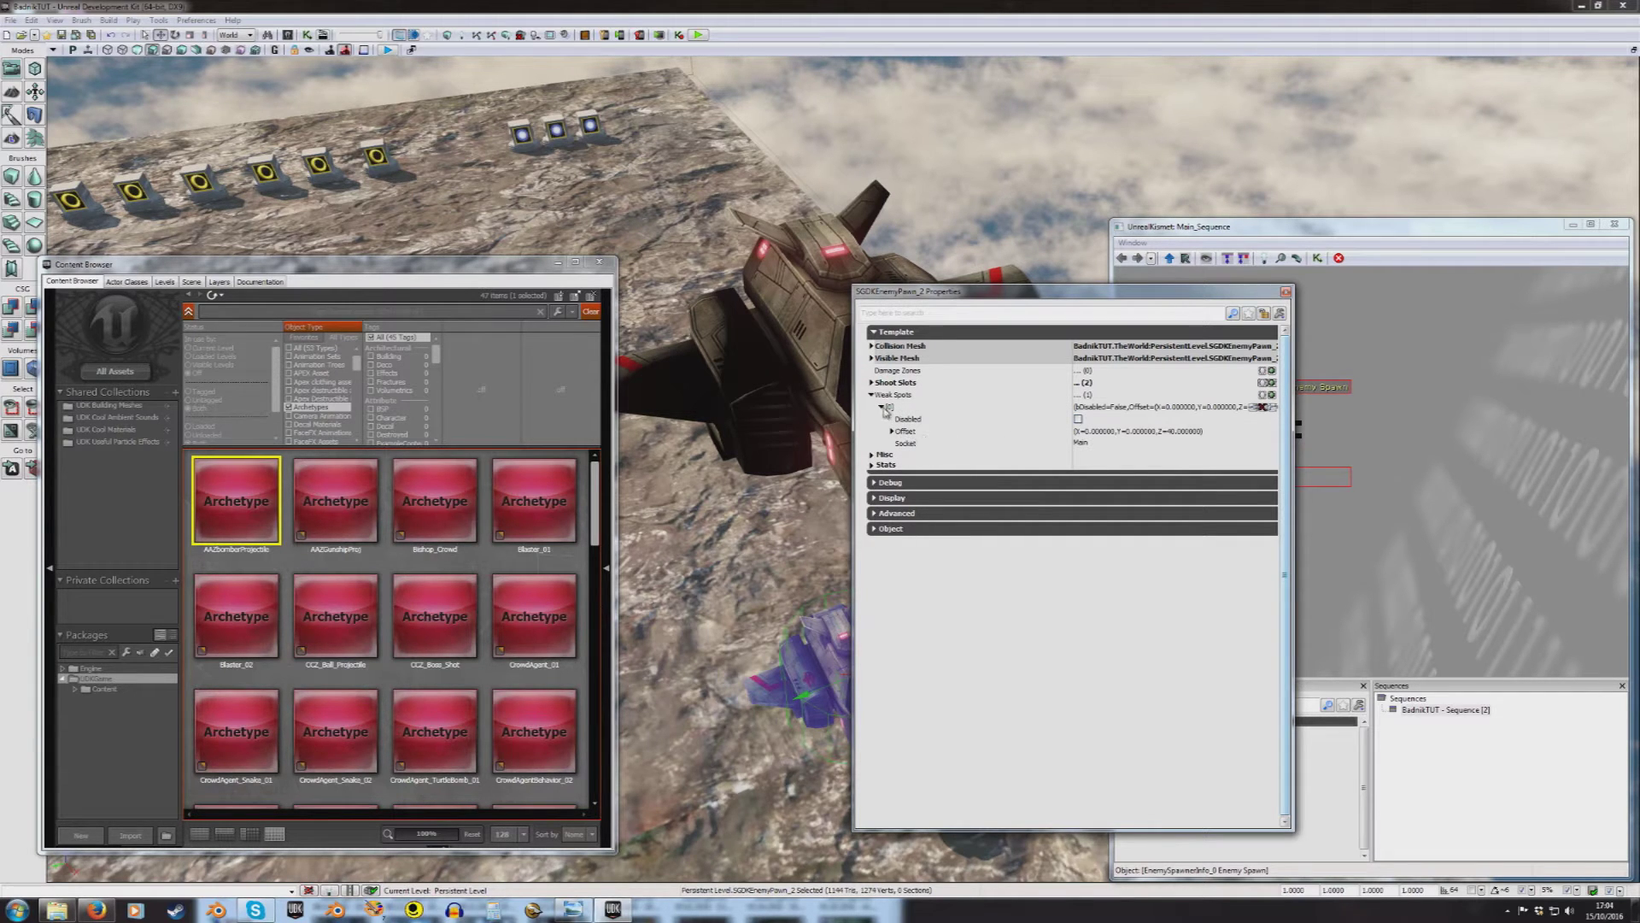
click(887, 407)
click(891, 396)
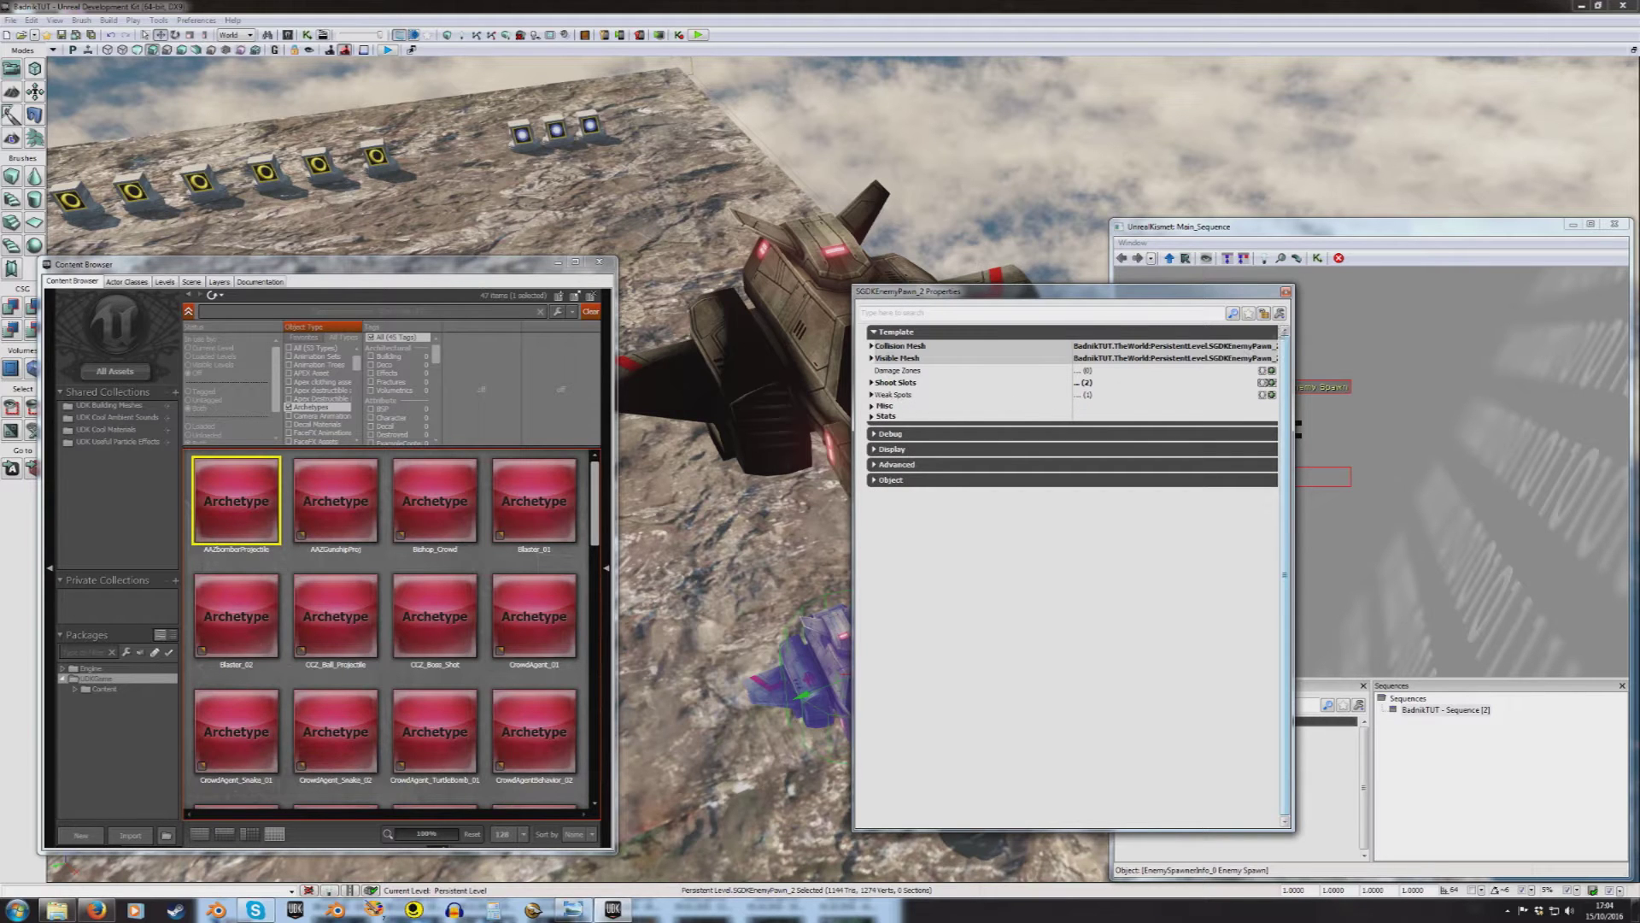
click(1286, 293)
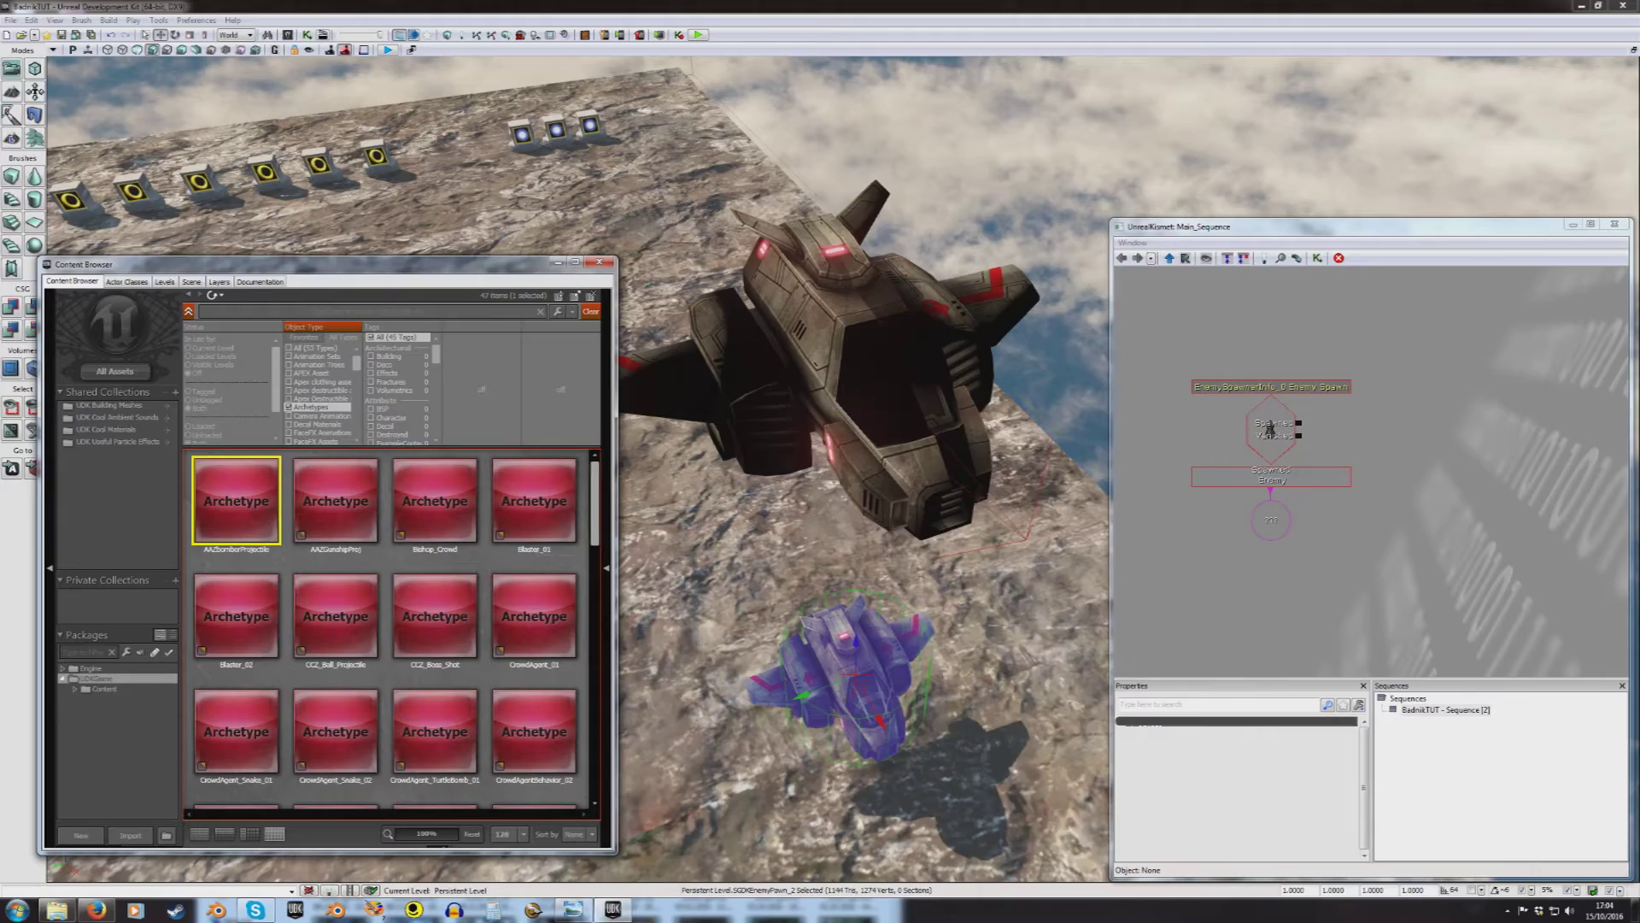
Step: Select the builder brush around the stone cube and shift it slightly along its X axis
right_drag(1008, 478, 1080, 427)
right_drag(1008, 479, 981, 438)
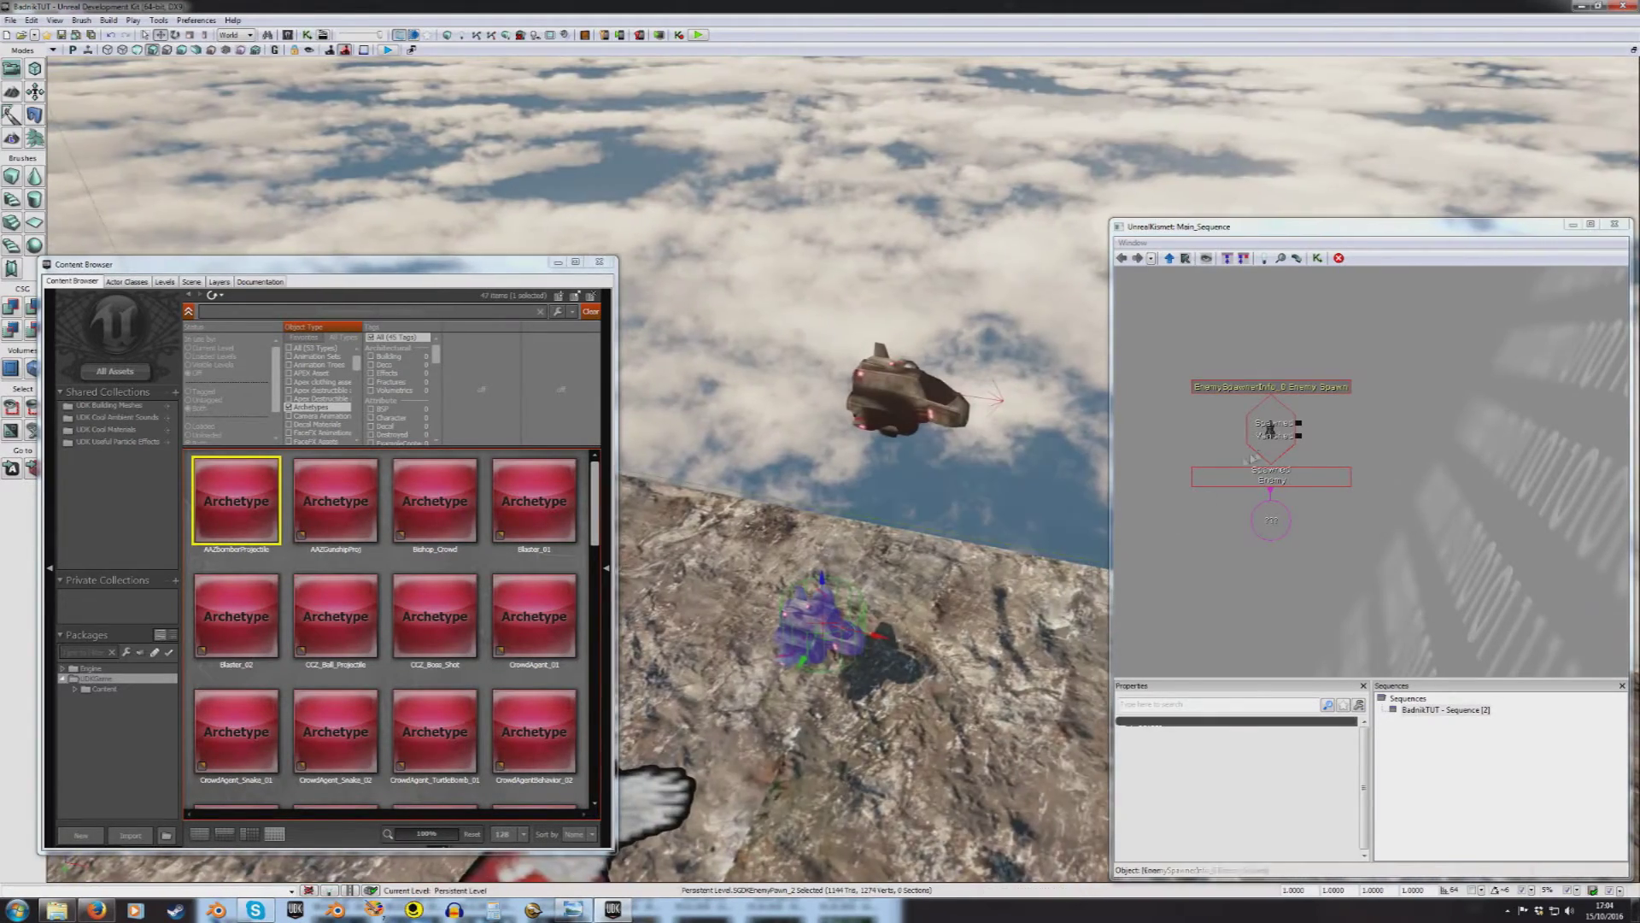
drag(1380, 360, 1333, 486)
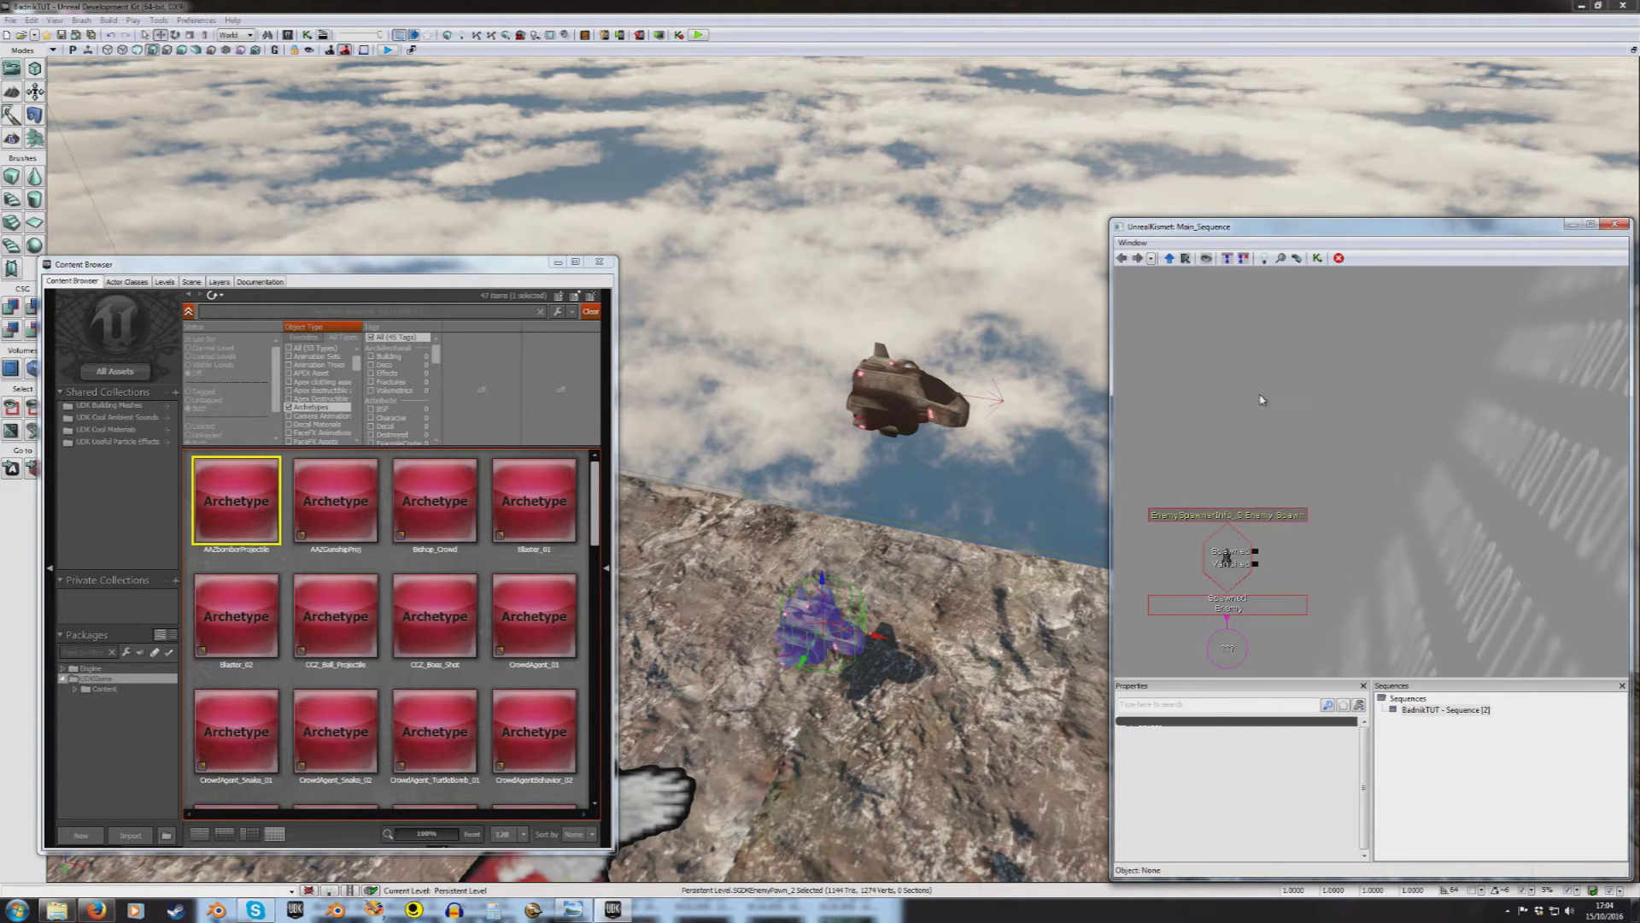
mouse_move(1025, 389)
right_down()
mouse_move(1043, 367)
mouse_move(1029, 340)
right_up()
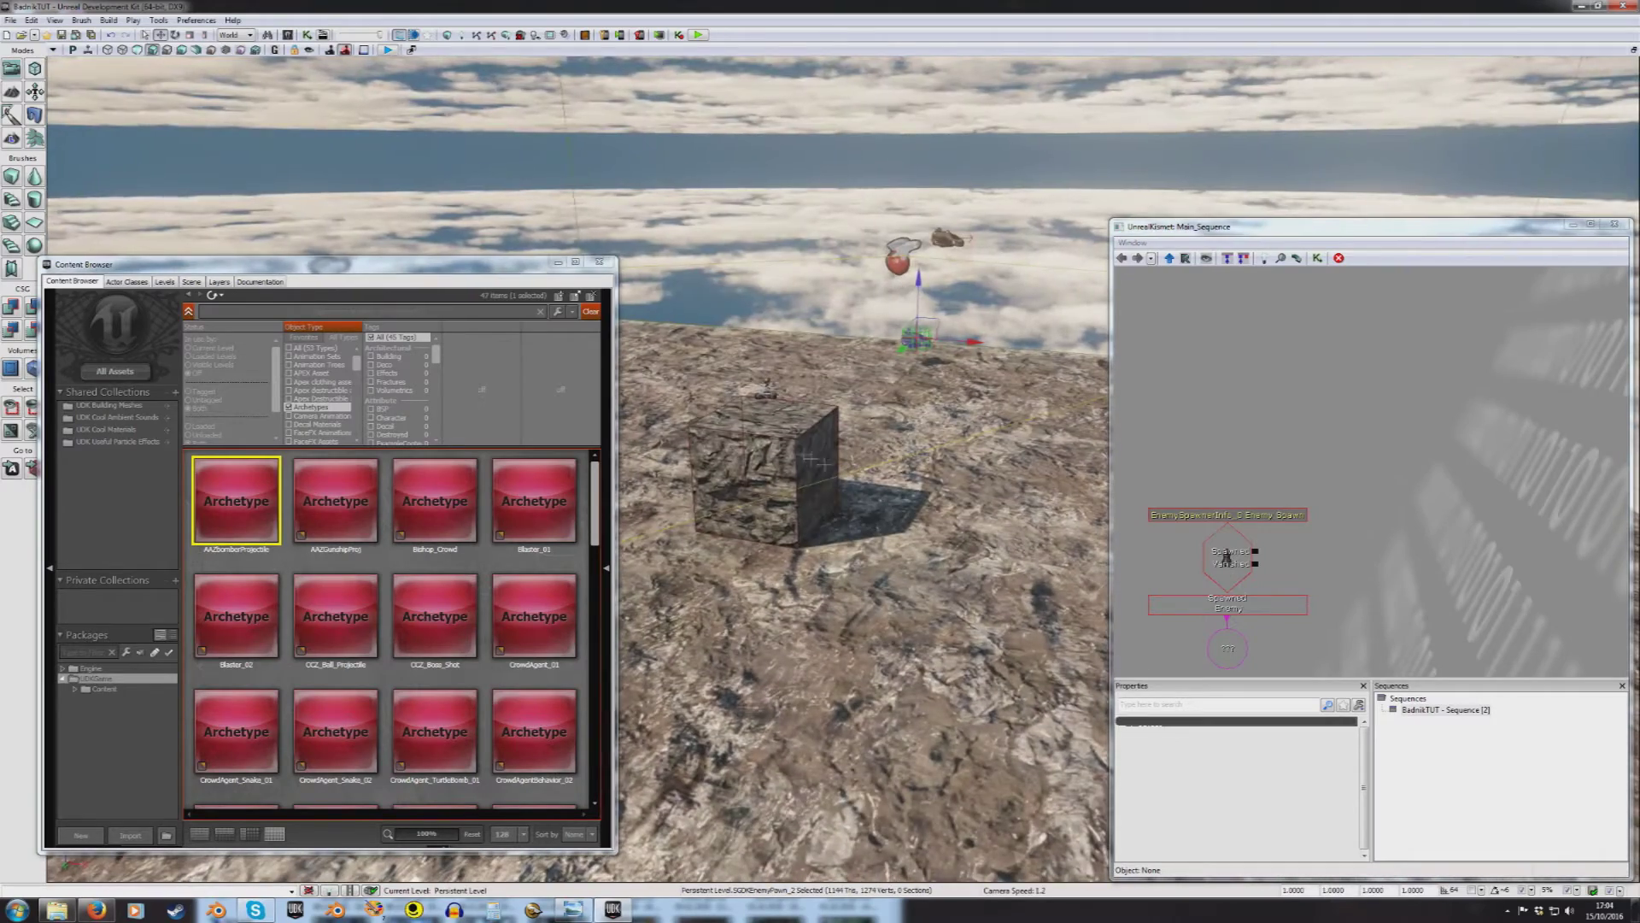
click(769, 469)
mouse_move(768, 470)
right_down()
mouse_move(752, 440)
mouse_move(775, 441)
mouse_move(756, 414)
mouse_move(756, 435)
right_up()
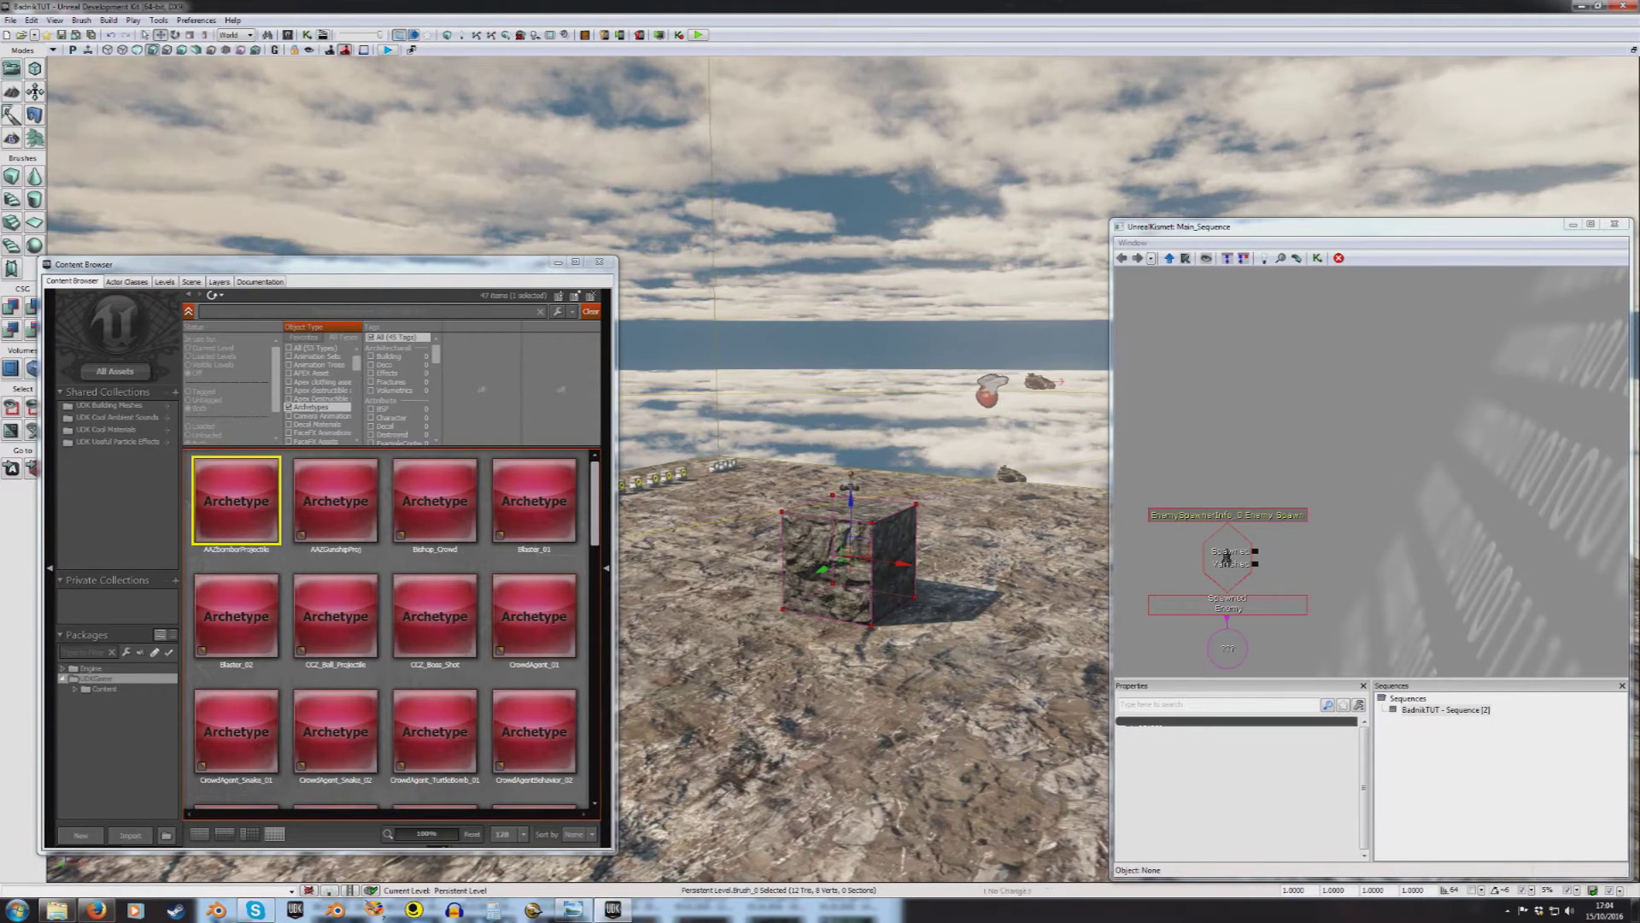
right_drag(943, 651, 941, 663)
mouse_move(923, 592)
mouse_down()
mouse_move(866, 587)
mouse_move(889, 589)
mouse_up()
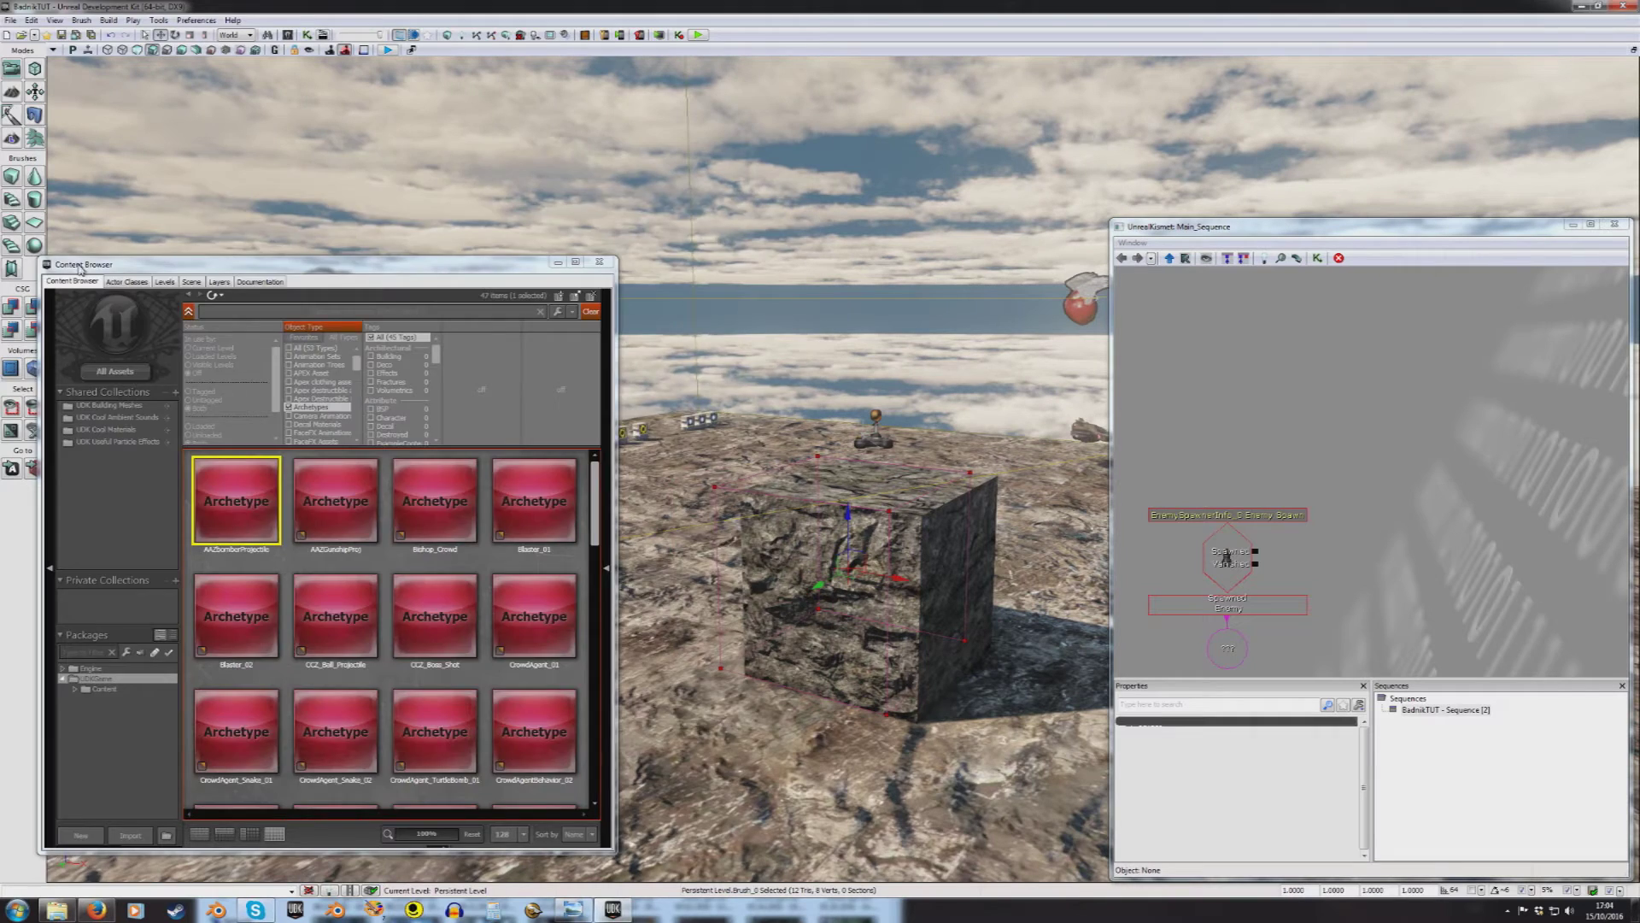
Step: Create a DynamicTriggerVolume from the builder brush, move the brush aside and select the new volume at the stone cube
drag(80, 268, 258, 158)
right_click(36, 369)
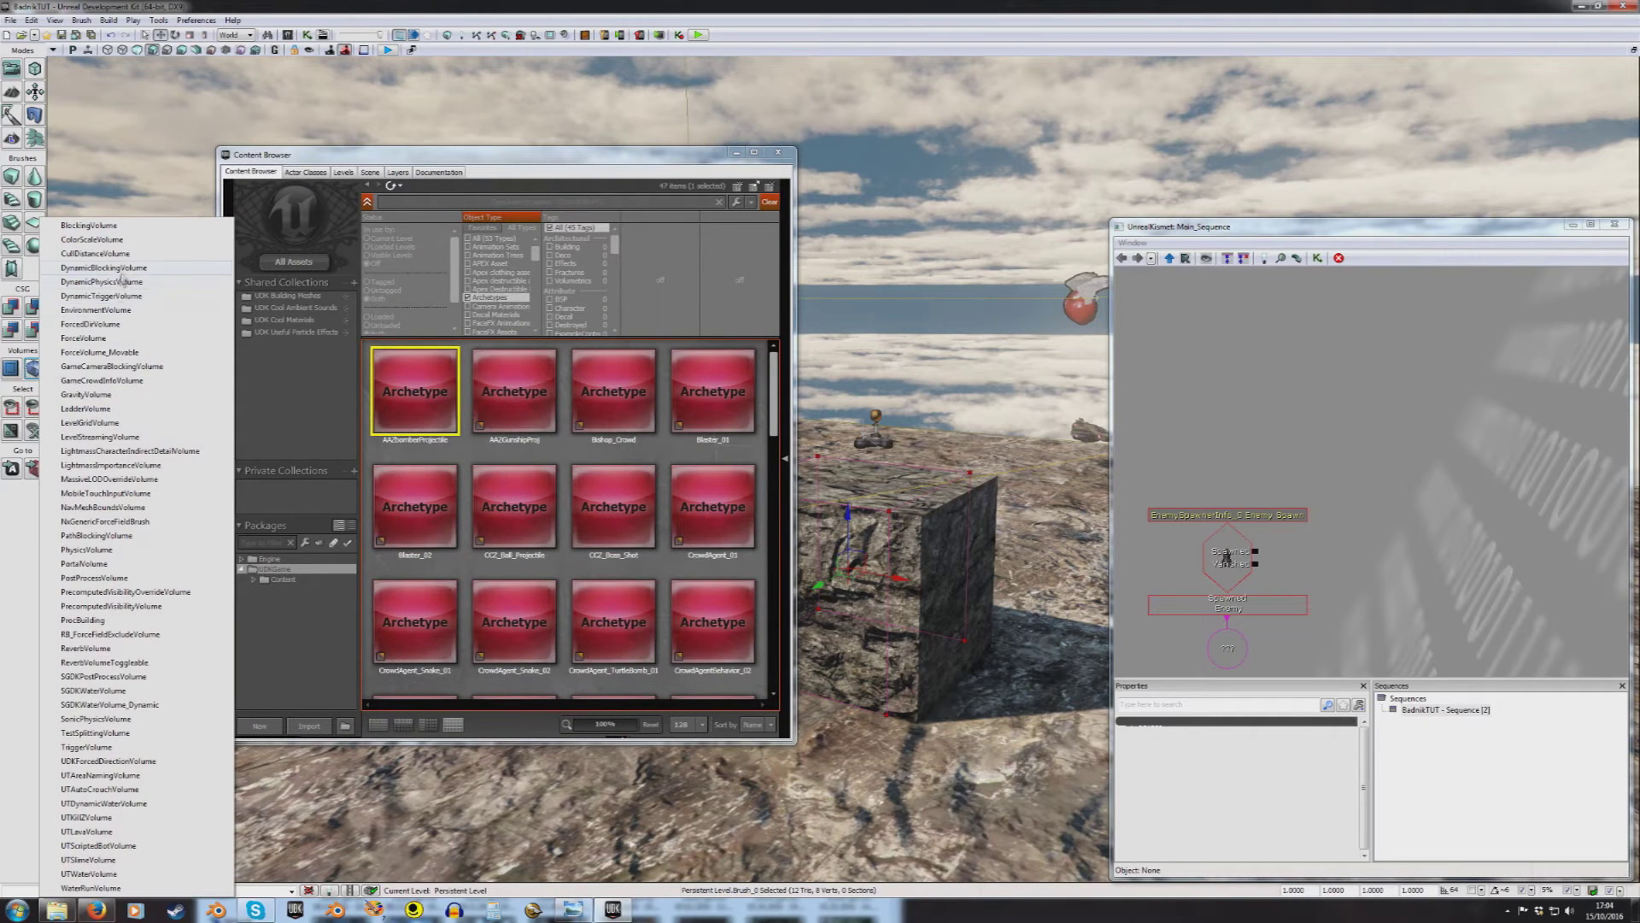
click(118, 296)
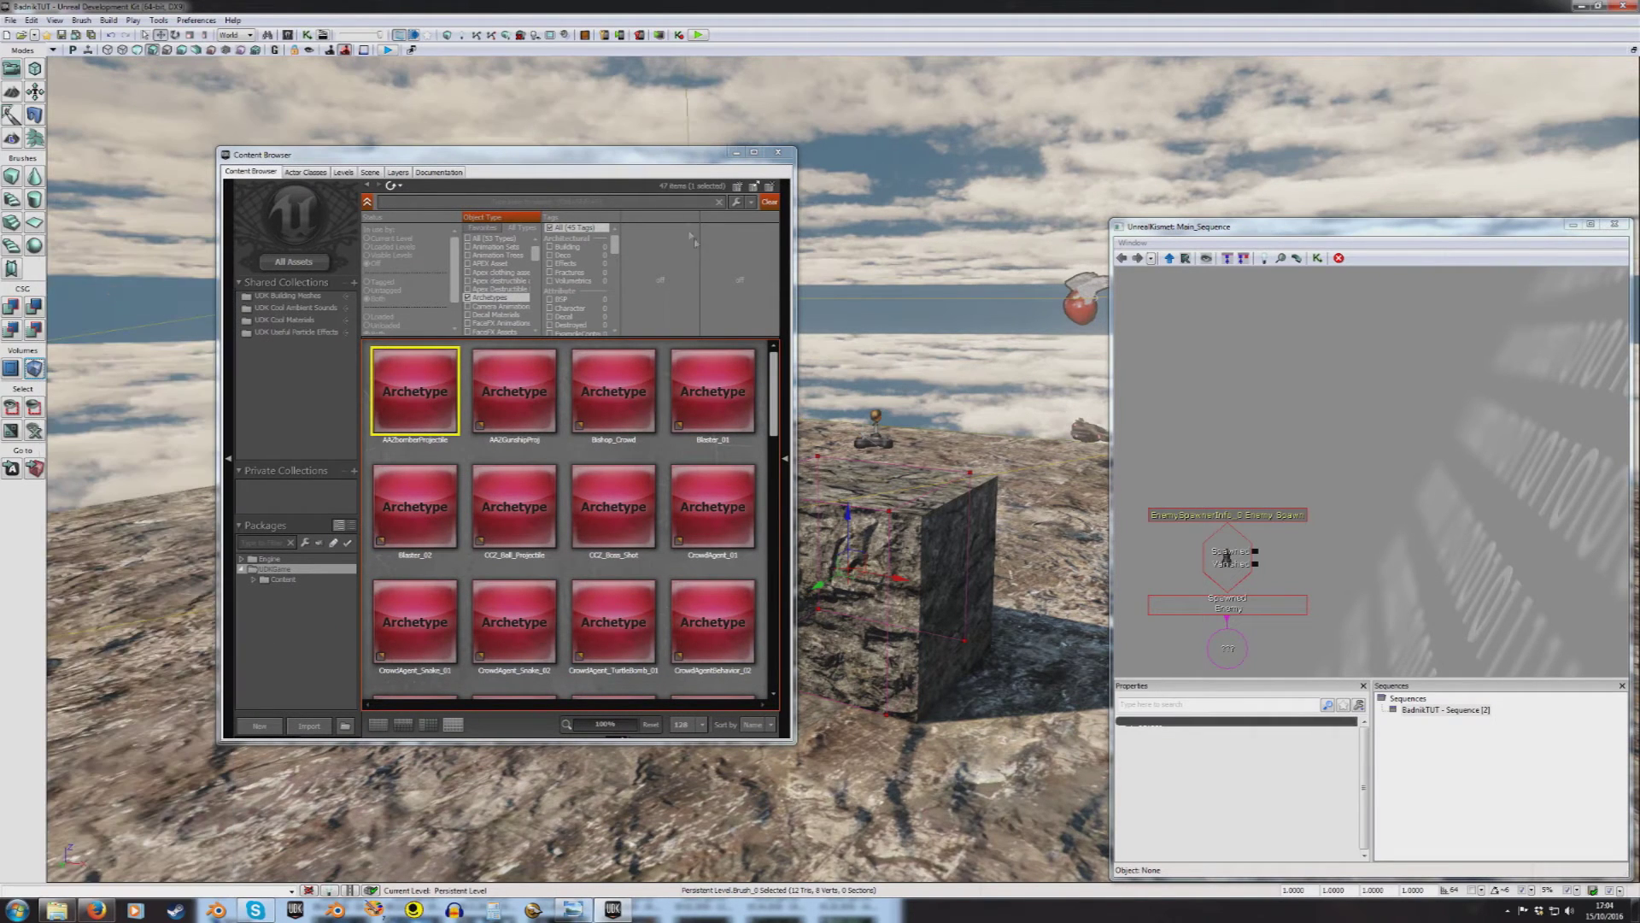
drag(720, 150, 1639, 325)
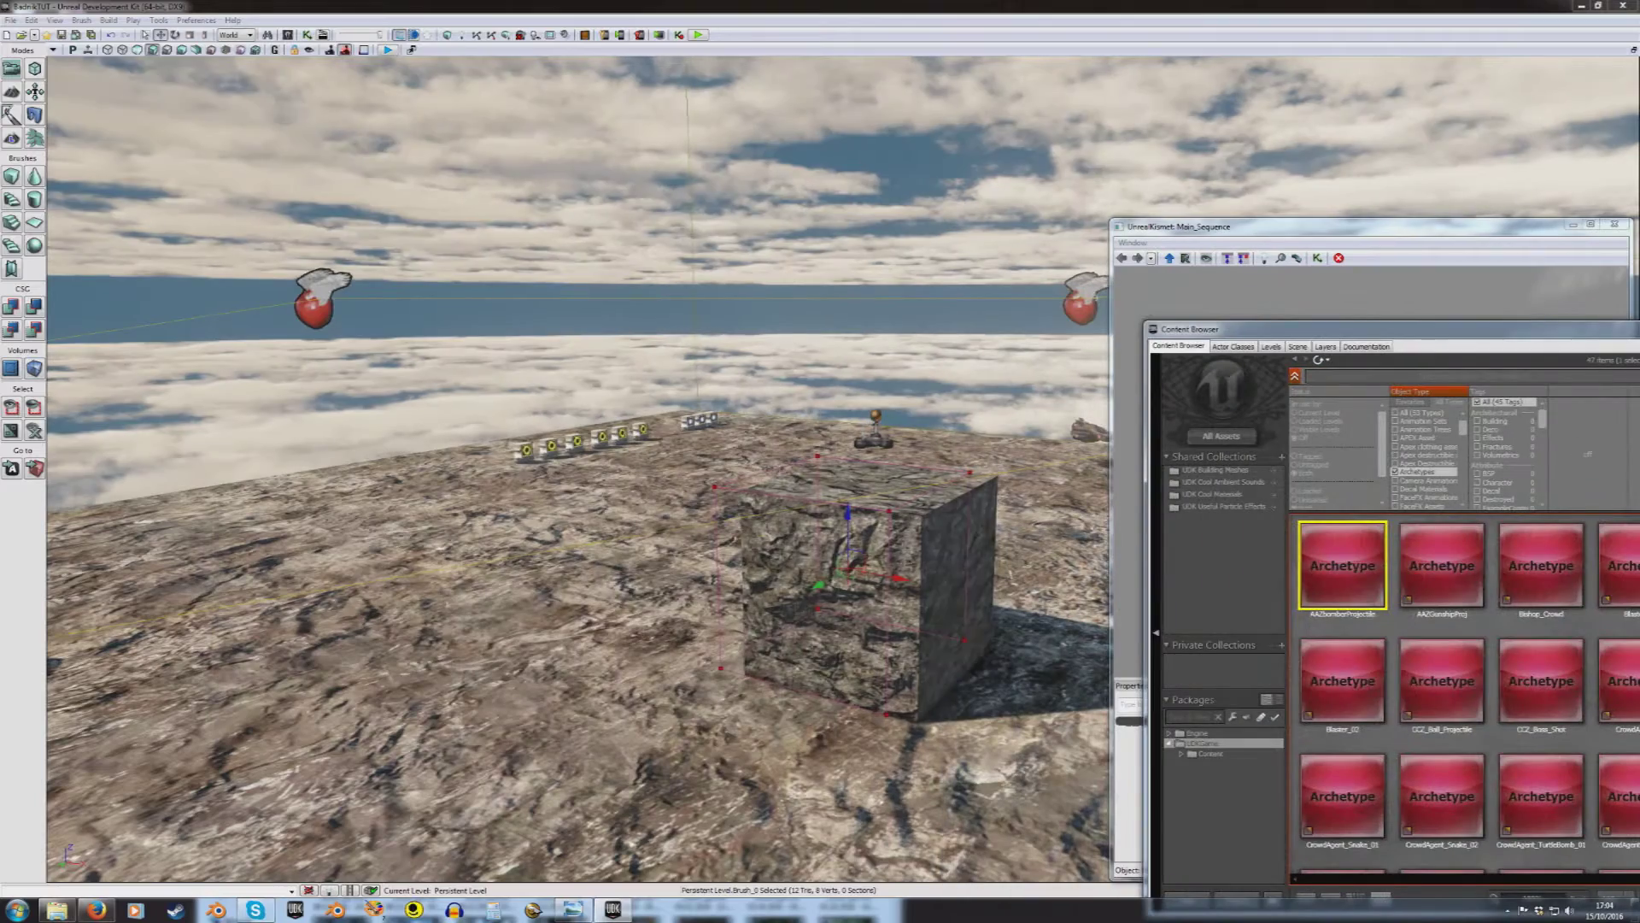
drag(903, 576, 684, 551)
click(889, 588)
right_drag(889, 588, 940, 560)
Step: Scale the DynamicTriggerVolume to 20 on both its X and Y axes
drag(1308, 331, 1243, 168)
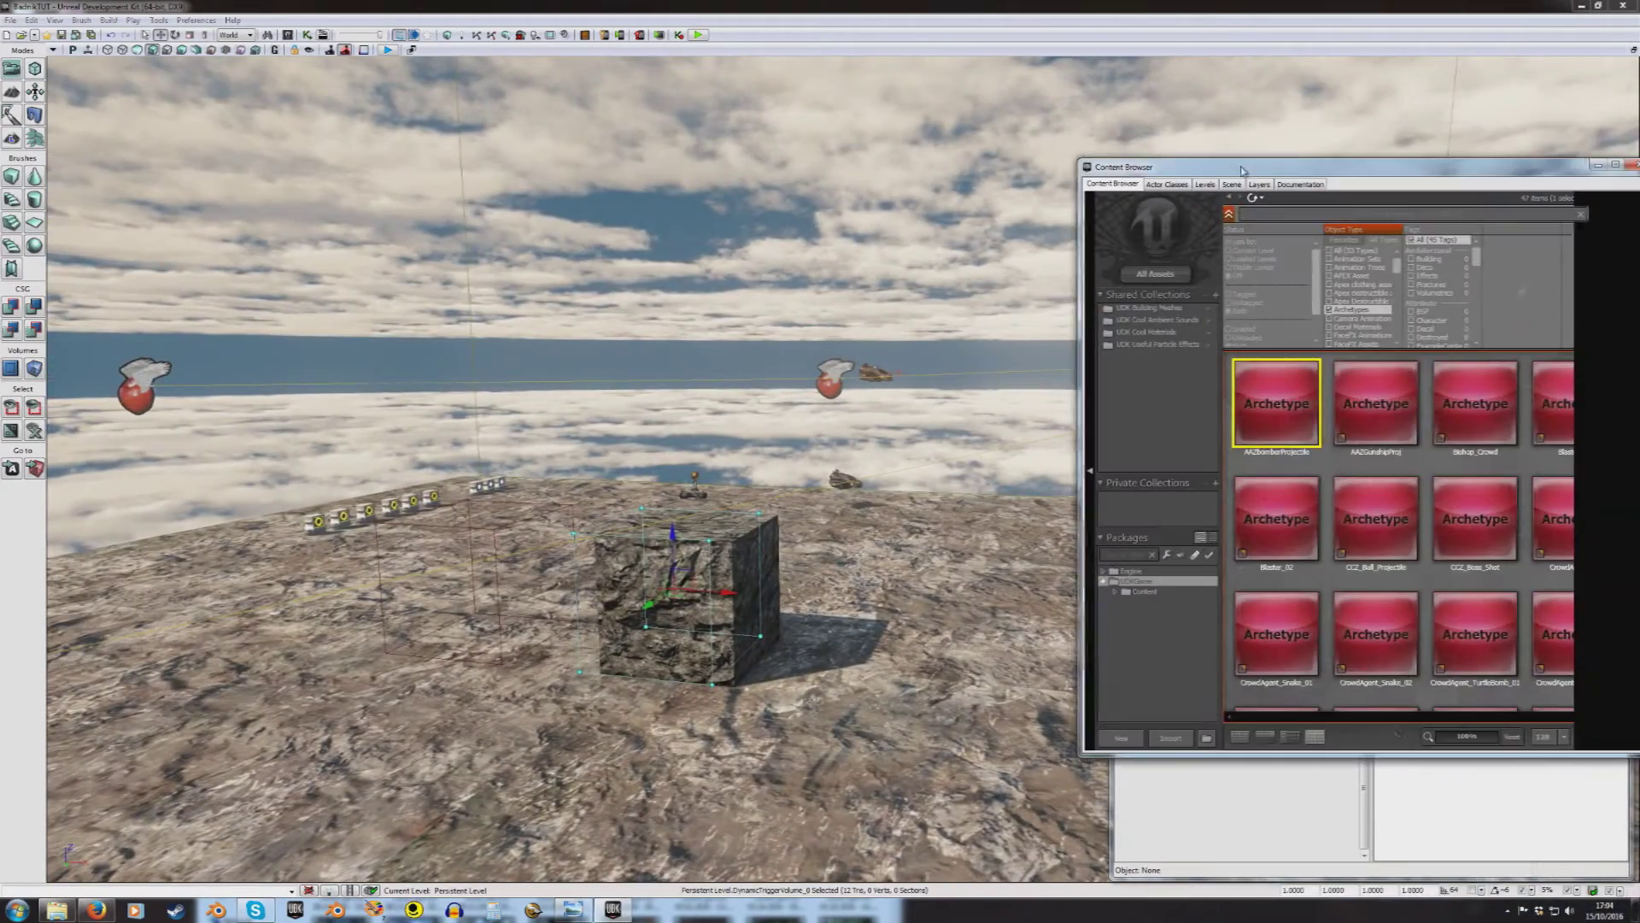
drag(1390, 890, 1298, 878)
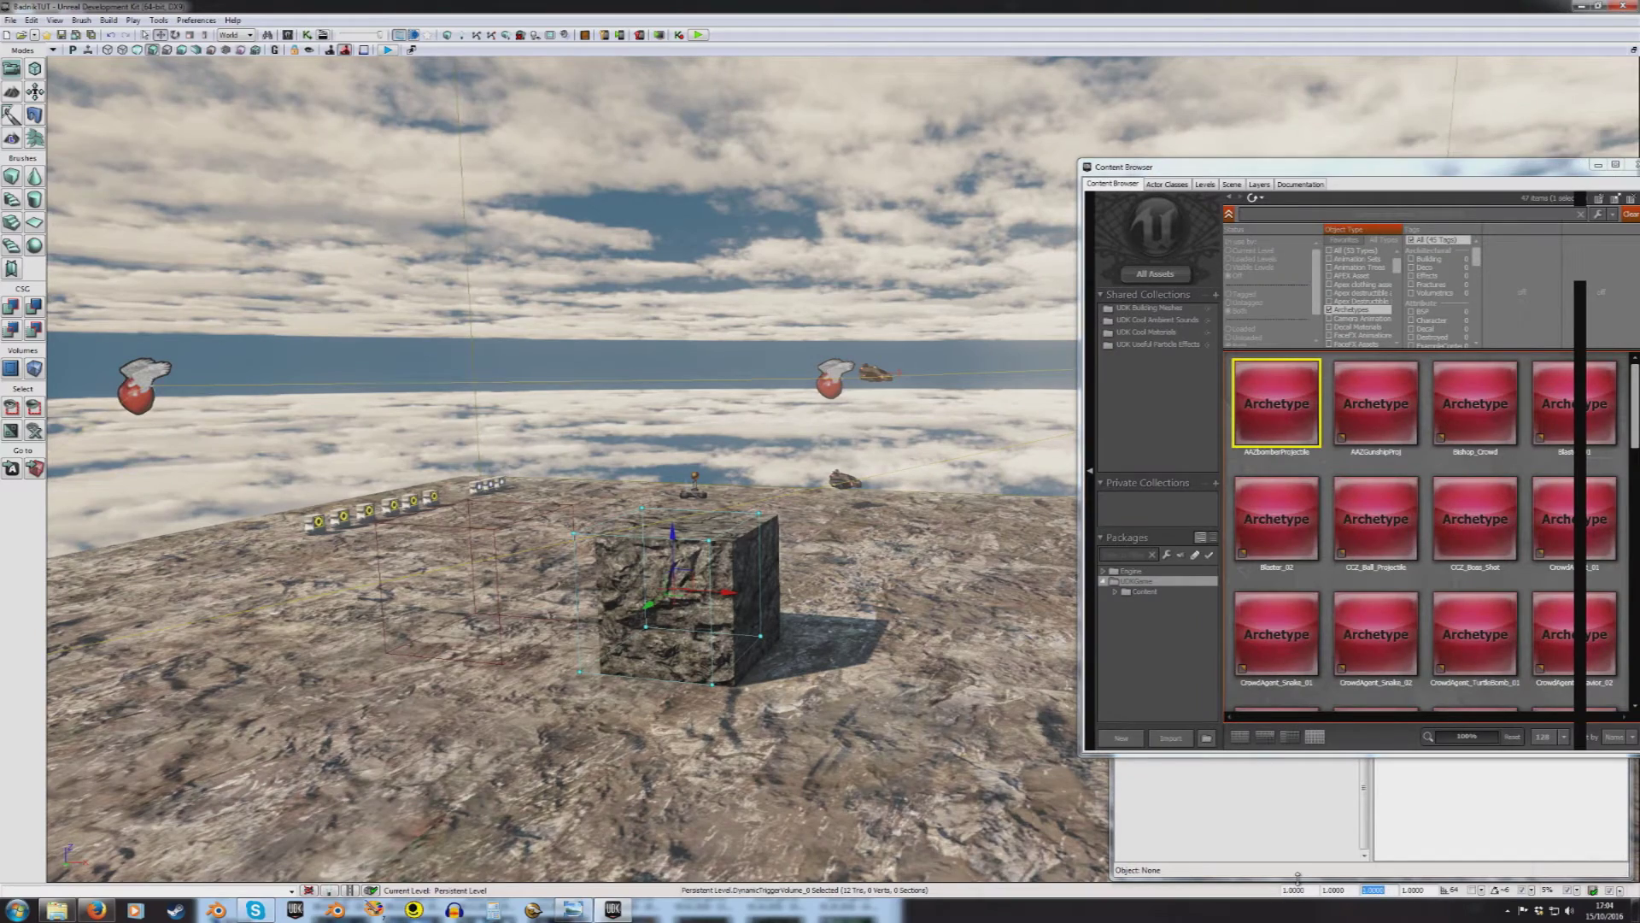
text(20)
key(Return)
right_drag(854, 589, 903, 530)
drag(1347, 891, 1169, 894)
text(20)
key(Return)
Step: Enable the Disabled option in the flying enemy spawner's properties and close them
right_drag(742, 677, 739, 631)
drag(753, 427, 752, 445)
right_drag(753, 445, 717, 455)
double_click(705, 482)
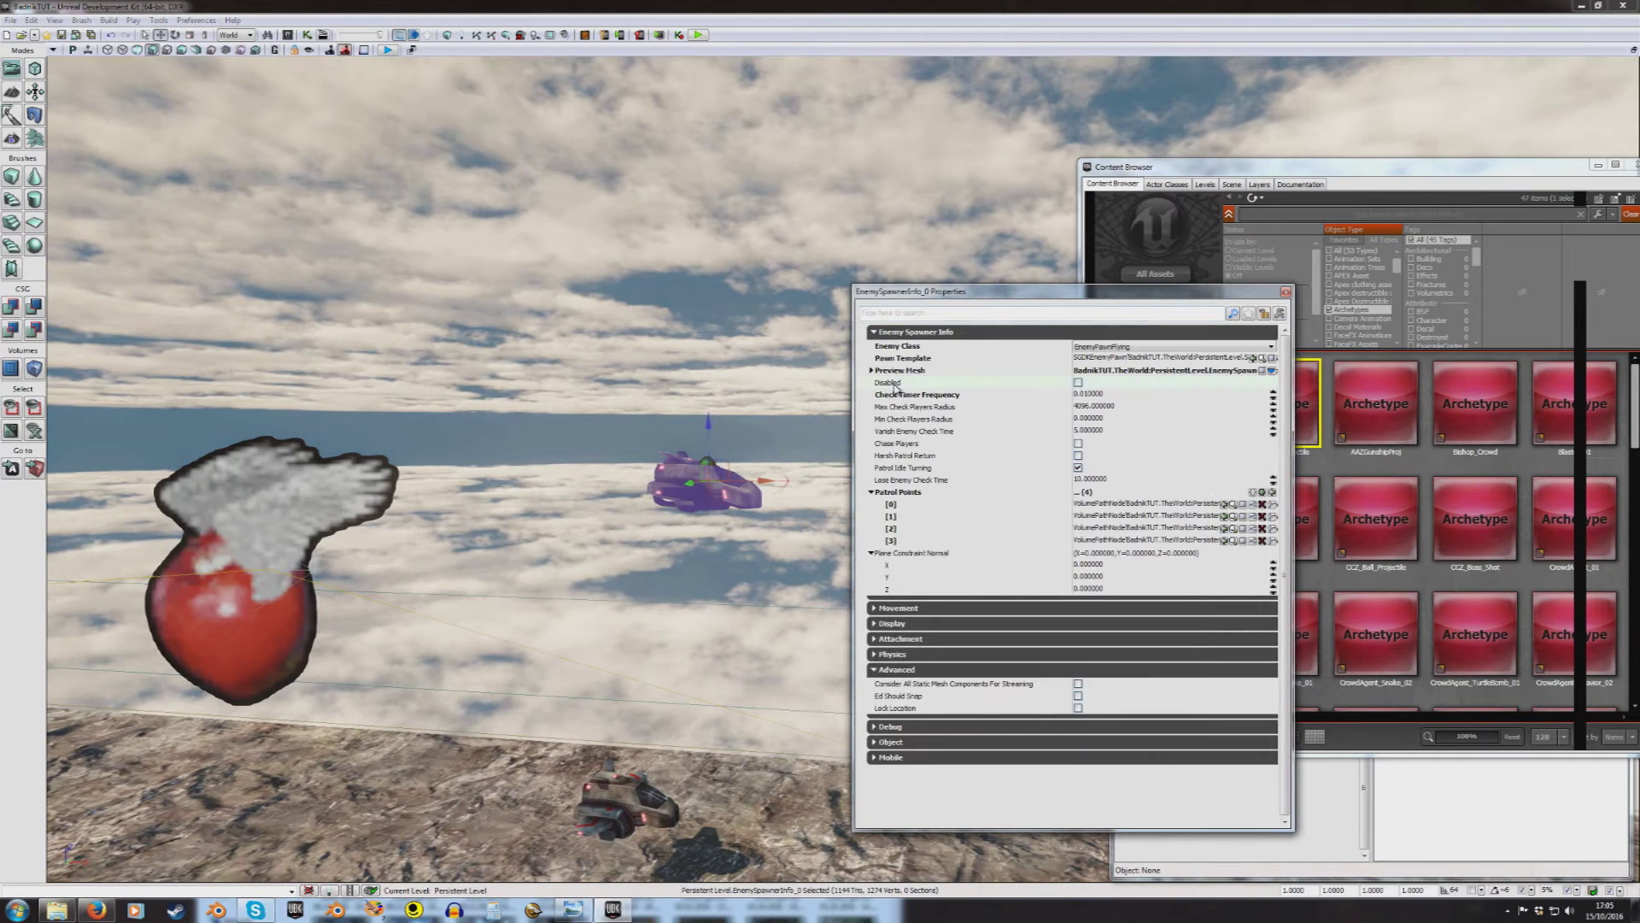
click(1078, 383)
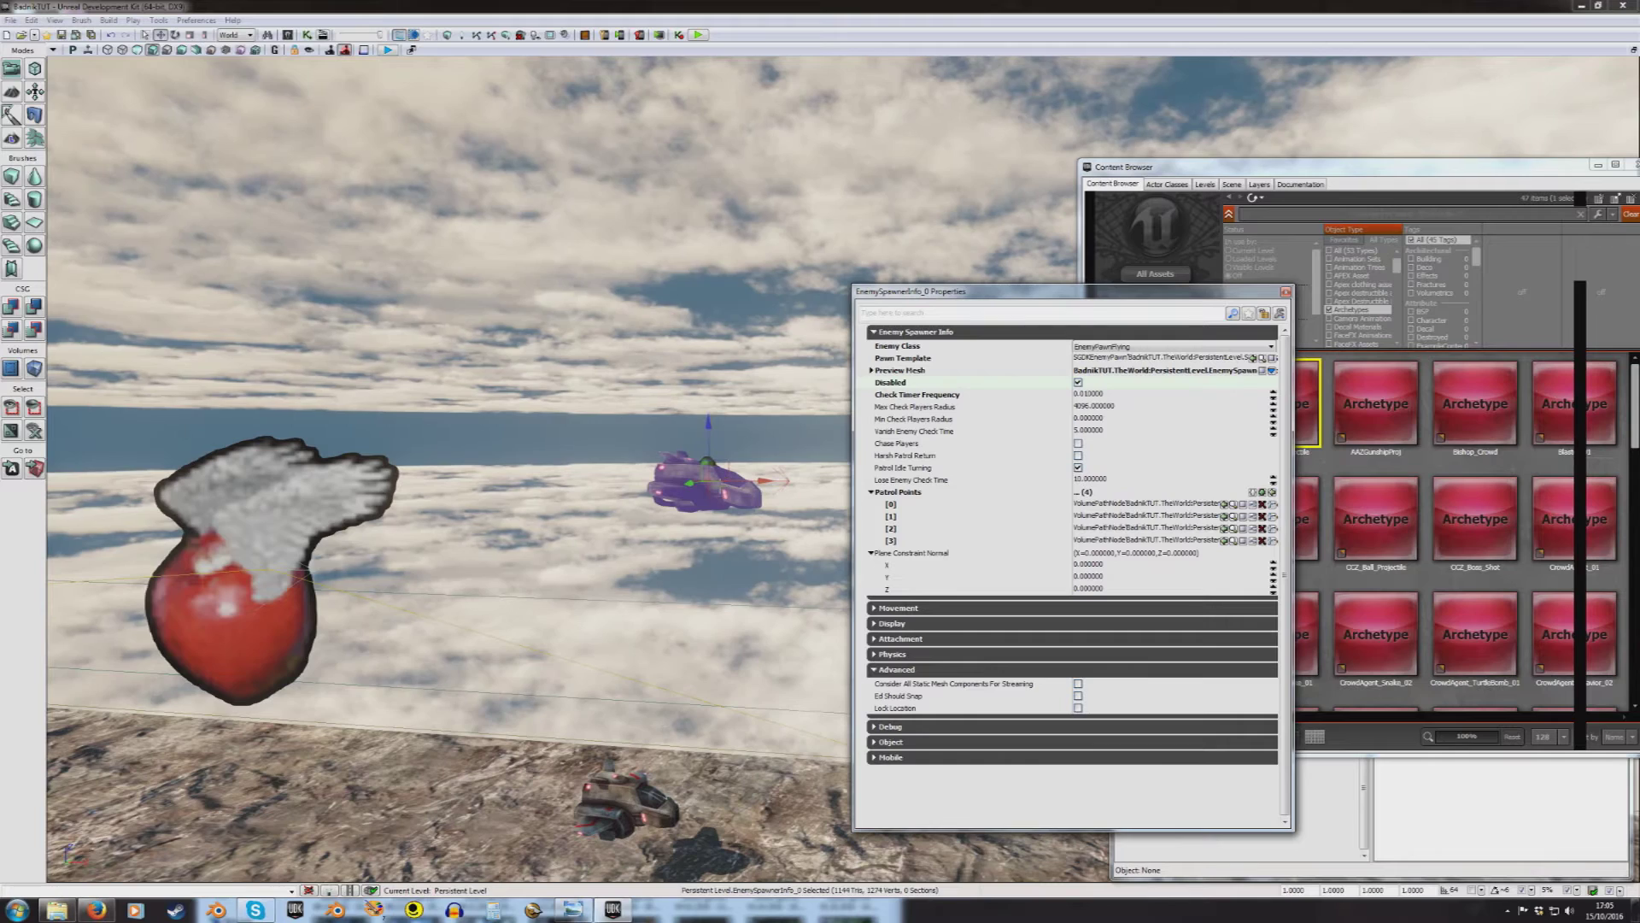
drag(970, 294, 739, 213)
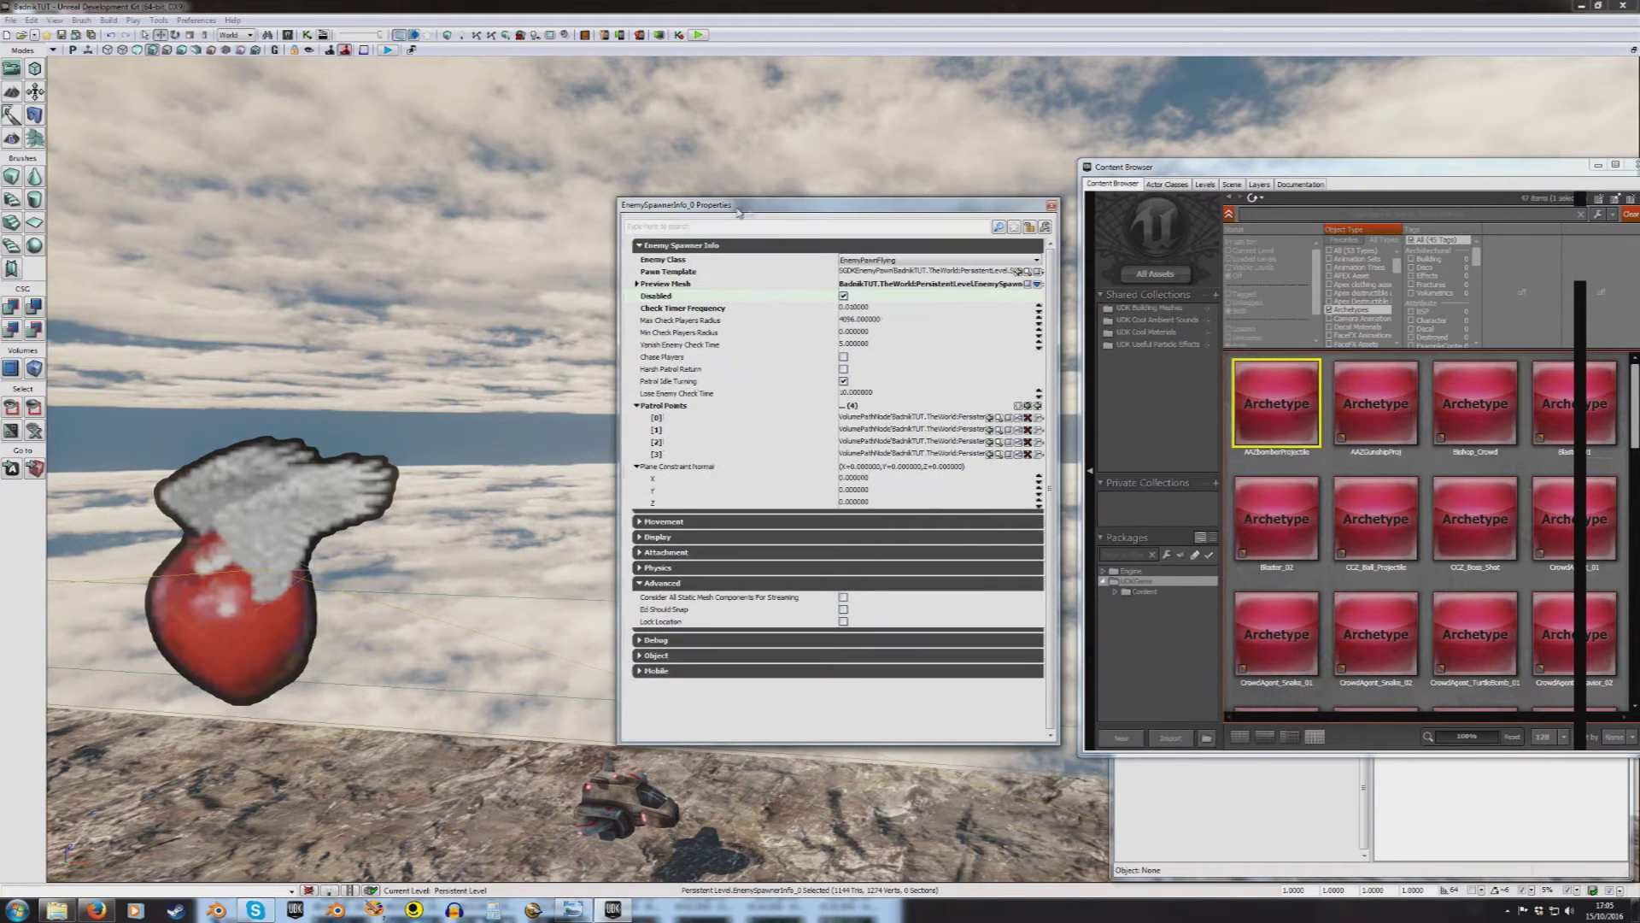
click(1051, 206)
Step: Create a Touch event in Kismet using the DynamicTriggerVolume and bring it into view with free space beside it
drag(1338, 169, 270, 308)
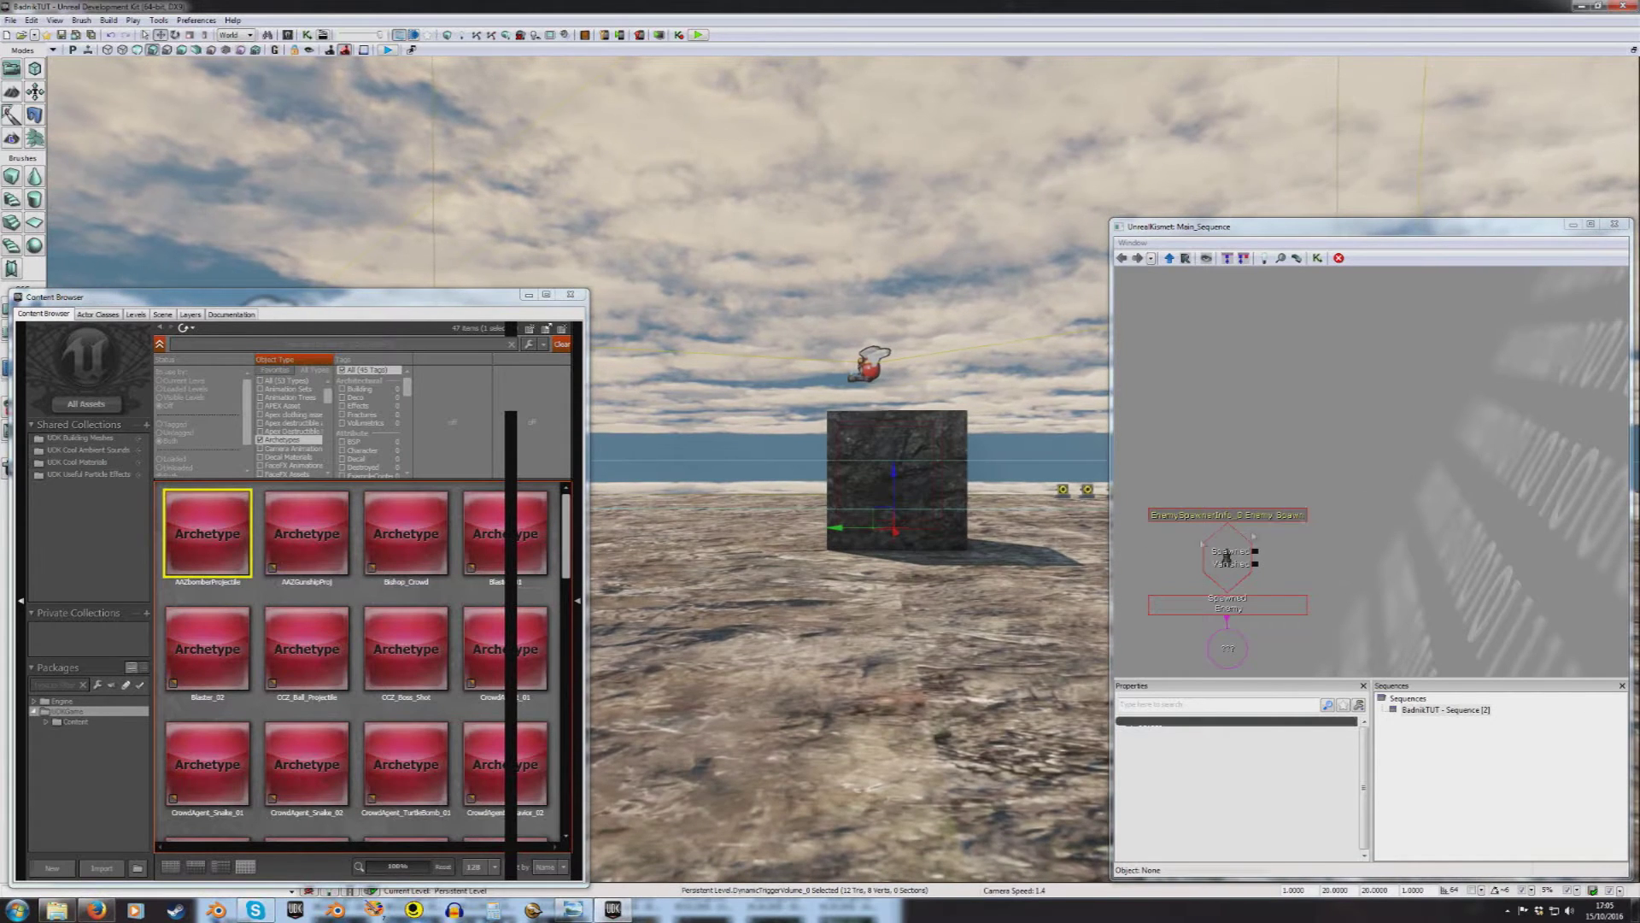
right_click(1181, 299)
mouse_move(1272, 431)
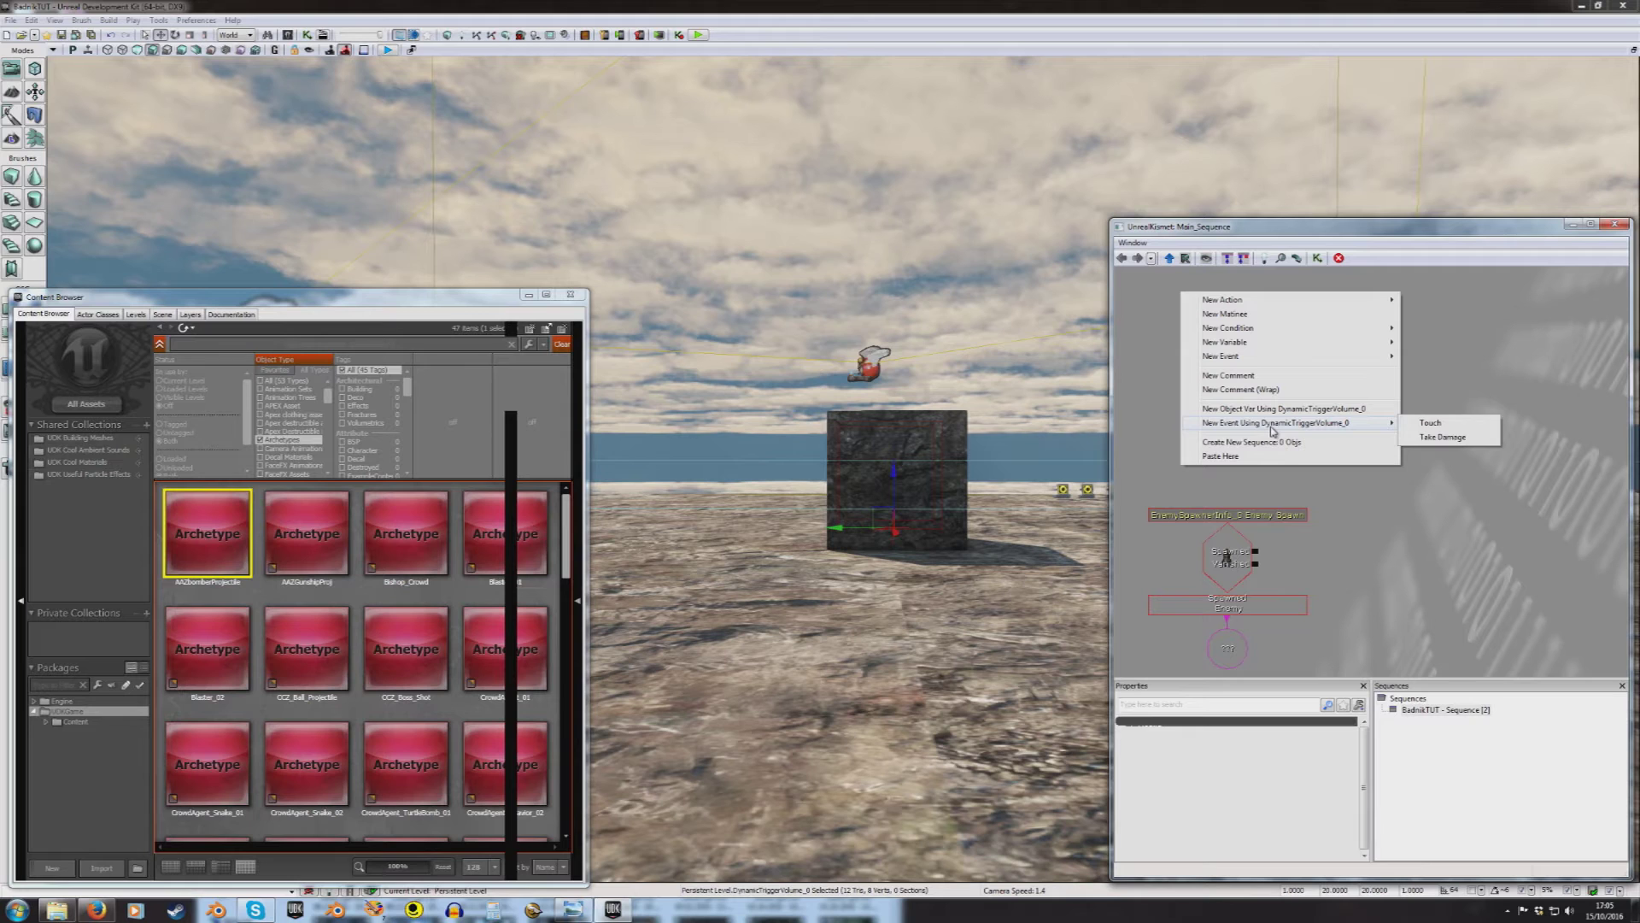
click(1430, 423)
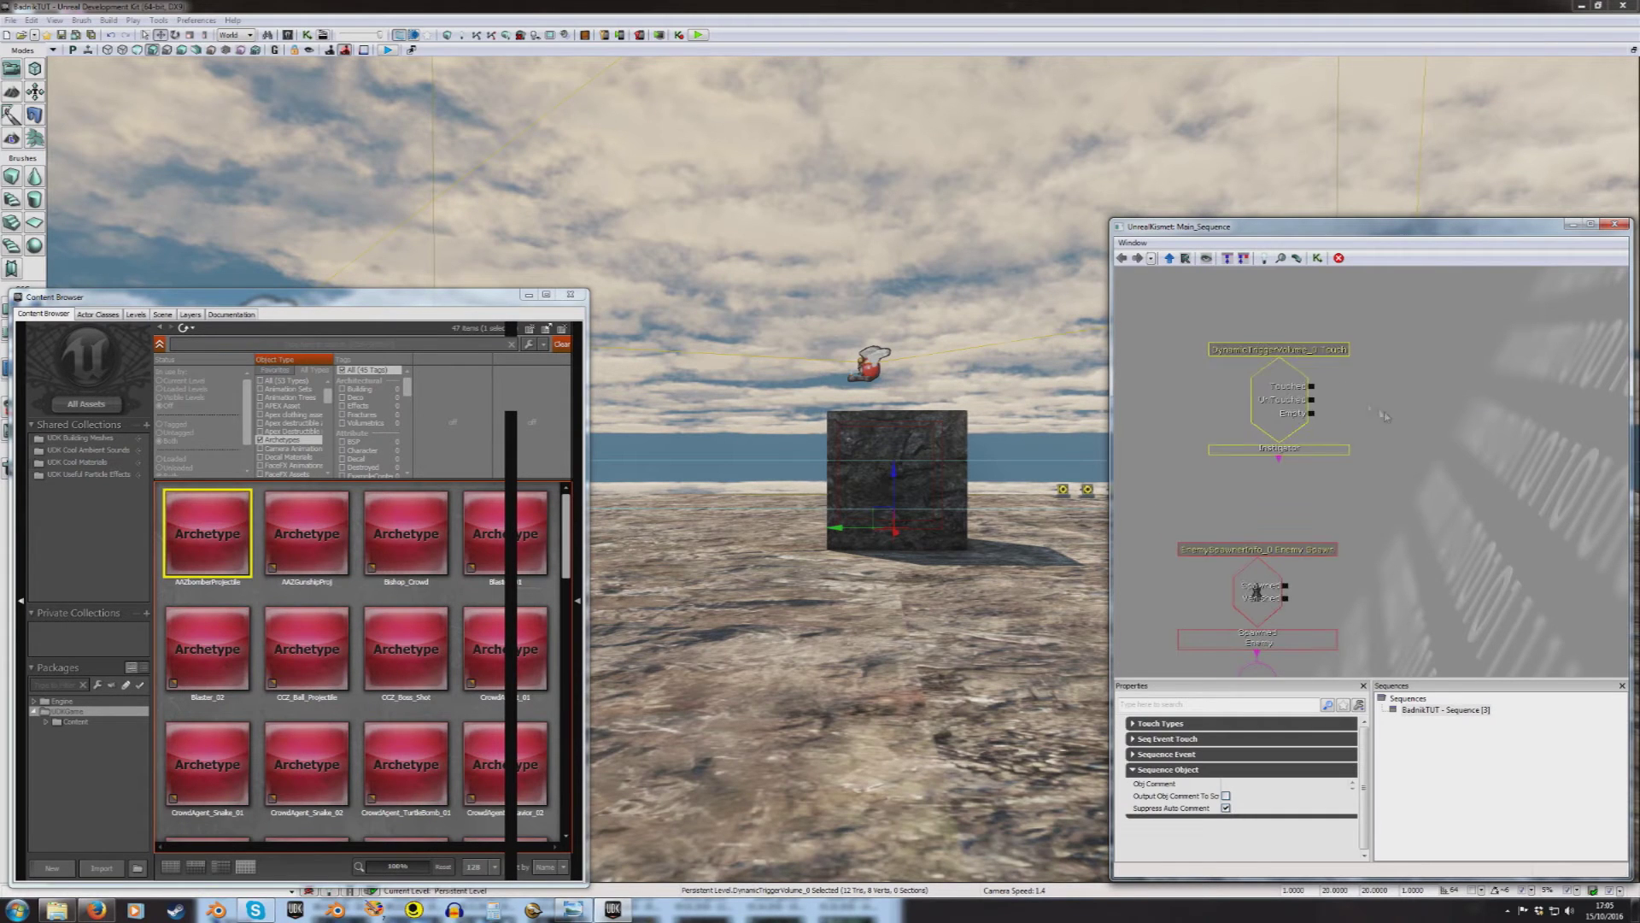
ctrl+drag(1268, 266, 1285, 290)
drag(1409, 368, 1327, 413)
Step: Examine the Touch event's touch types and sequence event settings, including Max Trigger Count
click(1188, 725)
click(1185, 726)
click(1203, 741)
click(1168, 738)
click(1196, 753)
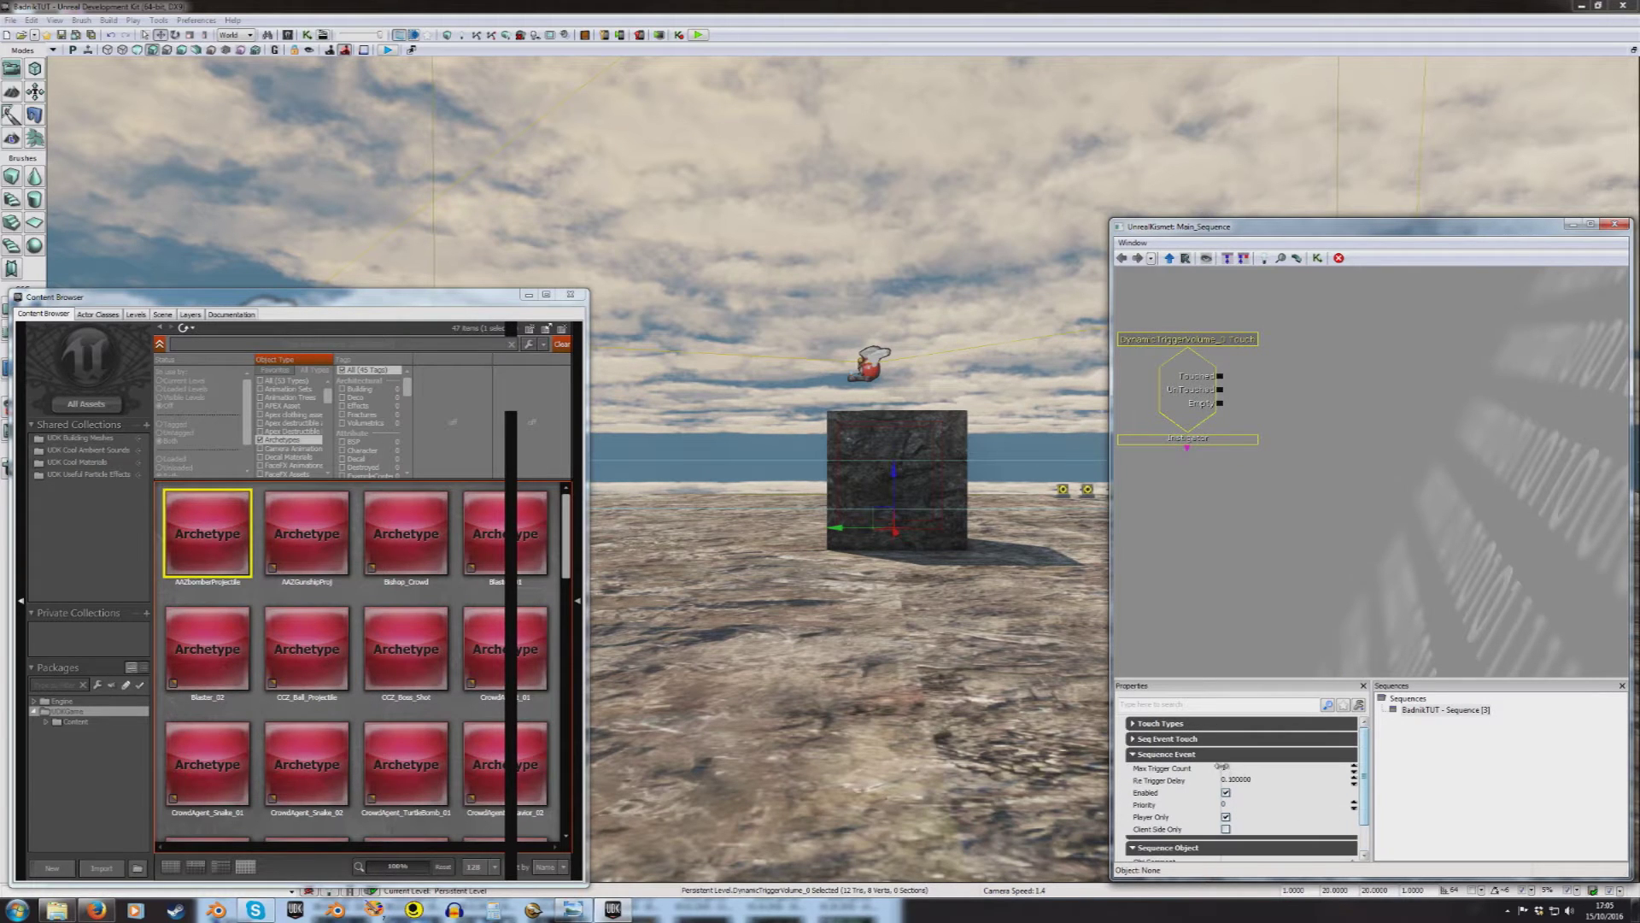
Step: Add a Toggle action beside the Touch event and connect the event's Touched output to Turn On
drag(1315, 346, 1296, 381)
right_click(1296, 381)
click(1271, 384)
right_click(1291, 381)
mouse_move(1316, 373)
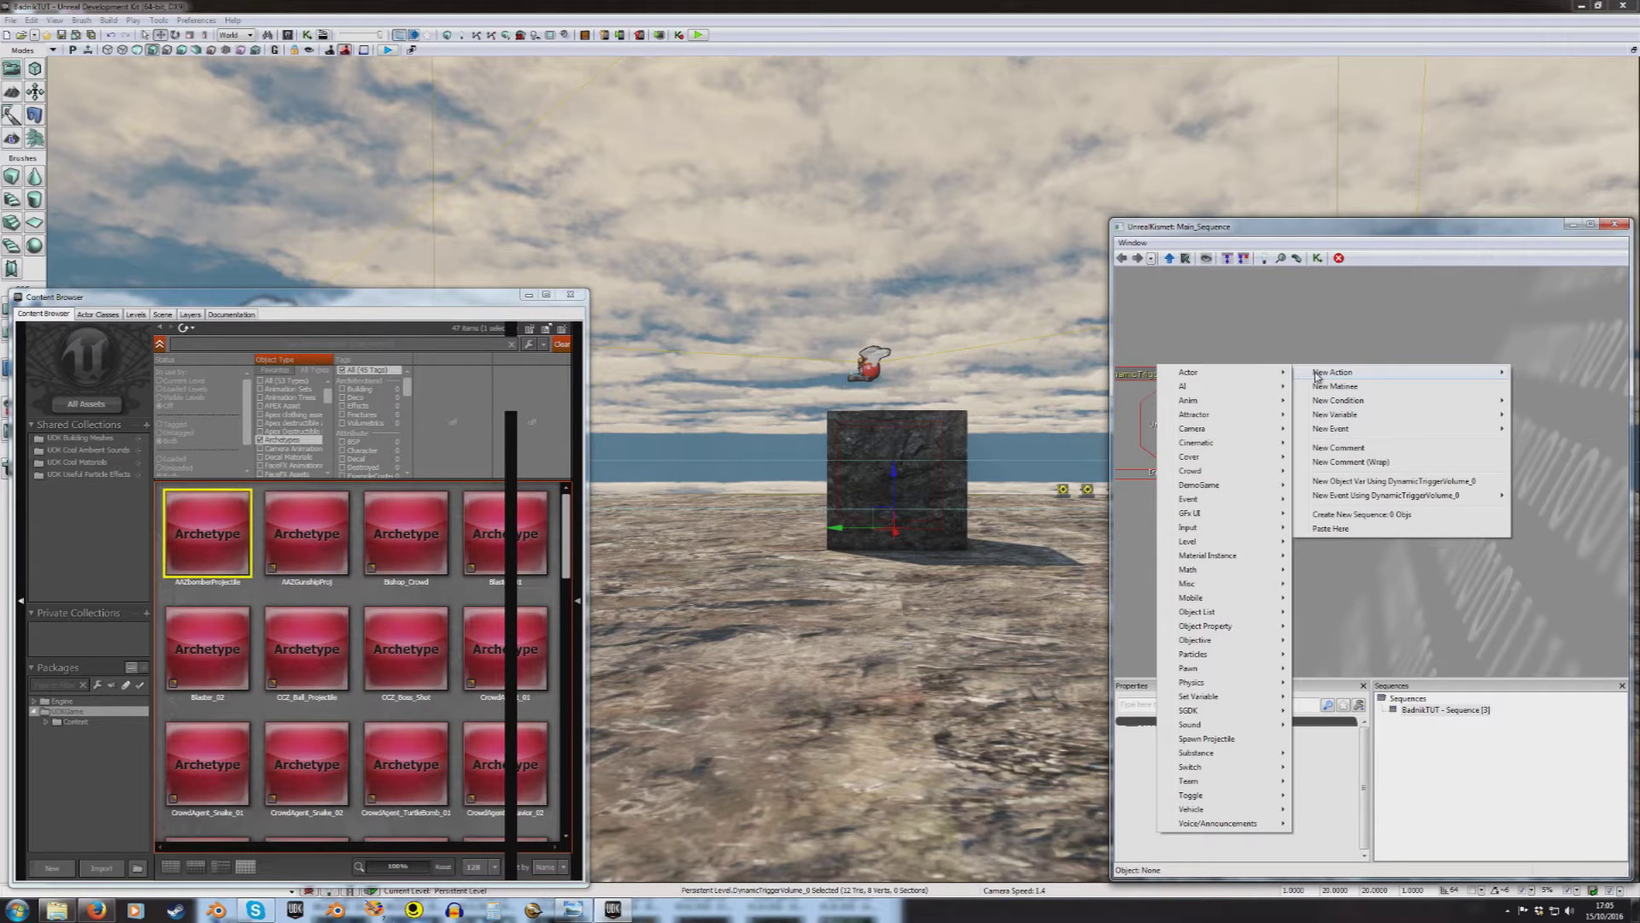
mouse_move(1214, 795)
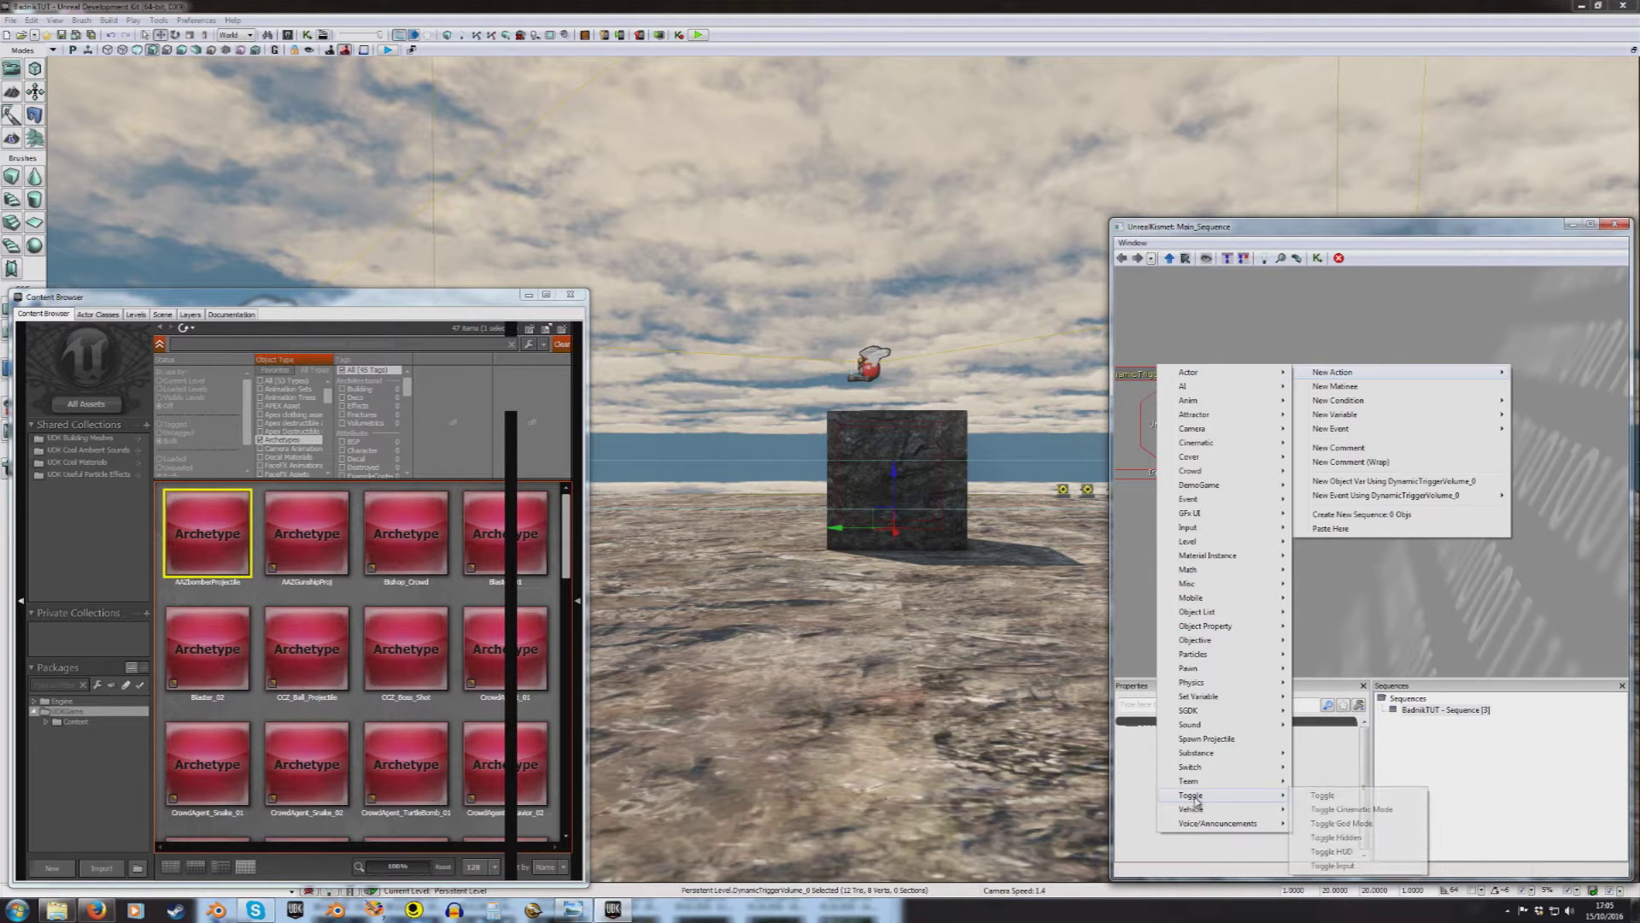
drag(1350, 441, 1339, 426)
drag(1317, 339, 1220, 439)
right_drag(1016, 500, 1098, 492)
drag(1202, 430, 1275, 413)
Step: Select the flying enemy spawner in the level and assign it as the Toggle action's target object variable
right_drag(1012, 444, 1074, 393)
click(896, 432)
right_click(1304, 458)
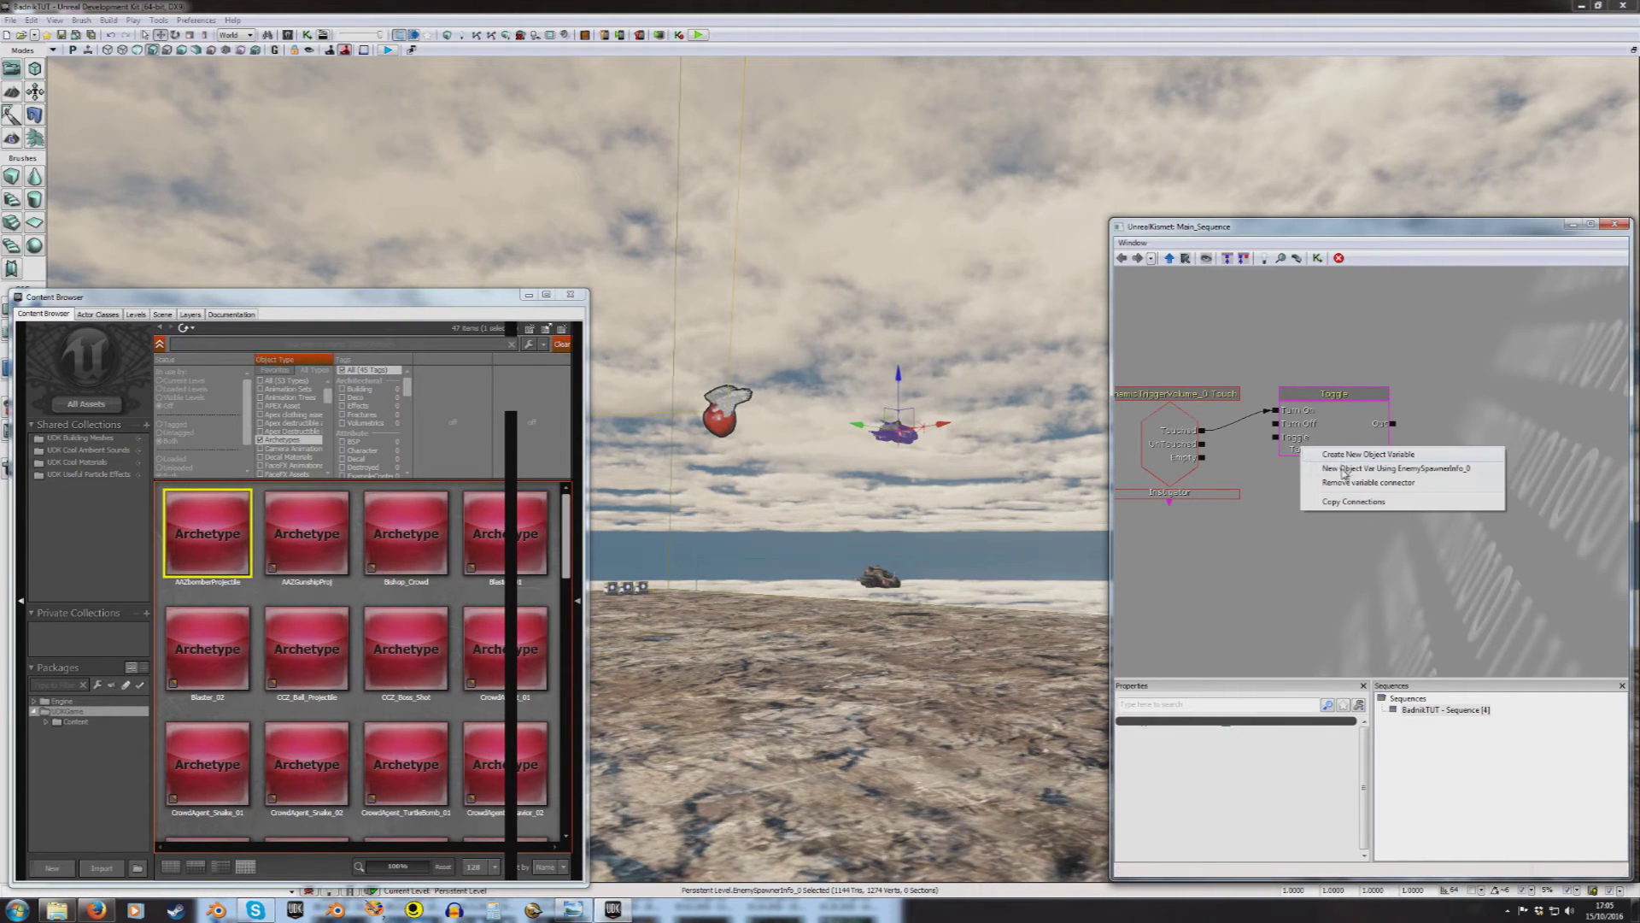
click(1344, 469)
Step: Check the trigger volume's placement in the level and review the spawner's Max and Min Check Players Radius settings
right_drag(991, 487, 1064, 623)
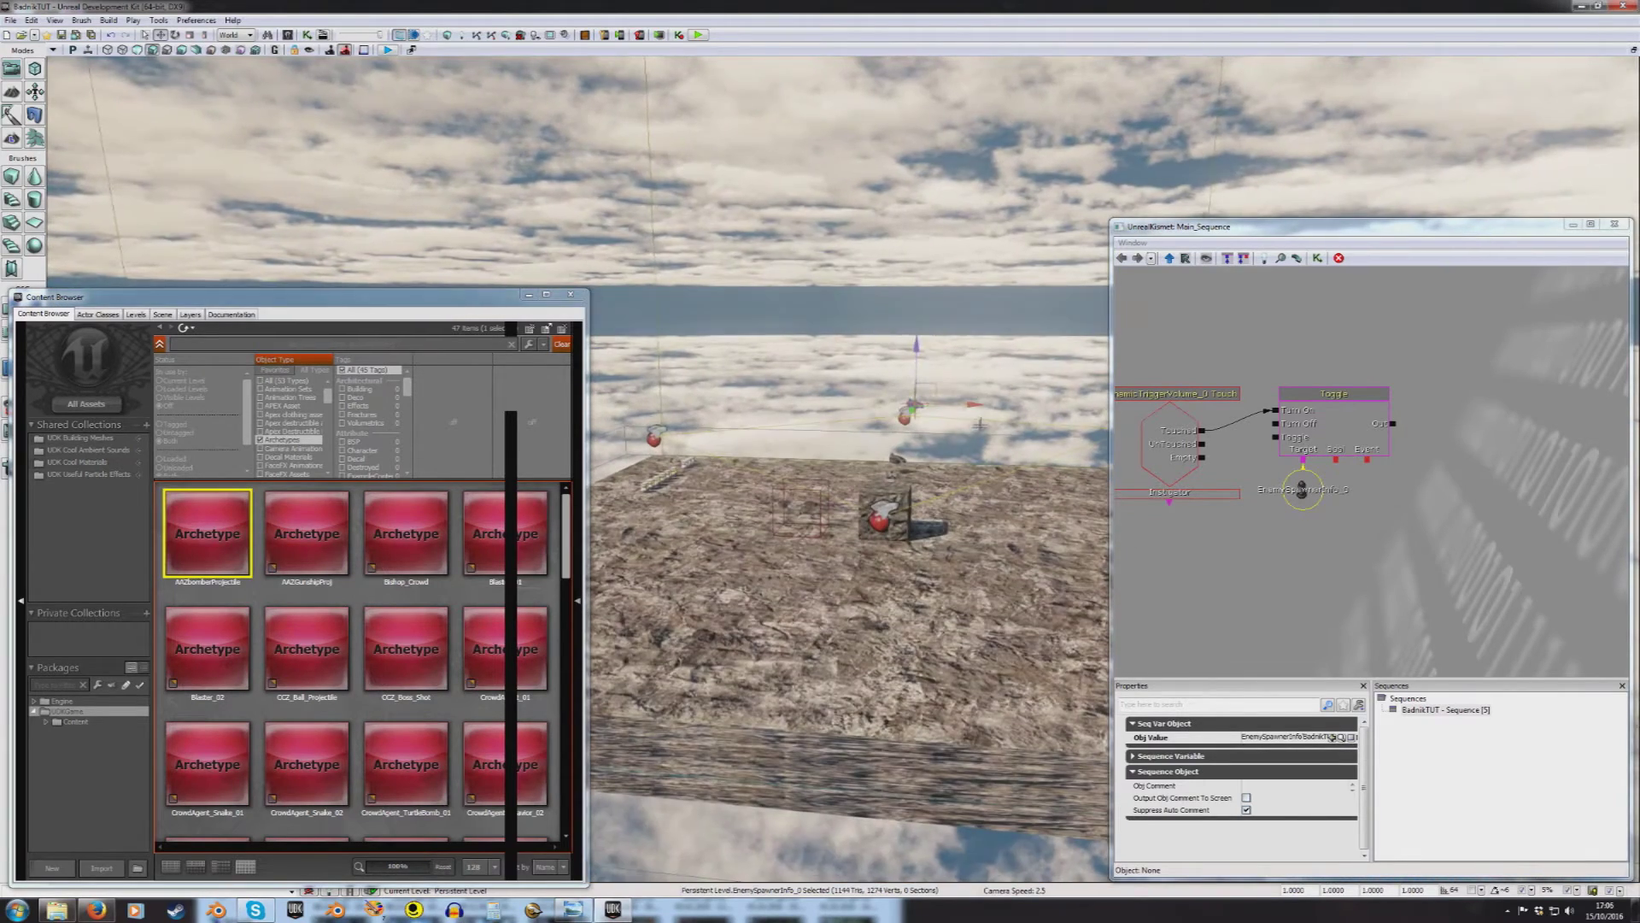
click(976, 461)
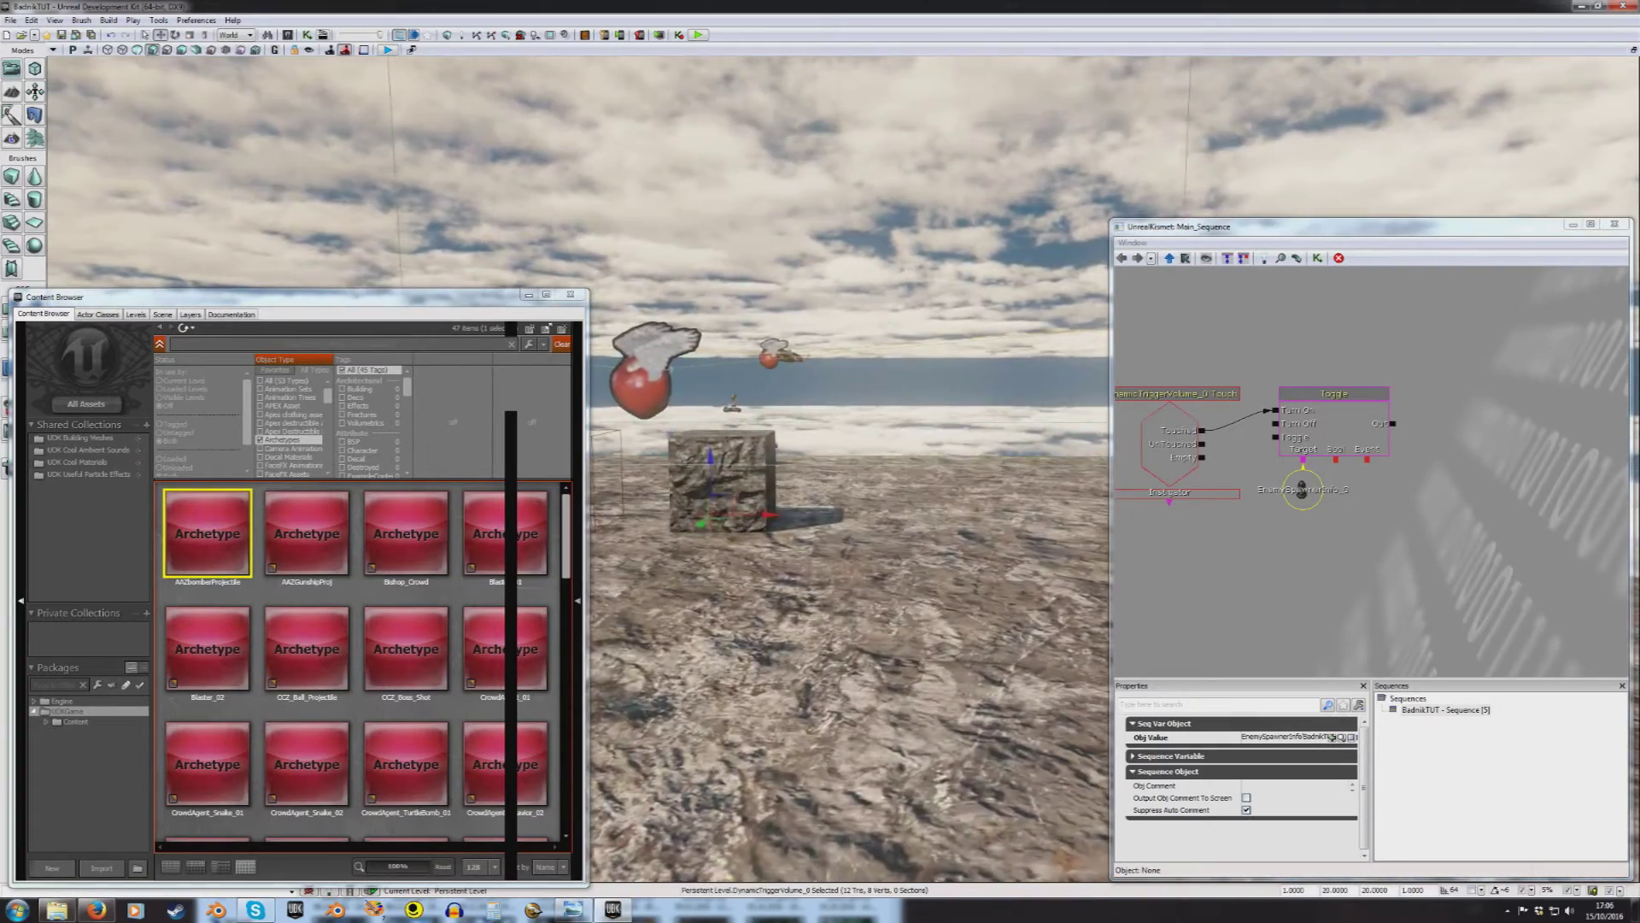
right_drag(846, 513, 769, 504)
key(w)
key(s)
key(w)
right_drag(806, 640, 806, 684)
double_click(806, 640)
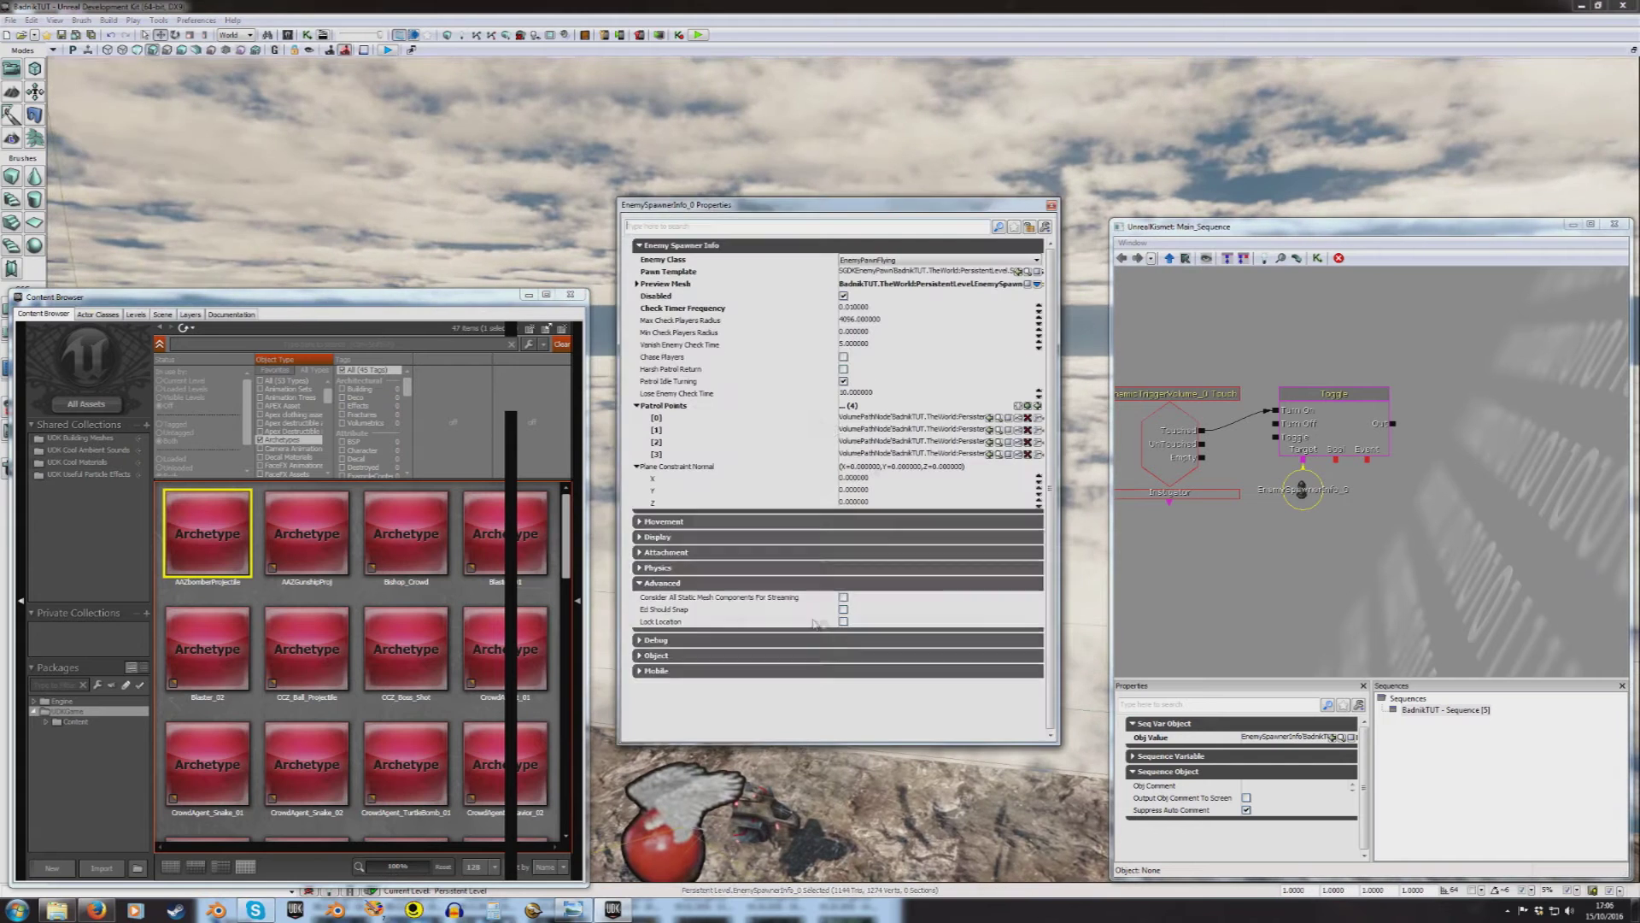
double_click(681, 407)
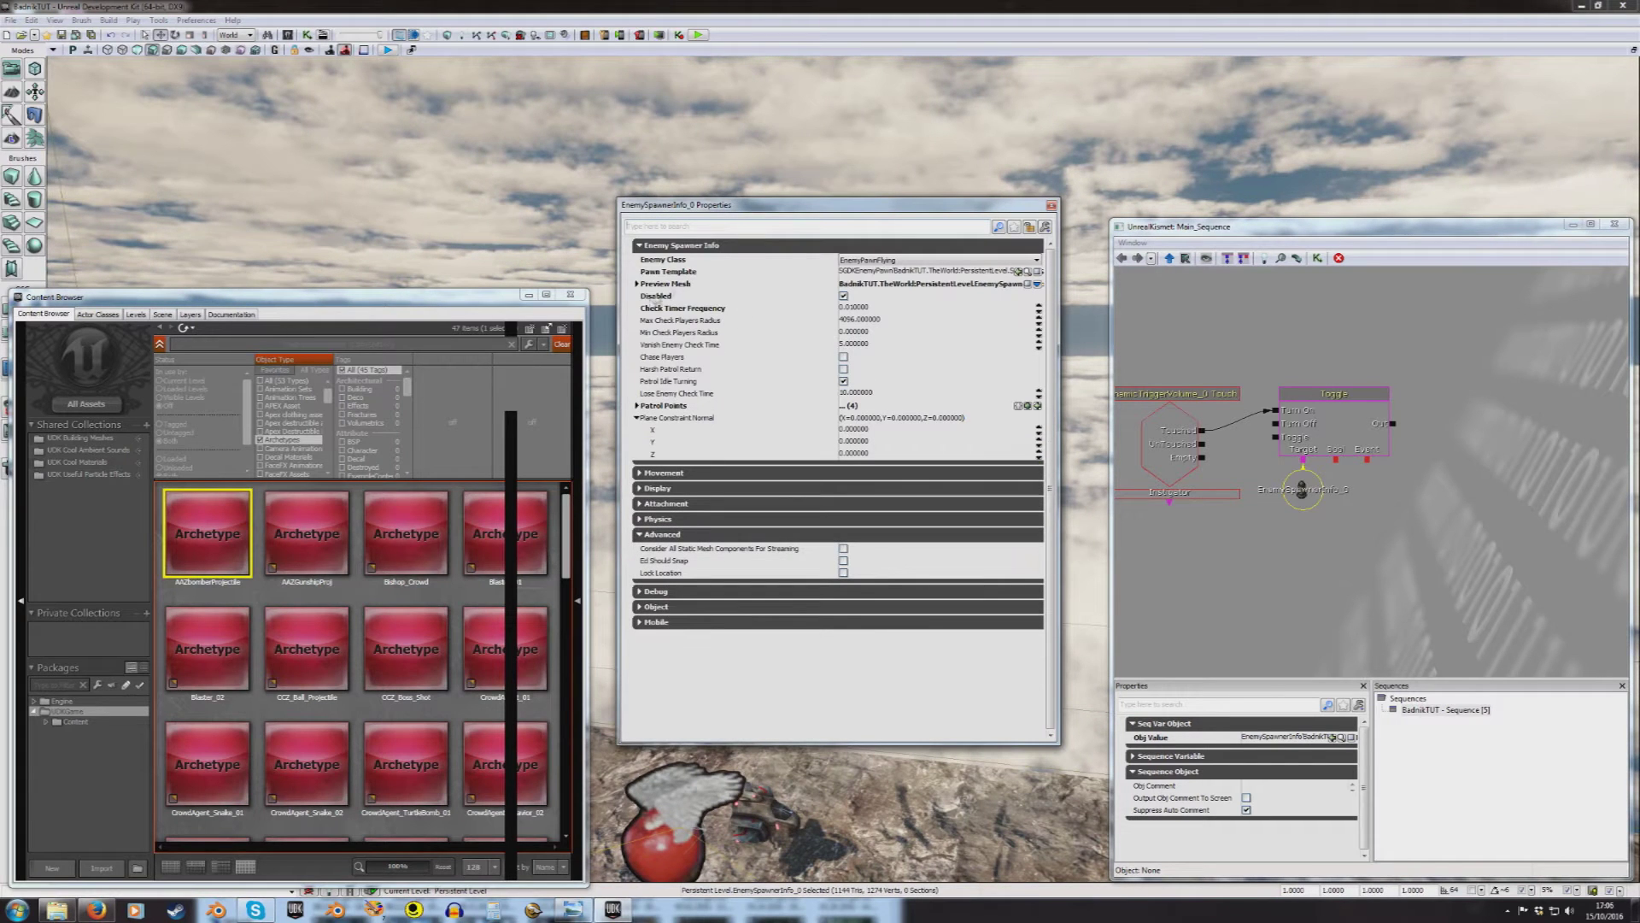
click(665, 322)
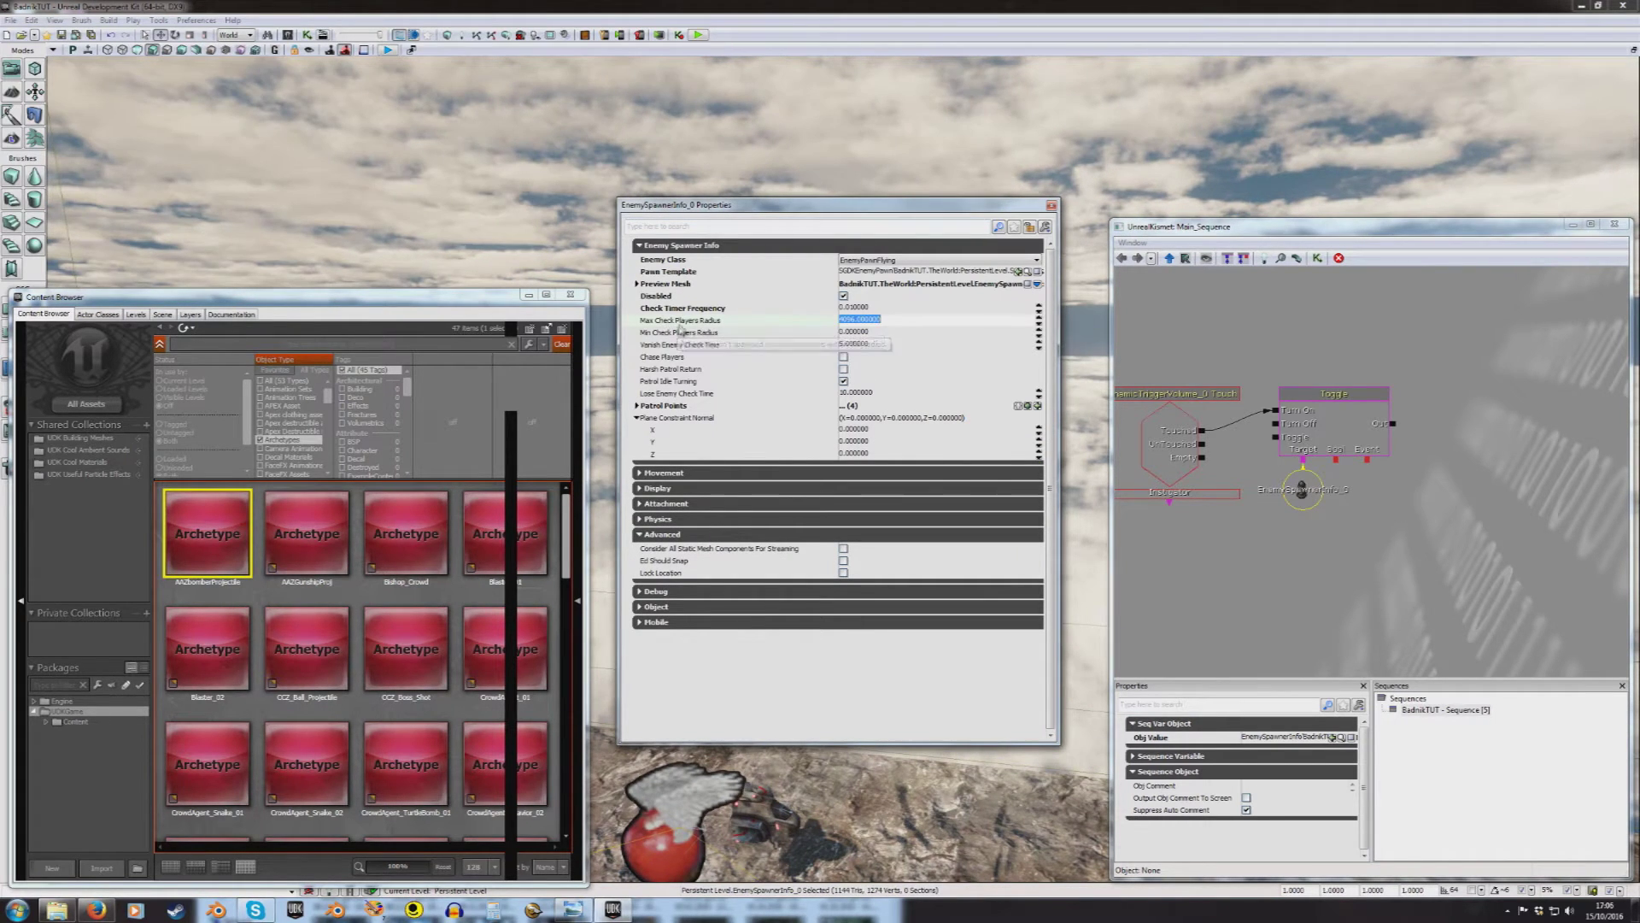
click(696, 335)
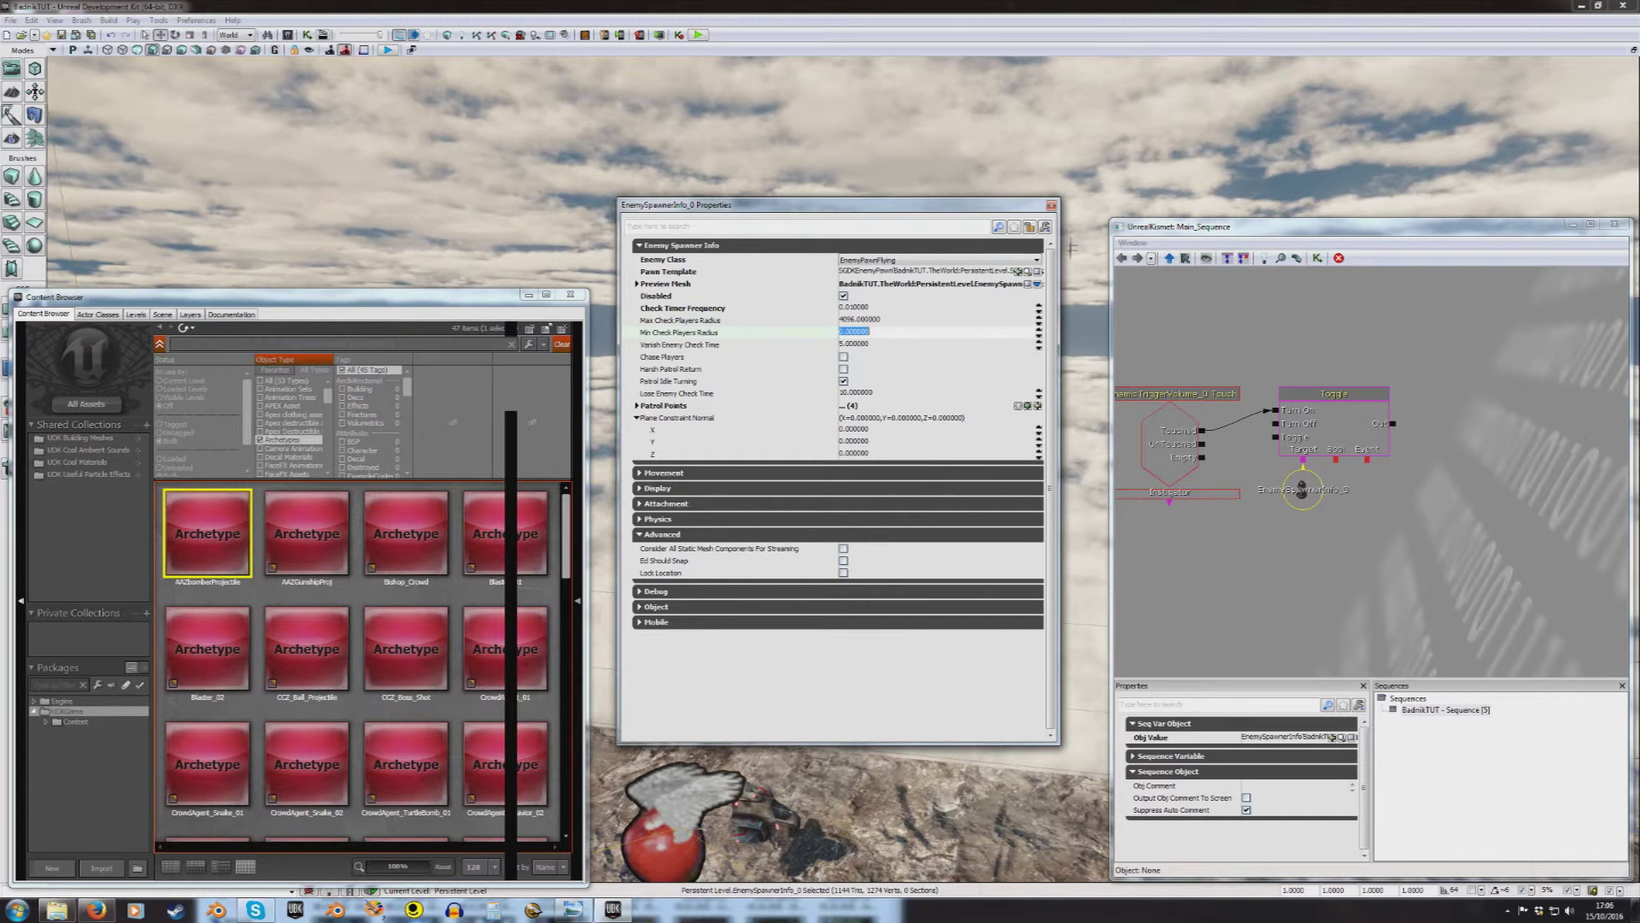
Step: Give the trigger volume's Touch event the object comment SPAWN and enable outputting that comment to the screen
click(1053, 207)
right_drag(1025, 222, 905, 210)
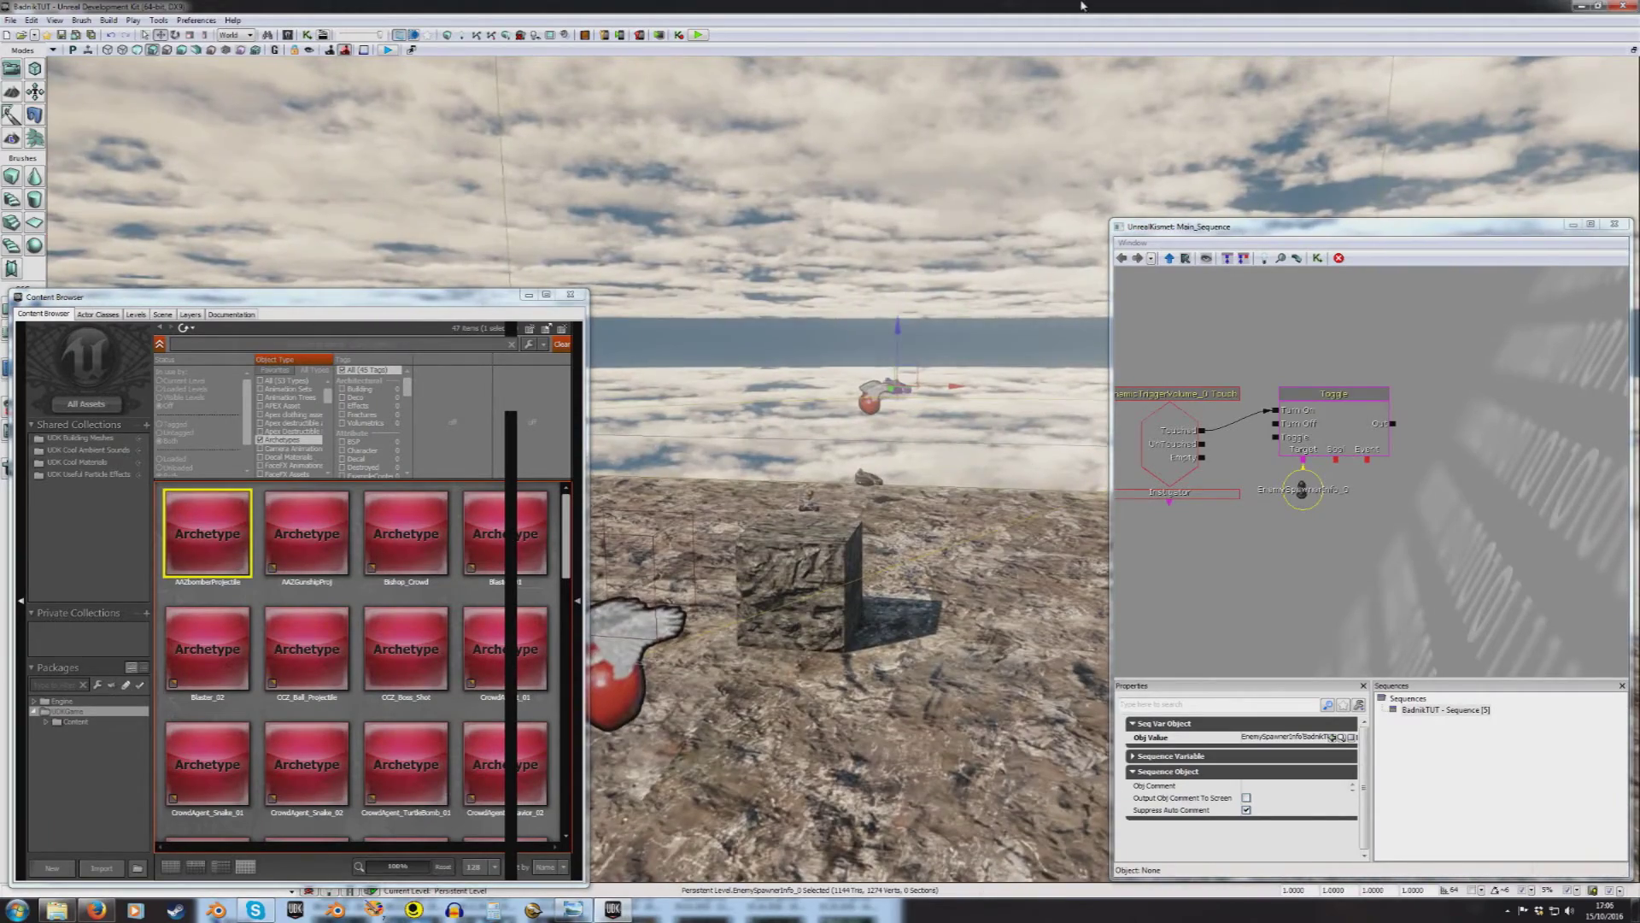
click(1200, 418)
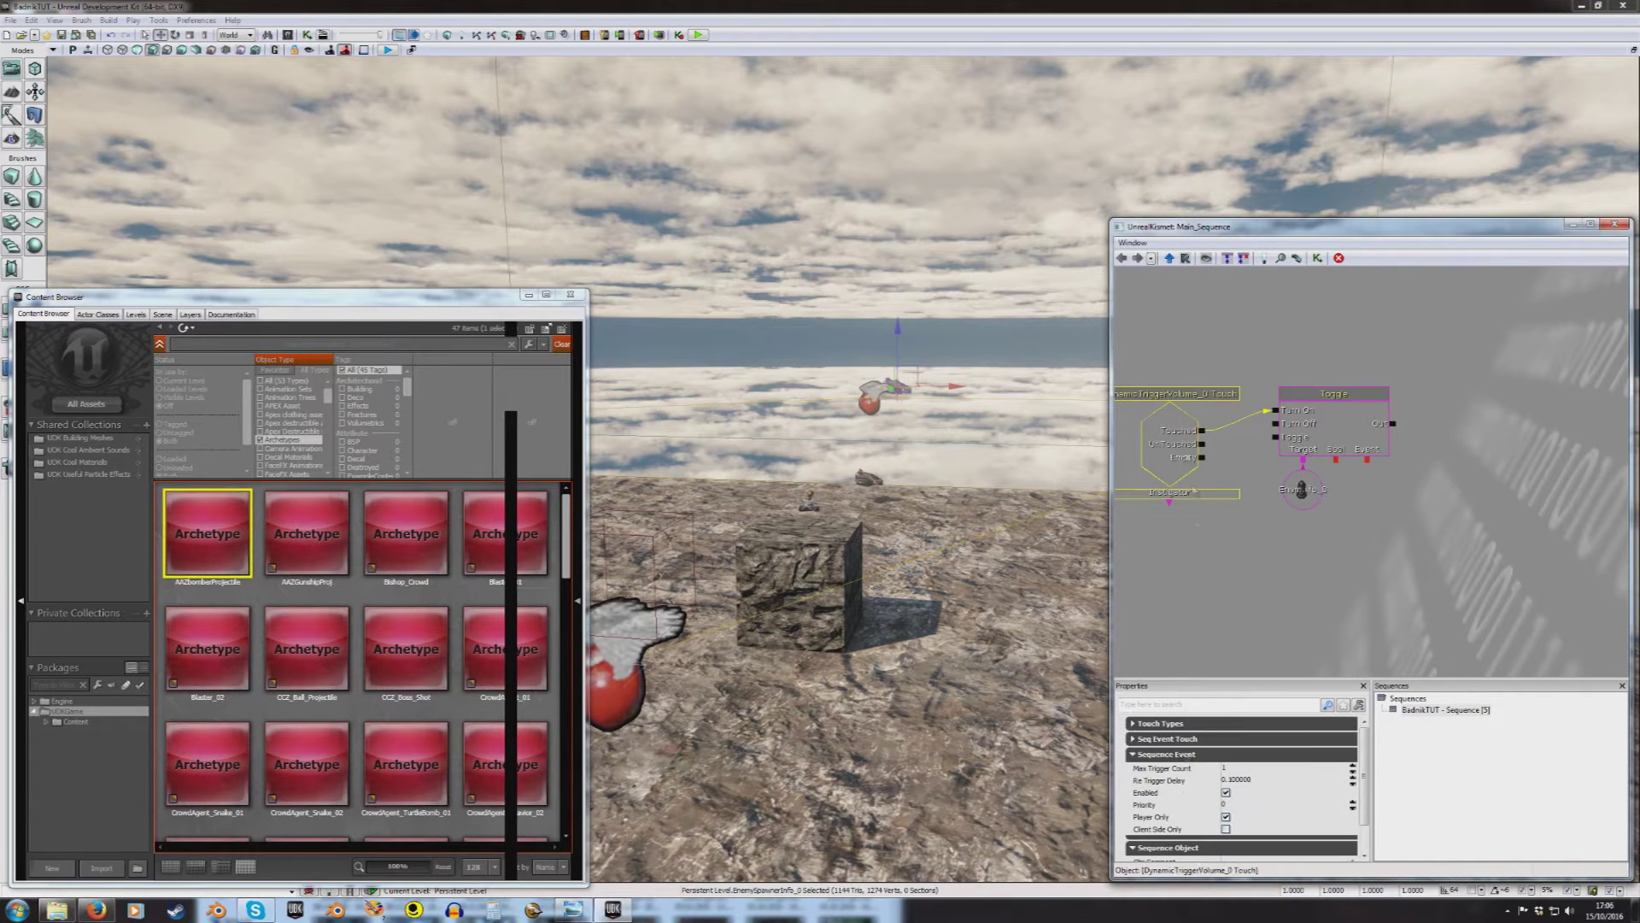
click(1201, 757)
click(1241, 785)
right_drag(1079, 470, 1092, 444)
drag(1198, 364, 1232, 367)
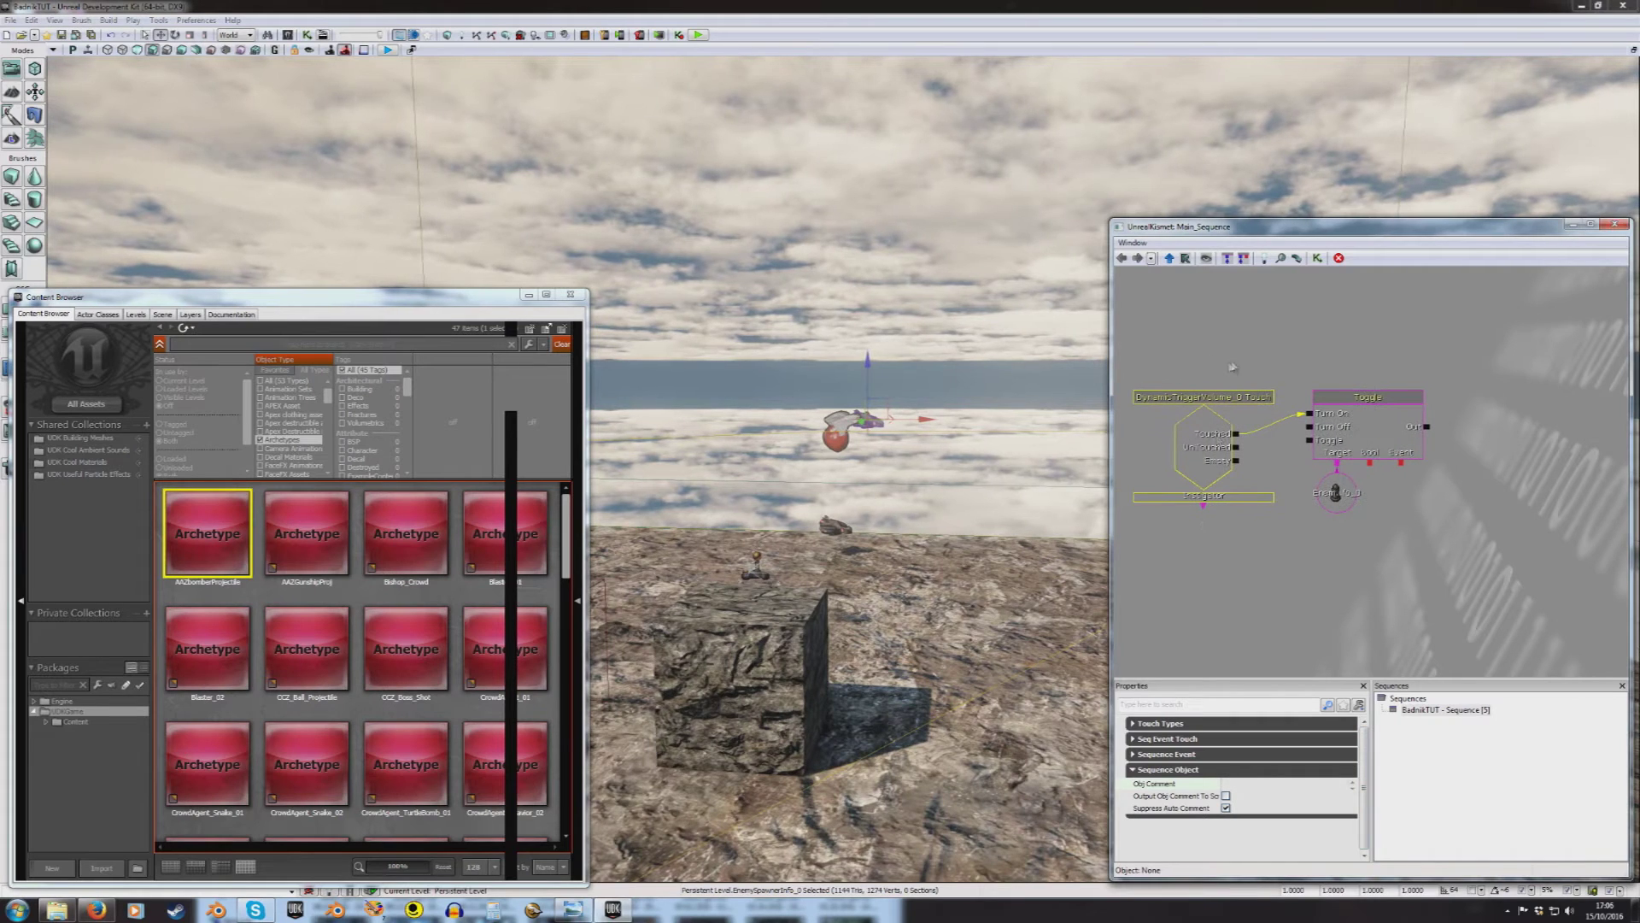
click(1226, 795)
click(1226, 795)
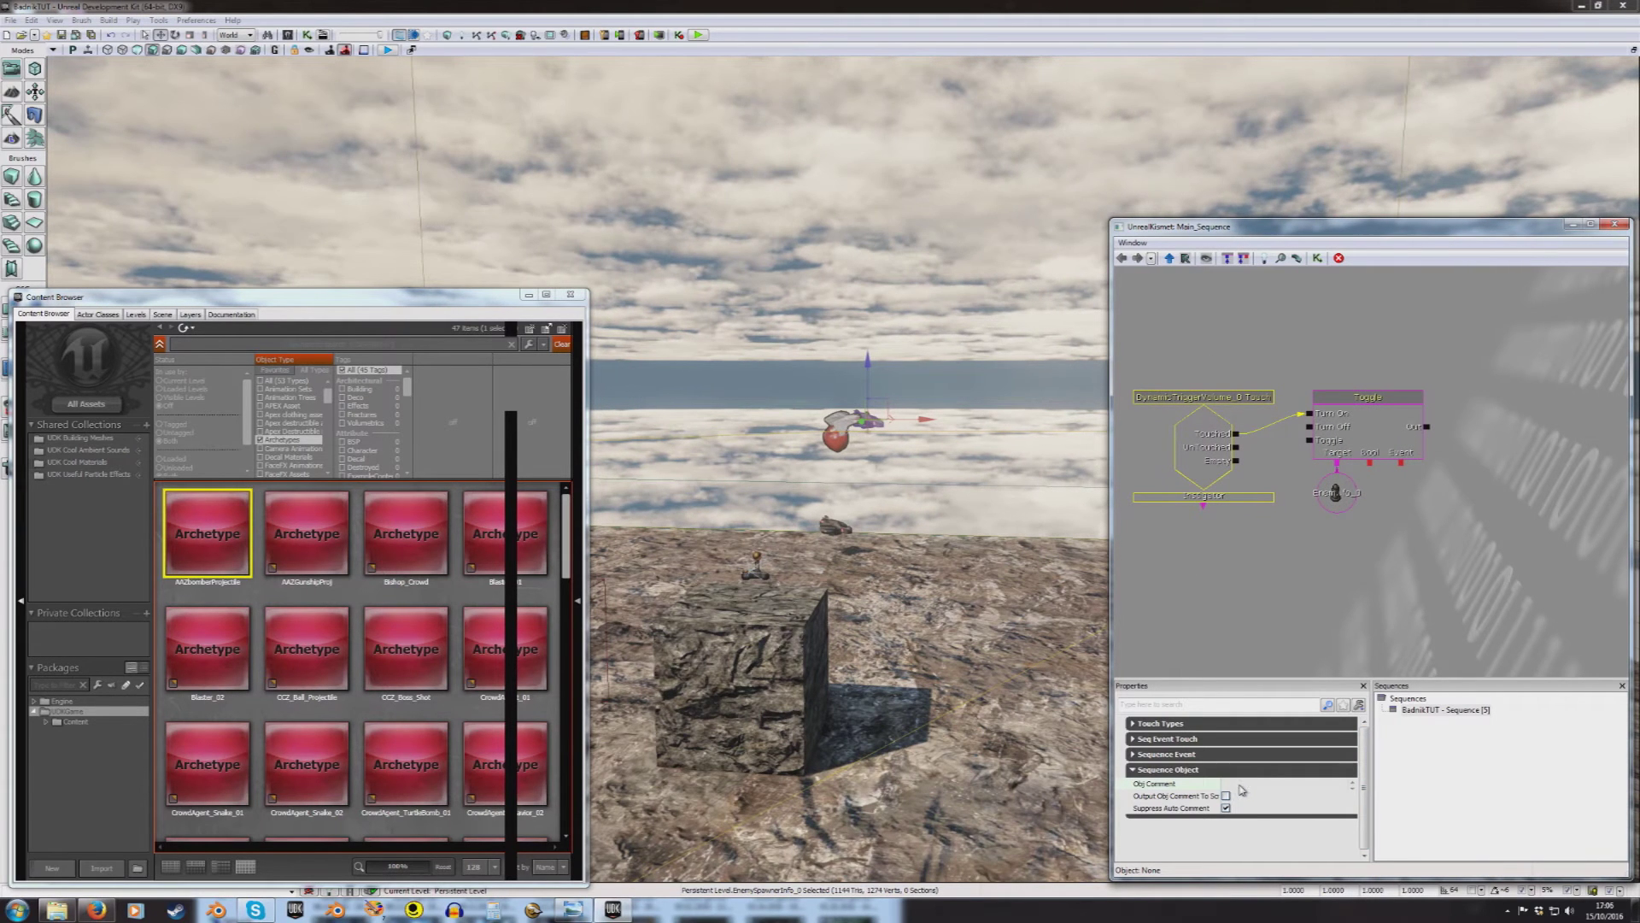
click(1226, 795)
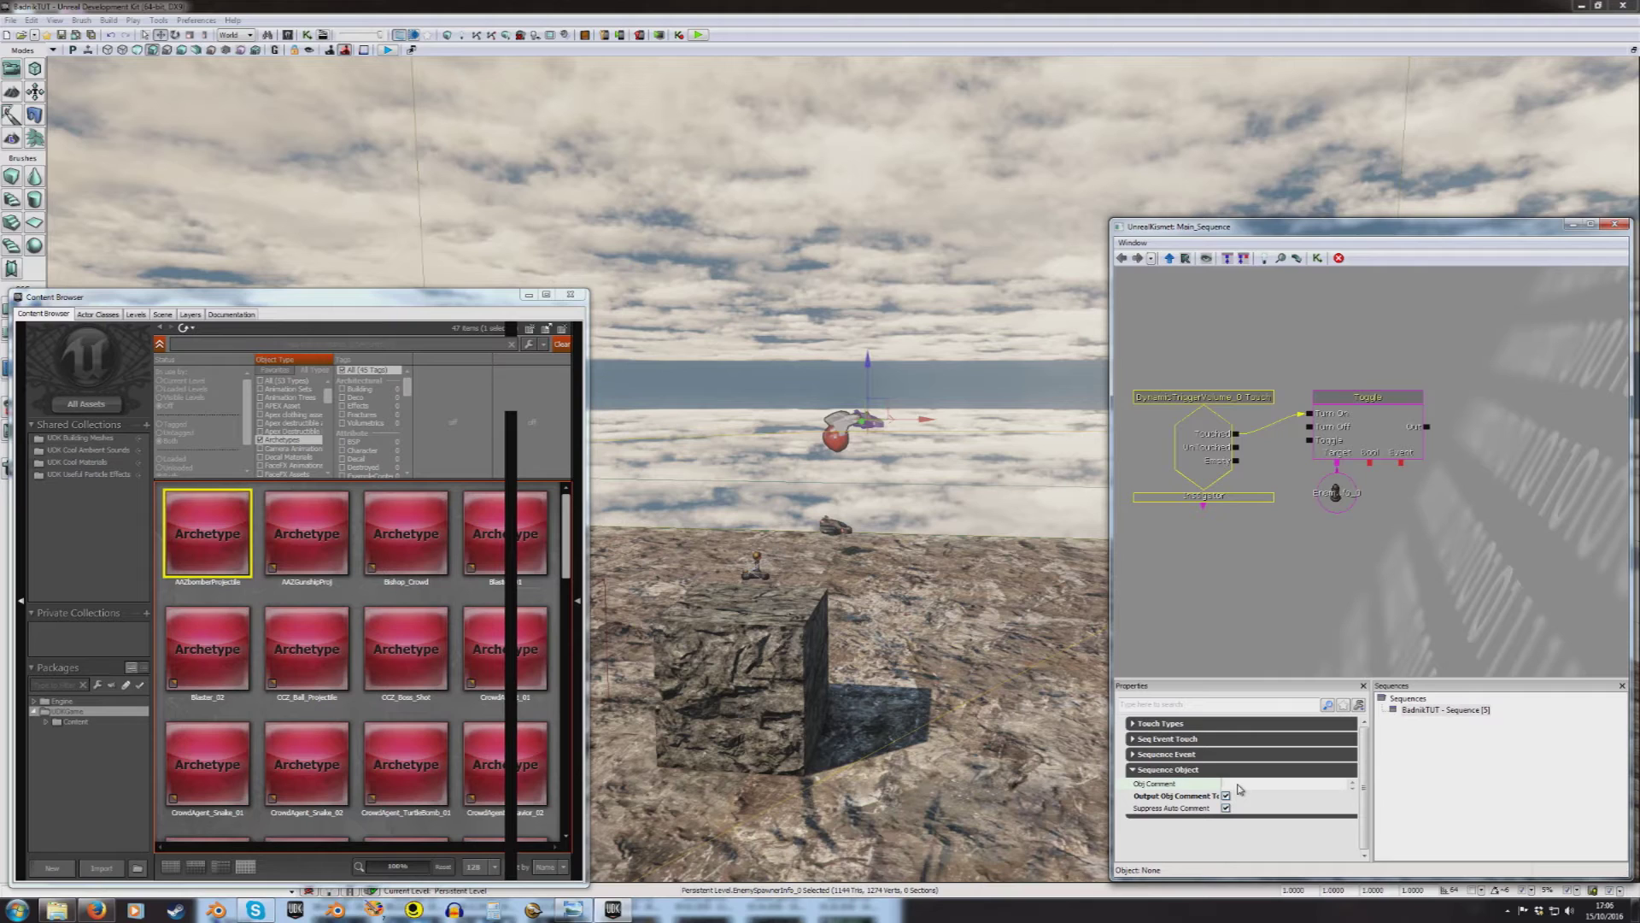
key(Return)
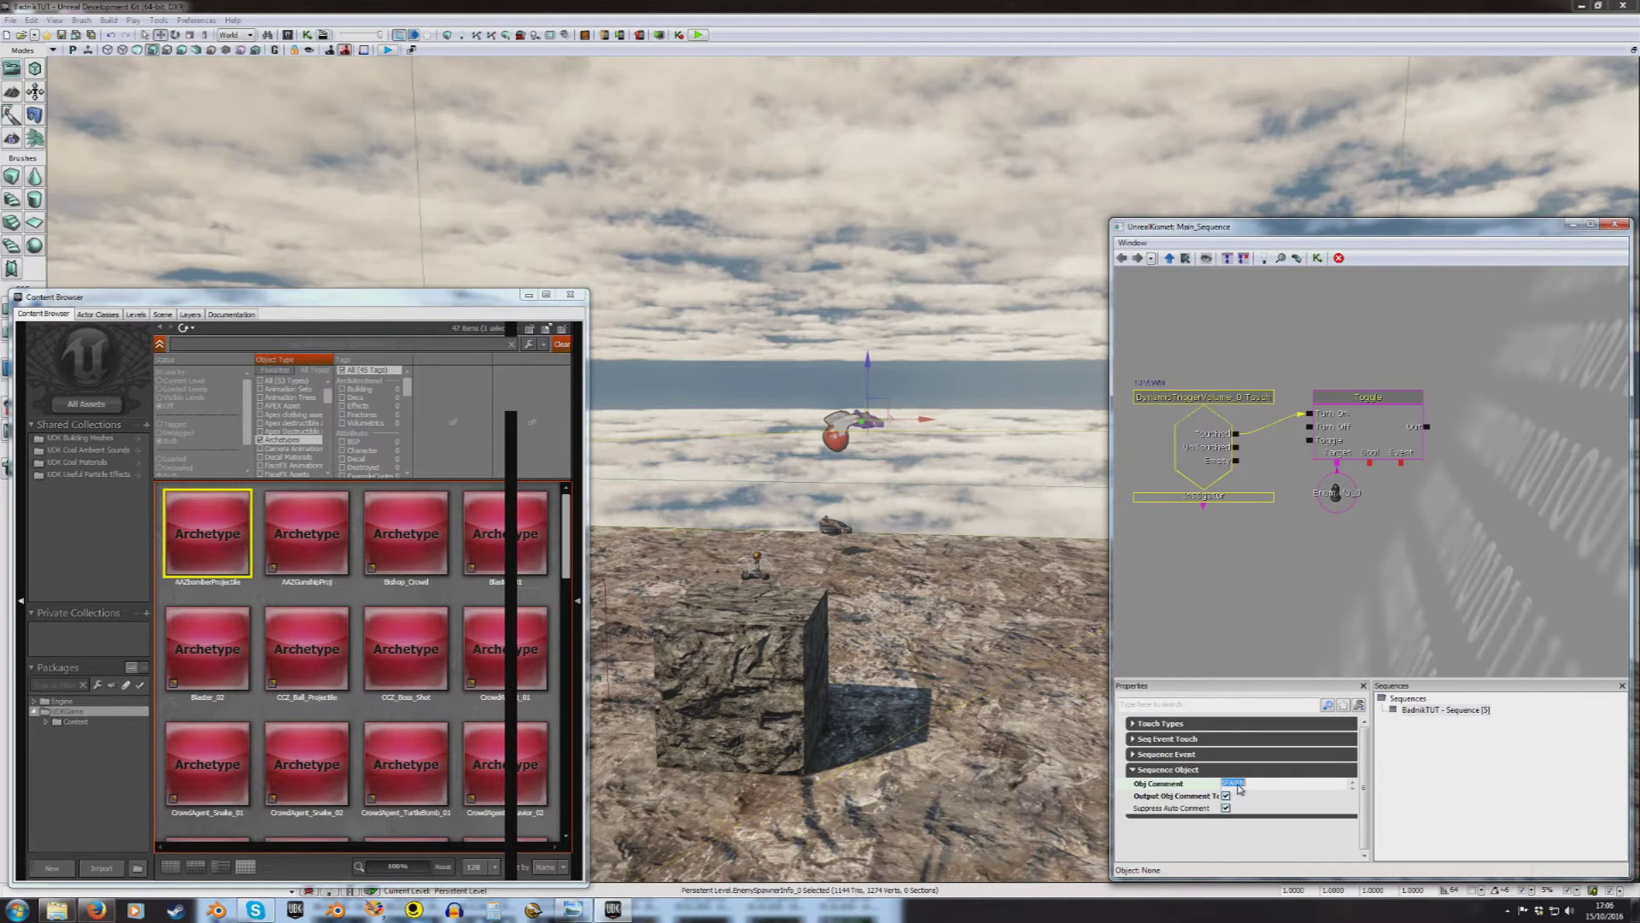
Step: Playtest the level by running the character through the trigger volume and watching the flying enemy, then return to the editor
click(746, 5)
key(F8)
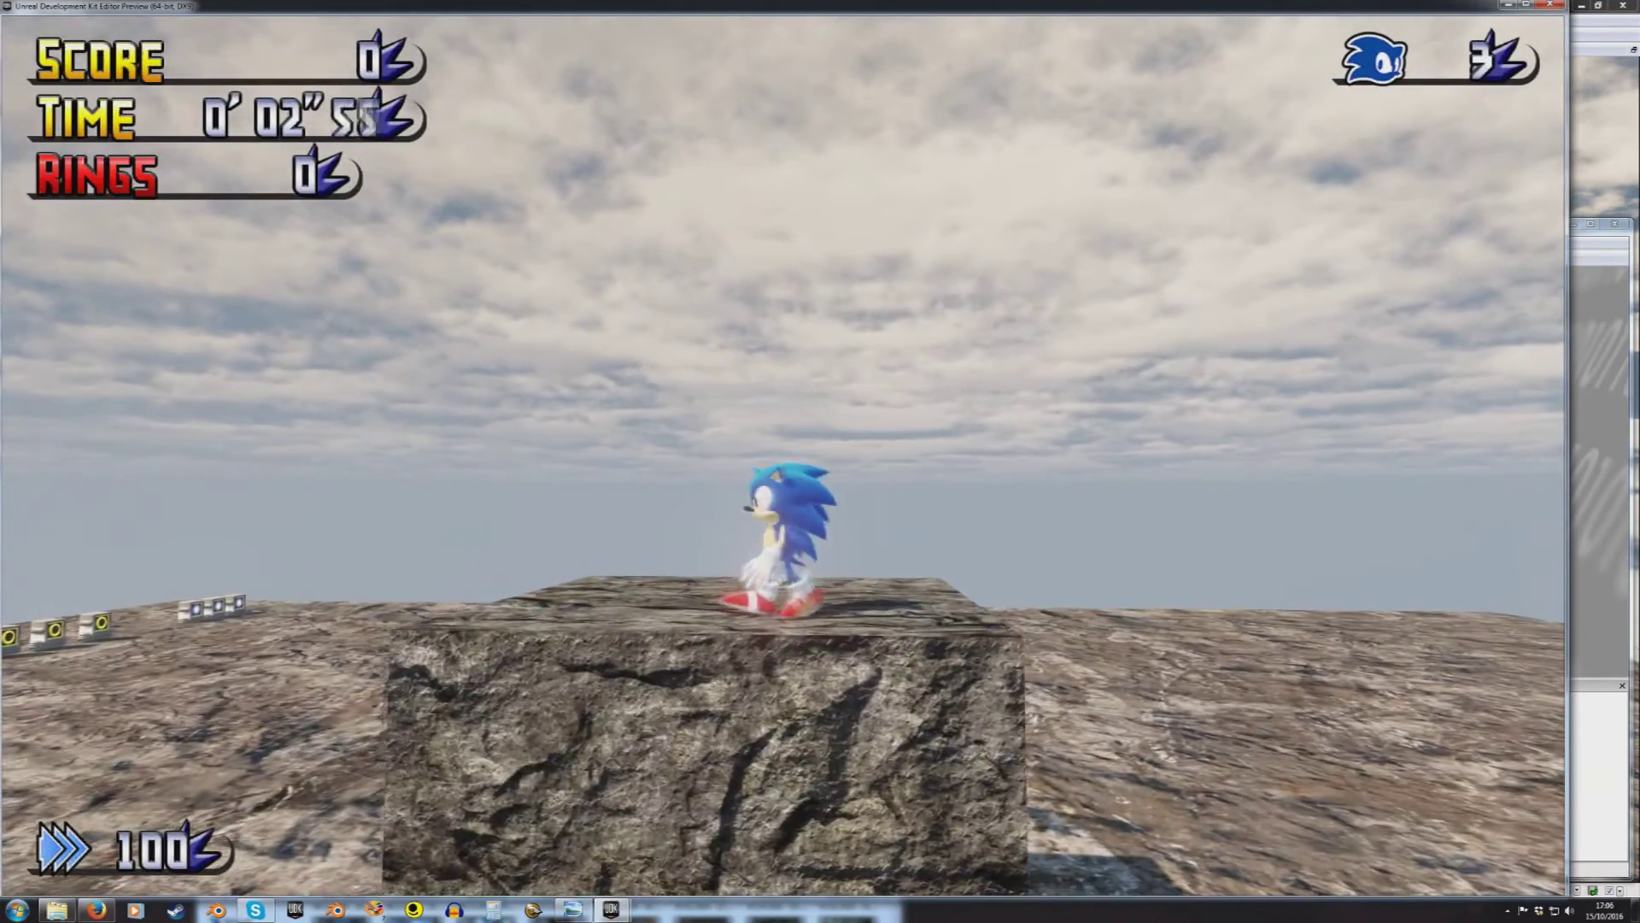
key(d)
key(space)
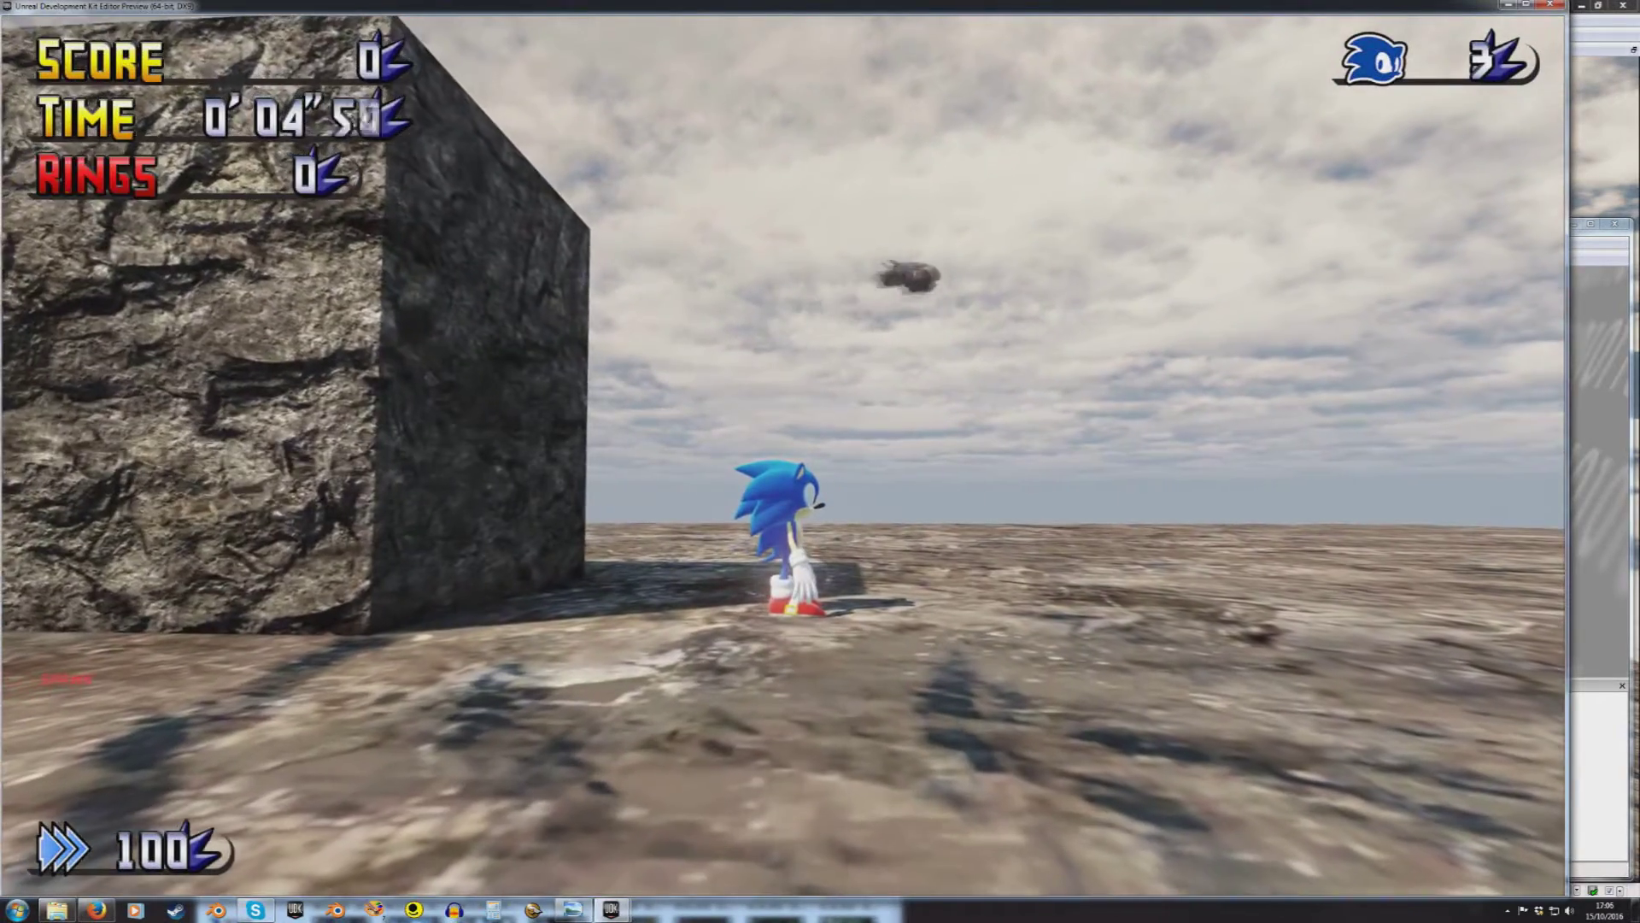
key(w)
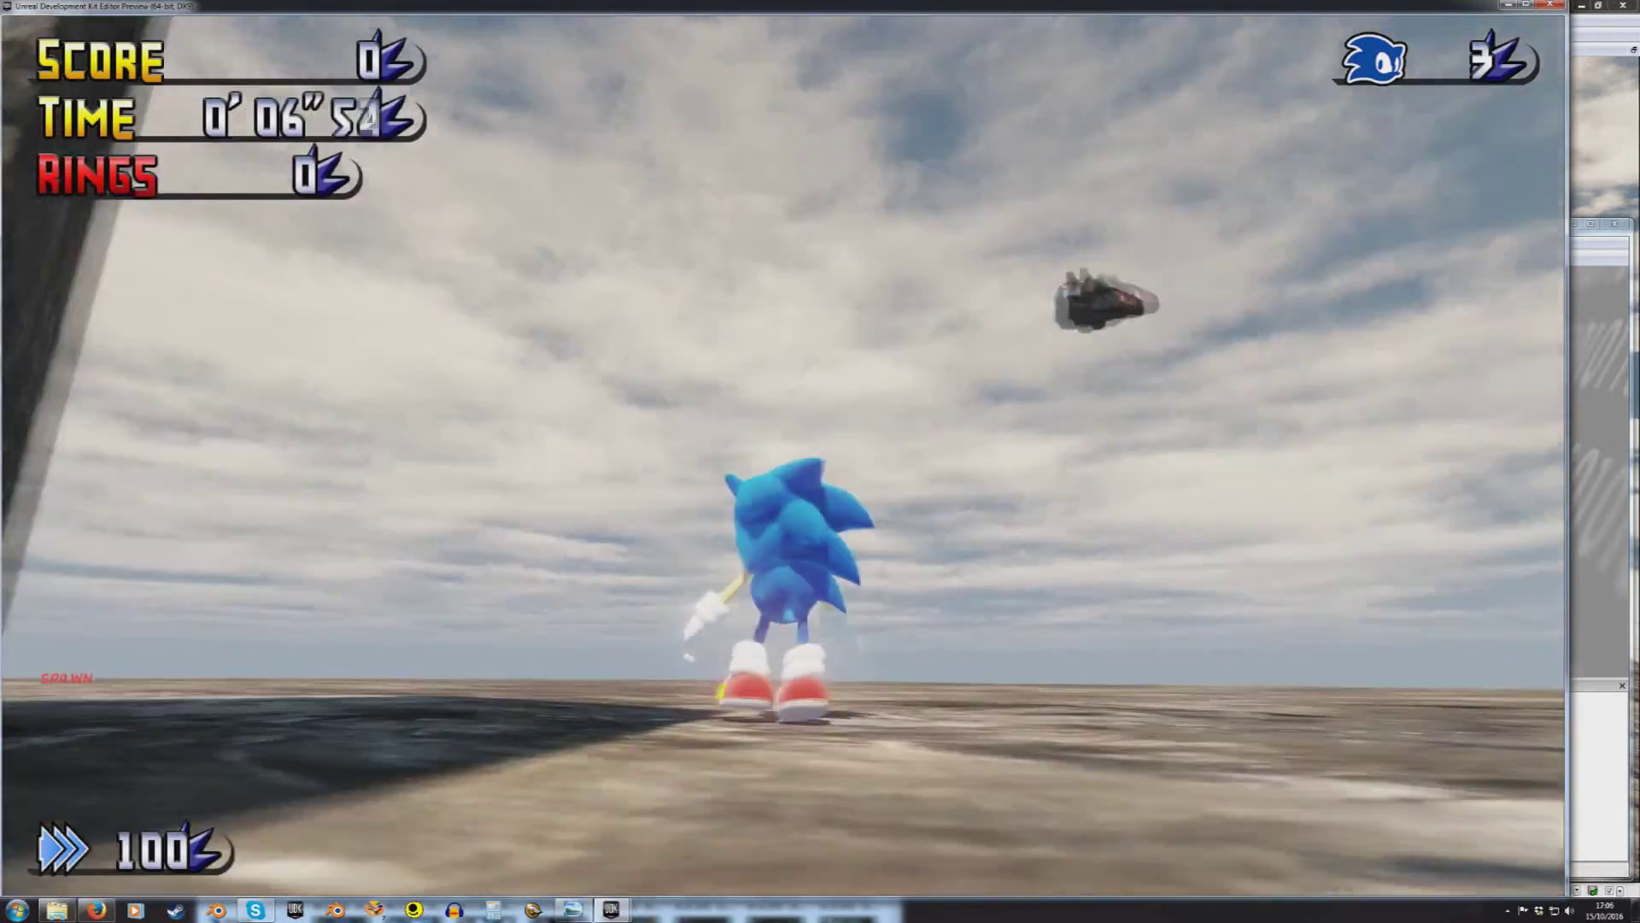
key(a)
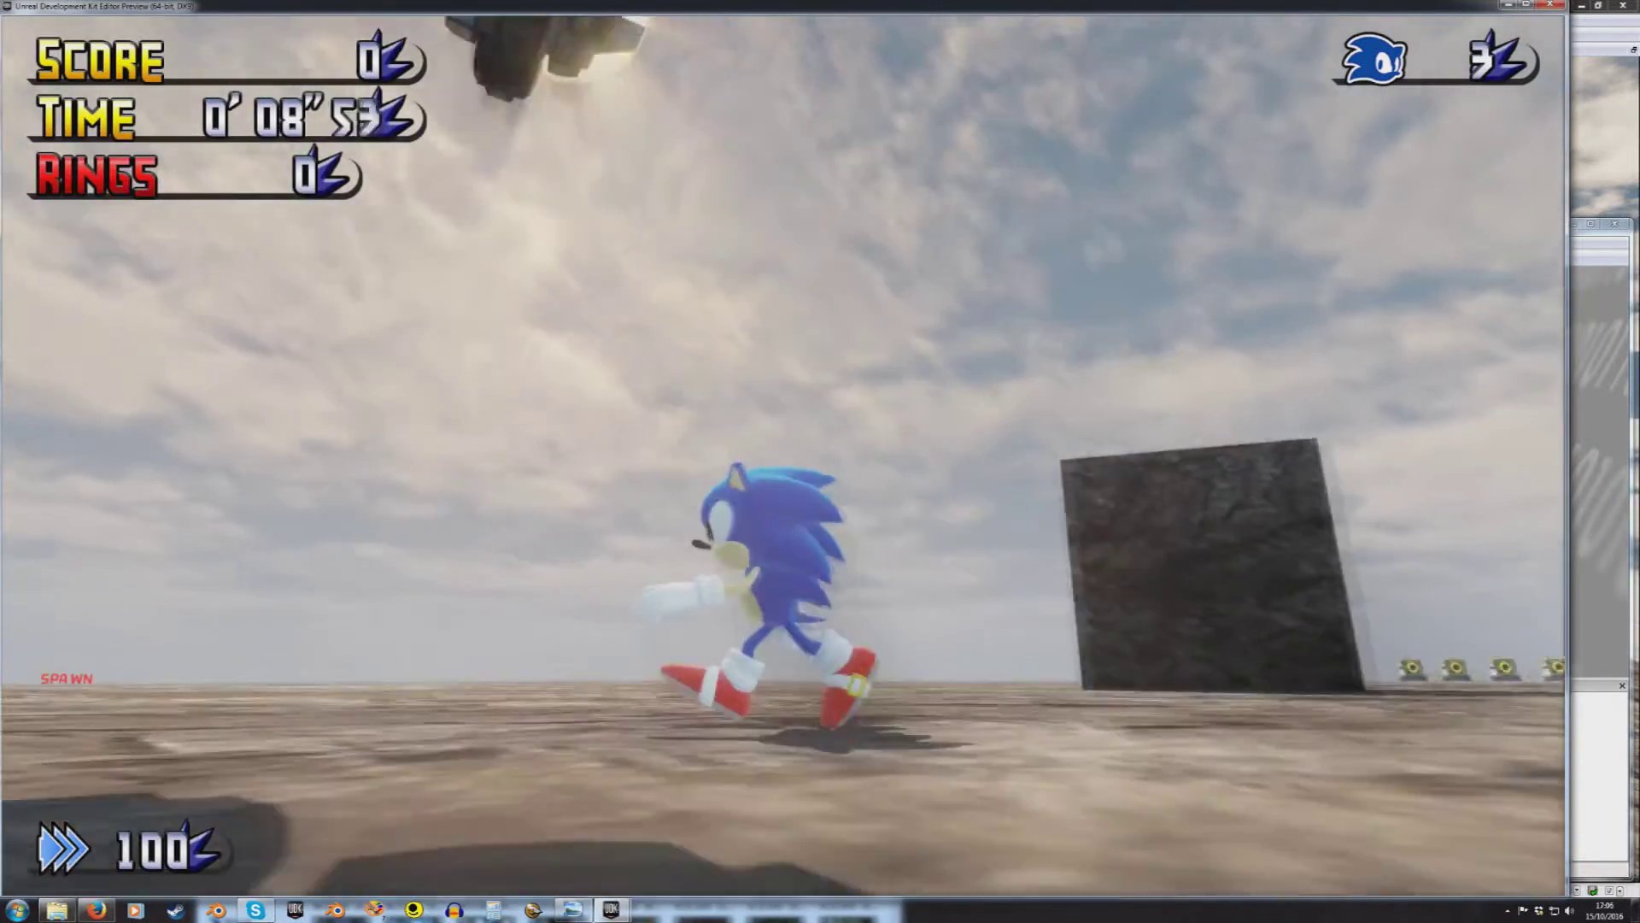
key(w)
key(Escape)
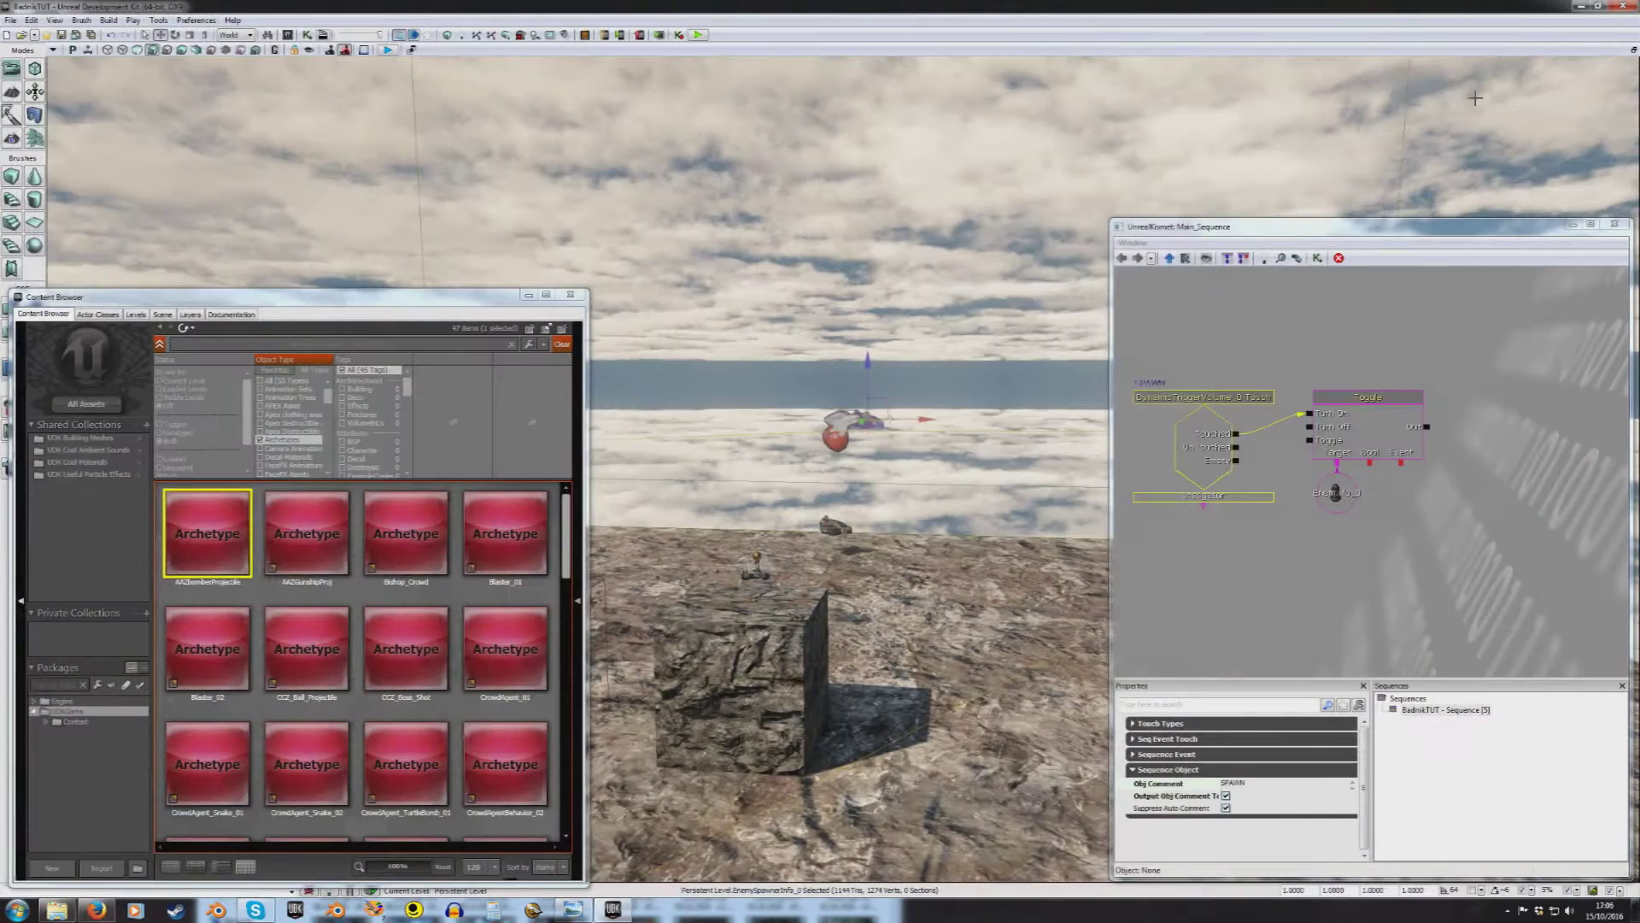
Step: Position the builder brush on the ground beside the stone block and create a DynamicTriggerVolume from it
drag(1214, 353, 1239, 513)
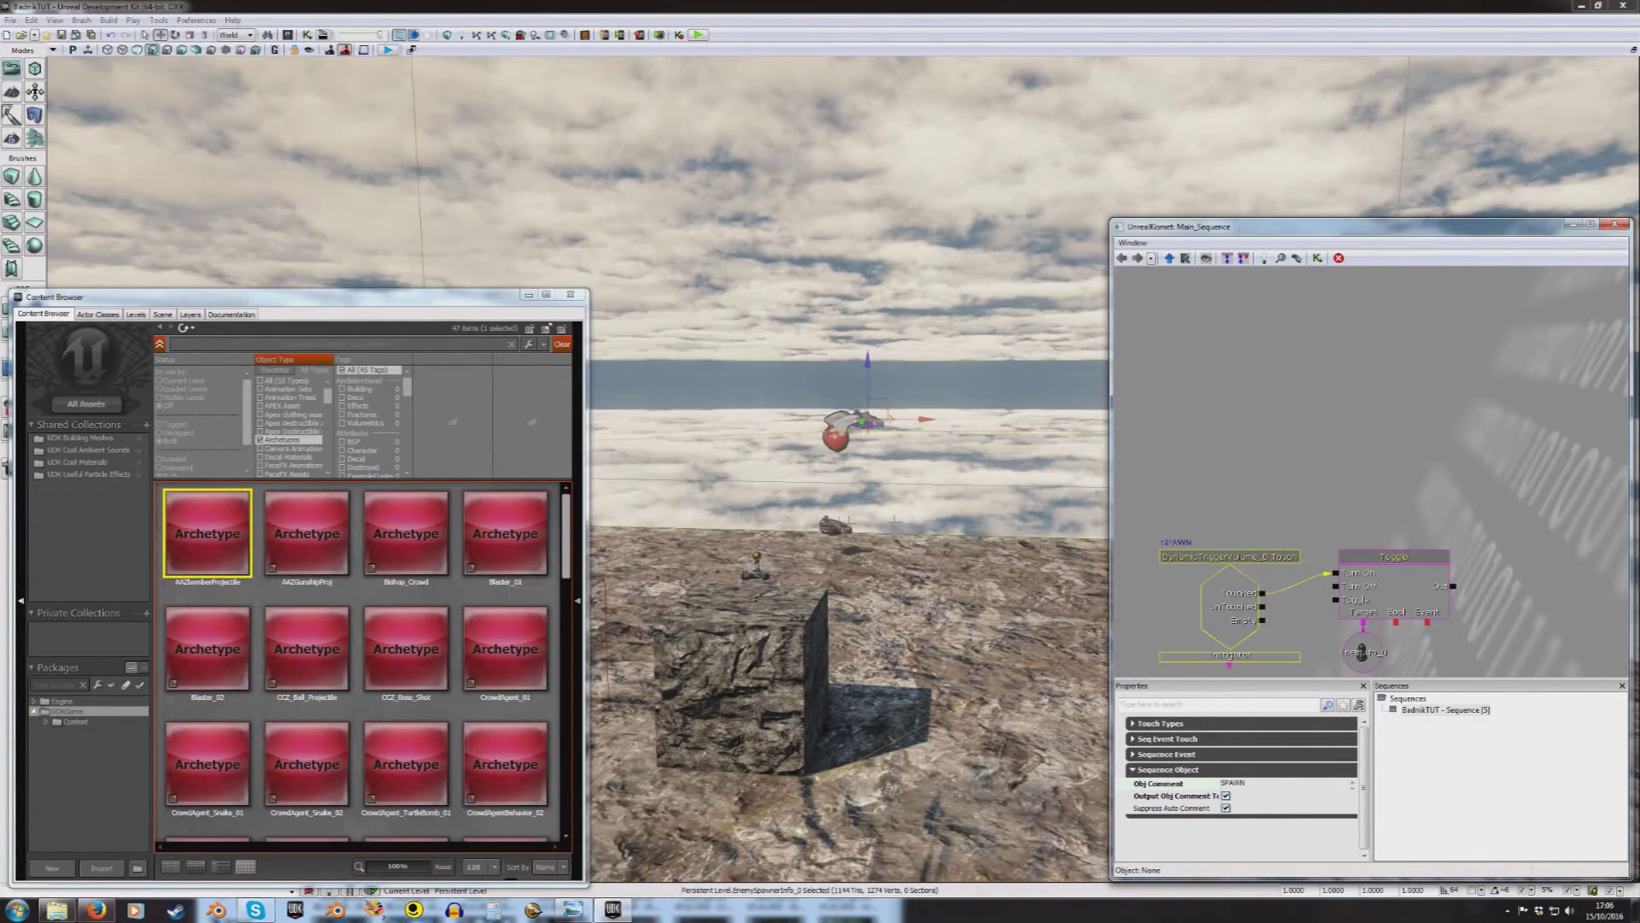
mouse_move(924, 488)
right_down()
mouse_move(884, 505)
mouse_move(889, 432)
right_up()
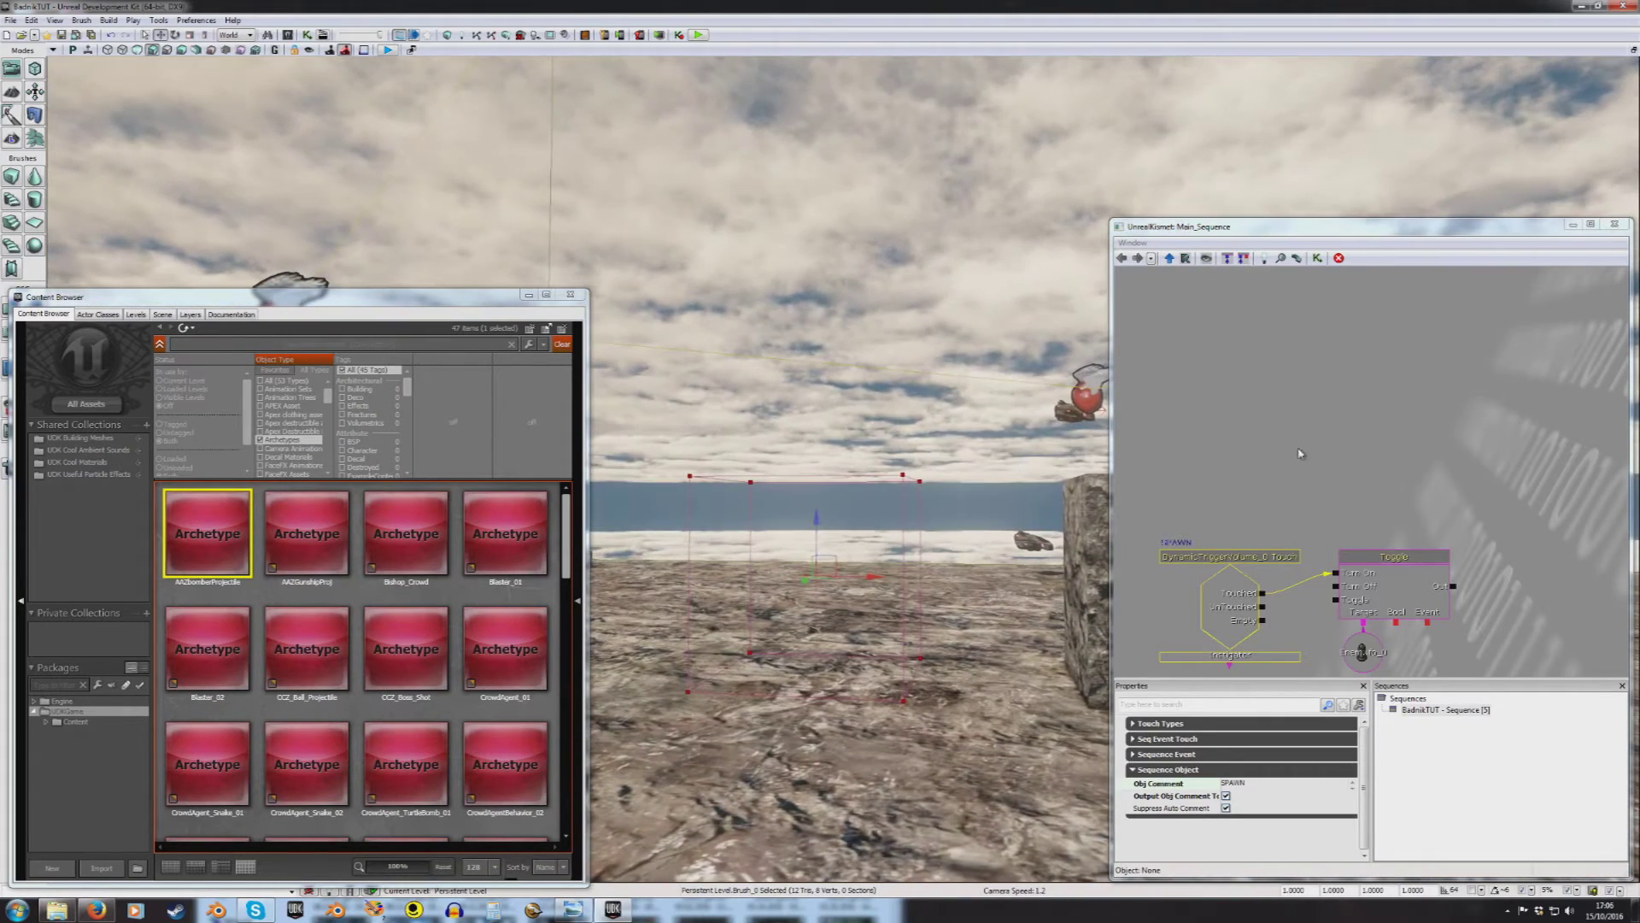
right_drag(854, 462, 884, 501)
right_drag(1012, 563, 952, 562)
drag(782, 601, 782, 542)
mouse_move(941, 680)
right_down()
mouse_move(940, 658)
mouse_move(914, 675)
mouse_move(910, 709)
mouse_move(927, 653)
right_up()
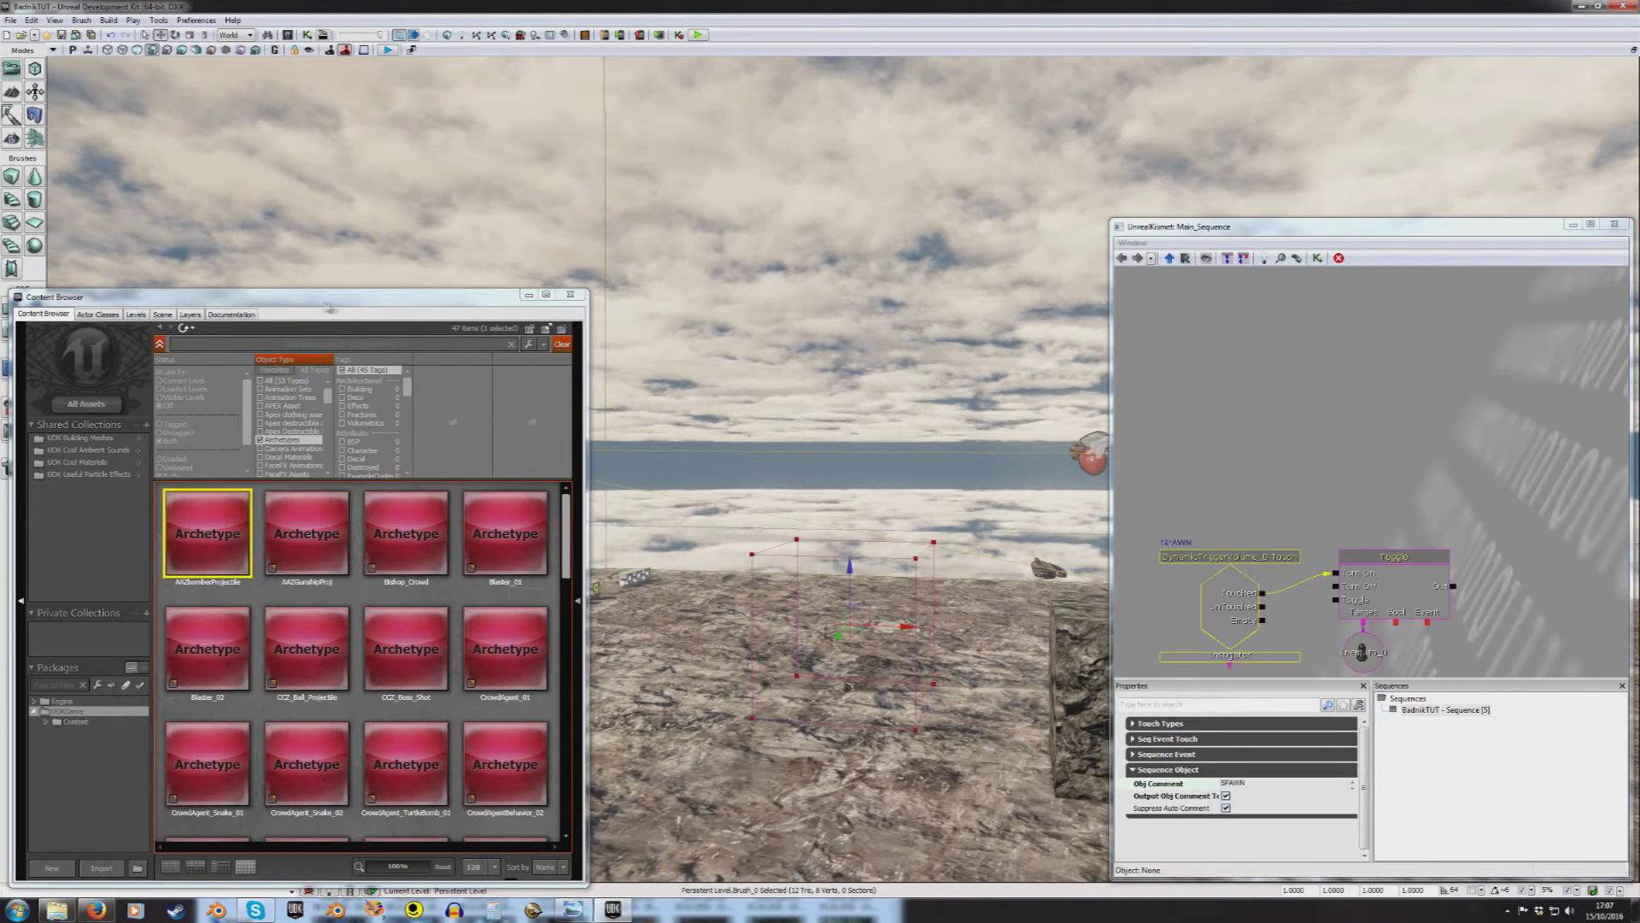
click(529, 294)
click(35, 369)
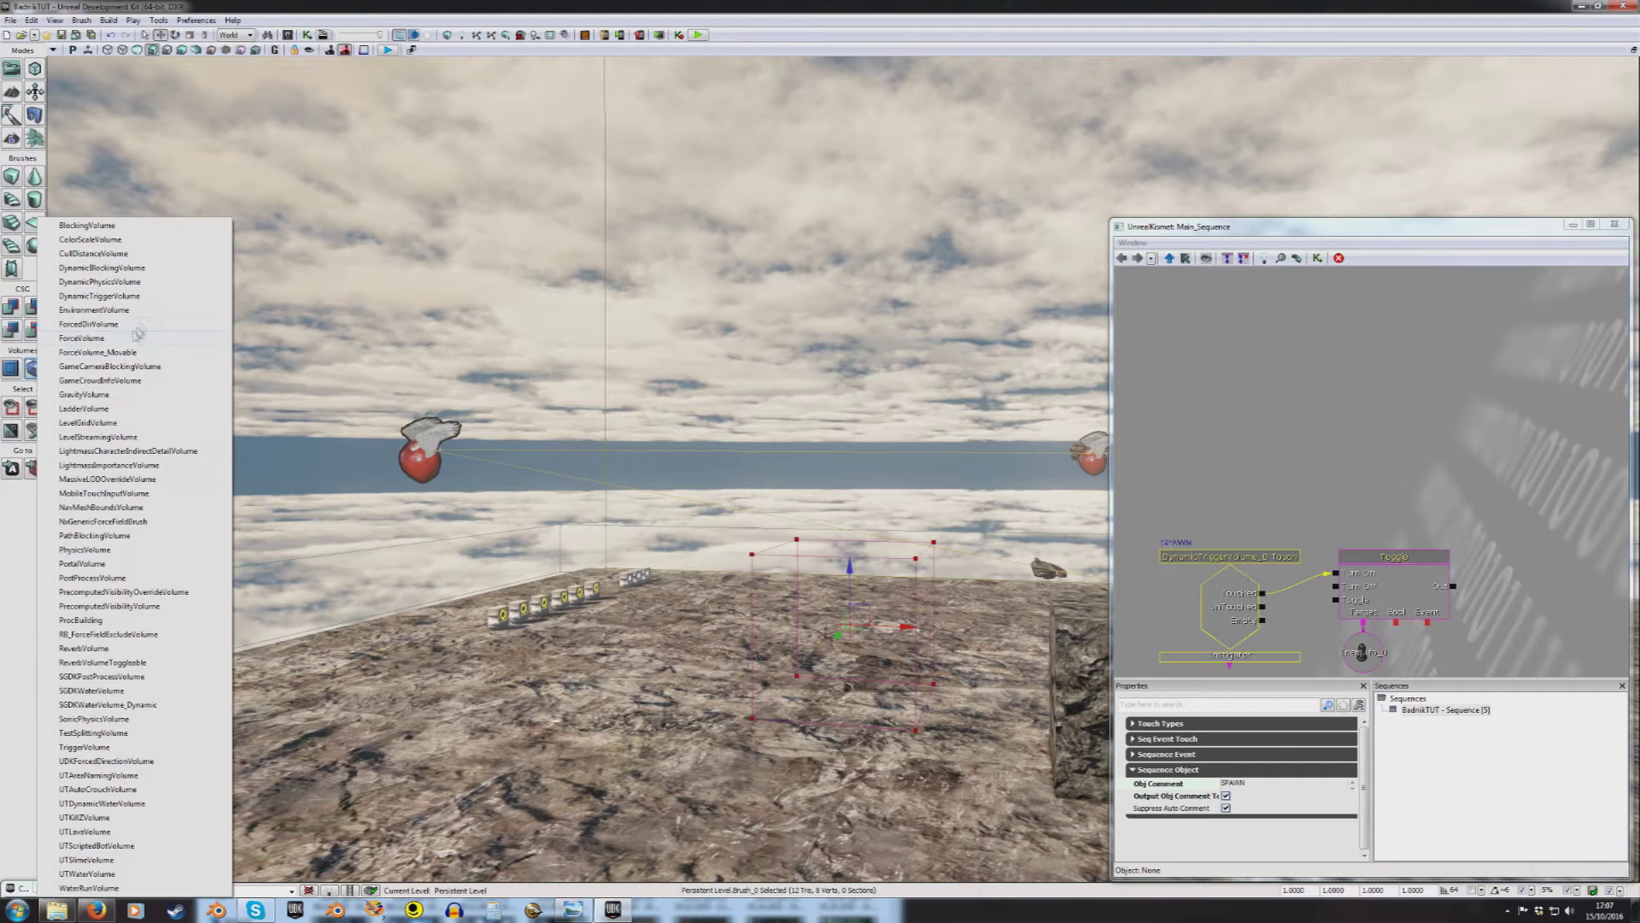
click(143, 296)
Step: Move the builder brush off the new trigger volume and set the volume's Physics to PHYS_Interpolating
drag(907, 625, 622, 608)
double_click(816, 561)
drag(752, 205, 428, 346)
click(340, 447)
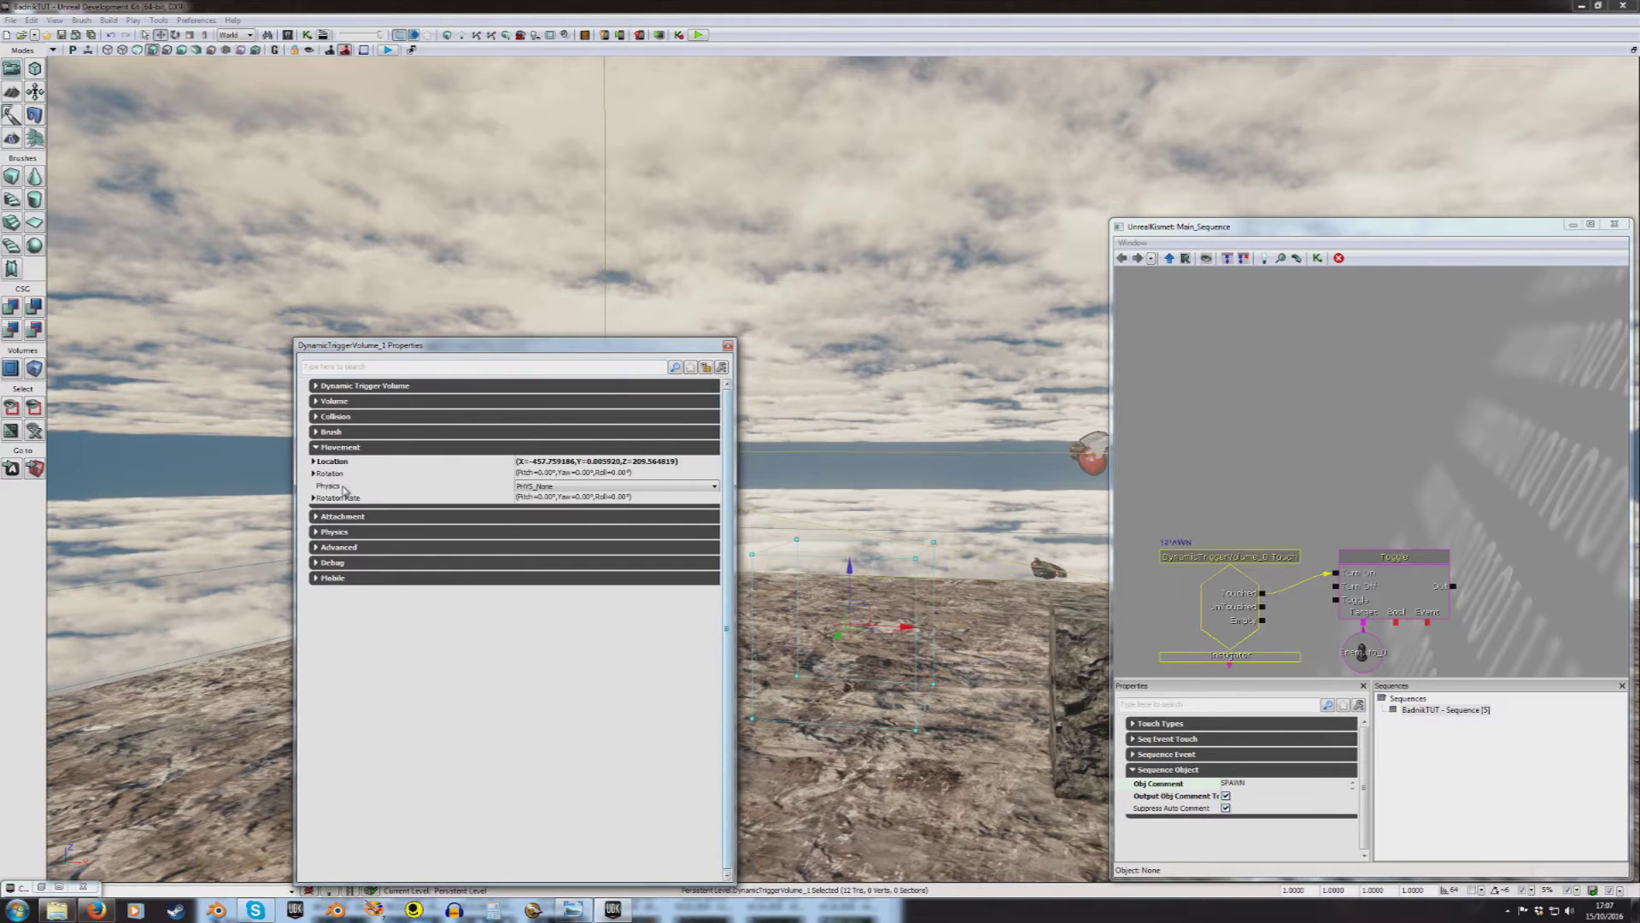
click(553, 485)
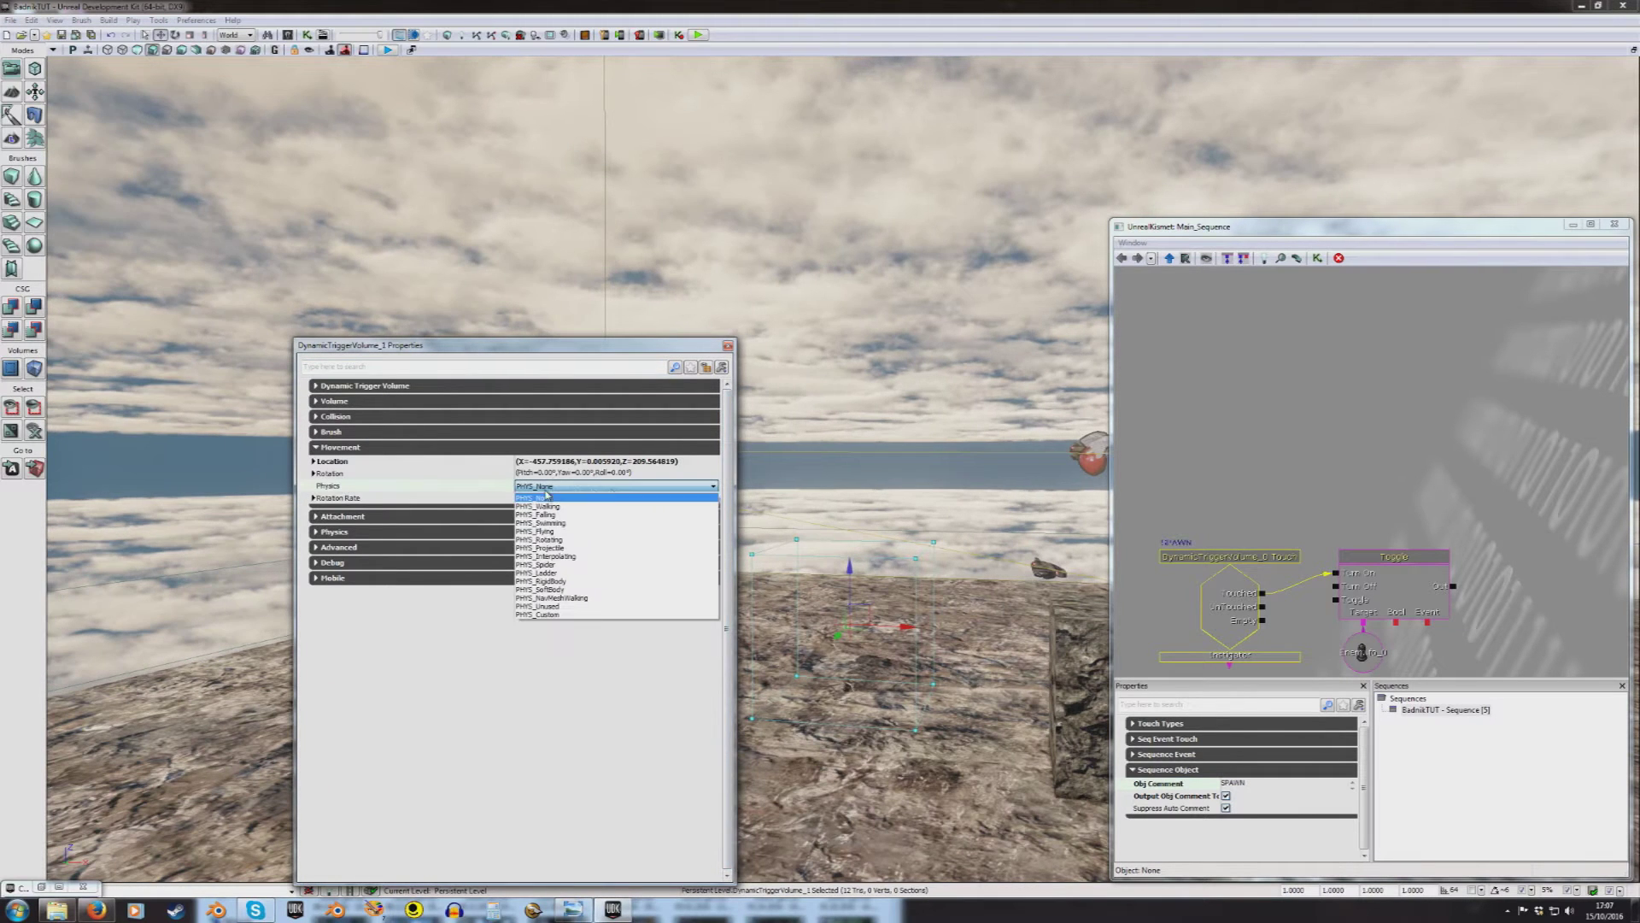
click(572, 557)
click(338, 447)
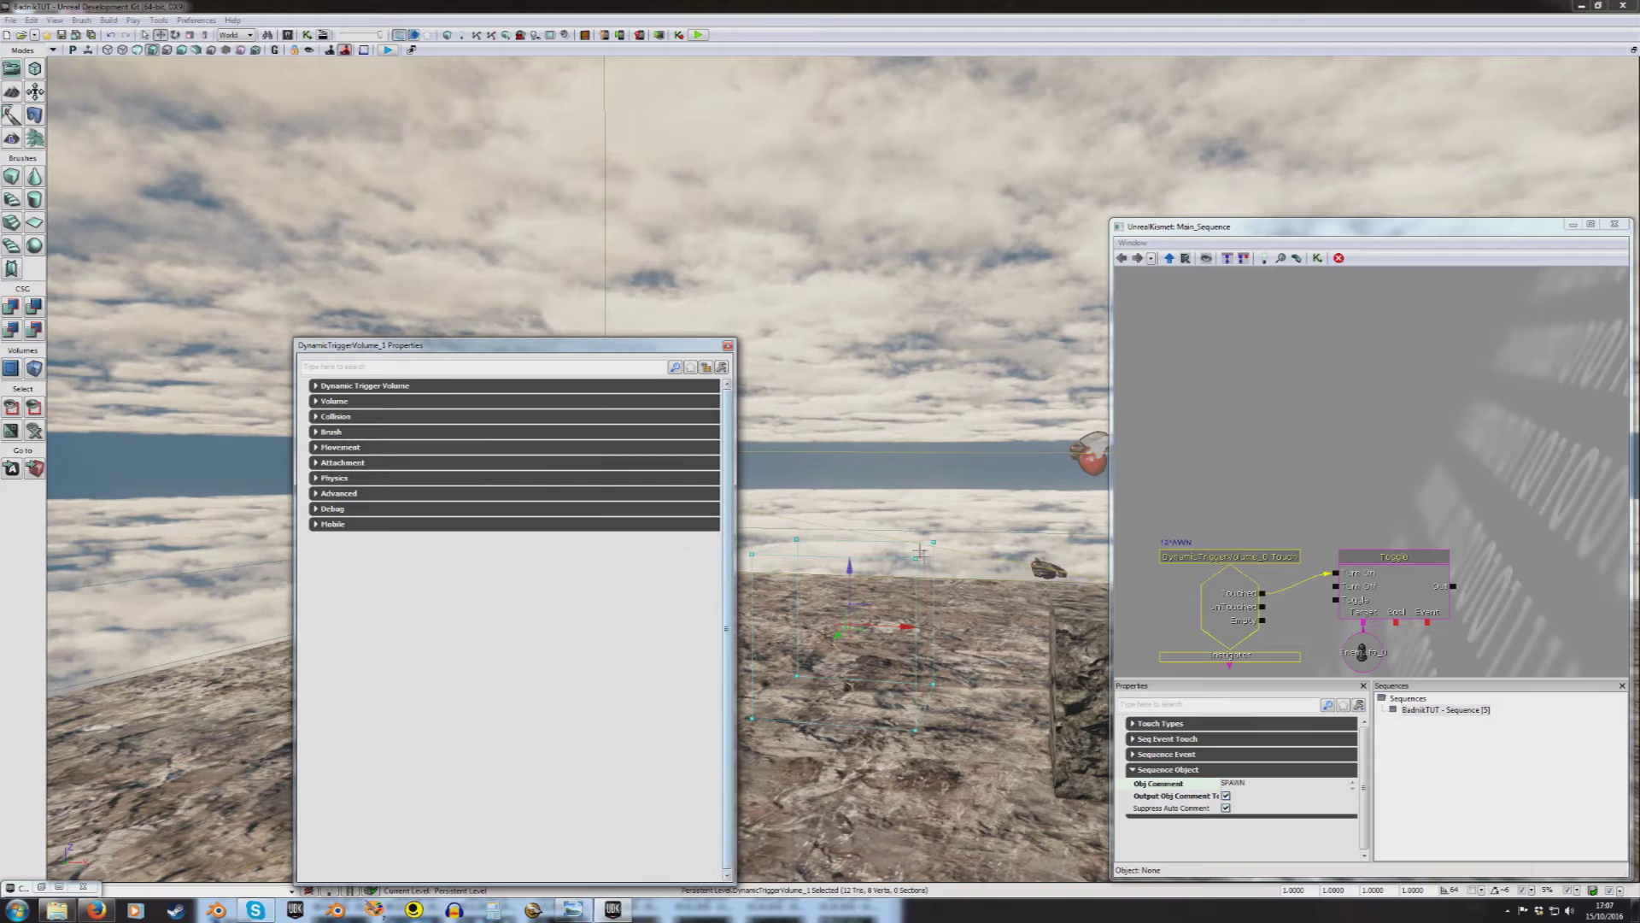
click(728, 346)
Step: Scale the new trigger volume to 3 in X, 3 in Y and 5 in Z
right_drag(728, 358, 730, 343)
text(5)
key(Return)
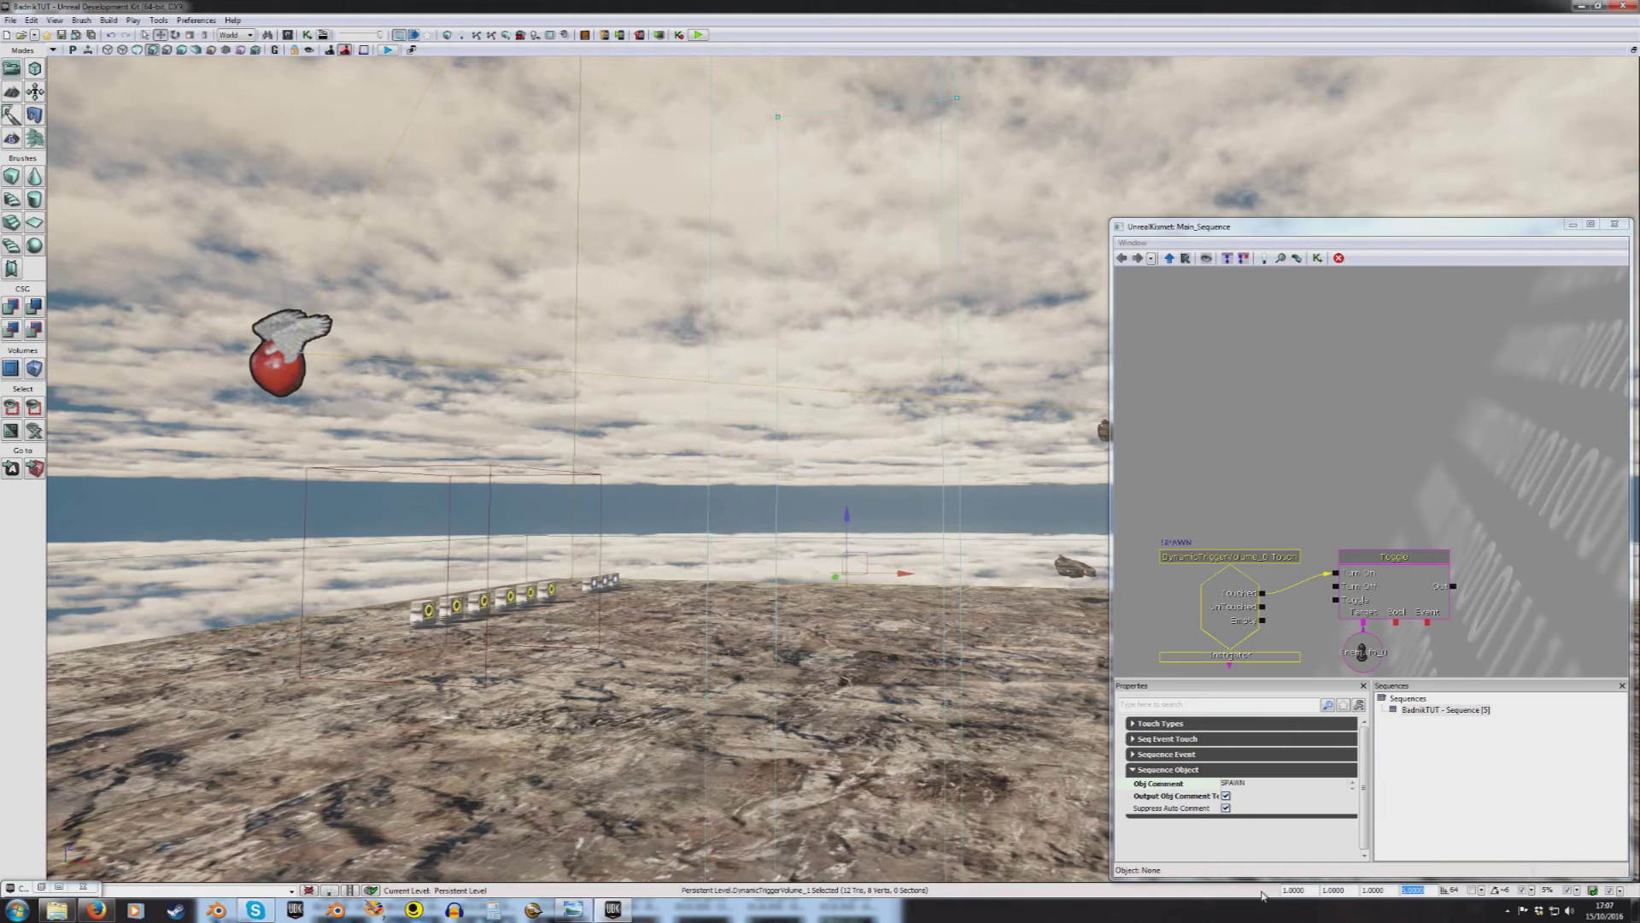
text(3)
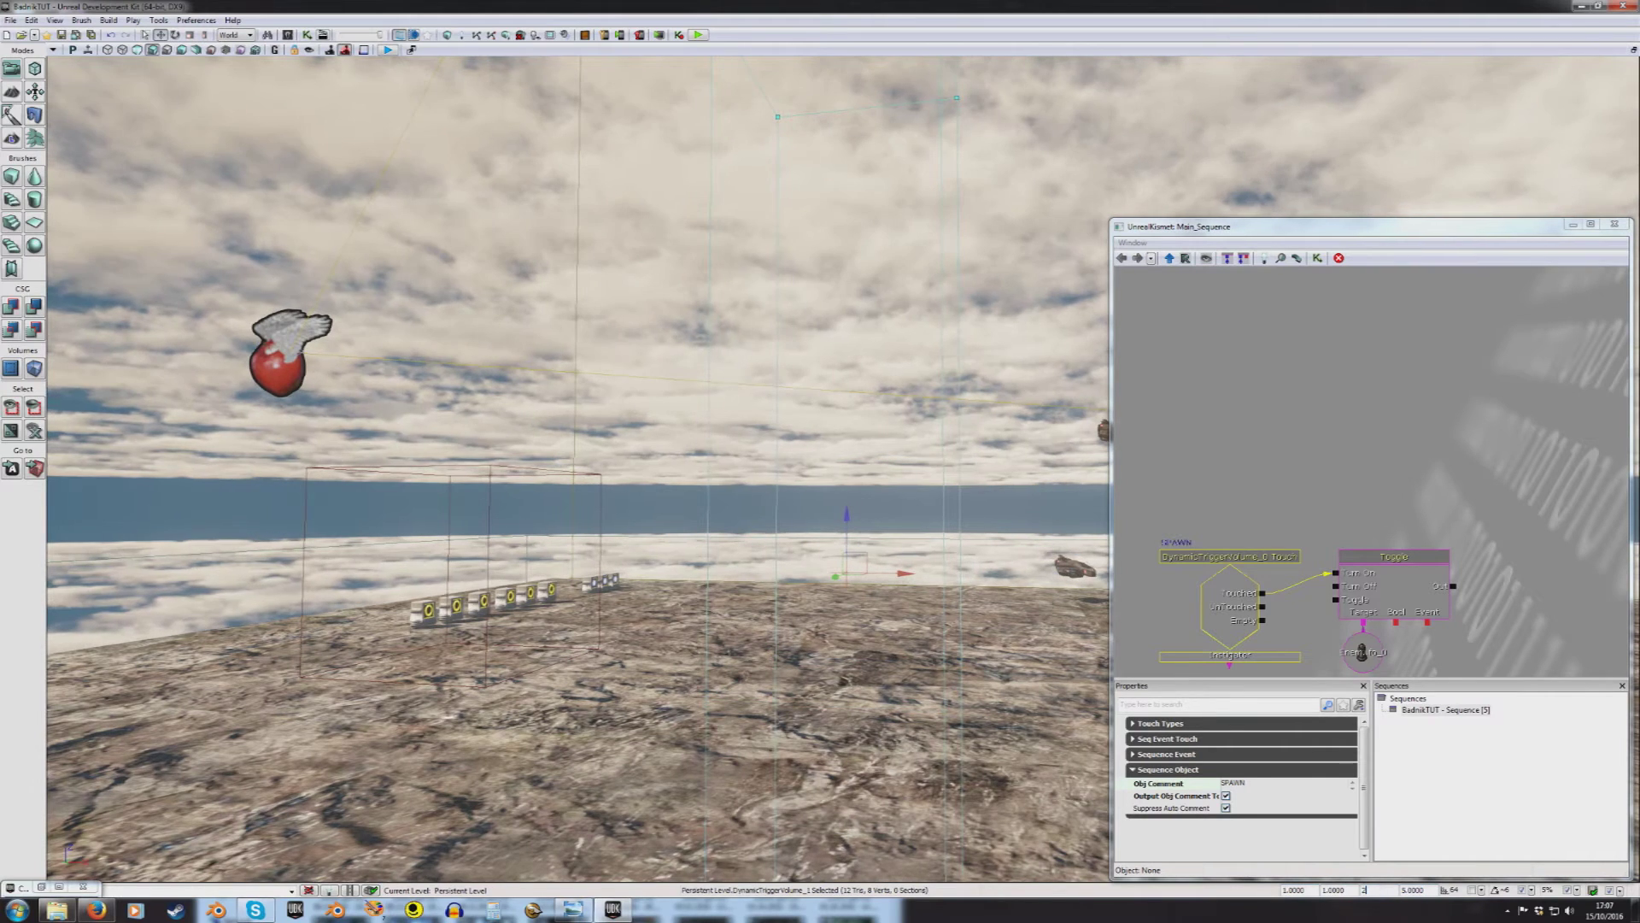
drag(1347, 891, 1317, 894)
text(2)
key(Return)
mouse_move(769, 444)
right_down()
mouse_move(734, 445)
mouse_move(752, 419)
right_up()
right_drag(546, 478, 768, 726)
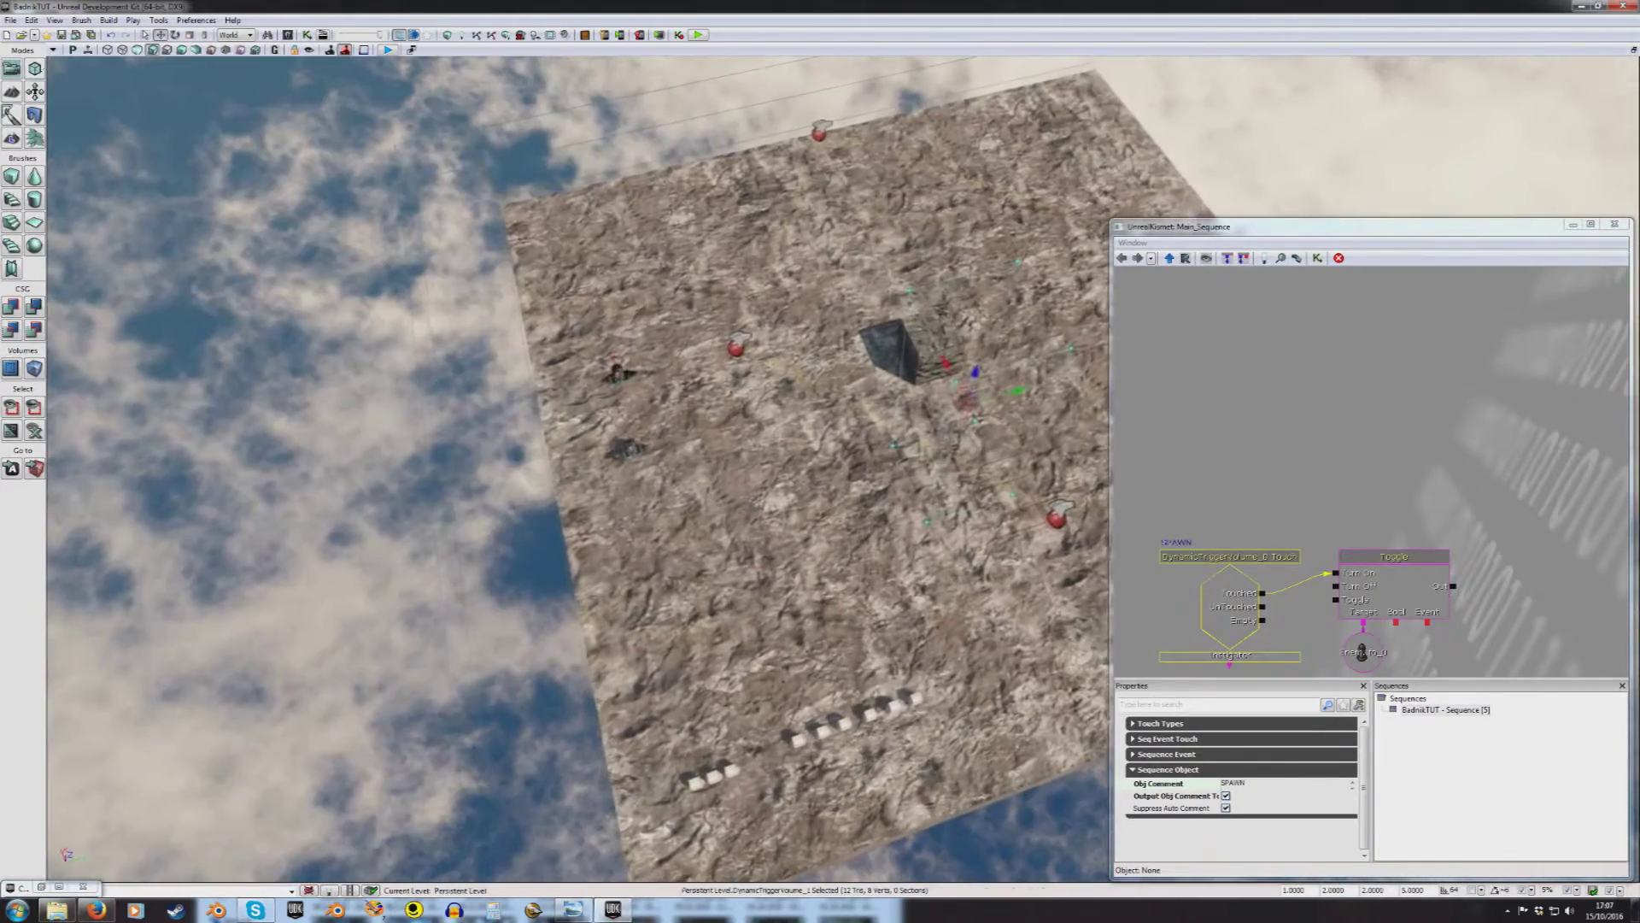
double_click(1385, 890)
text(3)
key(Return)
Step: Move the scaled trigger volume so it surrounds the flying enemy beside the stone block
right_drag(939, 563, 939, 496)
drag(979, 504, 652, 472)
right_drag(652, 472, 656, 325)
drag(729, 413, 728, 338)
drag(1251, 359, 1283, 420)
right_drag(910, 402, 937, 409)
scroll(937, 409, down, 5)
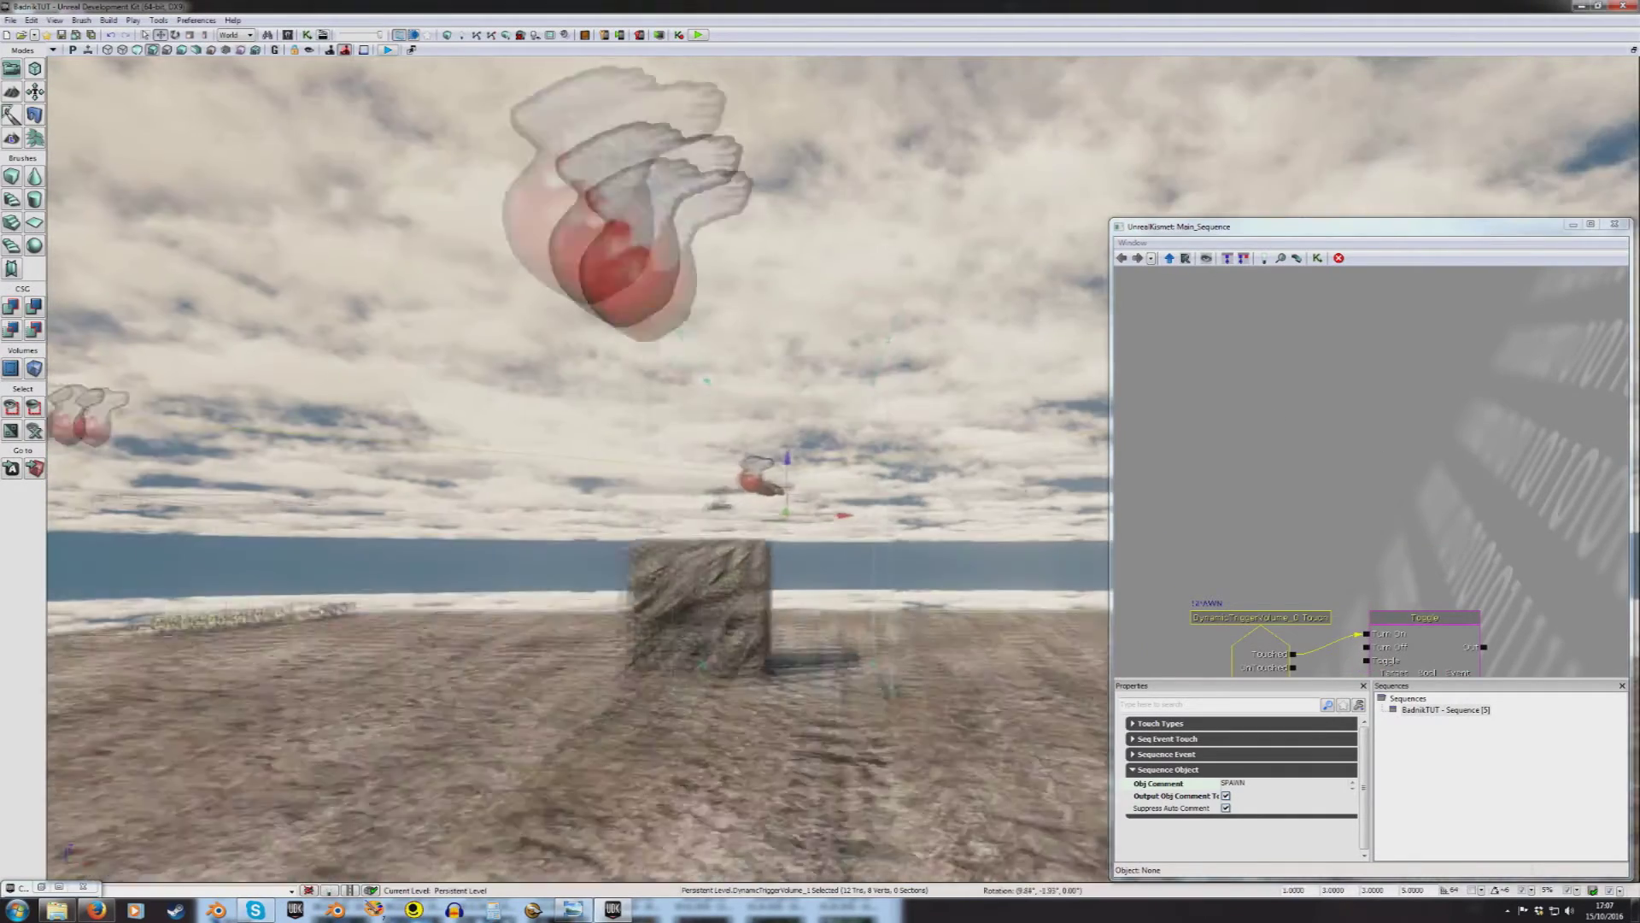
scroll(936, 414, up, 5)
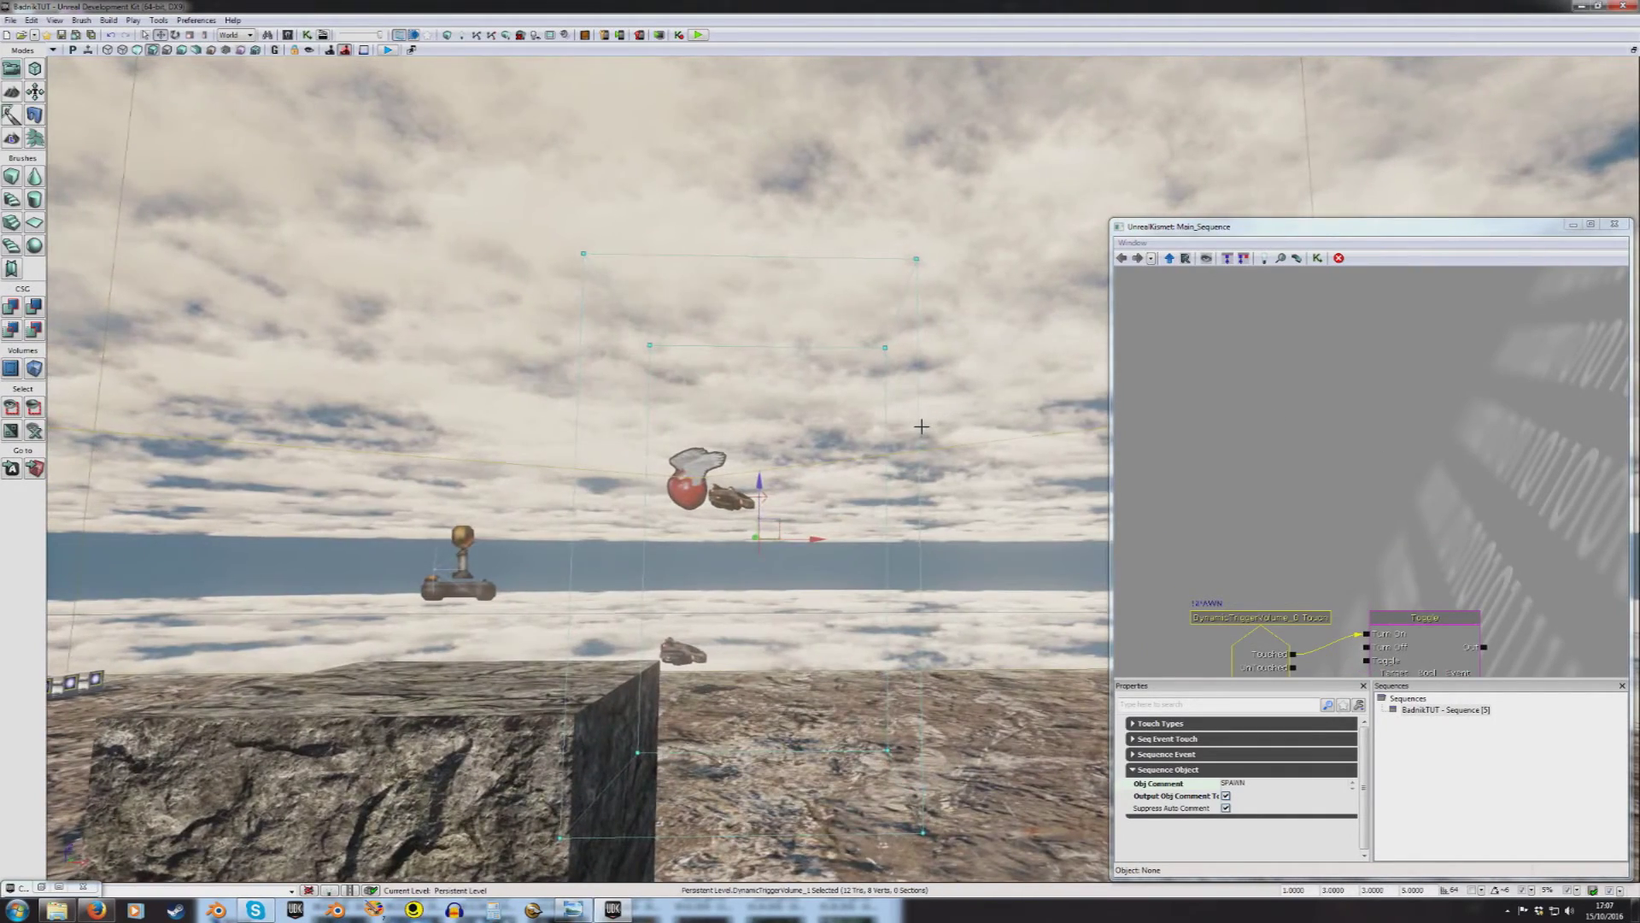
mouse_move(872, 614)
right_down()
mouse_move(897, 613)
mouse_move(871, 613)
right_up()
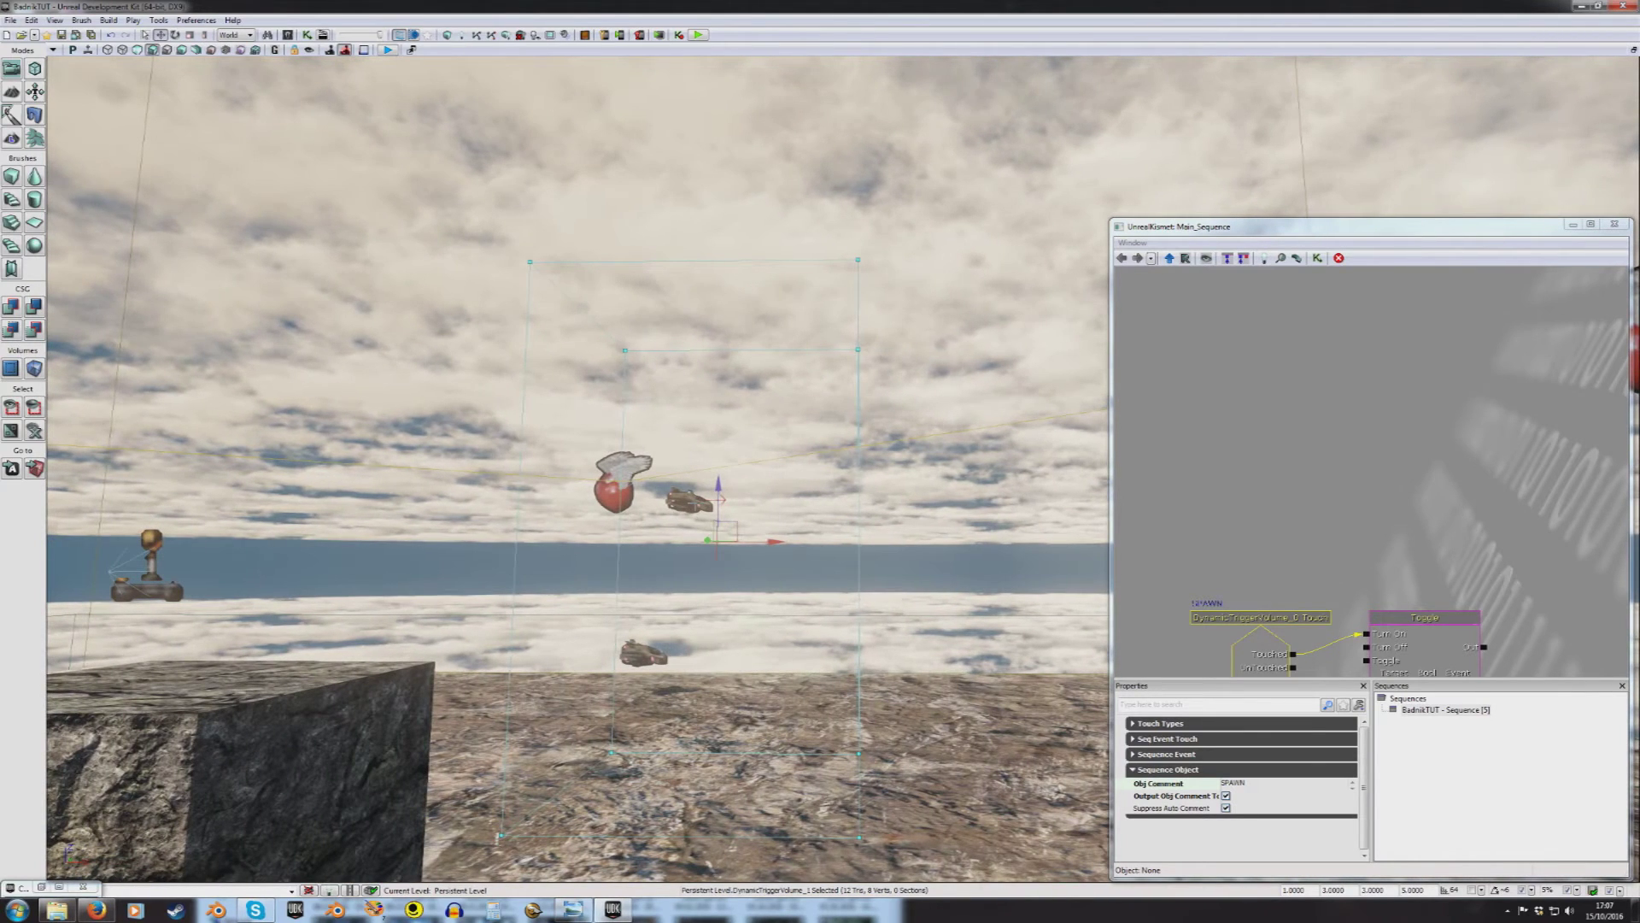
Step: Examine the flying spawner's Enemy Spawn event and its Spawned Enemy variable in the Kismet sequence
drag(1242, 402, 1231, 437)
drag(1287, 502, 1259, 379)
drag(1282, 538, 1306, 622)
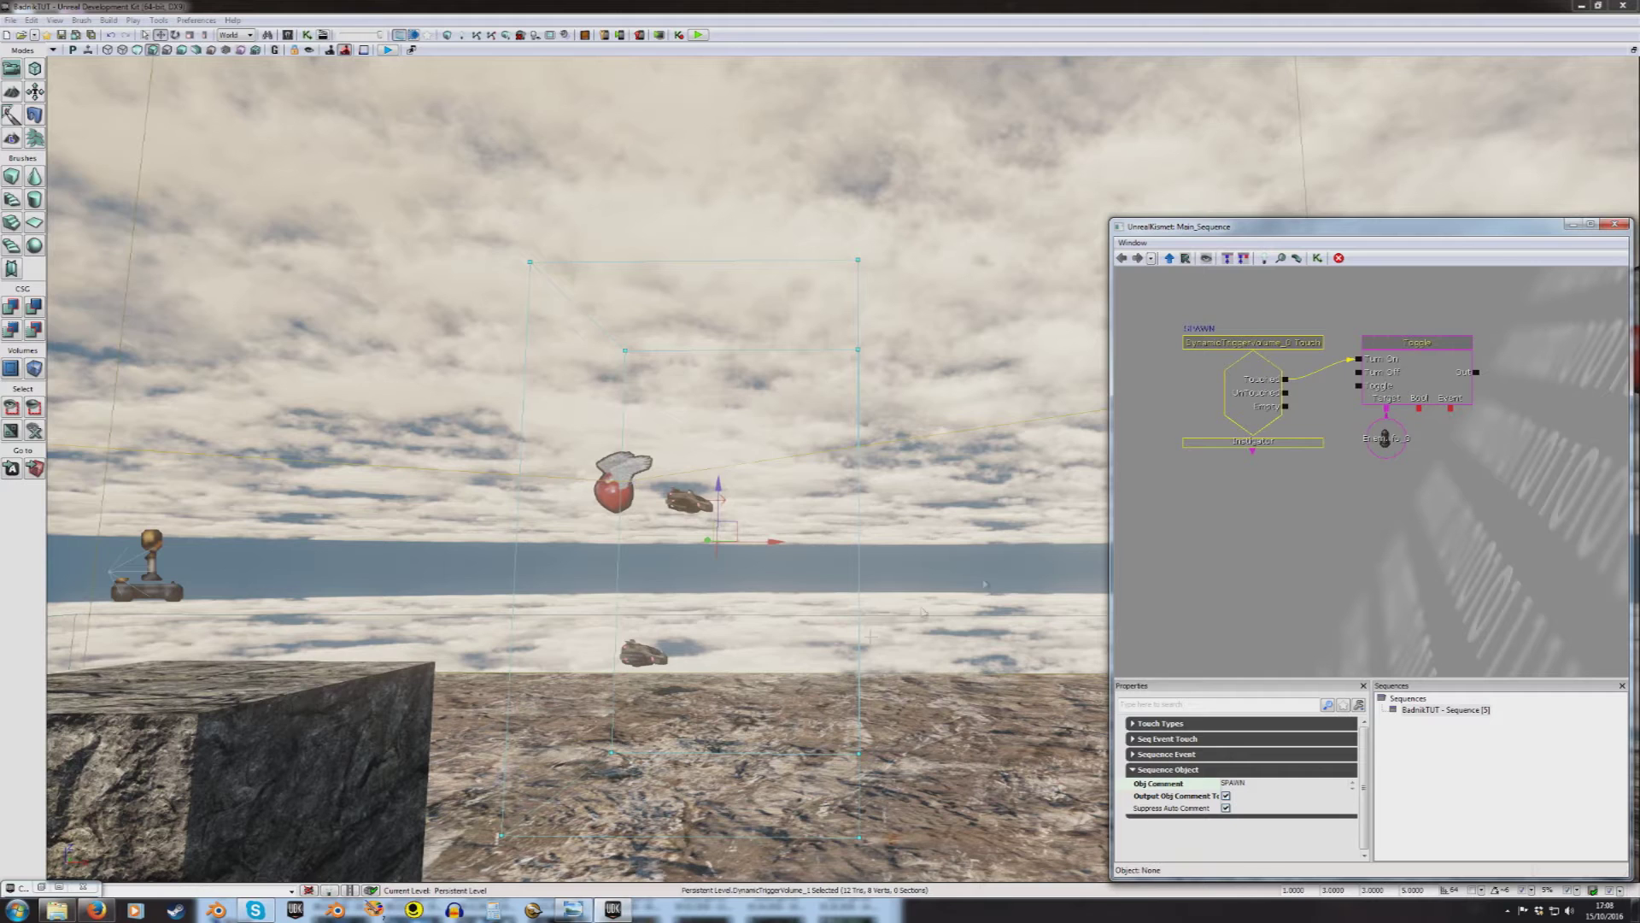
drag(1255, 529, 1276, 462)
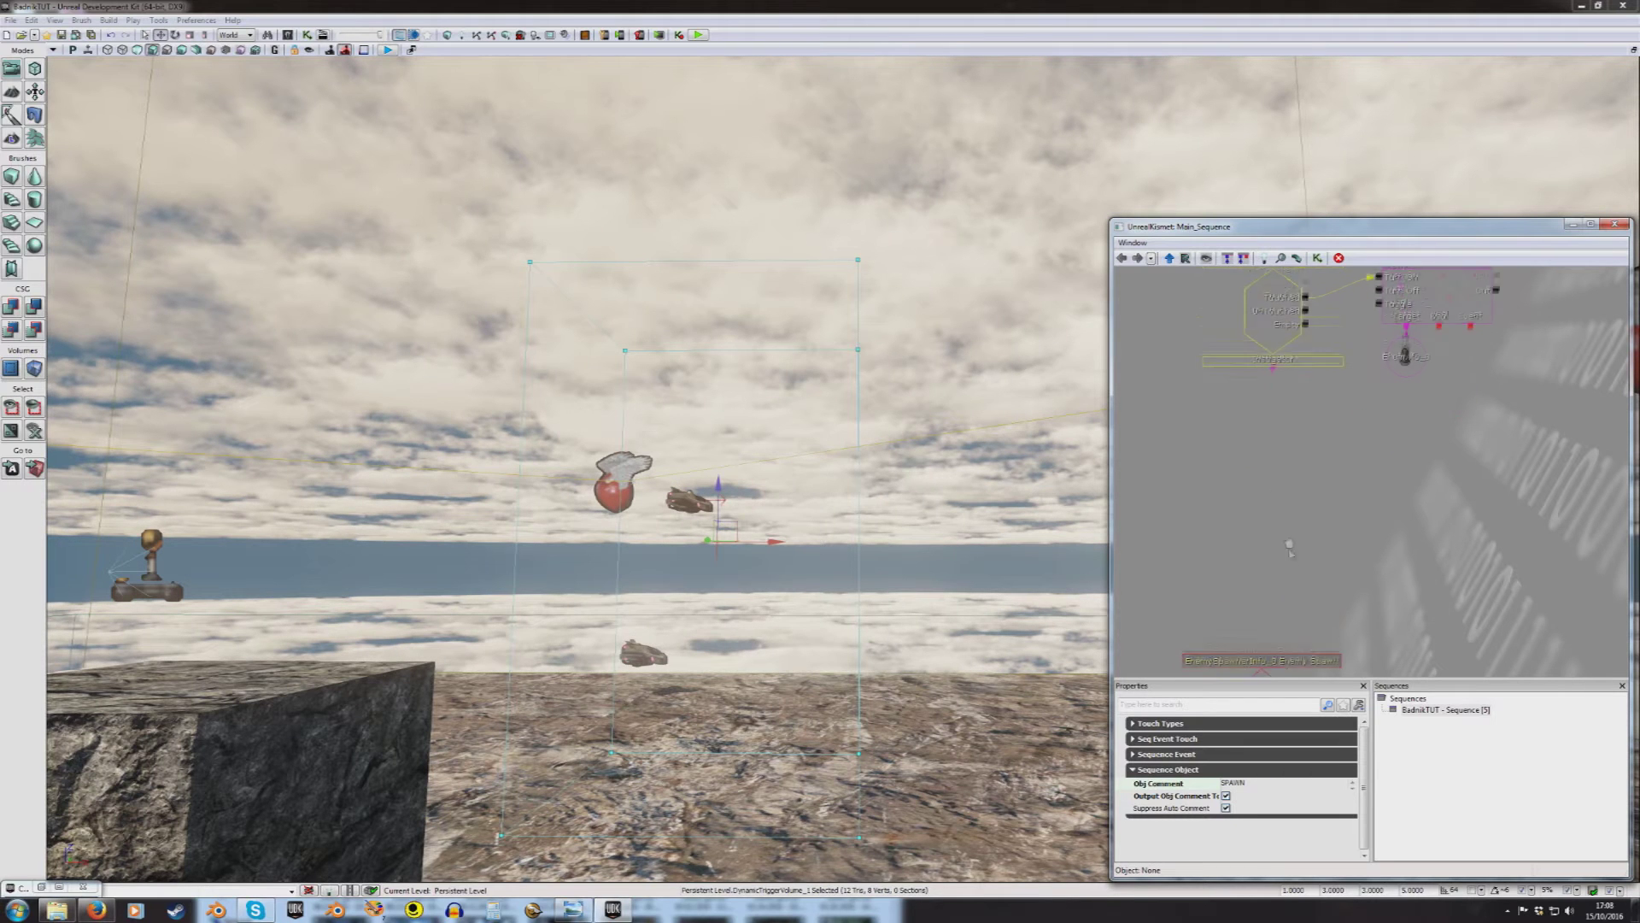
drag(1291, 552, 1231, 402)
click(1226, 504)
drag(1310, 549, 1330, 488)
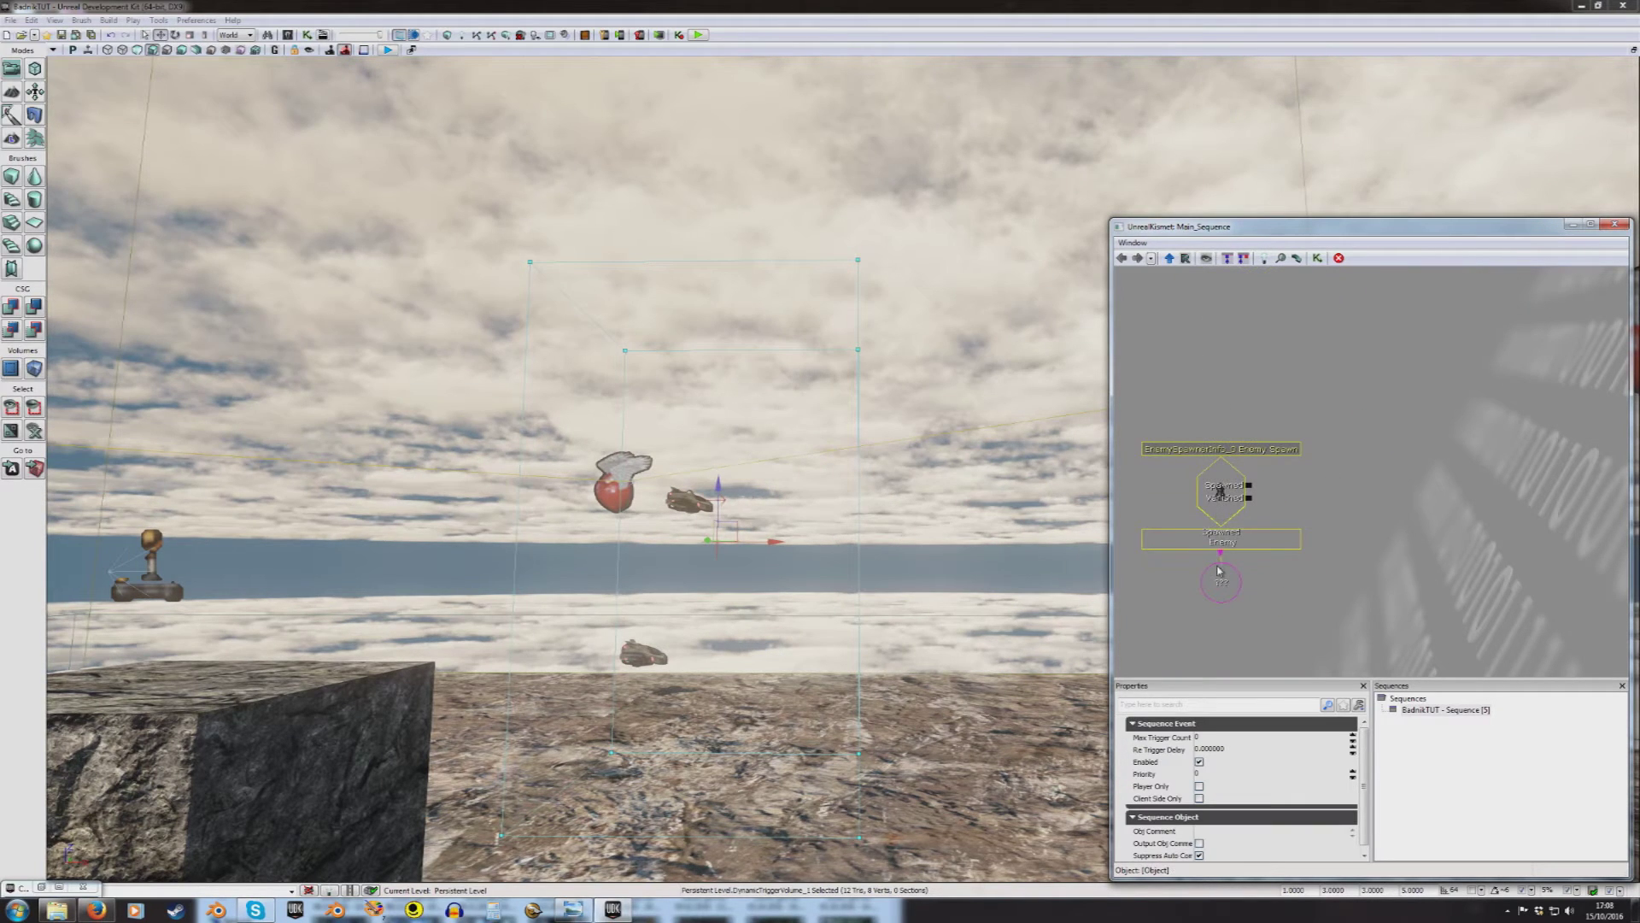
drag(1254, 333, 1273, 432)
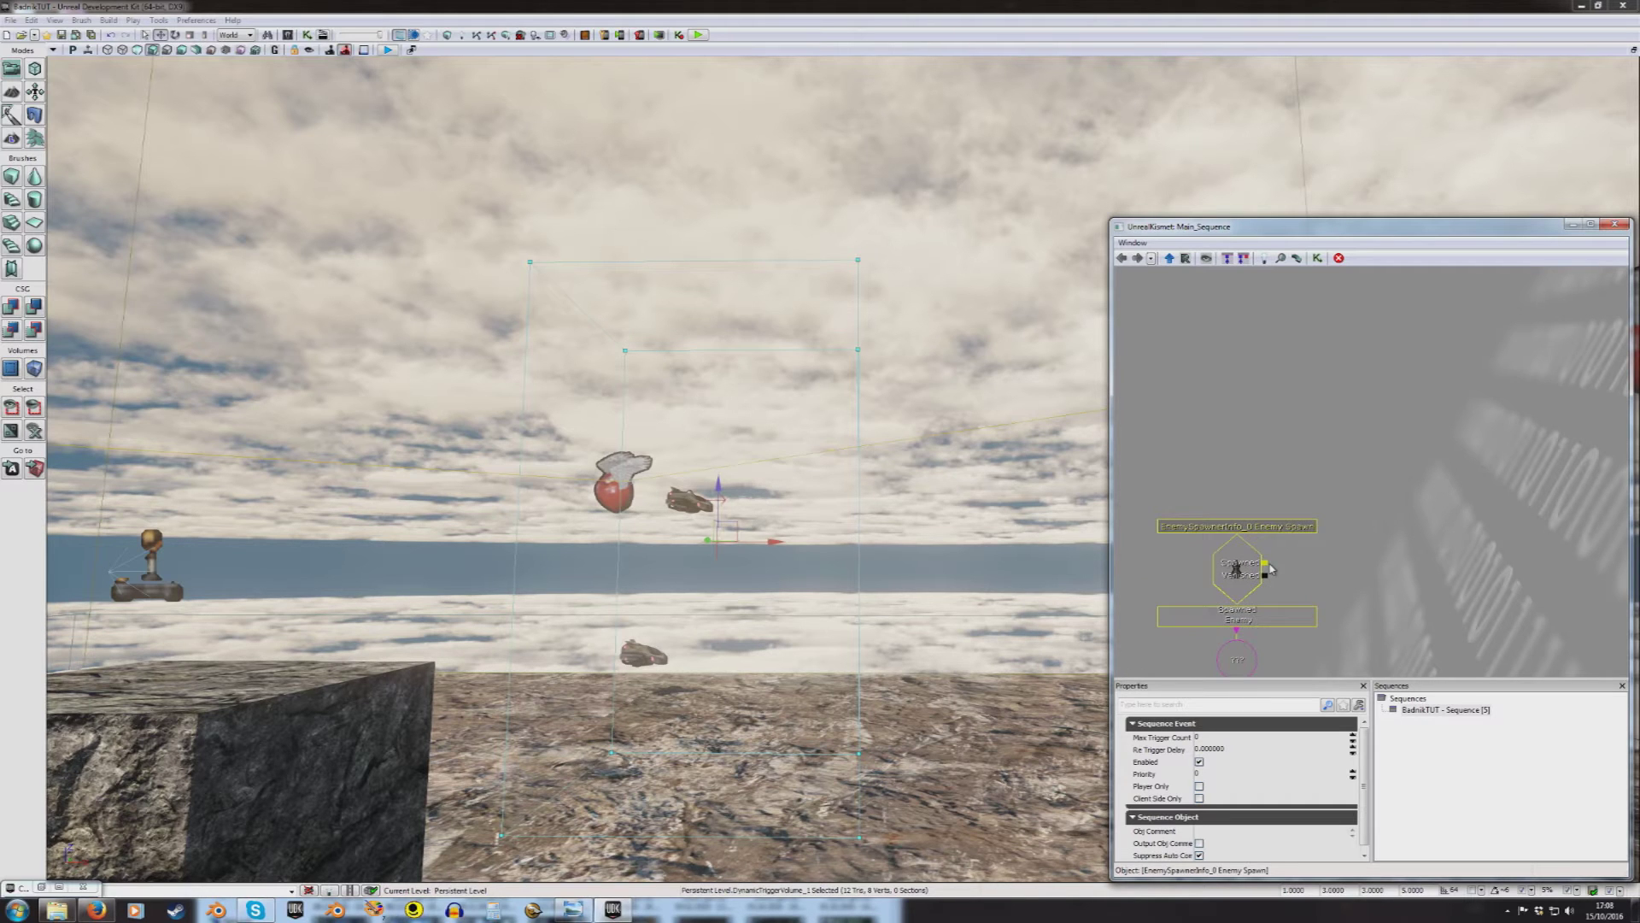
drag(1271, 568, 1224, 555)
Step: Add an Attach to Actor action beside the Enemy Spawn event and connect the event's Spawned output to its input
right_click(1329, 544)
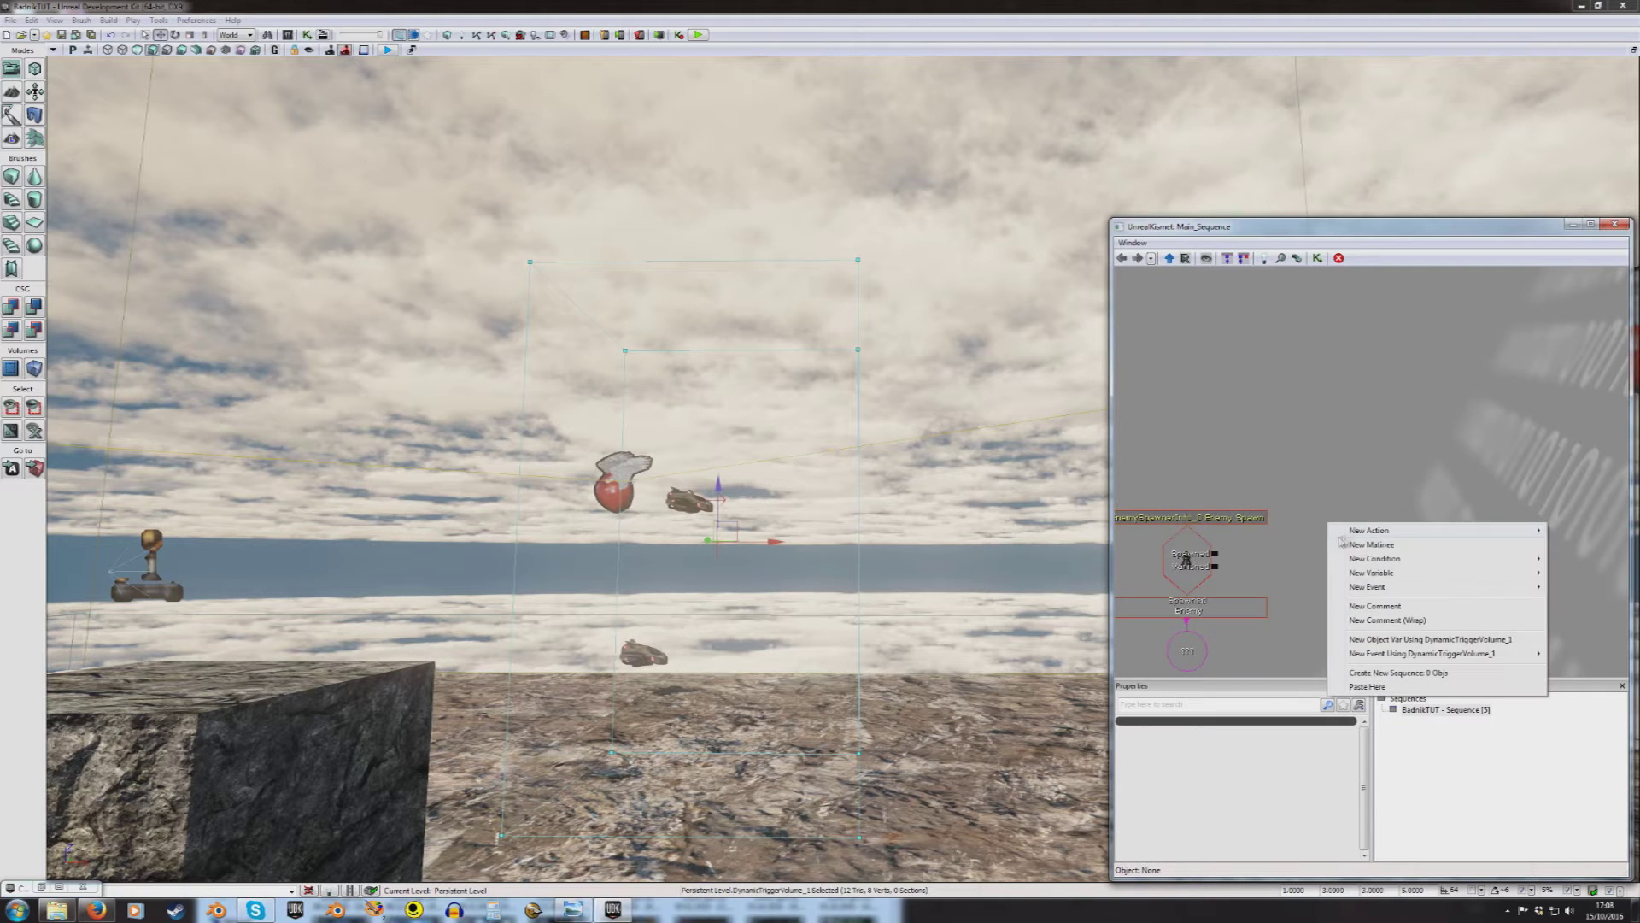
right_drag(864, 442, 850, 422)
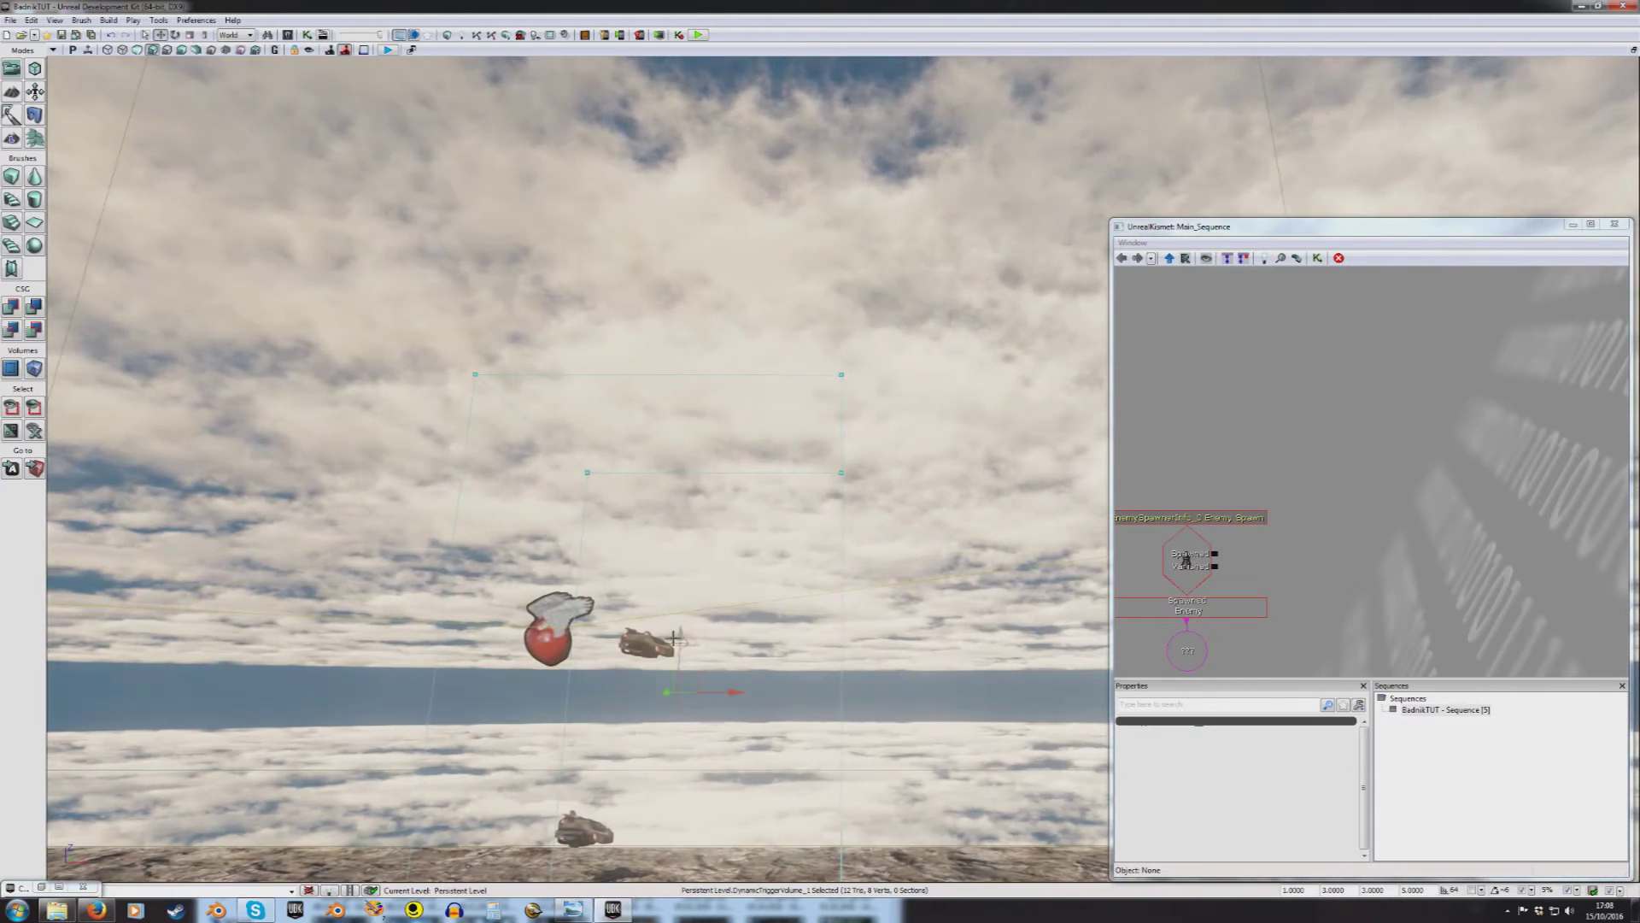
right_click(1304, 495)
mouse_move(1332, 502)
mouse_move(1234, 52)
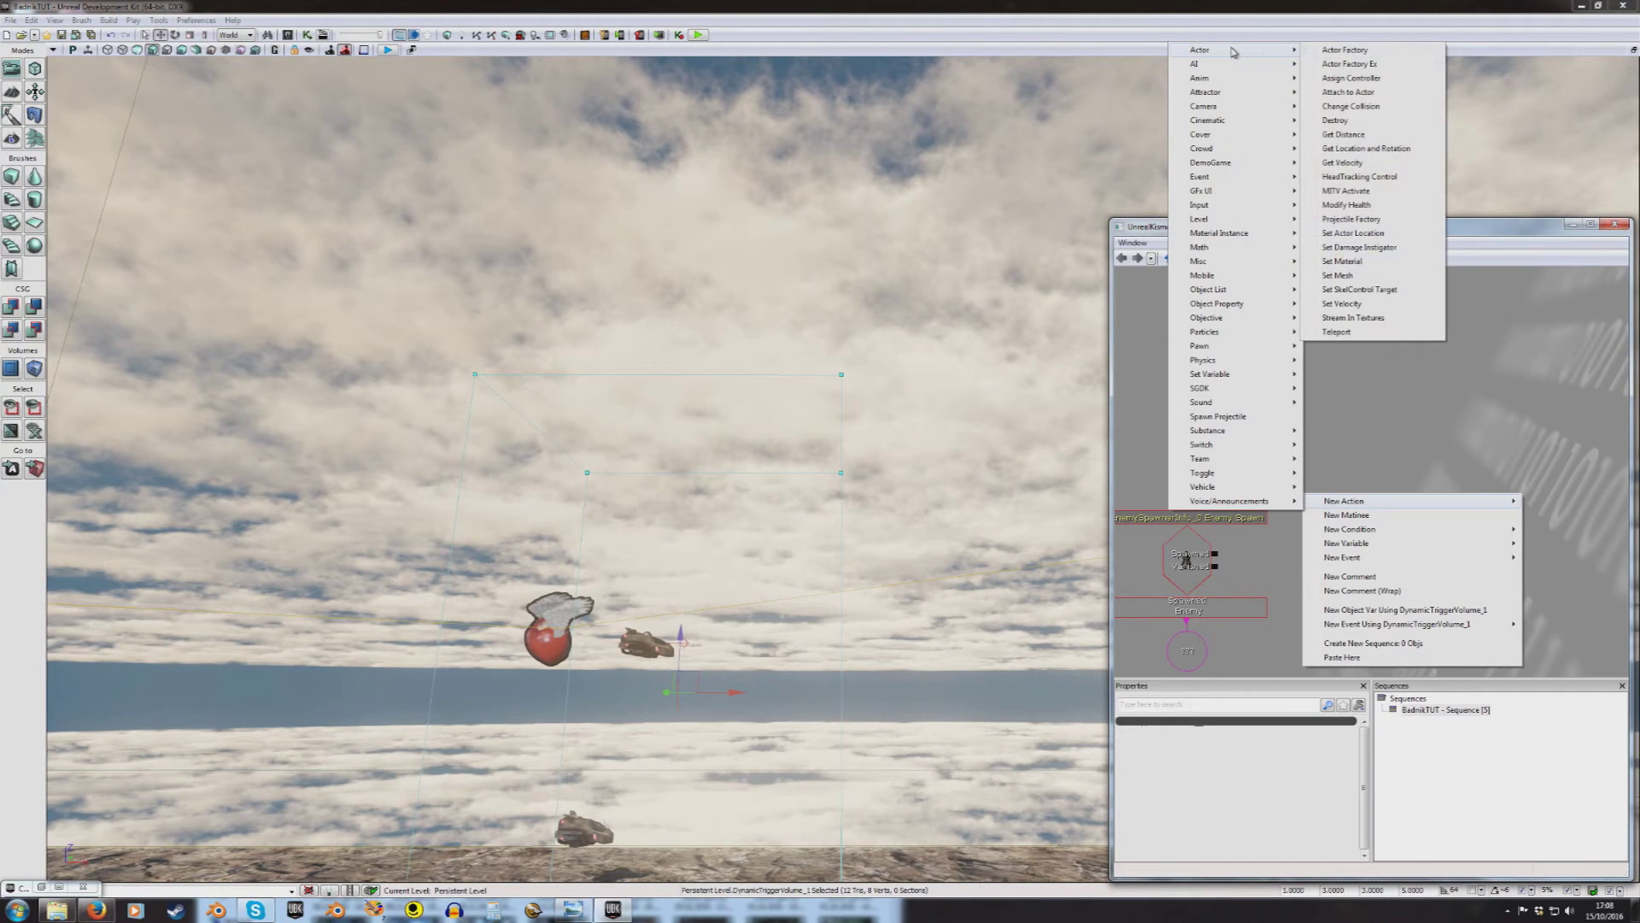
click(1350, 91)
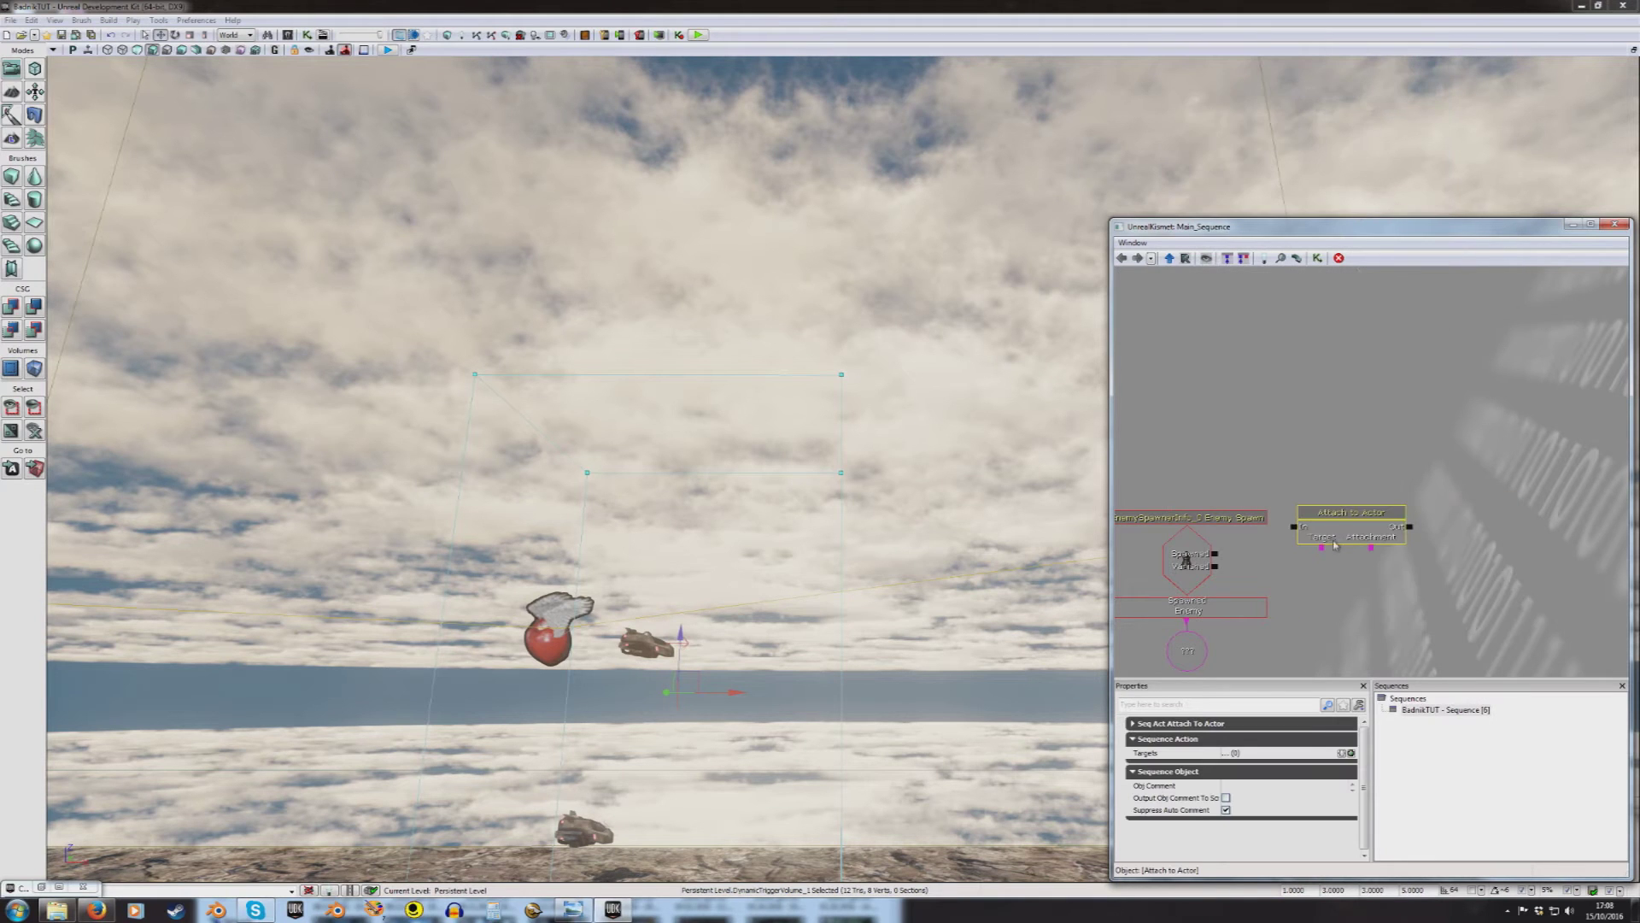
drag(1336, 533, 1337, 539)
drag(1215, 555, 1289, 532)
Step: Examine the scaled trigger volume's Attachment settings, including Base and Hard Attach
middle_drag(860, 571, 901, 535)
key(Right)
right_drag(666, 341, 750, 393)
key(F4)
click(343, 462)
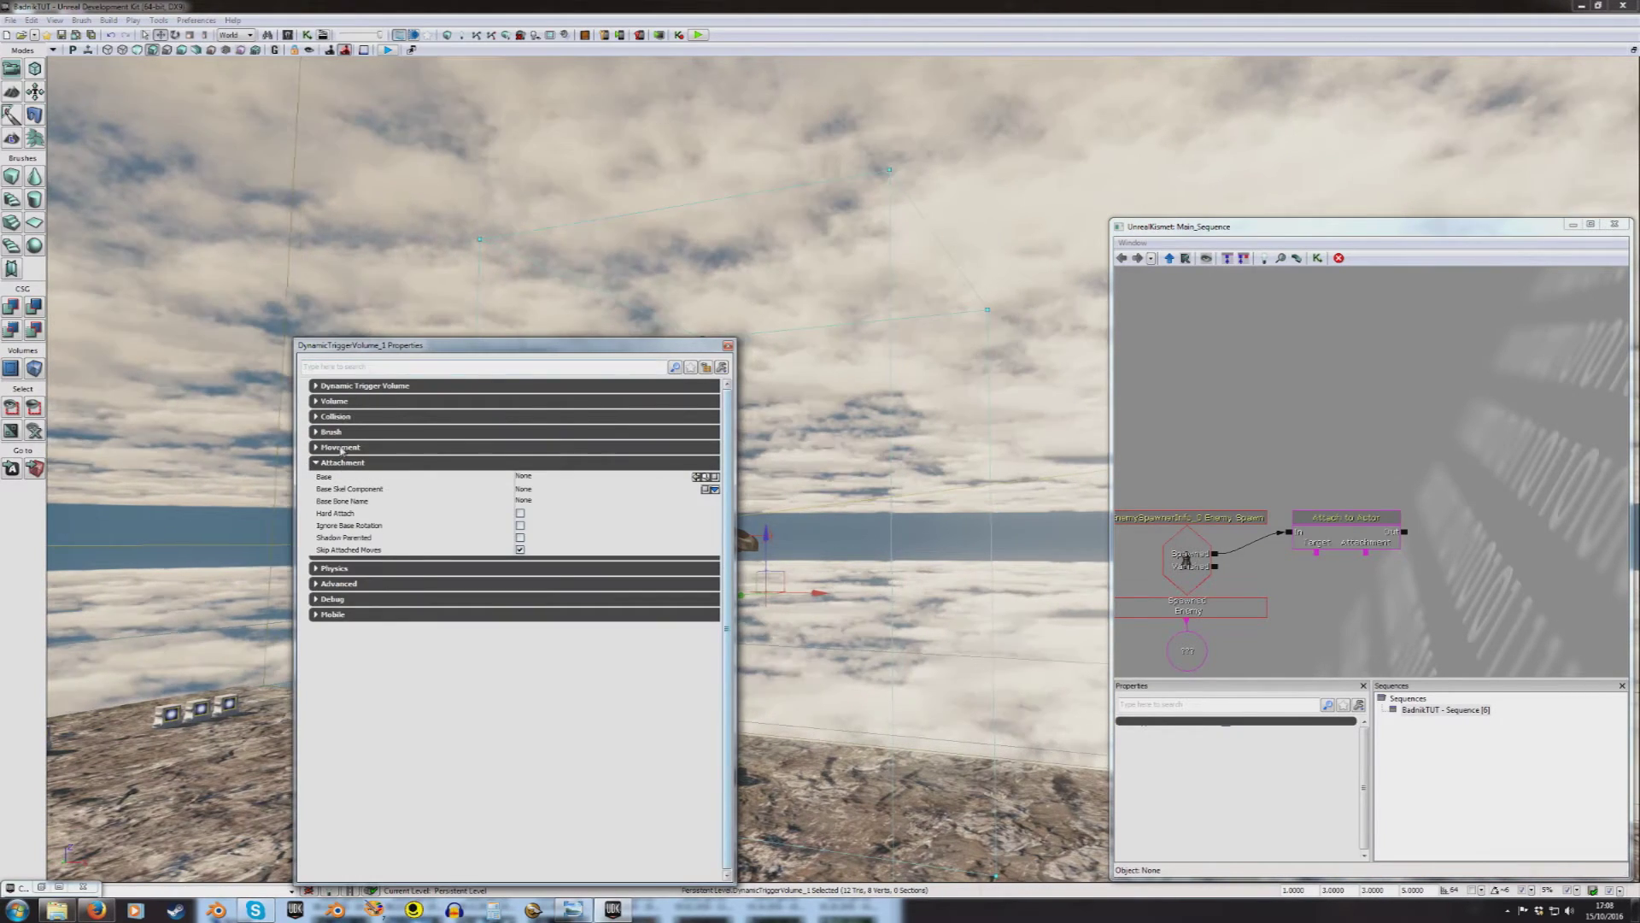
click(728, 346)
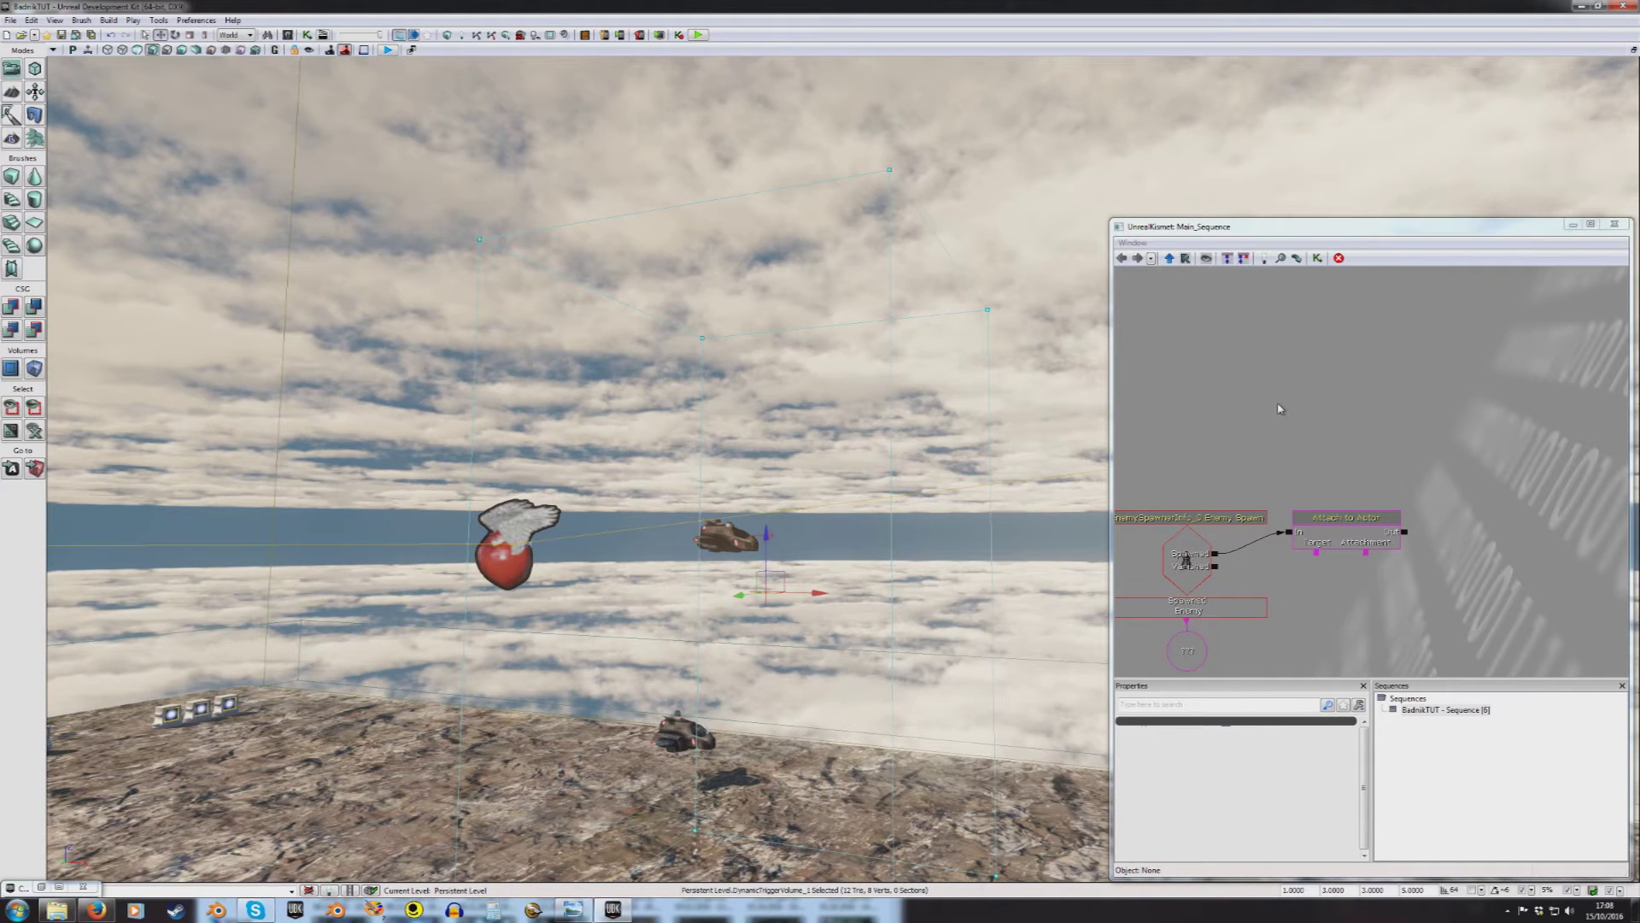
drag(1321, 366, 1311, 324)
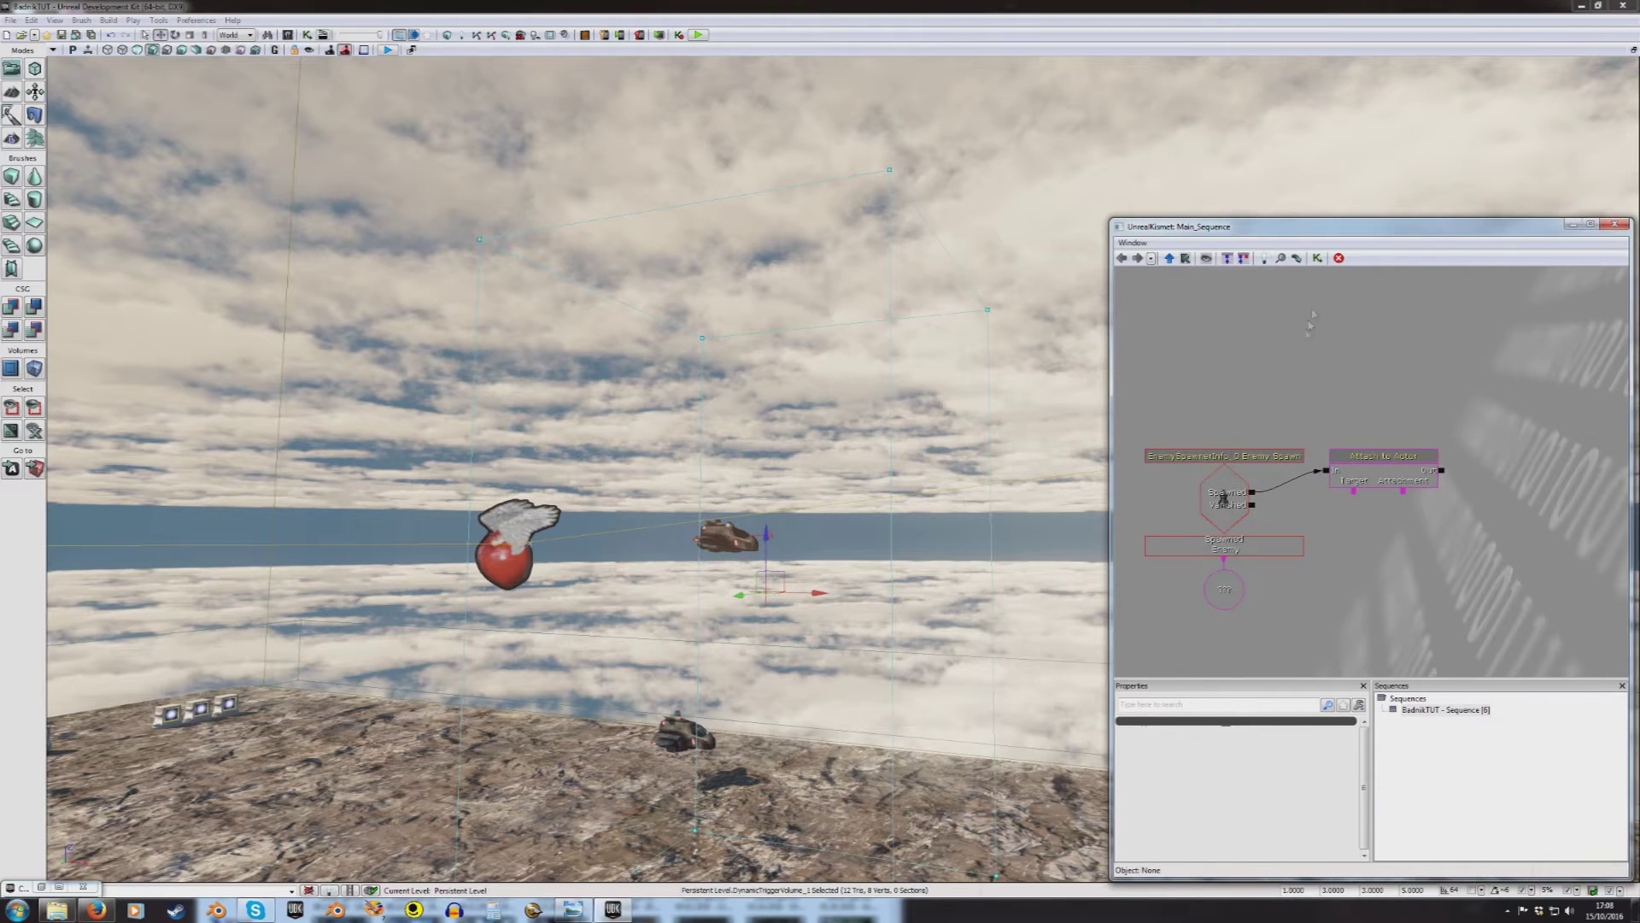
Step: Link Attach to Actor's Target to the Spawned Enemy variable and its Attachment to a new object variable for DynamicTriggerVolume_1
double_click(1325, 229)
drag(603, 368, 1272, 507)
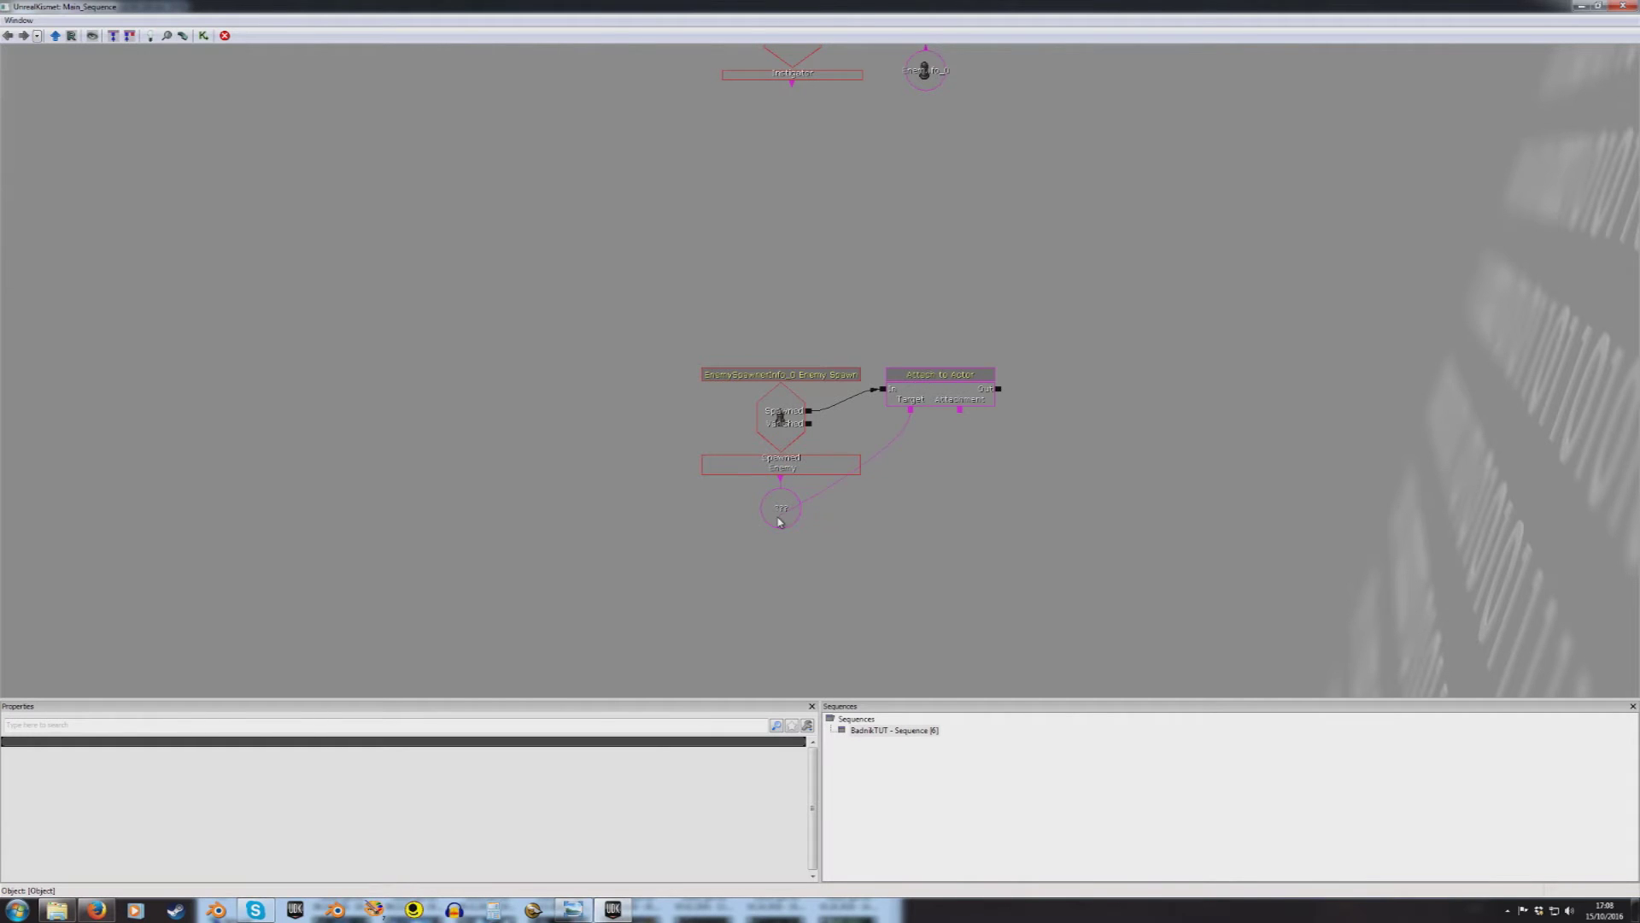
right_click(961, 414)
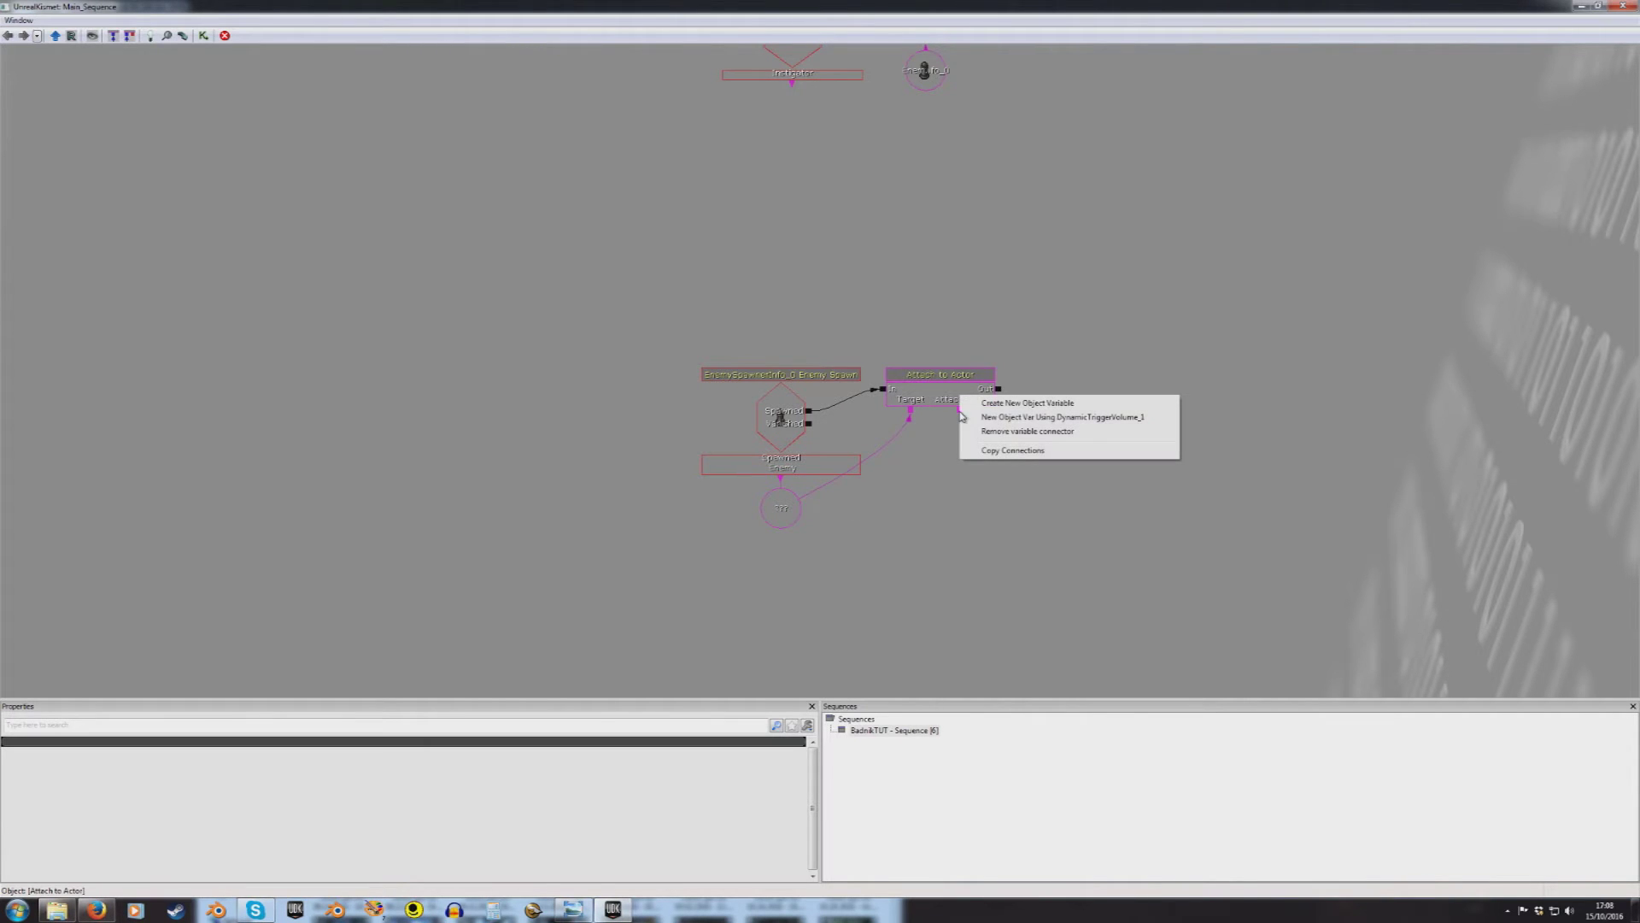
drag(1095, 9, 899, 302)
double_click(899, 303)
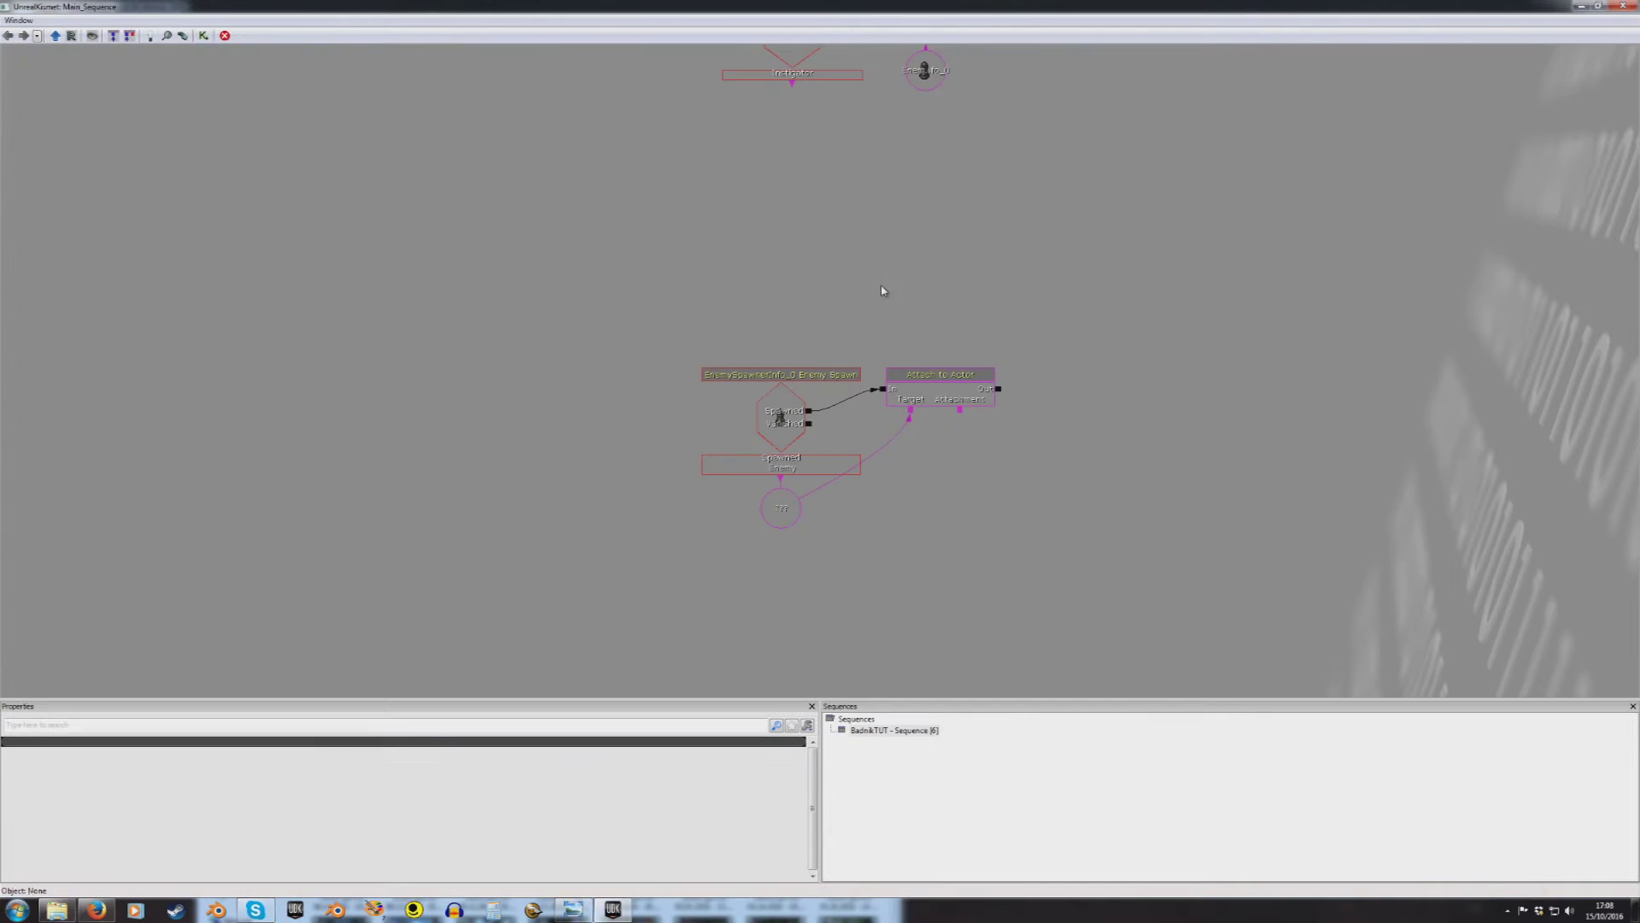
right_click(962, 414)
click(989, 416)
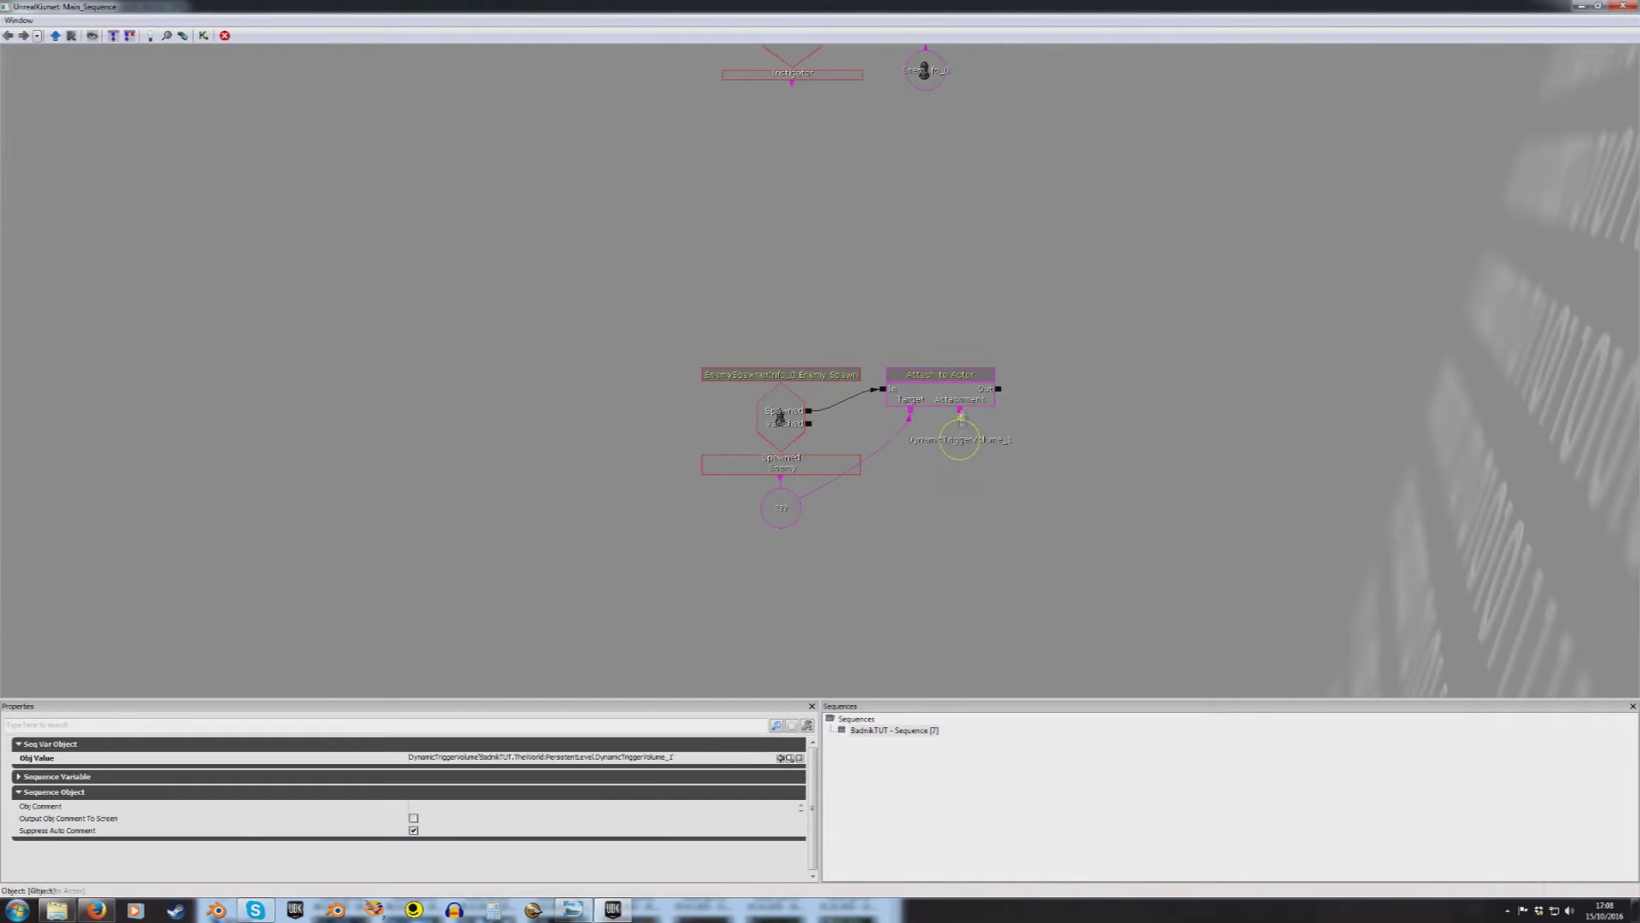
Step: Enable Use Relative Offset on the Attach to Actor action and review its Relative Offset and Sequence Action settings
click(962, 400)
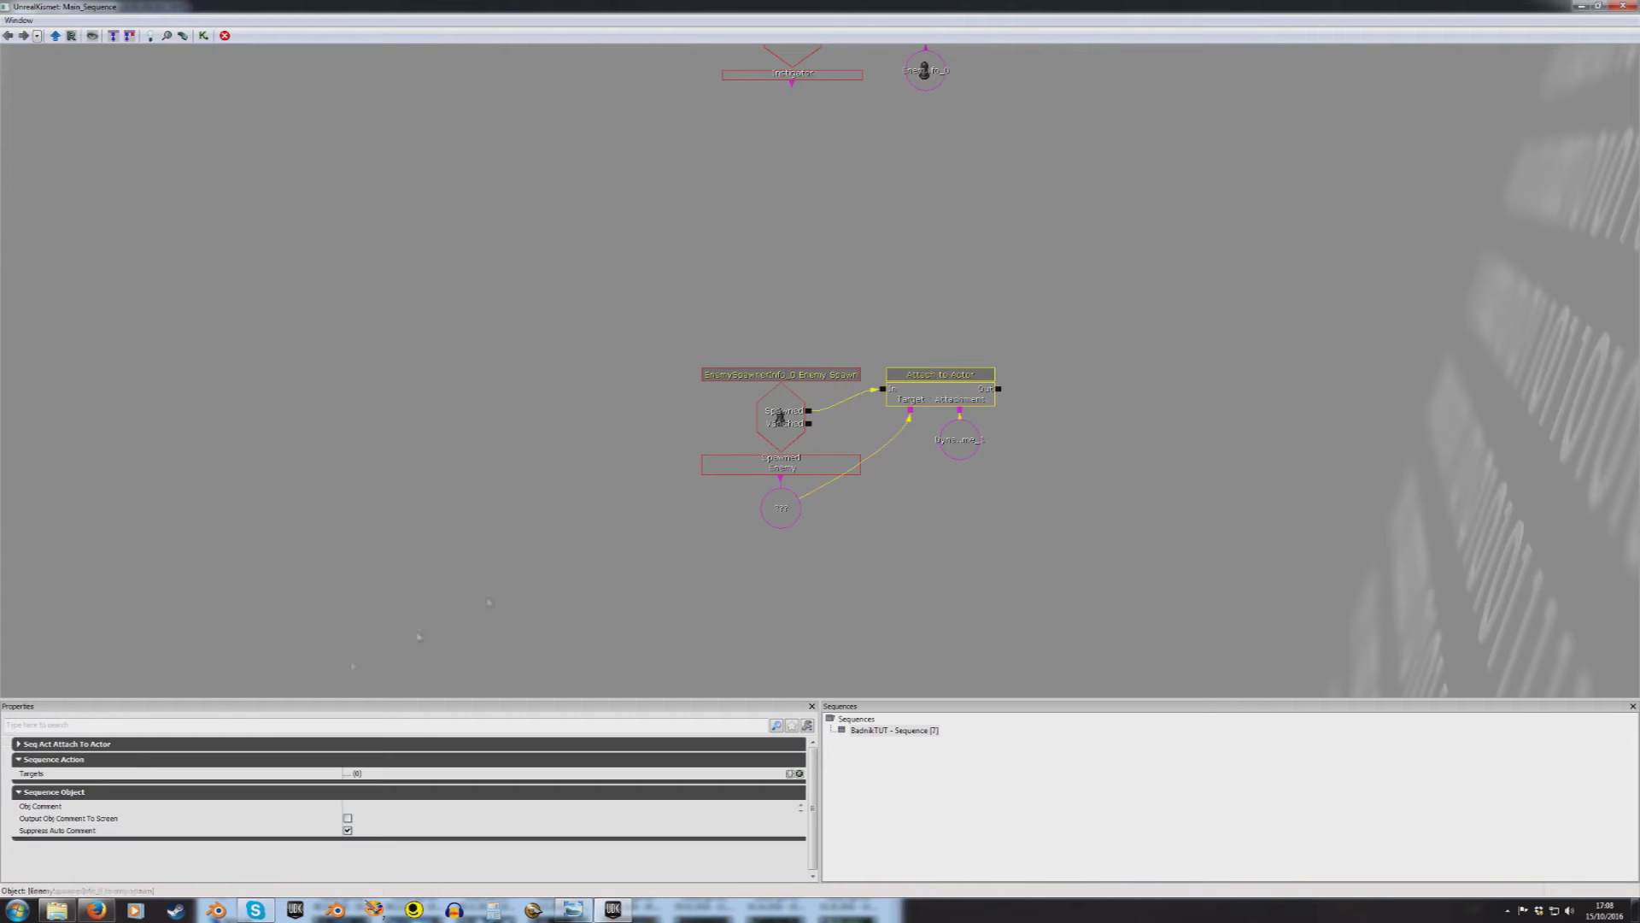
click(133, 745)
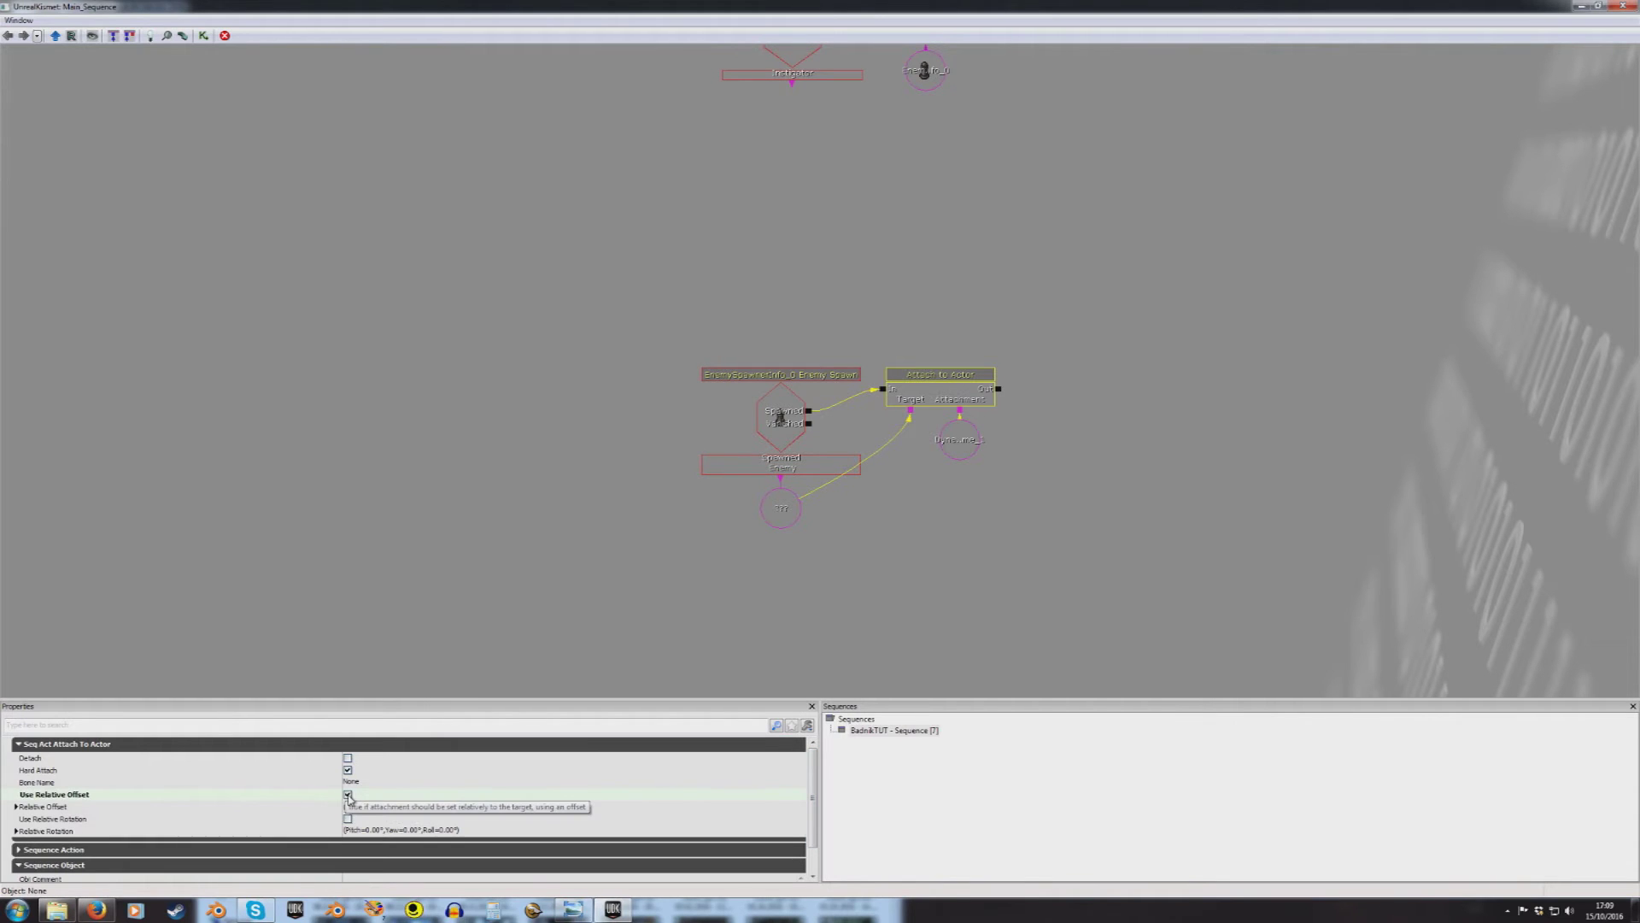
double_click(52, 808)
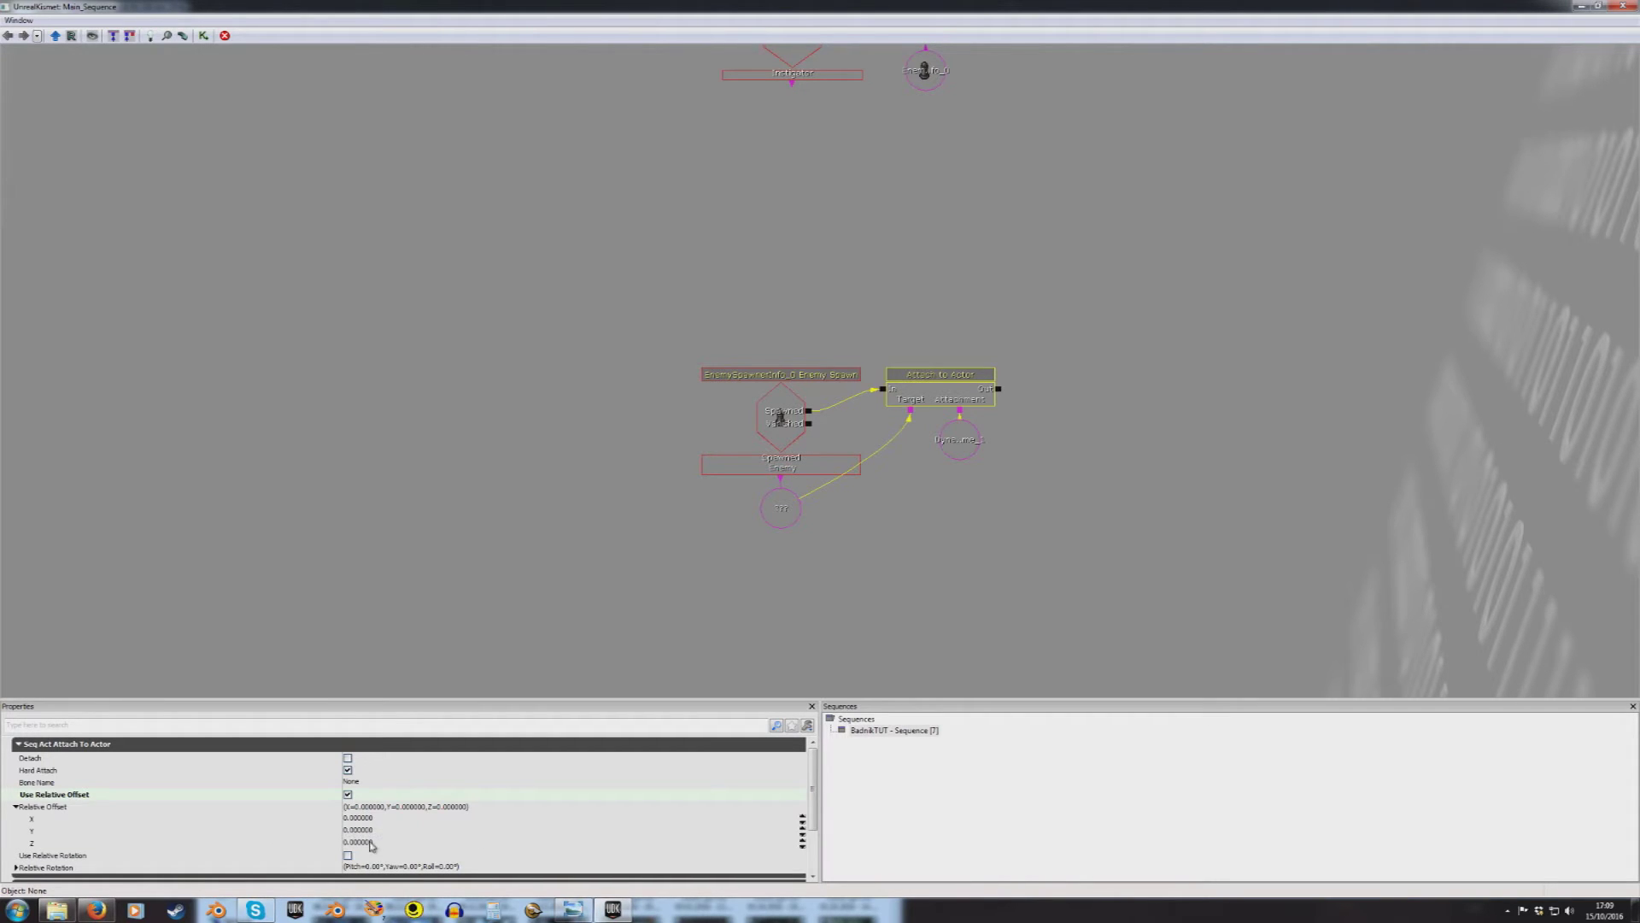
click(58, 805)
click(74, 742)
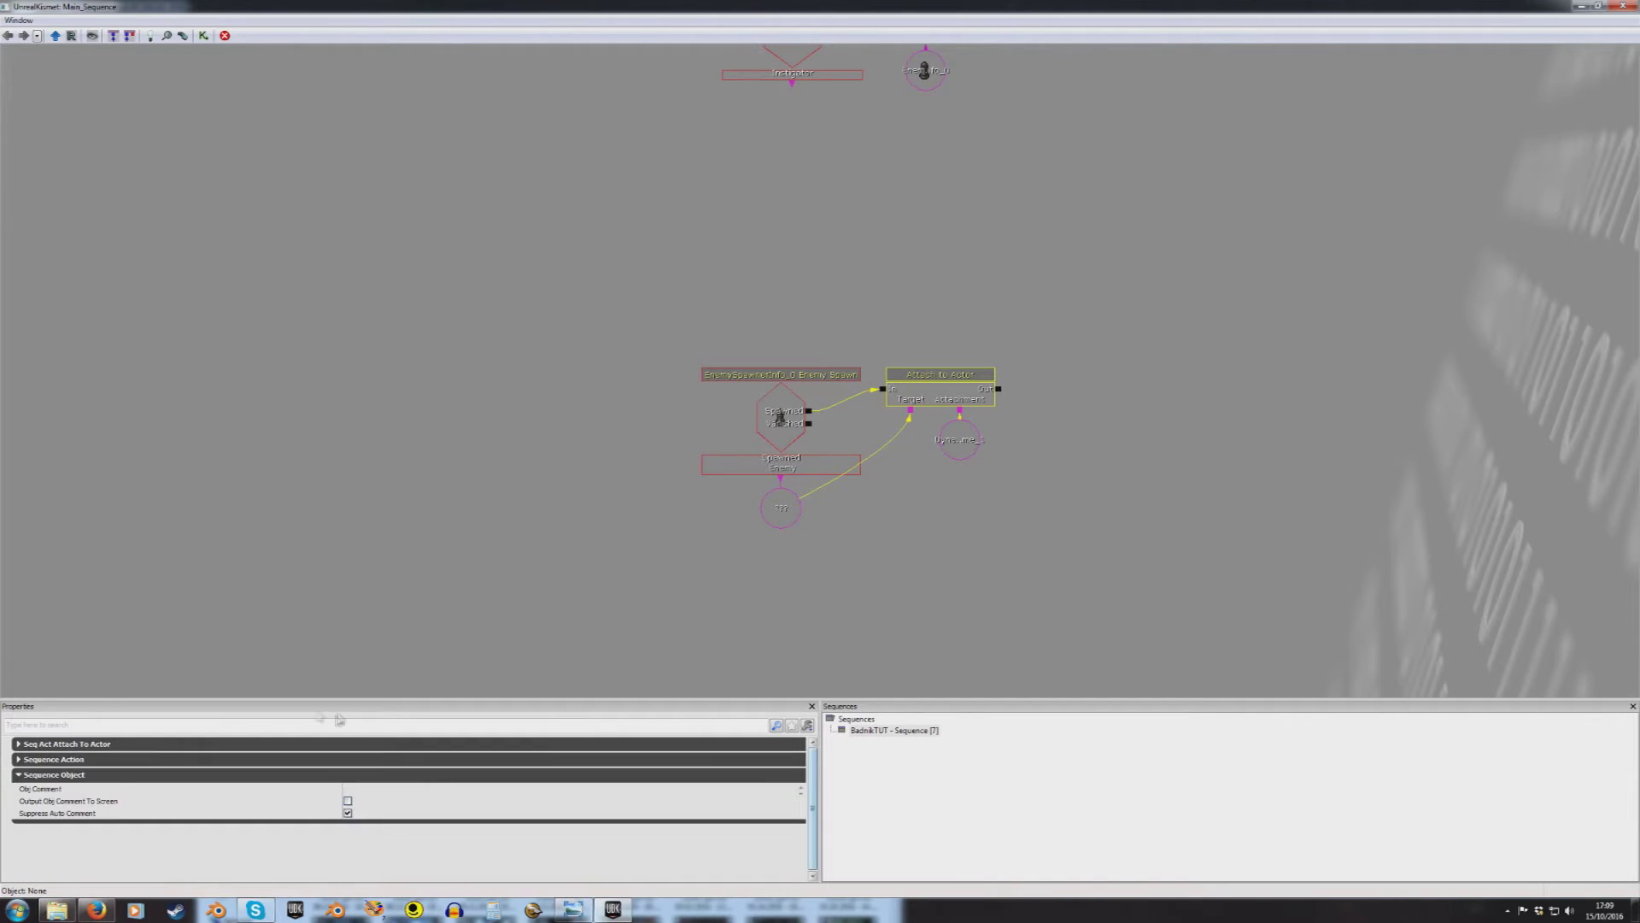
click(80, 759)
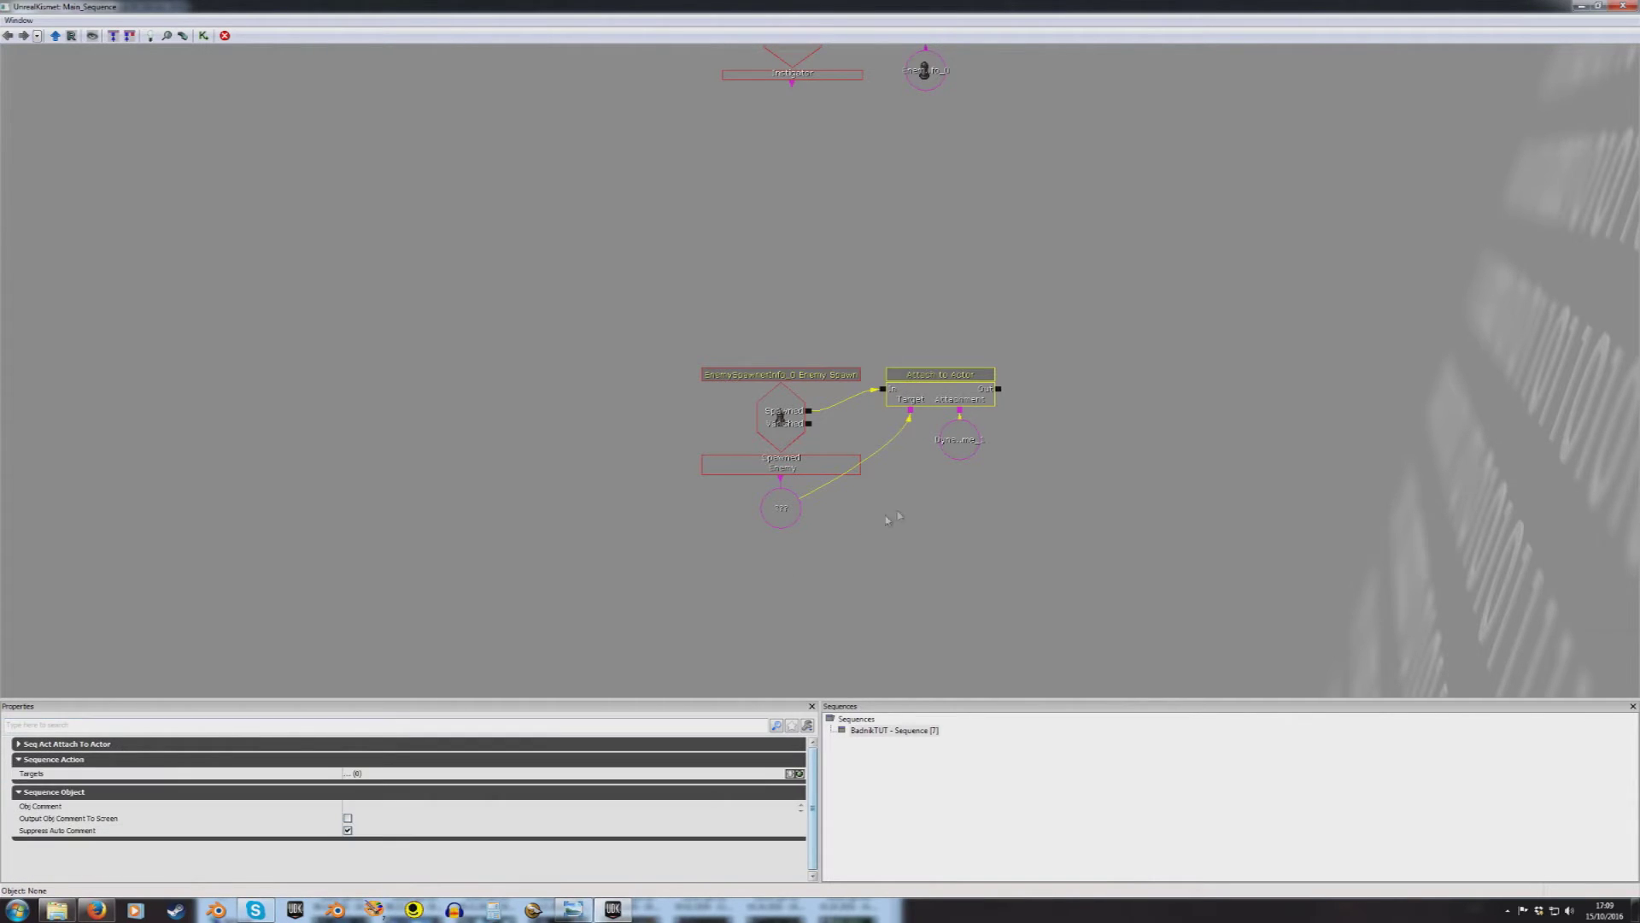
click(270, 762)
drag(1017, 7, 1041, 61)
double_click(1078, 65)
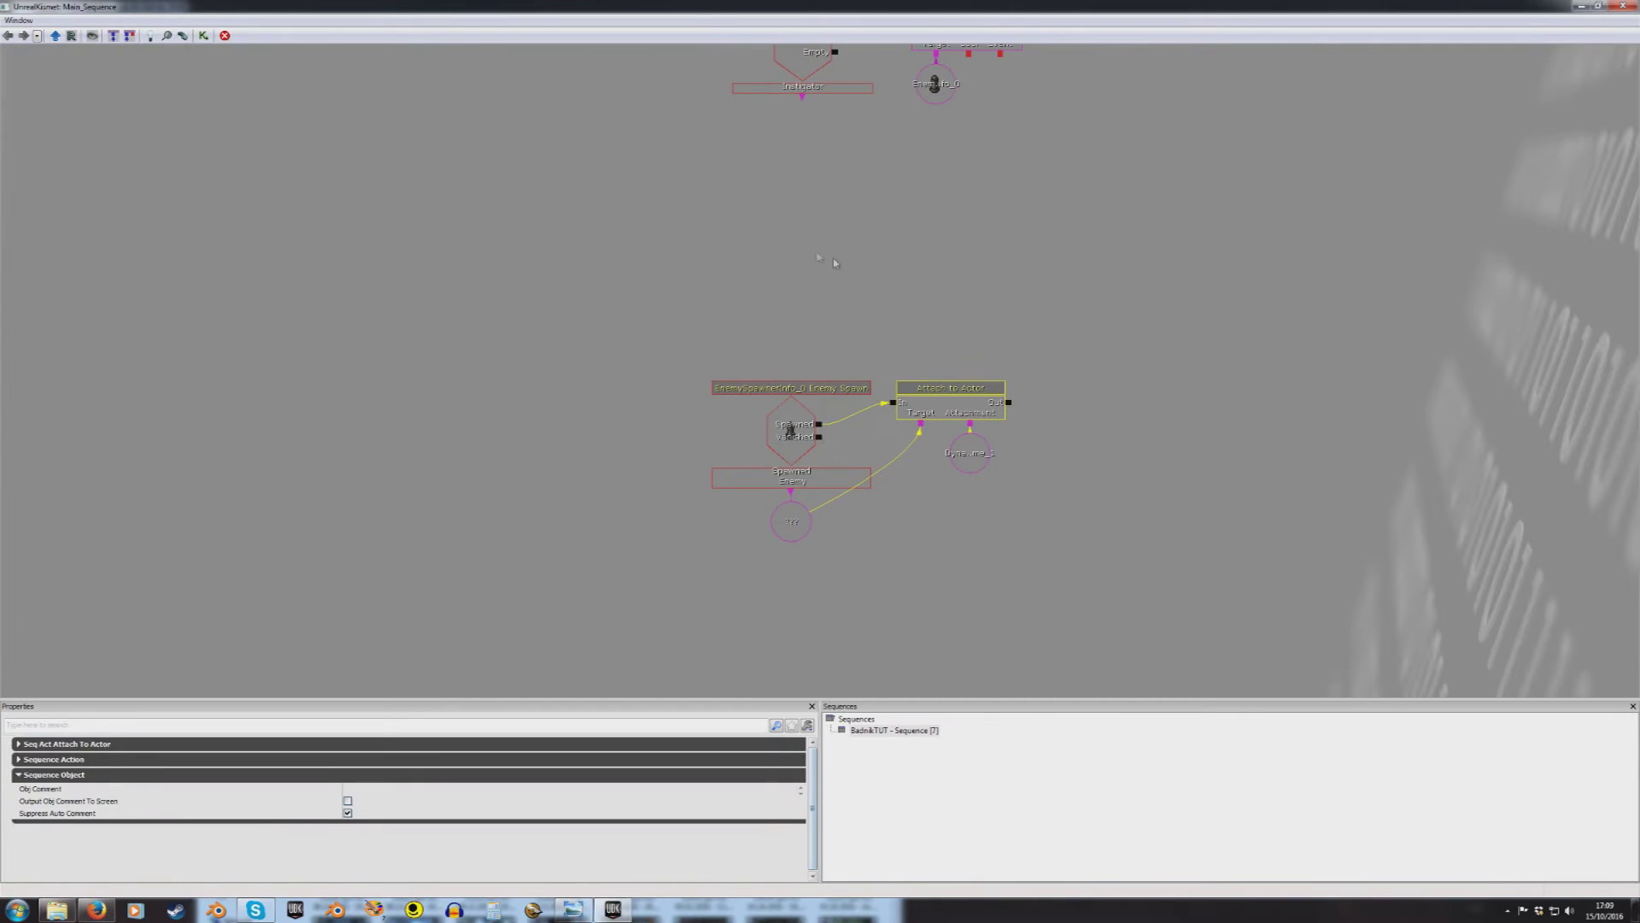
Step: Add a Touch event for DynamicTriggerVolume_1 and place it between the spawn trigger event and the Enemy Spawn event
drag(793, 225, 840, 360)
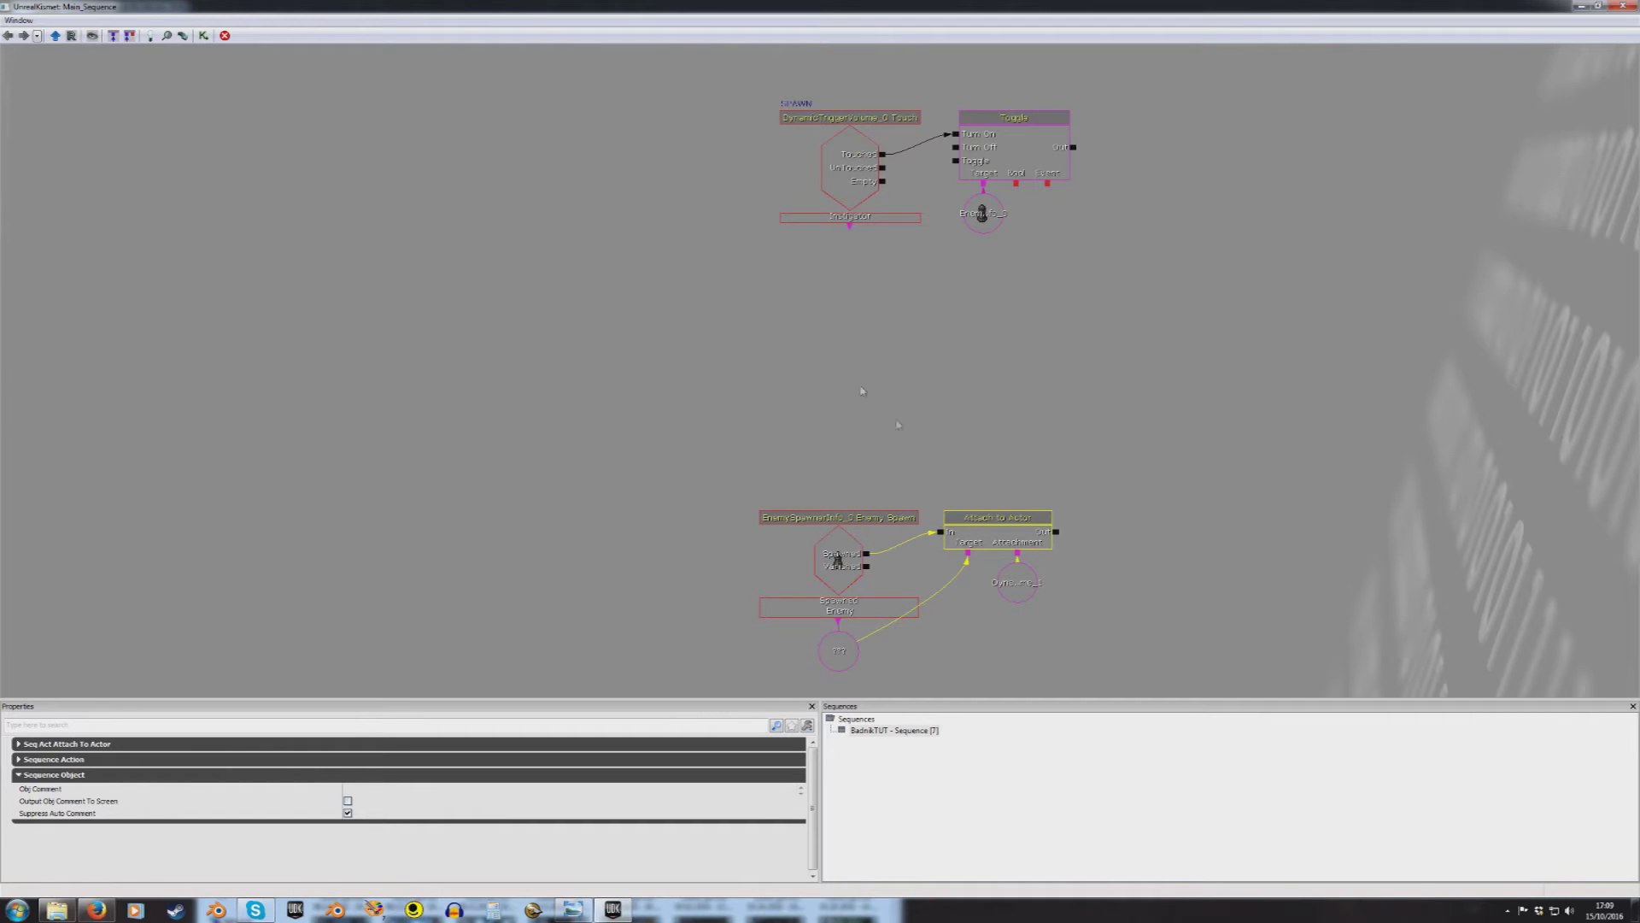
right_click(807, 317)
mouse_move(940, 445)
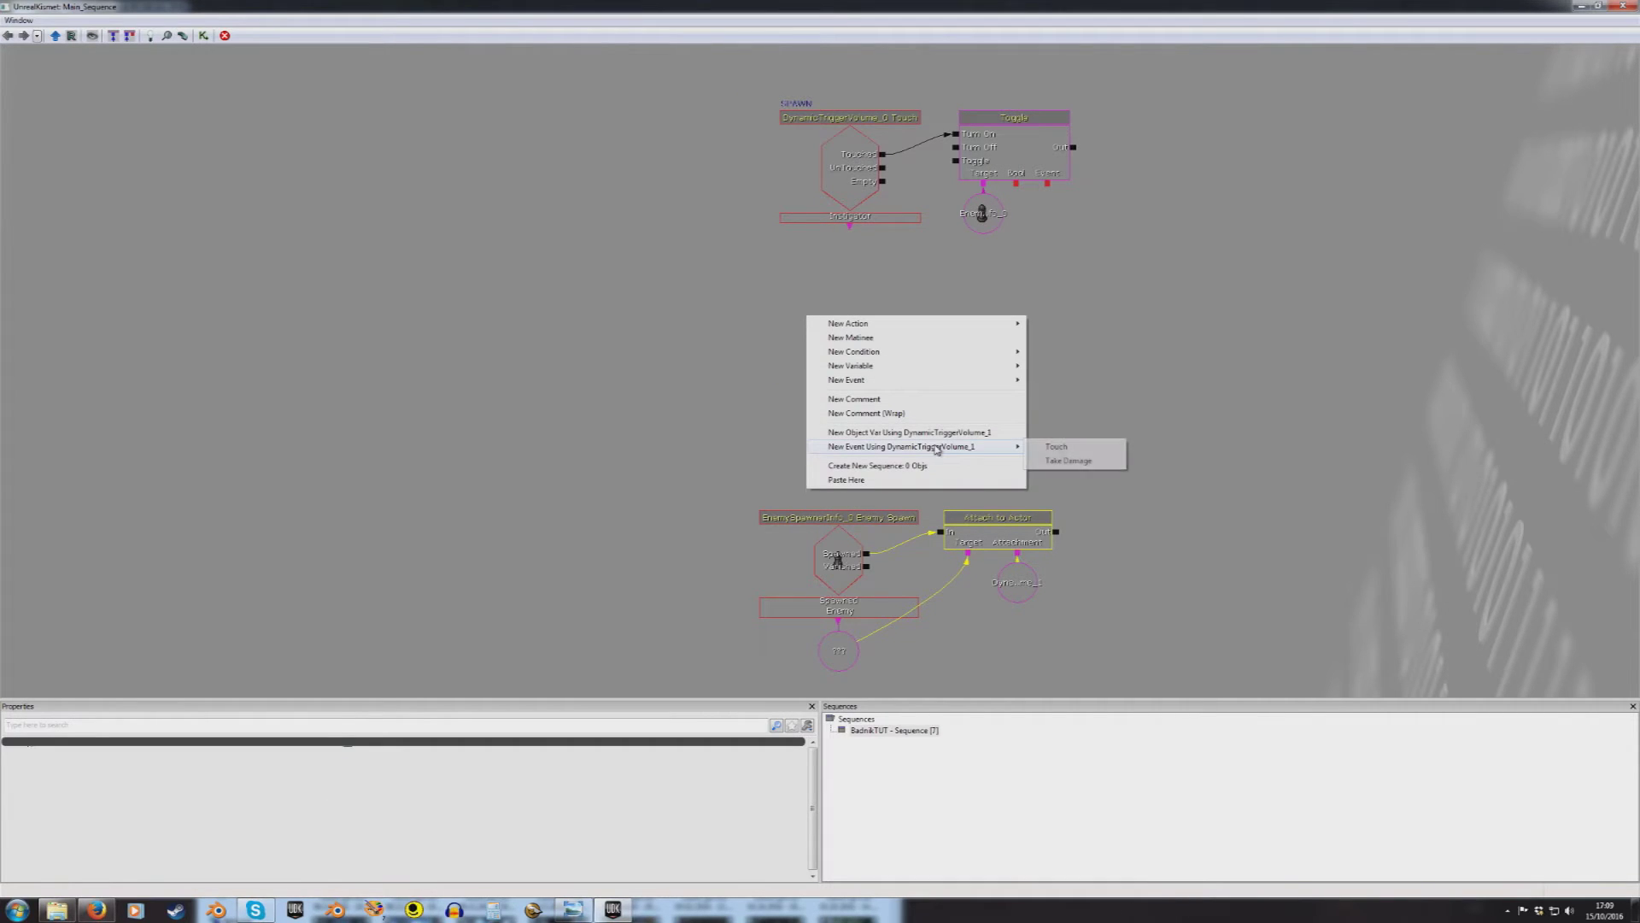
click(1057, 446)
drag(904, 352, 837, 316)
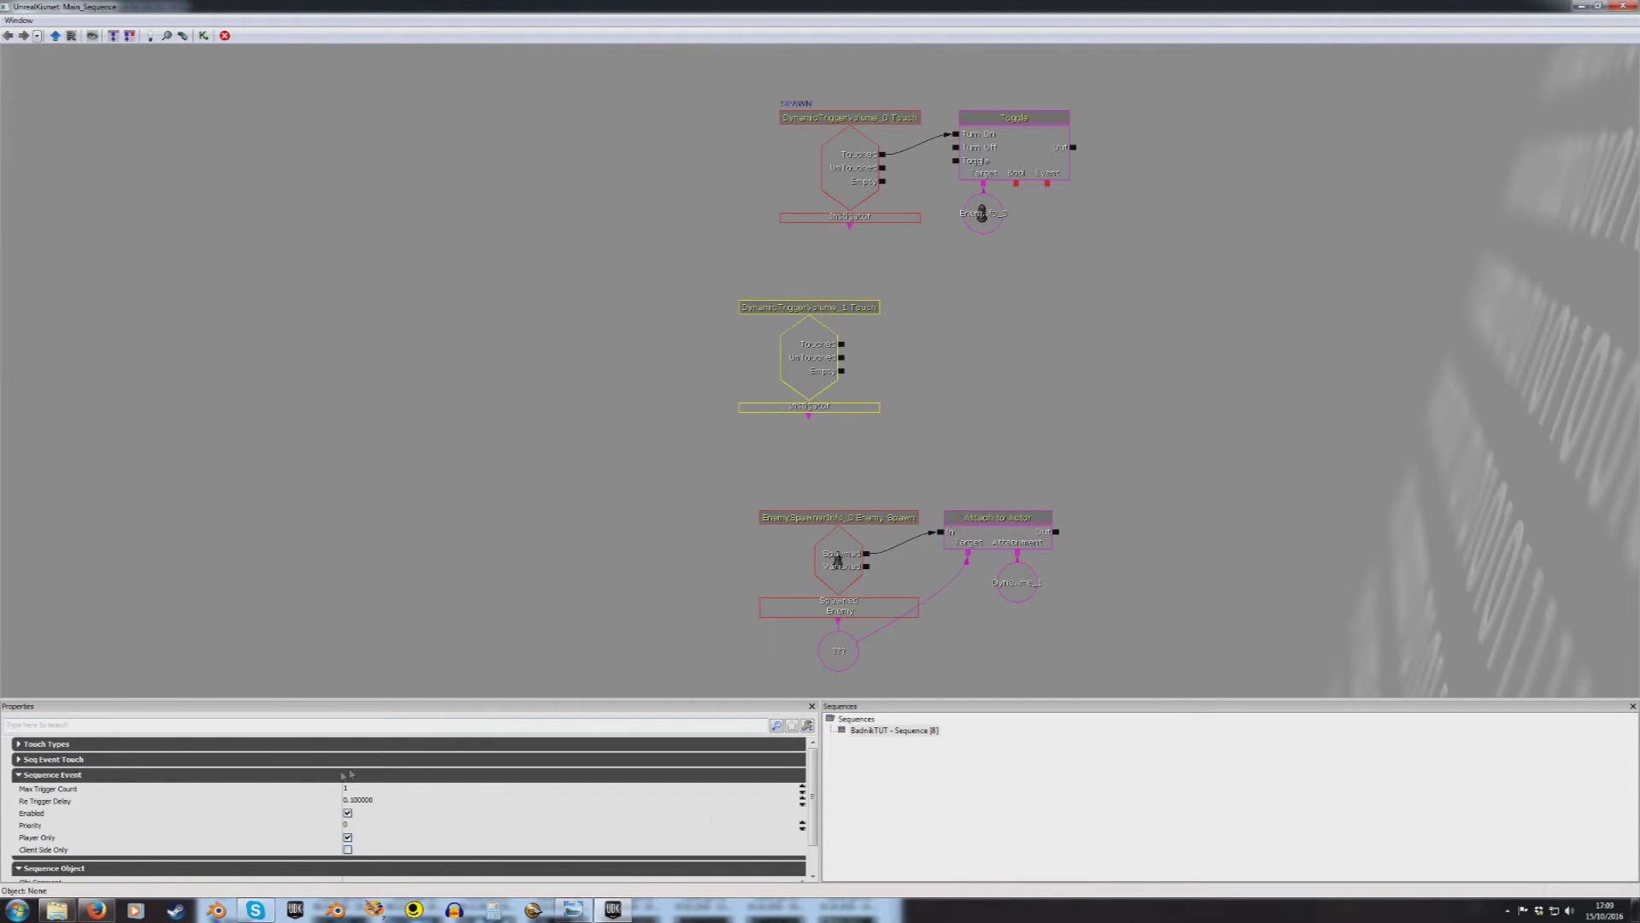
Step: Comment the new Touch event SHOOT with on-screen output, and set Max Trigger Count to 0 and Re Trigger Delay to 5
drag(813, 786, 812, 821)
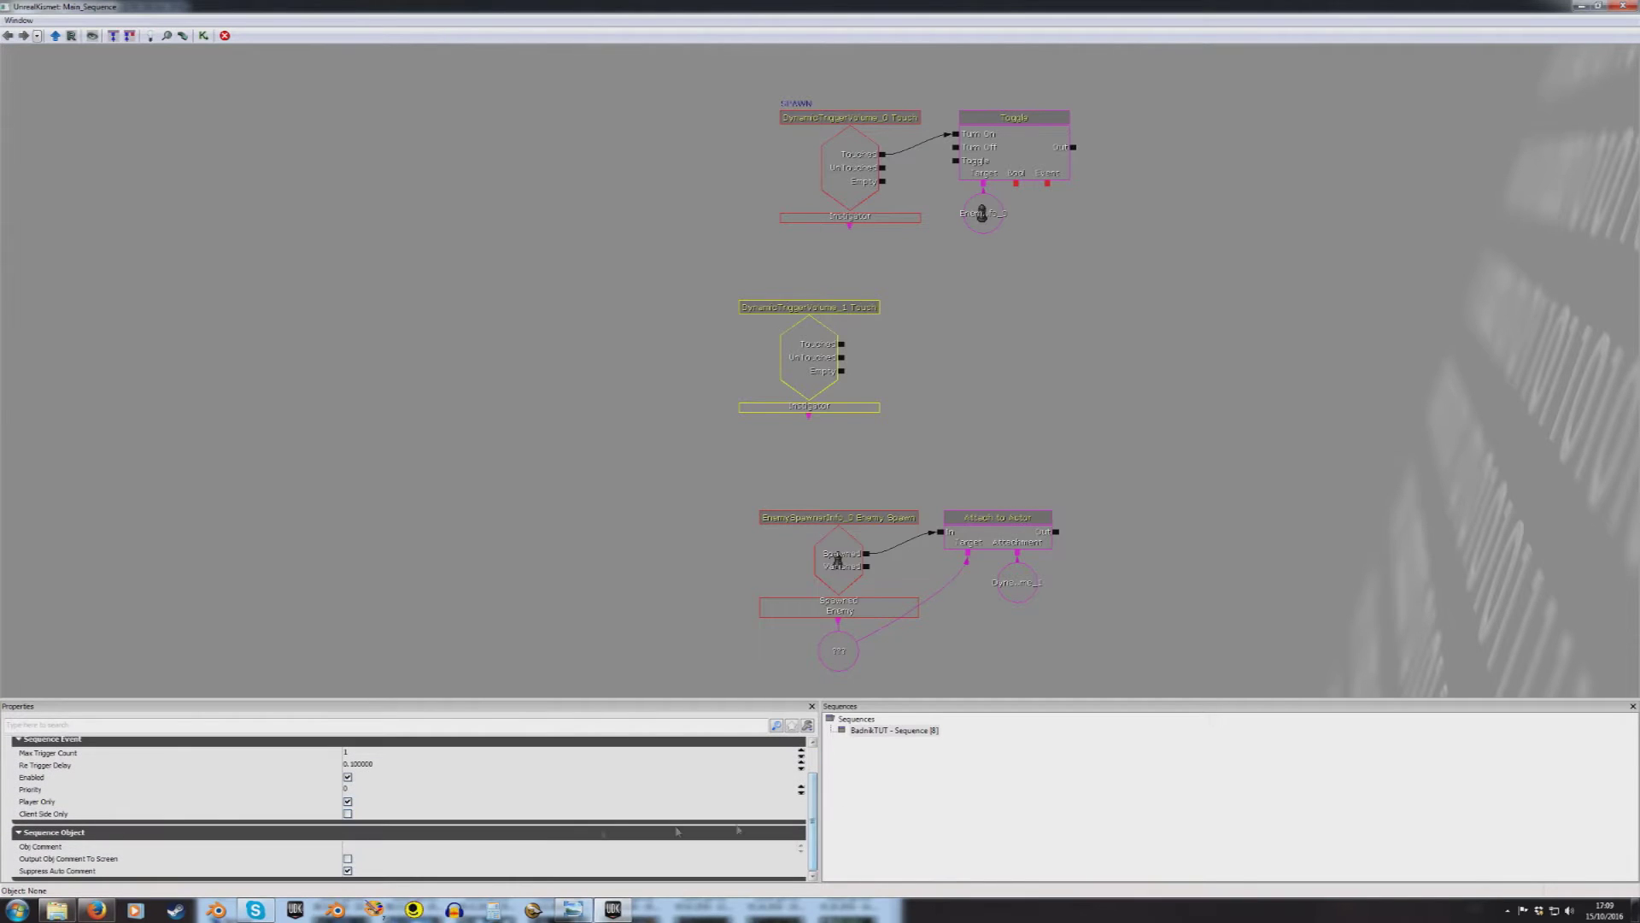
click(347, 859)
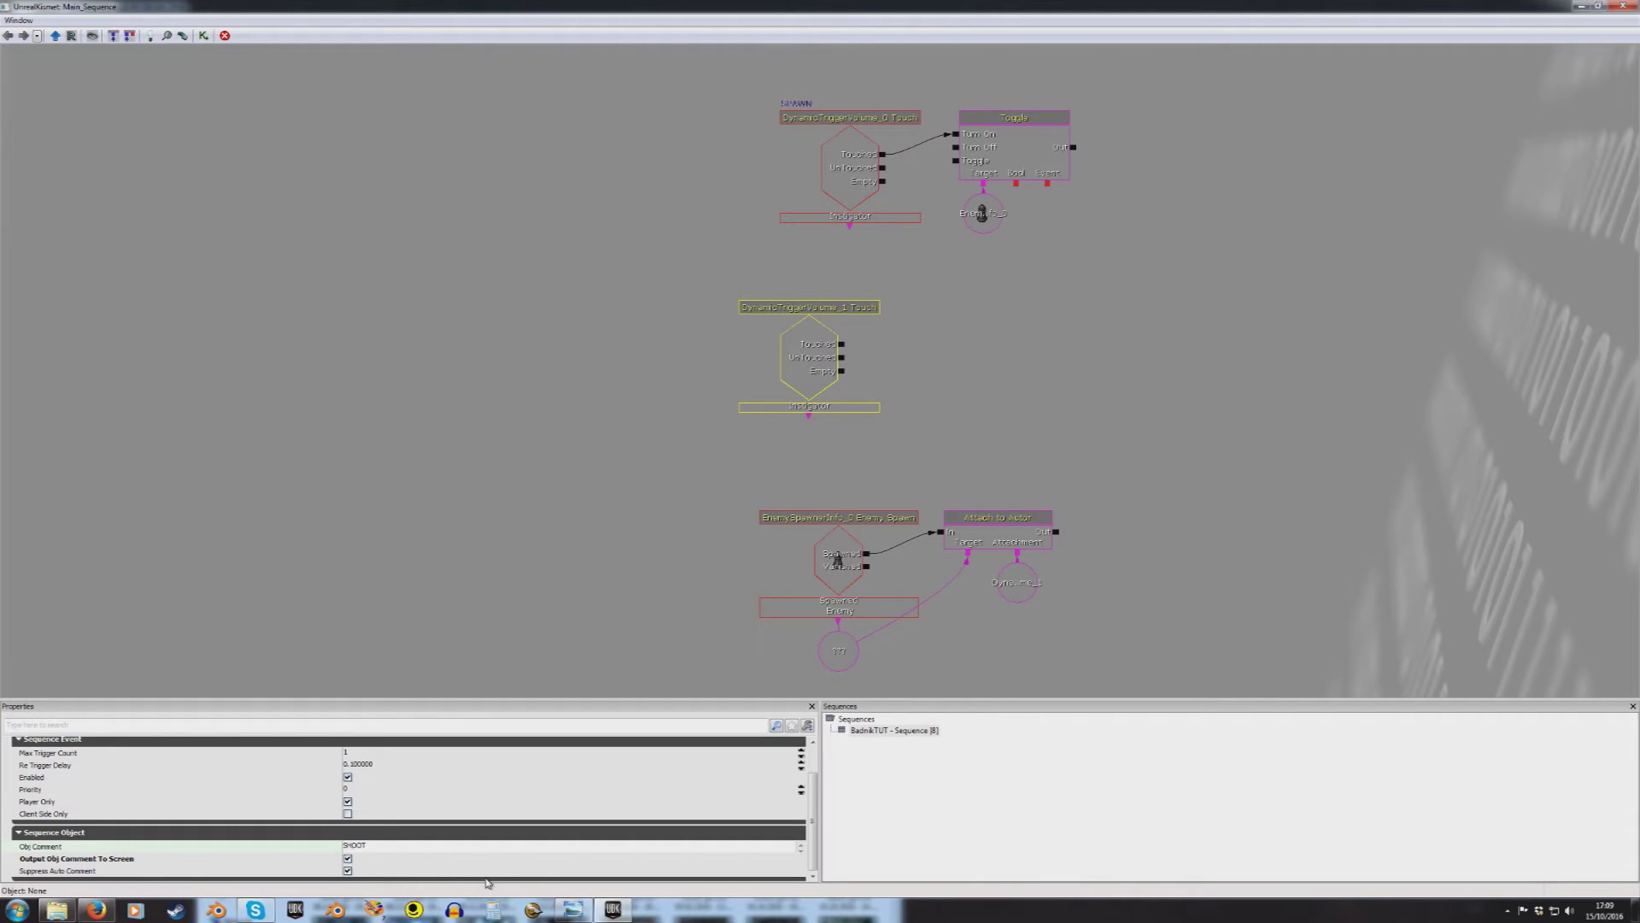
click(67, 756)
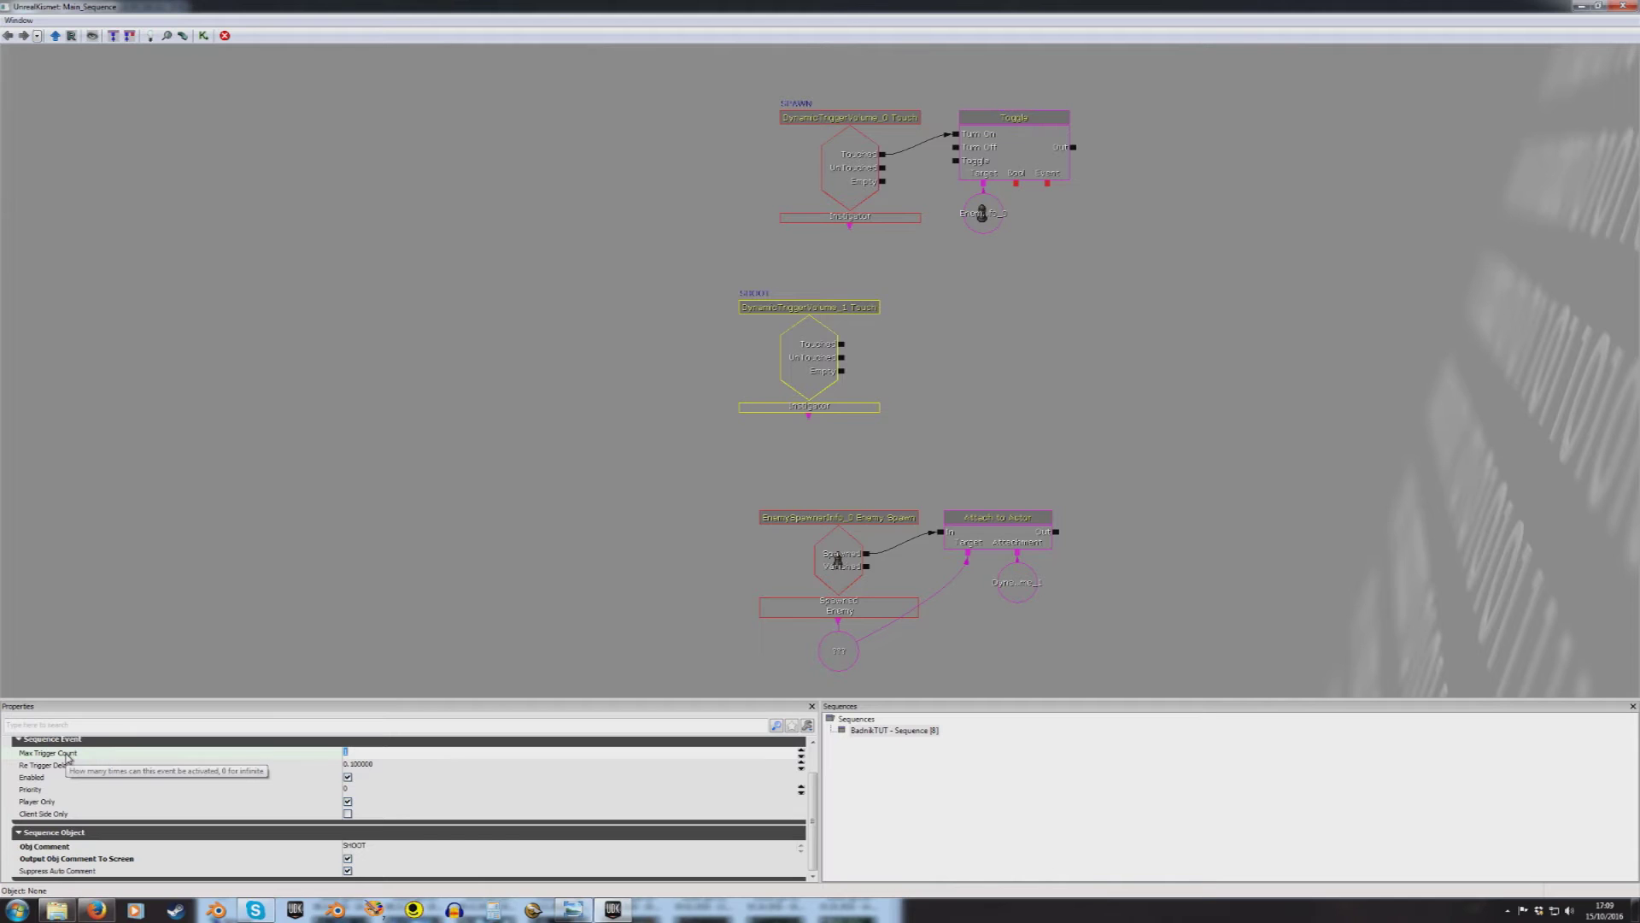
click(58, 755)
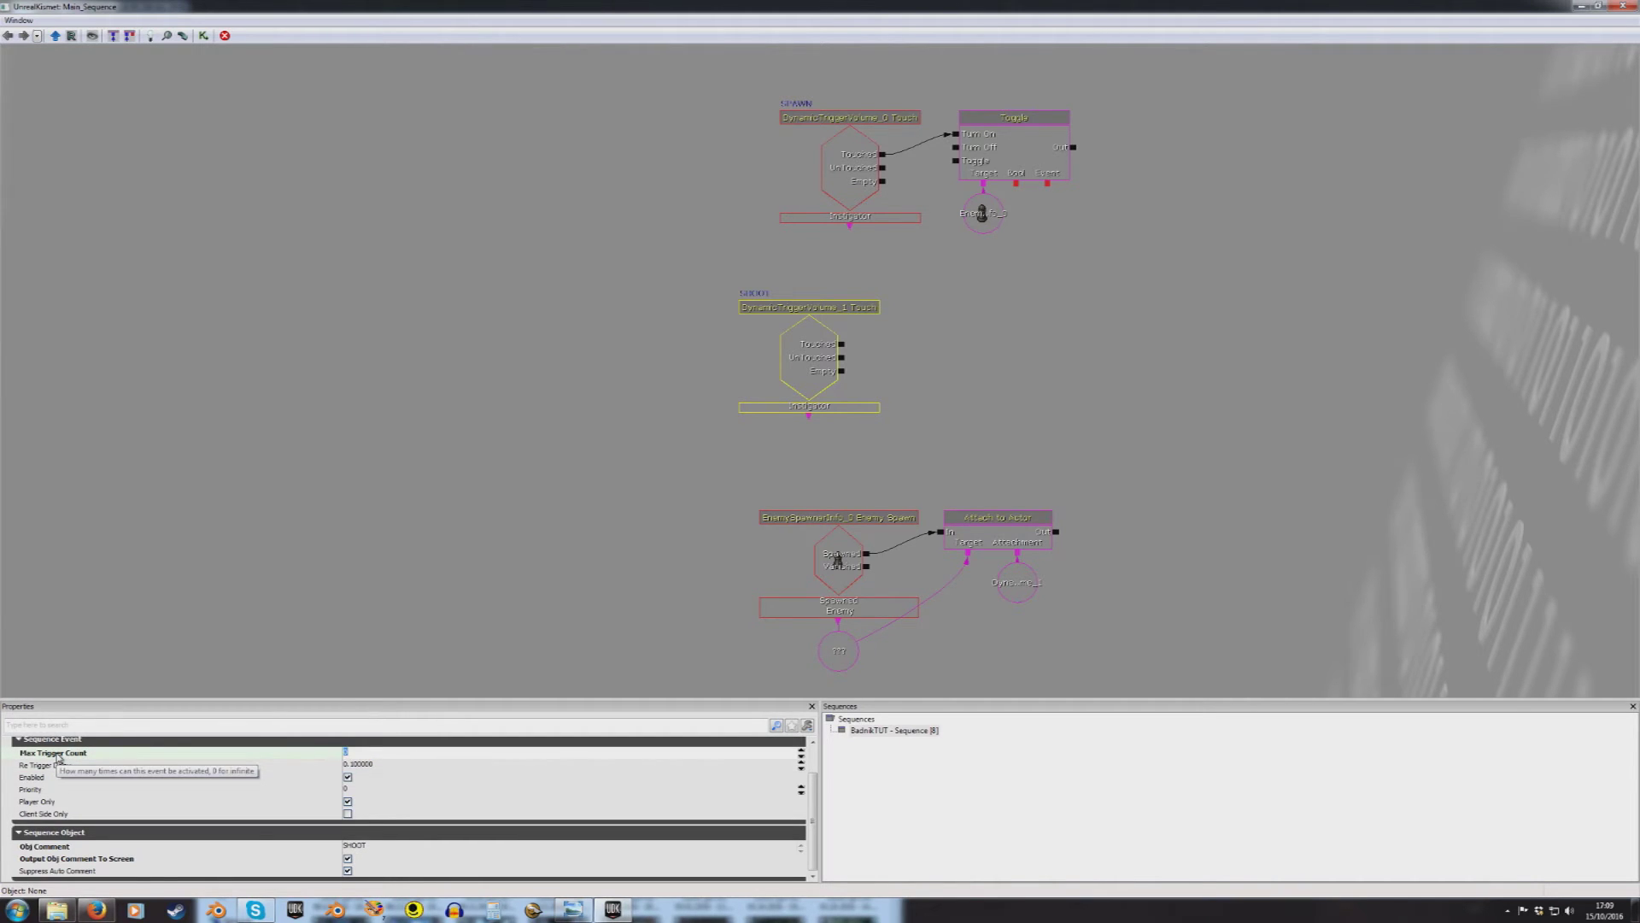
click(55, 764)
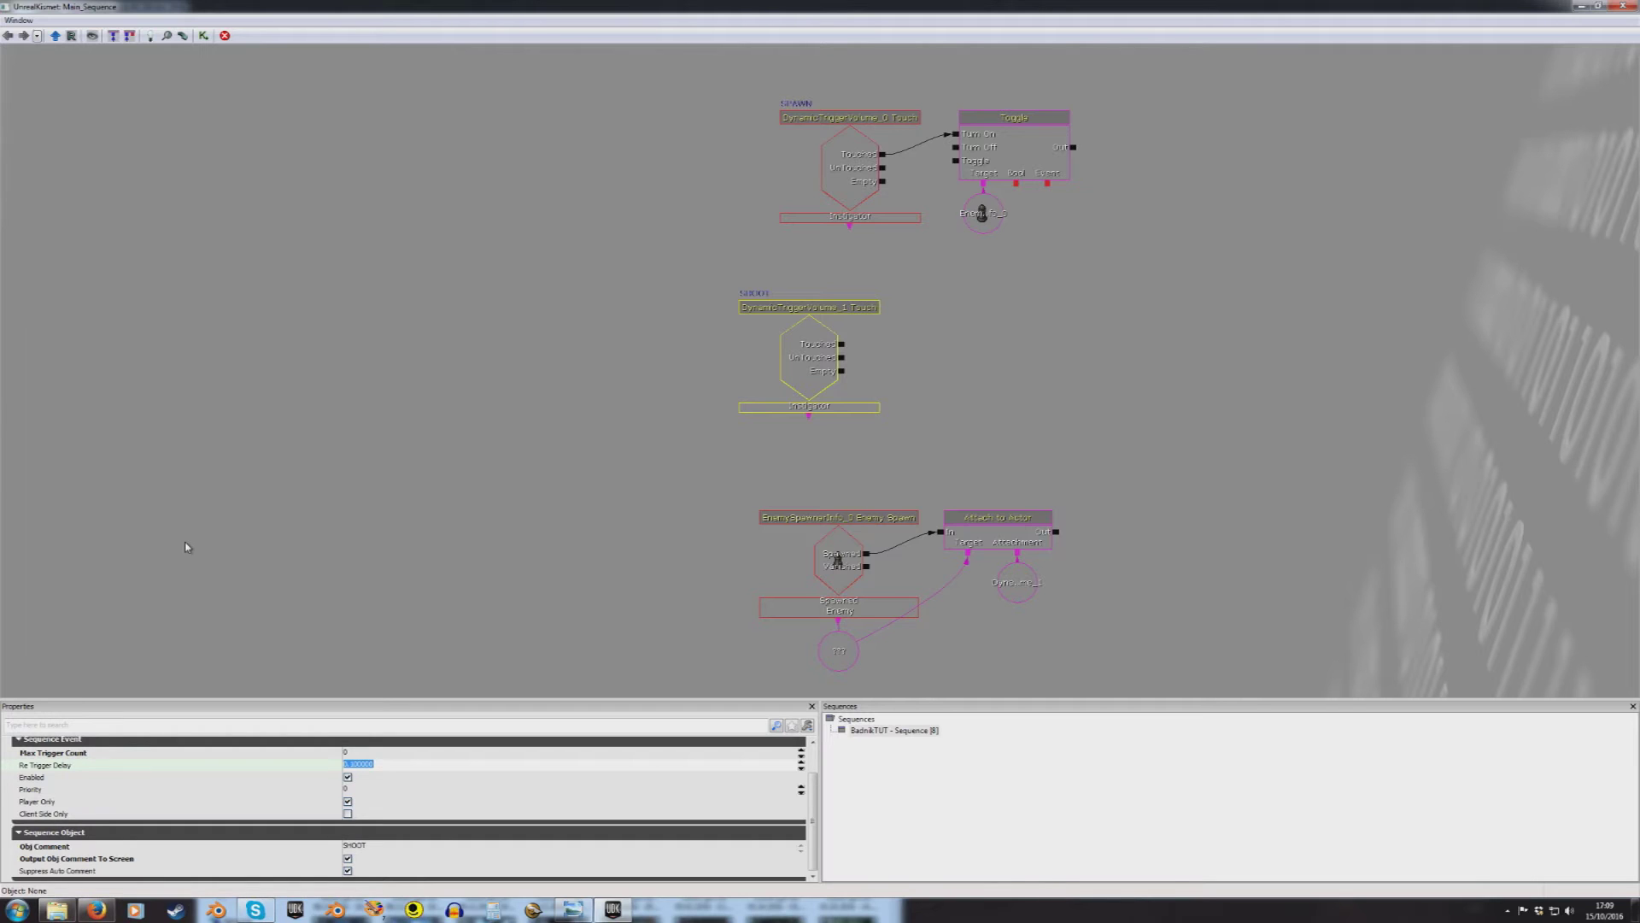
text(5)
click(447, 348)
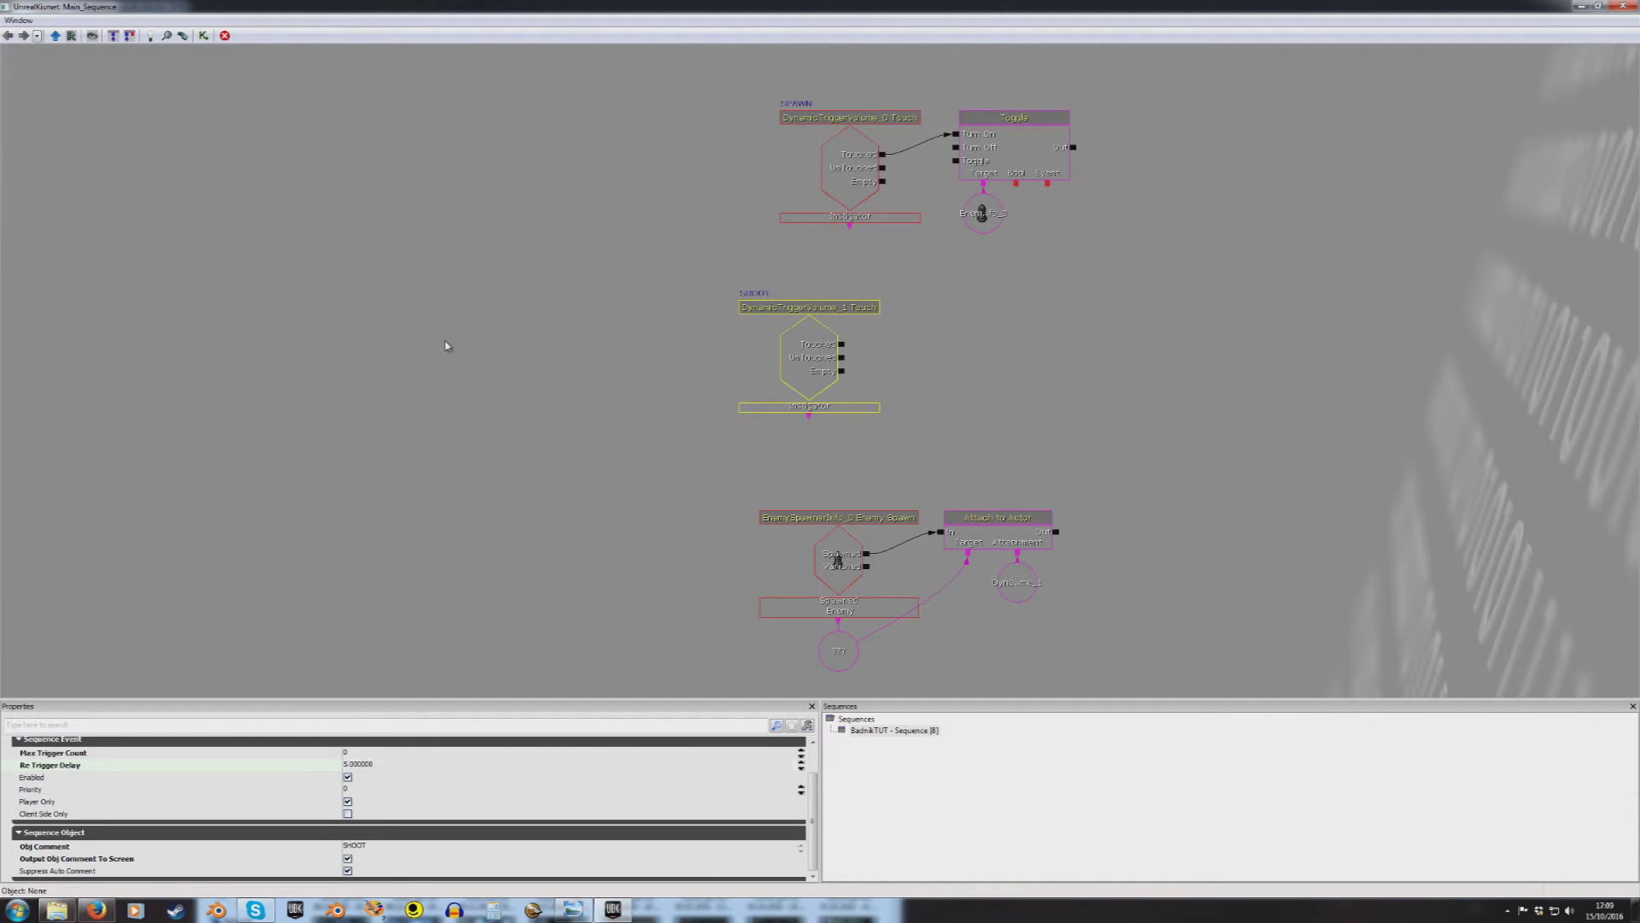
Step: Add an AI Freeze action, connect the SHOOT event's Touched output to Freeze, and link its Target to the Spawned Enemy variable
drag(858, 307, 959, 395)
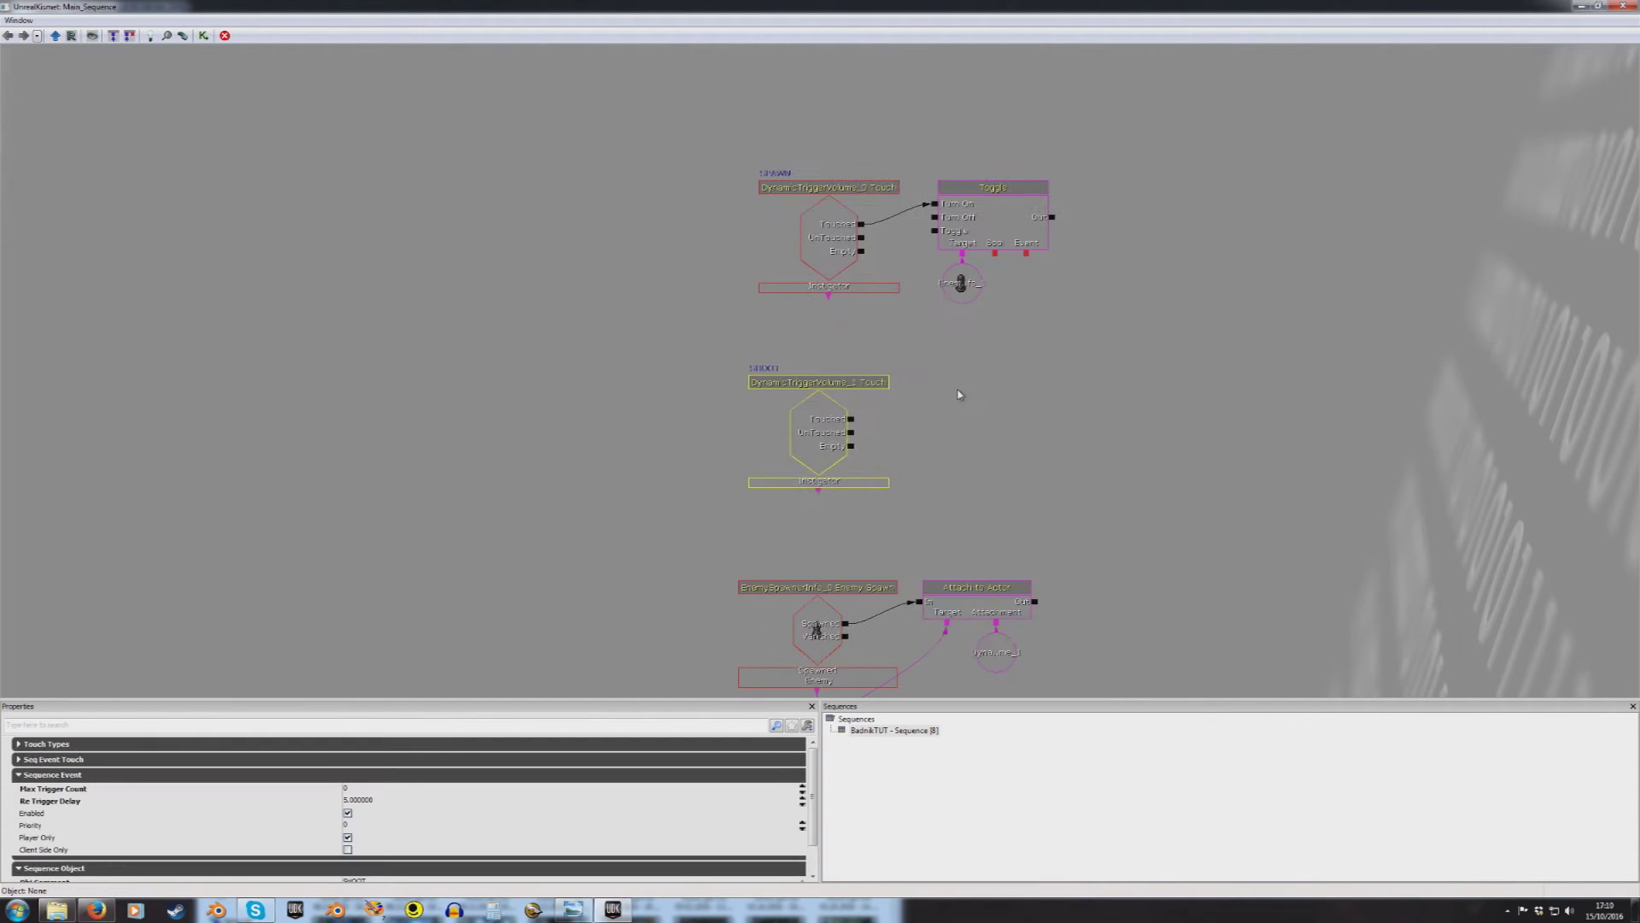
click(979, 415)
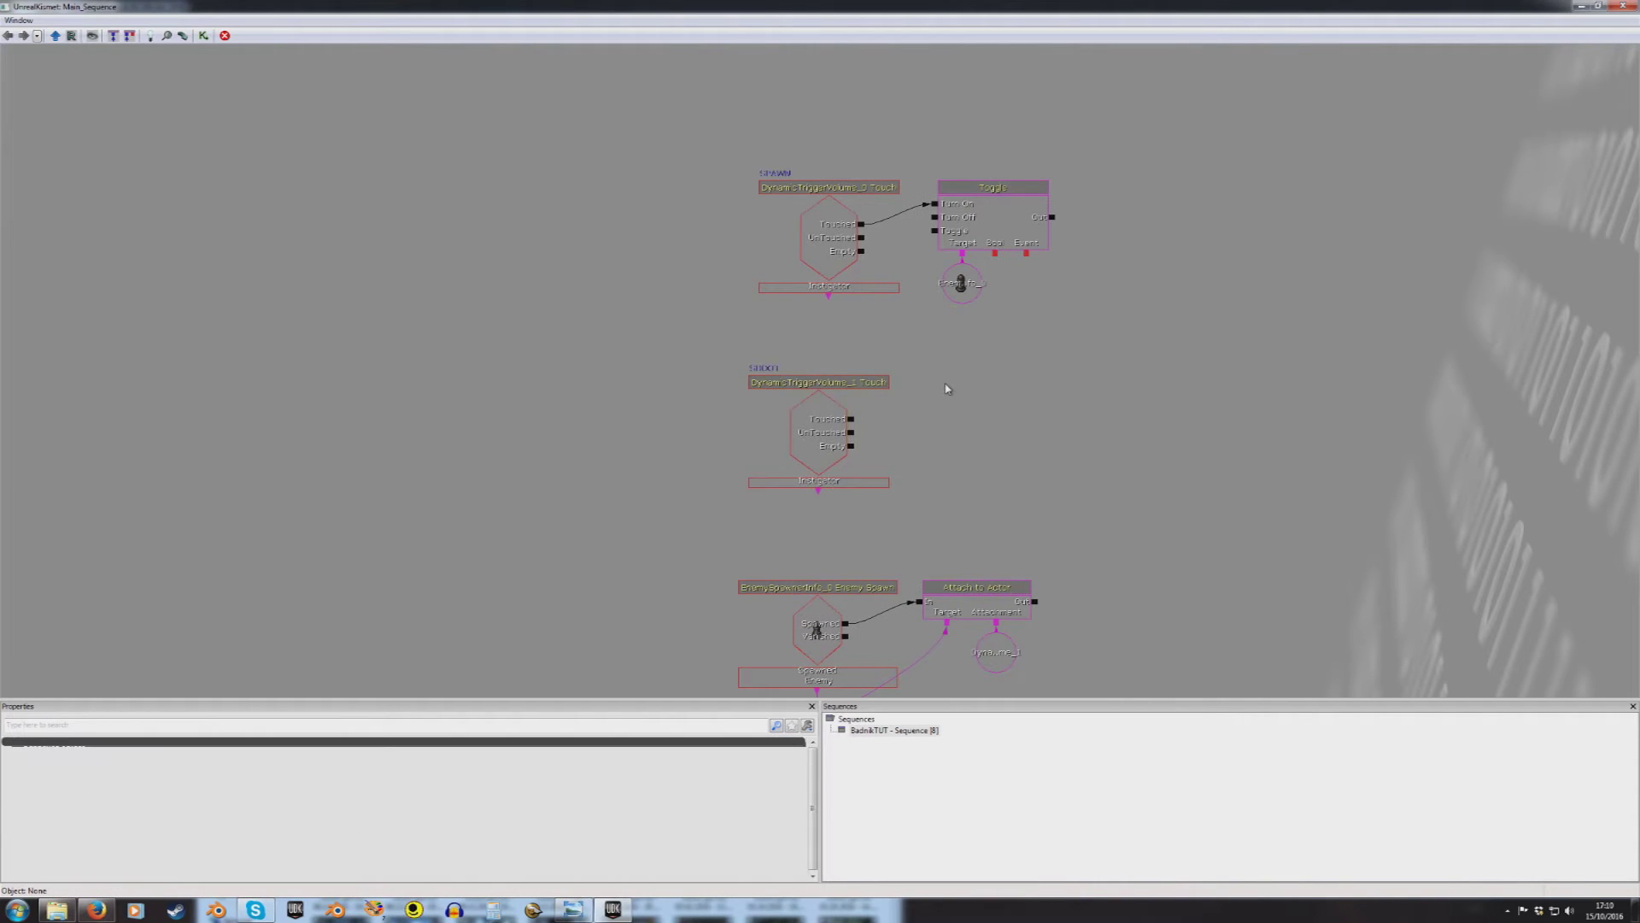
right_click(939, 388)
mouse_move(971, 381)
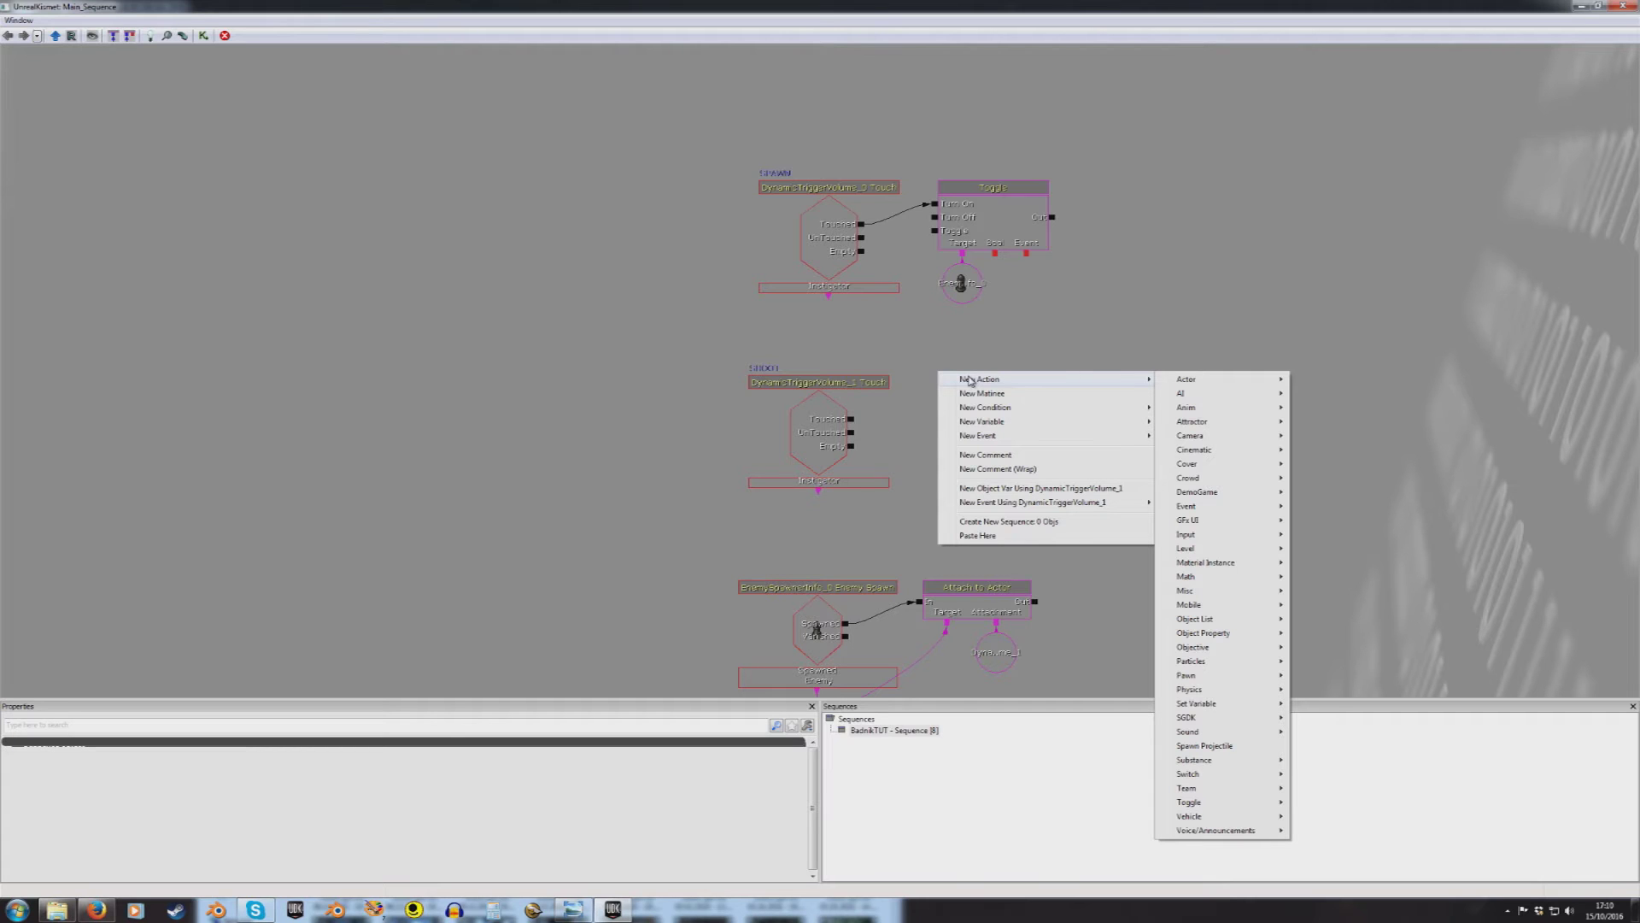
mouse_move(1200, 394)
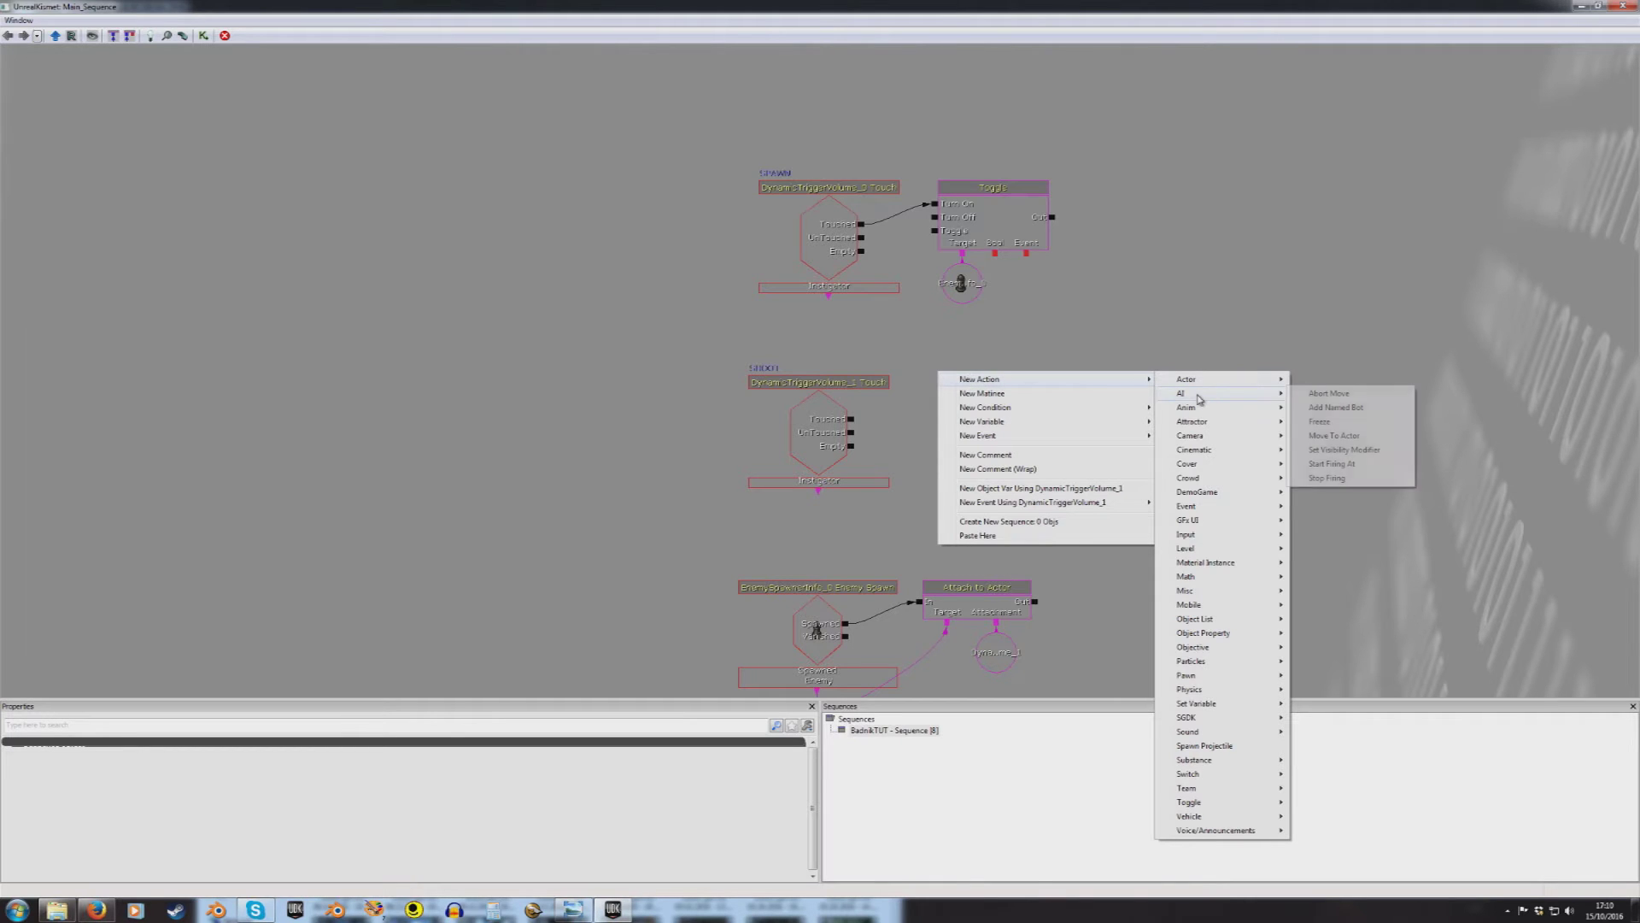
click(1351, 427)
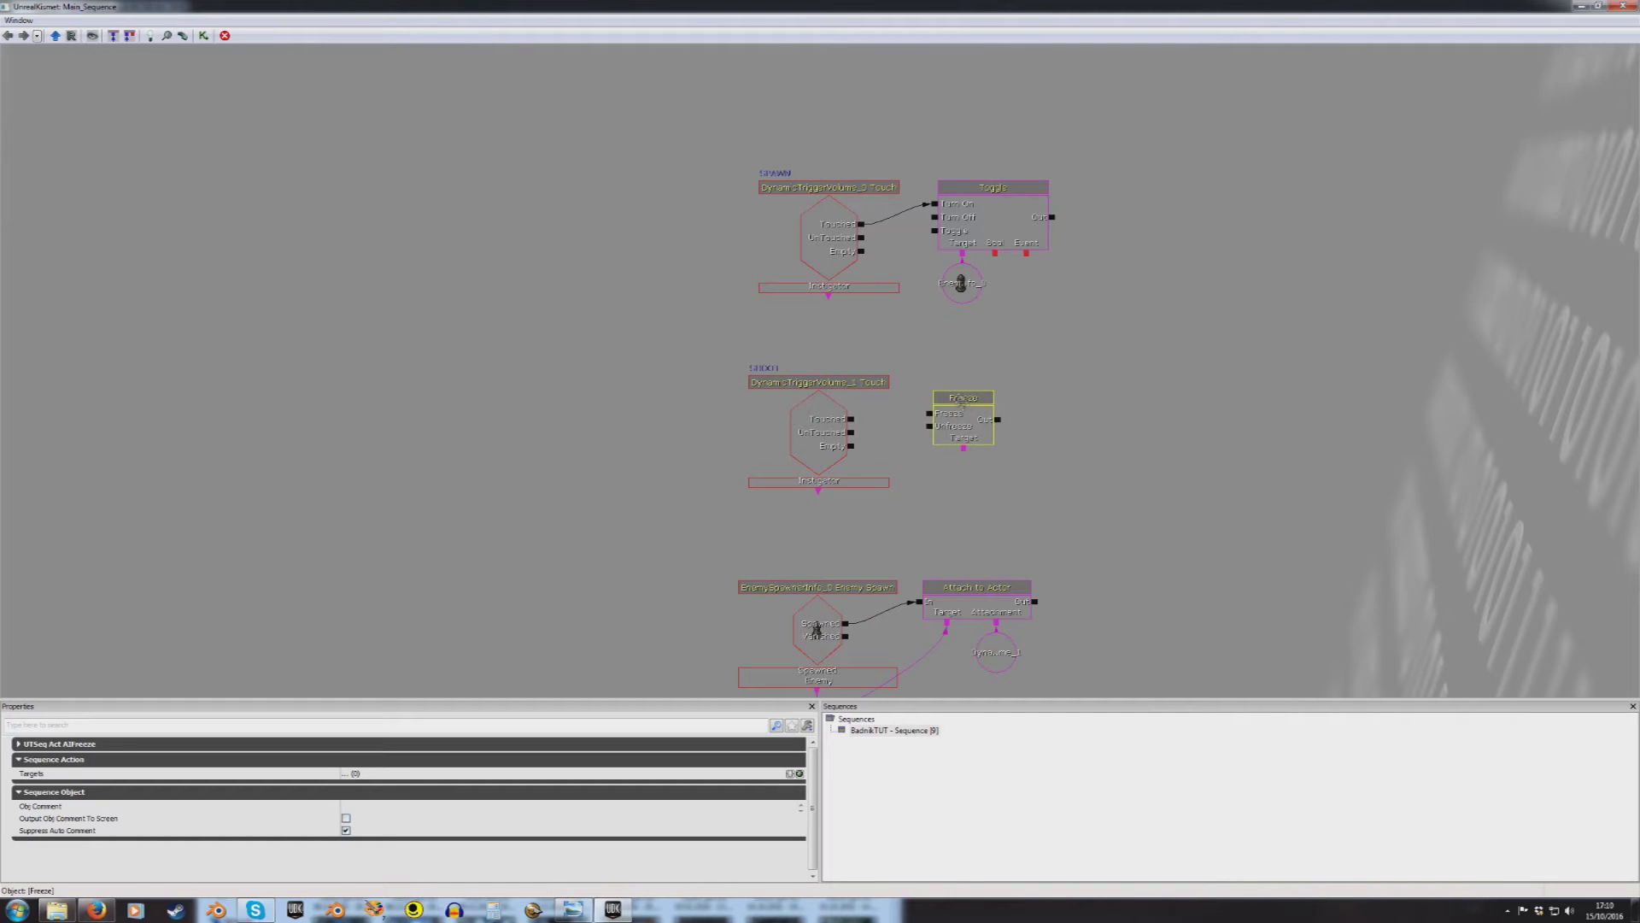
drag(852, 425, 924, 402)
mouse_move(968, 457)
mouse_down()
mouse_move(927, 320)
mouse_move(789, 586)
mouse_up()
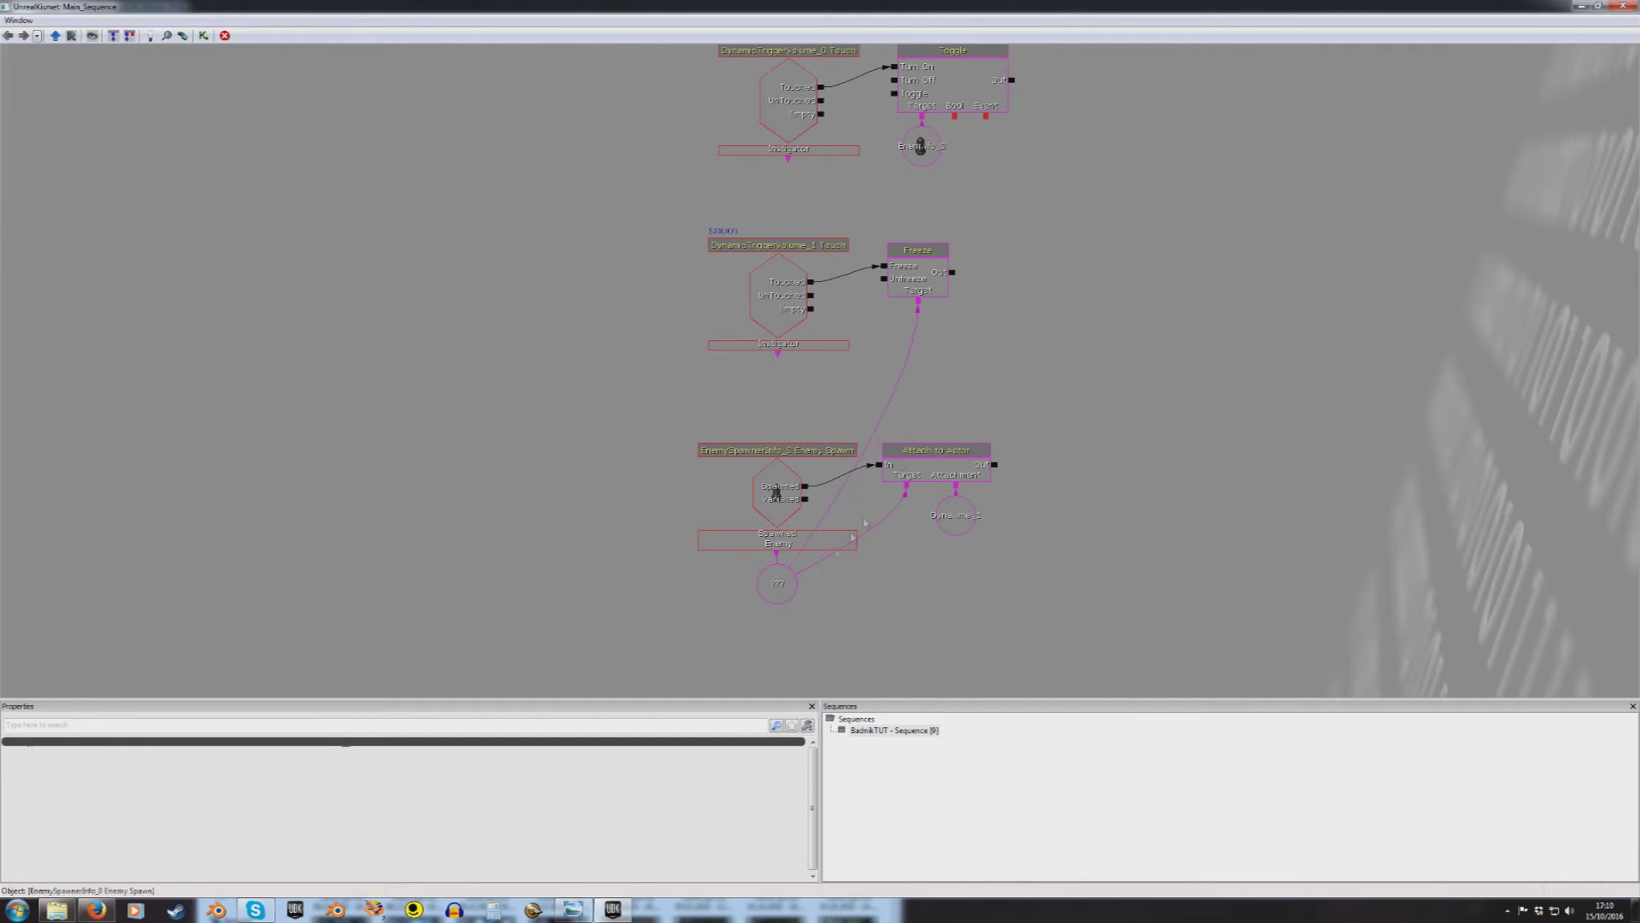
Step: Set an activate delay of 1.0 on the Freeze action's output
drag(971, 310, 963, 379)
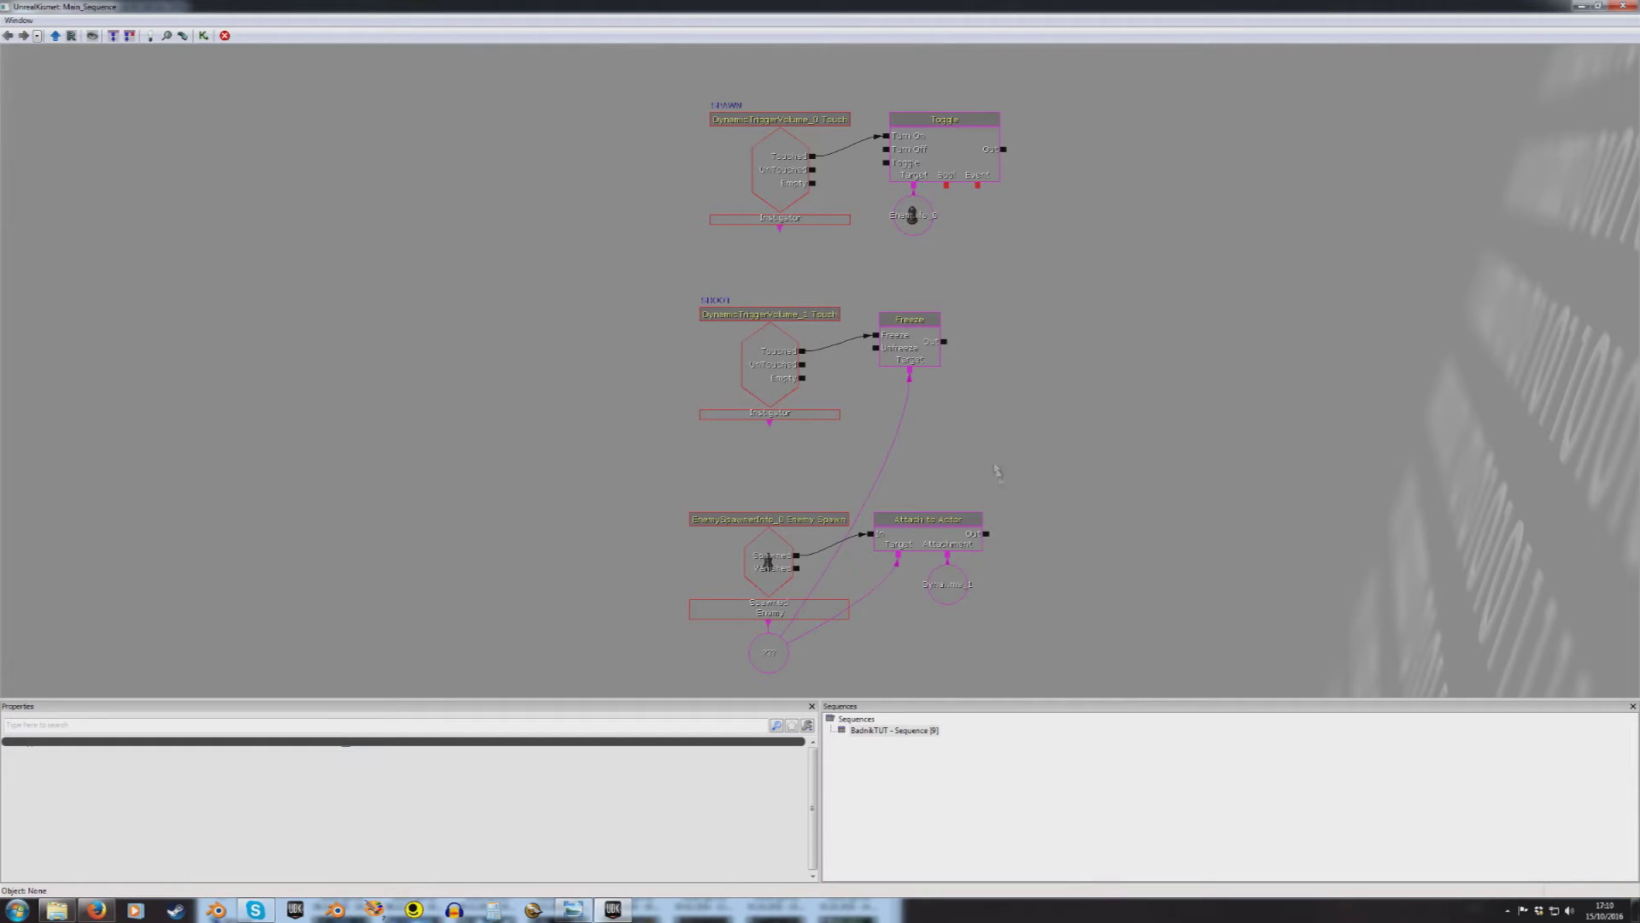
drag(973, 435, 930, 453)
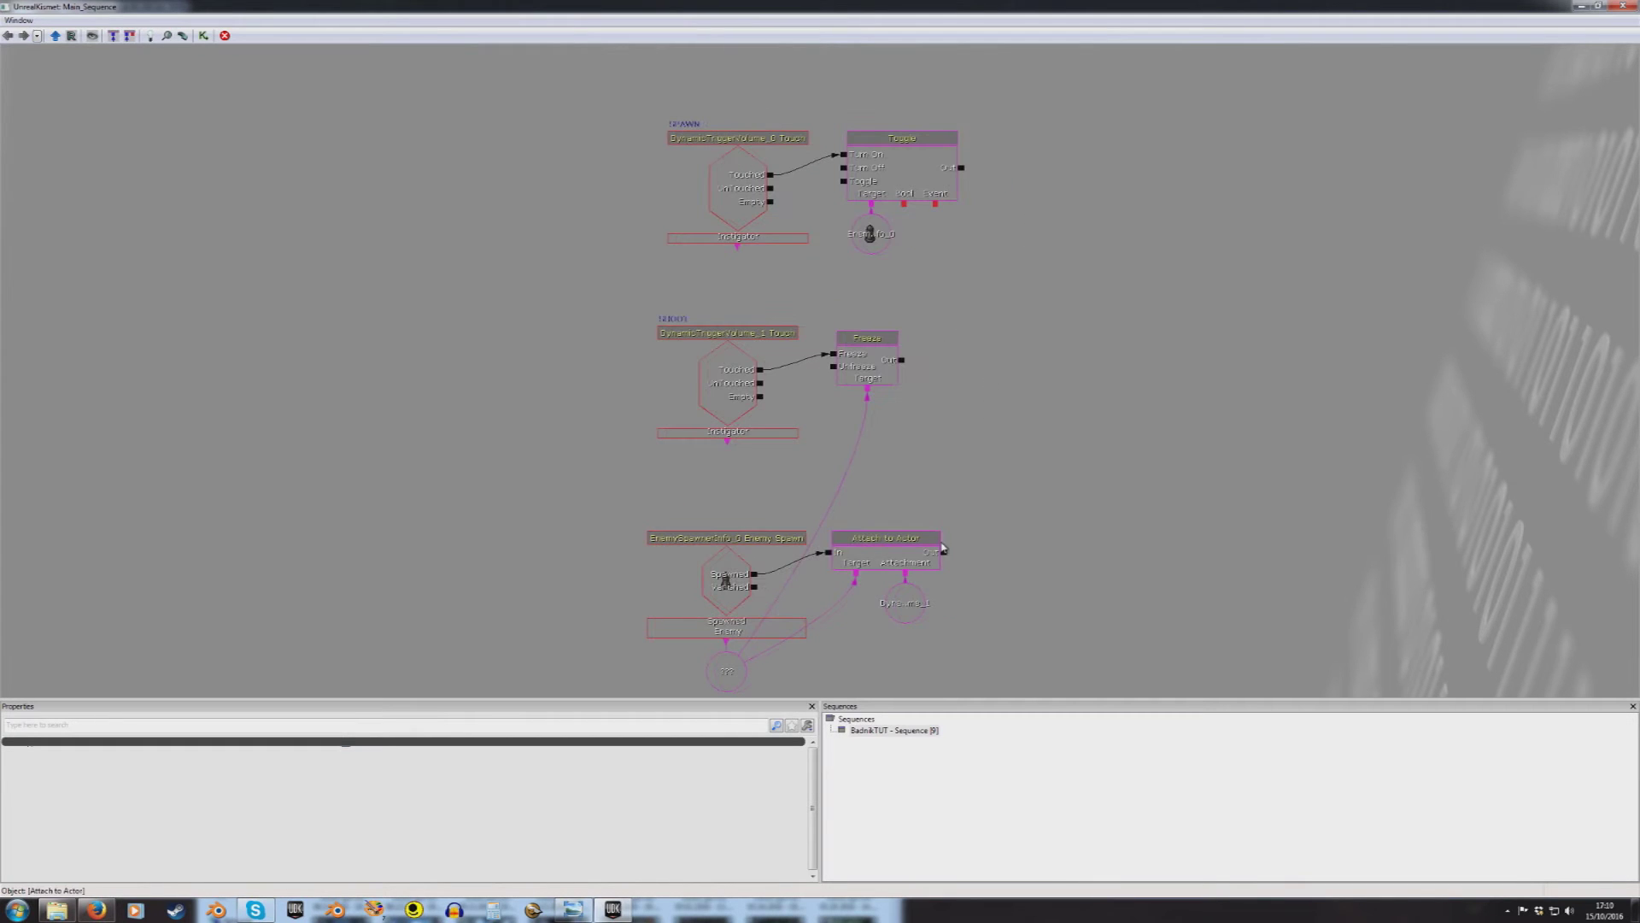
right_click(903, 360)
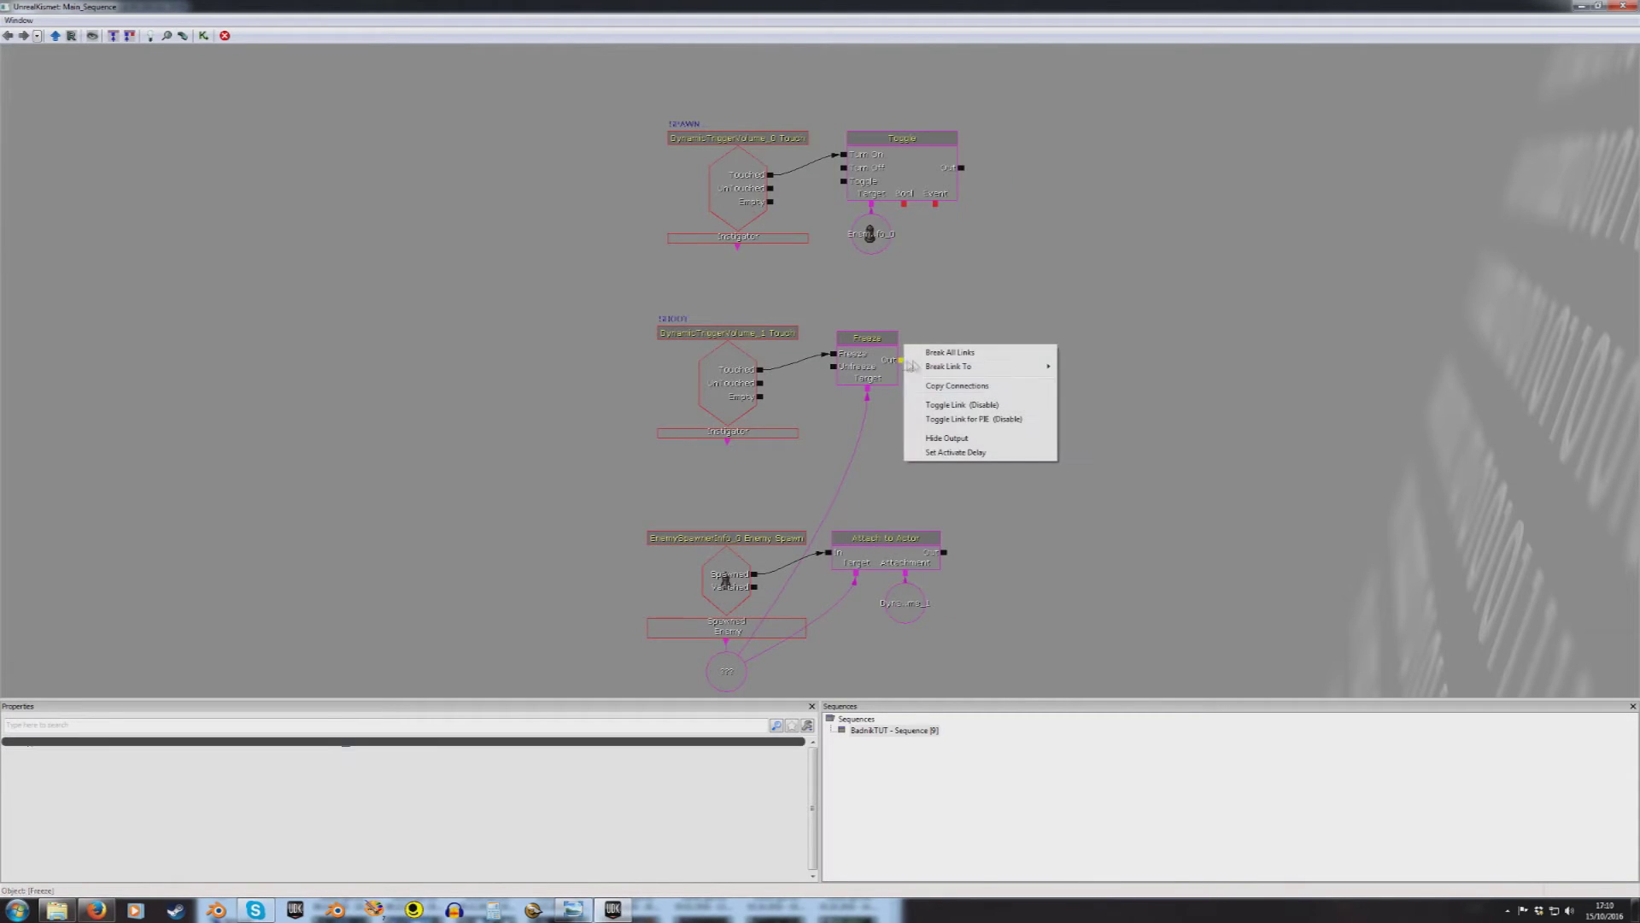
click(965, 453)
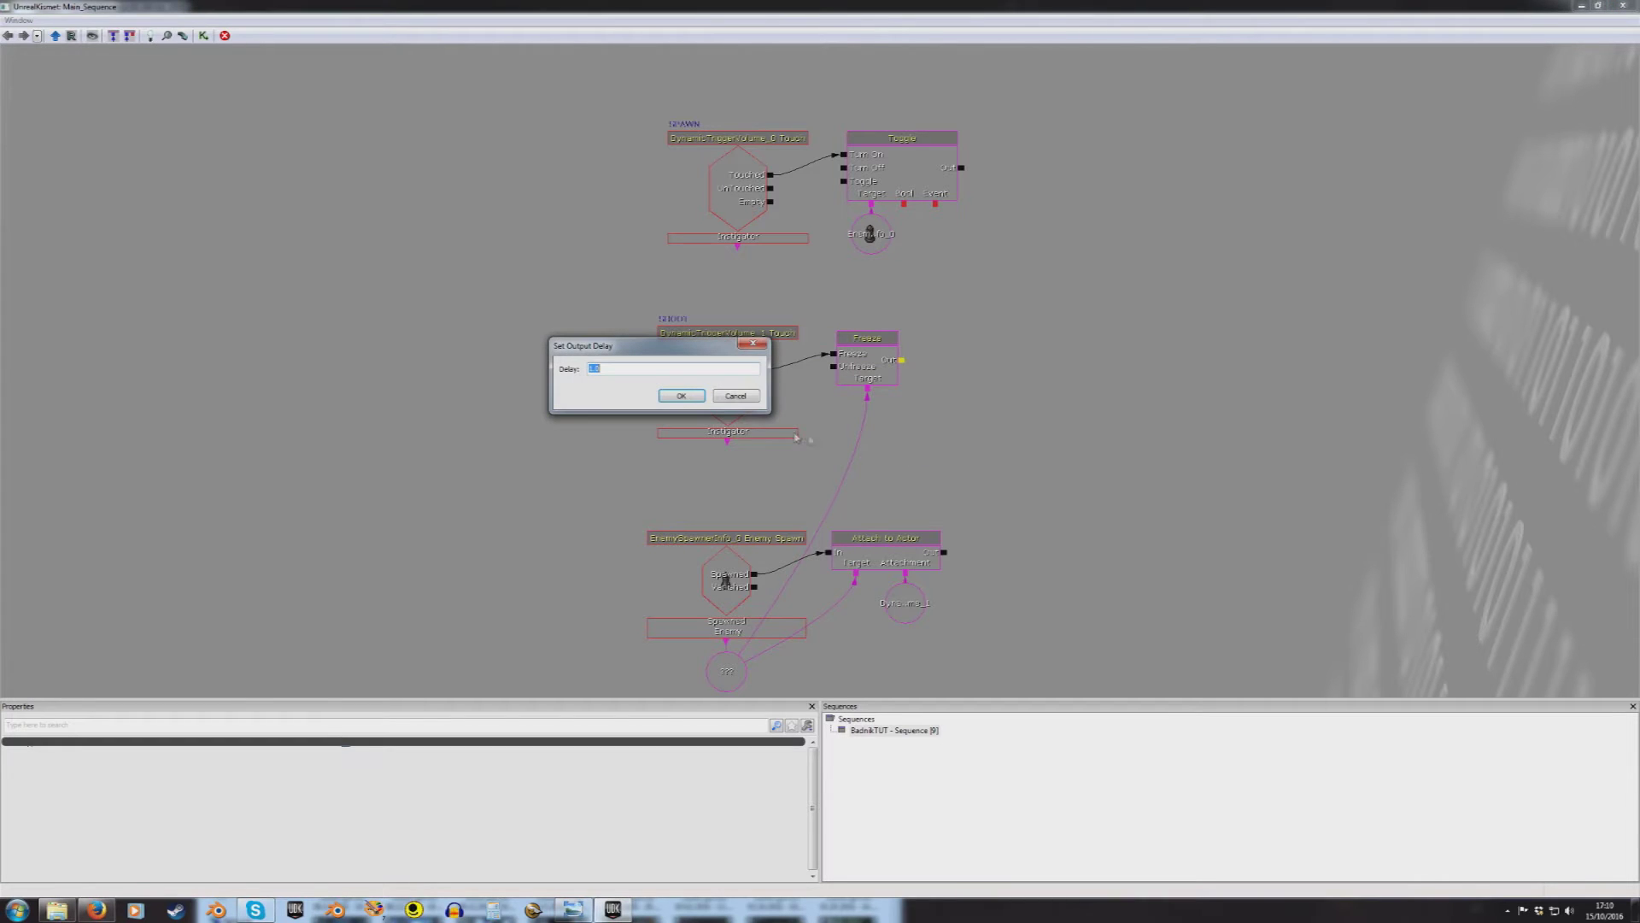
click(681, 395)
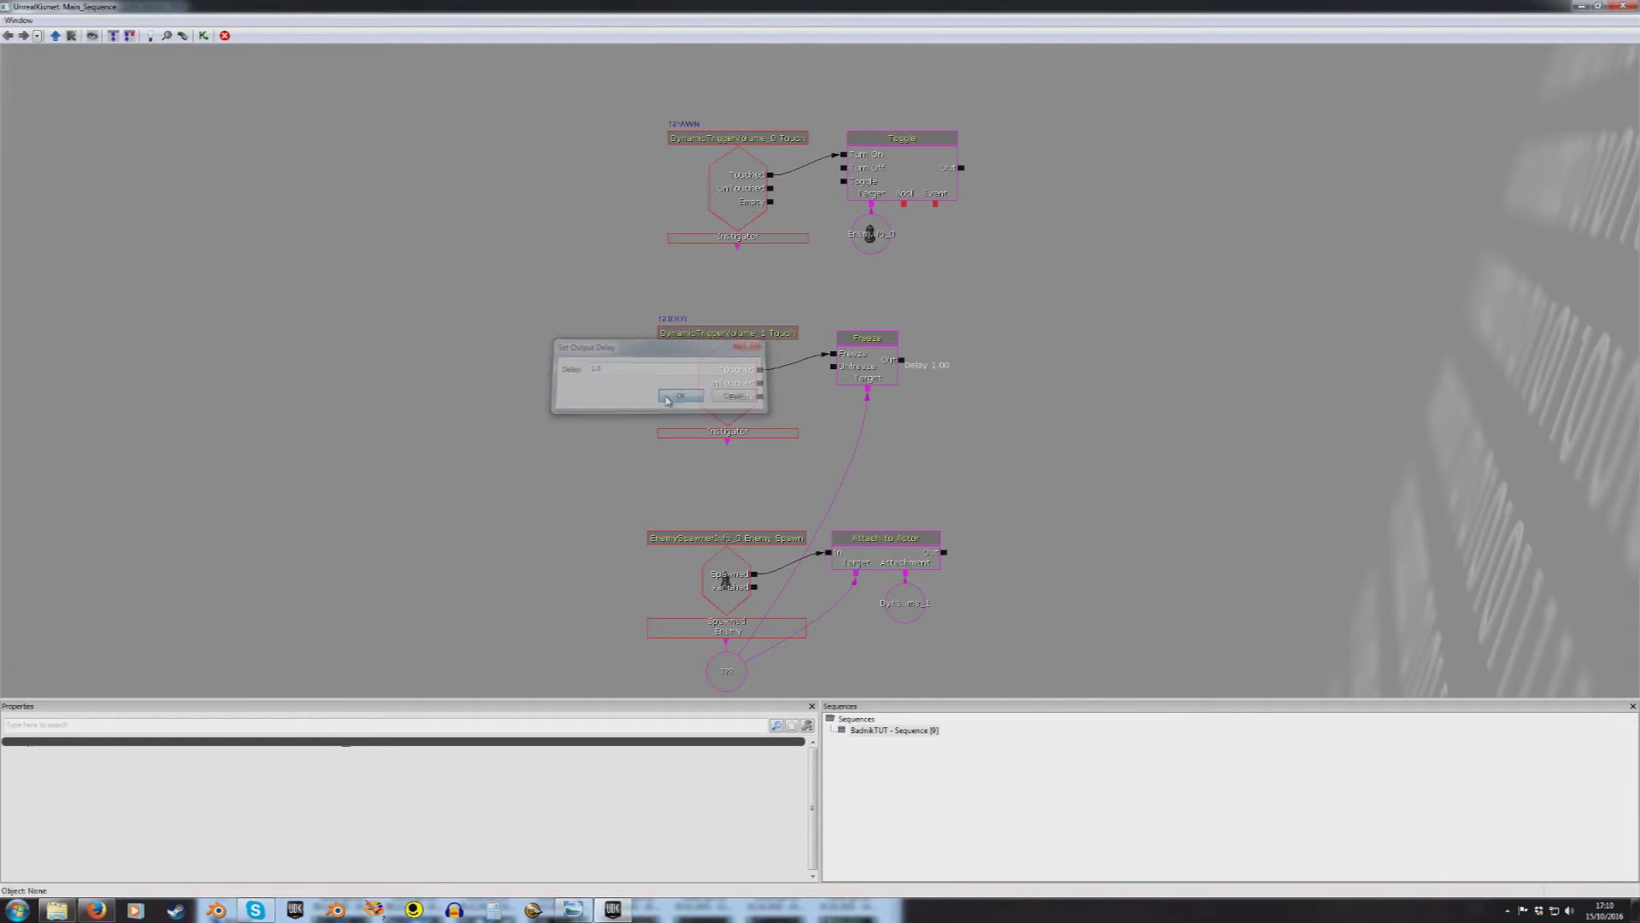
Step: Add a second Freeze action, connect the first one's delayed output to its Unfreeze input, and target the Spawned Enemy variable
right_click(948, 354)
mouse_move(1025, 341)
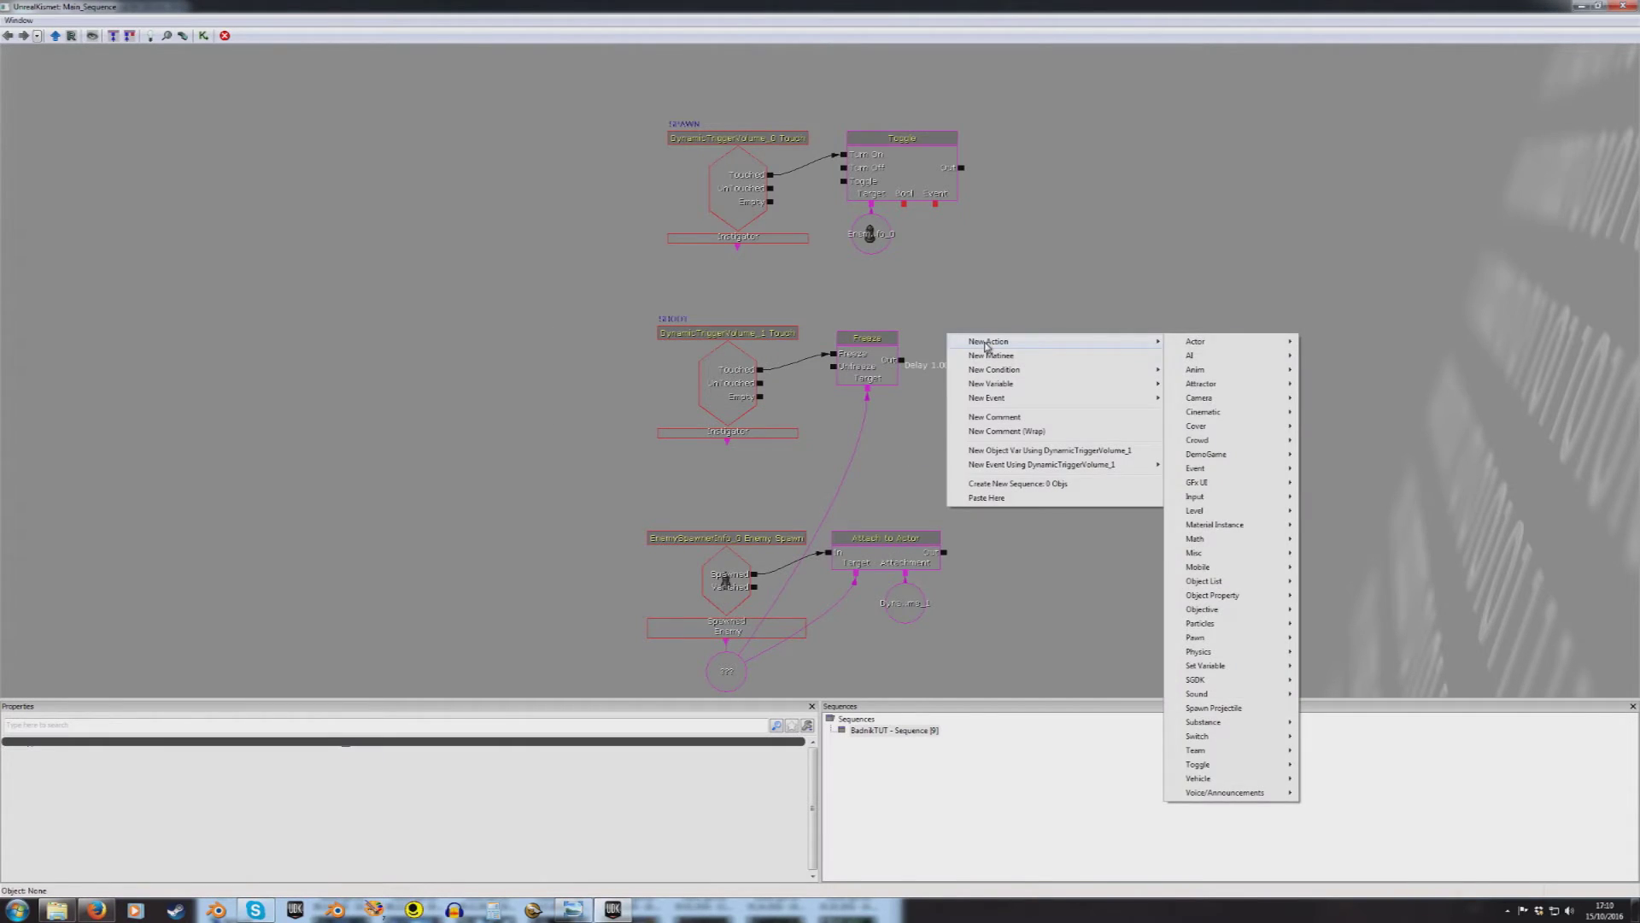
mouse_move(1213, 354)
click(1330, 384)
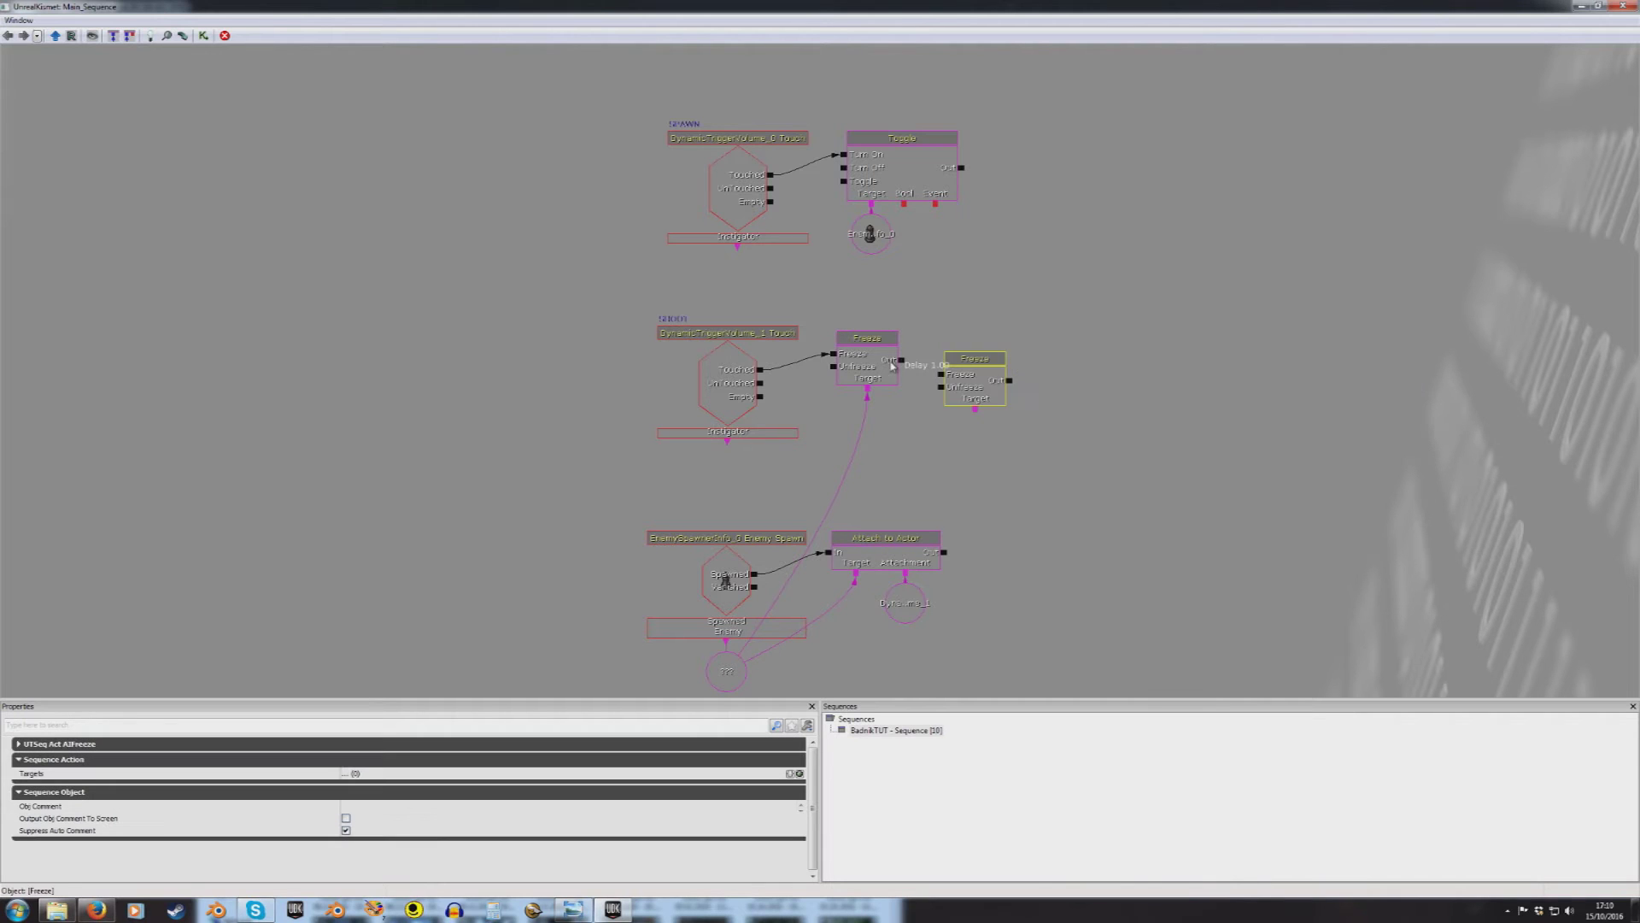
drag(987, 389, 1022, 364)
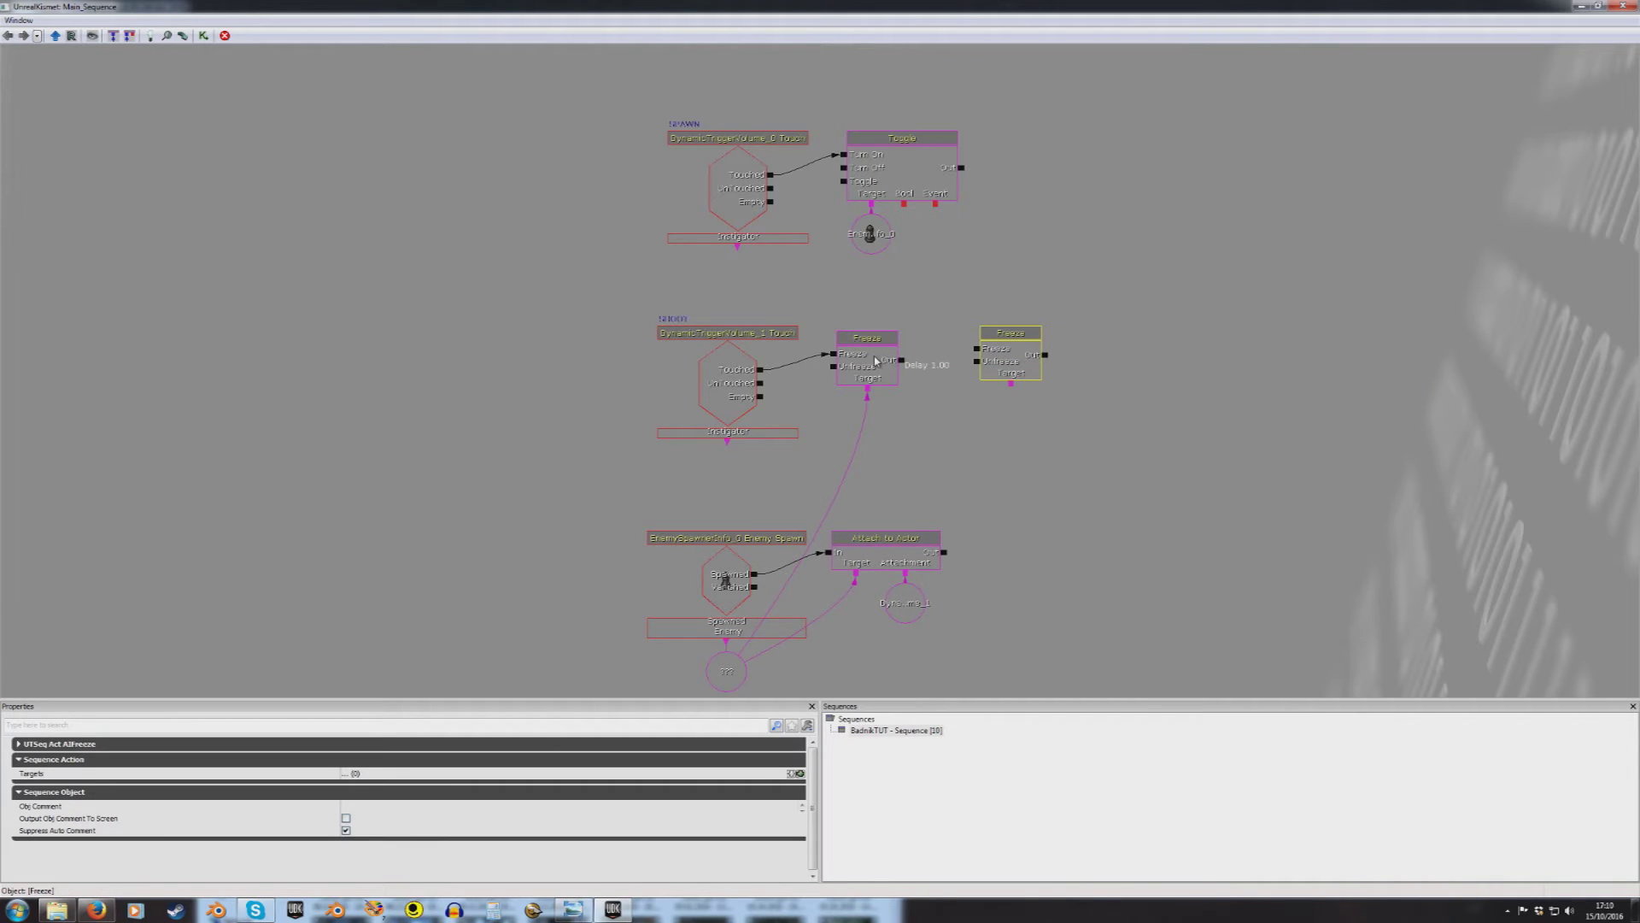
drag(902, 359, 737, 669)
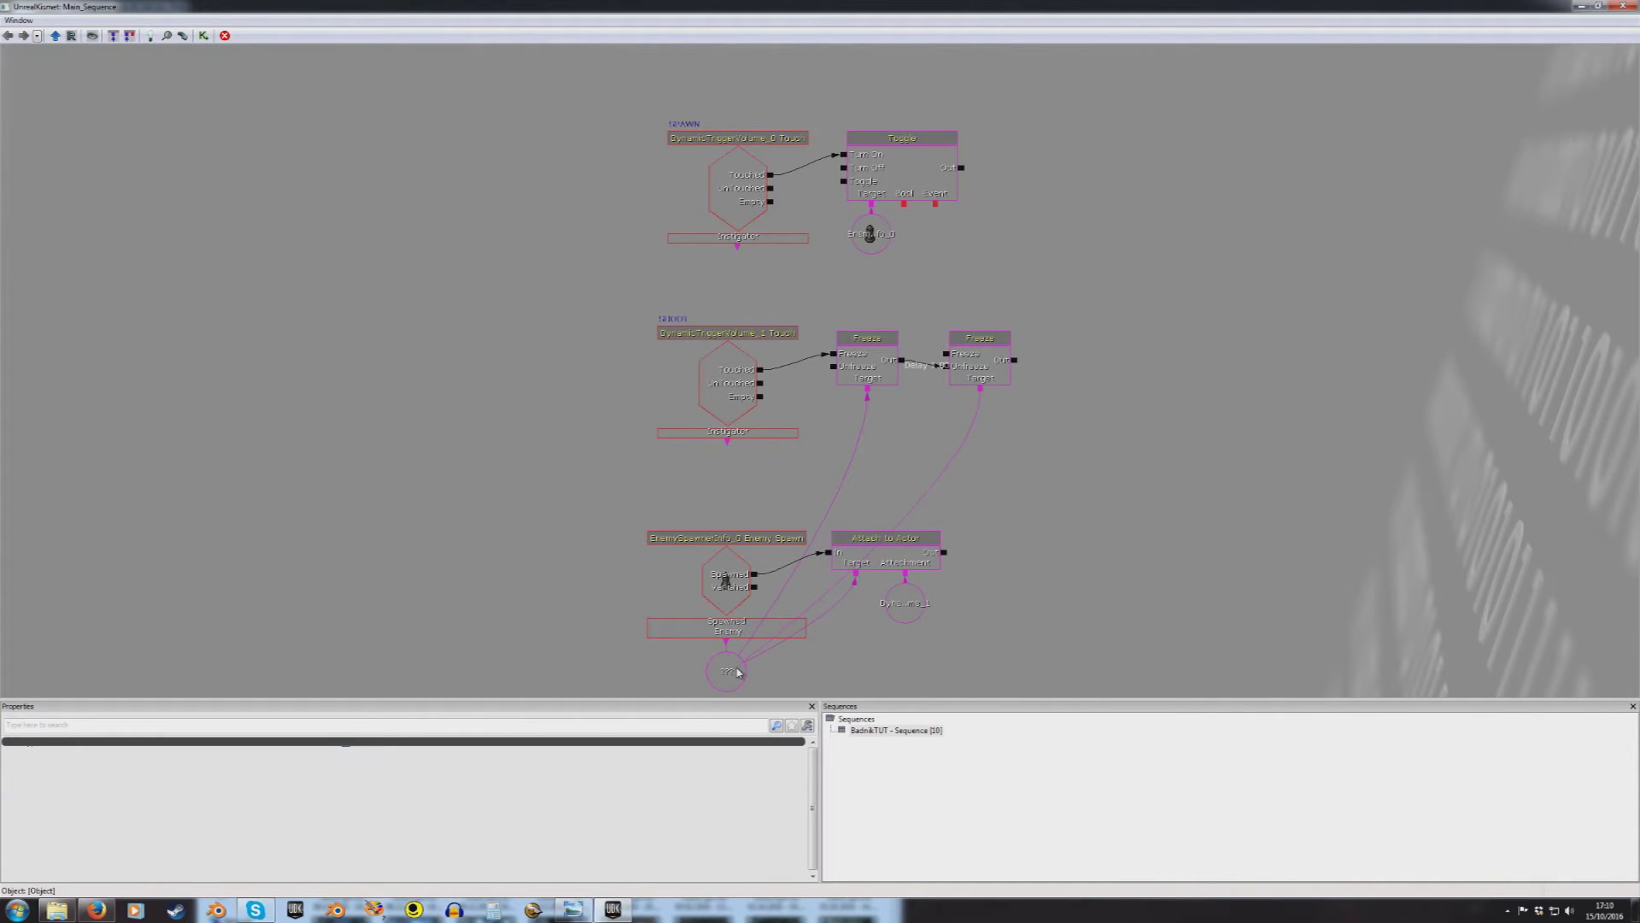
drag(1059, 465, 925, 467)
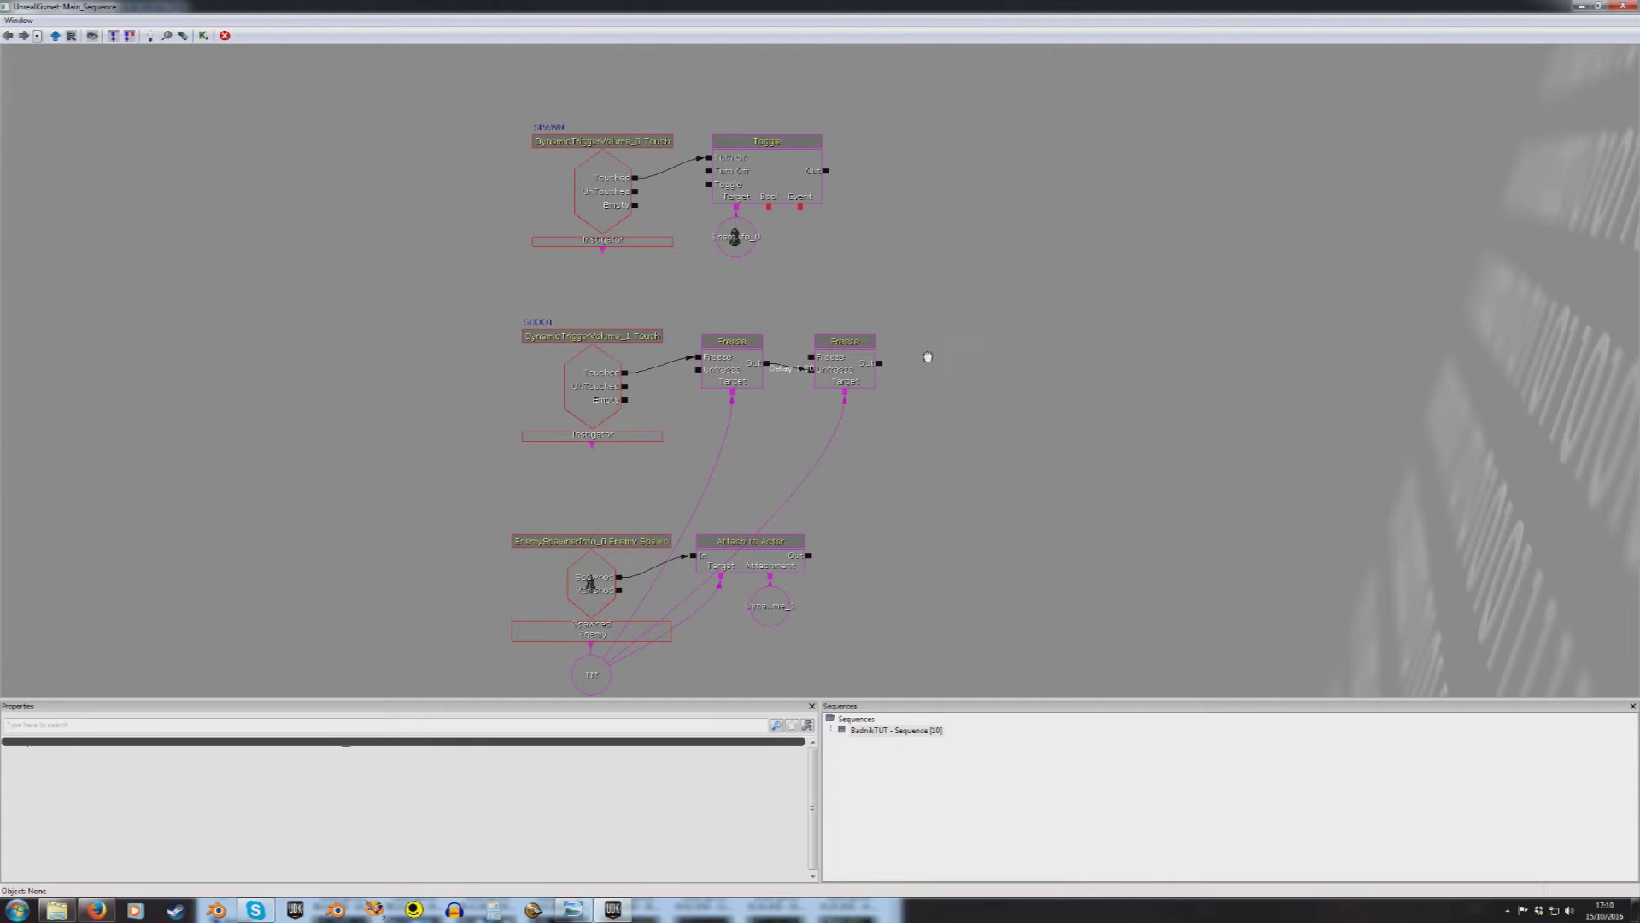
Step: Add an Is Alive condition, connect the second Freeze action's output to its input, and link its Players connector to the Spawned Enemy variable
right_click(929, 339)
mouse_move(966, 374)
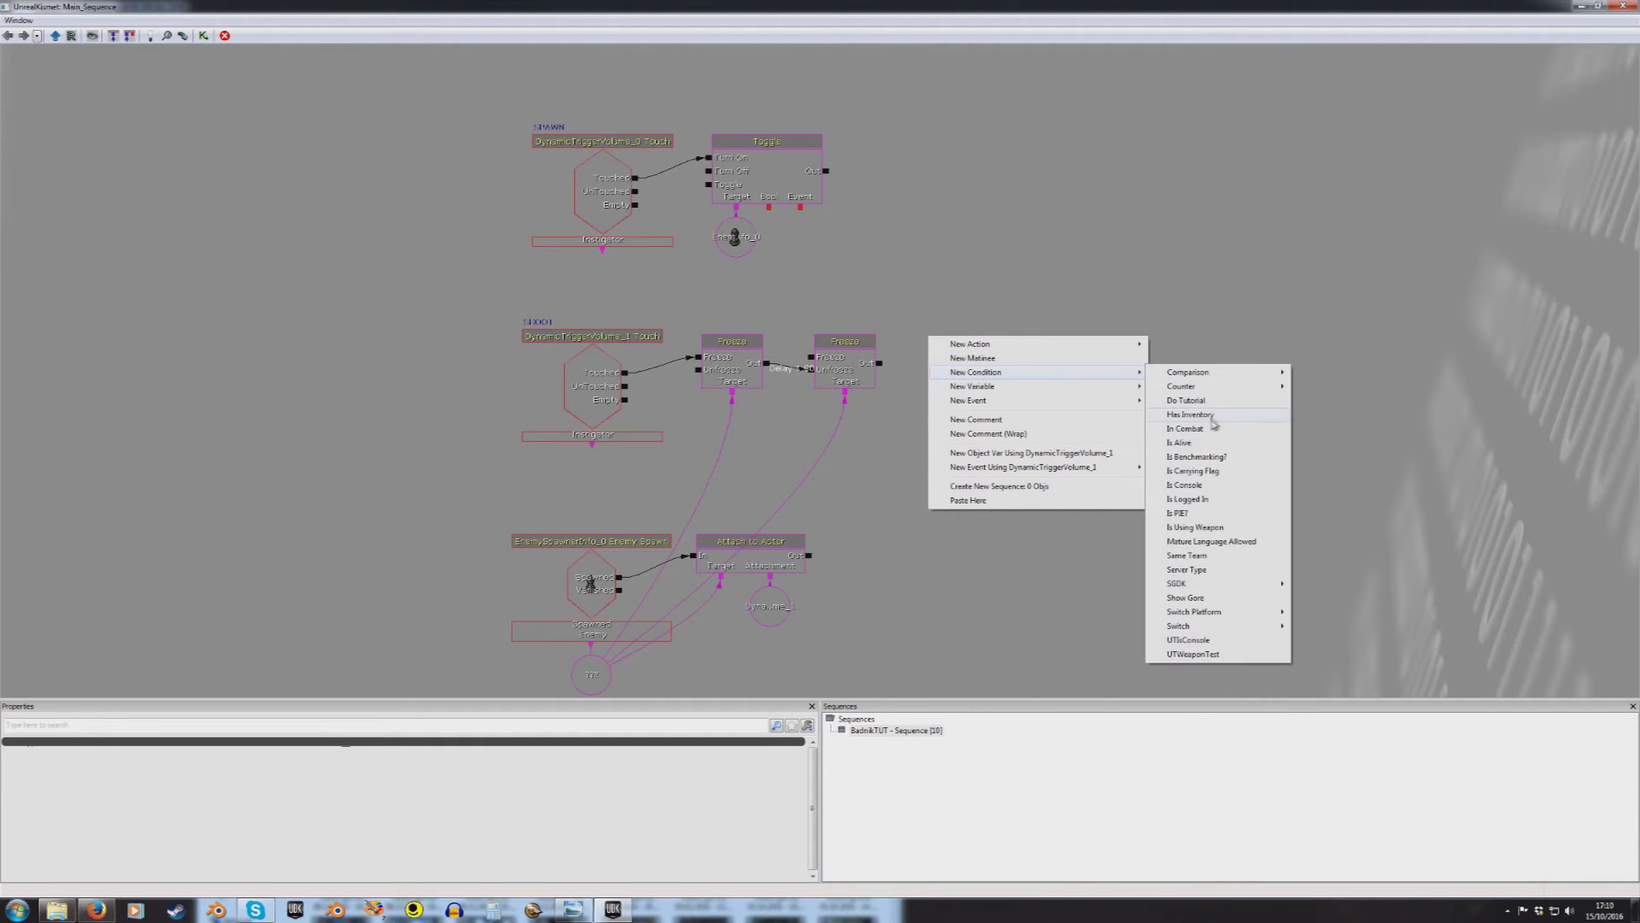
click(1213, 443)
drag(943, 386, 918, 363)
click(958, 387)
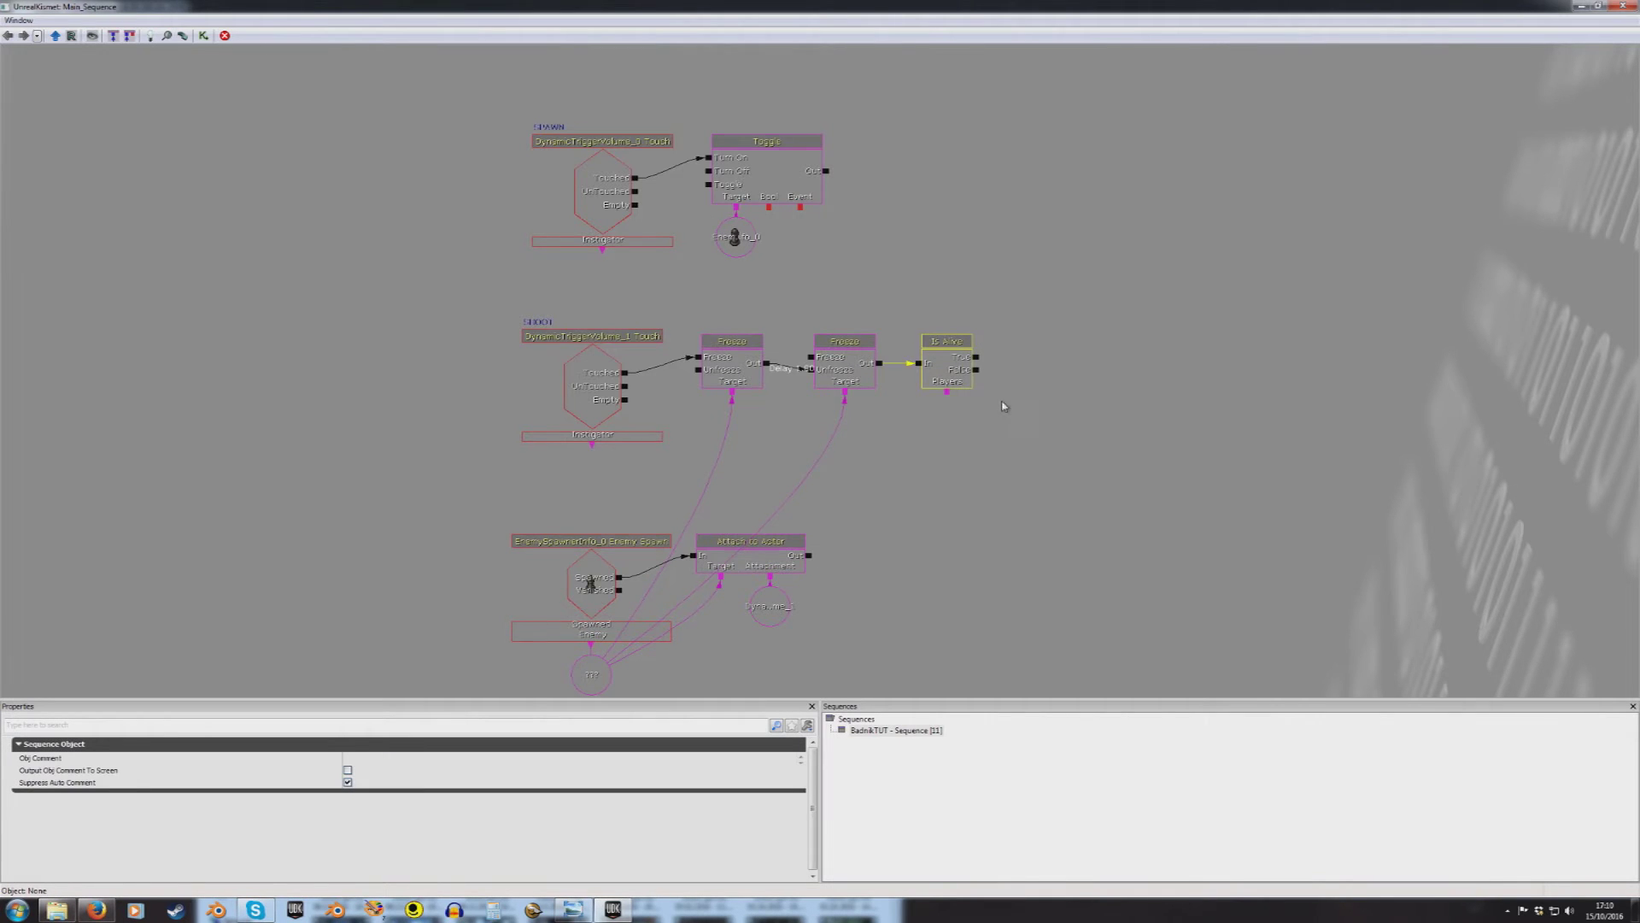
drag(1002, 401, 951, 426)
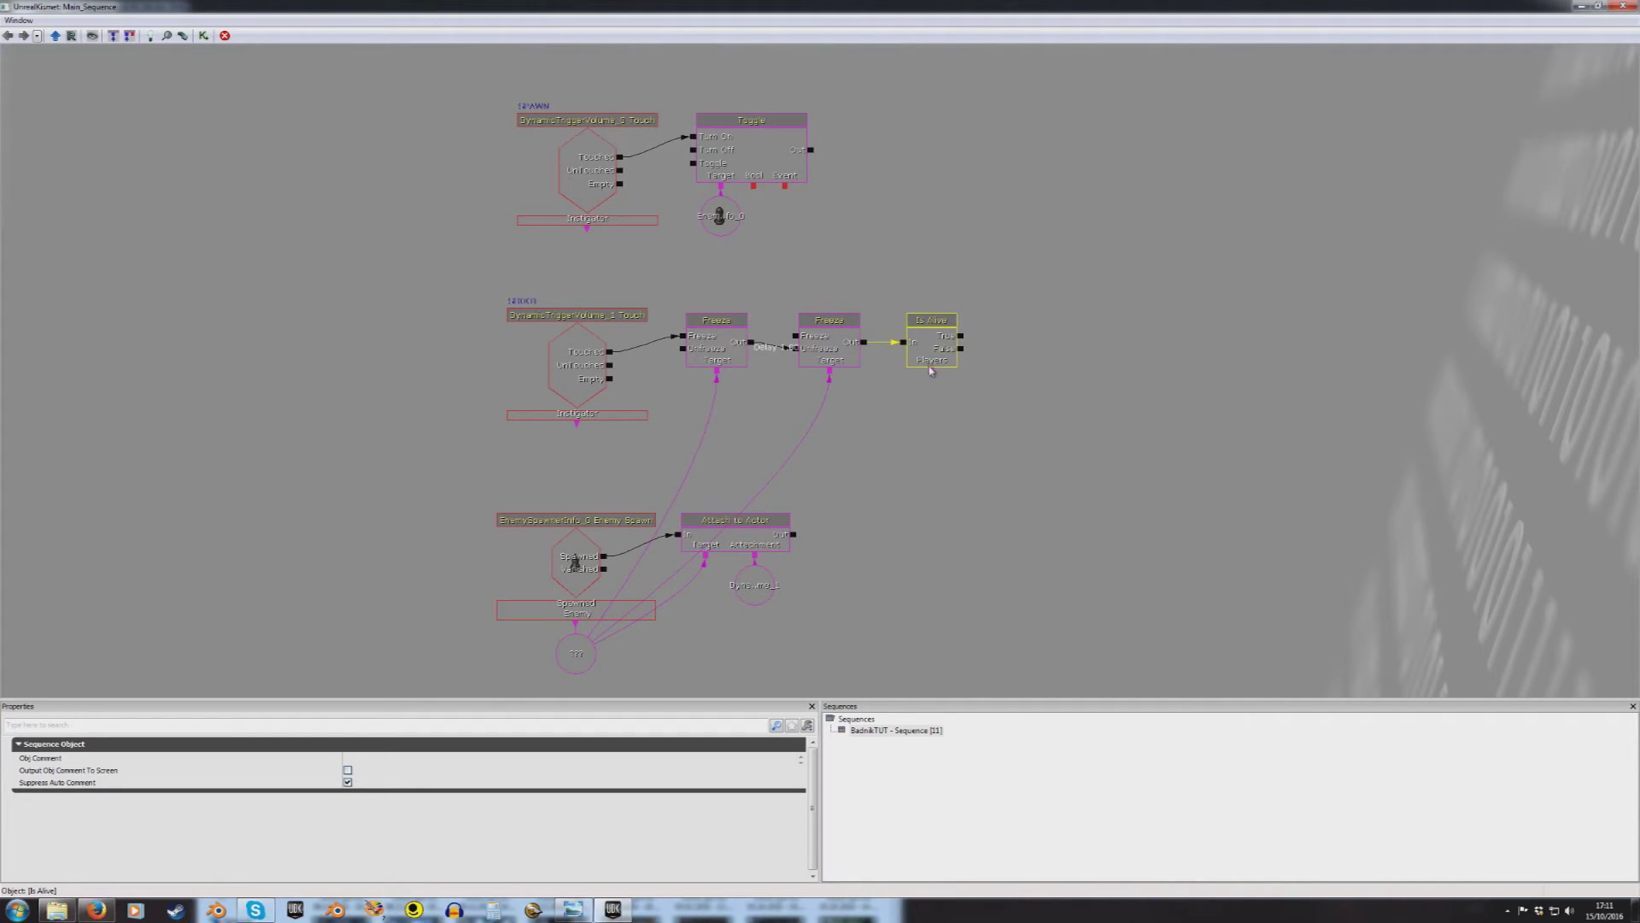
drag(931, 371, 598, 647)
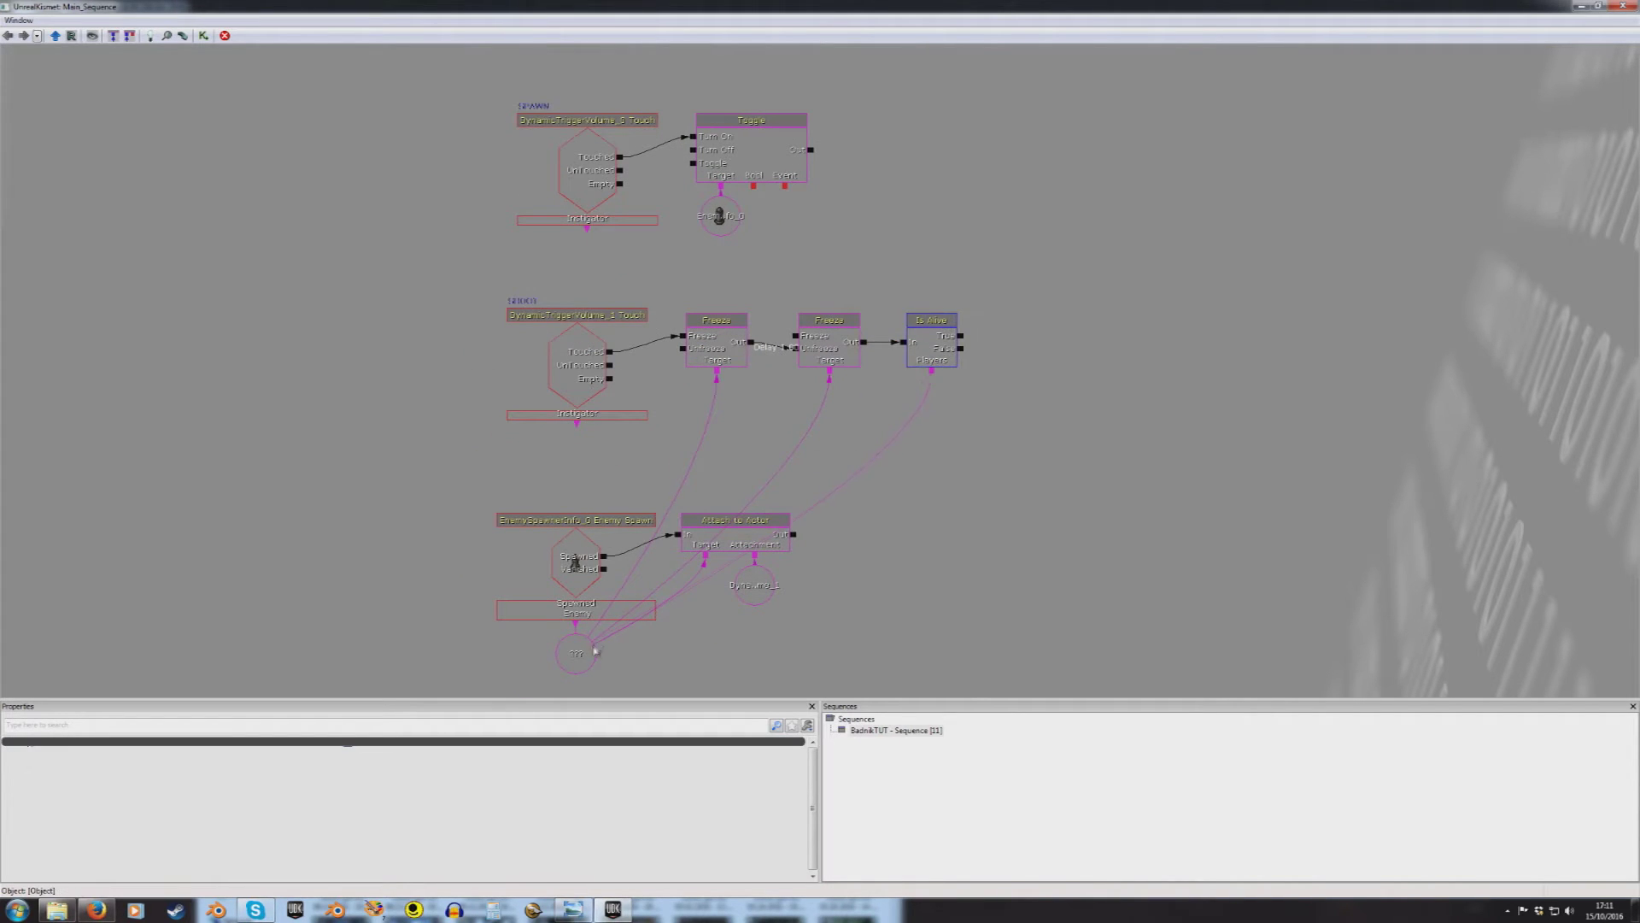
Step: Add an SGDK Shoot Enemy action, connect Is Alive's True output to it, and target the Spawned Enemy variable
drag(1069, 344, 931, 334)
right_click(919, 345)
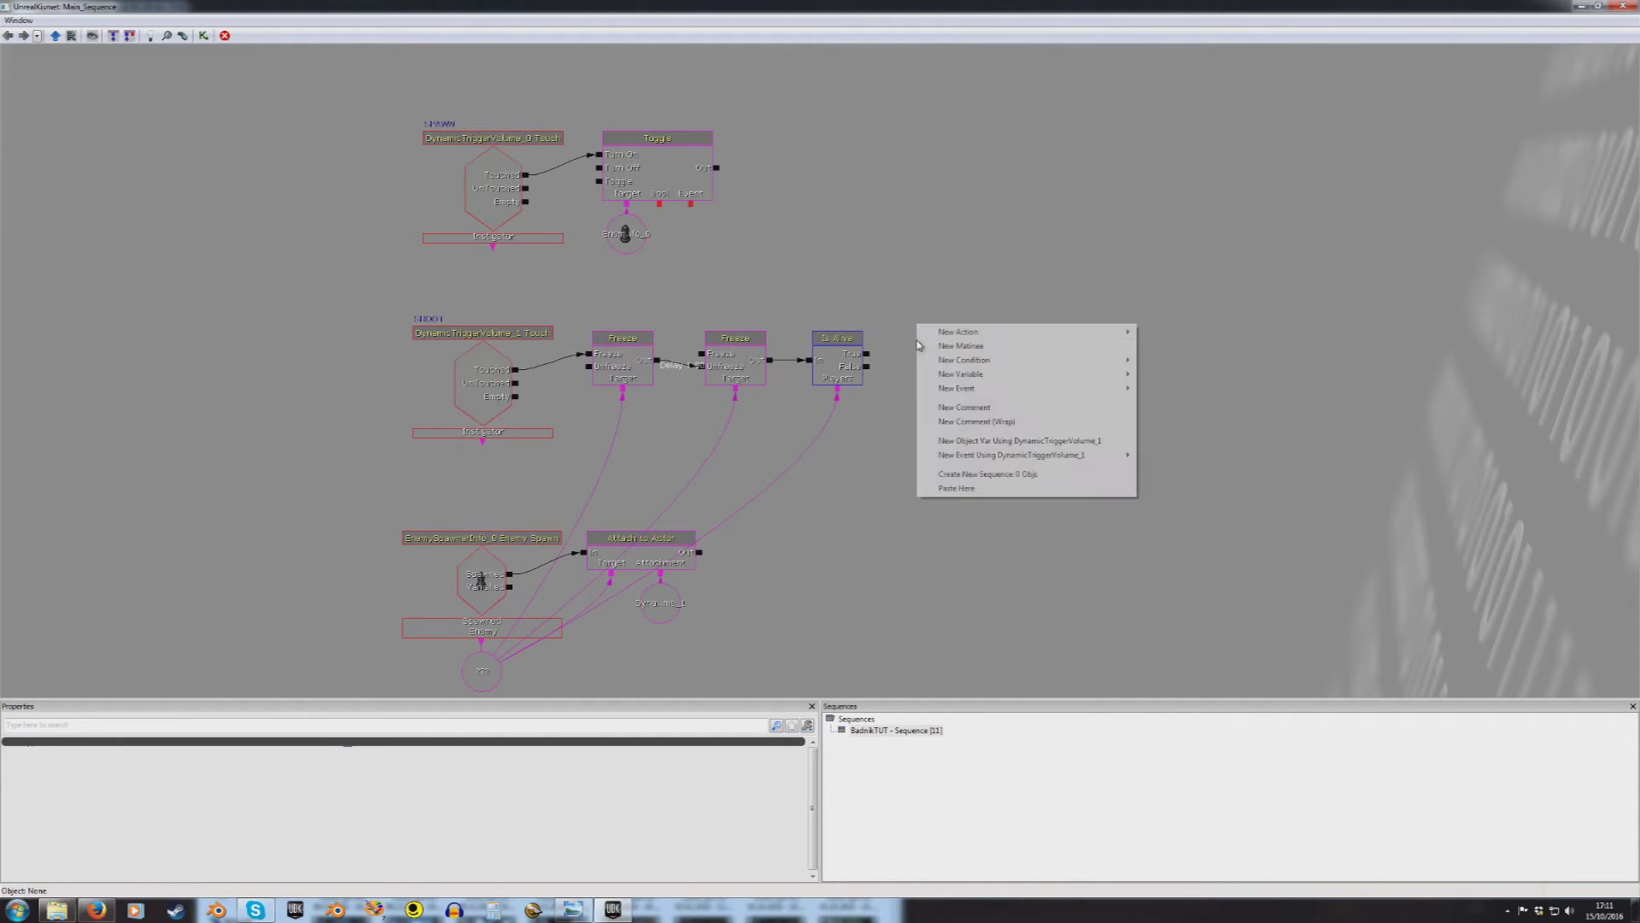
mouse_move(940, 333)
mouse_move(1172, 671)
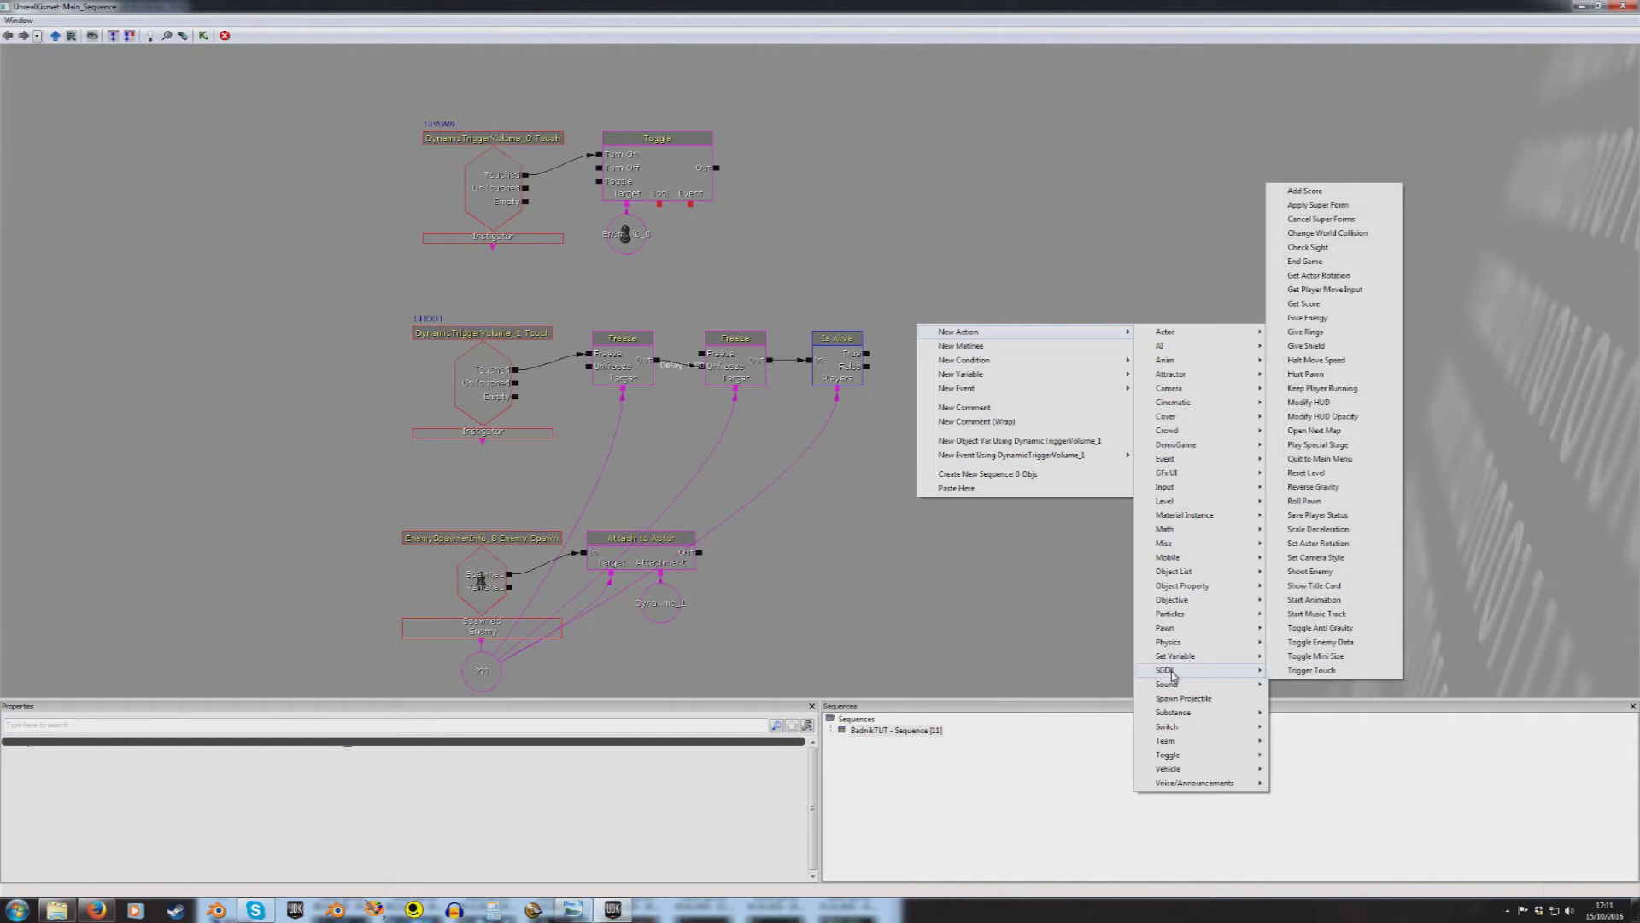
click(1275, 569)
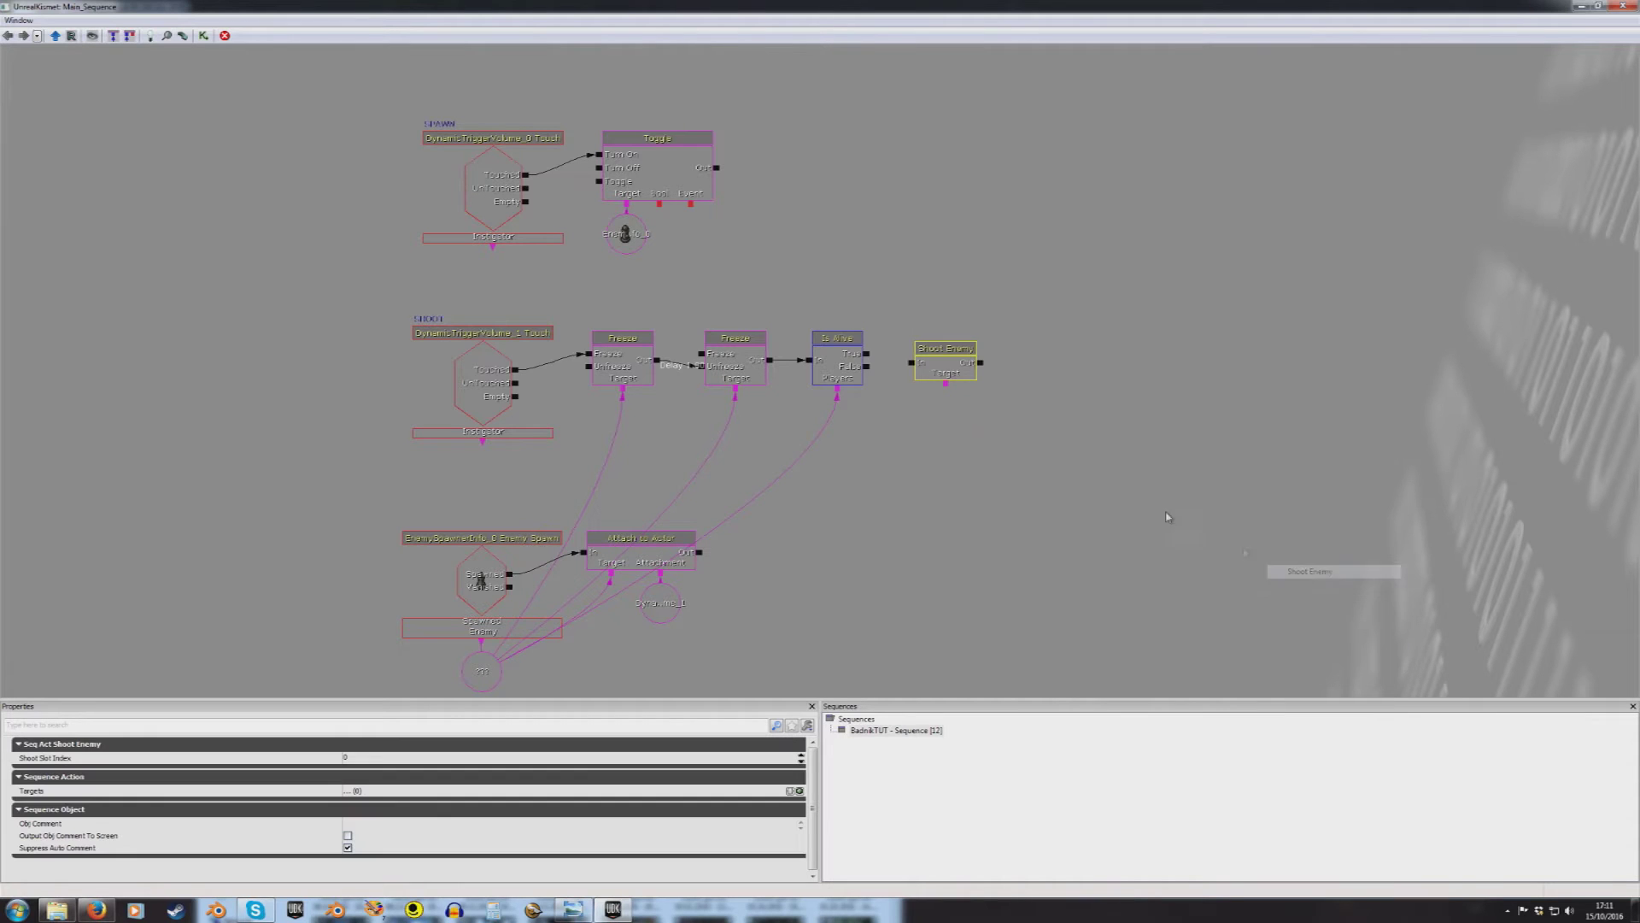
ctrl+drag(957, 369, 481, 669)
click(948, 364)
click(1005, 355)
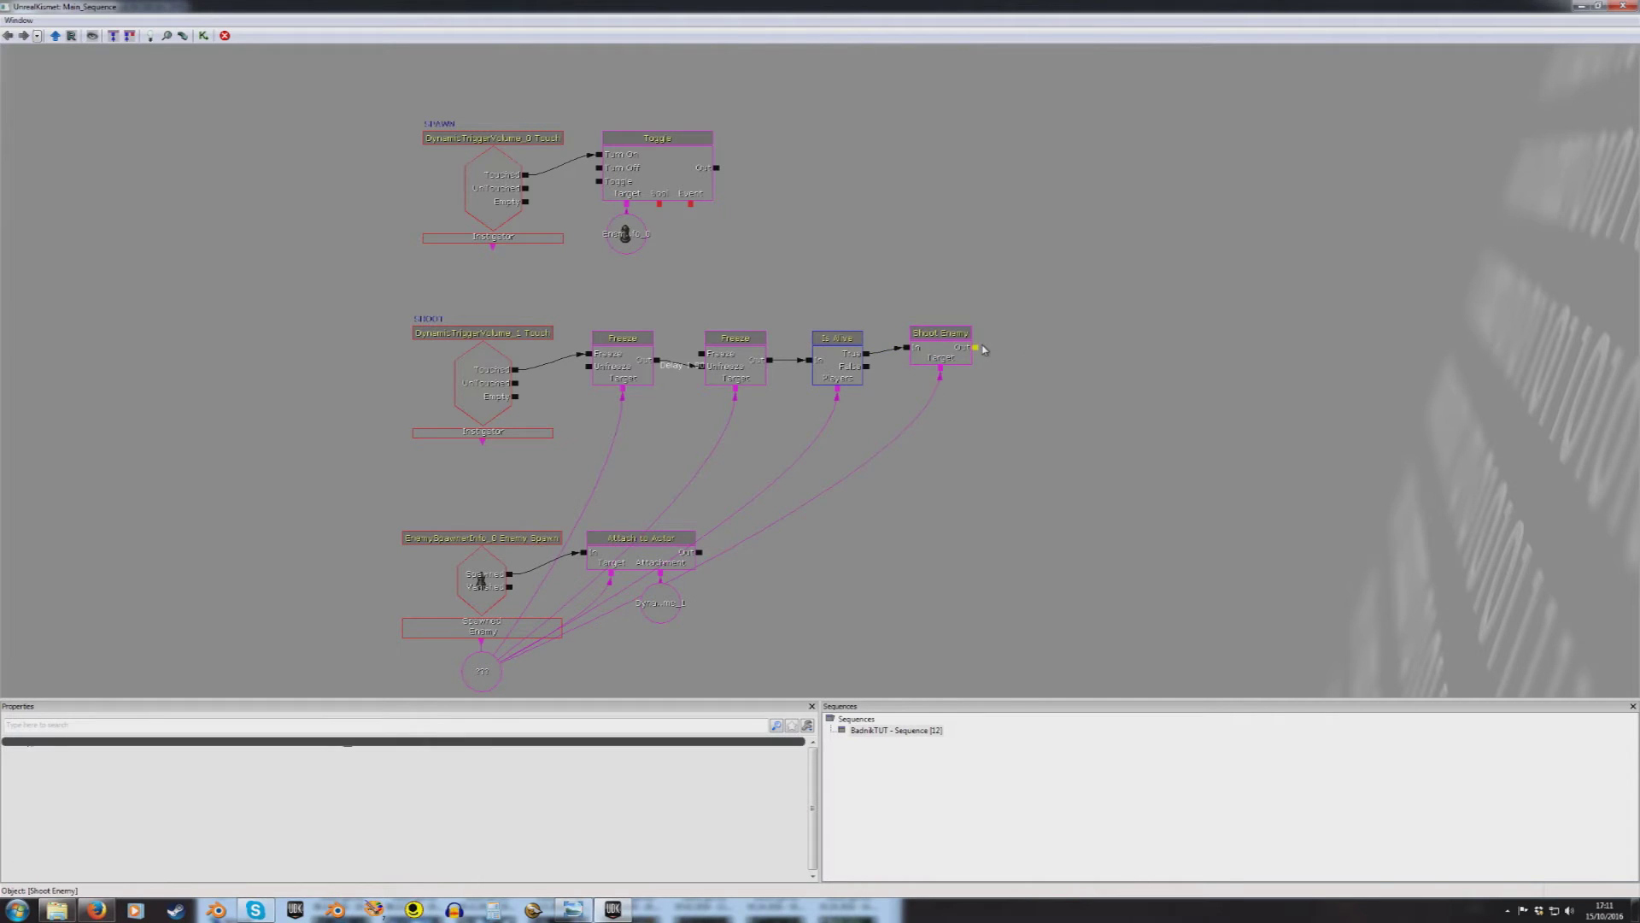
Step: Set an activate delay of 0.5 on the Shoot Enemy action's output
right_click(979, 353)
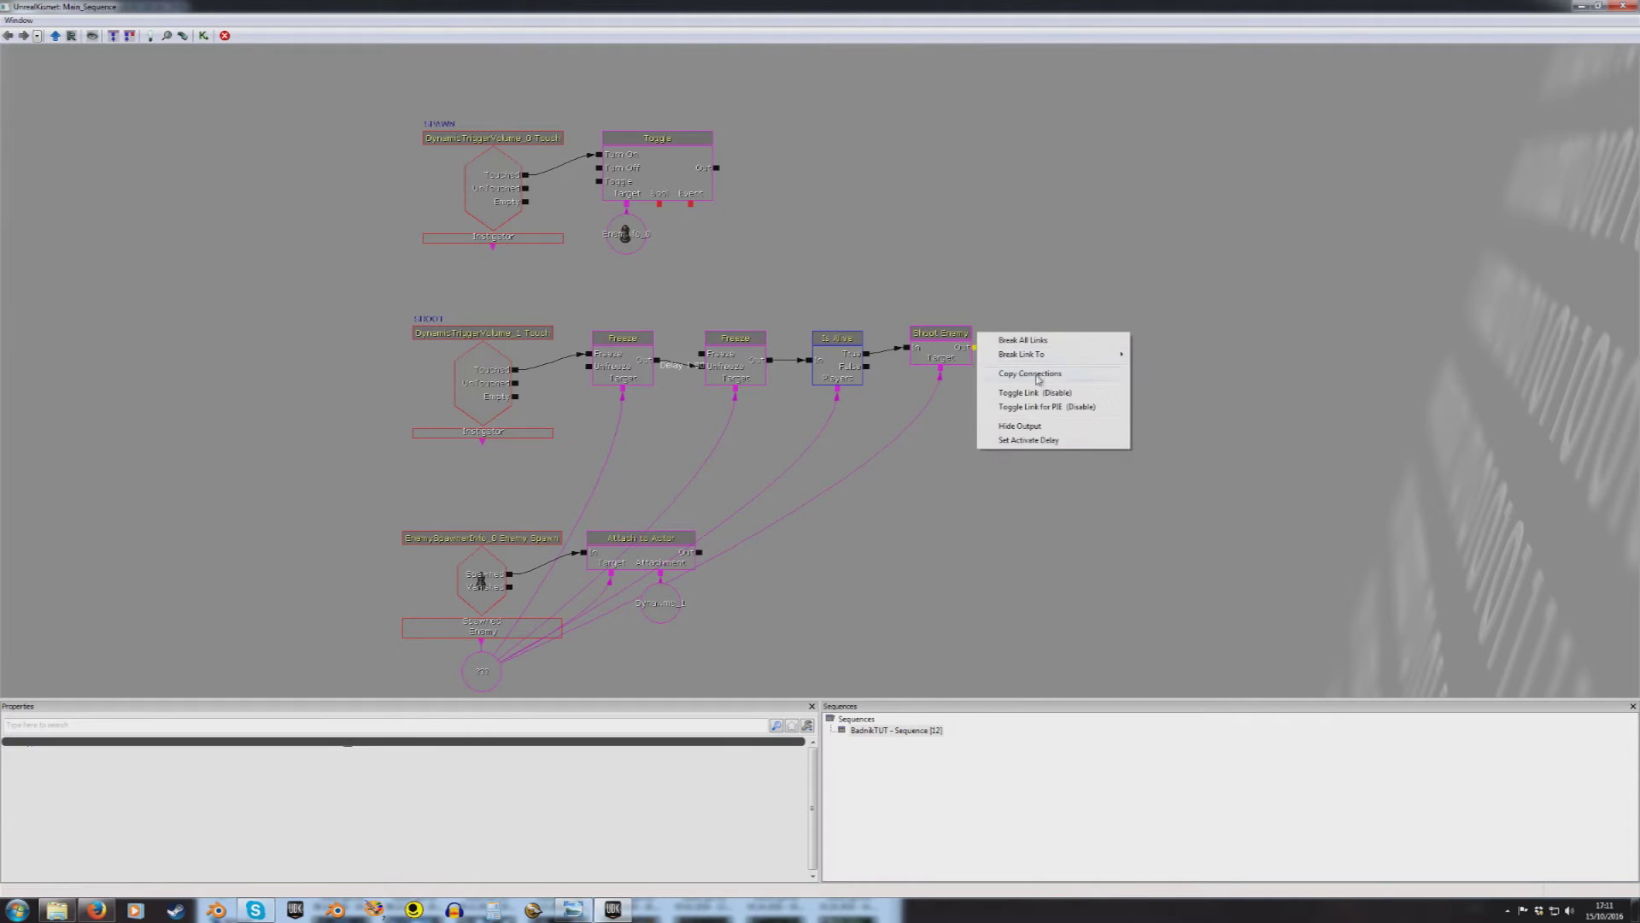
click(1040, 440)
text(0.5)
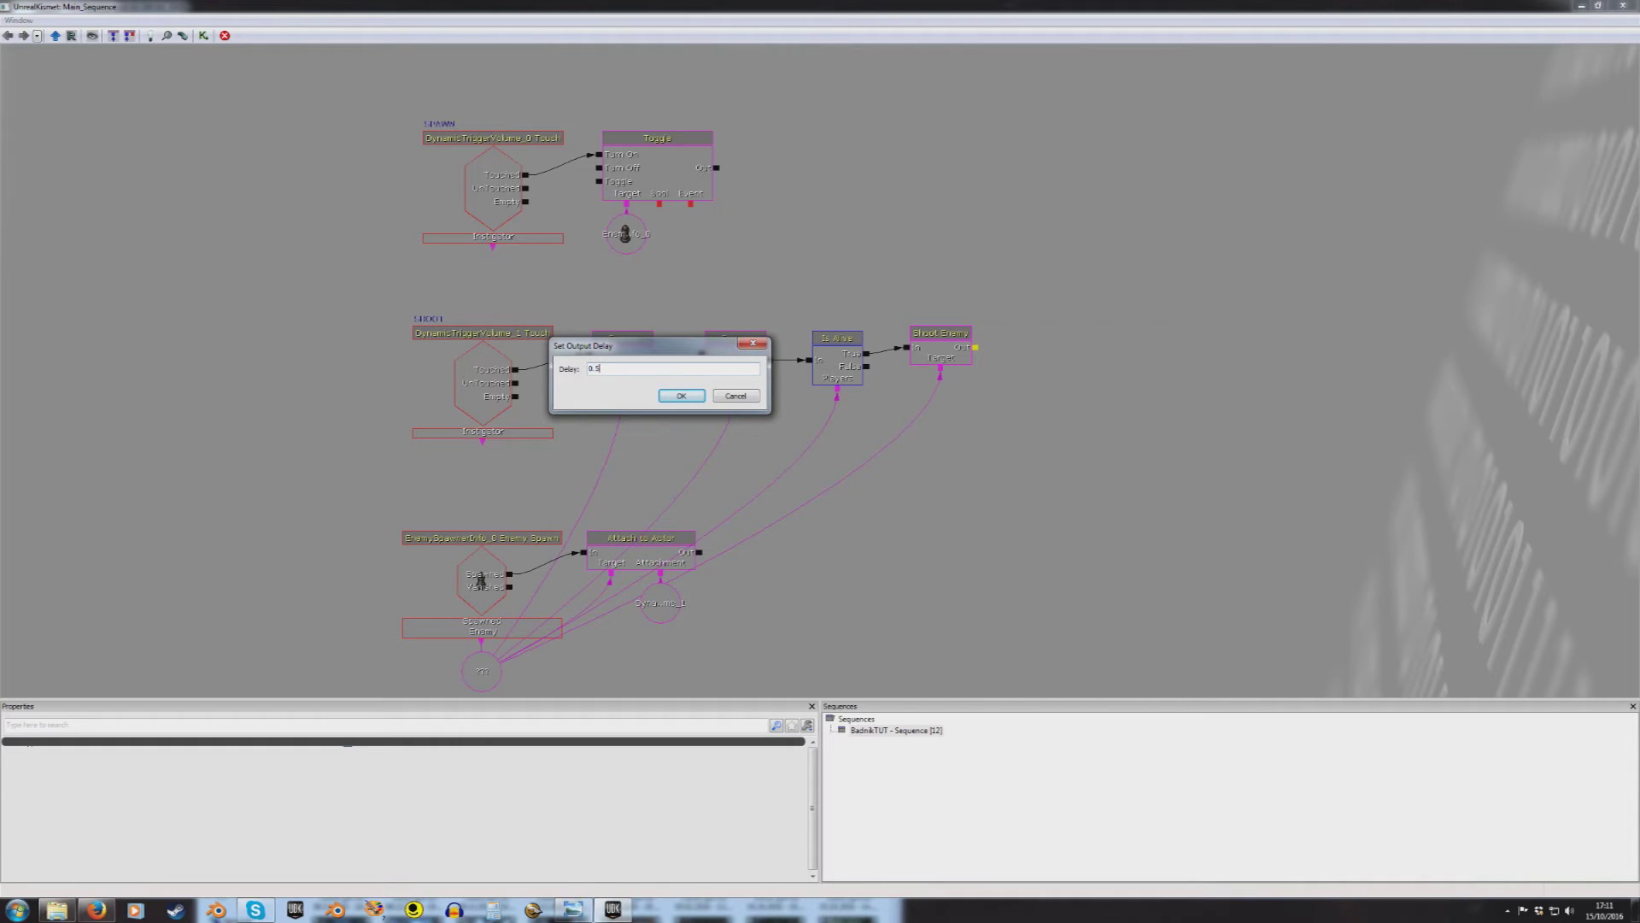
key(Return)
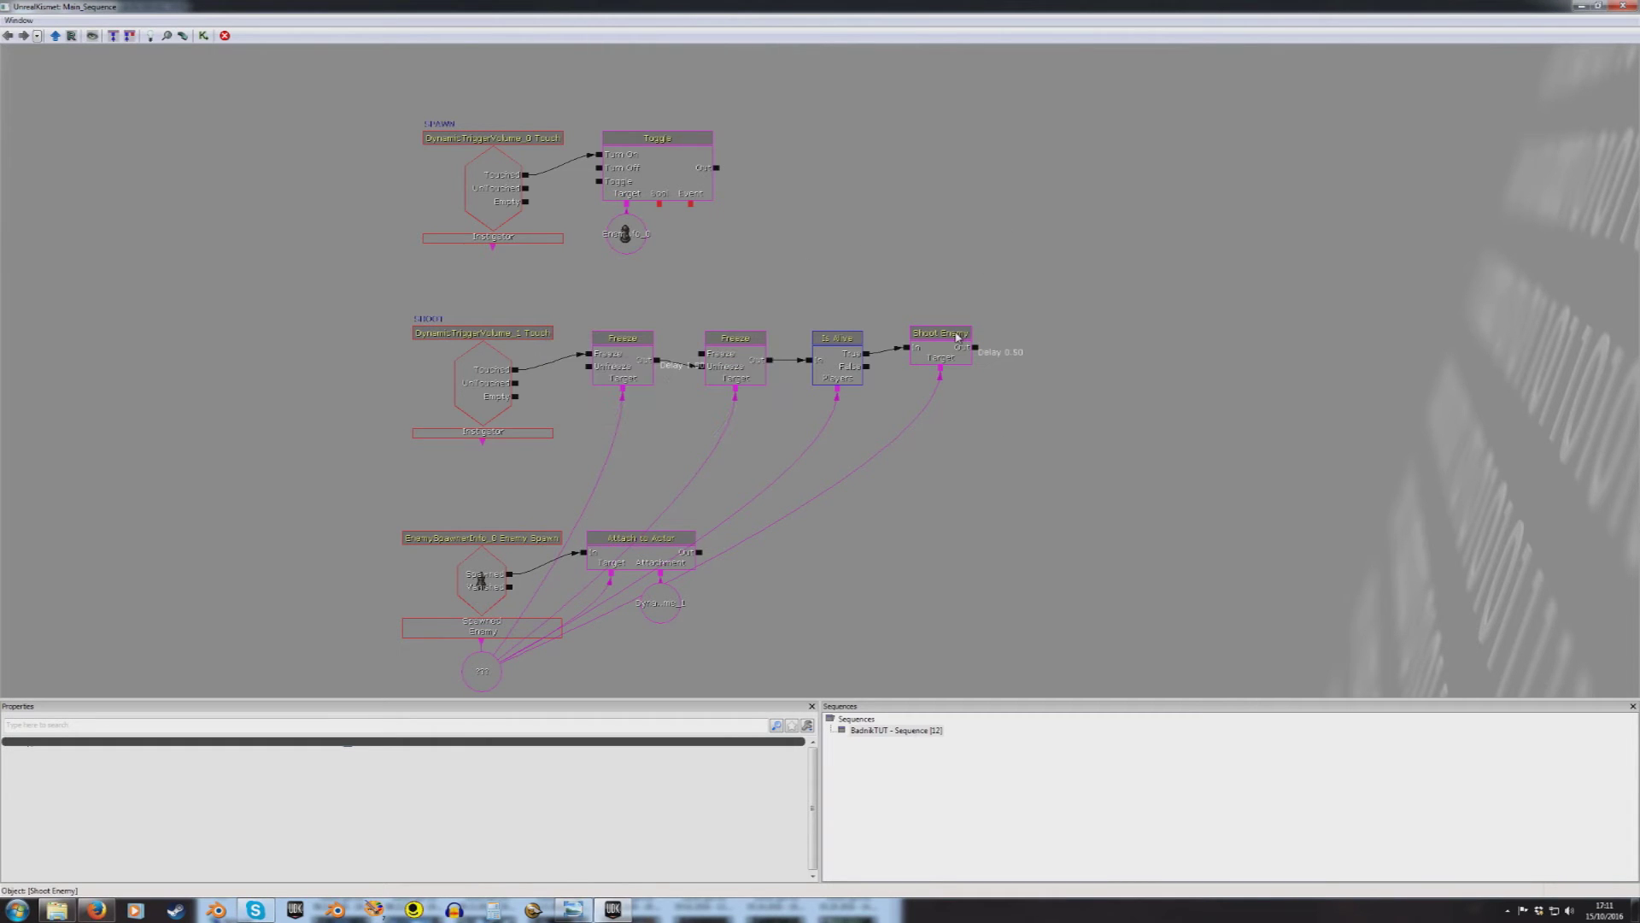
Step: Add a second Shoot Enemy action, connect the first one's delayed output to its input, and target the Spawned Enemy variable
right_click(1033, 328)
mouse_move(1062, 341)
mouse_move(1297, 673)
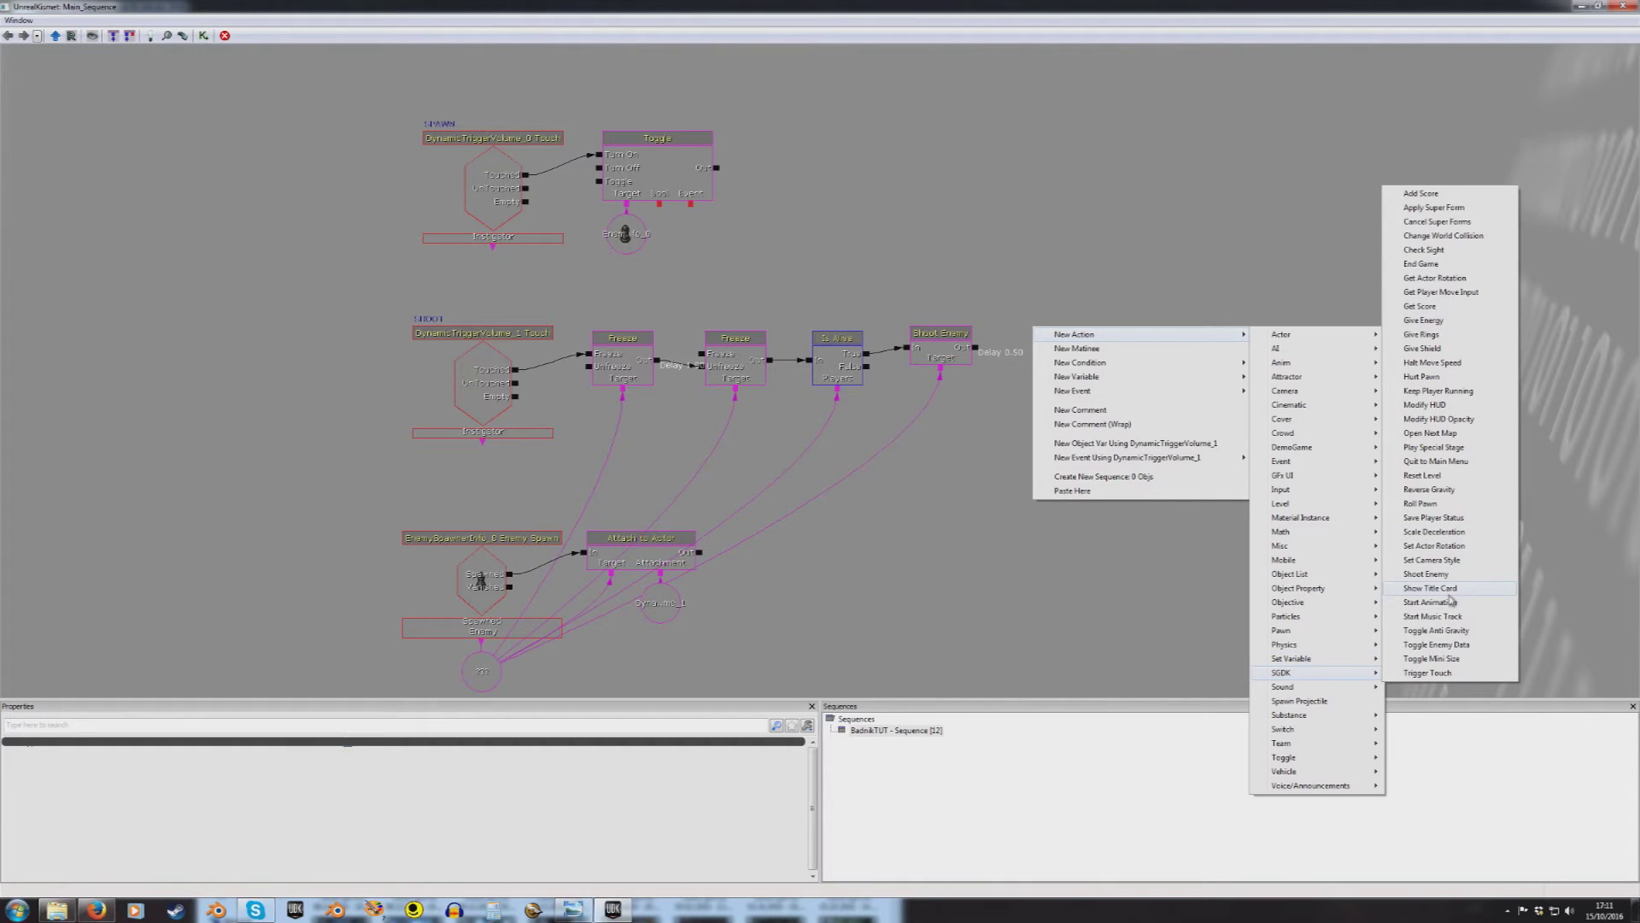
click(1426, 573)
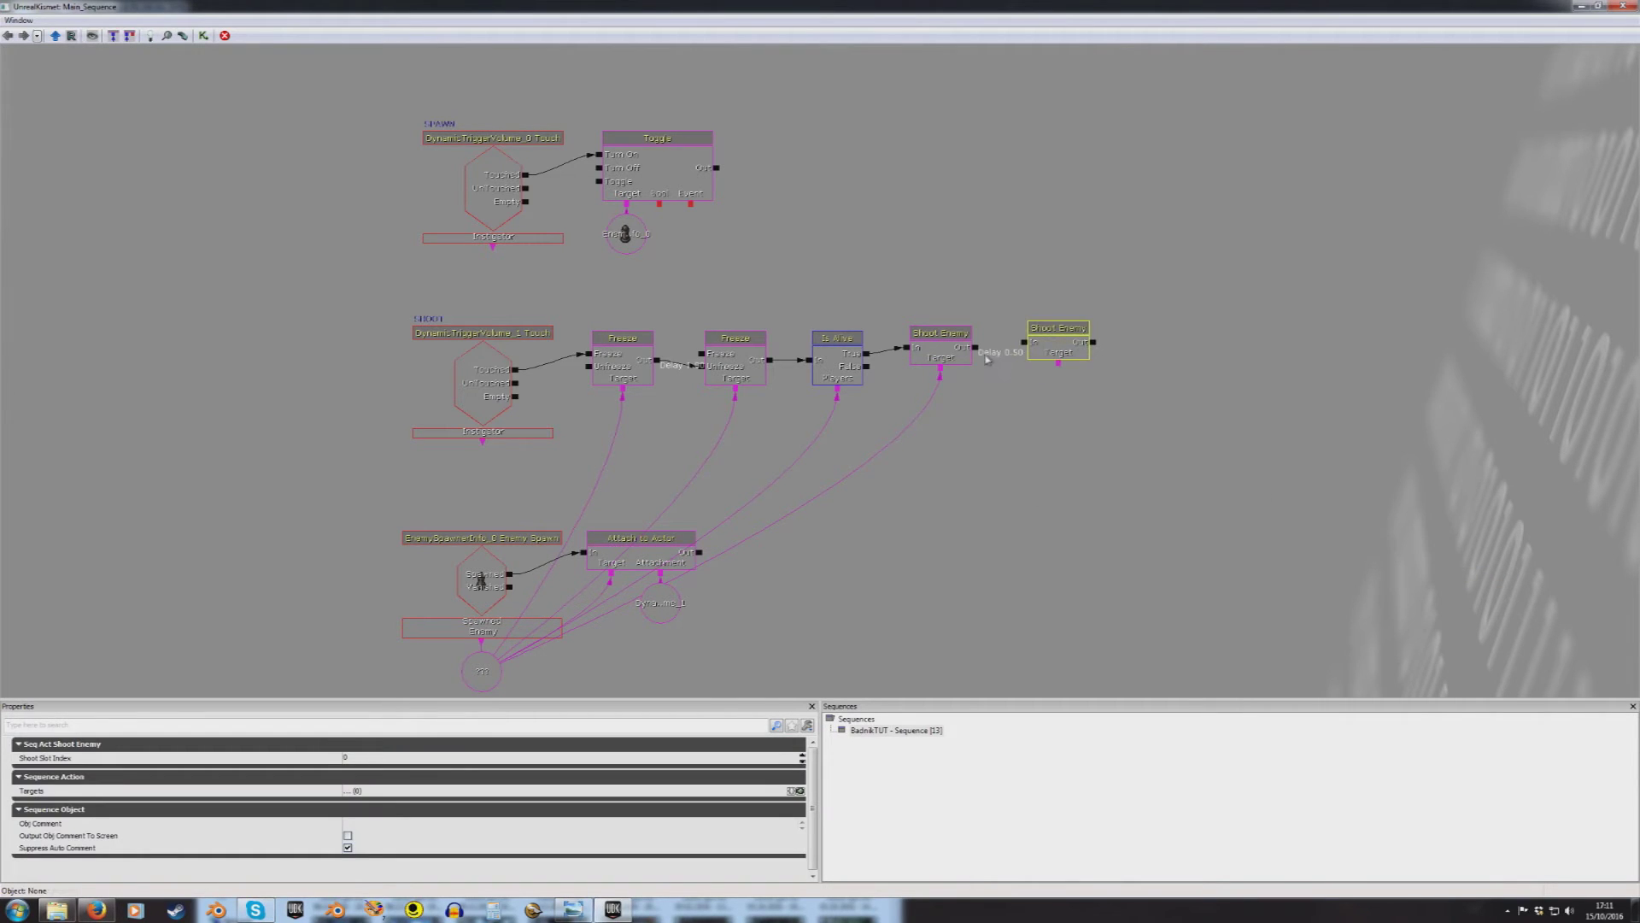
drag(1019, 344, 496, 677)
click(944, 334)
click(1066, 332)
ctrl+drag(1066, 332, 1060, 342)
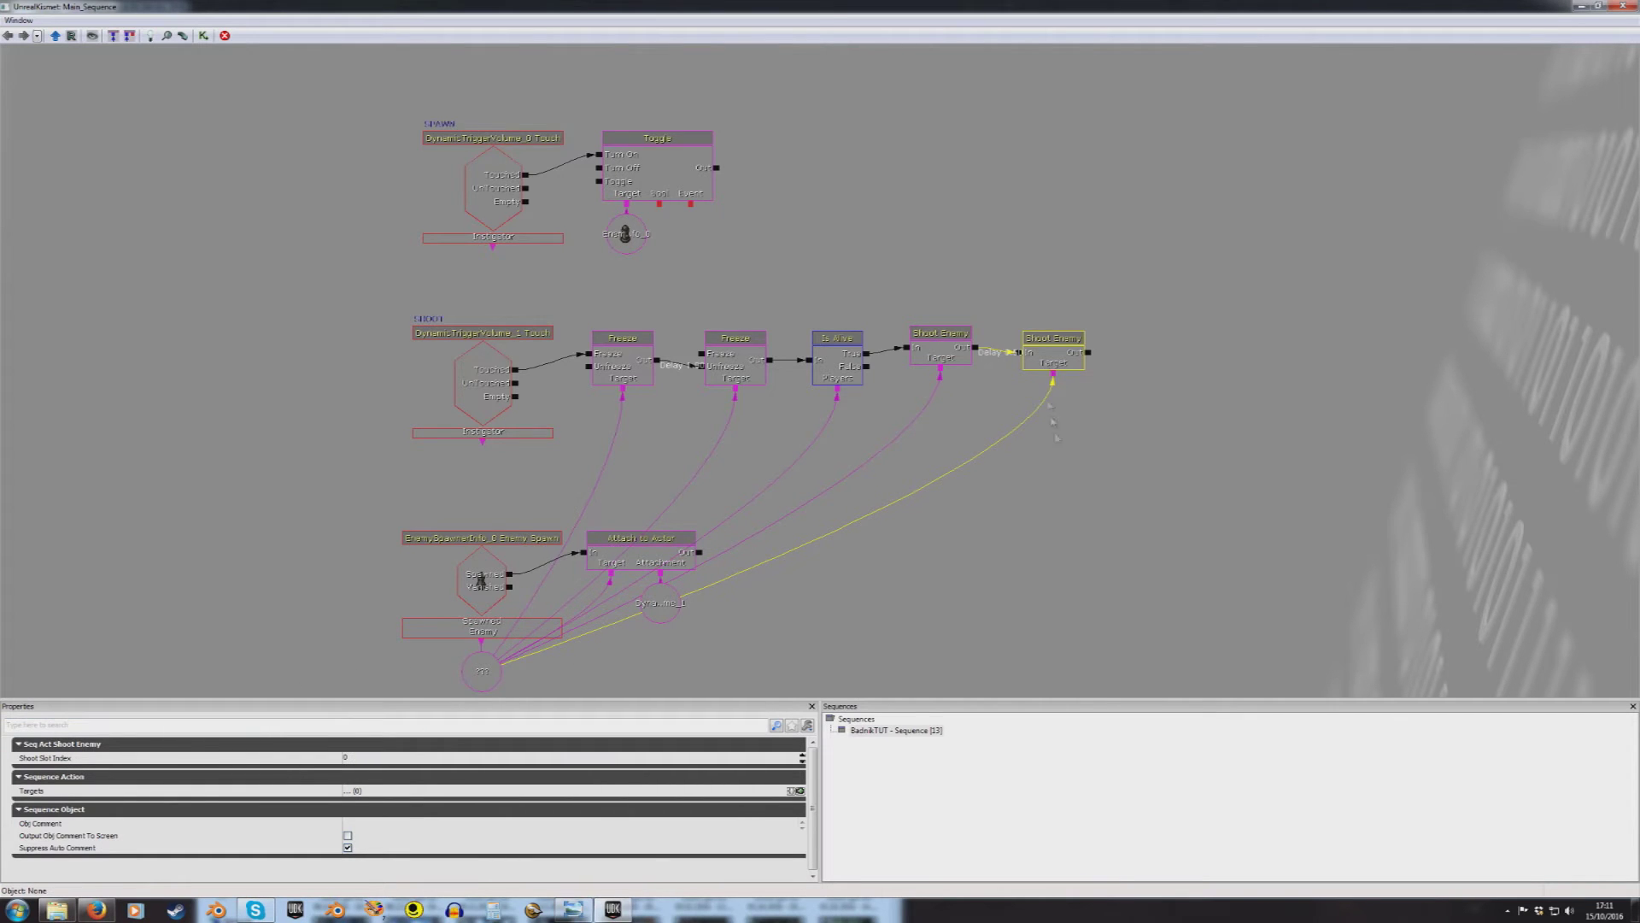
drag(1047, 348, 1069, 353)
Step: Set the second Shoot Enemy action's Shoot Slot Index to 1 and check the index of the first one
click(359, 758)
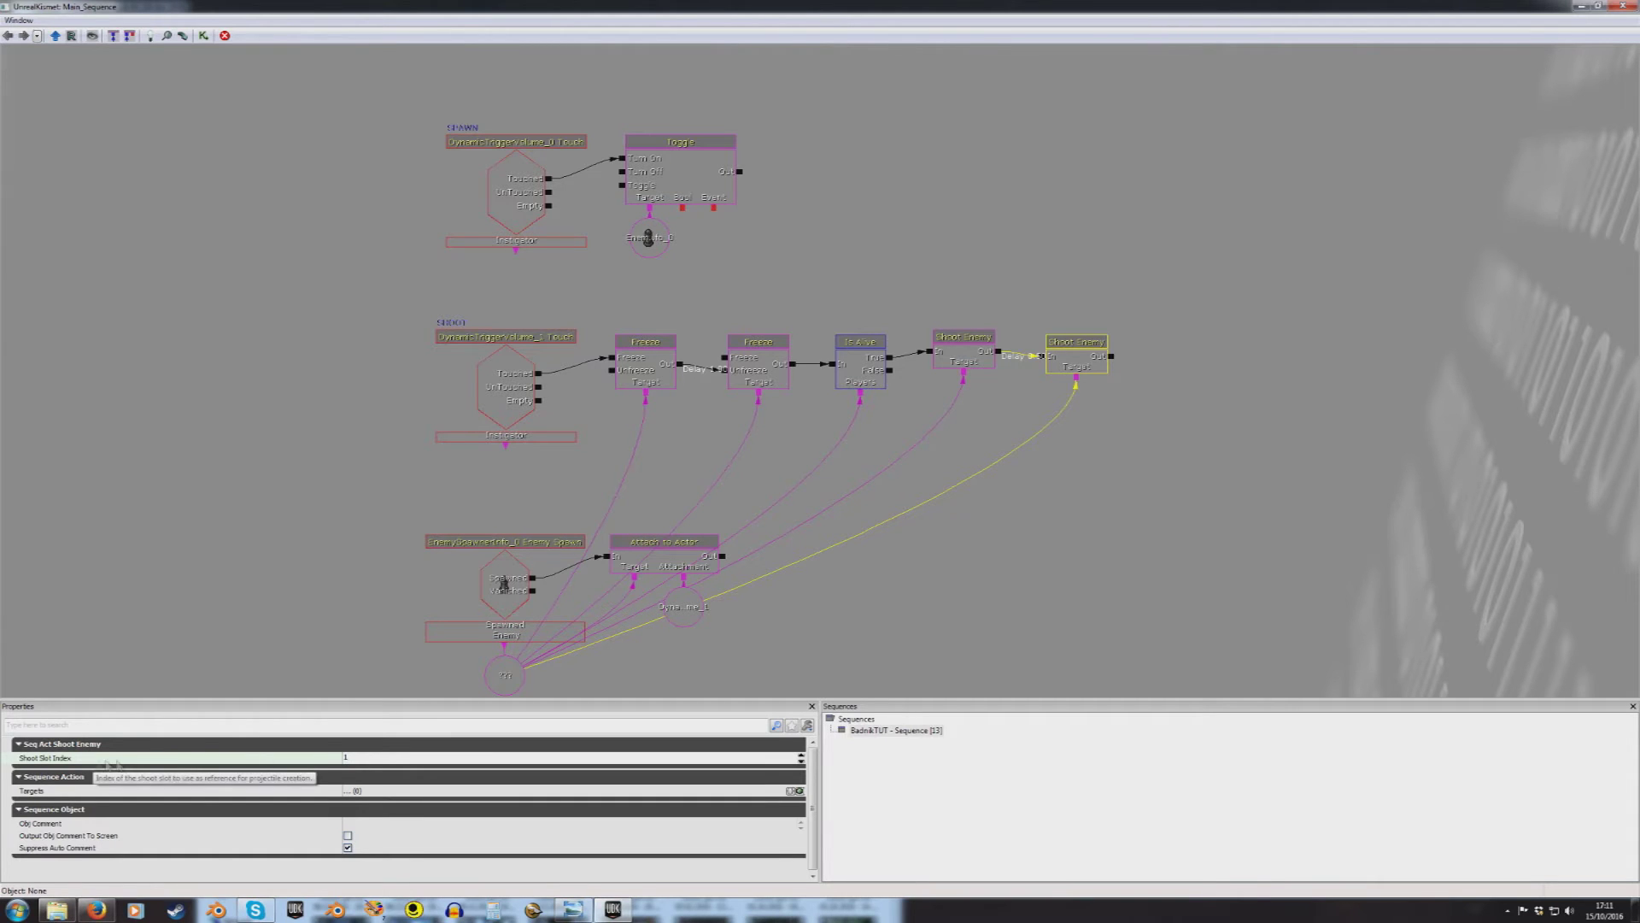
click(1047, 383)
click(963, 341)
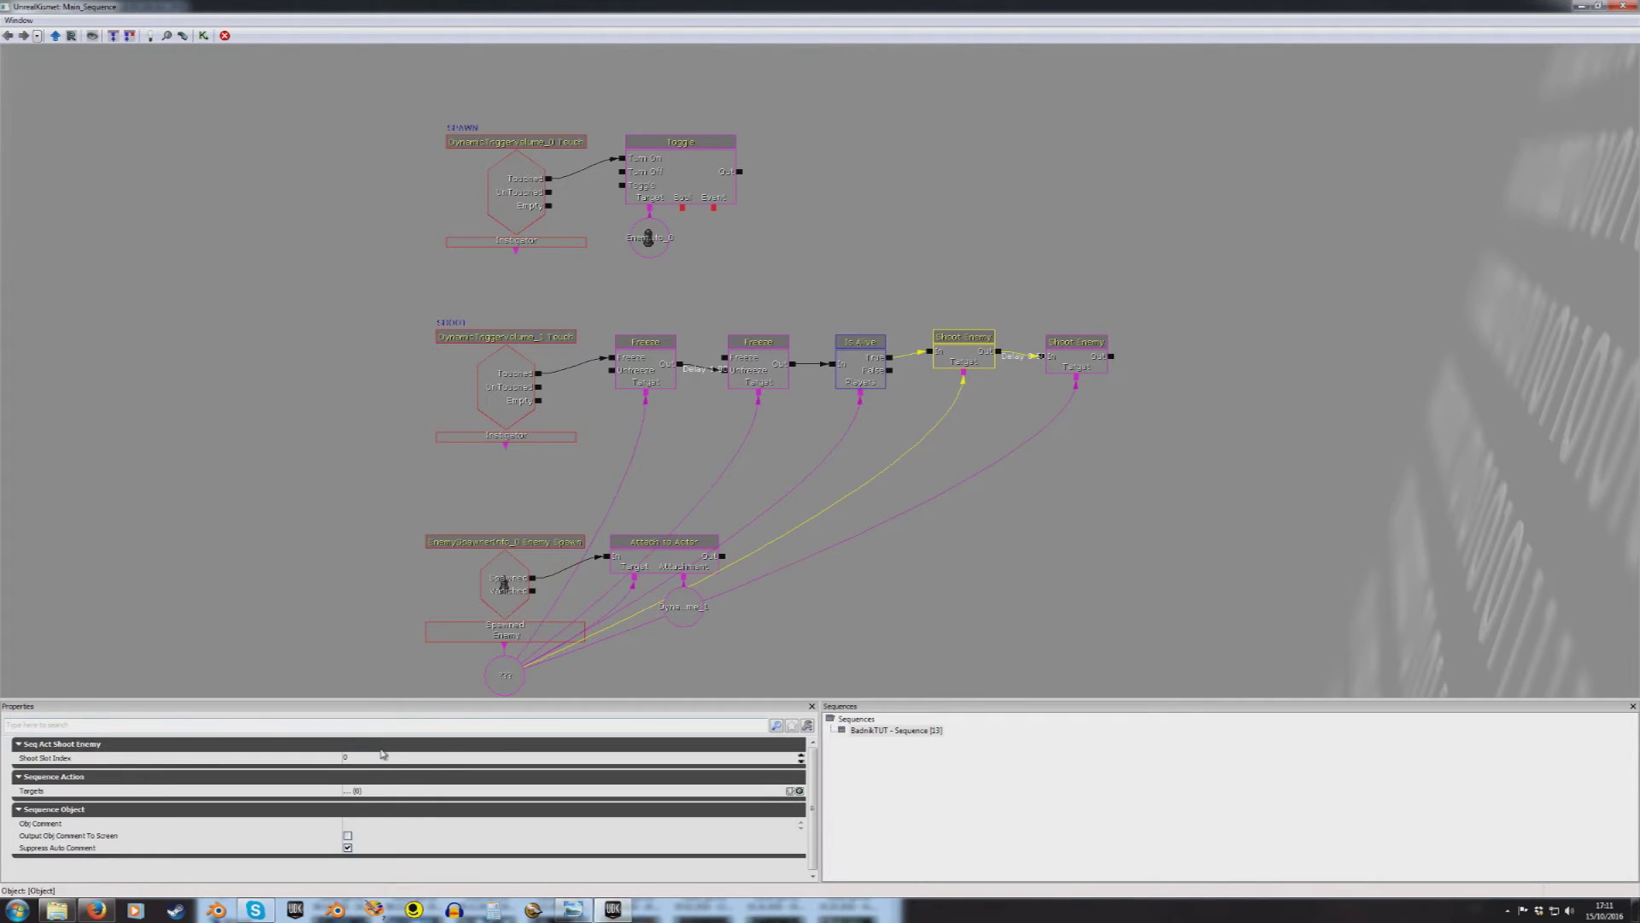
drag(929, 590, 1048, 506)
drag(1010, 181, 975, 227)
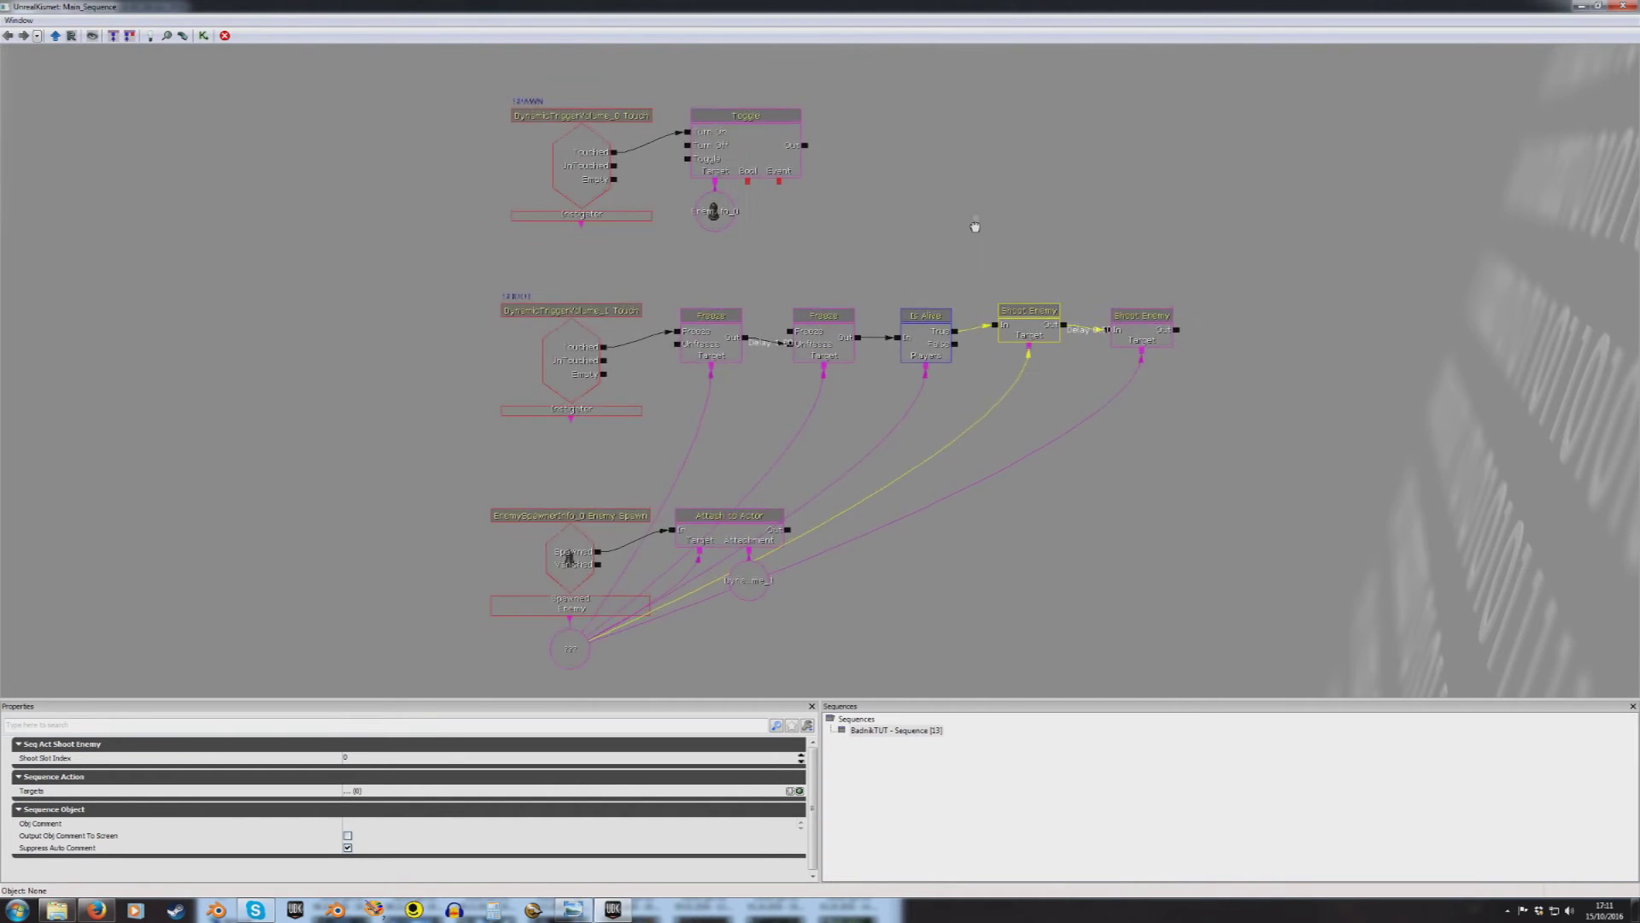
Step: Return to the level from Kismet, rebuild the AI paths, and bring the Content Browser back up
drag(1000, 8, 1400, 198)
click(730, 6)
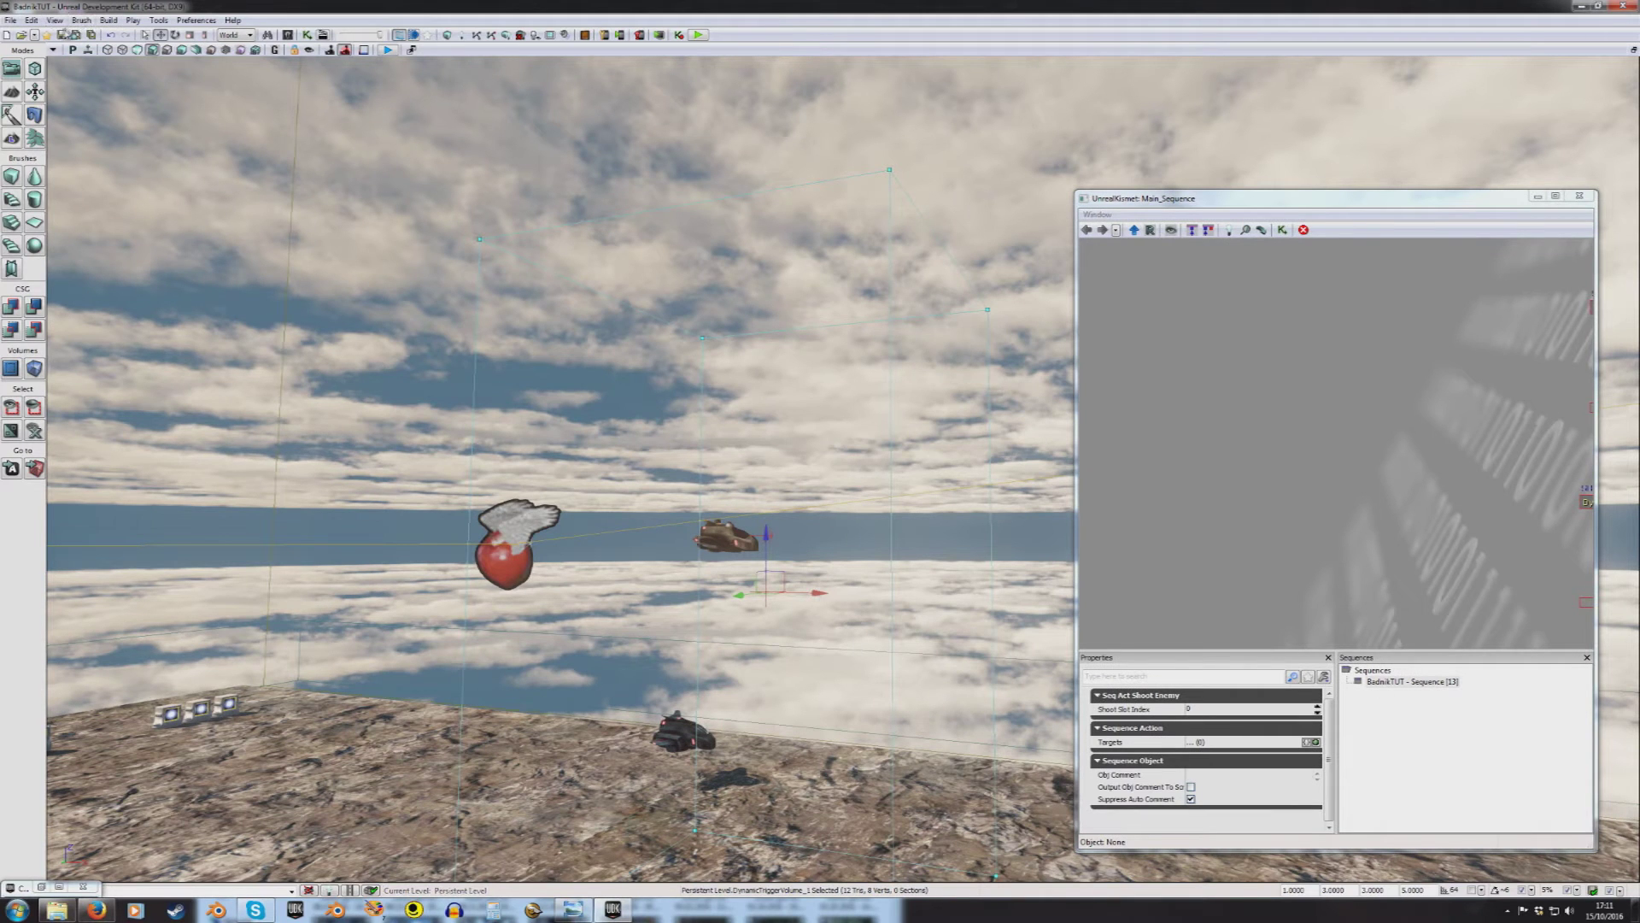
click(110, 20)
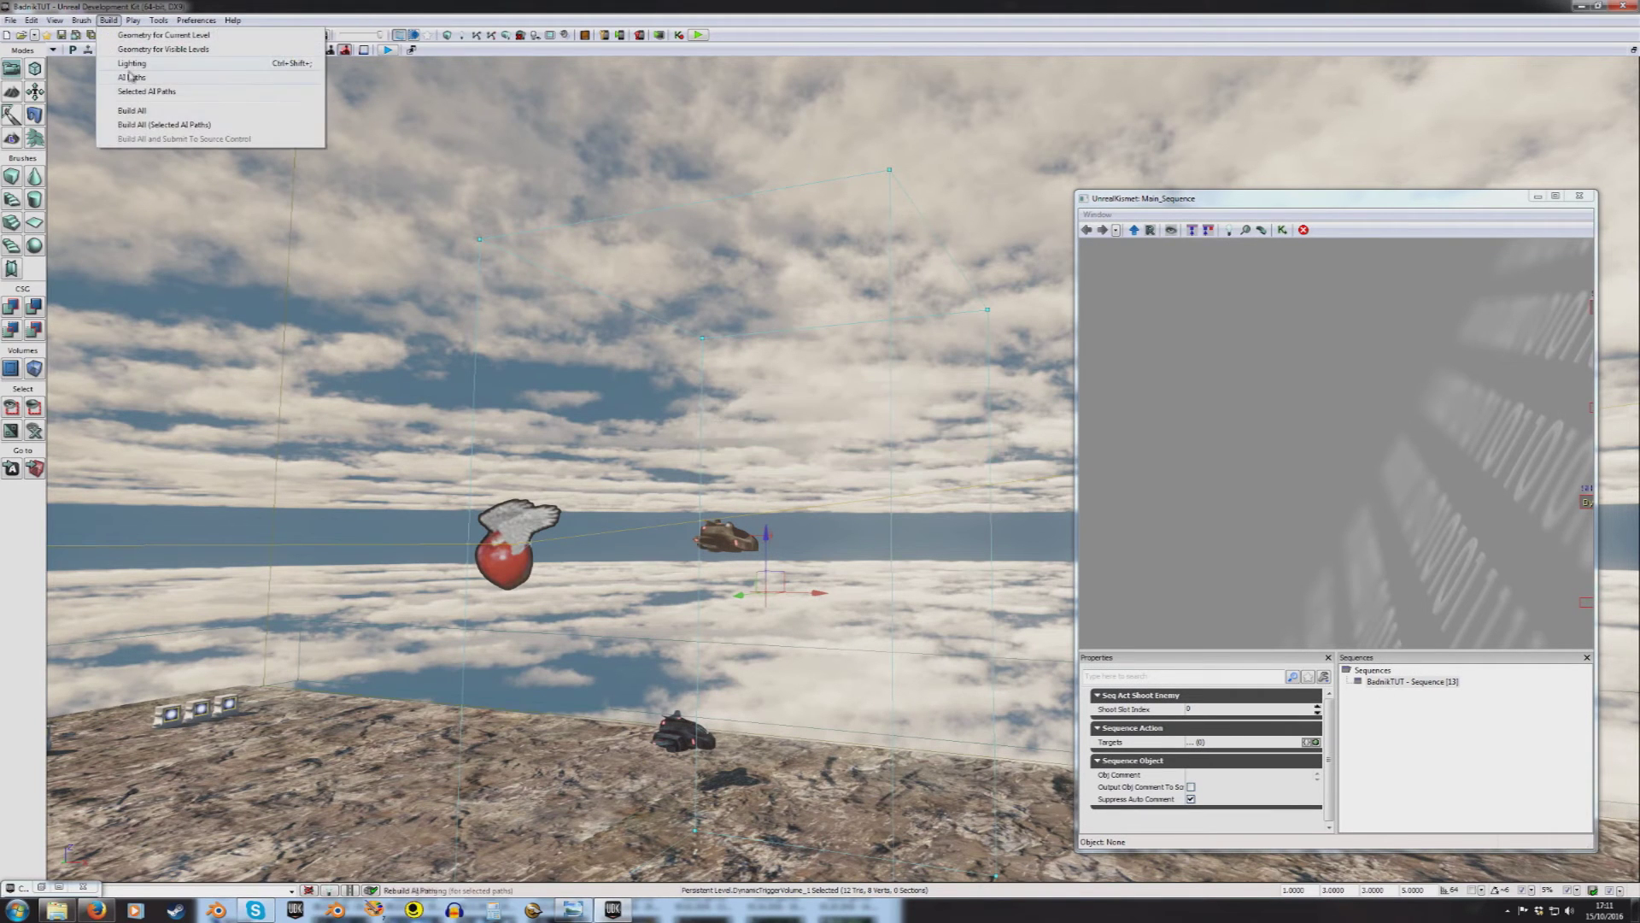
click(132, 77)
click(717, 421)
drag(946, 478, 945, 528)
mouse_move(946, 528)
right_down()
mouse_move(946, 547)
mouse_move(945, 527)
right_up()
click(36, 887)
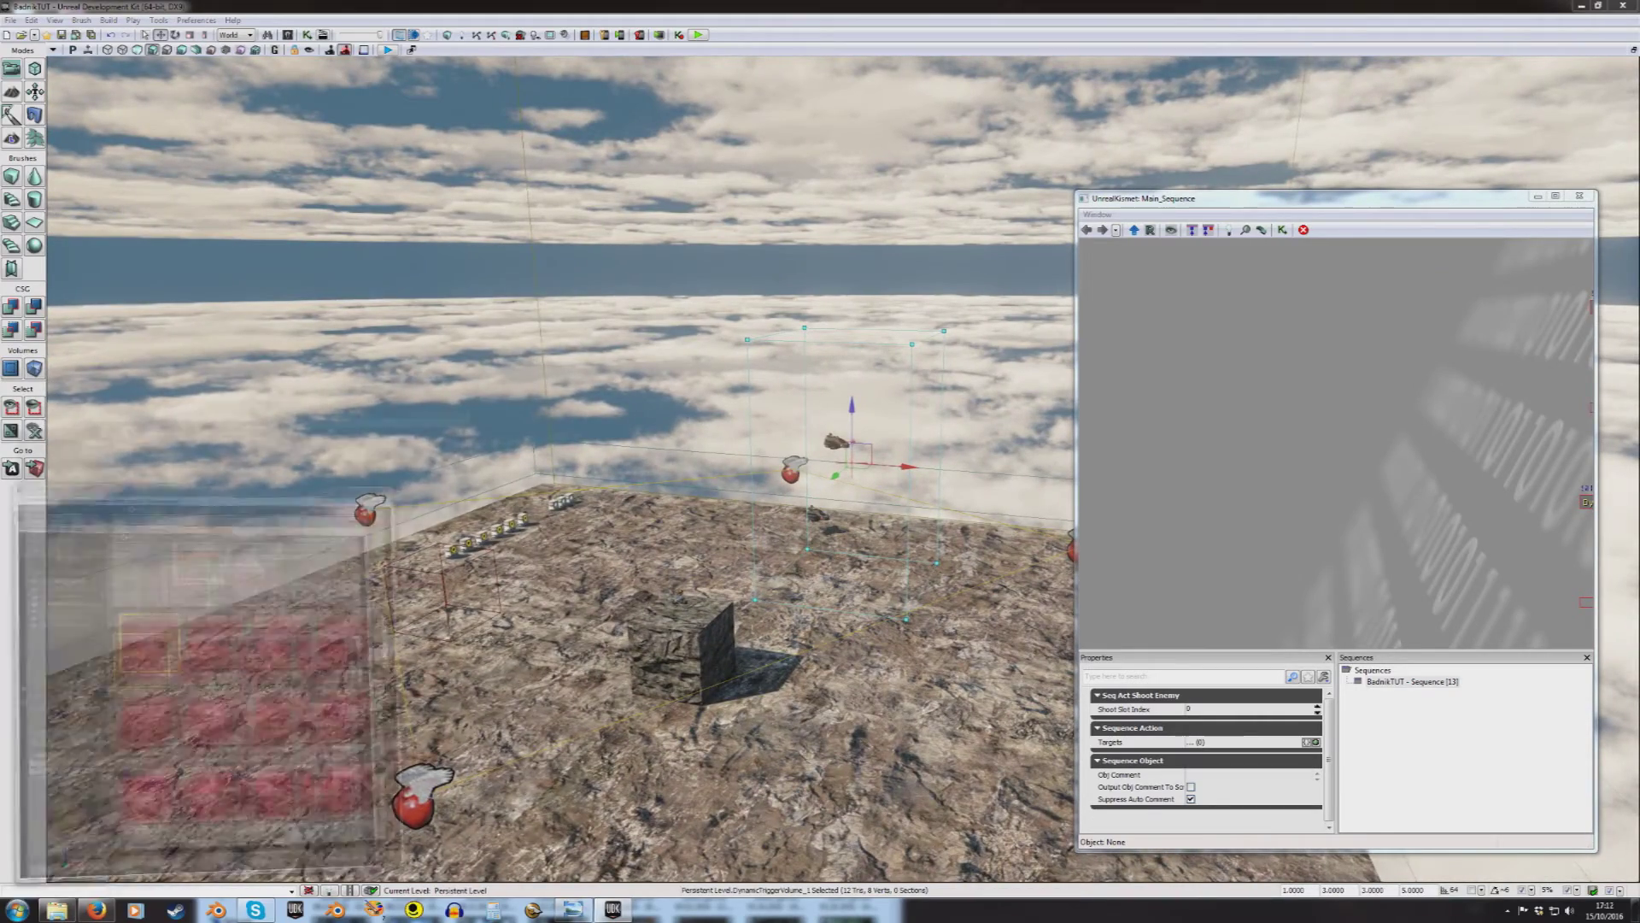
Step: Play the level in the editor preview and run into the trigger volumes to test the BuzzBomber's shooting
click(698, 35)
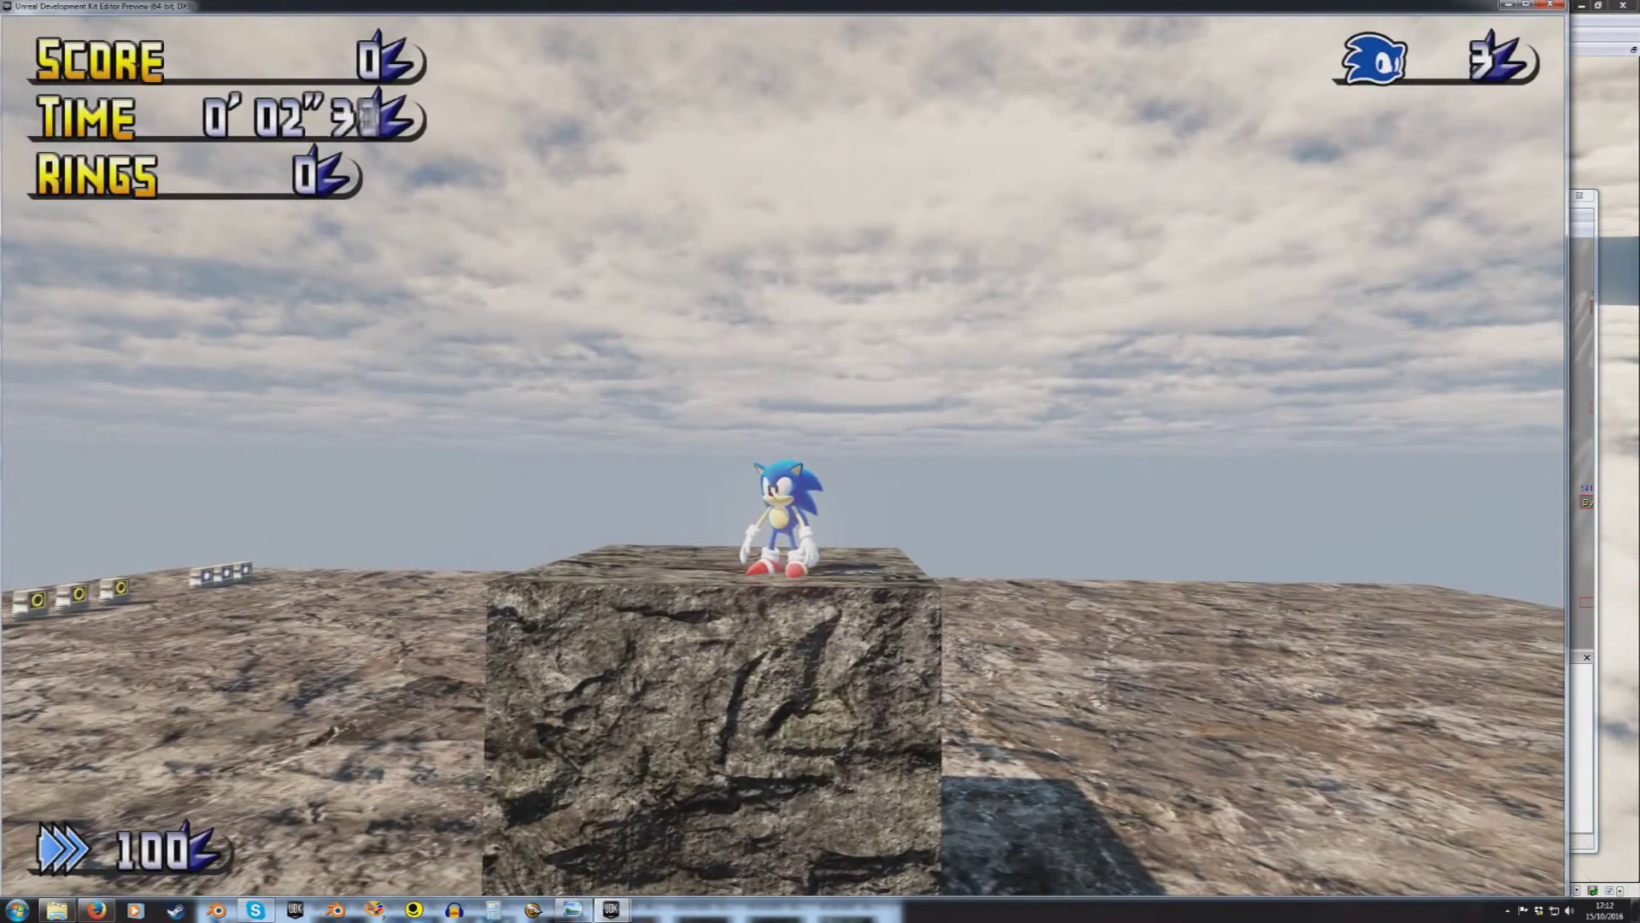
key(space)
key(d)
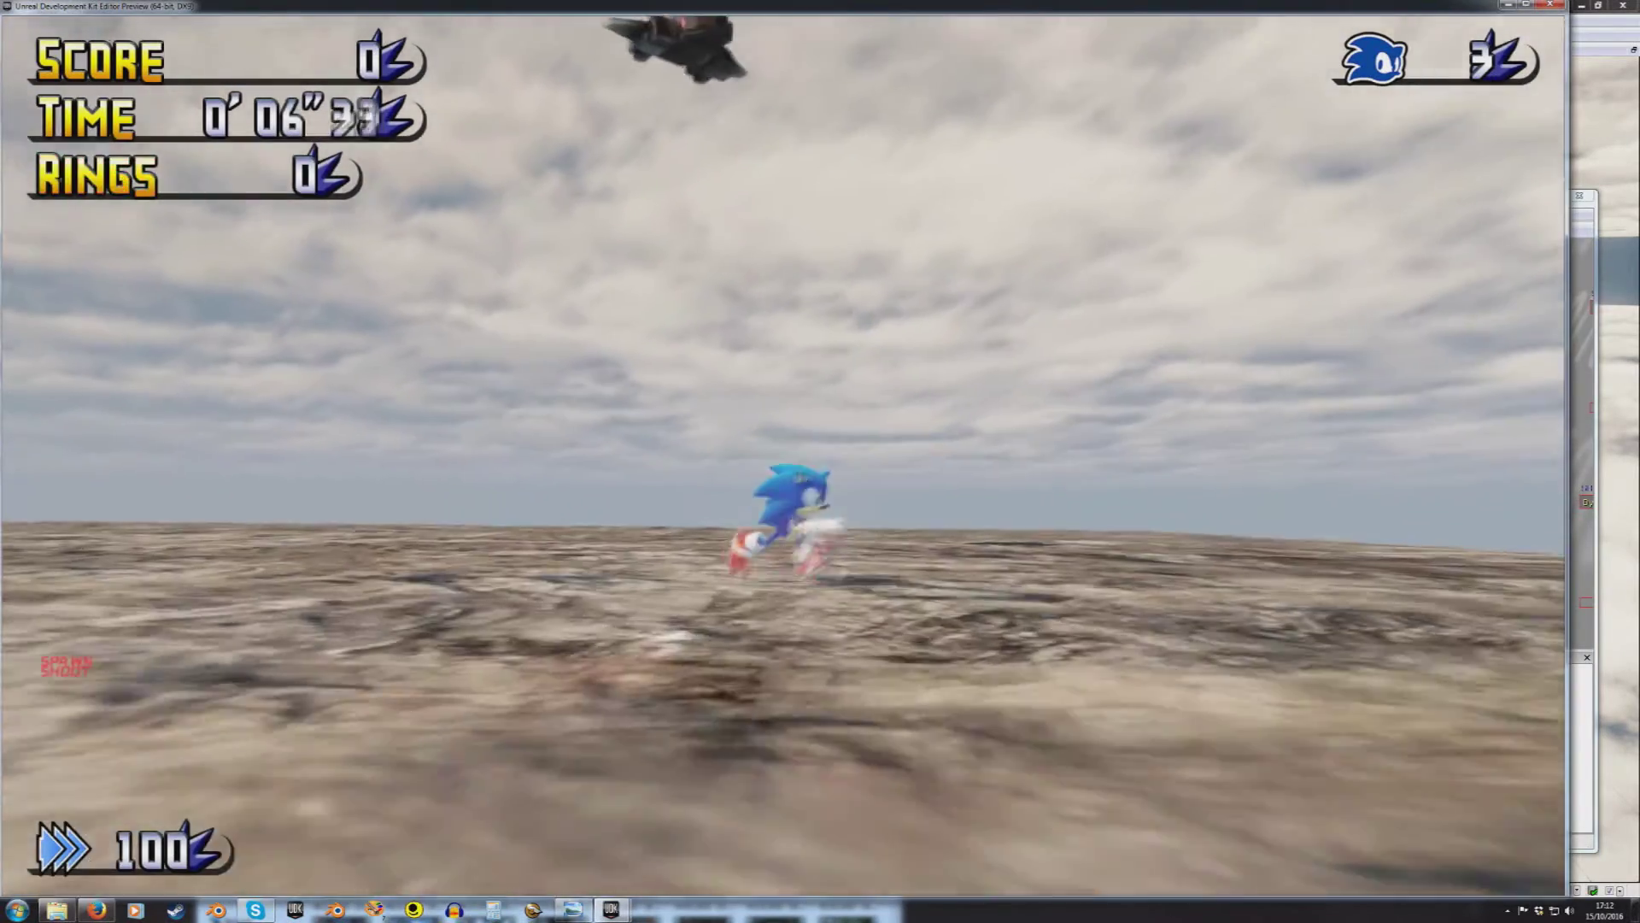
key(s)
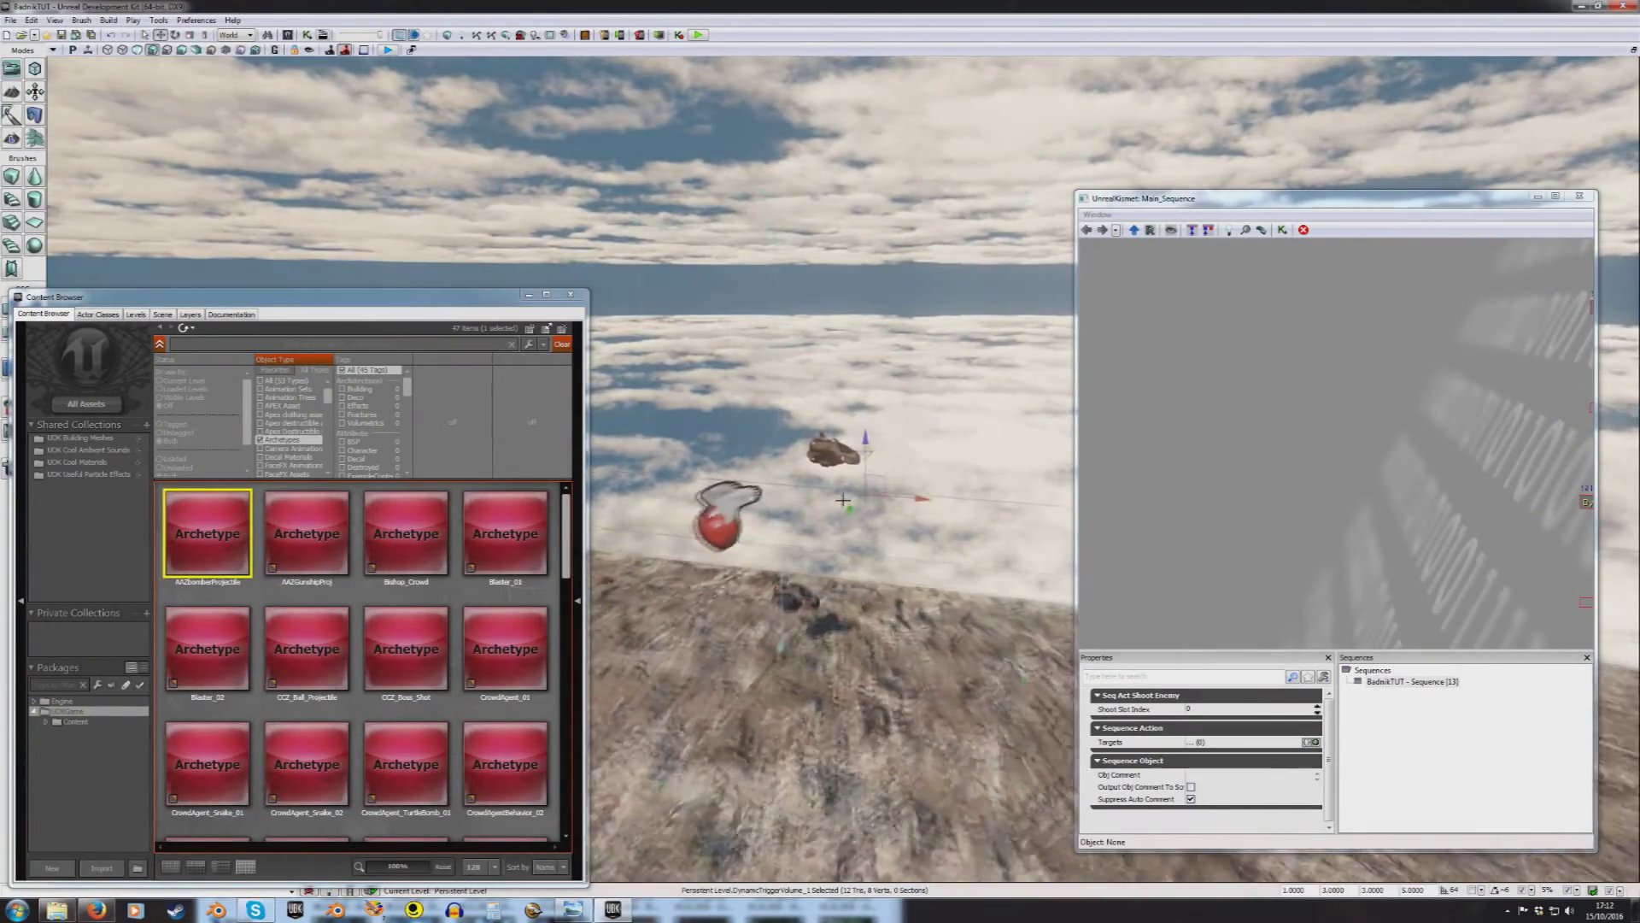
Step: Open the BuzzBomber enemy pawn's properties and enable Aim At Enemy for Shoot Slots entry [0]
mouse_move(888, 498)
right_down()
mouse_move(829, 530)
mouse_move(865, 514)
right_up()
double_click(796, 504)
click(331, 439)
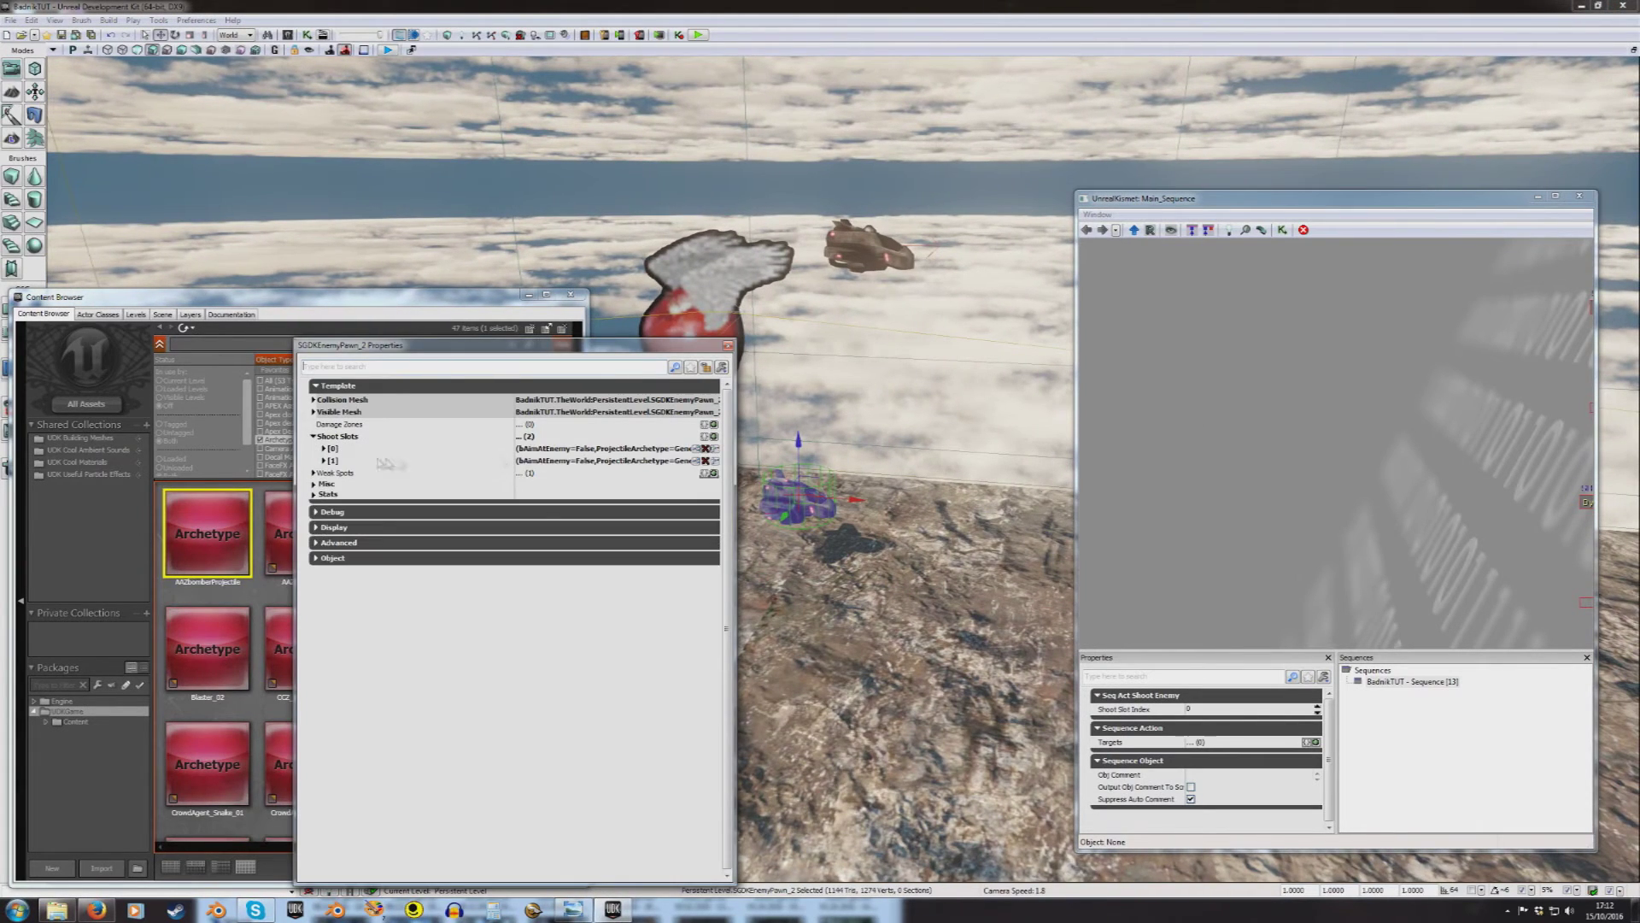
click(324, 448)
click(519, 461)
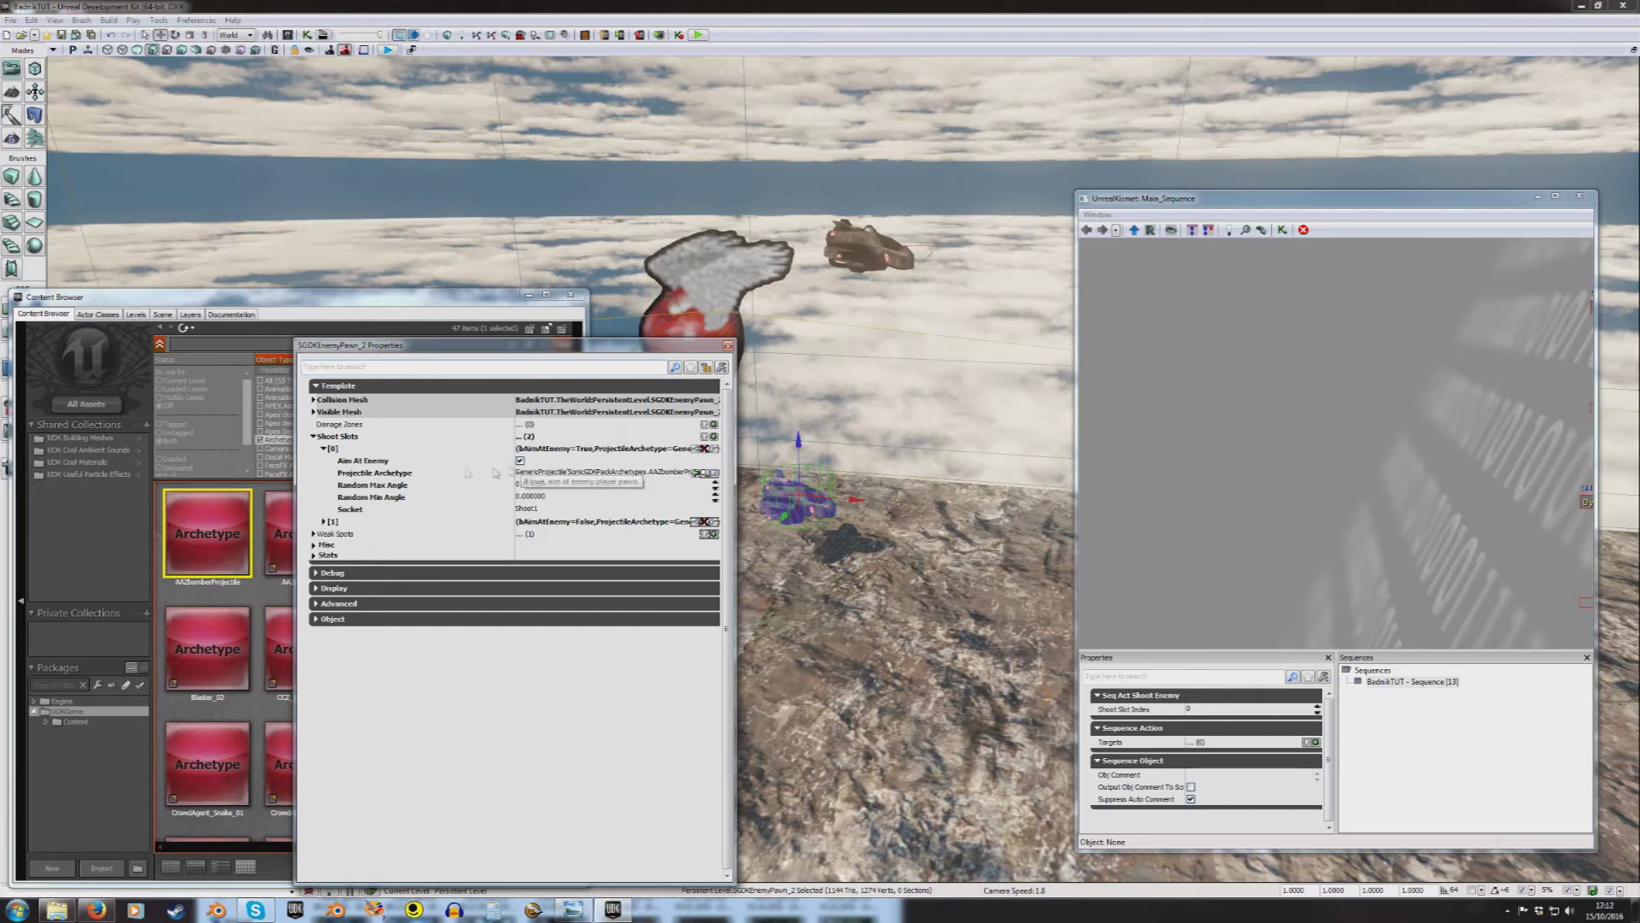
Step: Enable Aim At Enemy for Shoot Slots entry [1] of the BuzzBomber enemy pawn
click(334, 448)
click(333, 448)
click(333, 449)
click(330, 460)
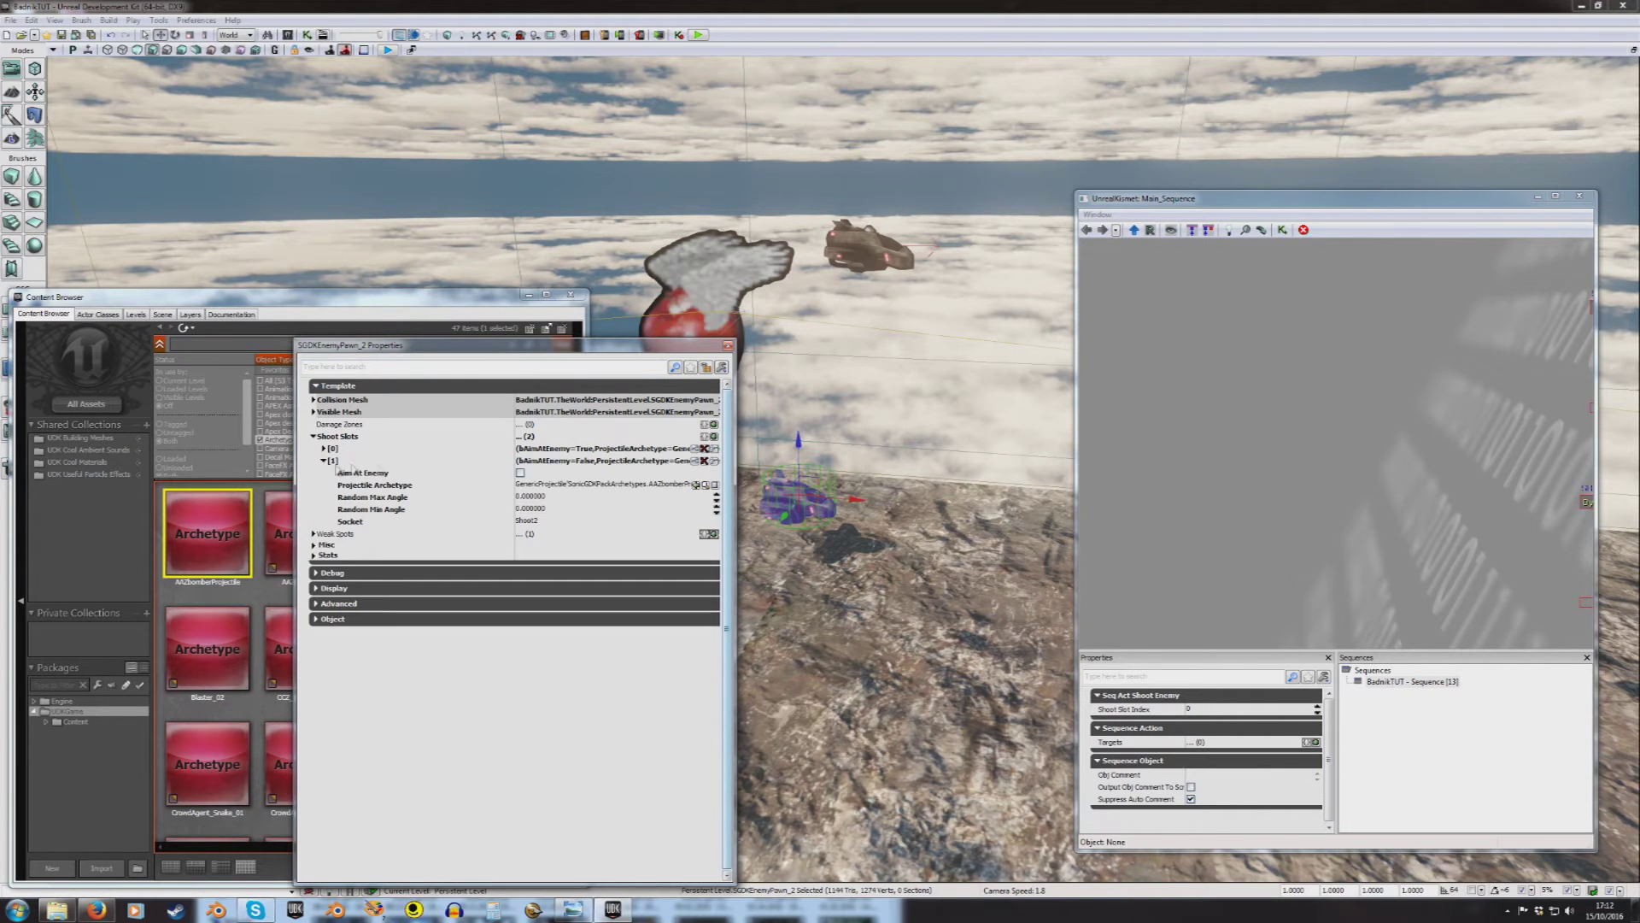
click(521, 473)
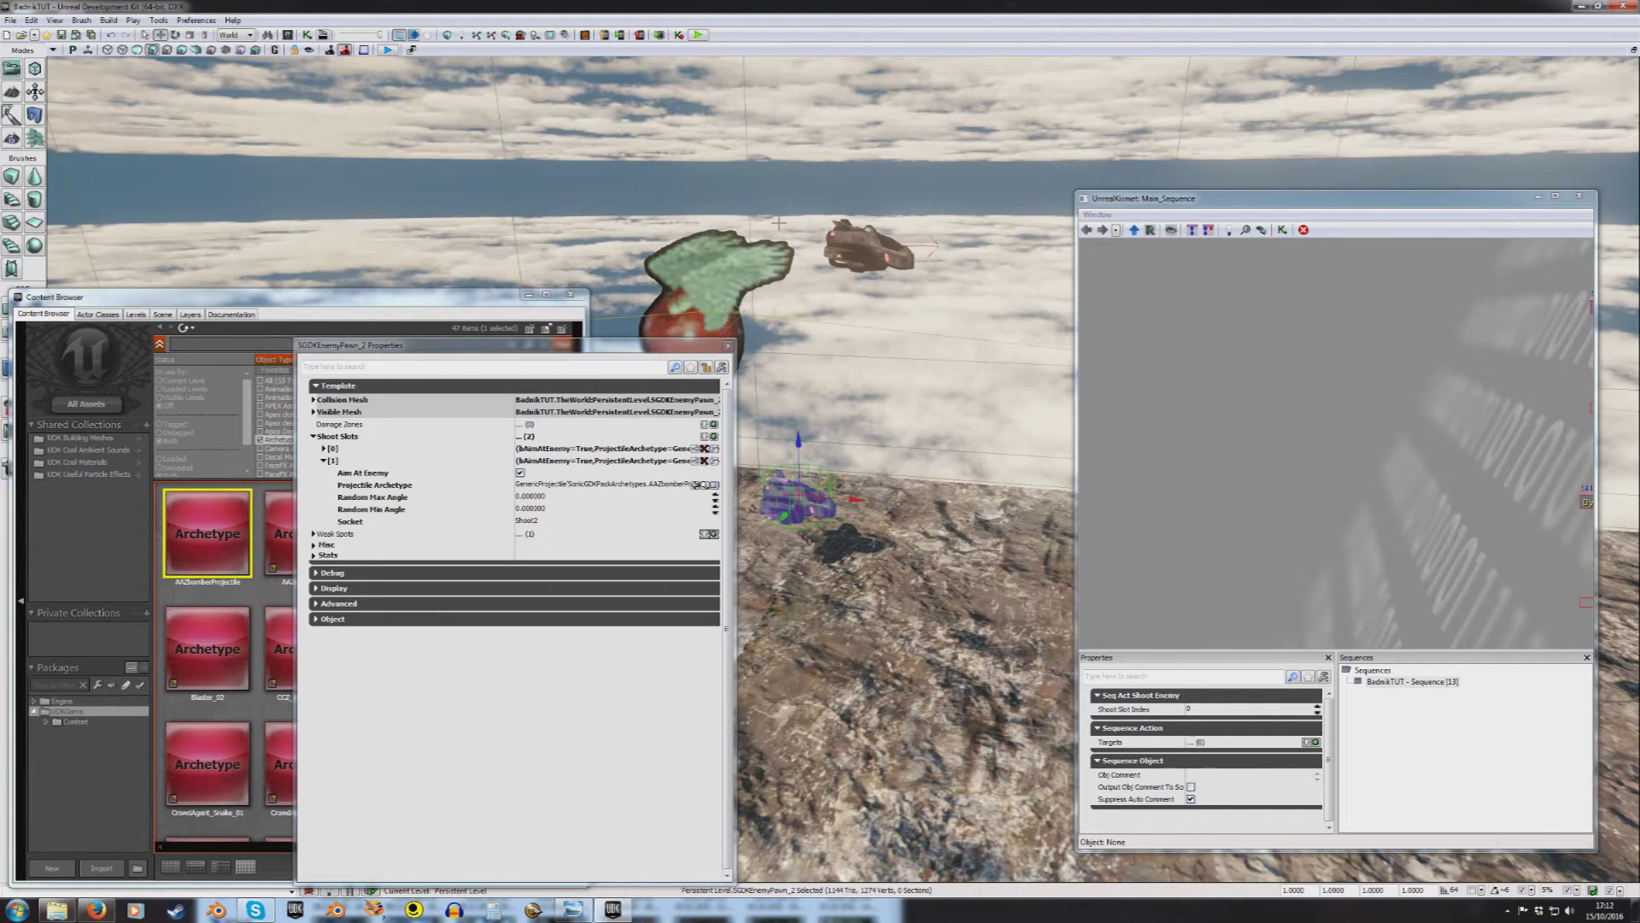
Step: Play the level again and run around beneath the spawned BuzzBomber to test whether its projectiles aim at Sonic
key(alt+F8)
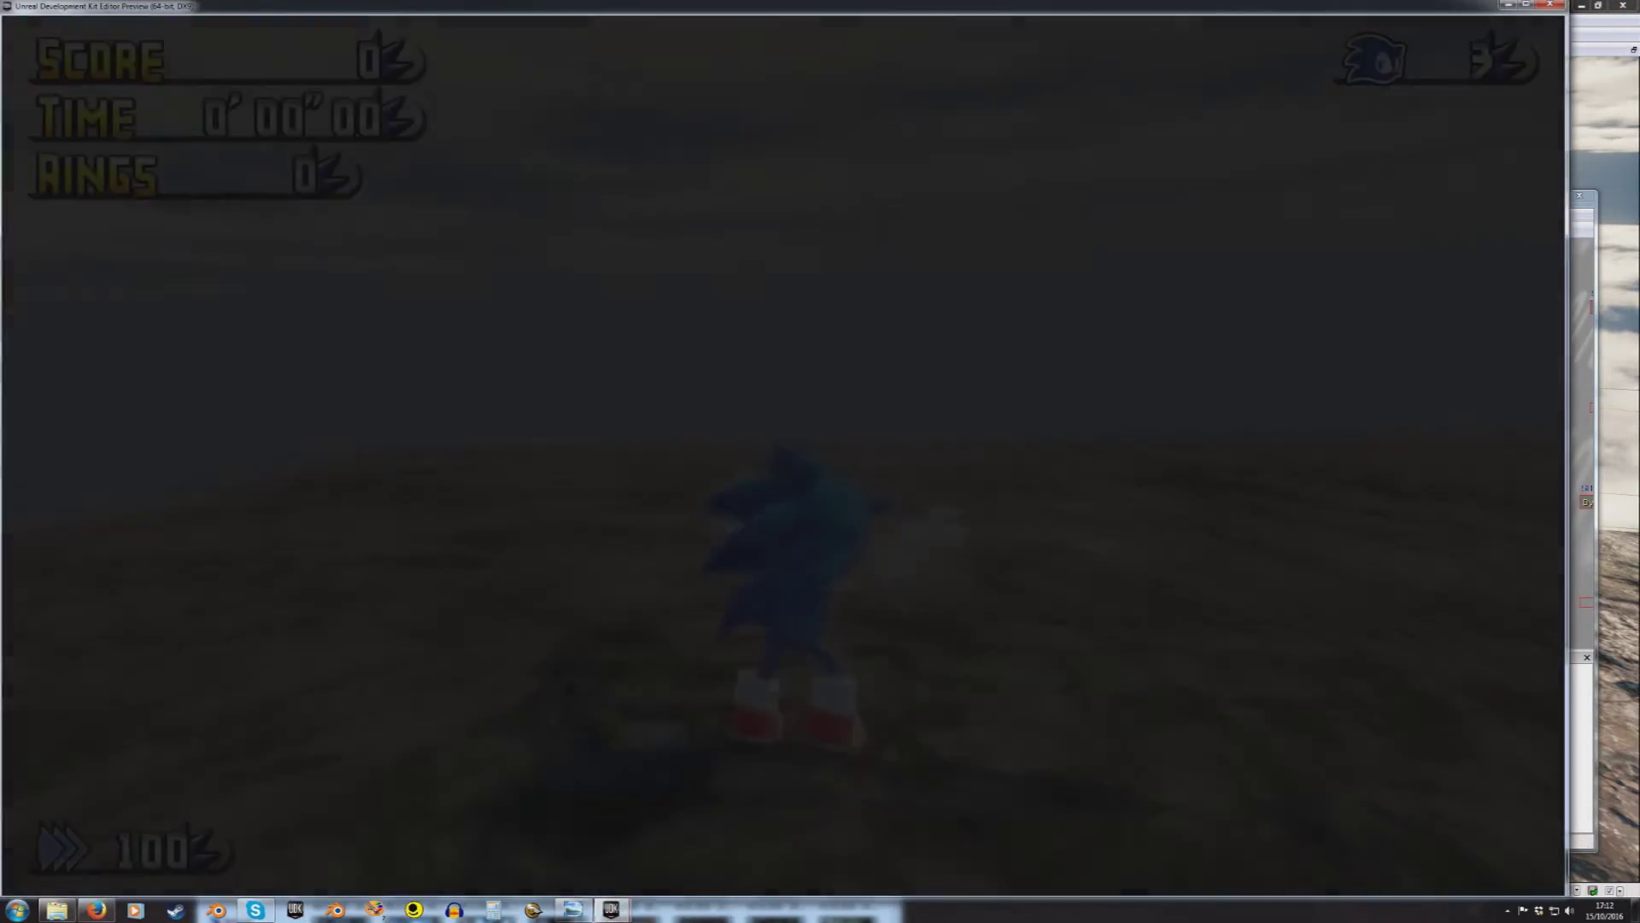
key(d)
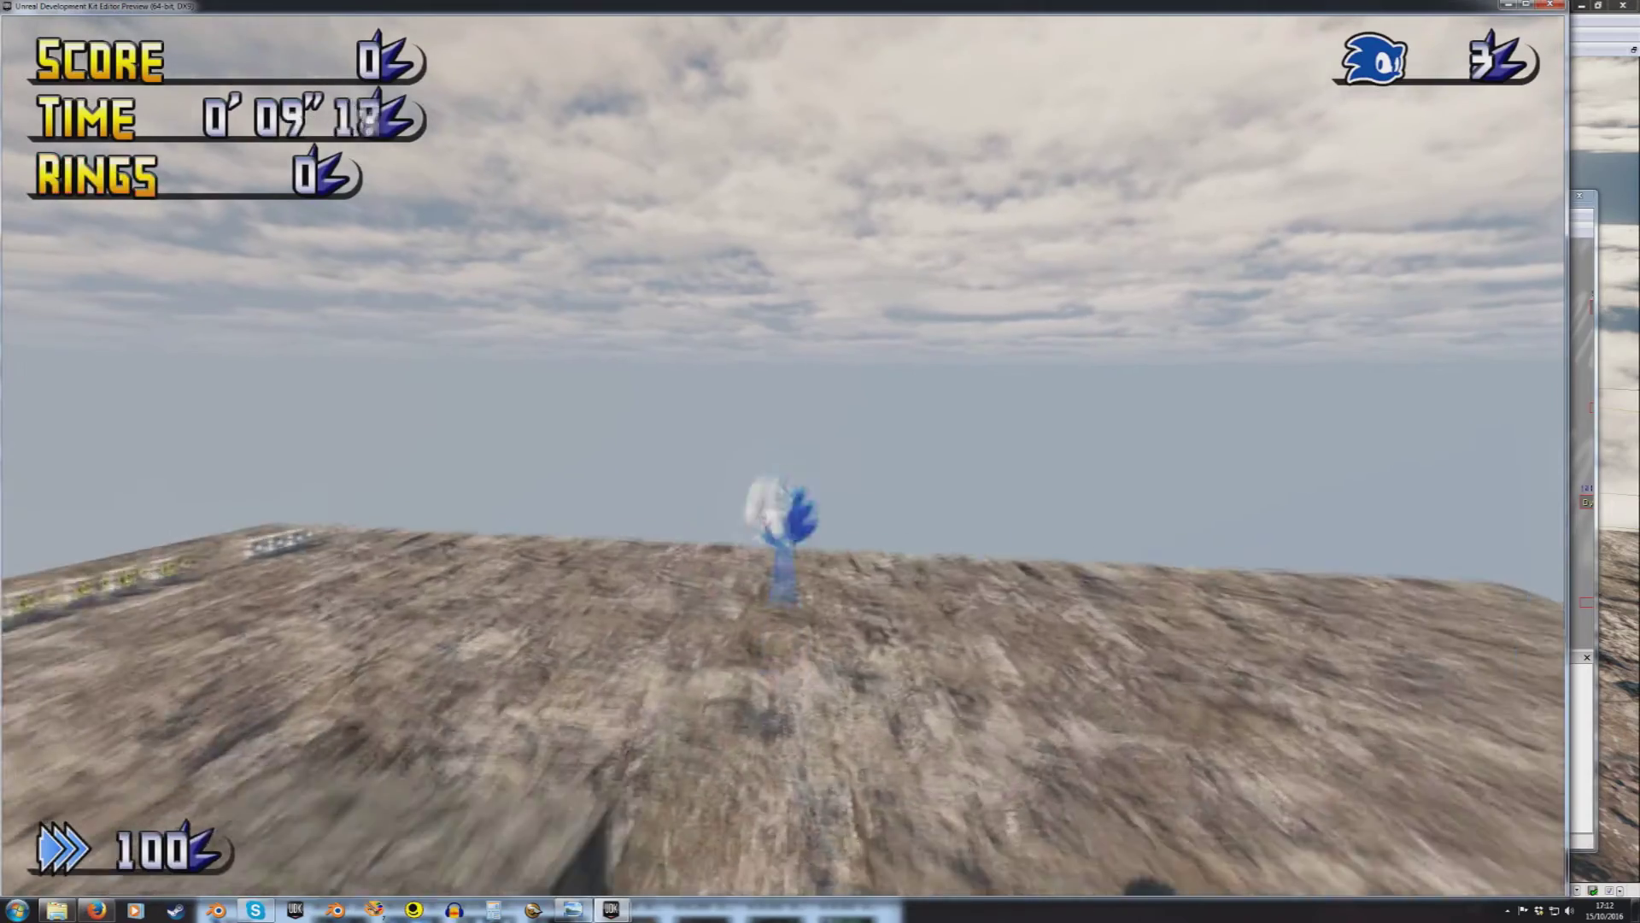
key(s)
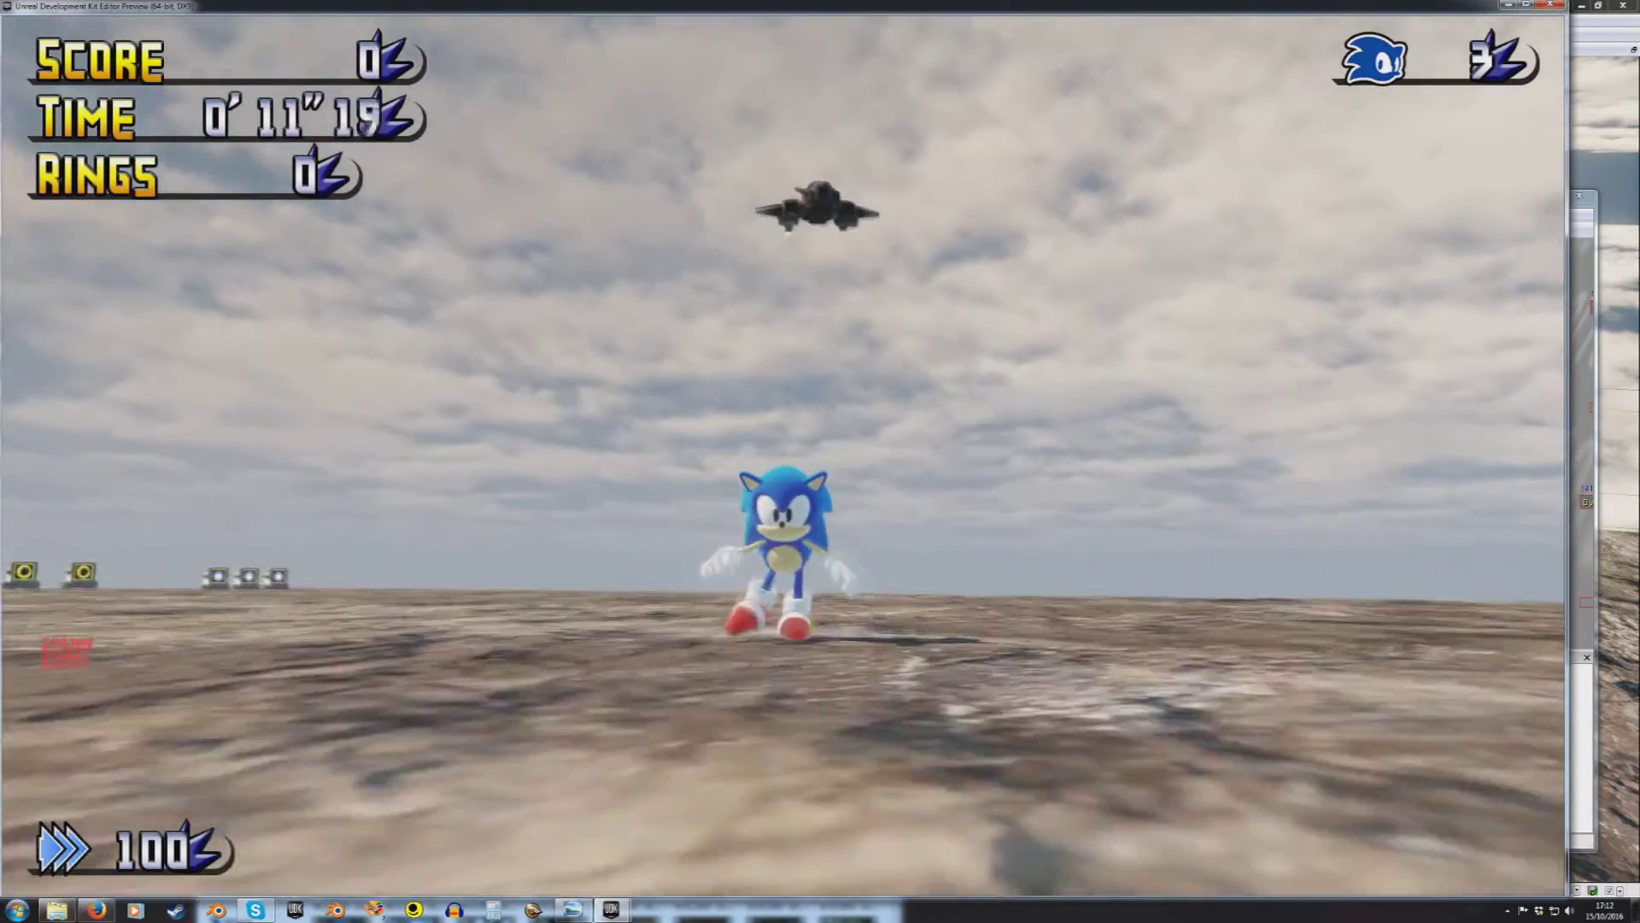
key(w)
key(space)
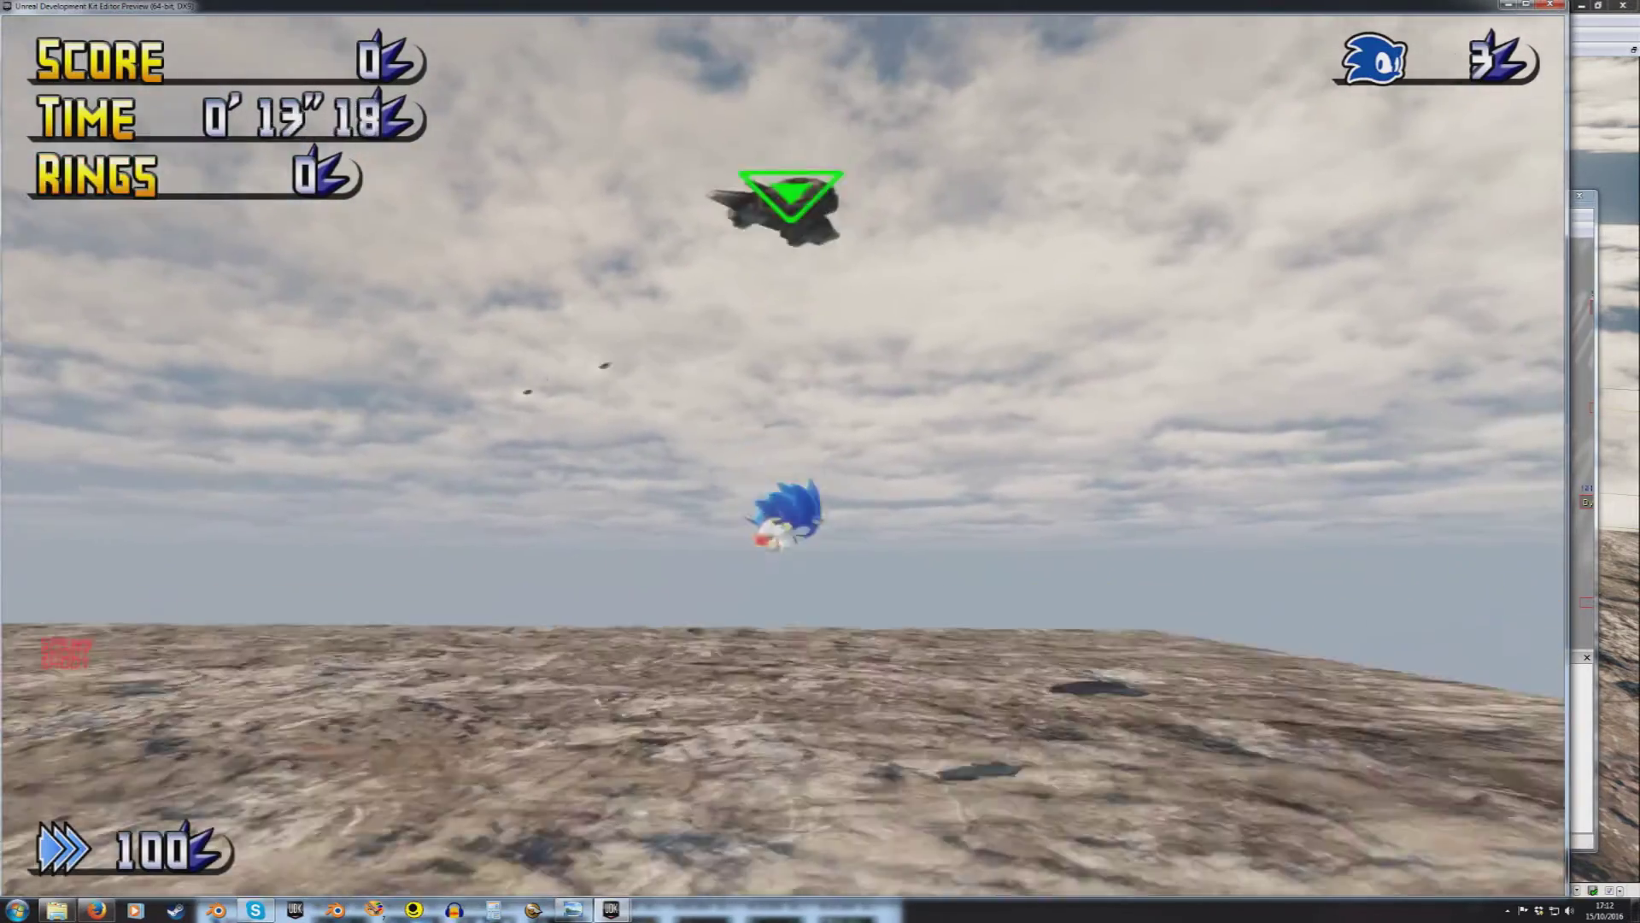
key(a)
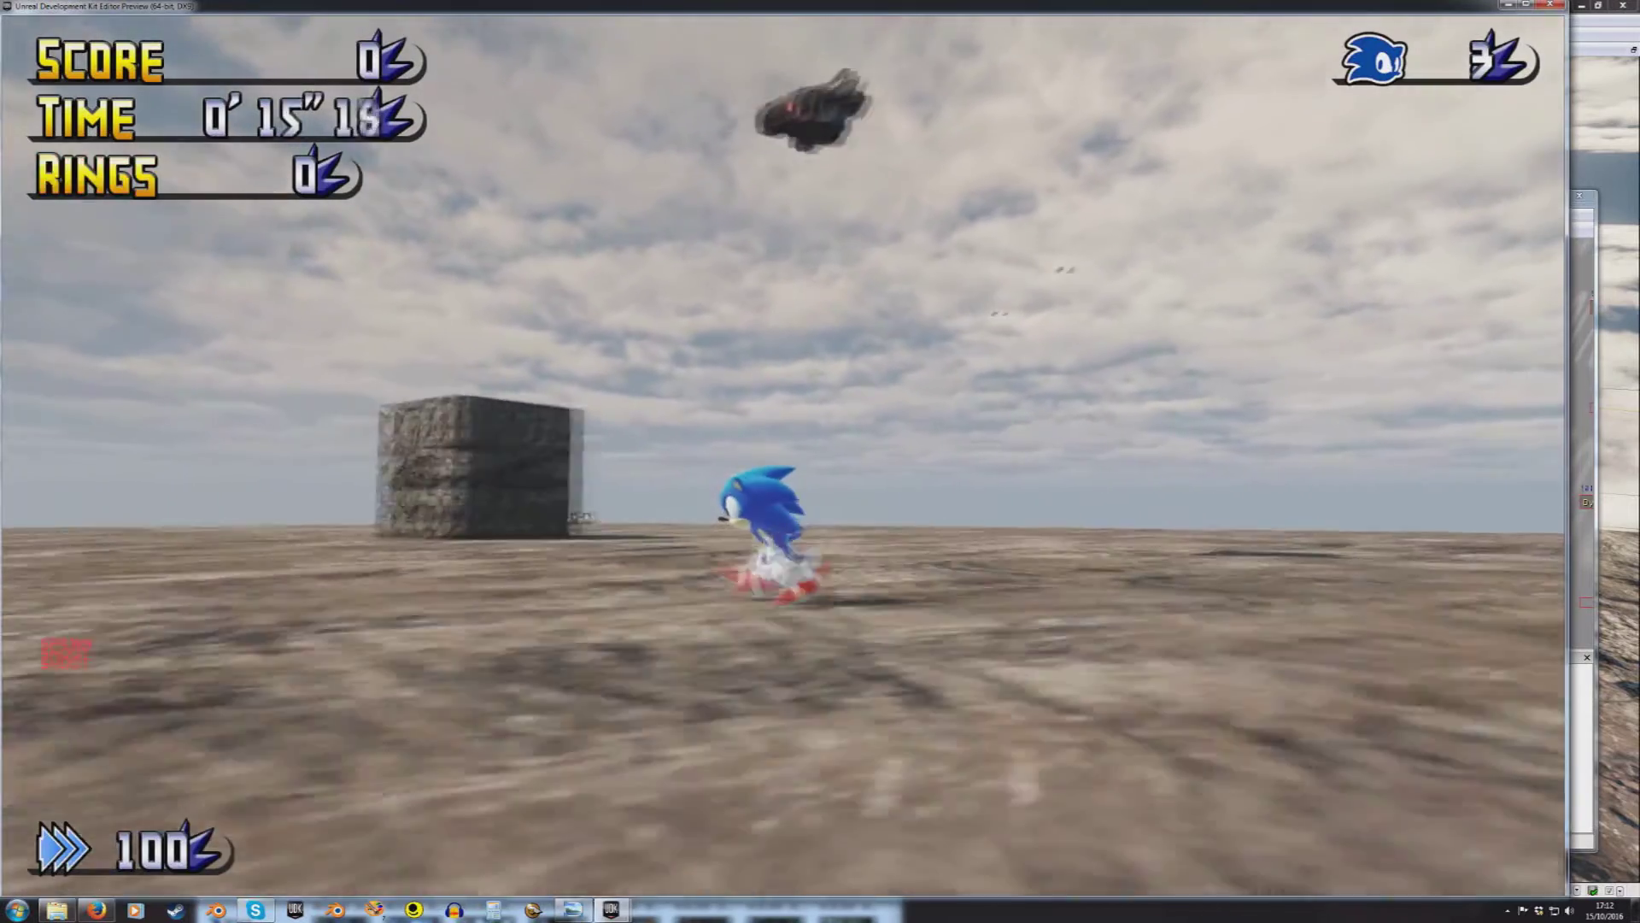
key(a)
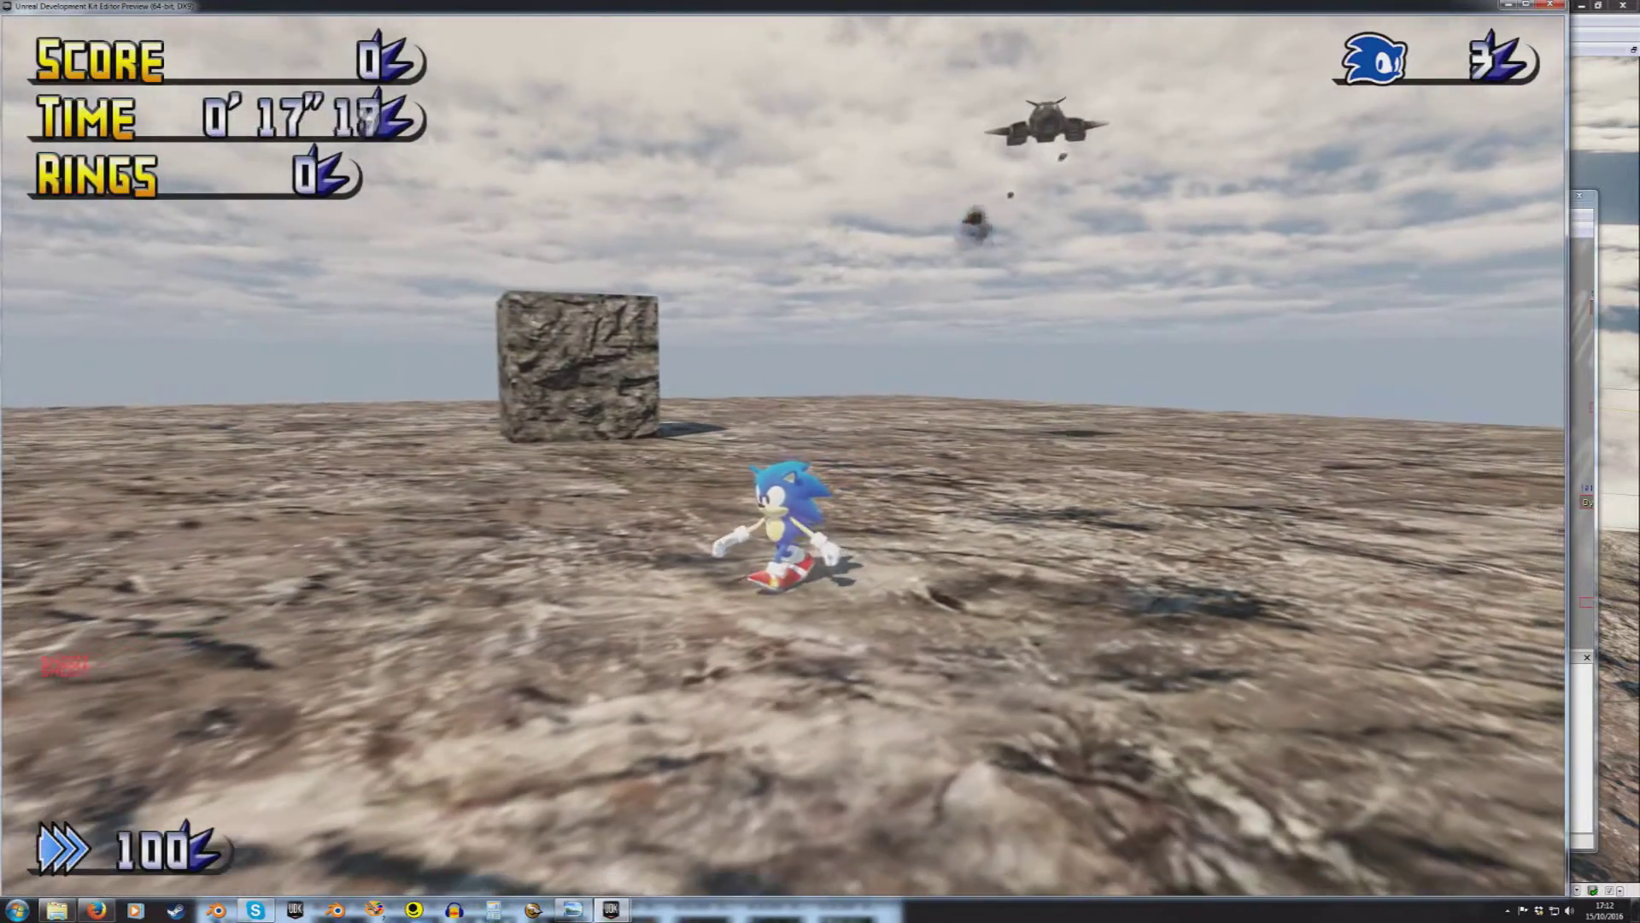
key(w)
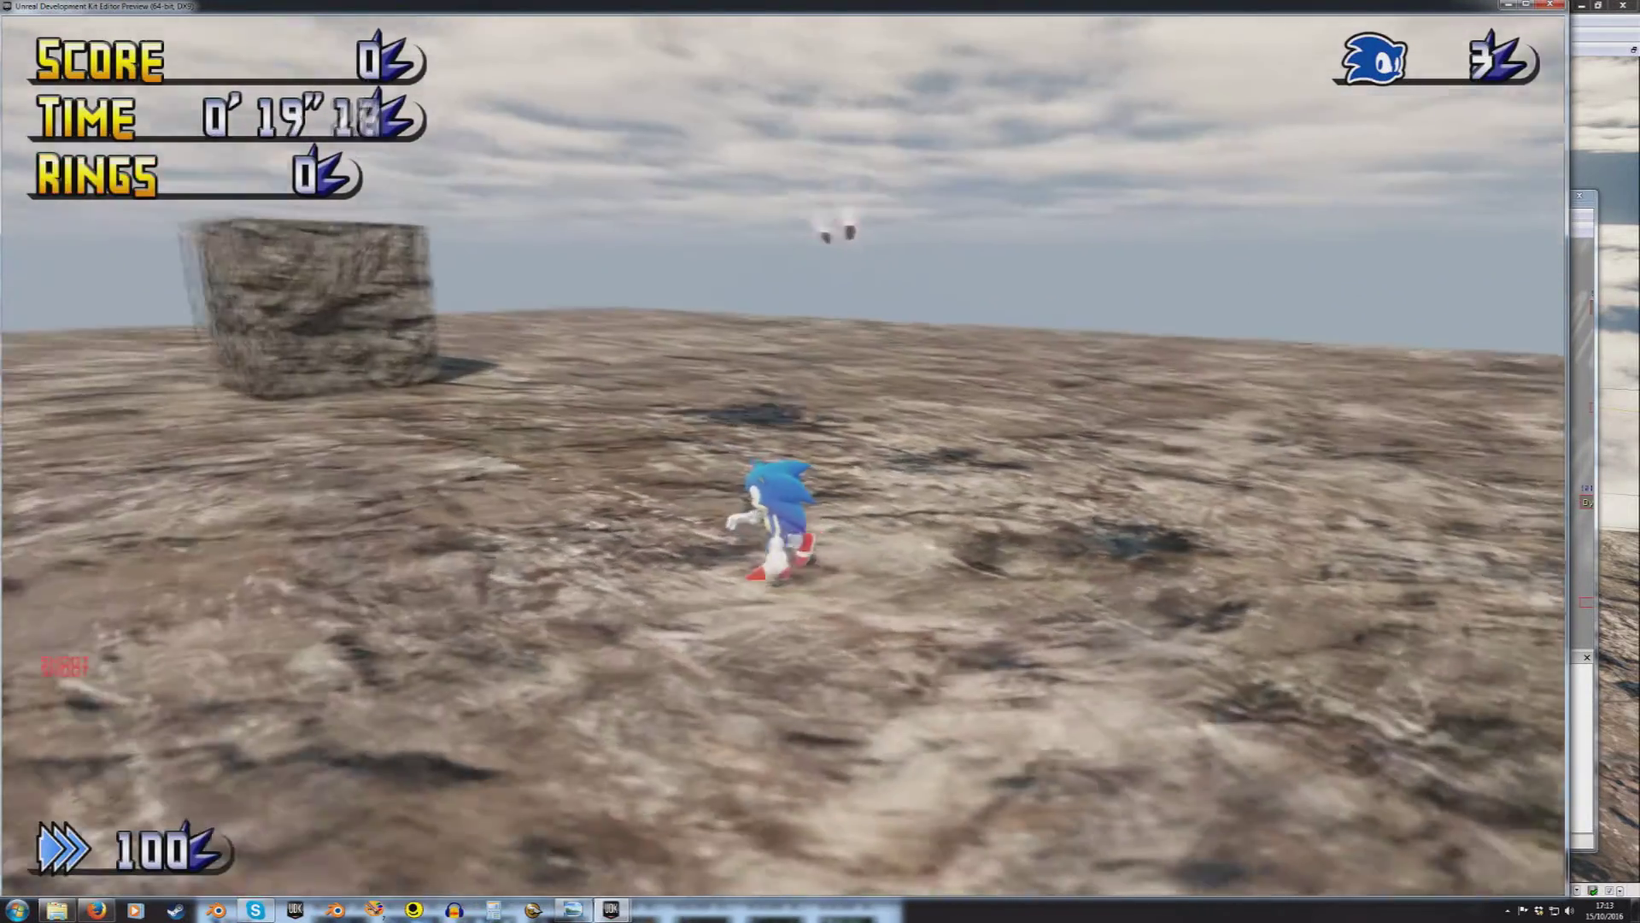
key(w)
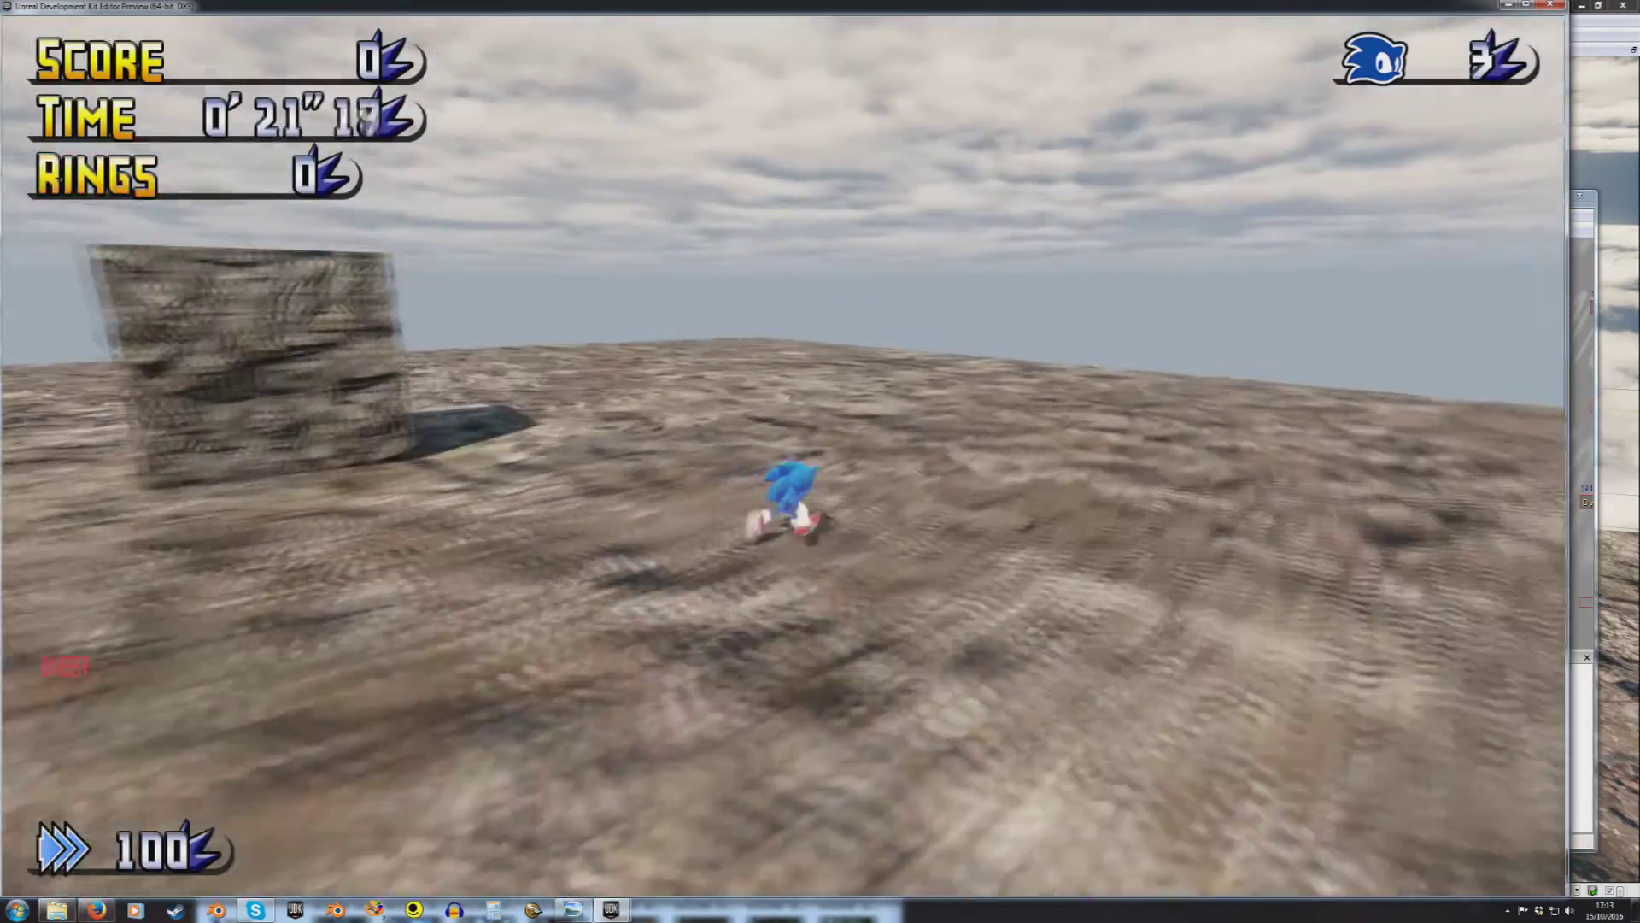
Step: Run Sonic around beneath the BuzzBomber to observe its aimed shots, and end the level preview
key(w)
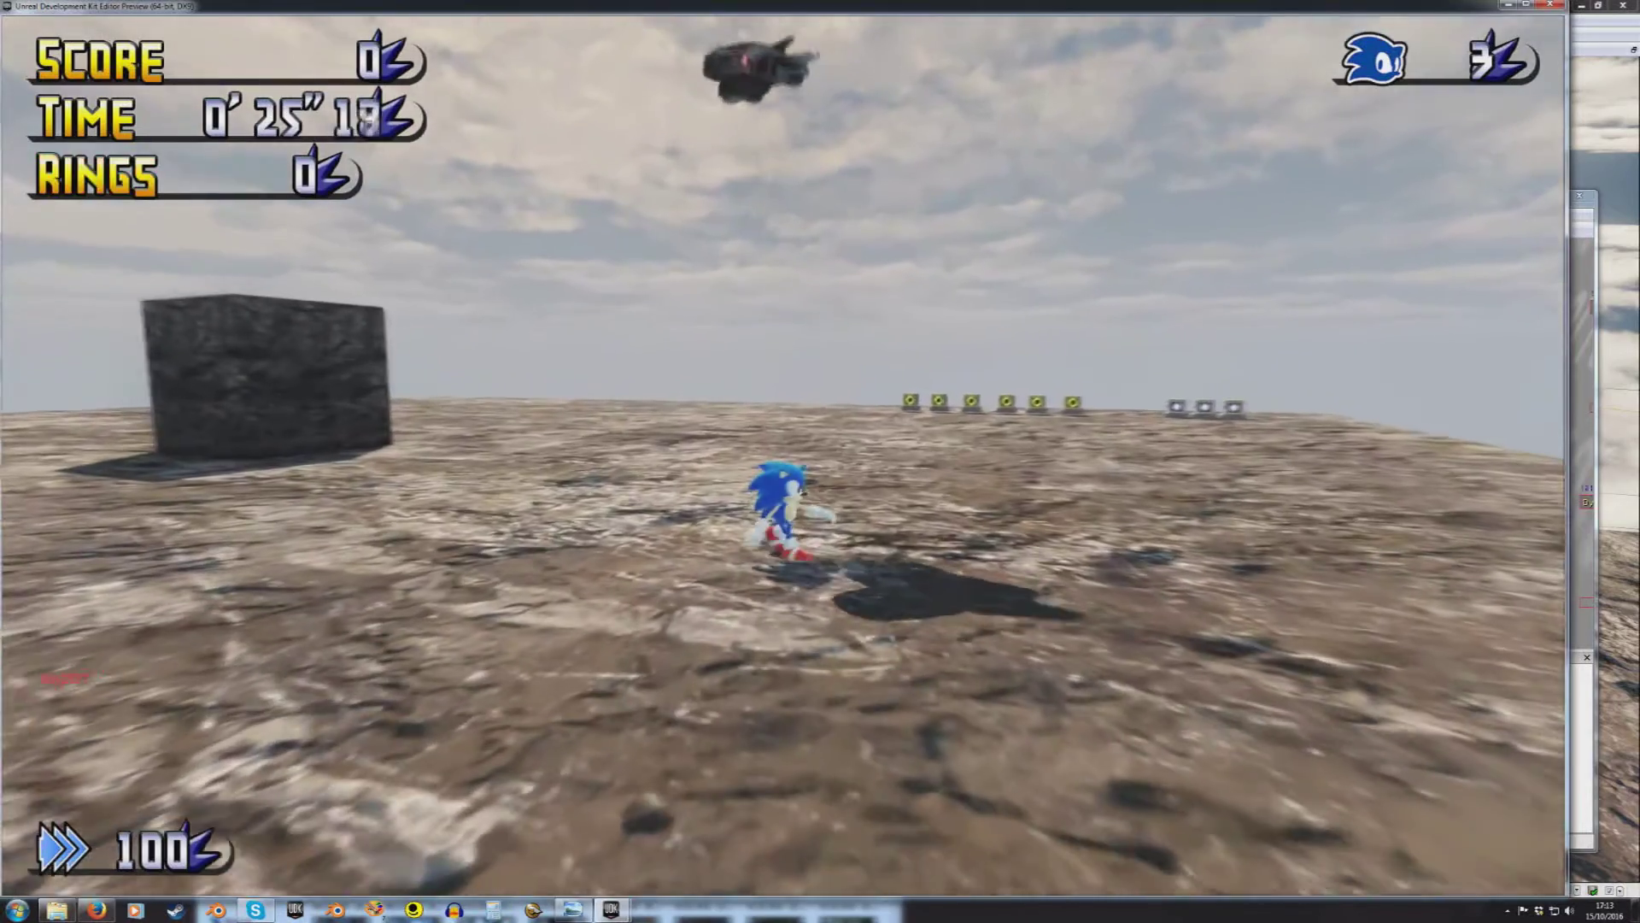
key(s)
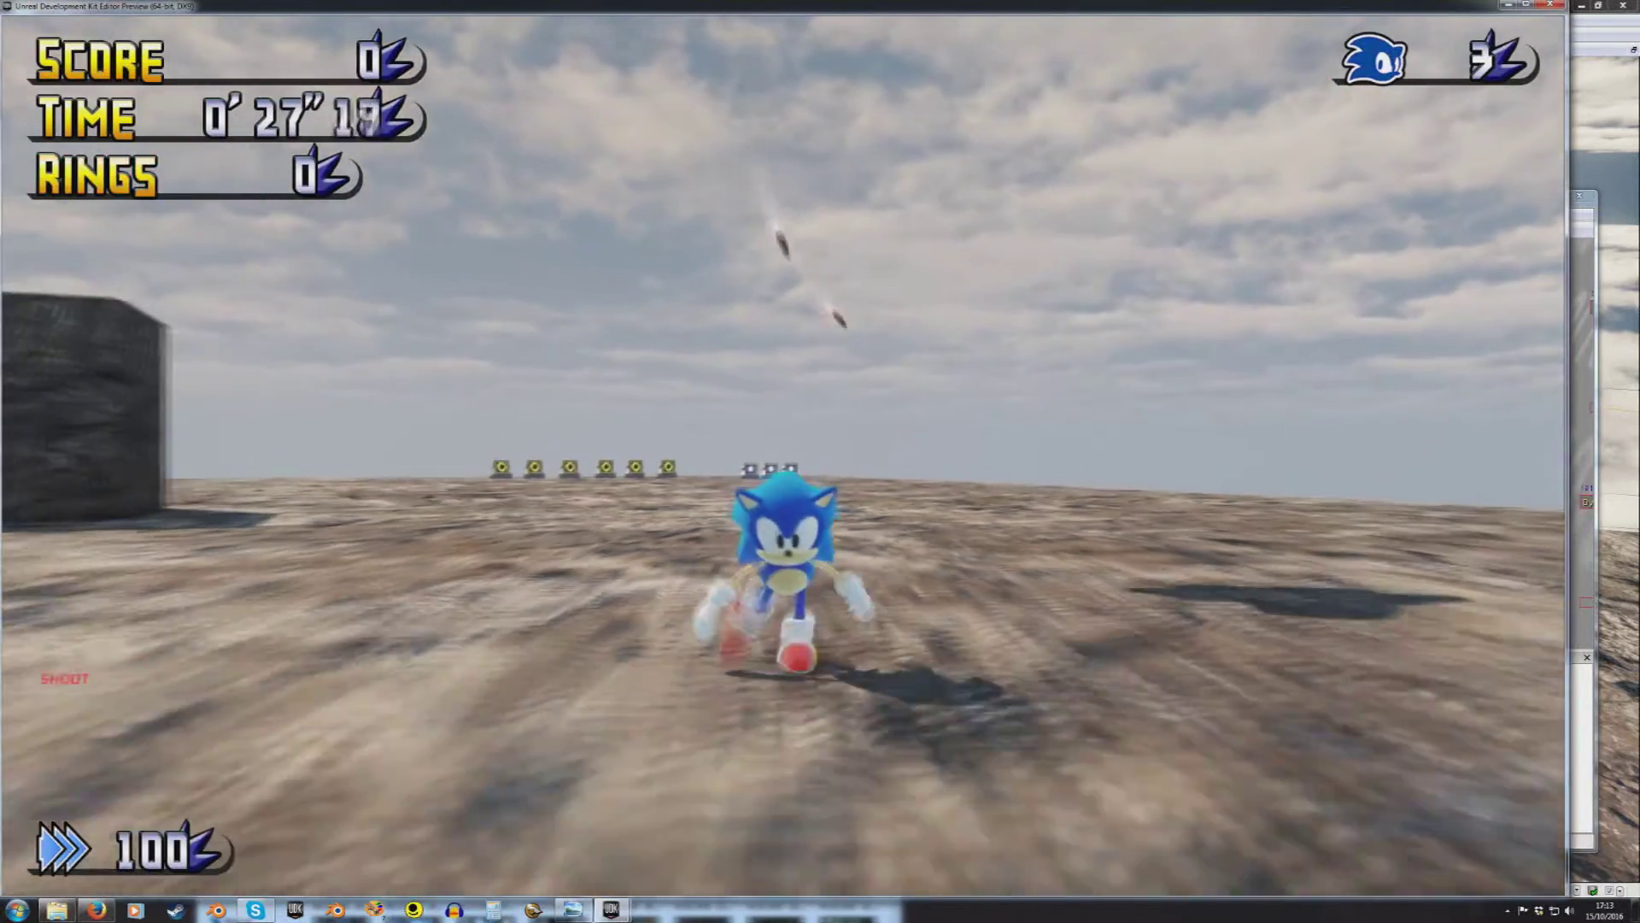
key(Escape)
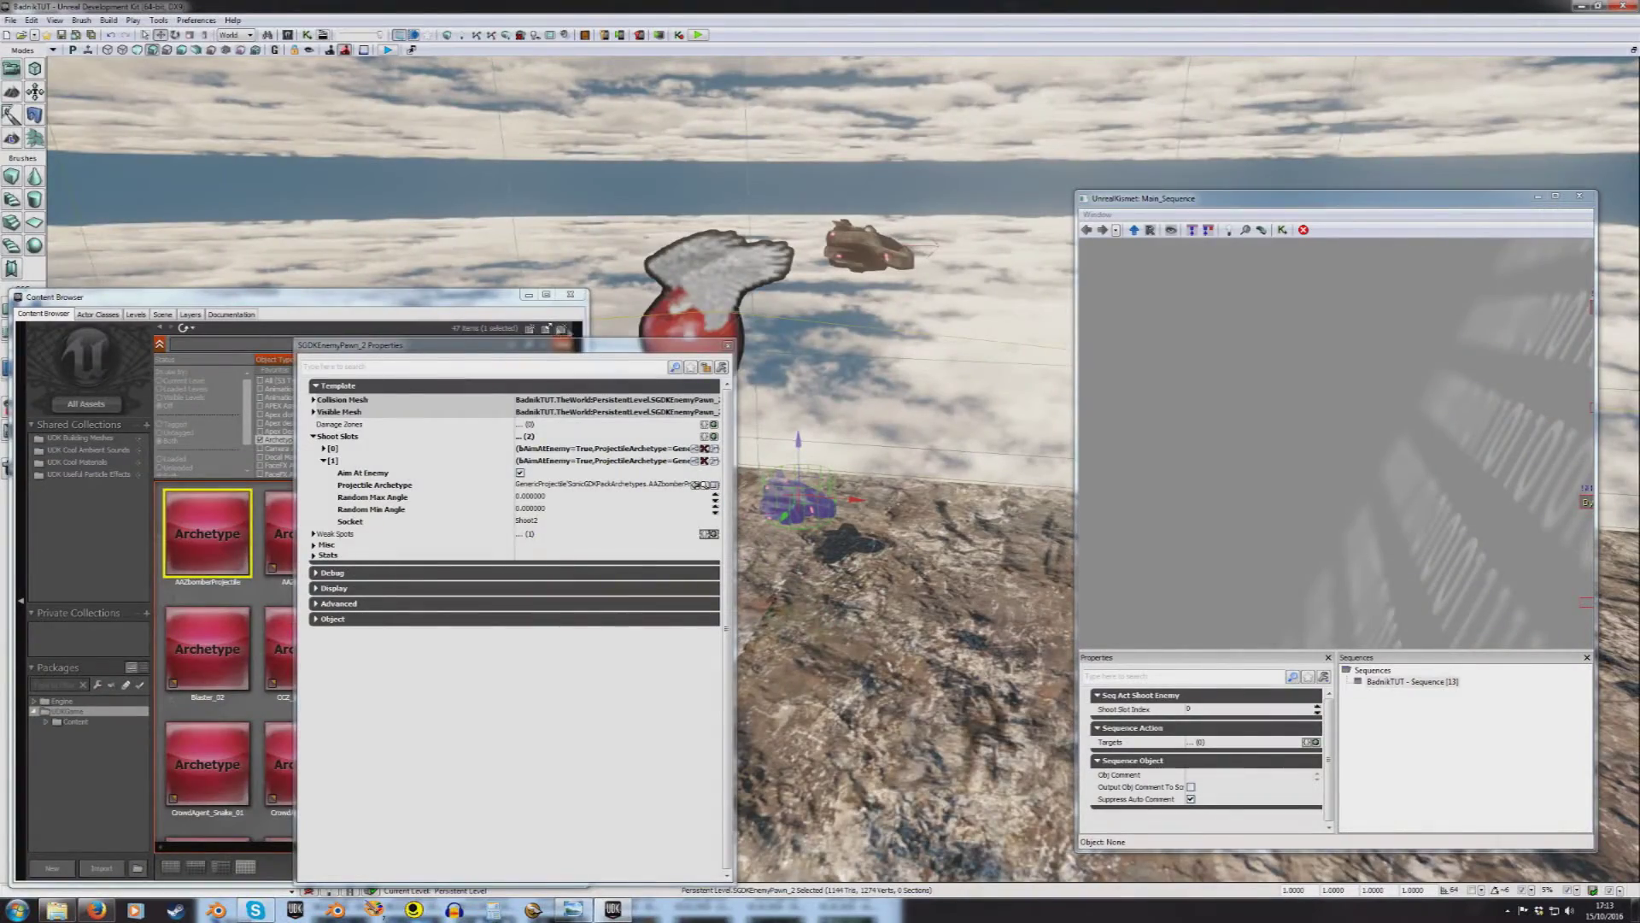
Step: Close the enemy pawn's properties and maximize the Kismet window
click(728, 345)
mouse_move(820, 376)
right_down()
mouse_move(769, 376)
mouse_move(791, 376)
right_up()
key(d)
drag(854, 556, 858, 453)
double_click(1183, 203)
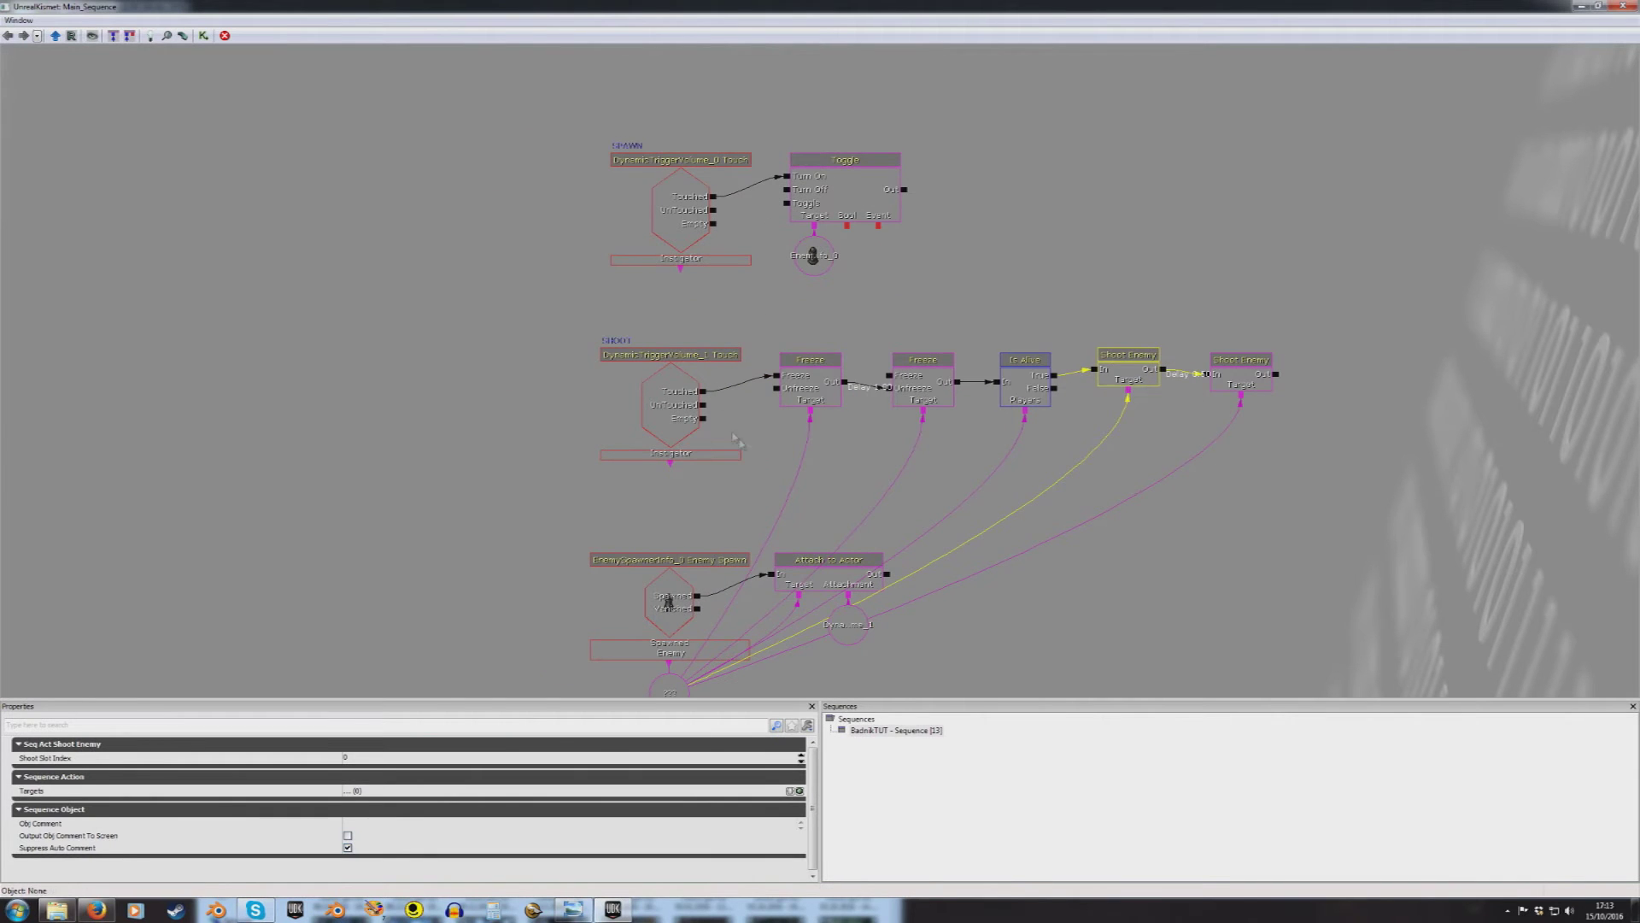
Step: Add a Check Sight action above the SHOOT event chain in Kismet
click(1094, 268)
right_click(1079, 226)
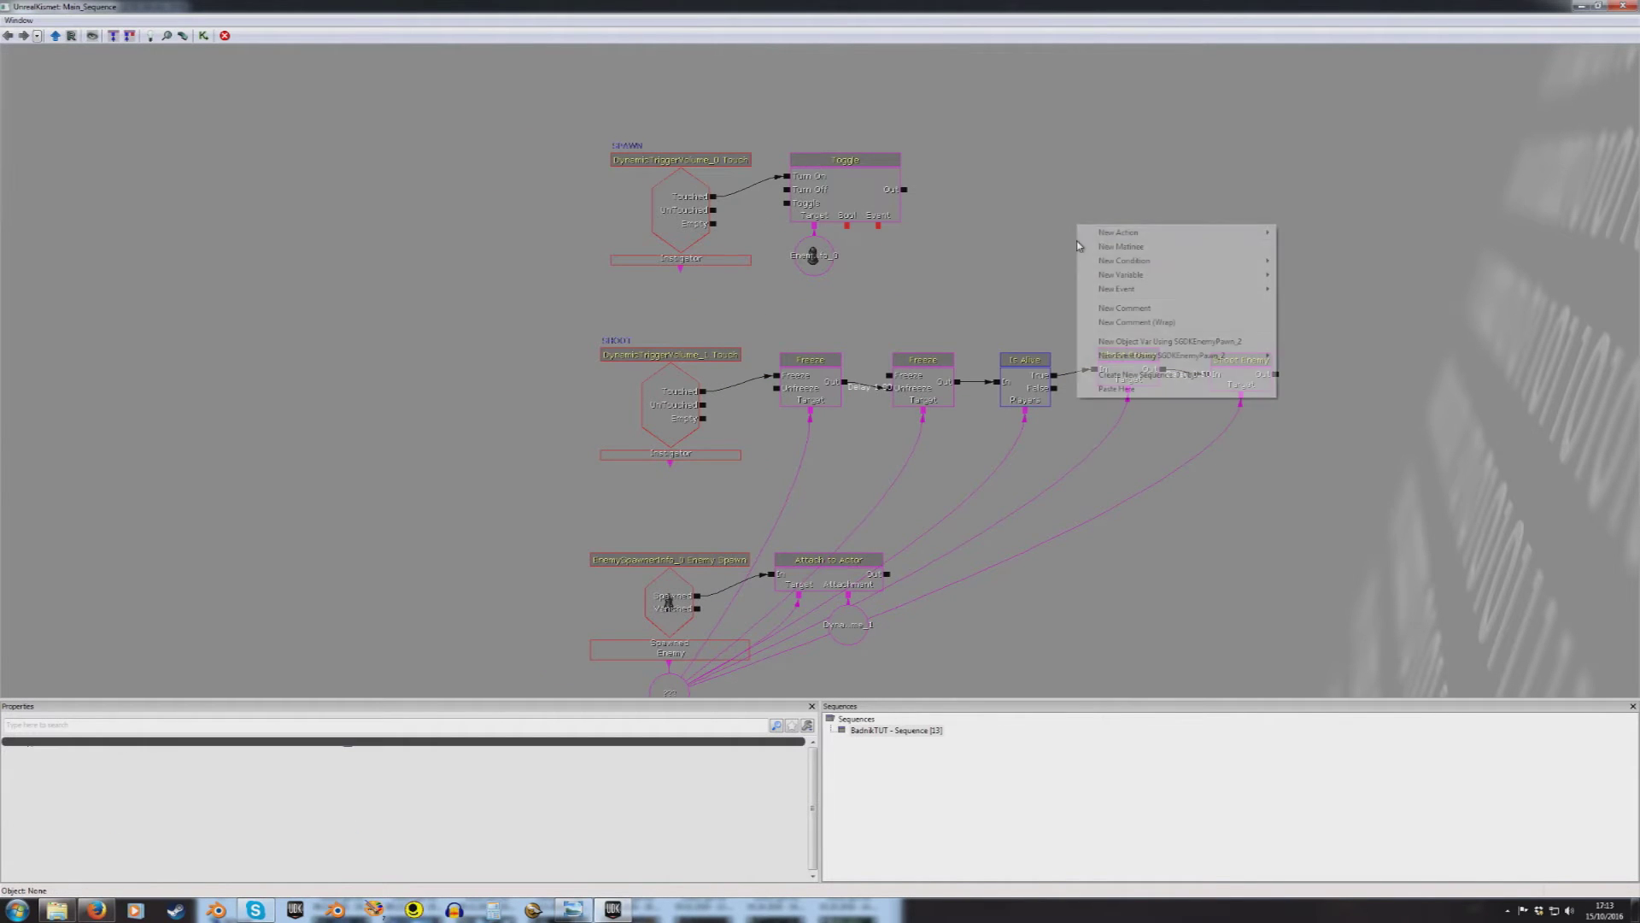
mouse_move(1160, 277)
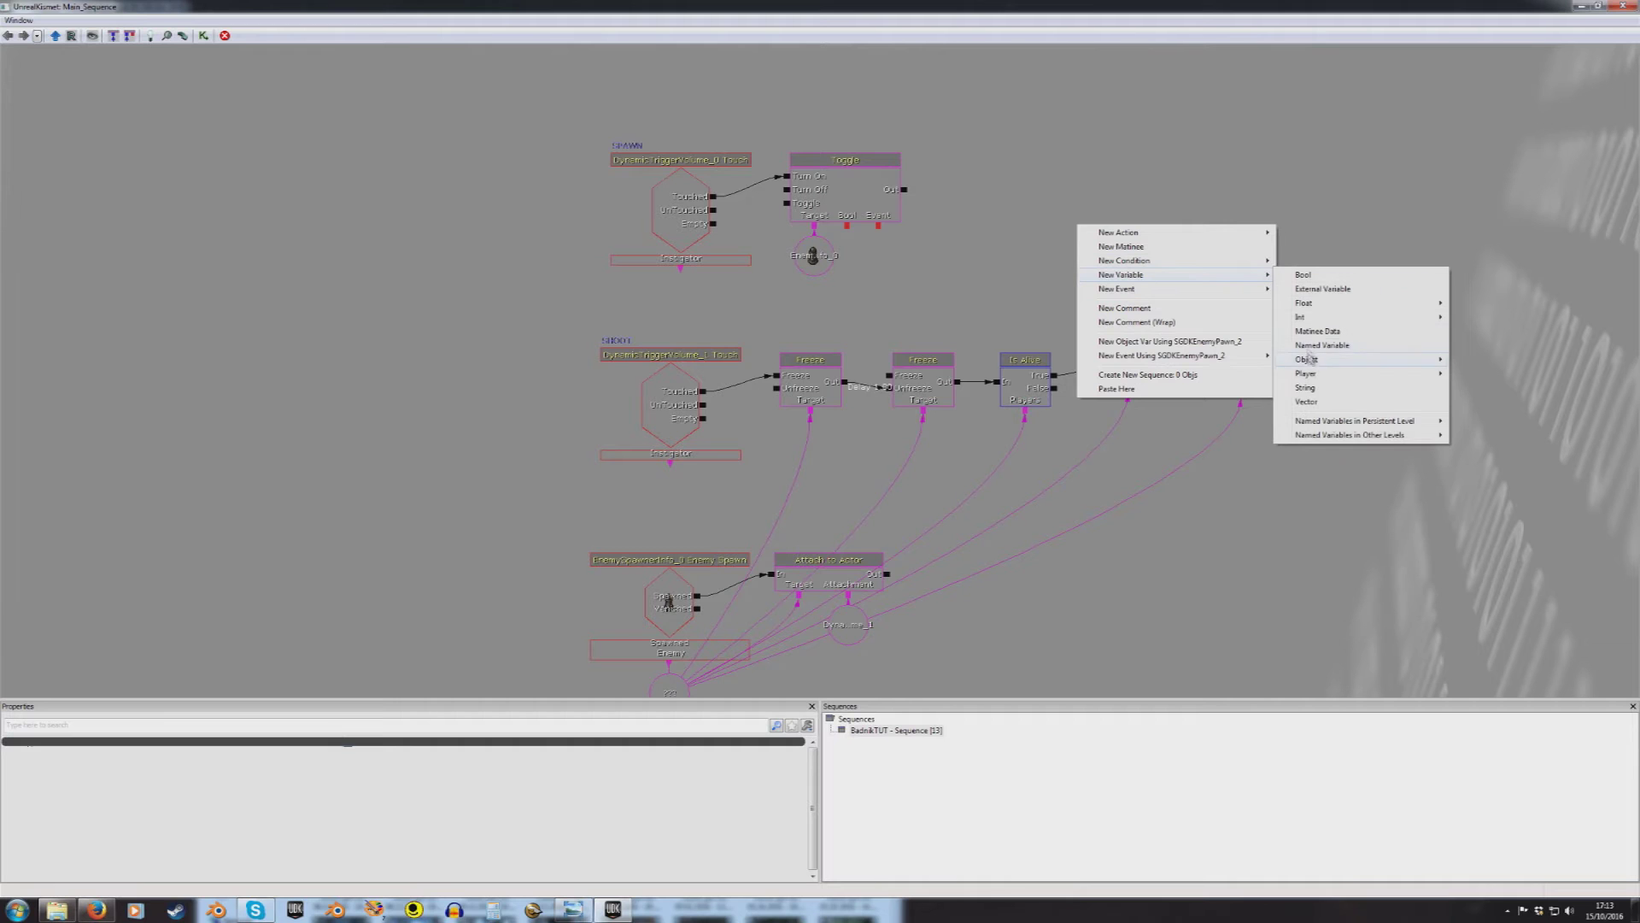
mouse_move(1307, 475)
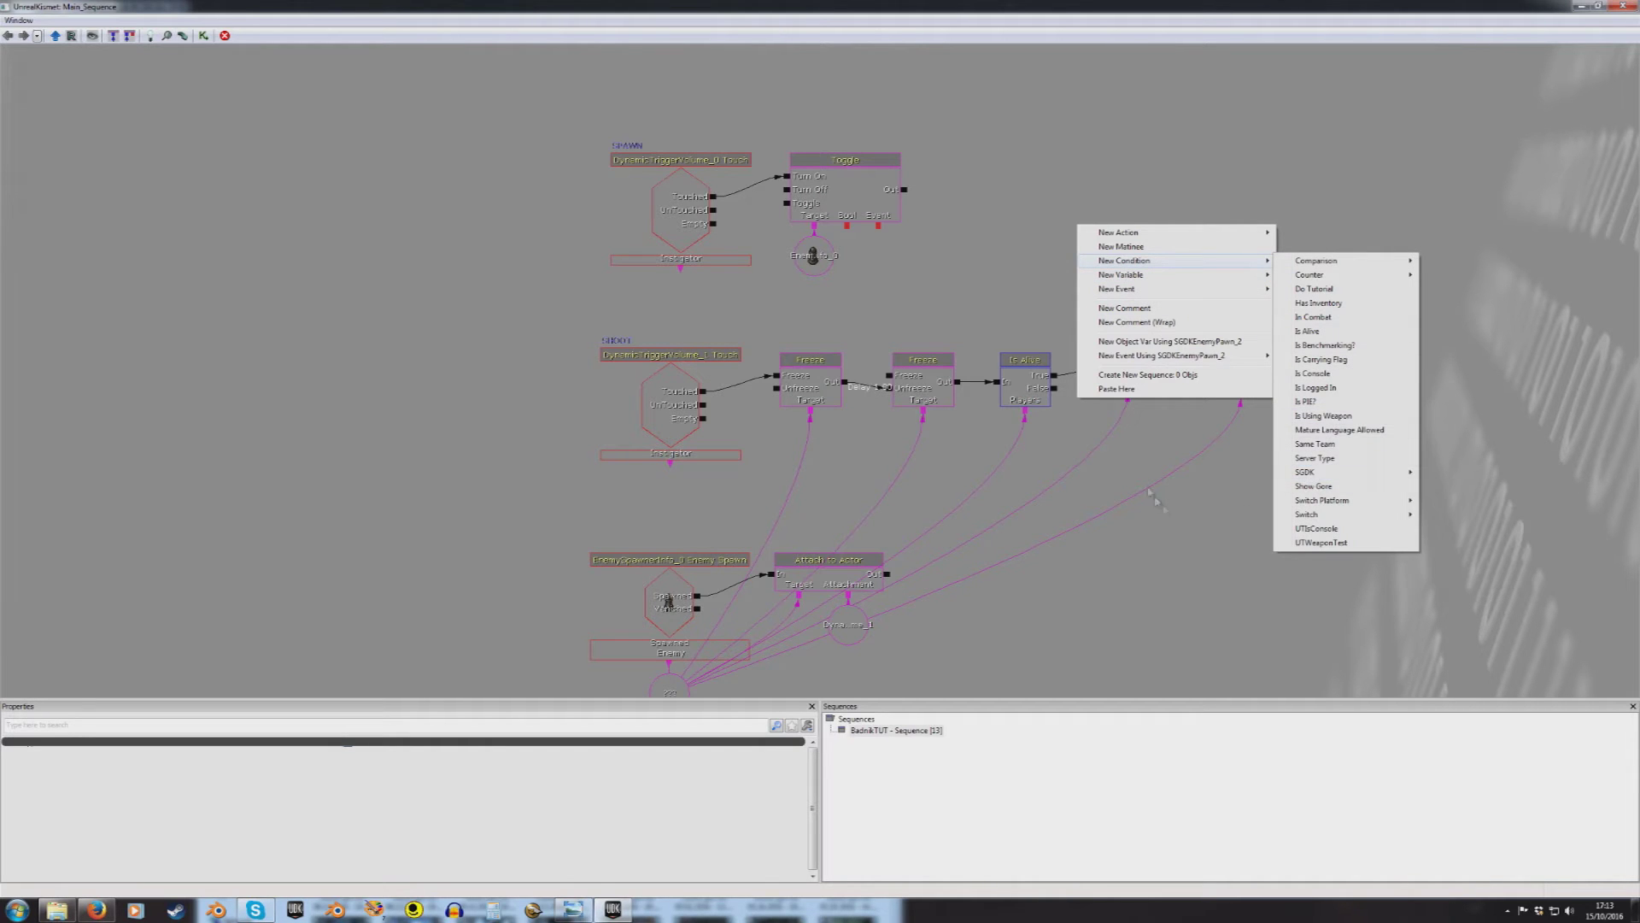
drag(1153, 496, 1007, 502)
right_click(931, 276)
mouse_move(965, 286)
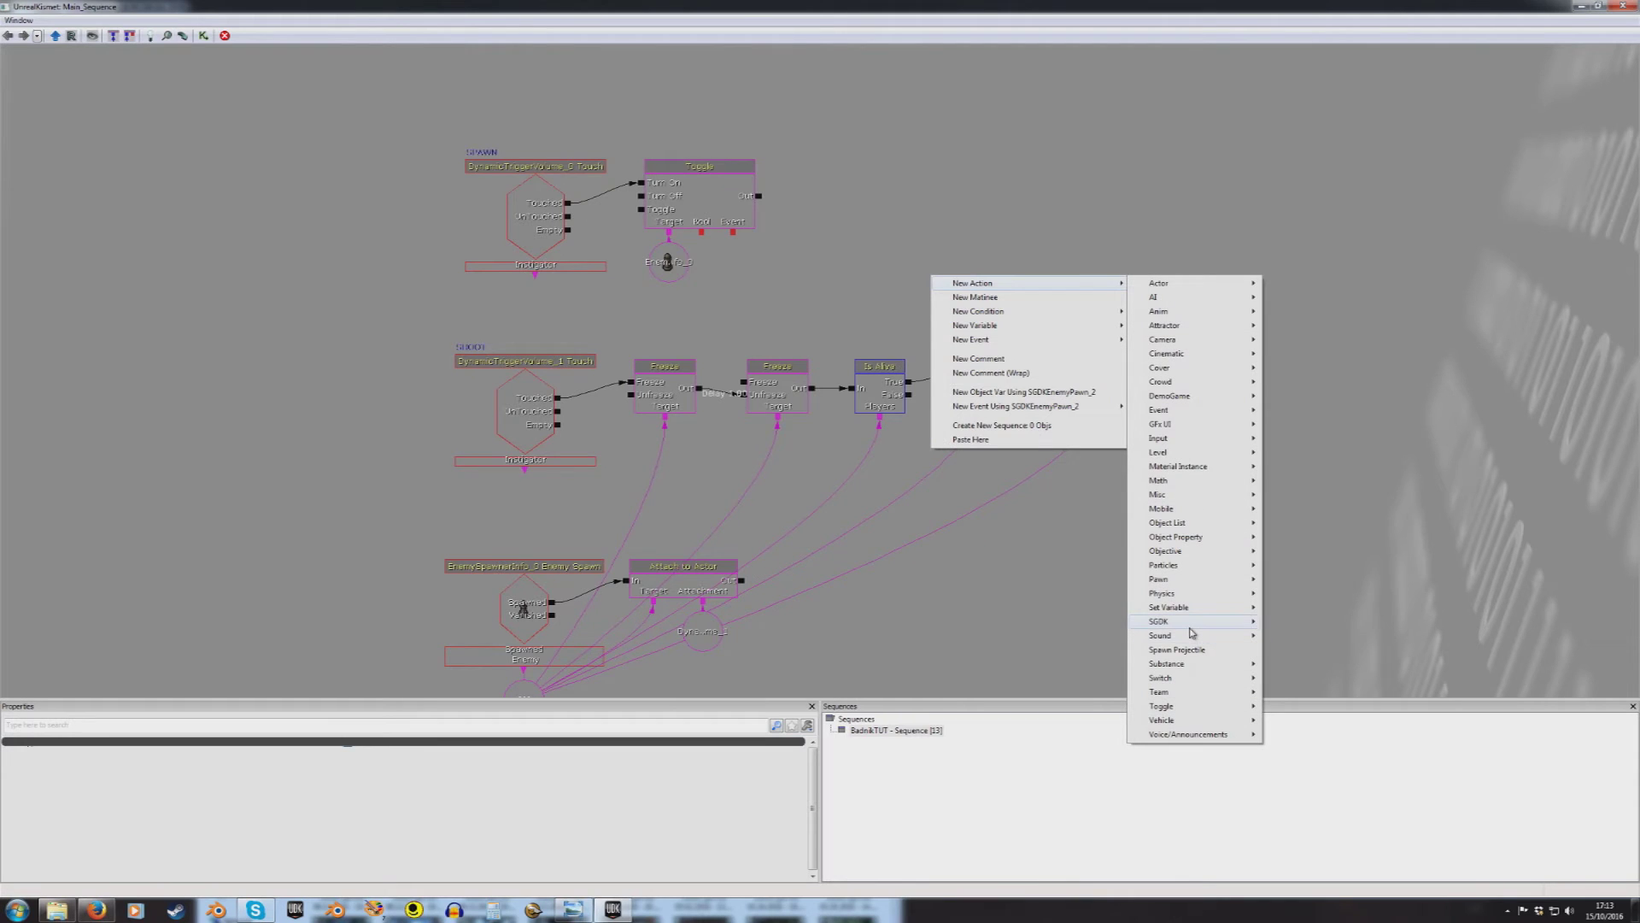
mouse_move(1193, 634)
click(1301, 198)
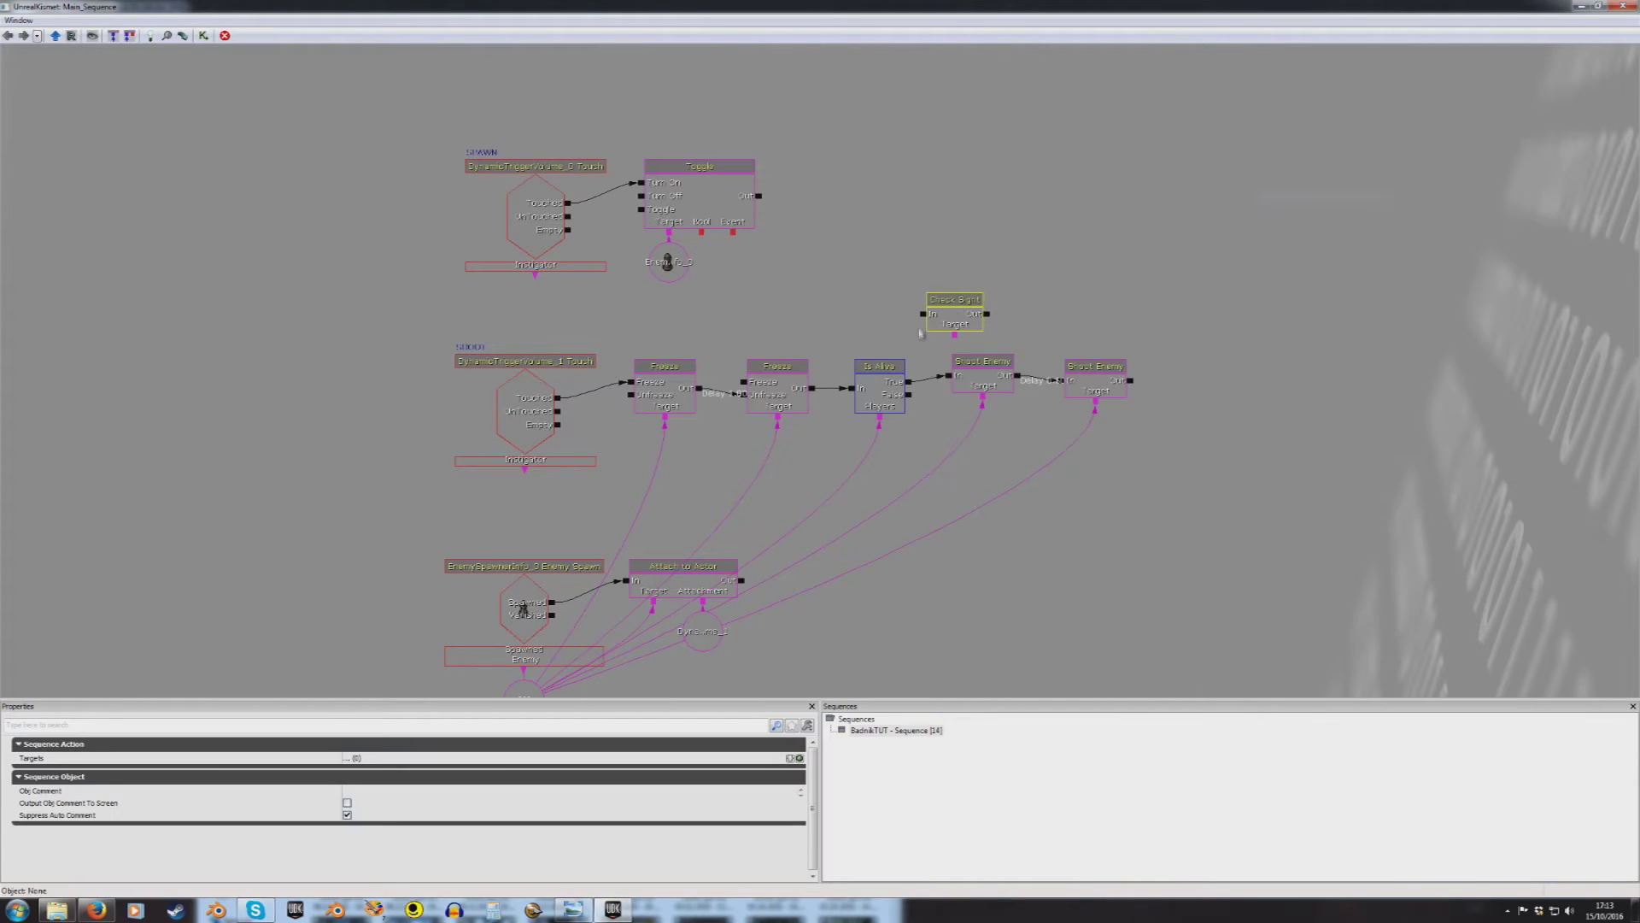
Step: Insert the Check Sight action between Is Alive and the first Shoot Enemy node, shifting both Shoot Enemy nodes along to make room
right_click(950, 377)
click(991, 368)
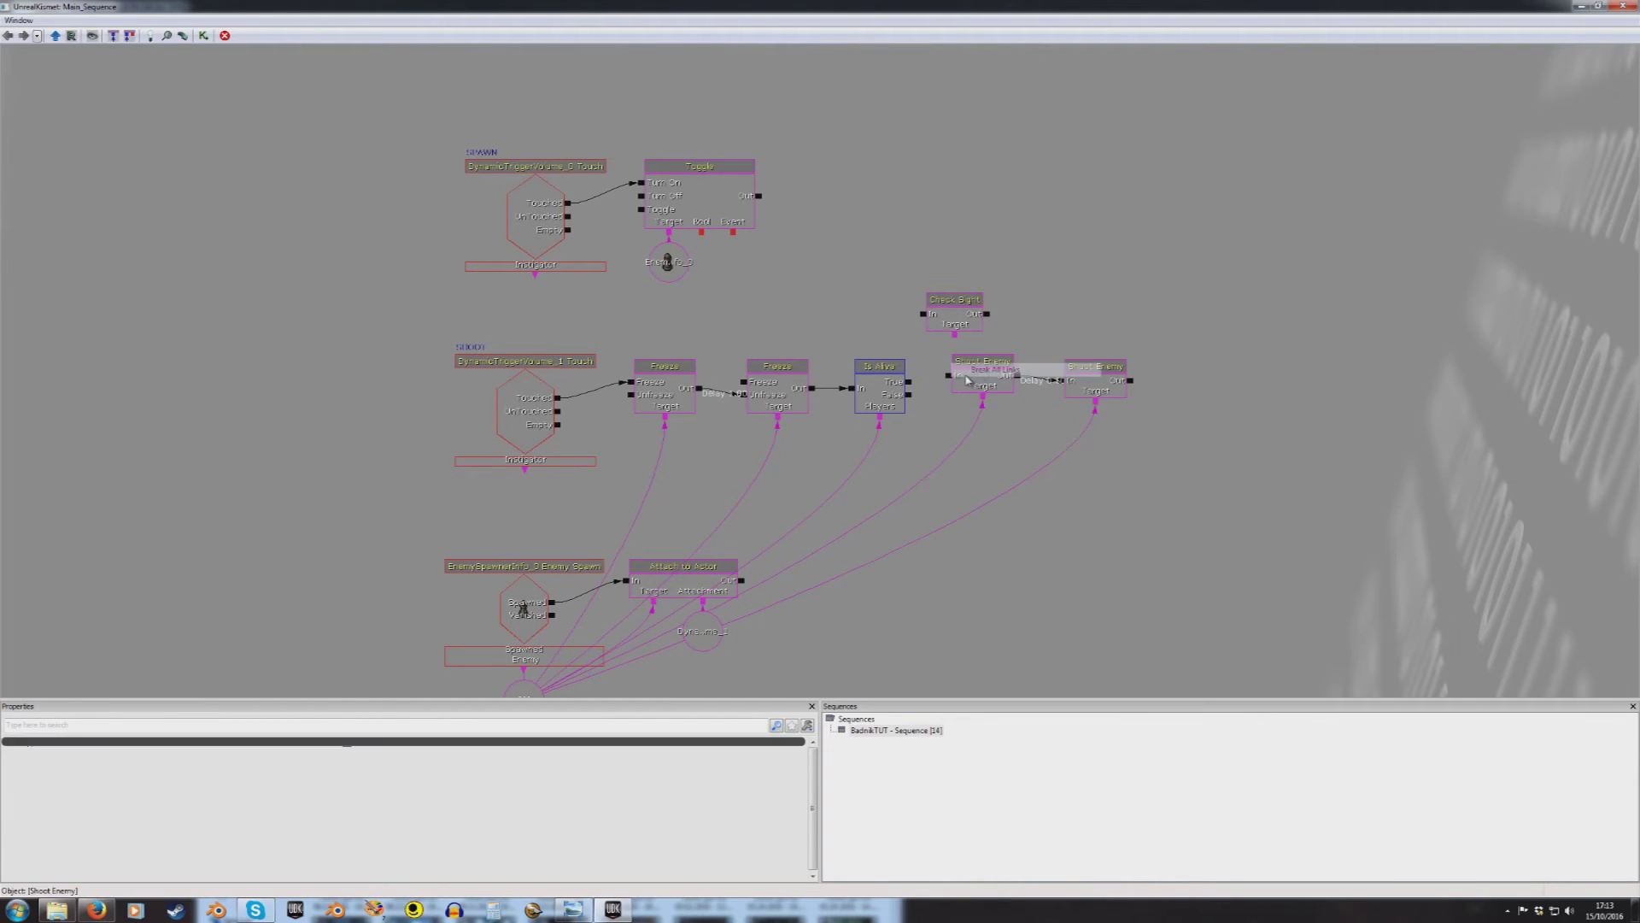
click(985, 380)
ctrl+click(1097, 381)
ctrl+drag(984, 380, 1072, 385)
click(955, 313)
ctrl+drag(956, 314, 933, 383)
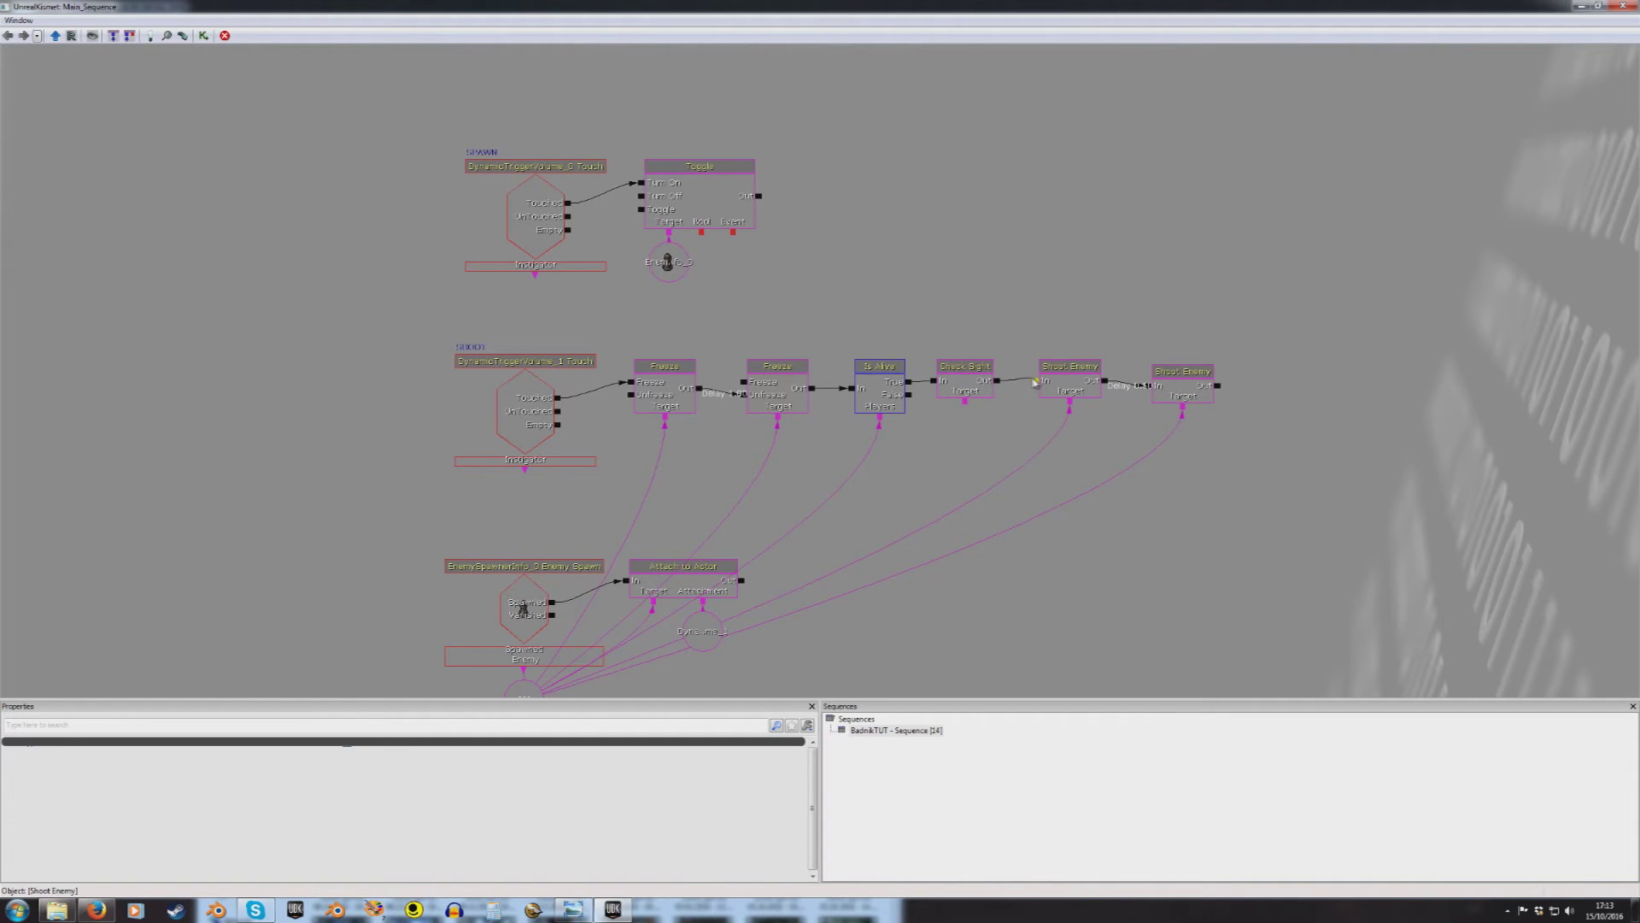
drag(964, 402, 609, 648)
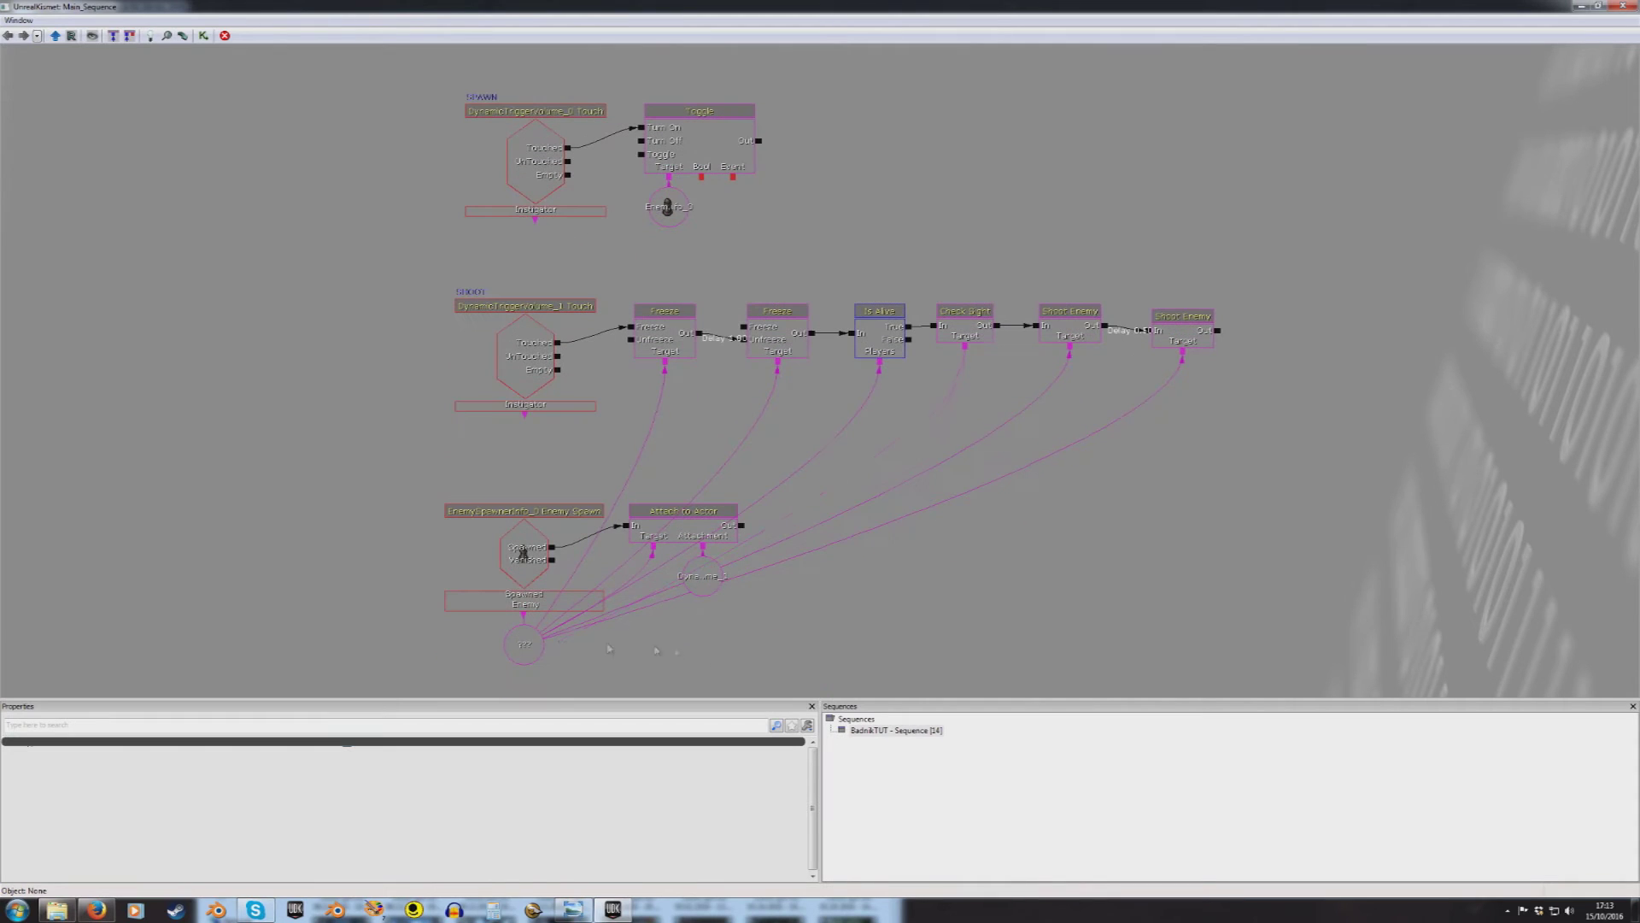
Step: Delete the Check Sight action and reconnect Is Alive's True output directly to the first Shoot Enemy node
click(972, 348)
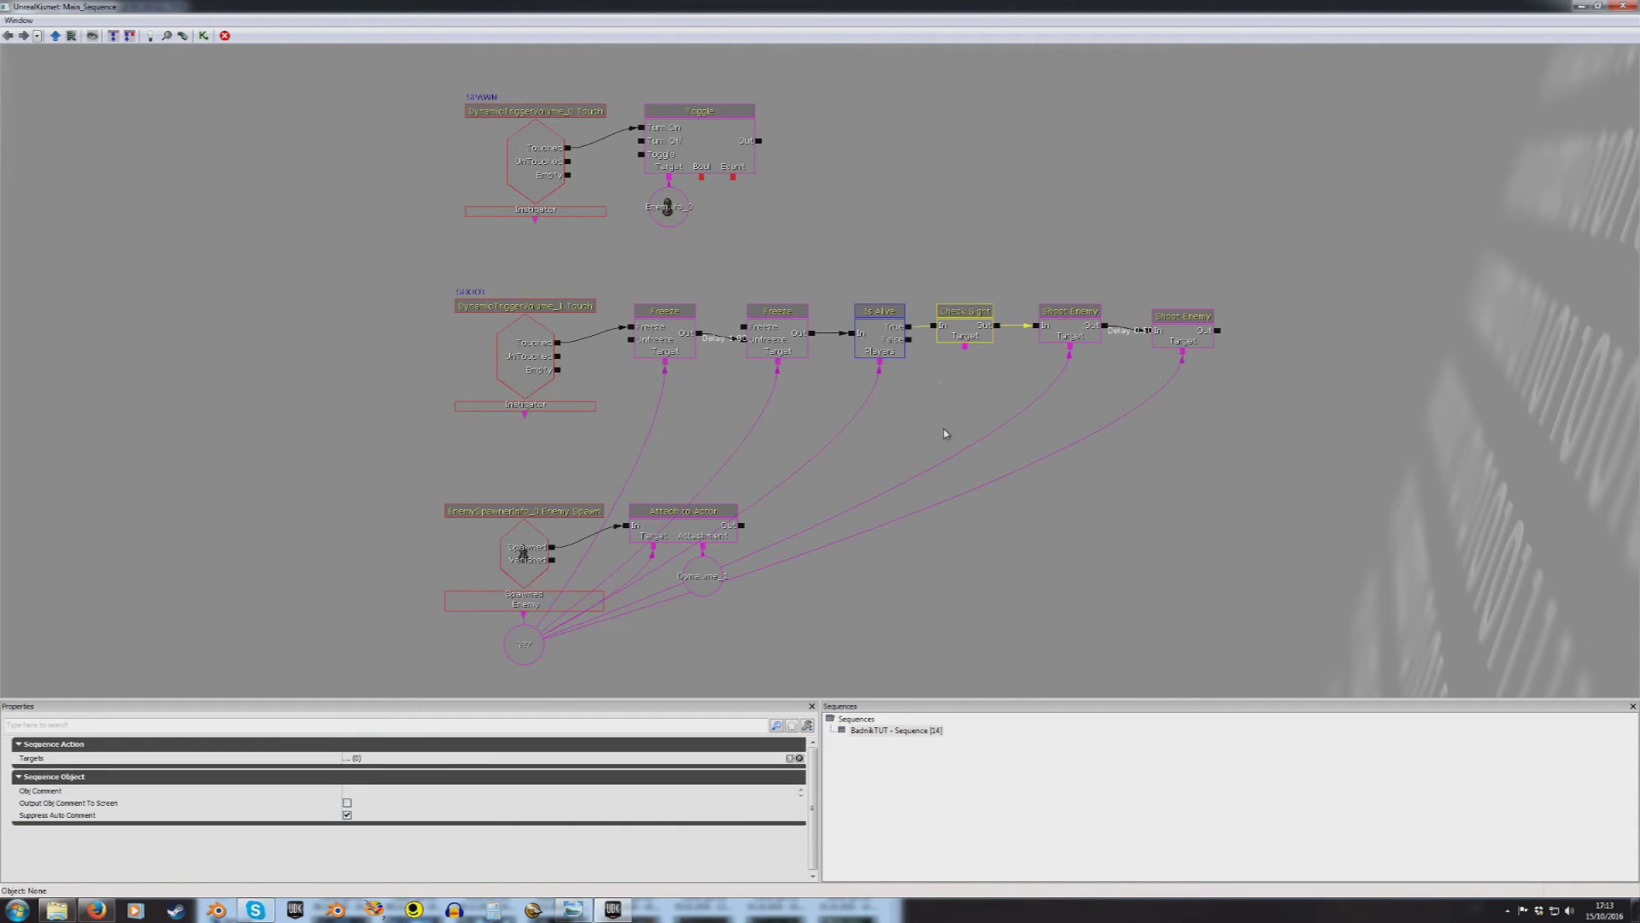
key(Delete)
drag(908, 326, 1036, 325)
Step: Move both Shoot Enemy nodes back closer to the Is Alive condition
click(1070, 312)
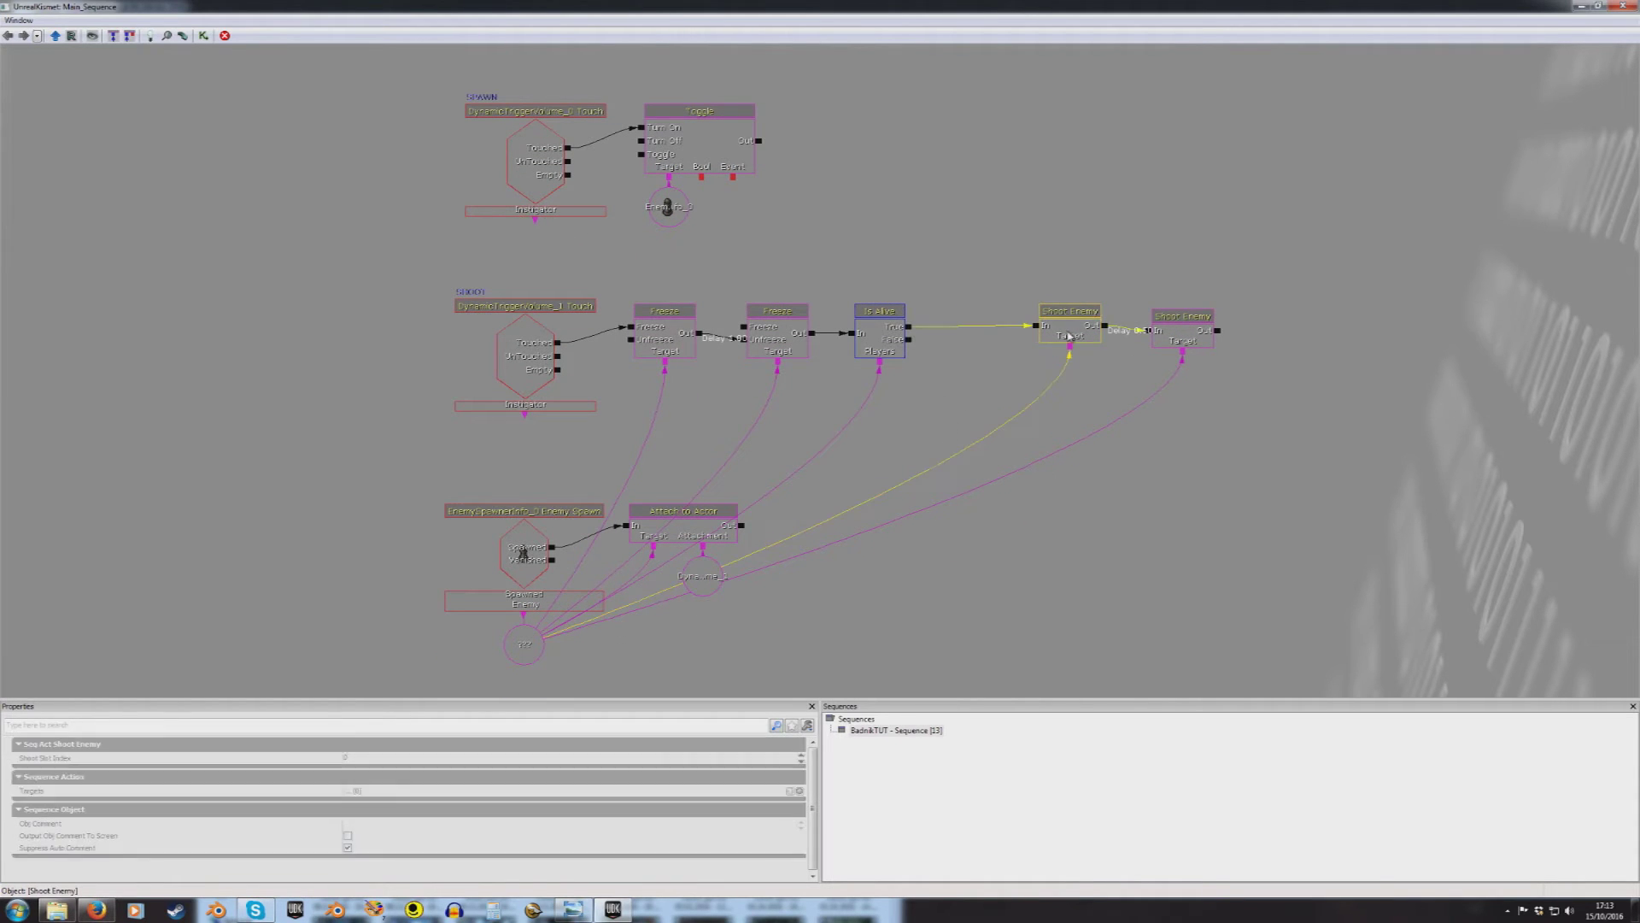
ctrl+click(1173, 330)
ctrl+drag(1173, 330, 1088, 327)
click(1102, 336)
click(1114, 231)
Step: Open the BuzzBomber enemy pawn's properties and examine its Stats, including peripheral vision and sight radius
drag(1079, 6, 1432, 194)
right_drag(982, 342, 804, 320)
key(w)
key(d)
key(a)
double_click(853, 474)
right_drag(852, 474, 909, 465)
key(a)
click(336, 462)
click(339, 438)
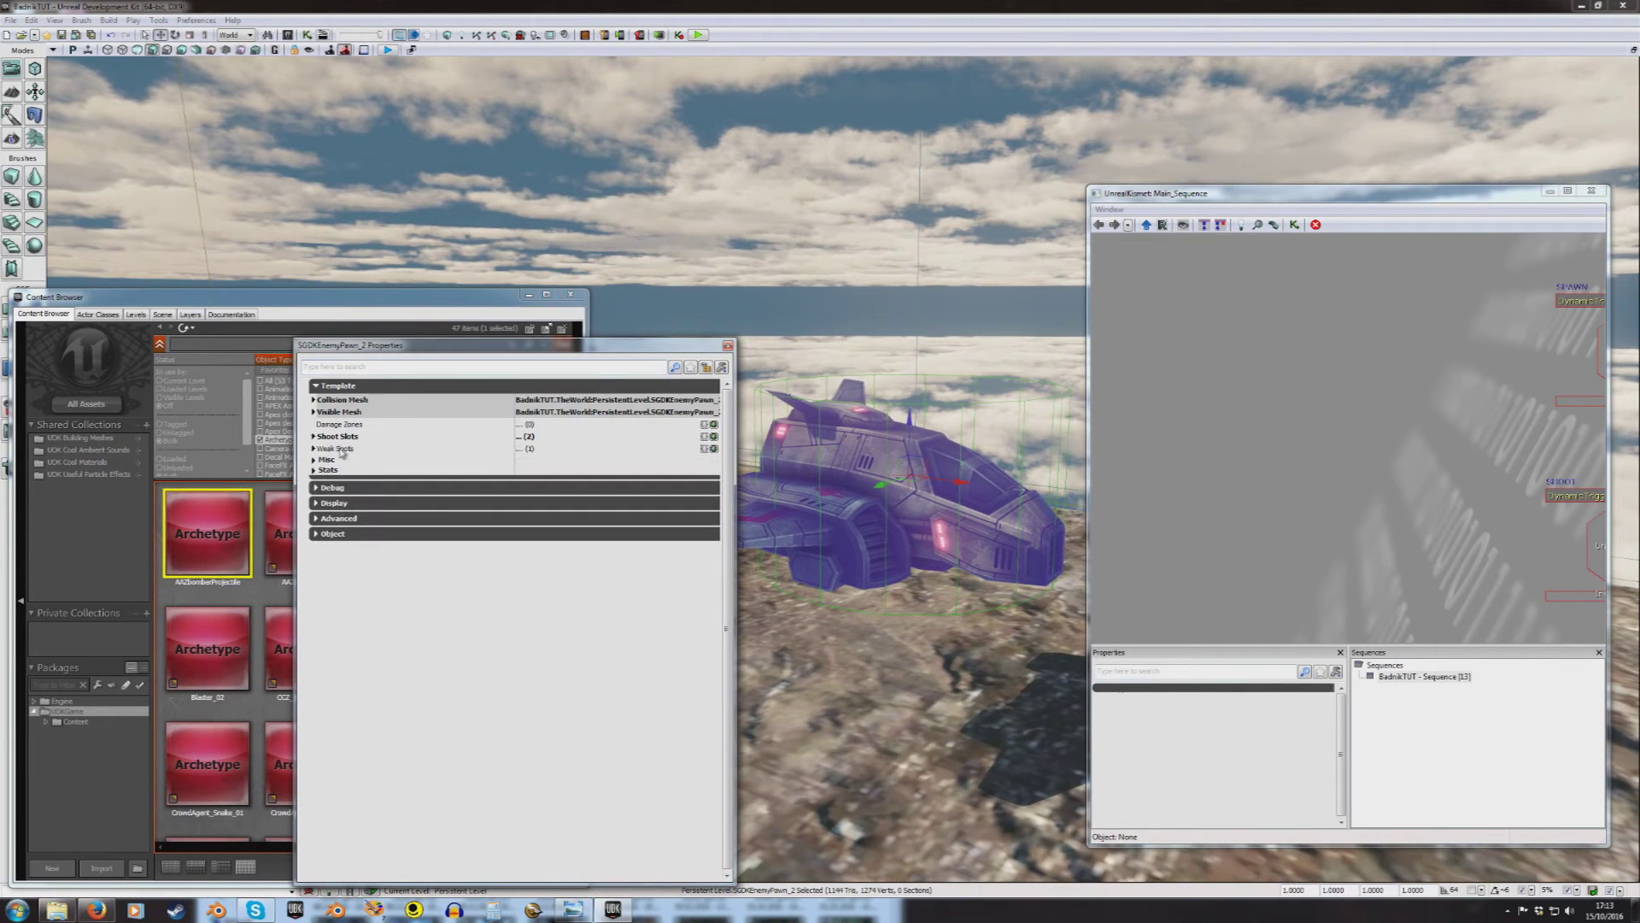
click(329, 470)
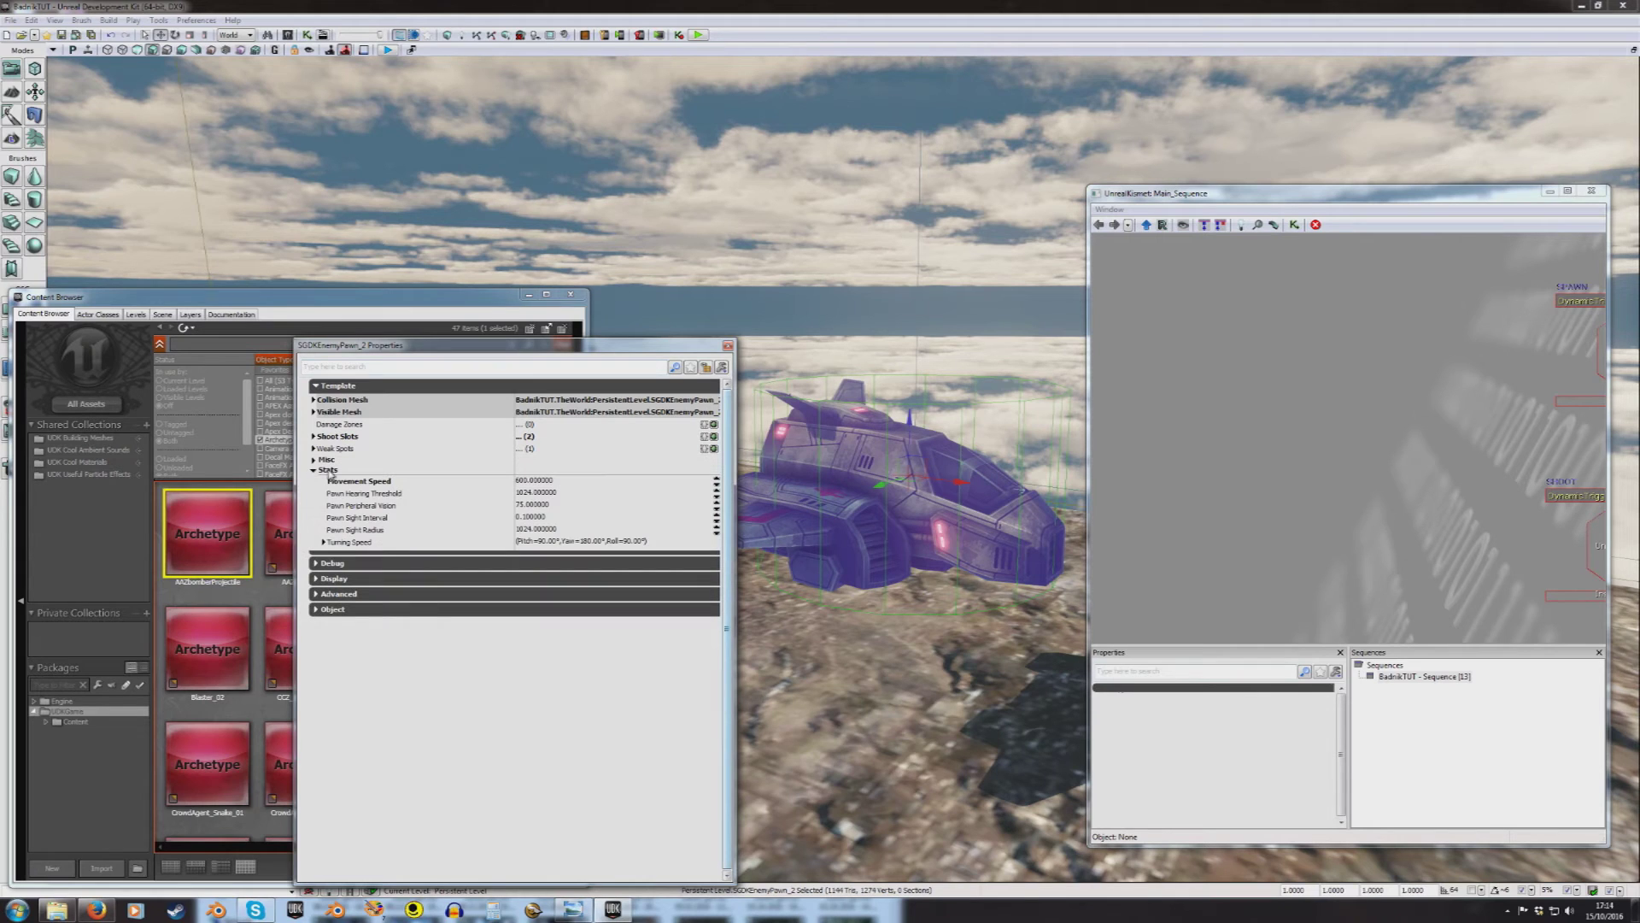
click(384, 506)
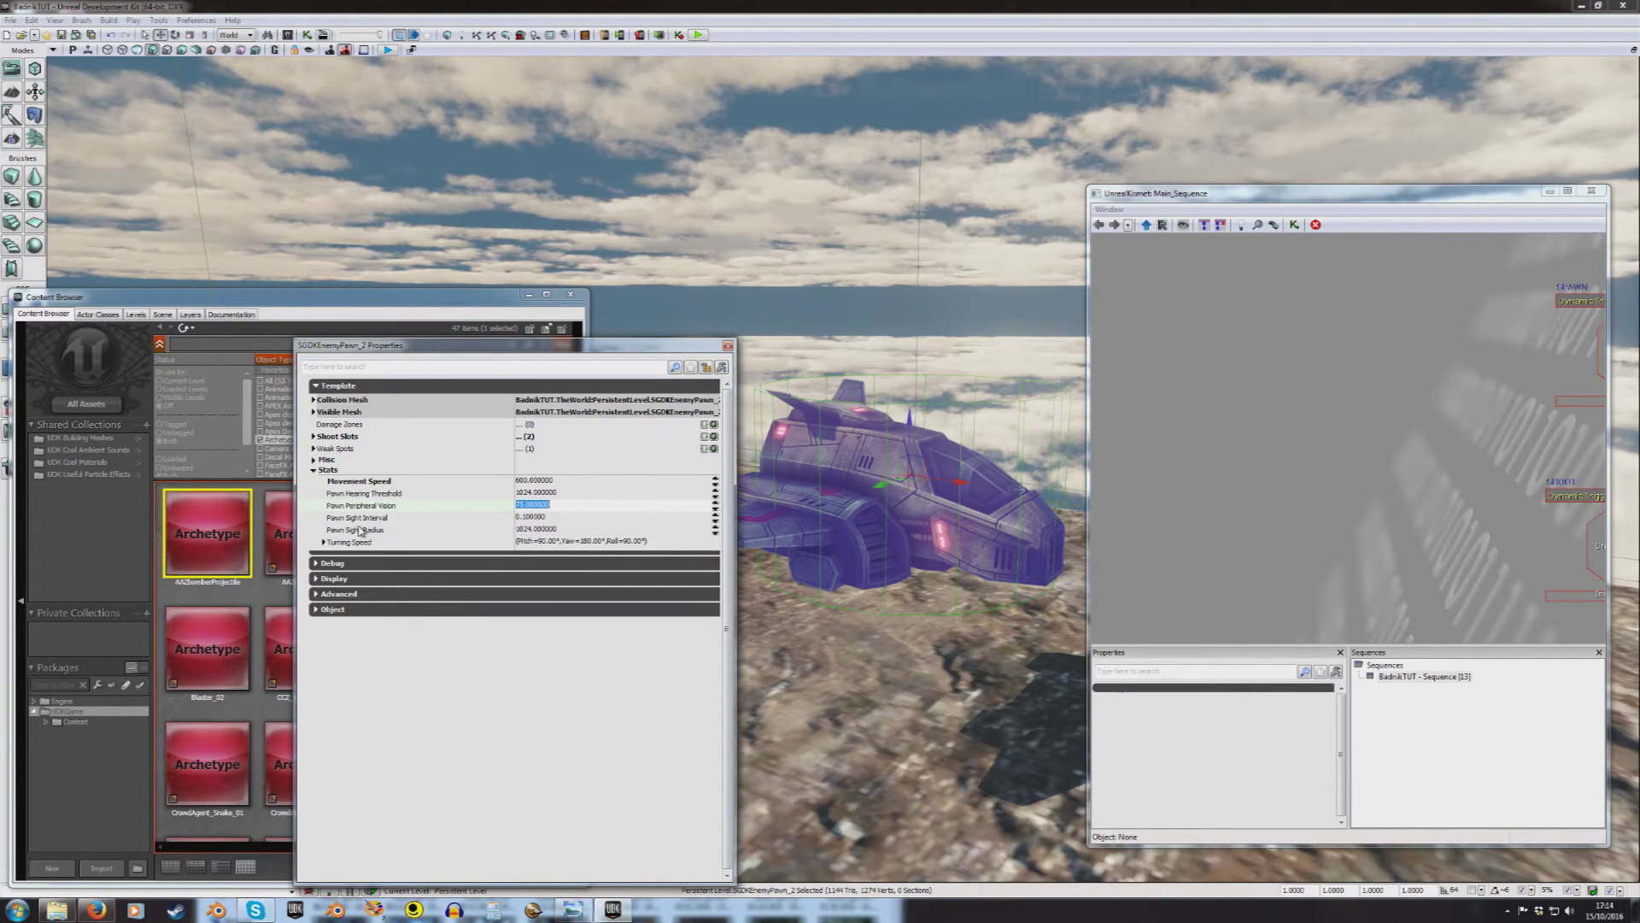
click(727, 347)
Step: Maximize Kismet and review the SPAWN touch event with its Toggle chain and the SHOOT touch event's settings
drag(1572, 453, 1145, 479)
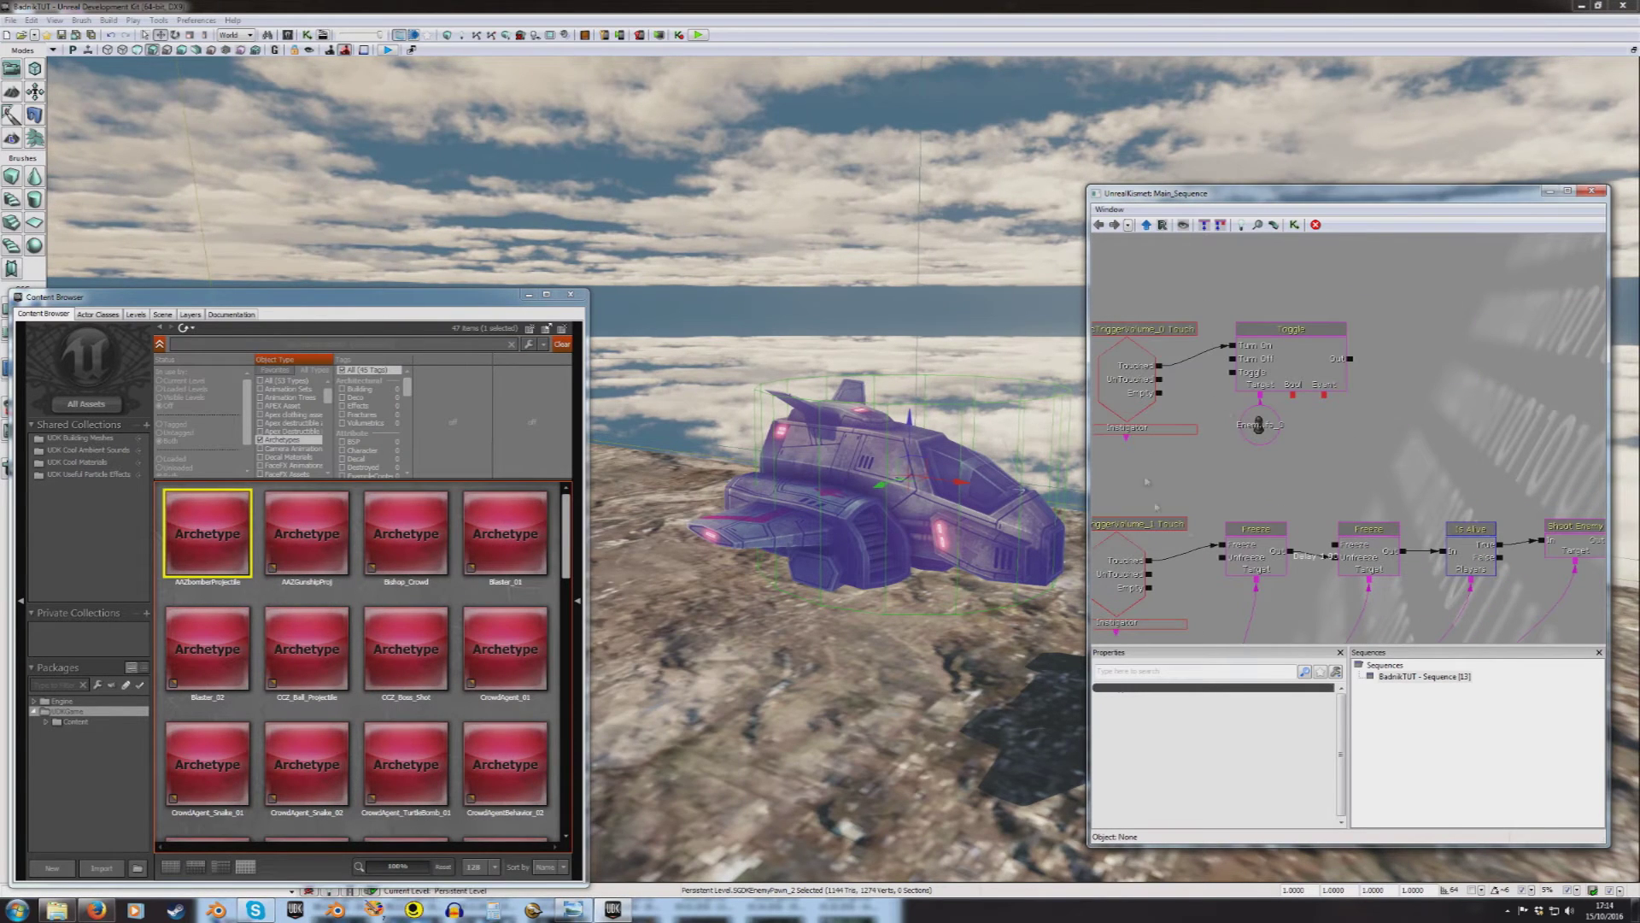
key(s)
right_drag(1008, 359, 1020, 359)
drag(1297, 206, 1252, 237)
double_click(1255, 232)
scroll(1319, 469, down, 3)
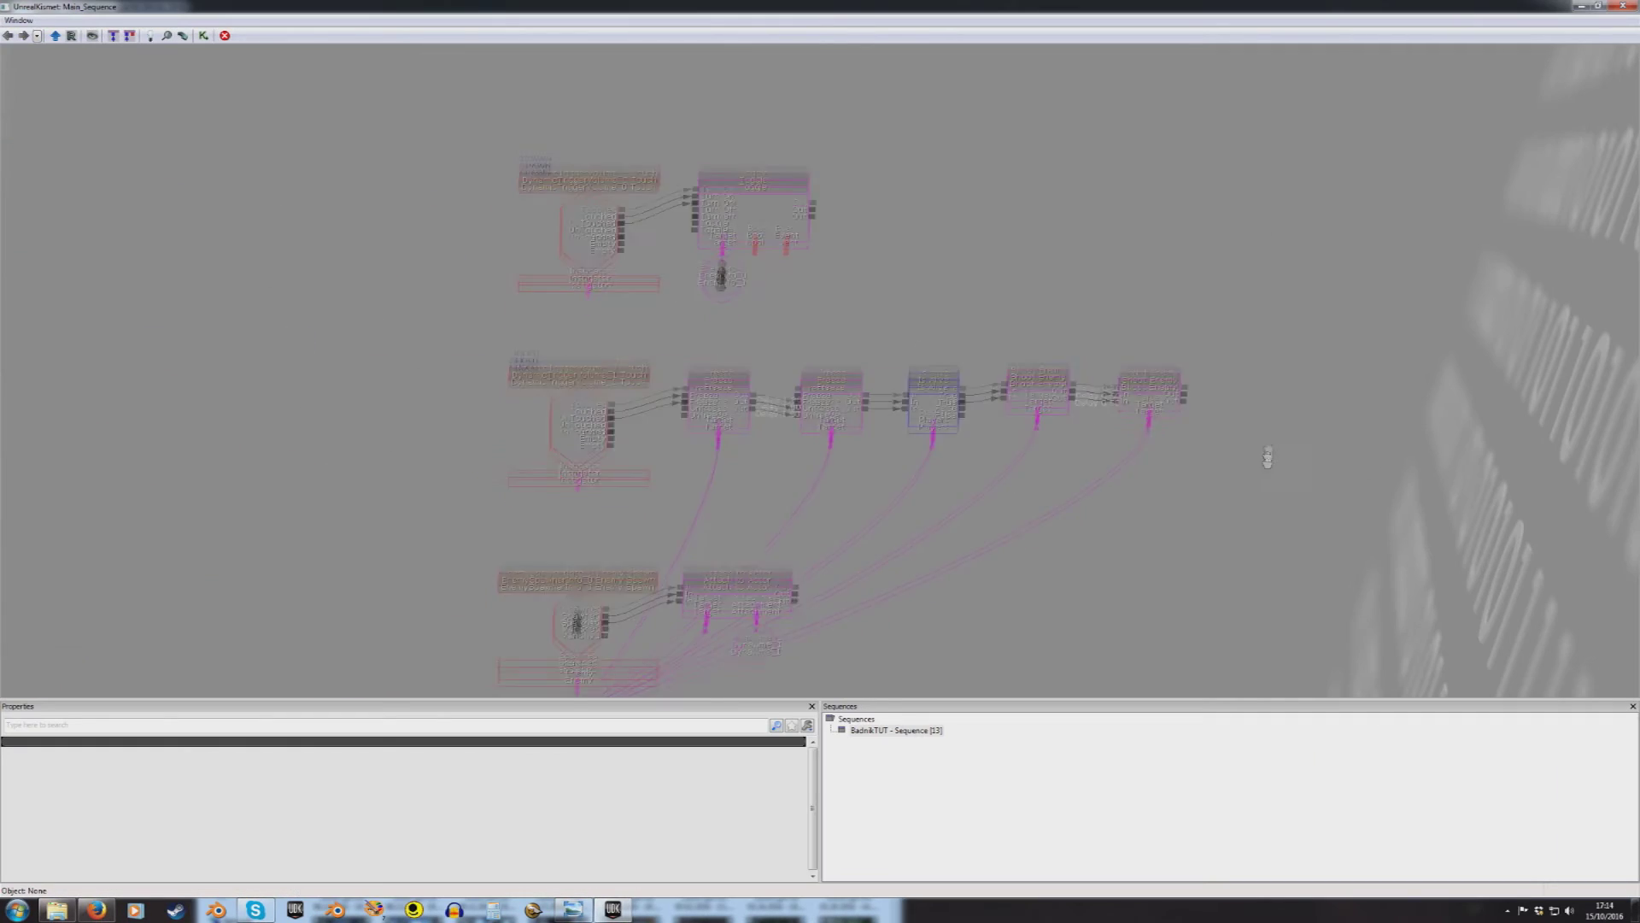
drag(1267, 457, 1273, 404)
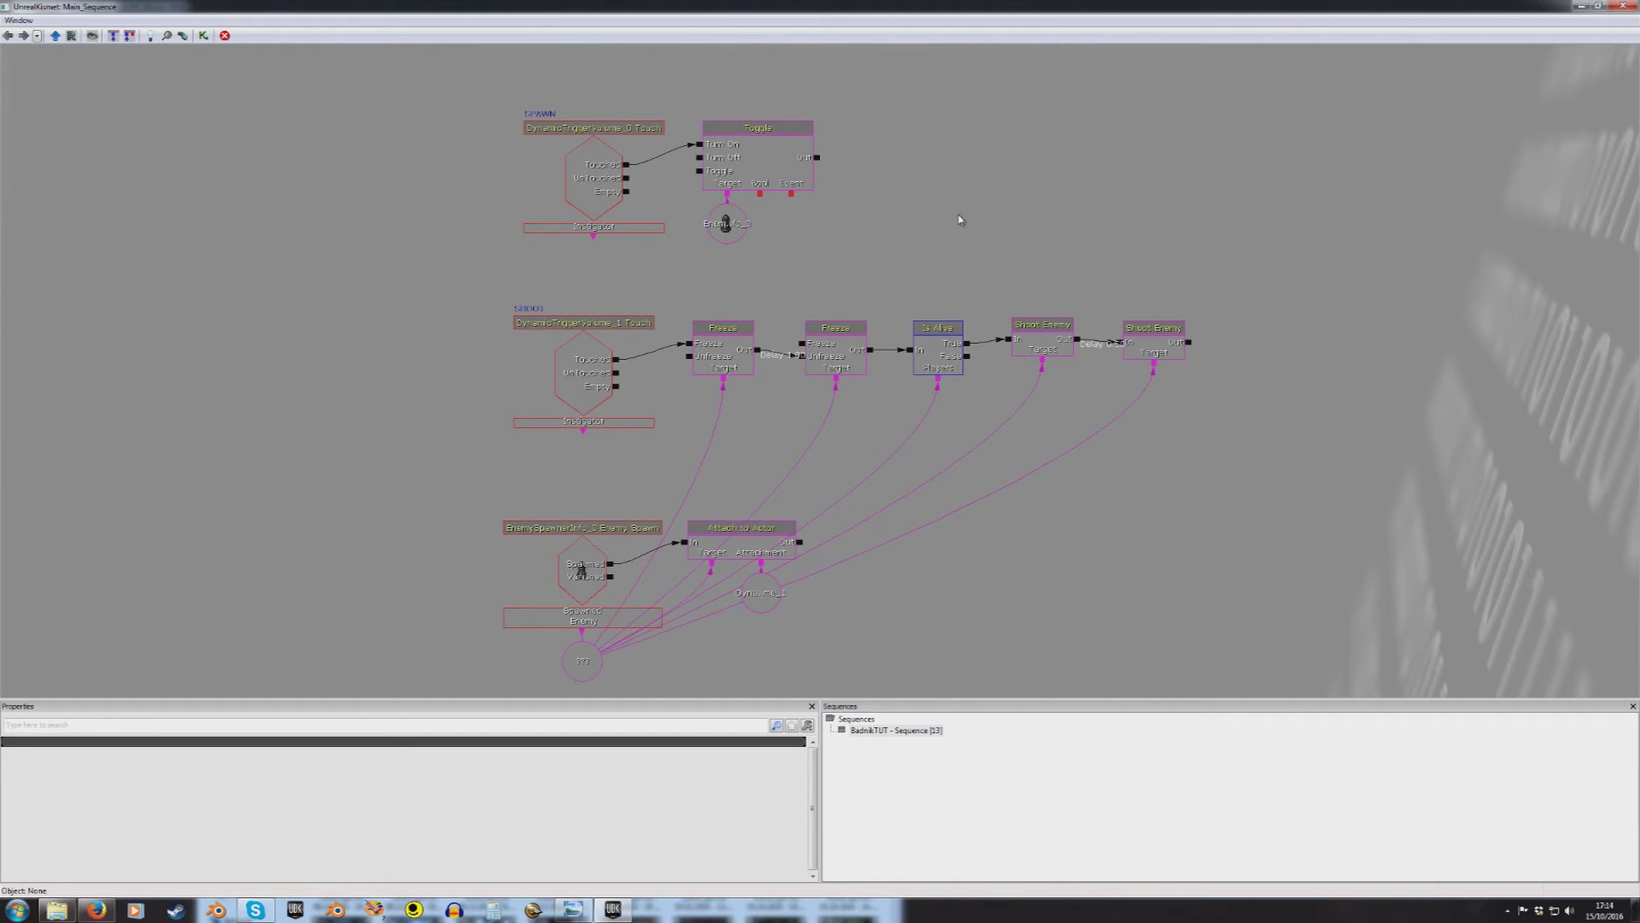
drag(959, 220, 982, 338)
click(668, 248)
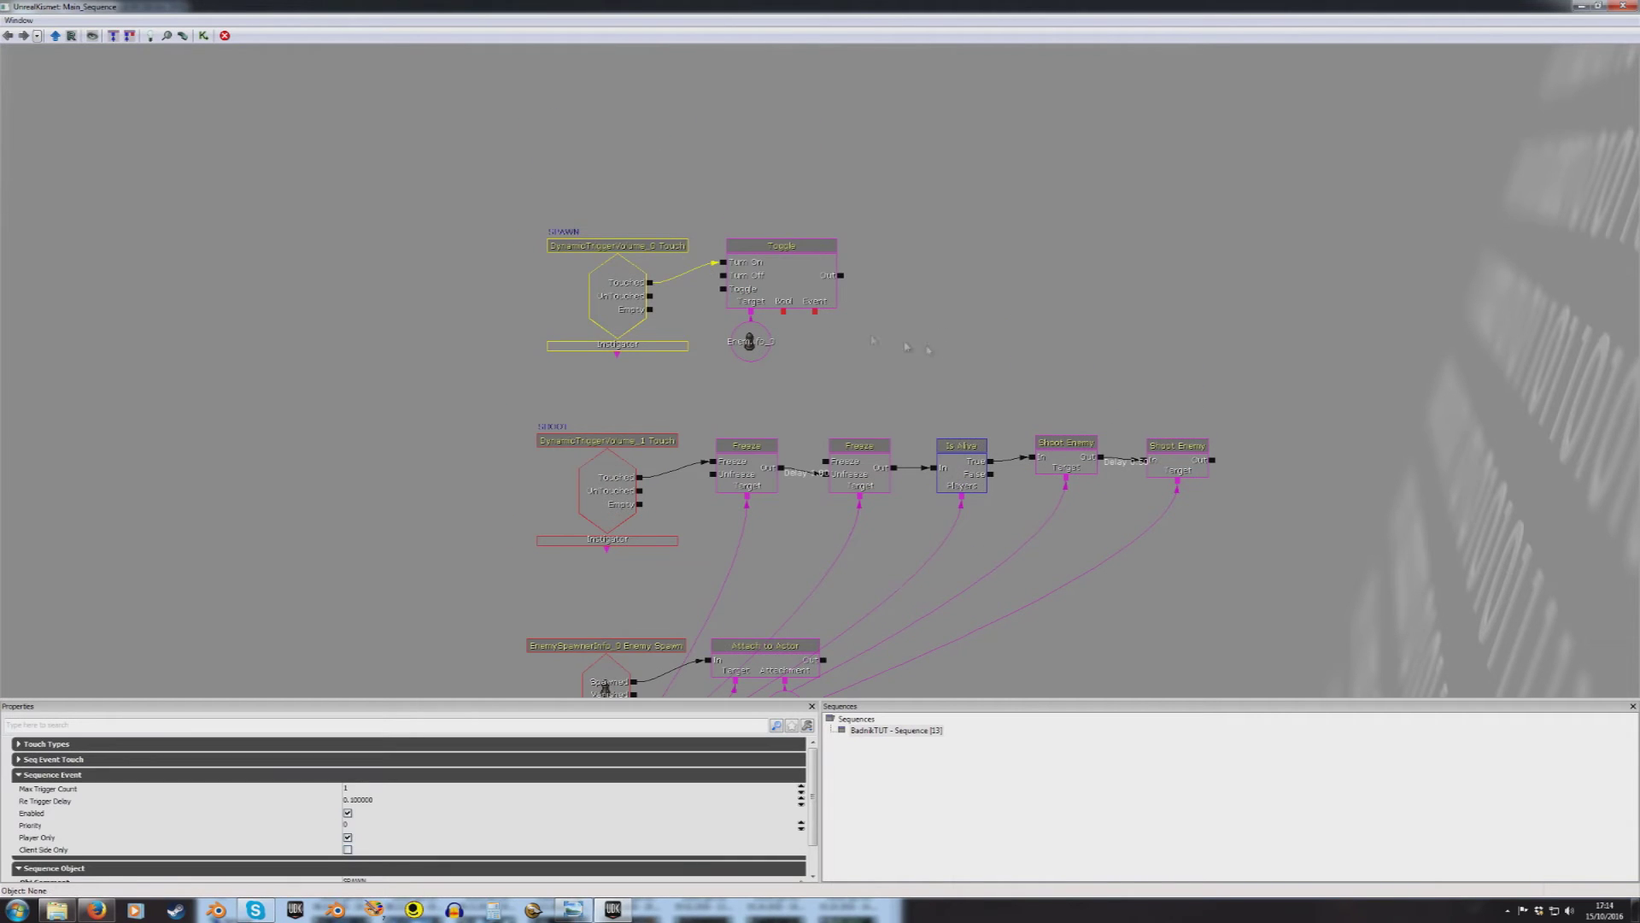
ctrl+click(790, 296)
ctrl+click(750, 342)
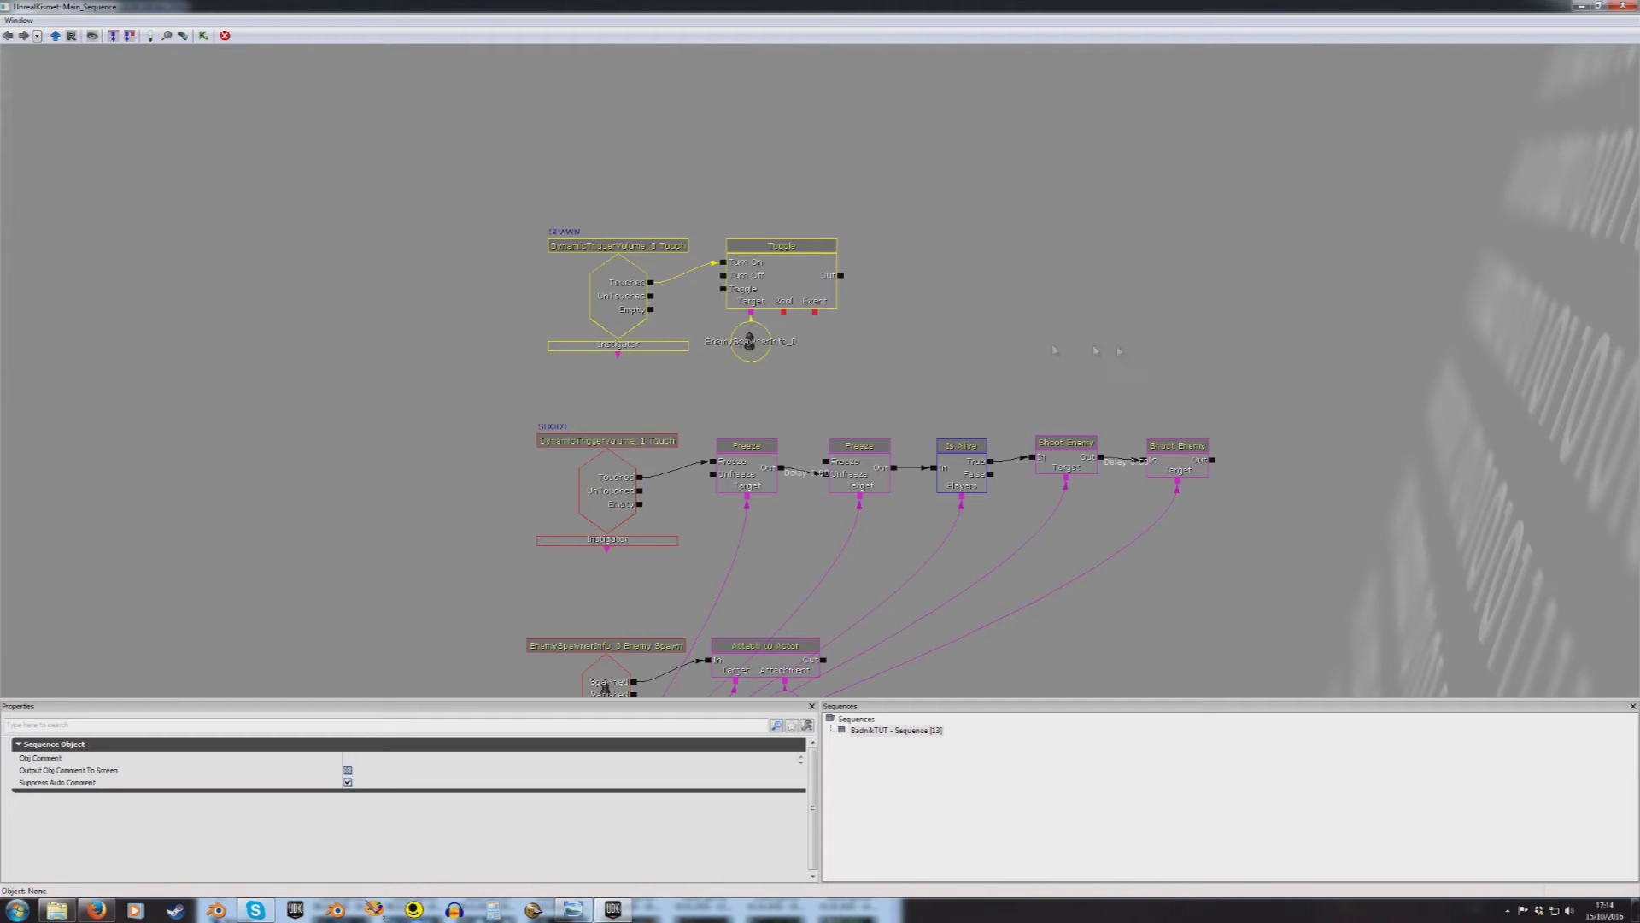
drag(993, 377, 989, 256)
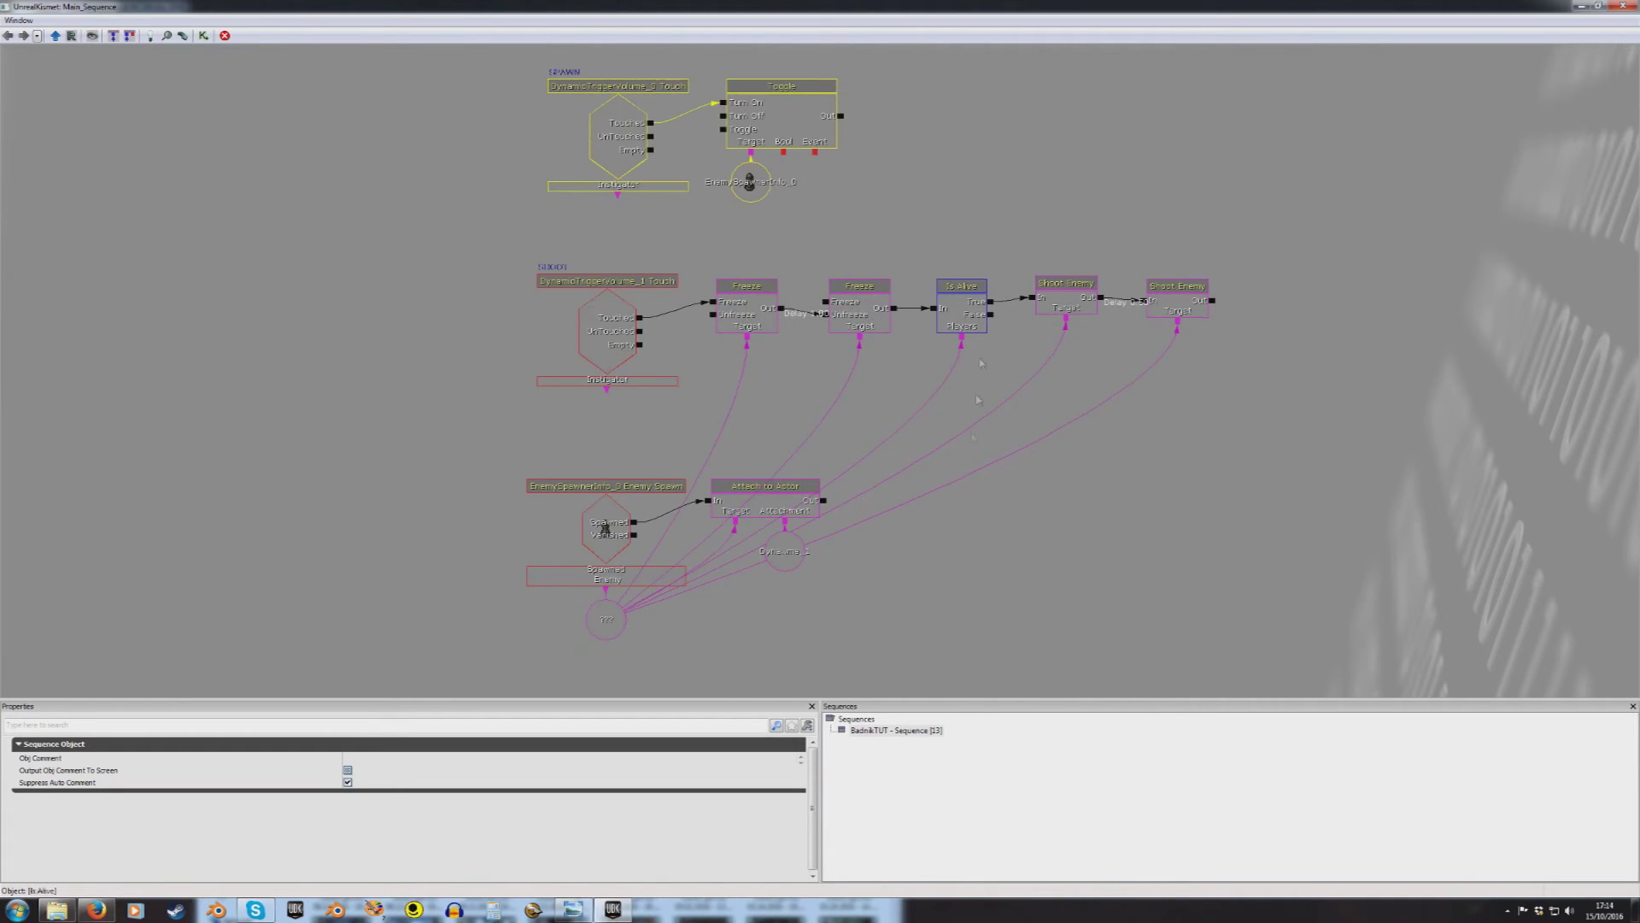
click(612, 334)
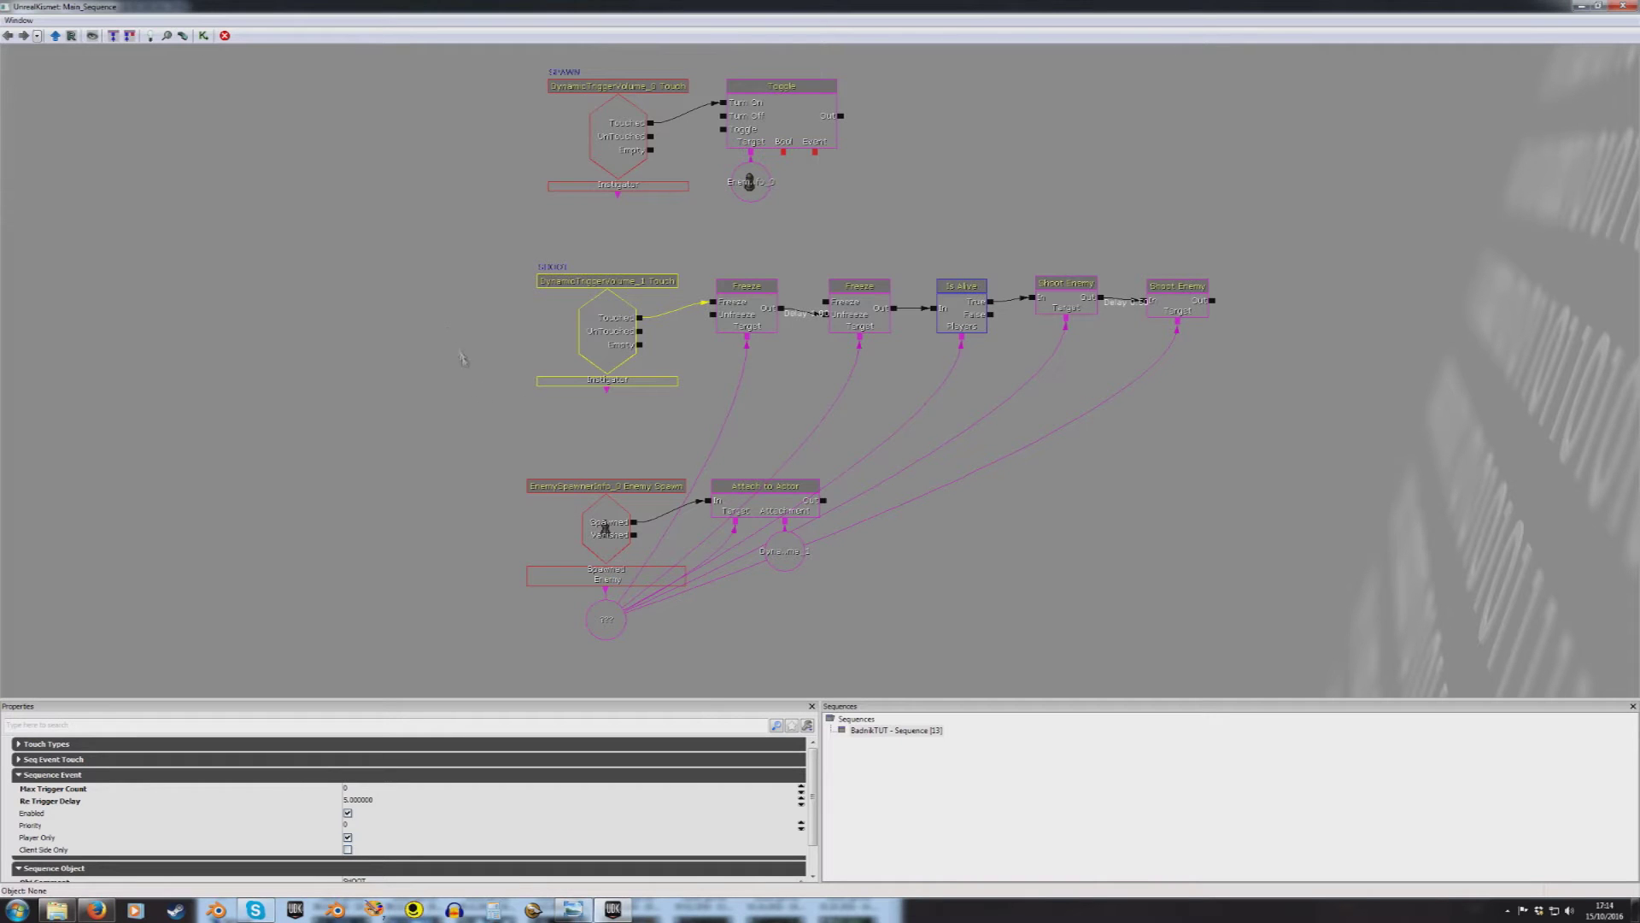
Step: Try out an Enemy See Player event beside the SHOOT touch event, and delete it again
right_click(448, 313)
mouse_move(512, 376)
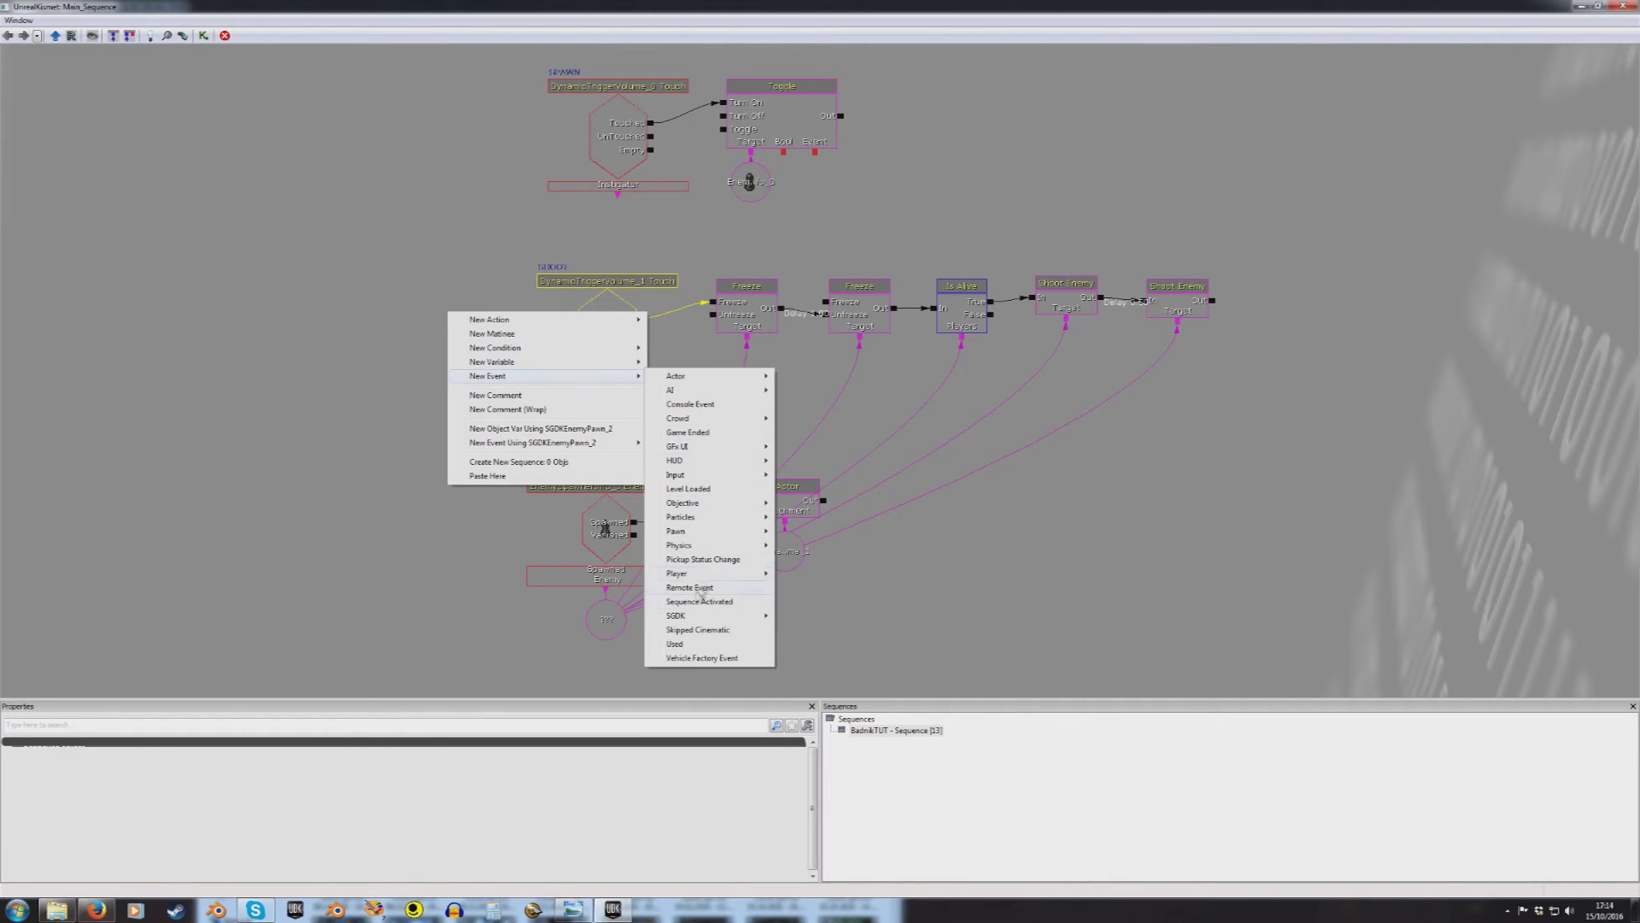
mouse_move(691, 616)
click(804, 631)
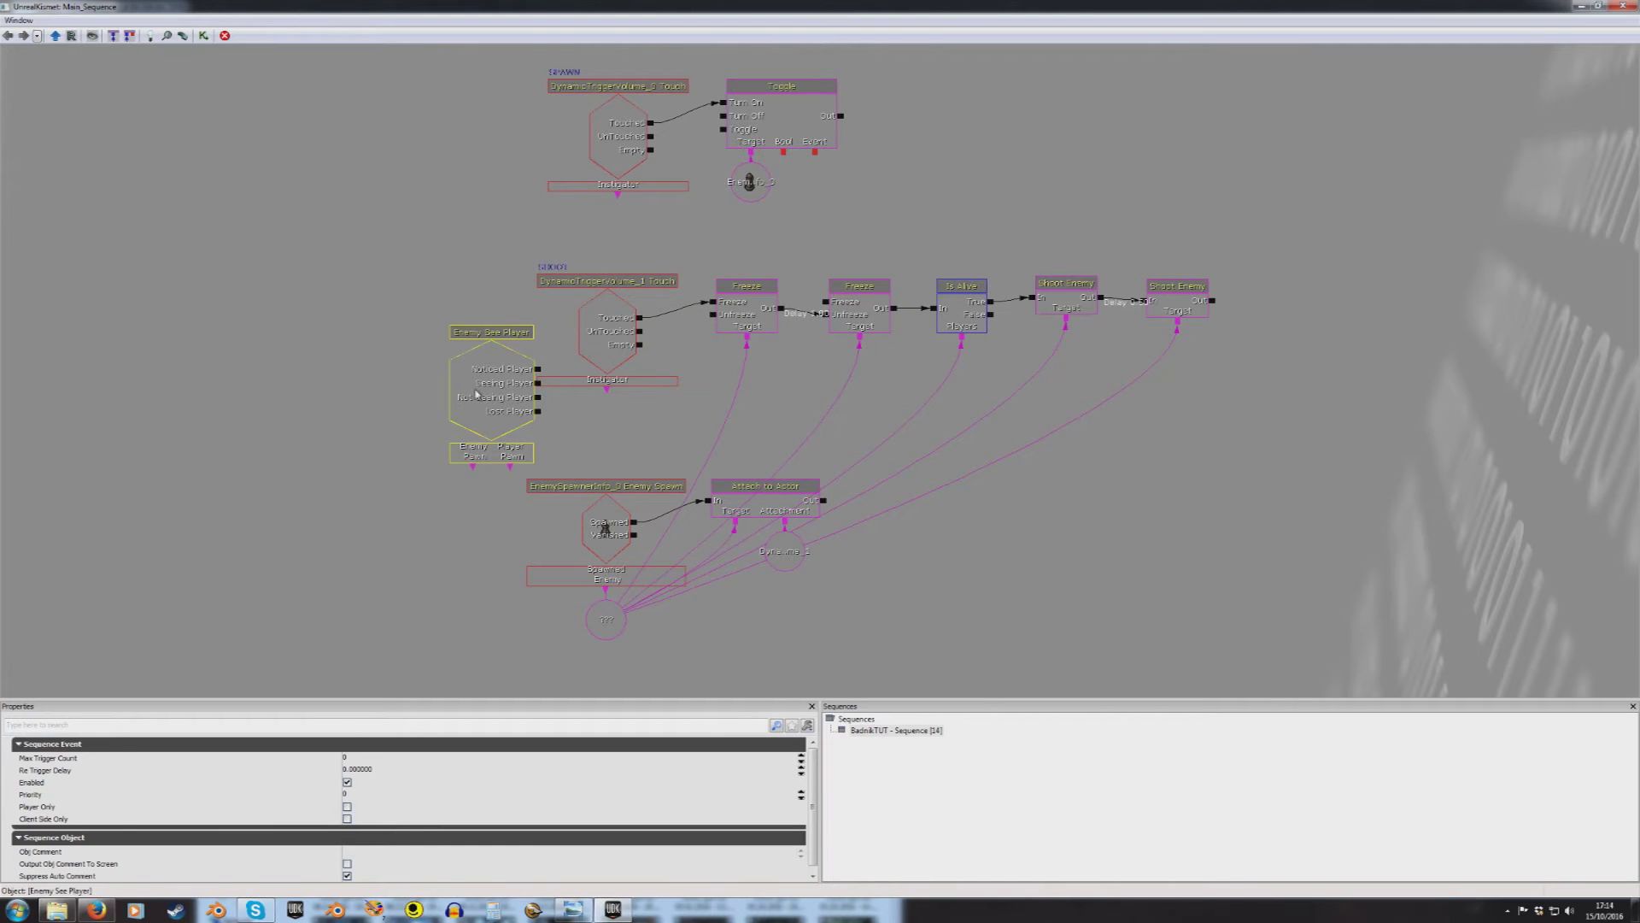
key(Delete)
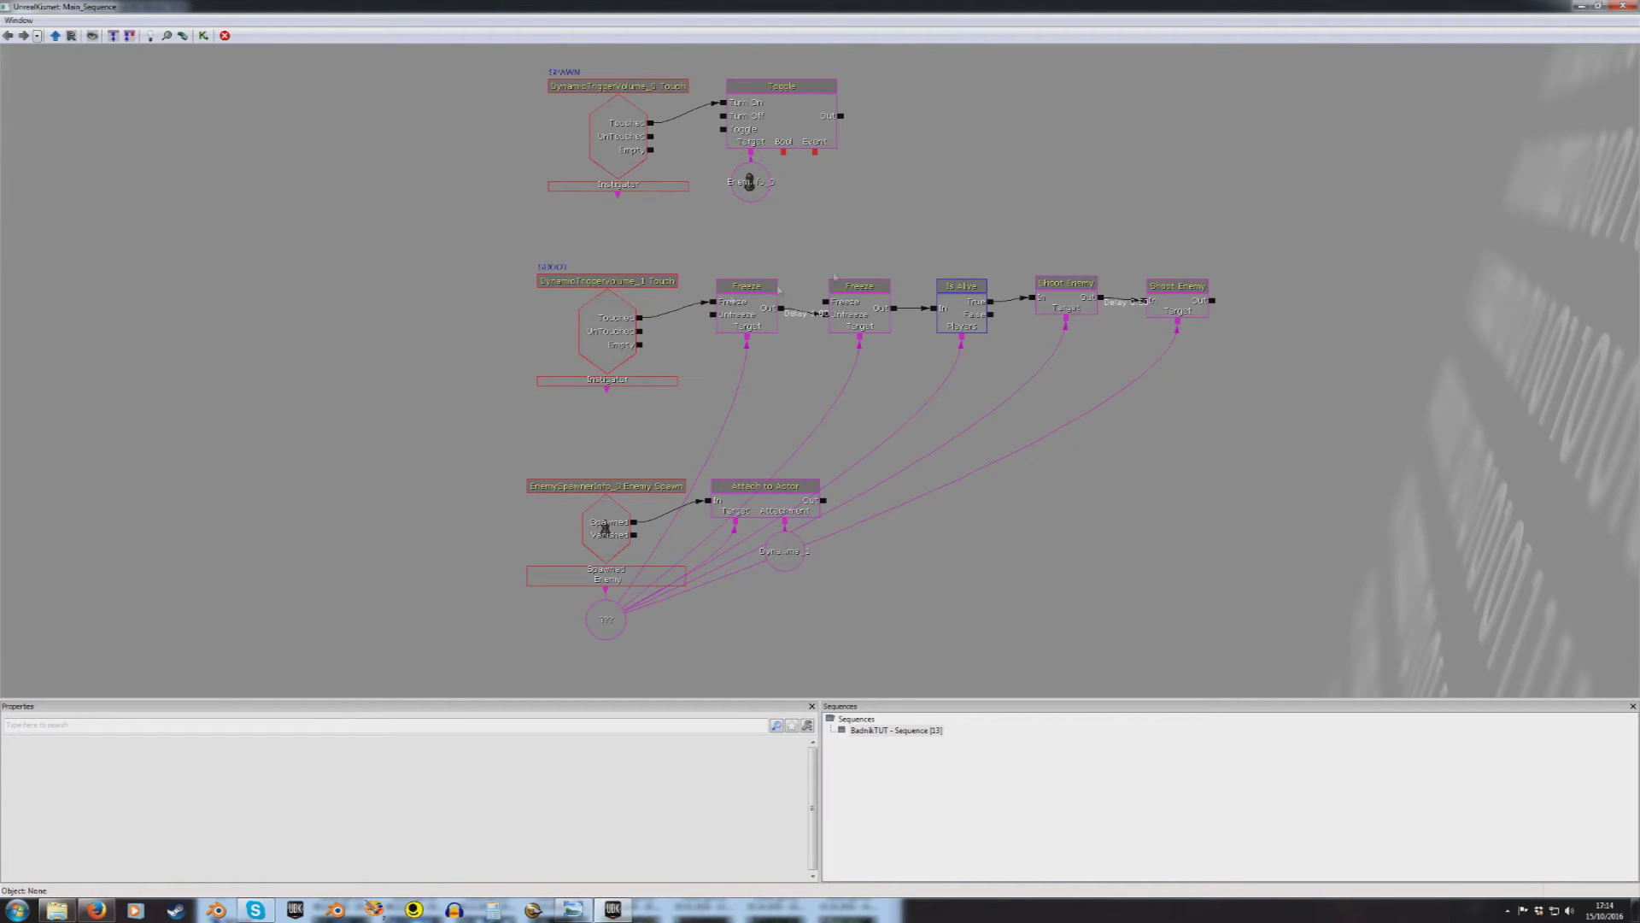
drag(964, 232, 942, 287)
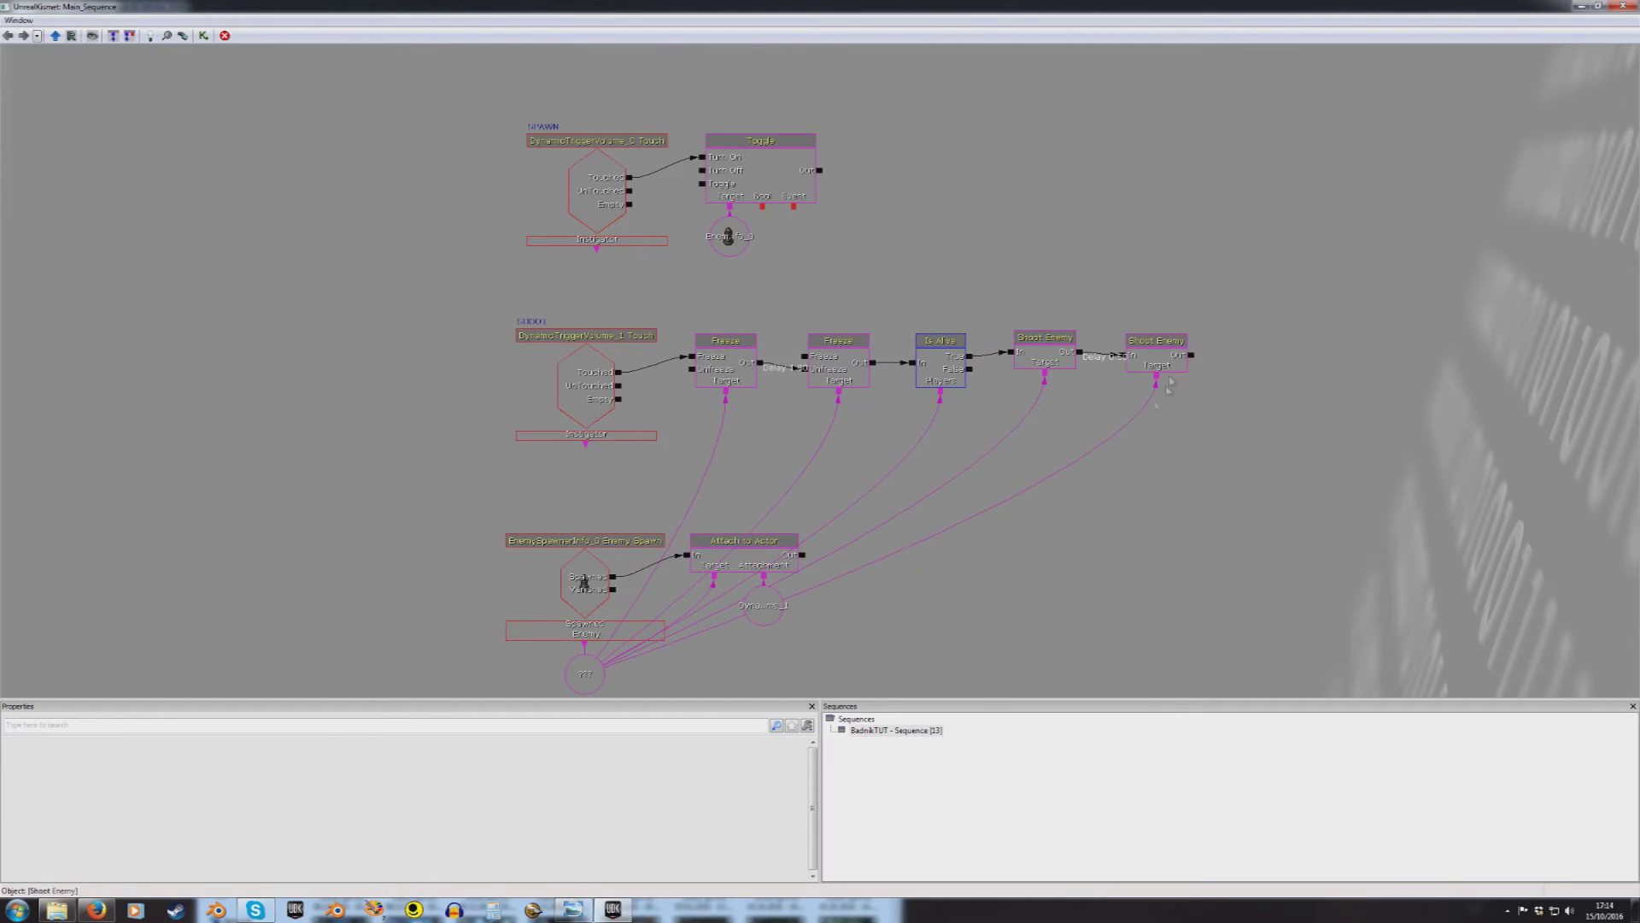
drag(814, 556, 829, 488)
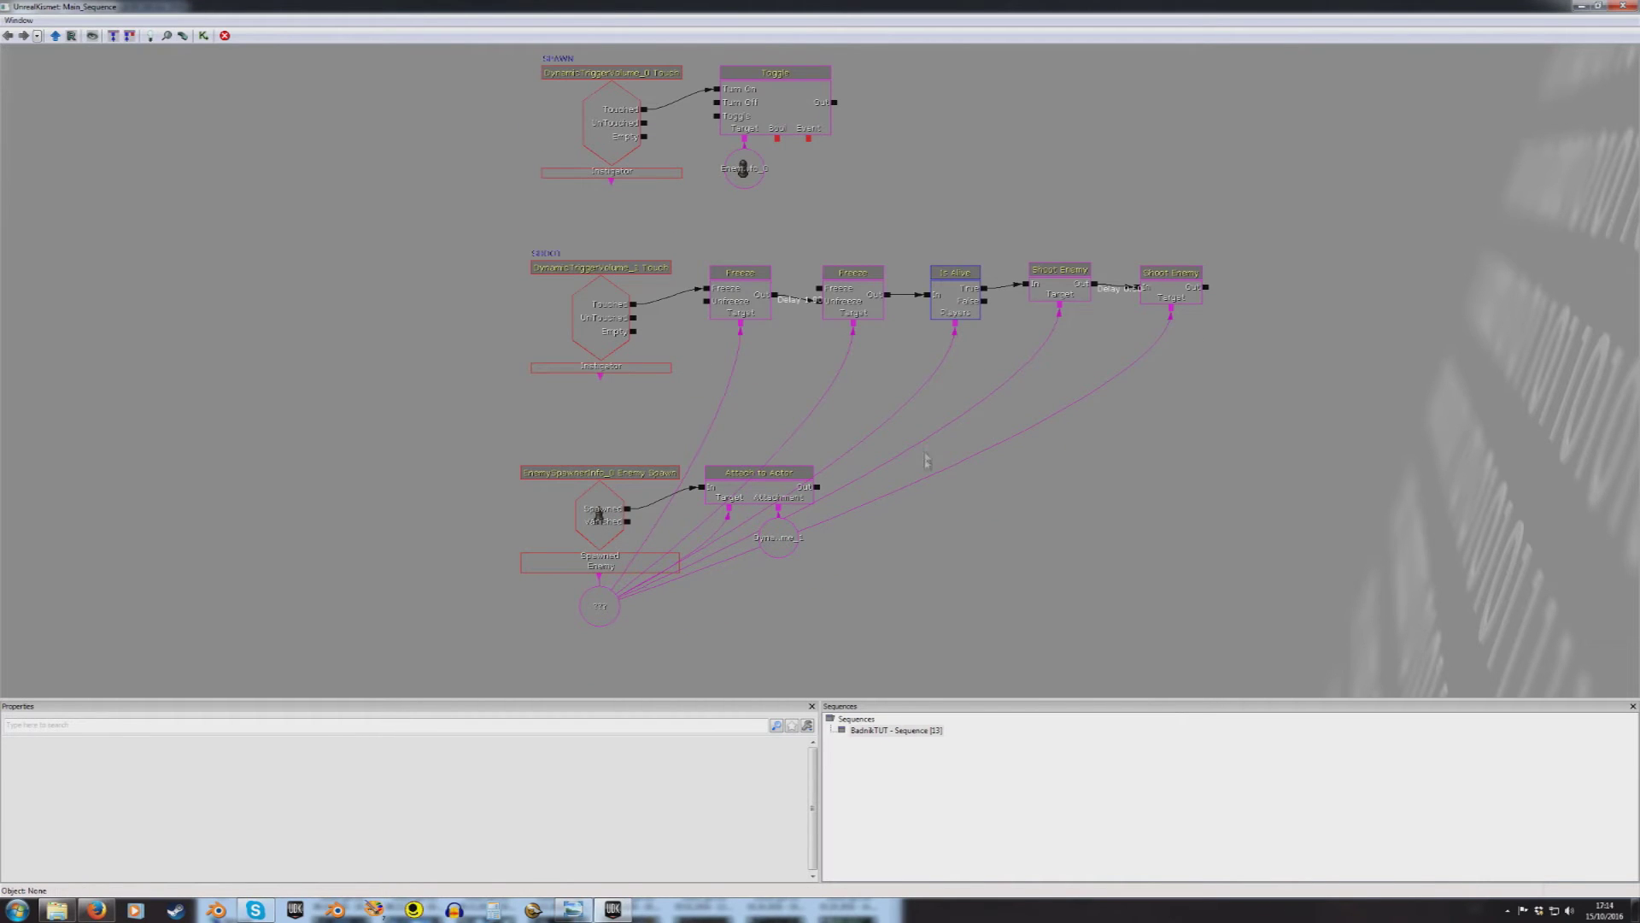
drag(955, 208, 943, 334)
right_click(967, 258)
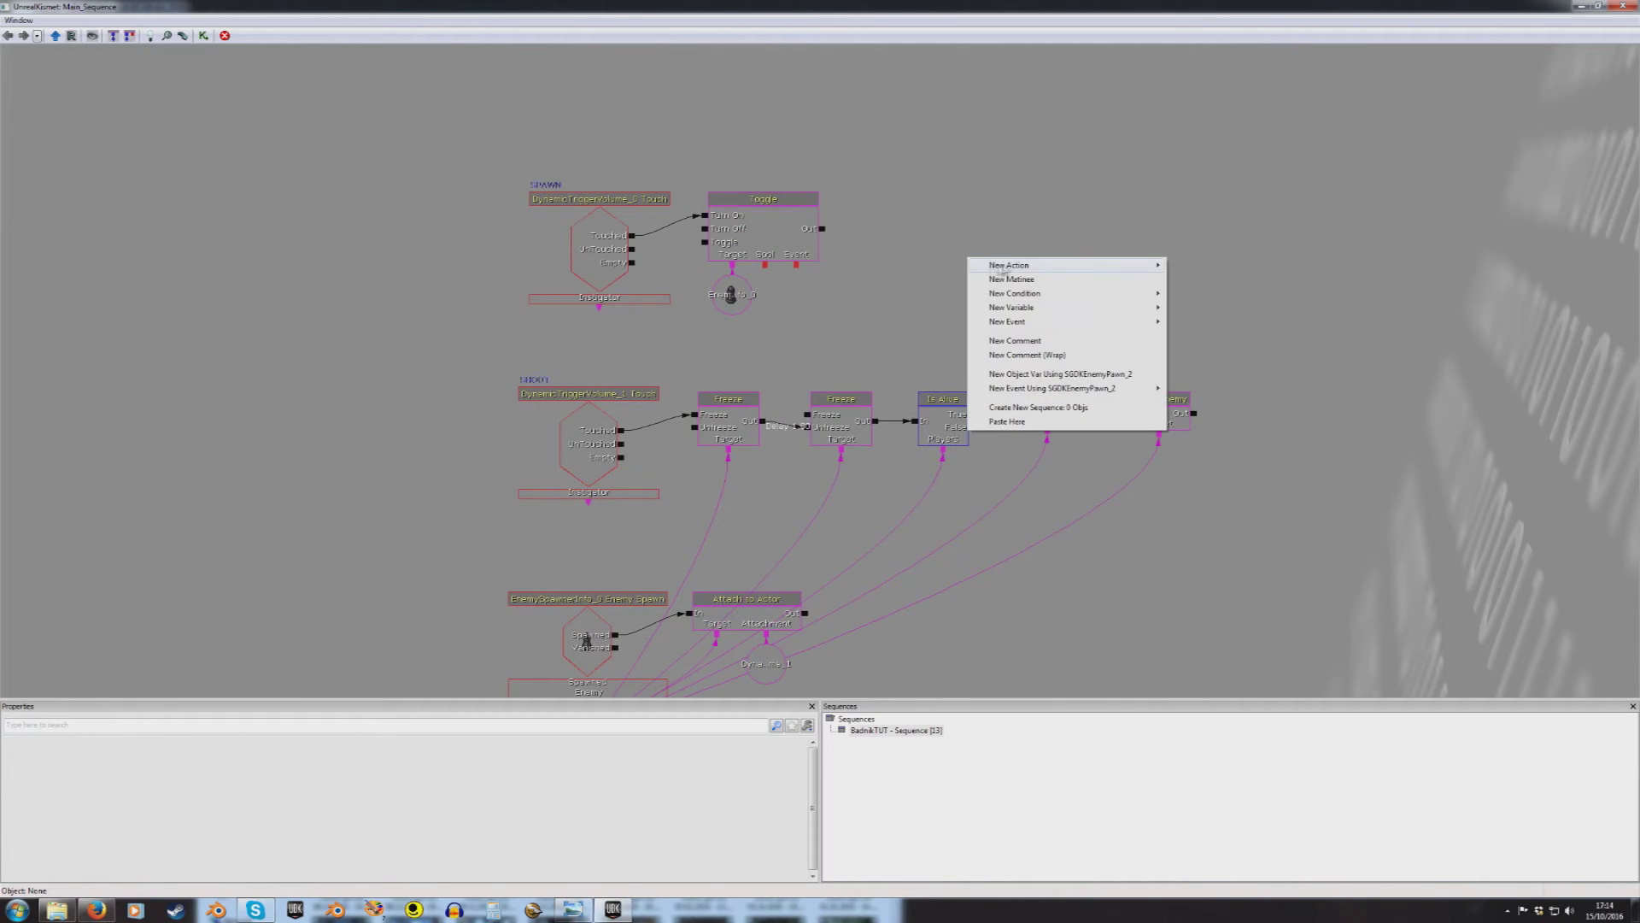
mouse_move(1003, 270)
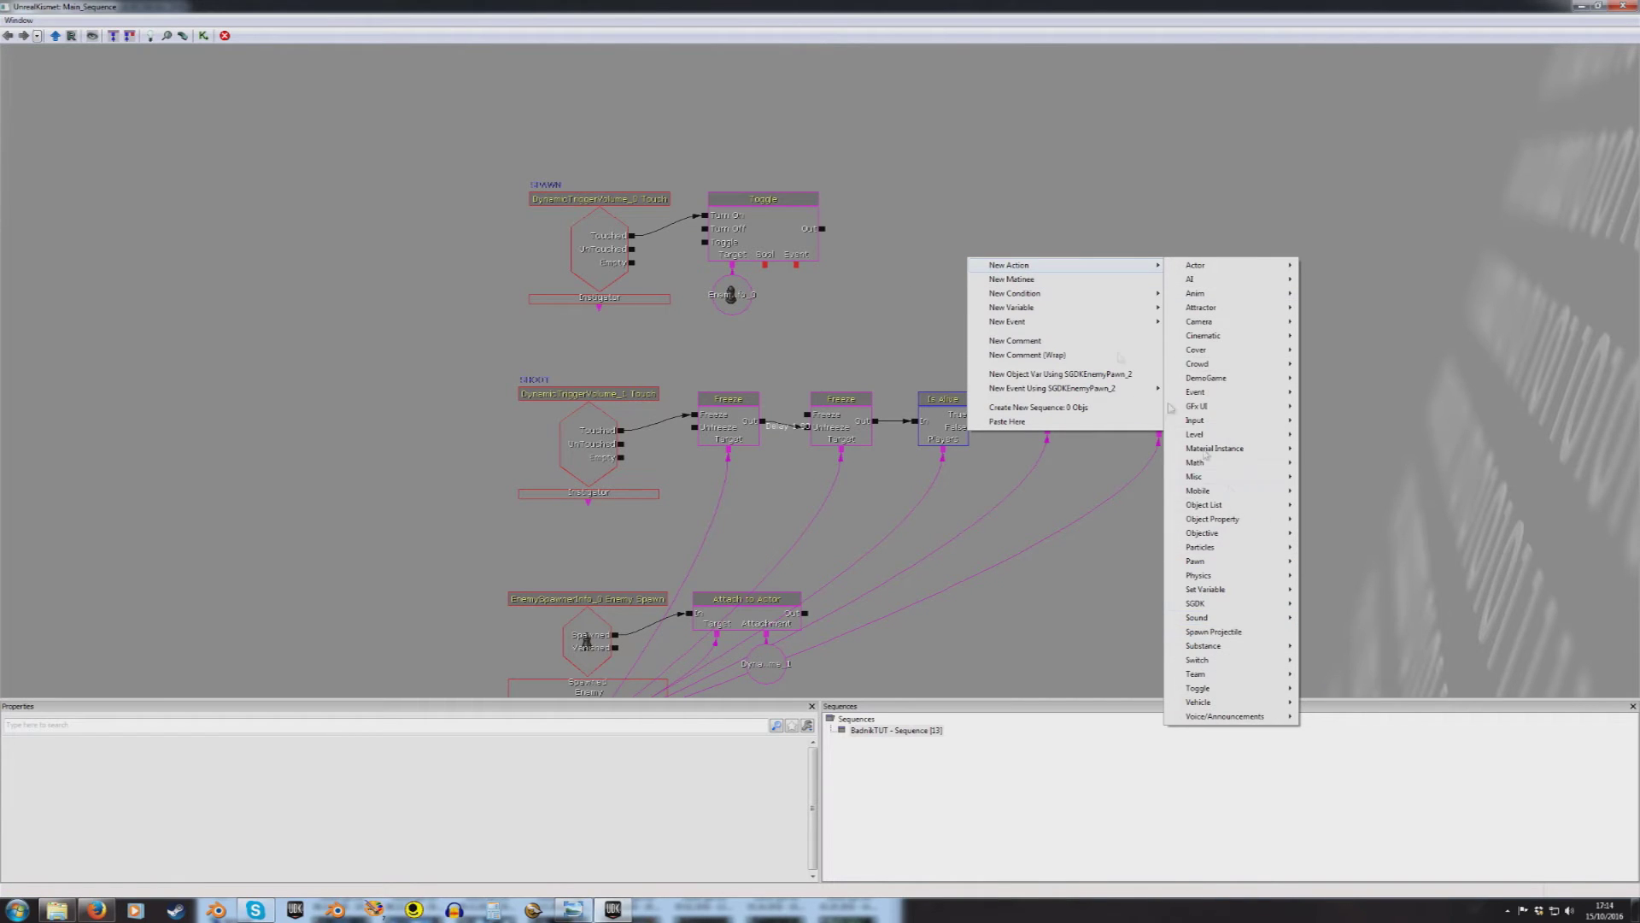
click(915, 238)
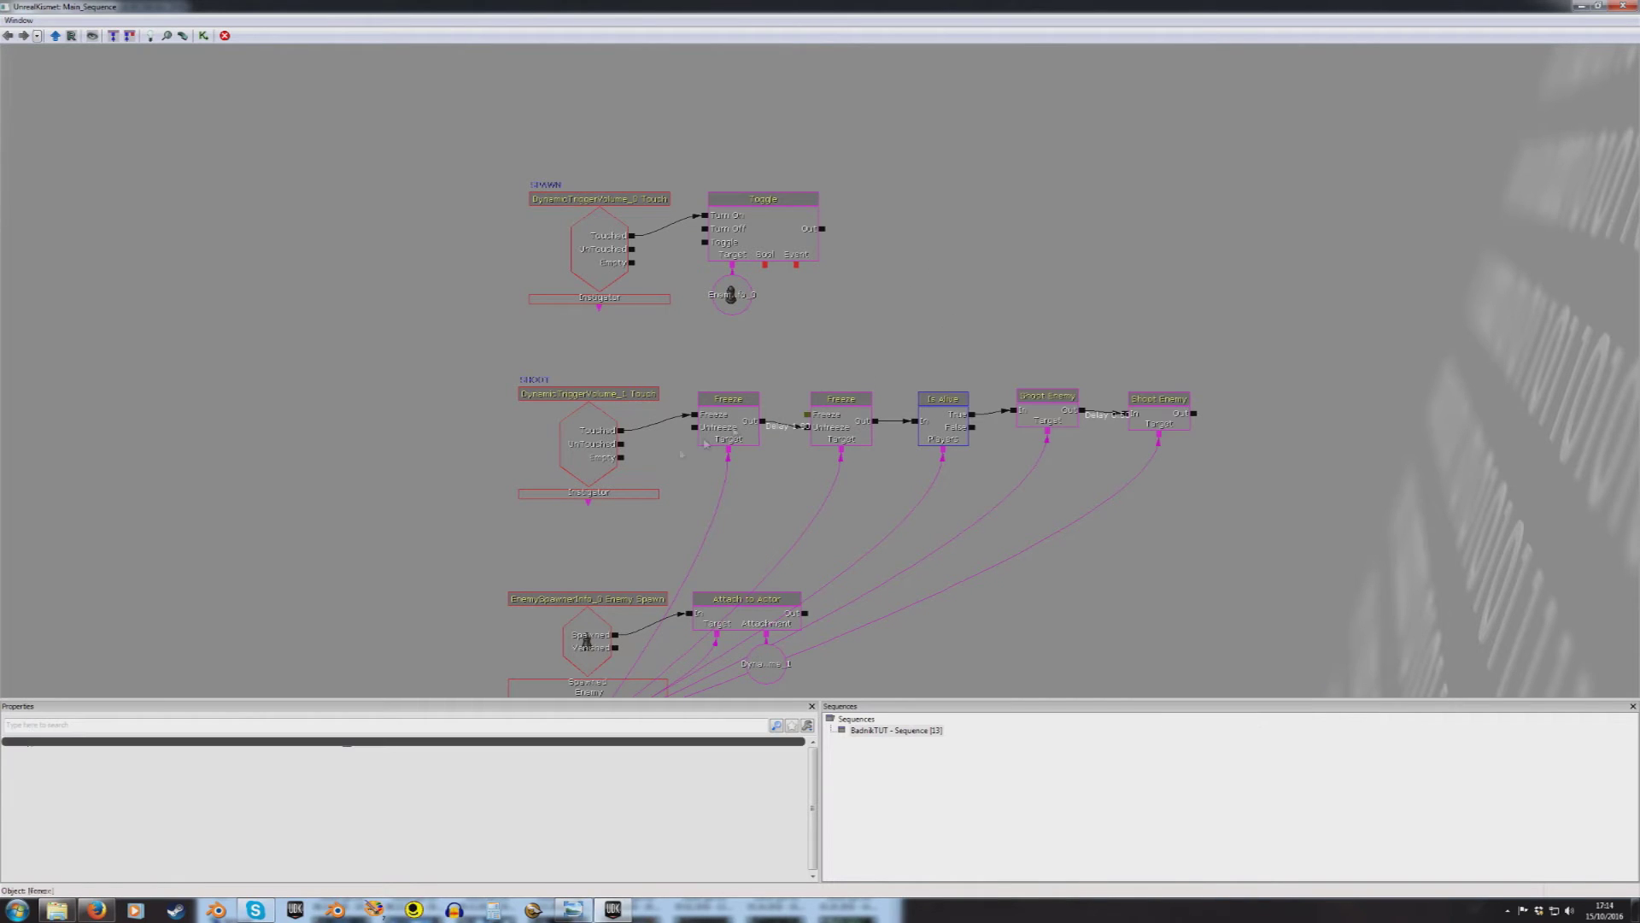
Step: Add a Camera Shake action and connect it after the second Shoot Enemy node
right_click(943, 209)
mouse_move(1068, 216)
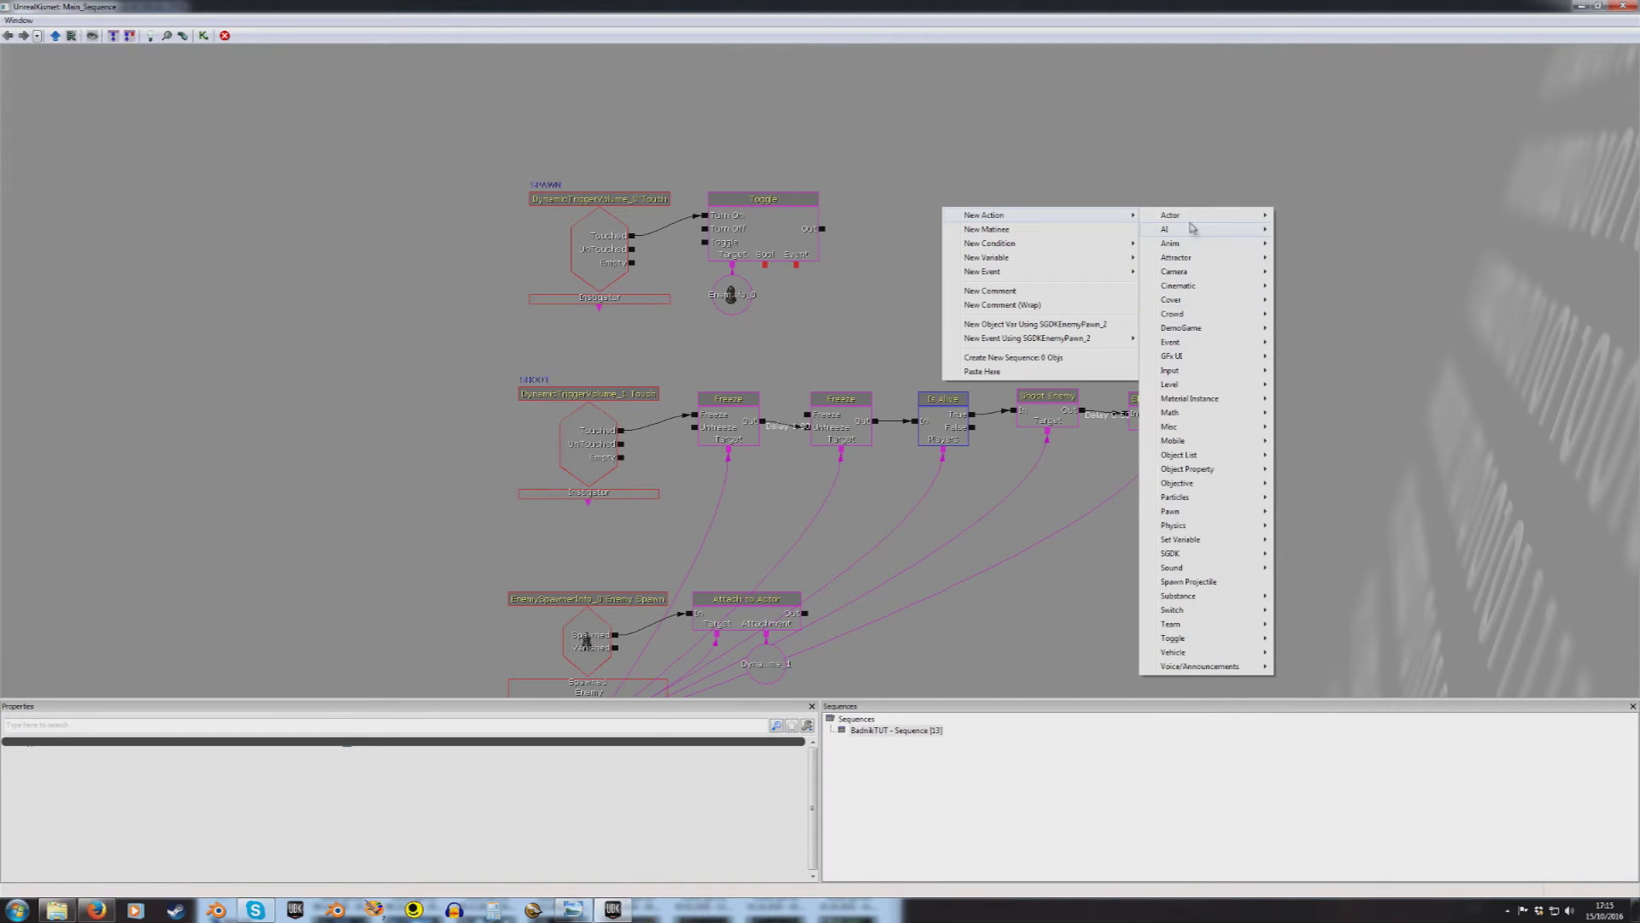
mouse_move(1184, 272)
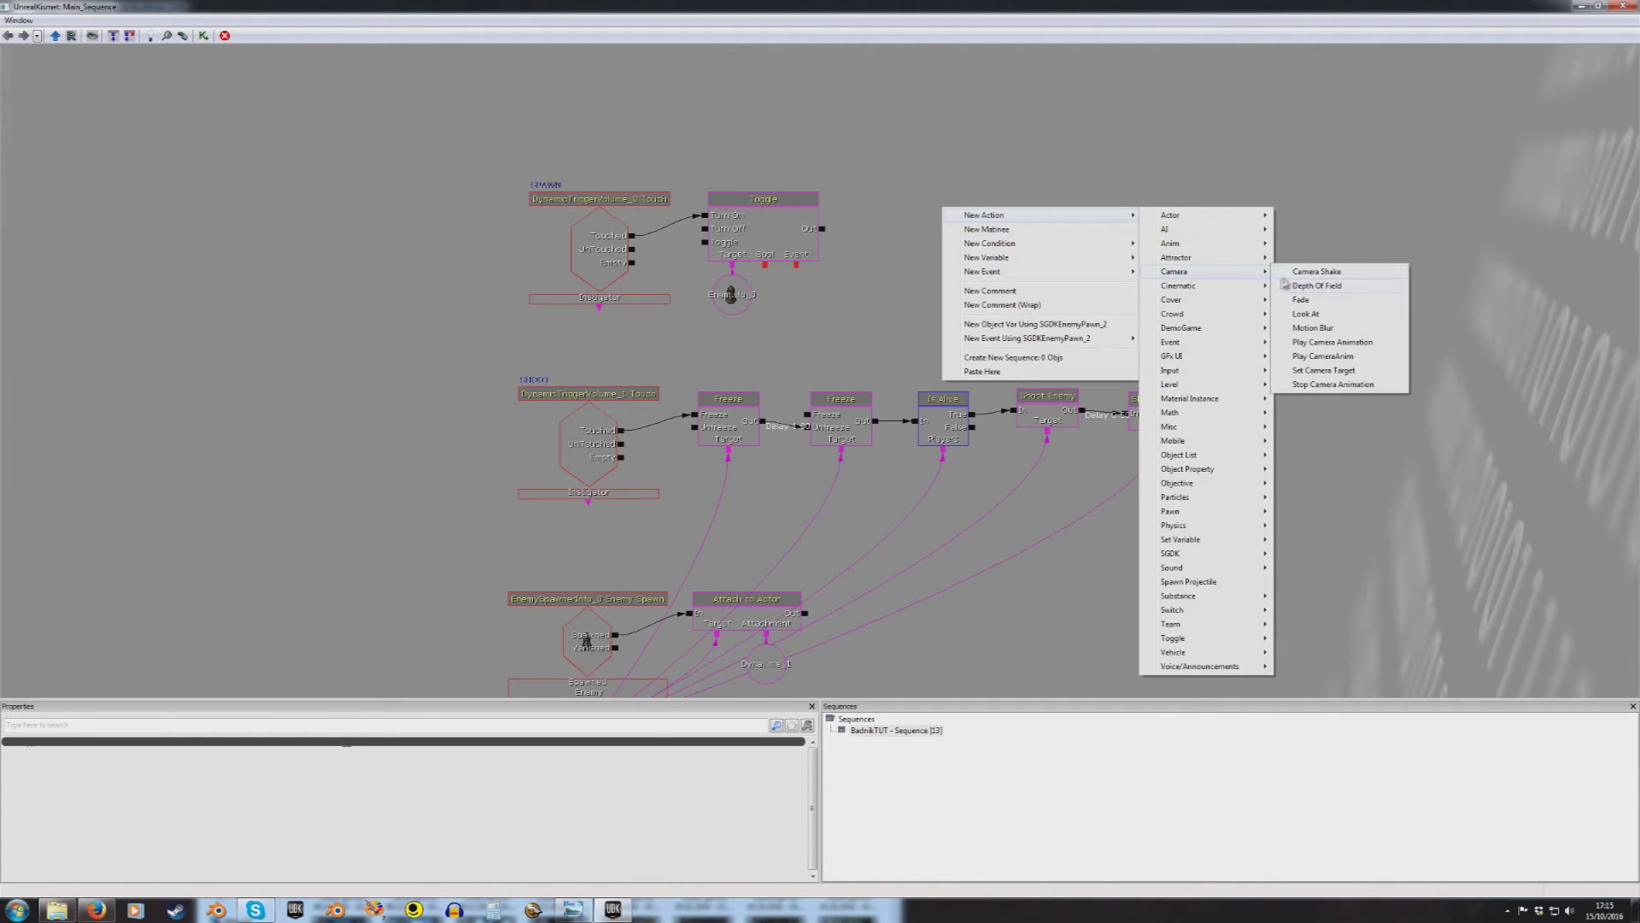
click(1305, 271)
ctrl+drag(979, 236, 1207, 374)
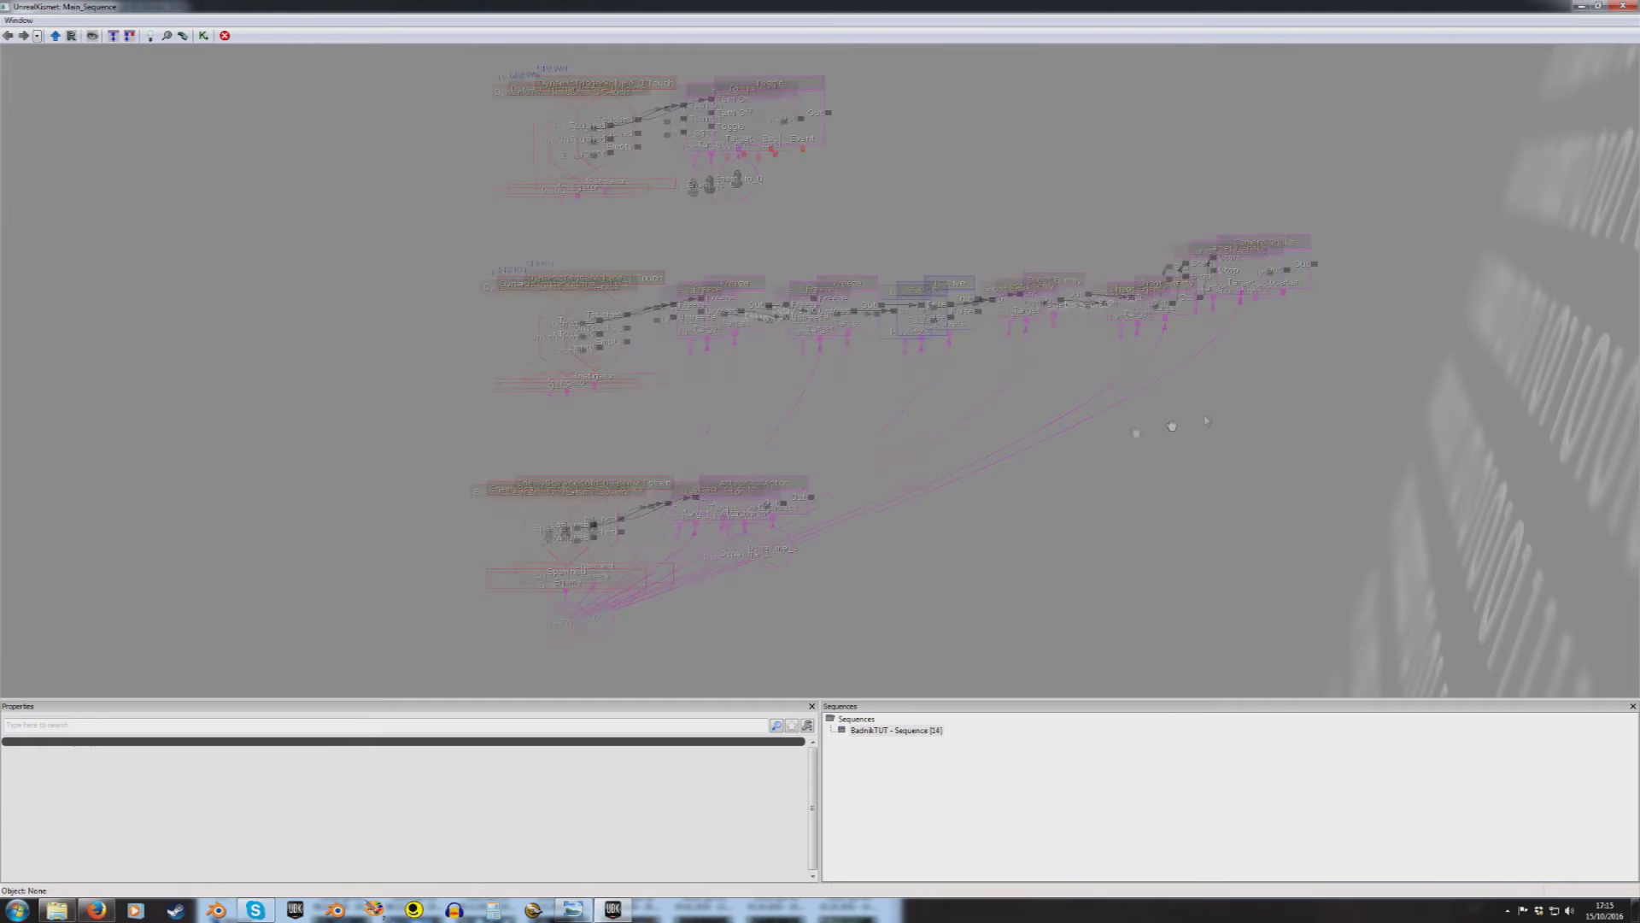
Step: Try linking a new Player variable to the Camera Shake's Location, and reposition the Camera Shake node after the second Shoot Enemy
right_click(1088, 351)
mouse_move(1155, 391)
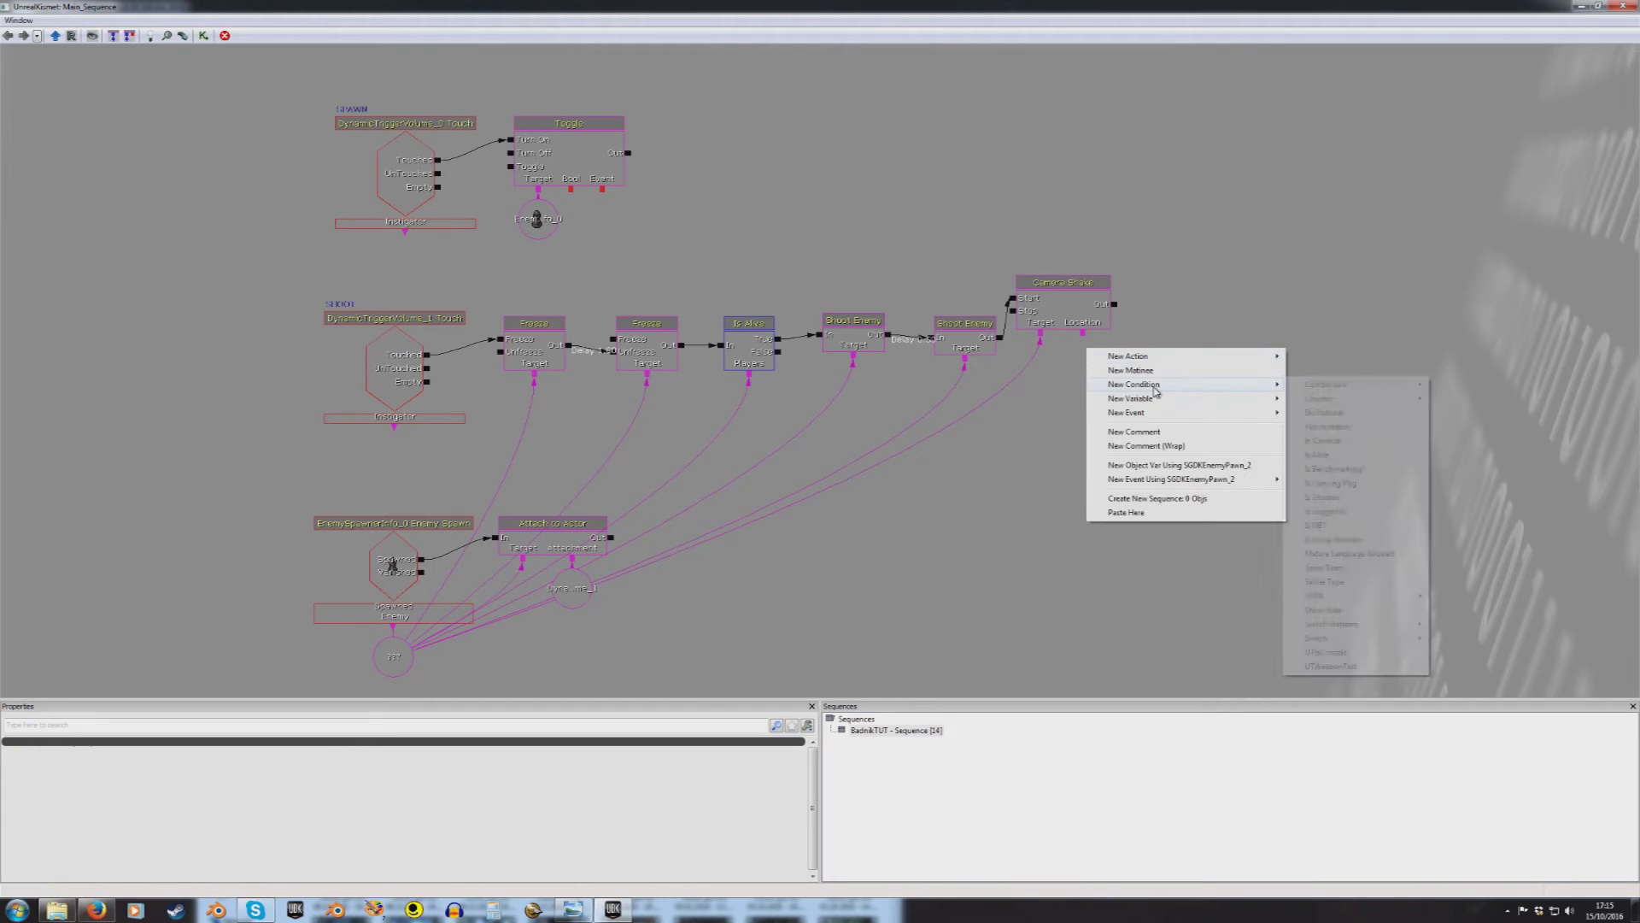
mouse_move(1336, 501)
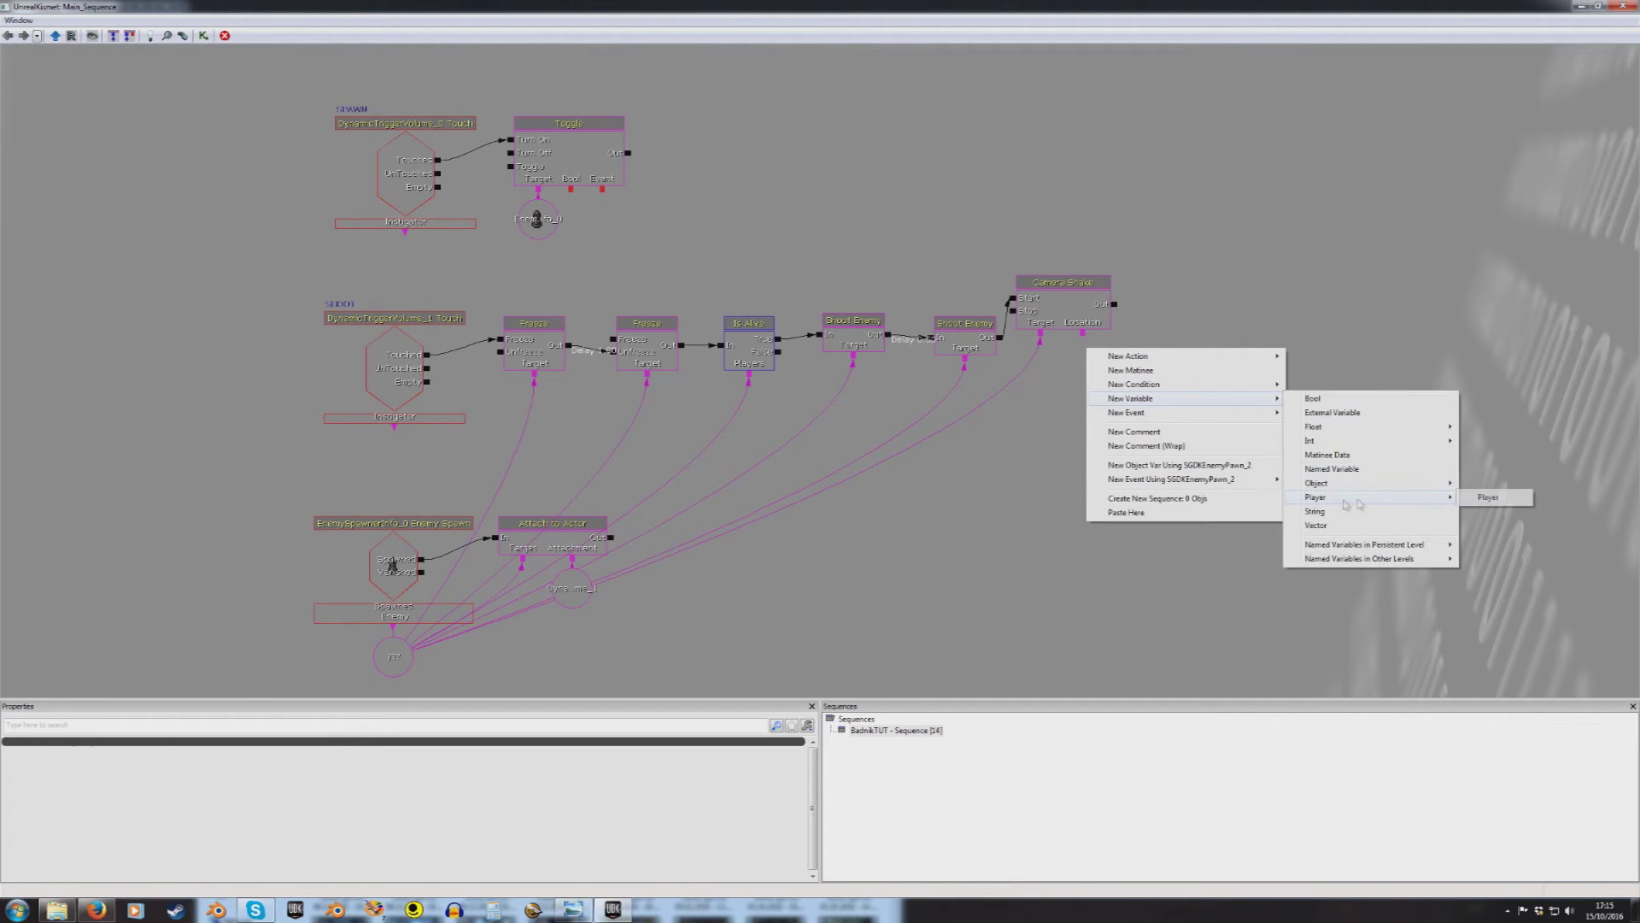
click(1491, 497)
drag(1083, 334, 1179, 434)
click(1079, 315)
ctrl+click(1108, 378)
click(1213, 409)
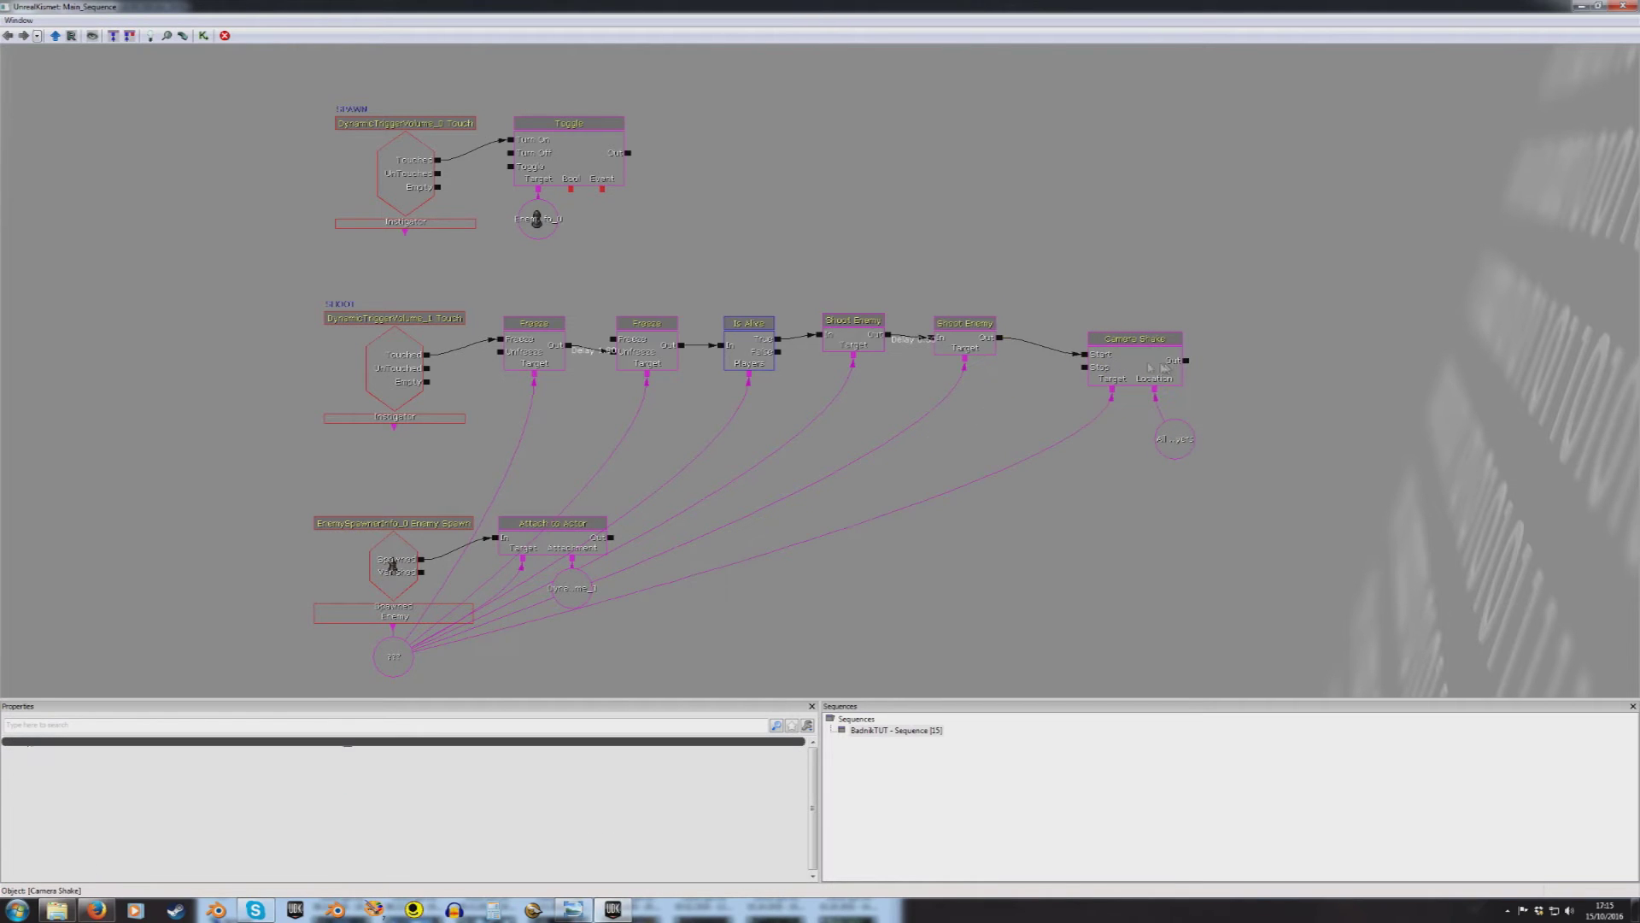
click(1136, 360)
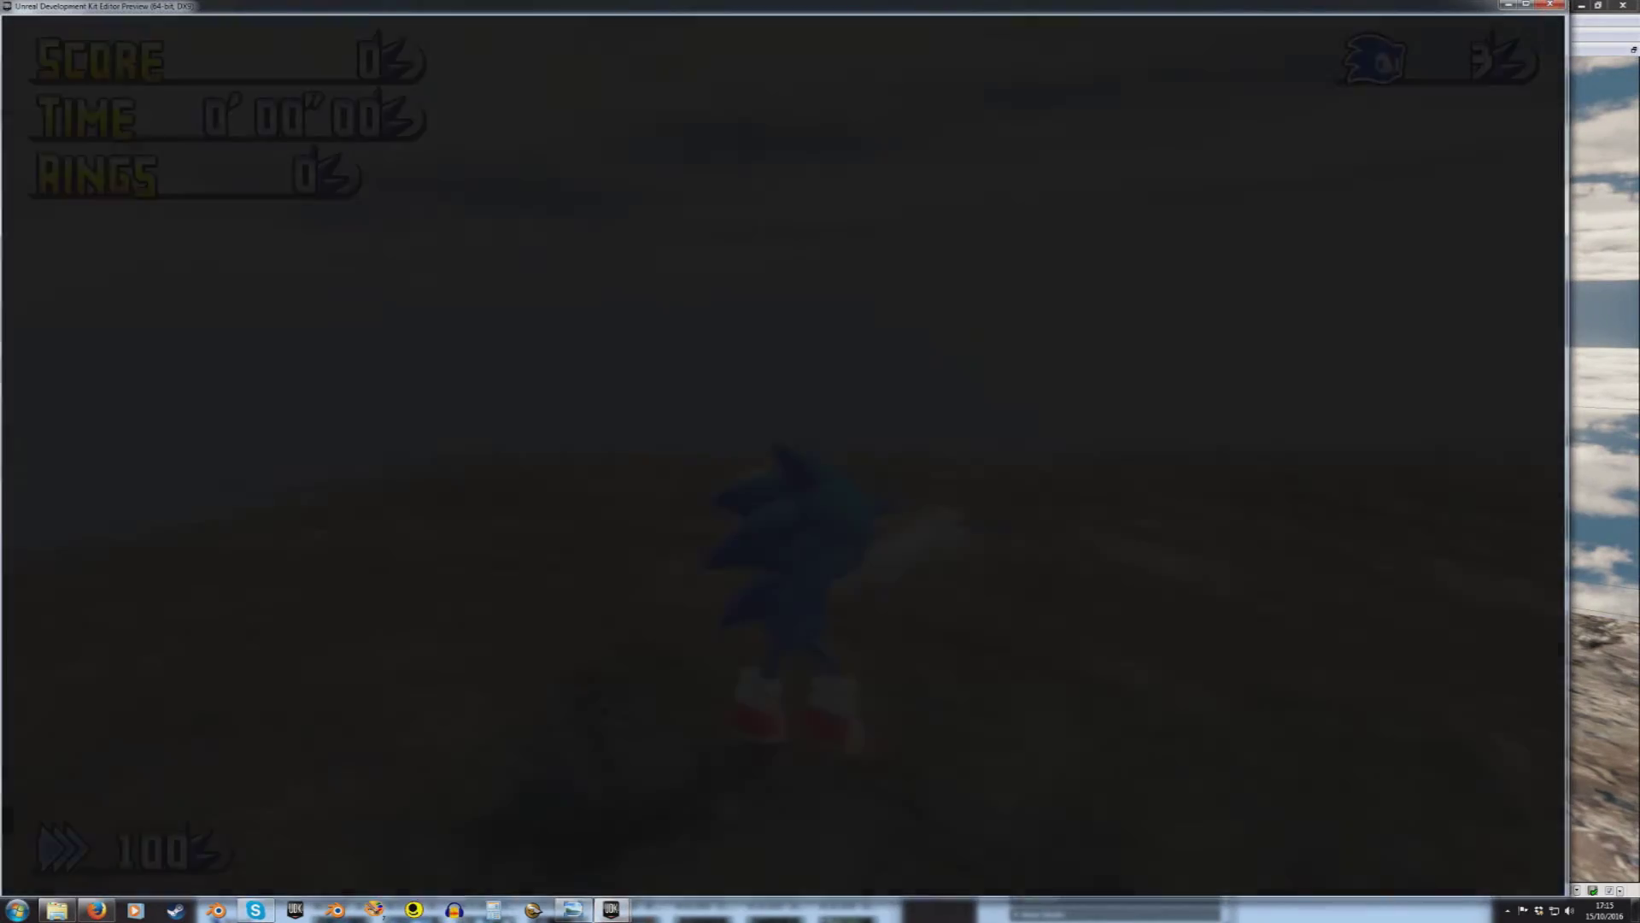
Step: Play-test the level by running Sonic through the trigger volumes to check the BuzzBomber's shots and the camera shake
key(w)
key(space)
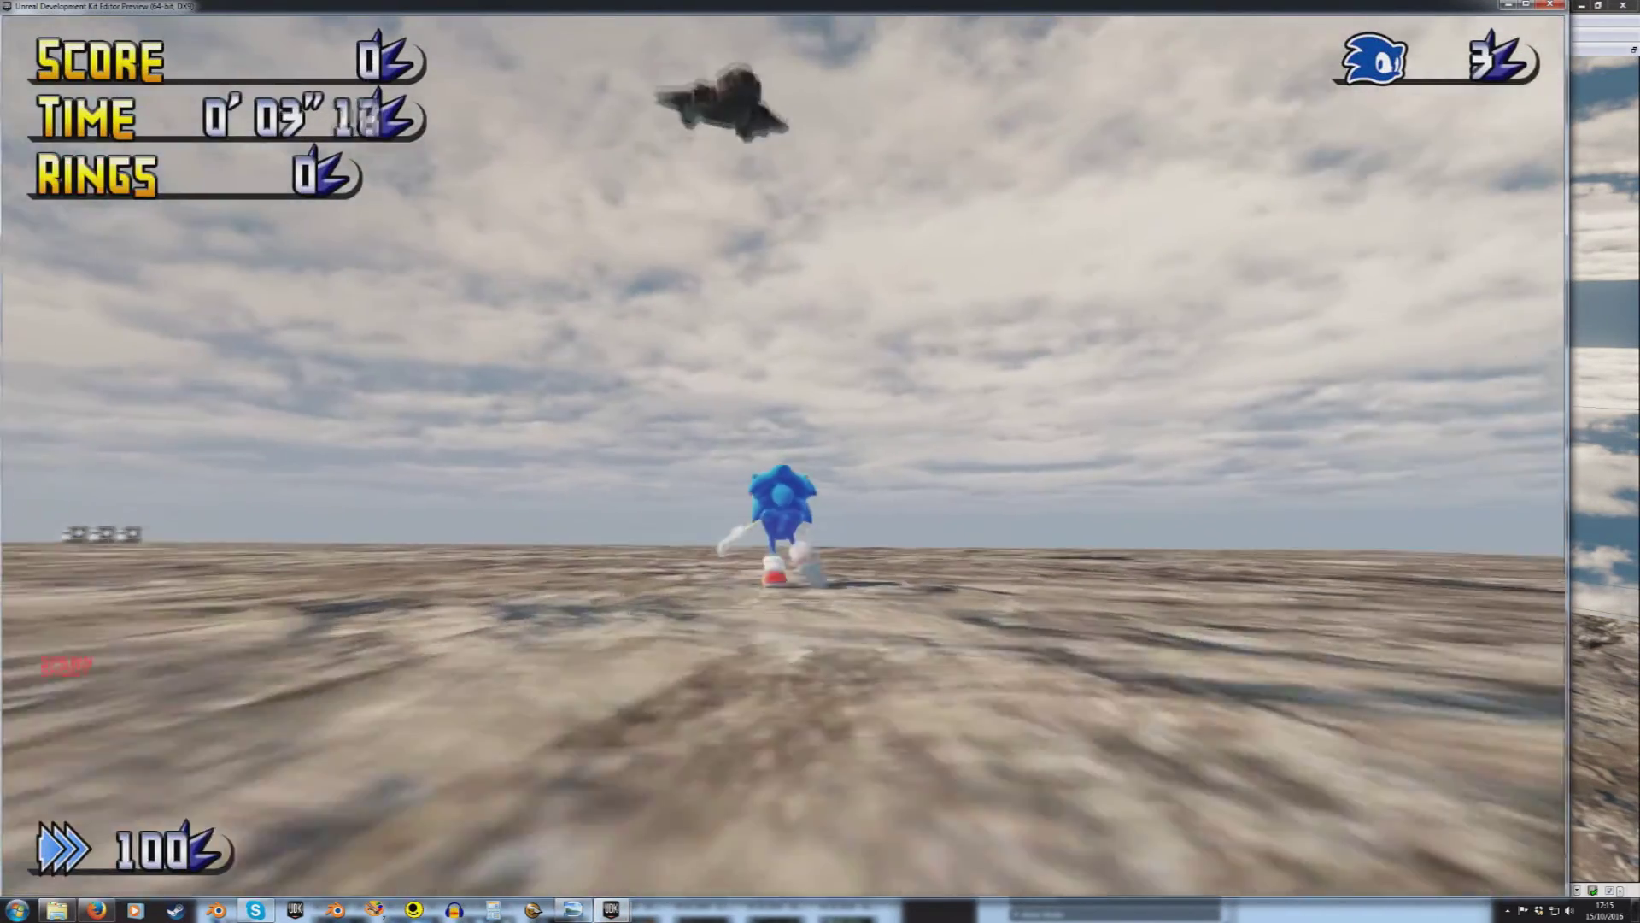
key(s)
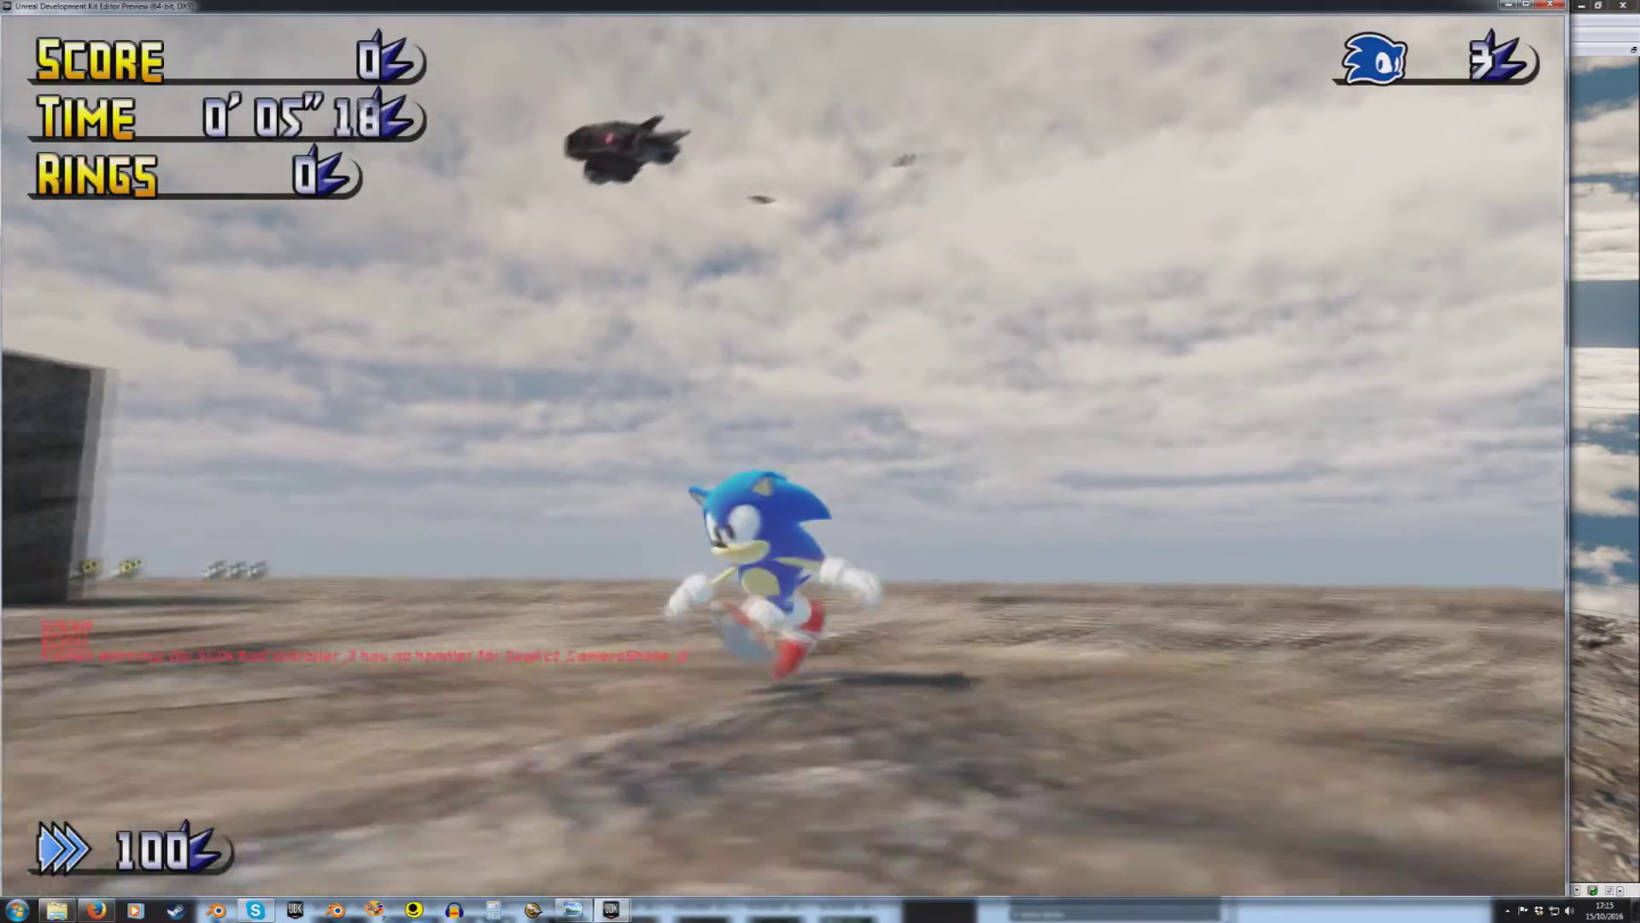
key(space)
key(d)
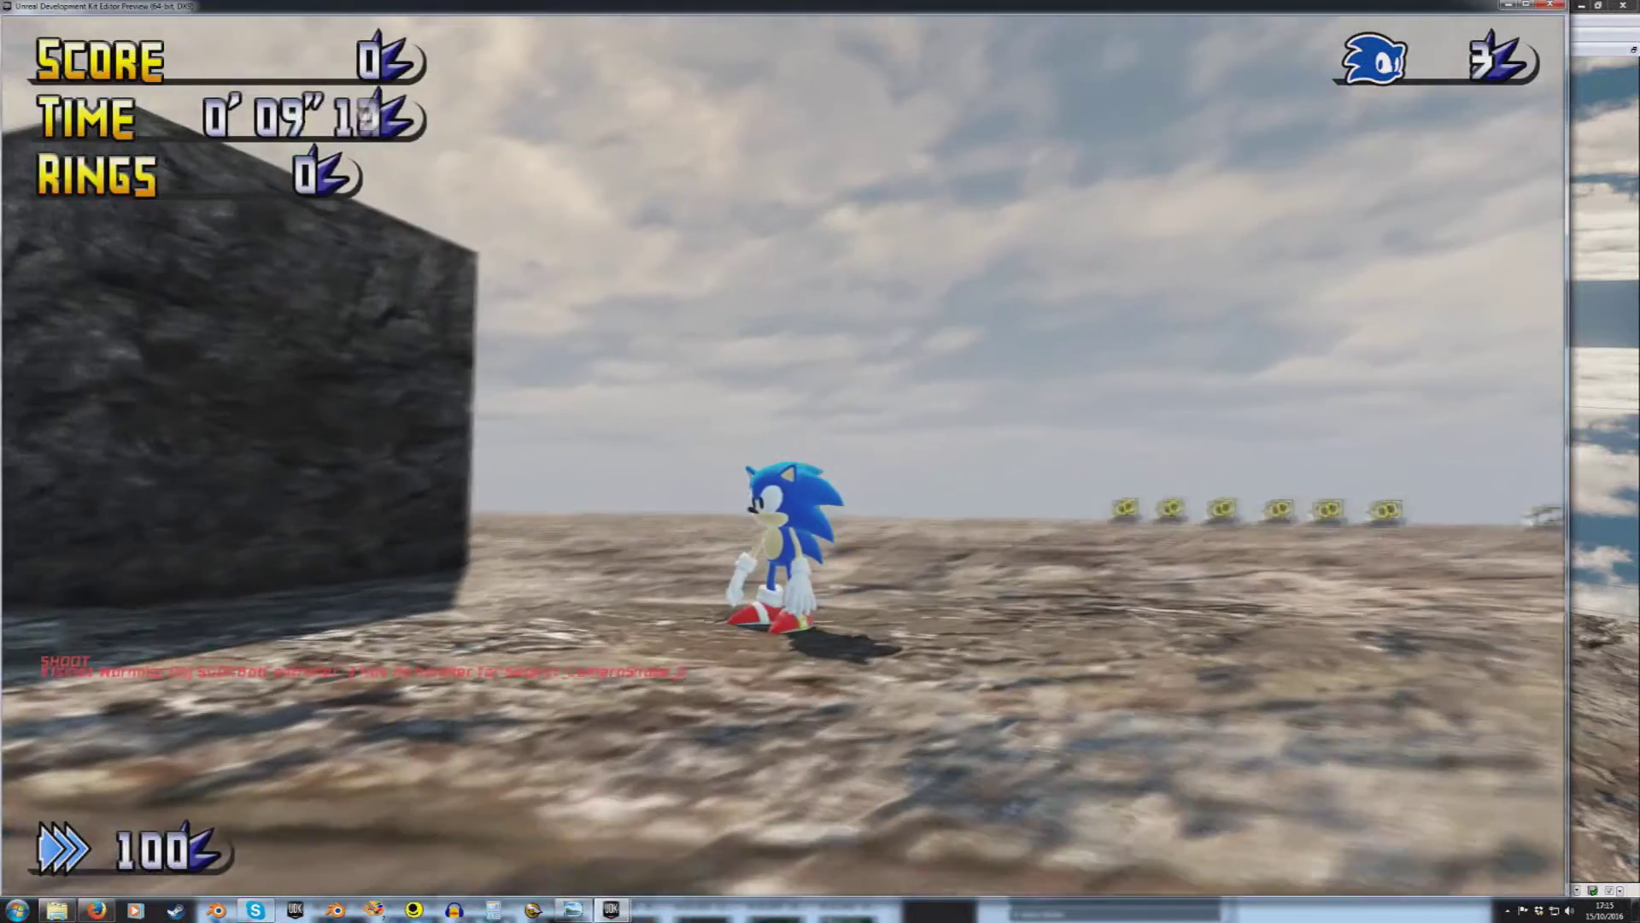
key(d)
key(w)
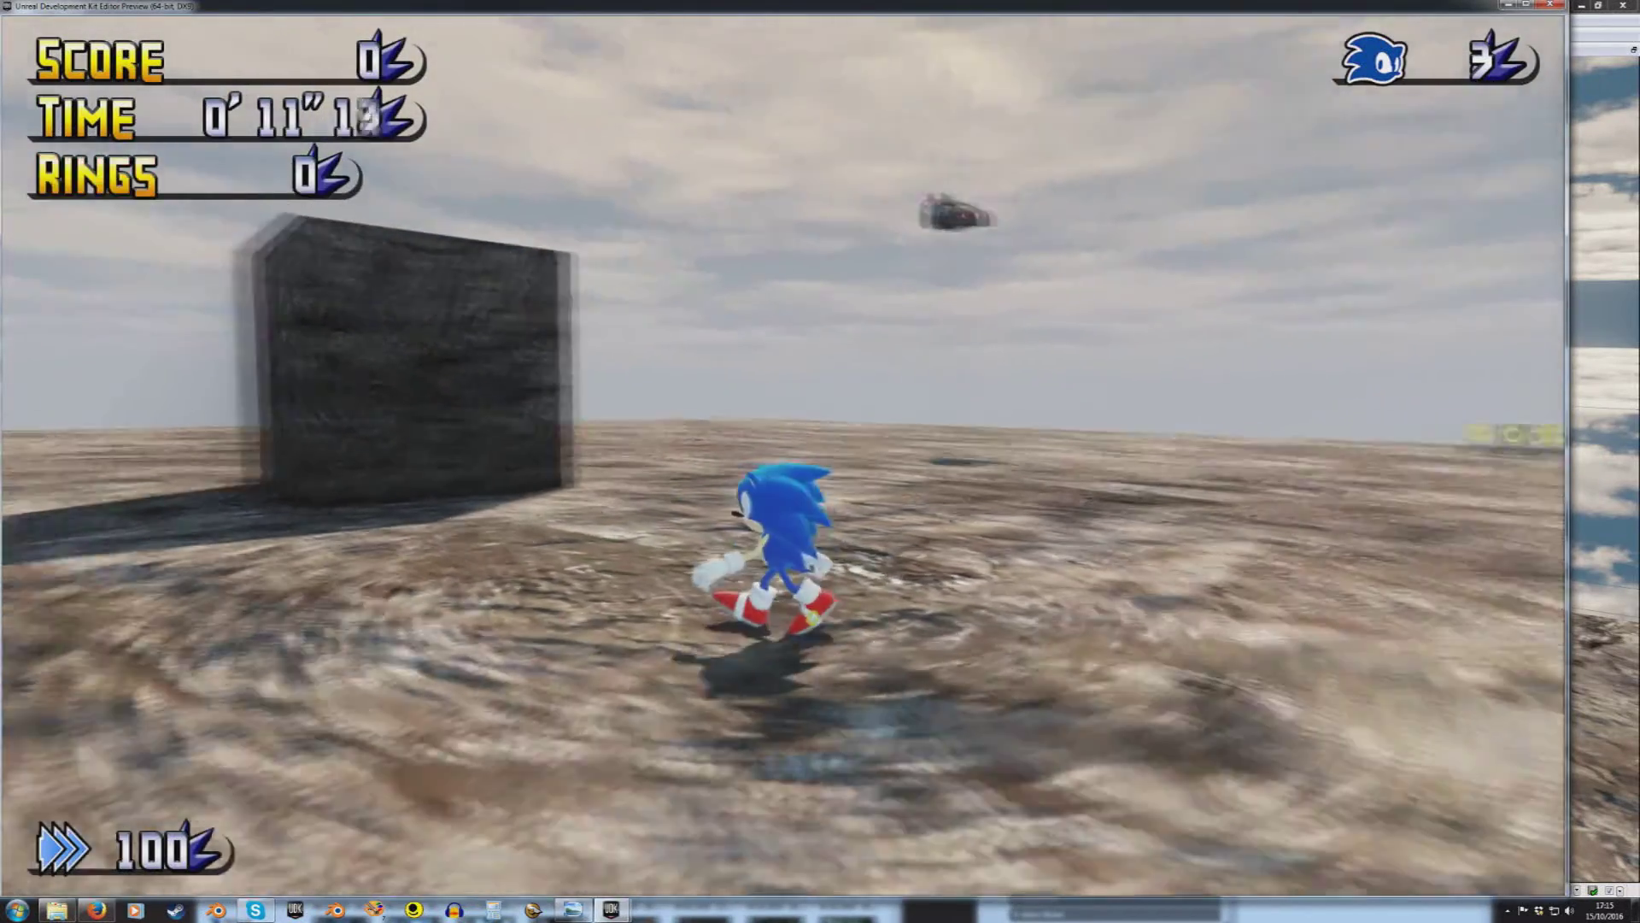
key(d)
key(Escape)
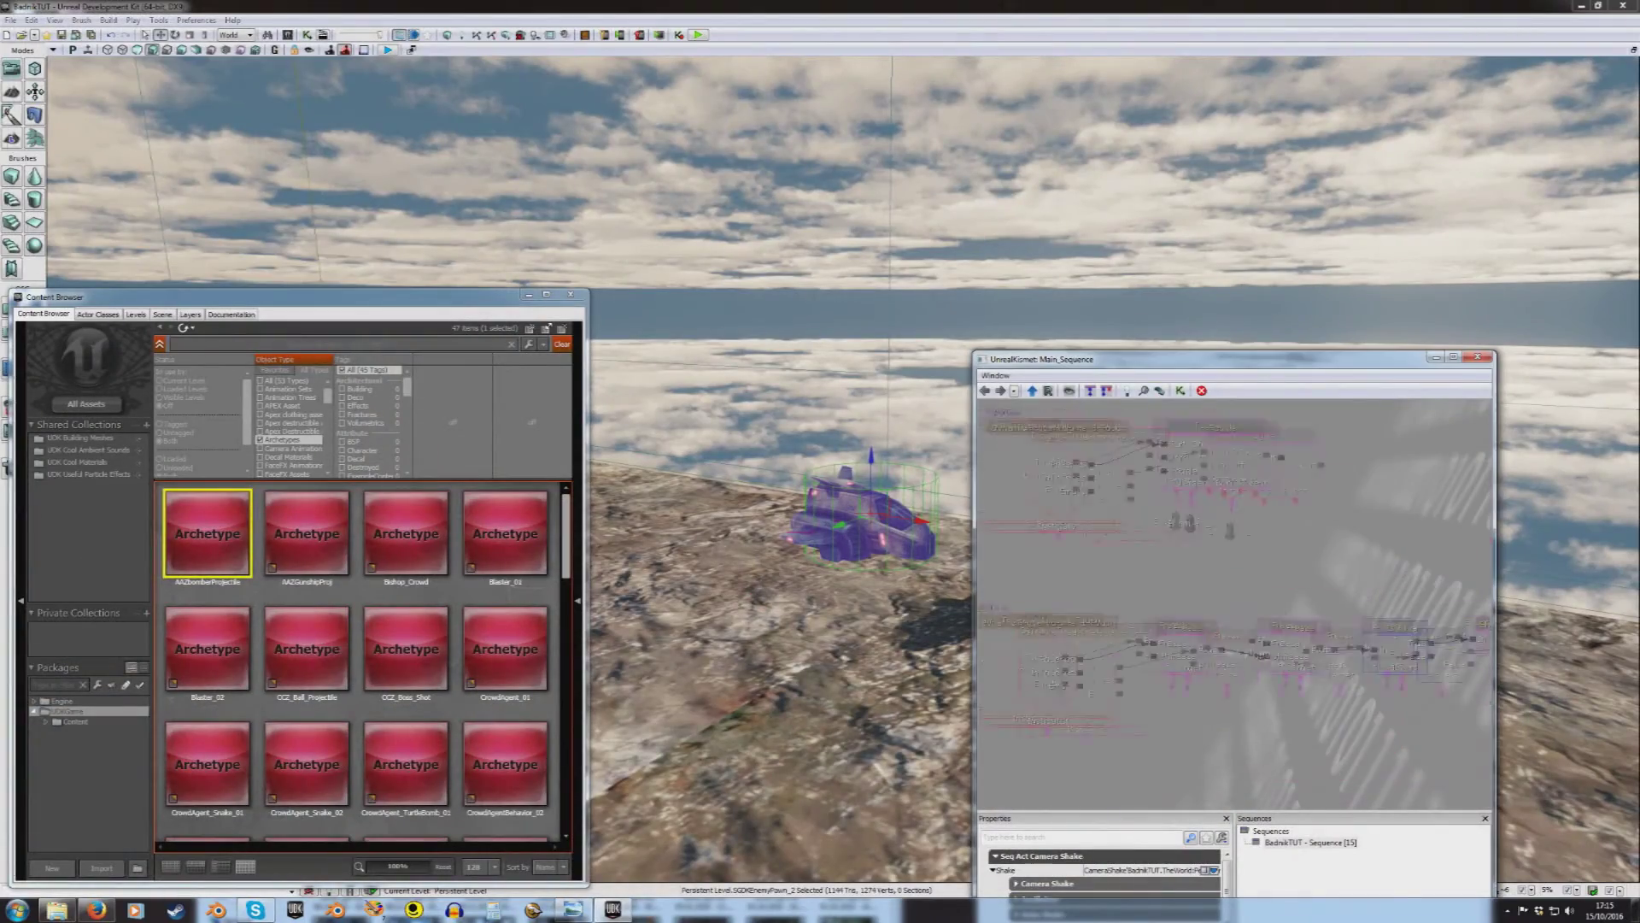
Step: Delete the Camera Shake node and its player variable from the end of the SHOOT chain
drag(1359, 495, 1151, 401)
drag(1367, 560, 1270, 538)
scroll(1271, 538, down, 2)
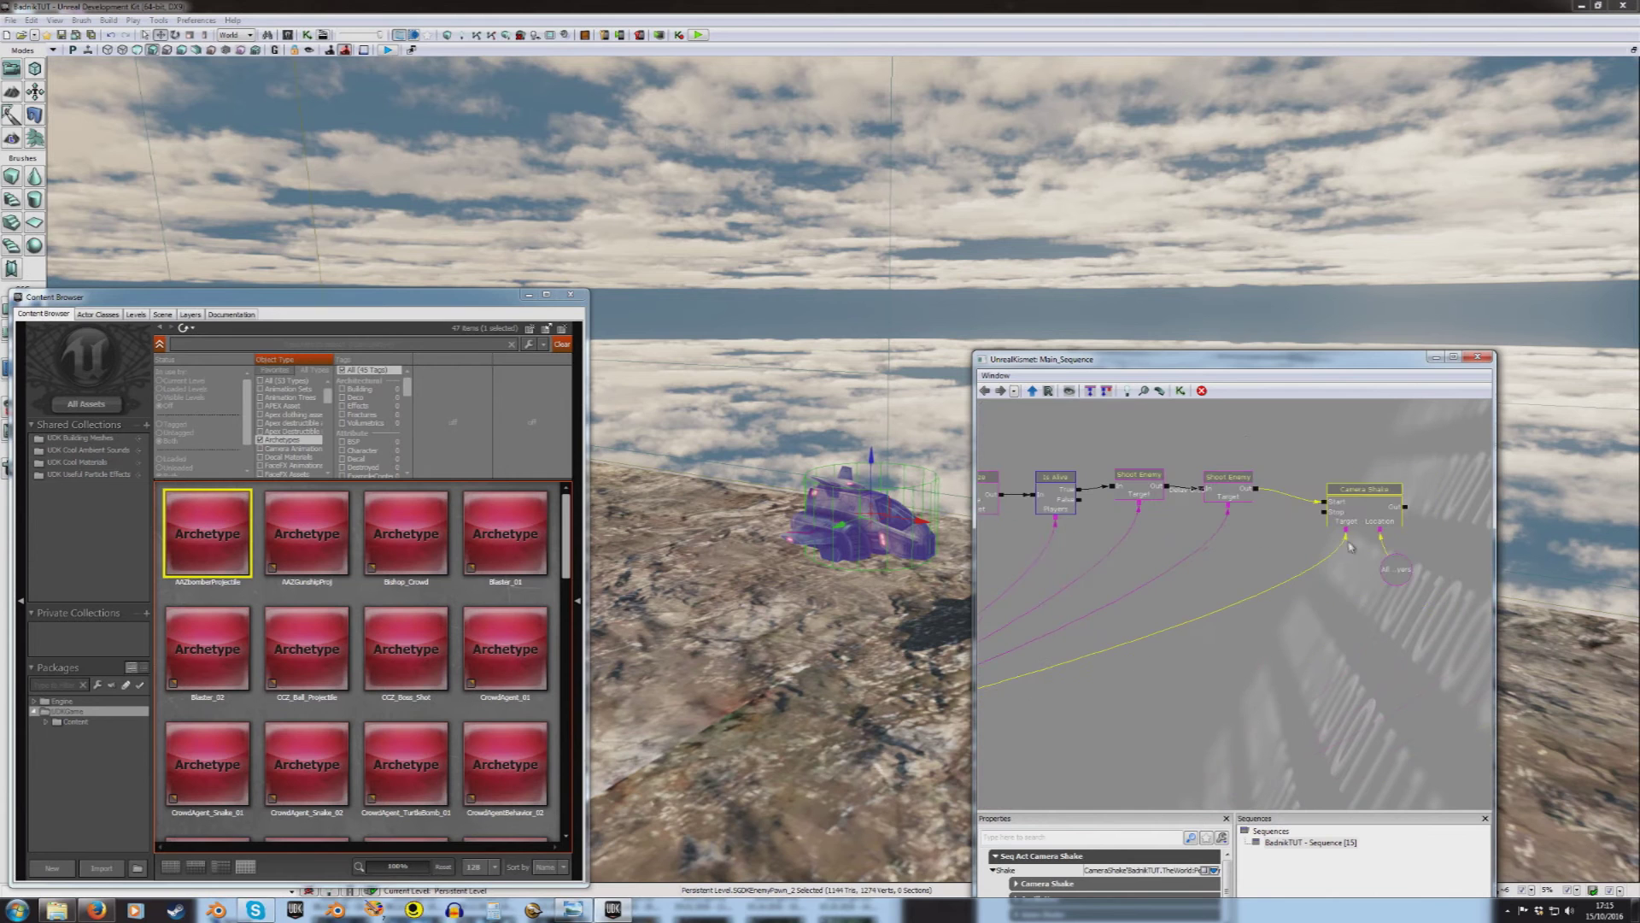
scroll(1346, 533, up, 2)
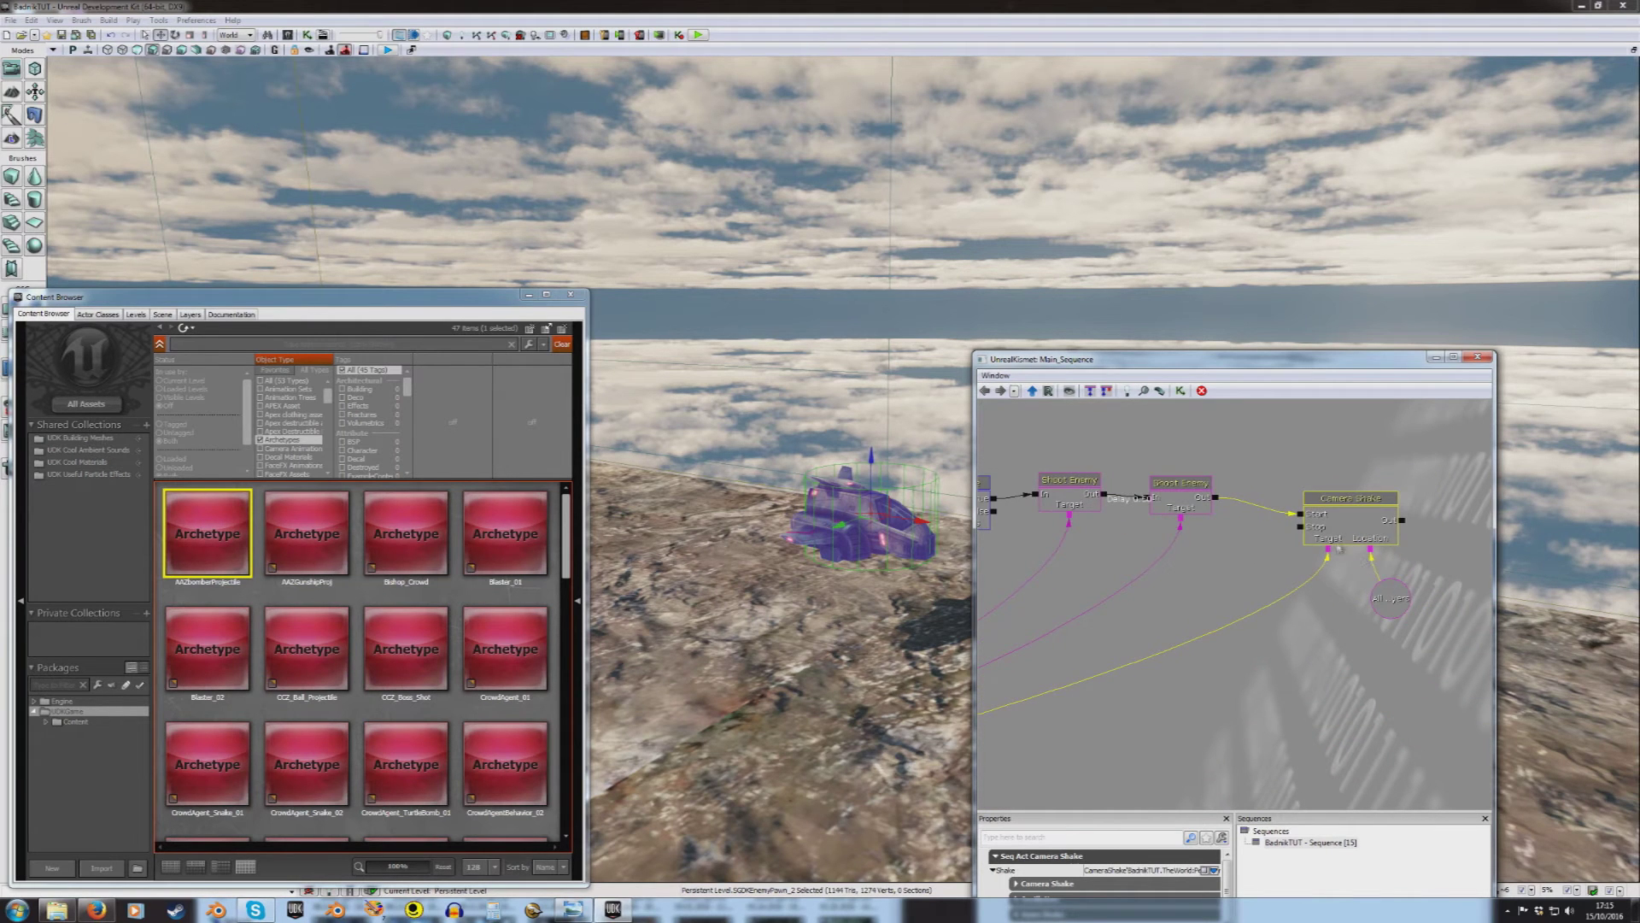
key(Delete)
Step: Review the remaining SPAWN and SHOOT chains in maximized Kismet, and restore the window beside the level view
double_click(1270, 368)
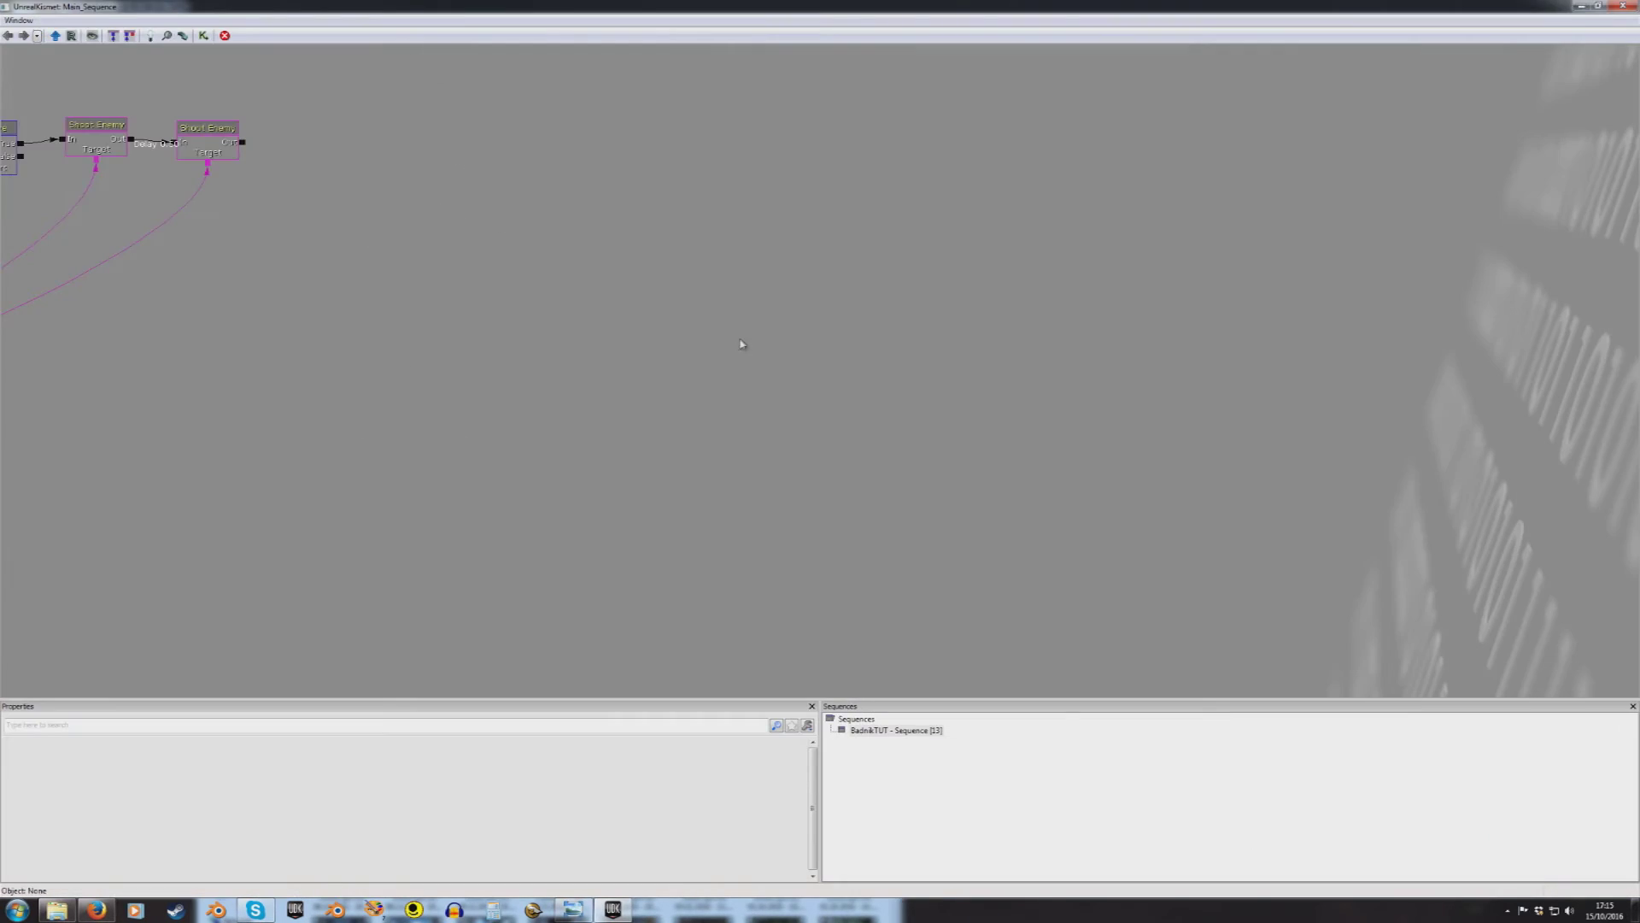
drag(659, 249, 1000, 407)
right_click(905, 344)
click(862, 360)
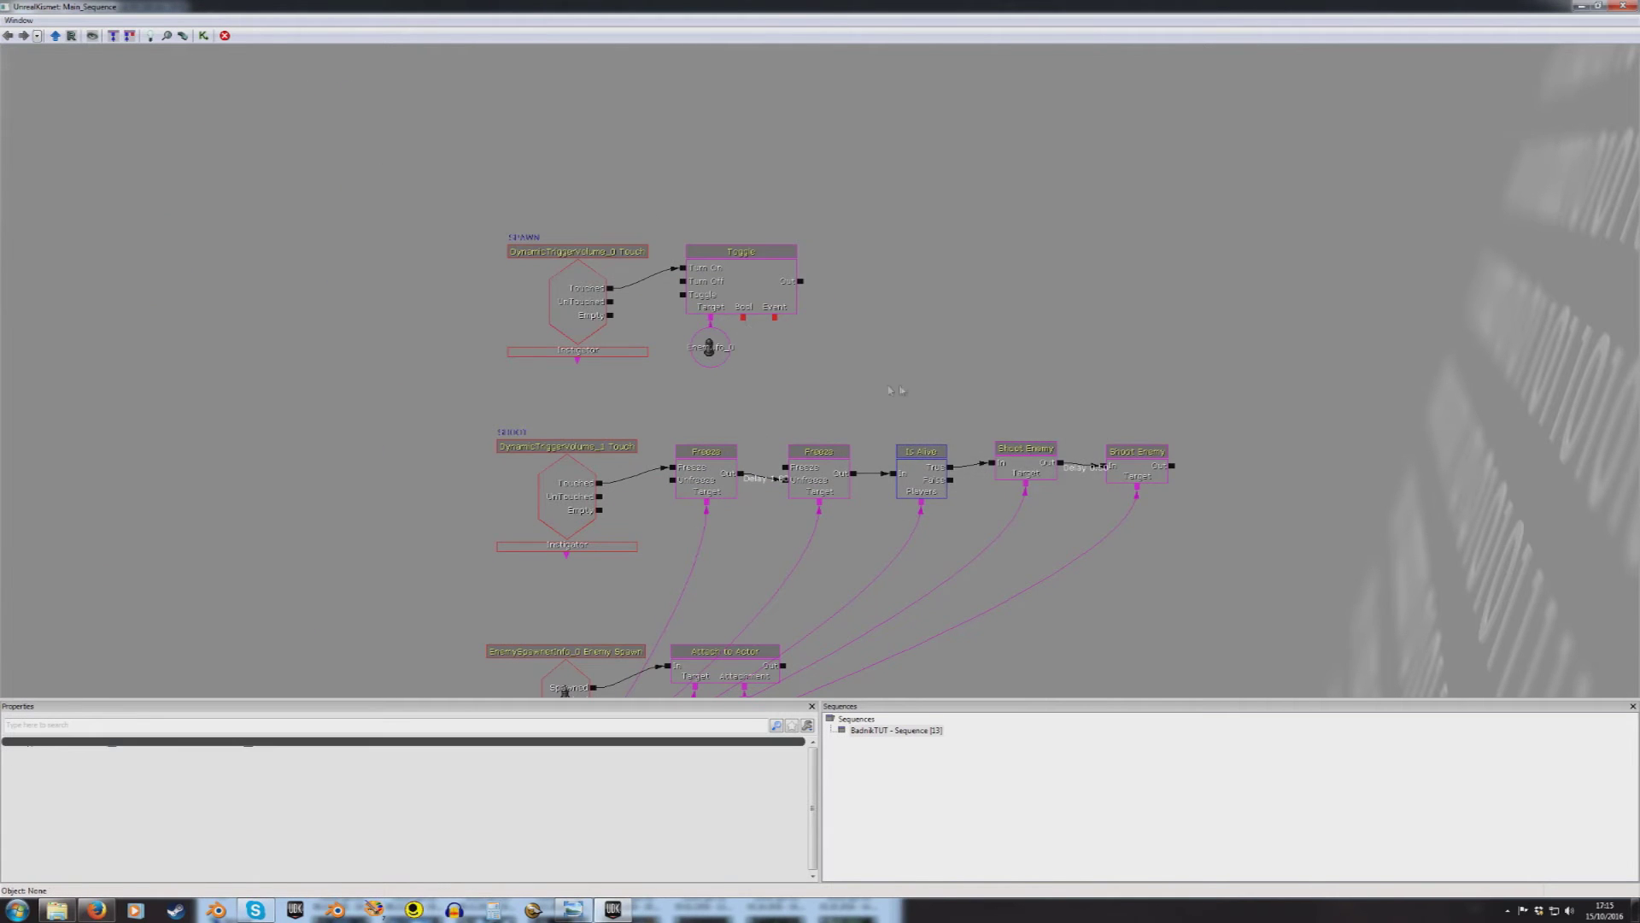
drag(884, 367, 833, 298)
drag(841, 7, 1371, 237)
right_drag(841, 530, 808, 603)
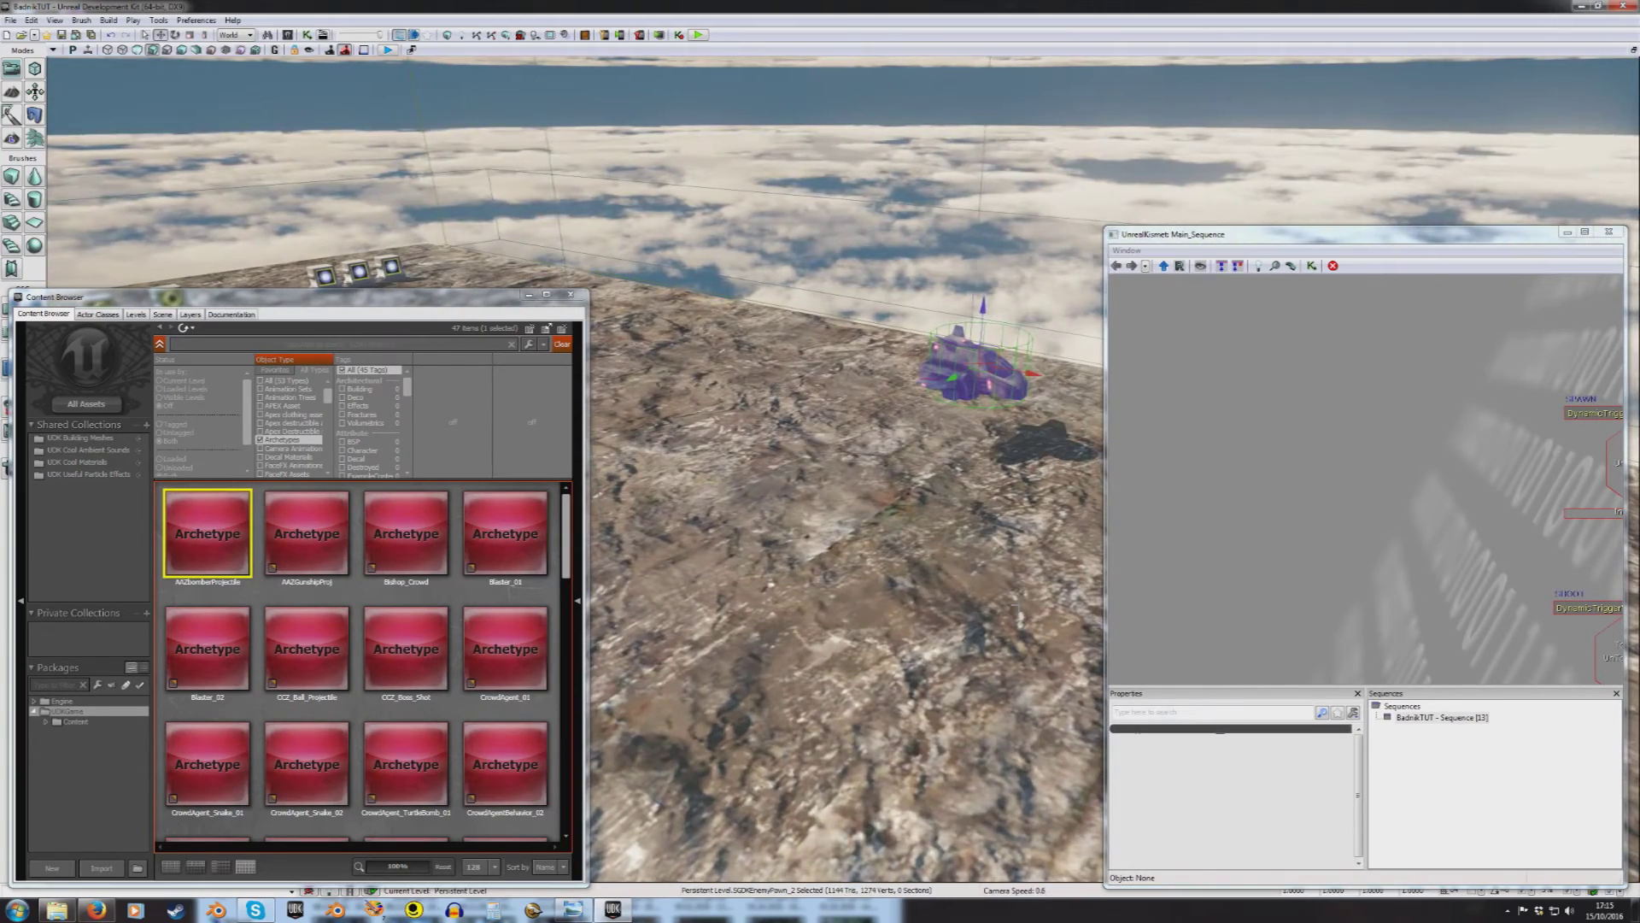
Step: Delete the SHOOT touch event with its two Freeze, Is Alive and two Shoot Enemy nodes
drag(1521, 475, 1111, 400)
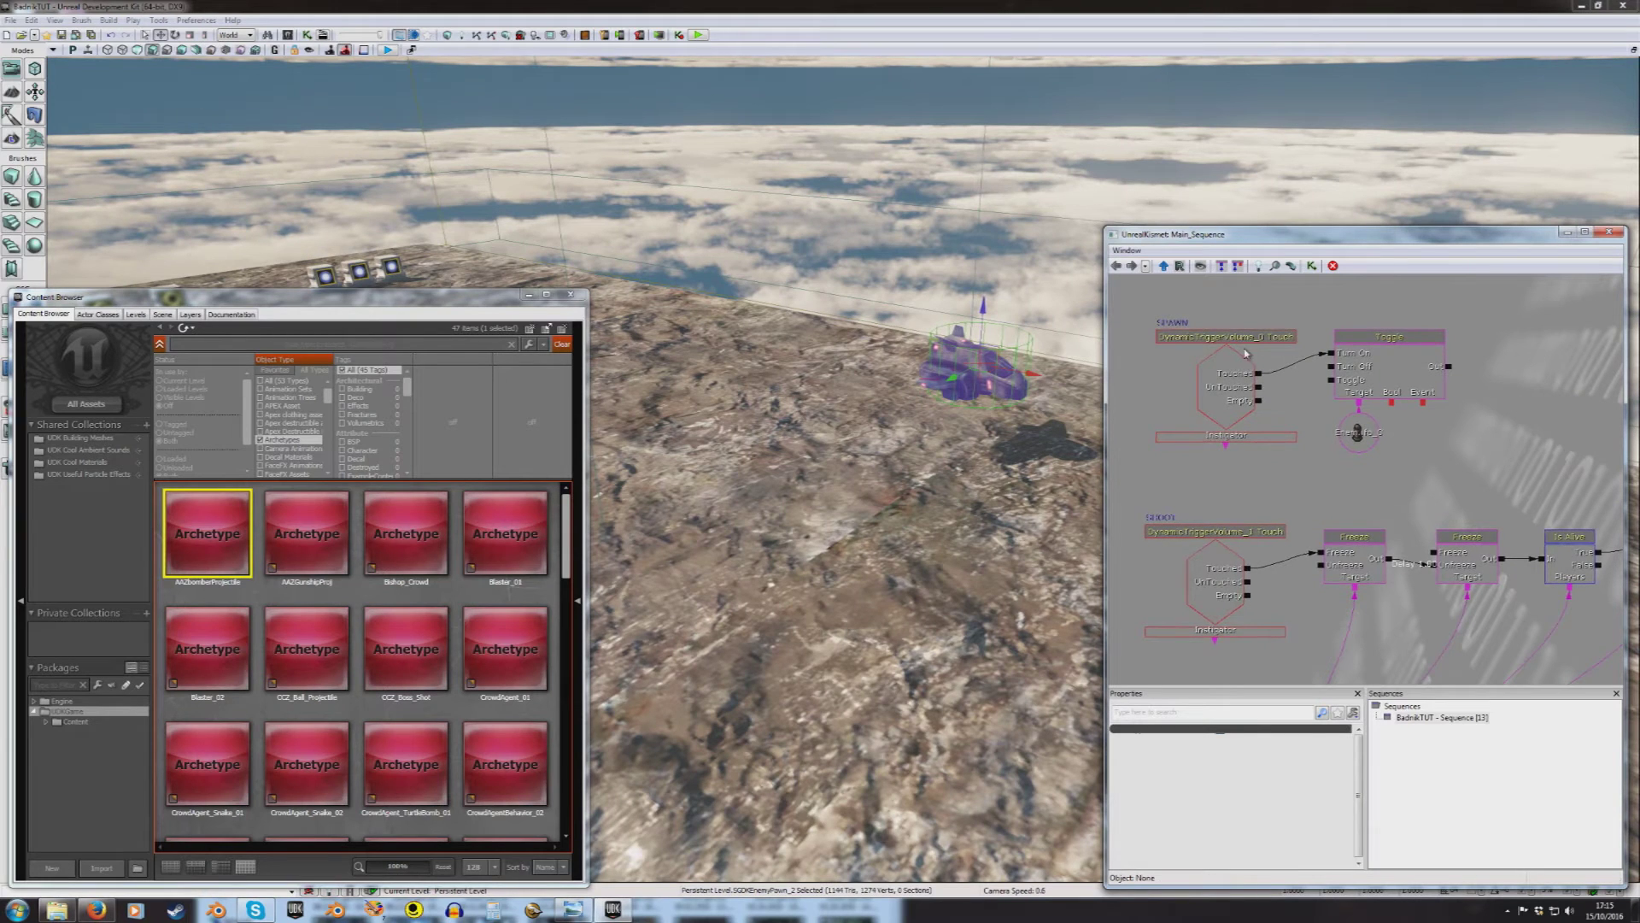
drag(1325, 371, 1291, 276)
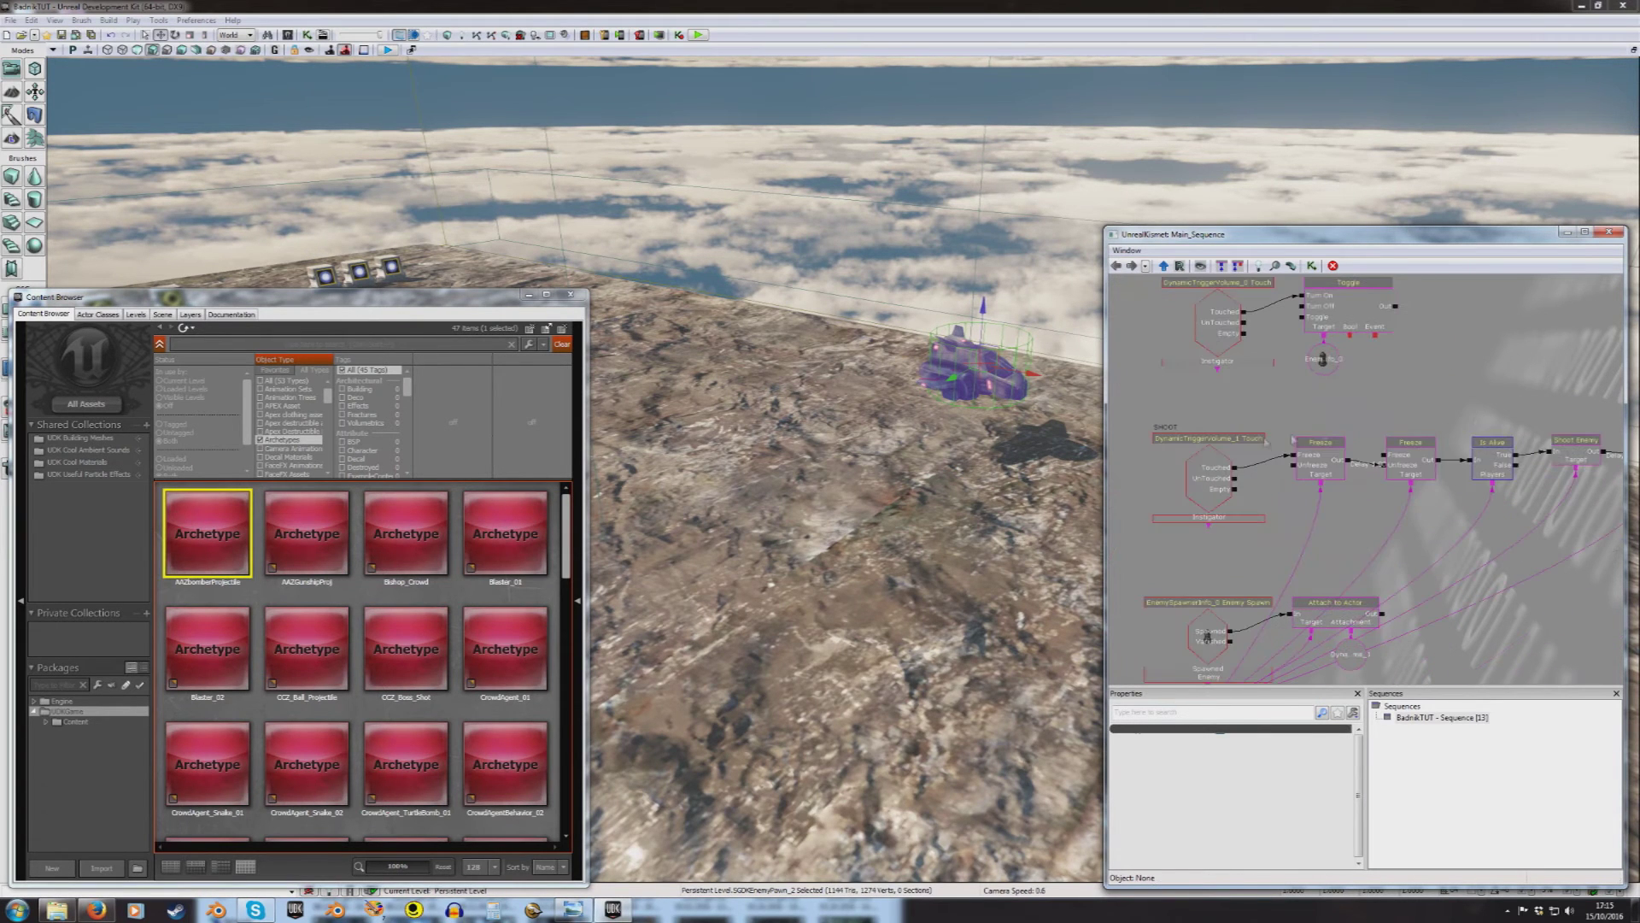
drag(1446, 423, 1236, 377)
click(1211, 431)
click(1169, 417)
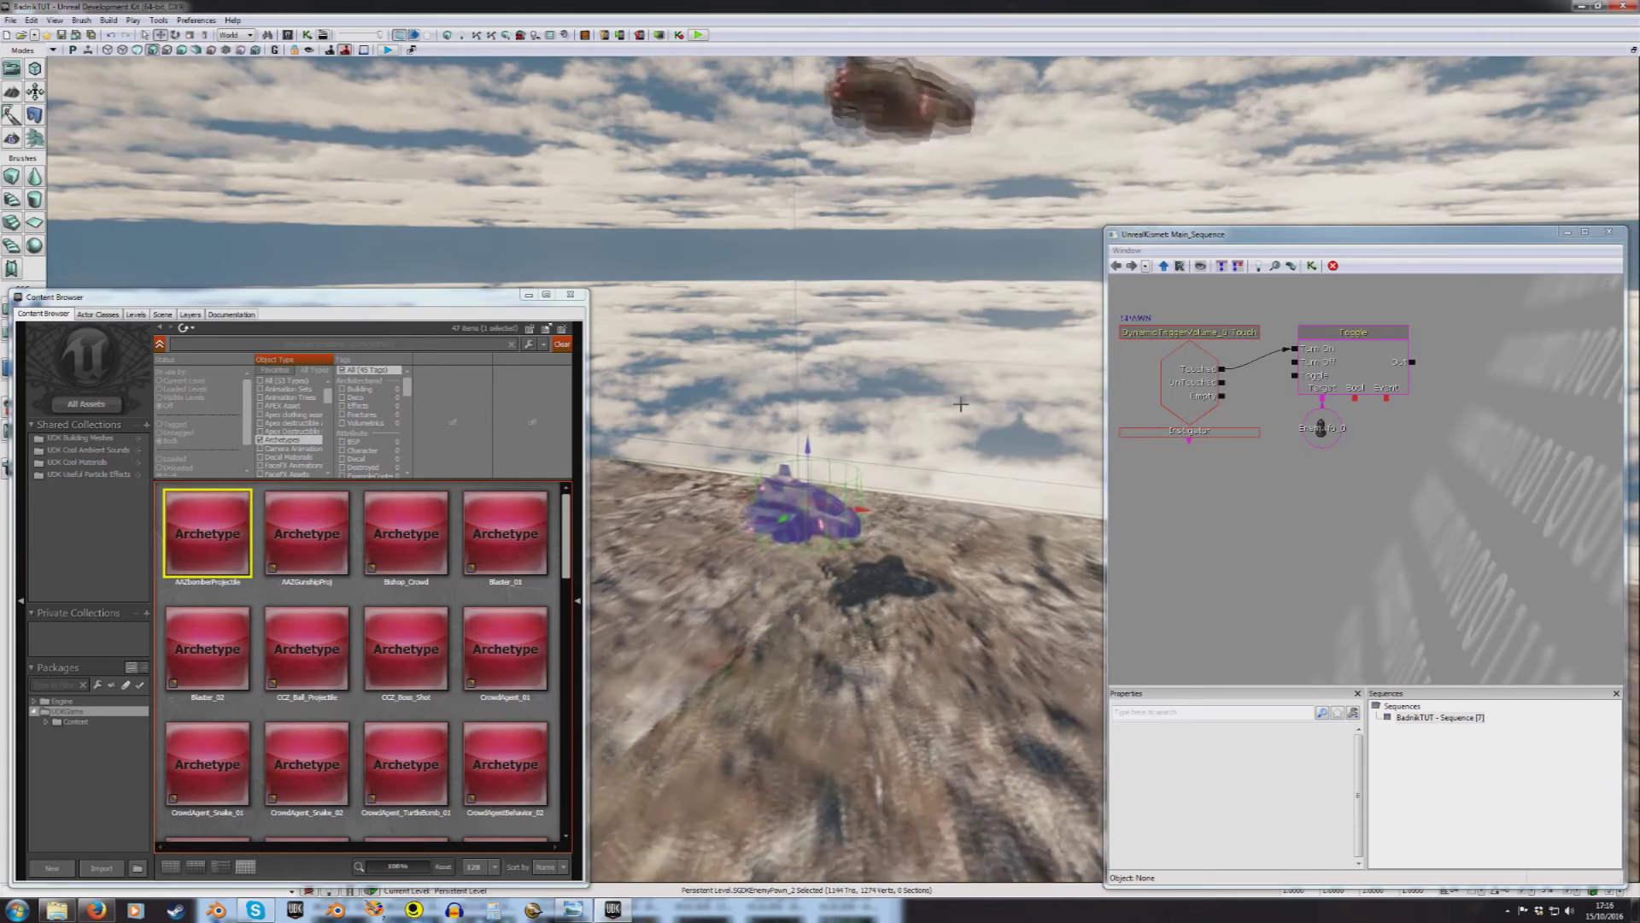
Step: Open the properties of the BuzzBomber enemy pawn on the ground, examine its Stats, and close them
right_drag(913, 483, 906, 521)
scroll(843, 470, up, 2)
key(w)
key(F4)
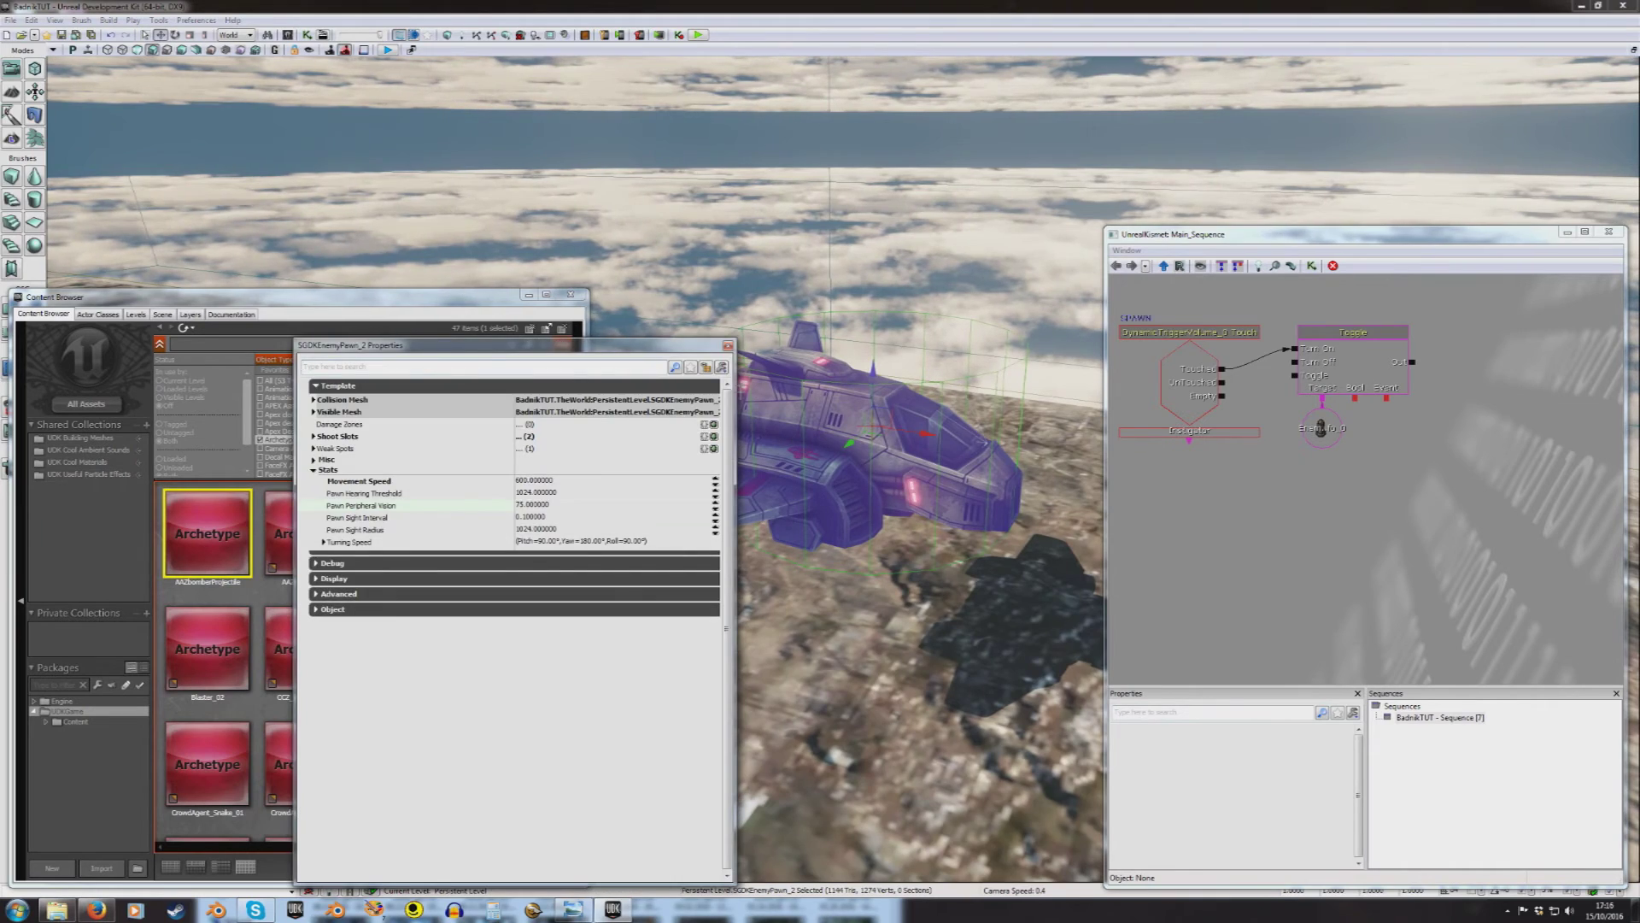
click(727, 340)
Step: Open the airborne BuzzBomber spawner's properties and set its Movement physics to PHYS_Interpolating
right_drag(820, 384, 841, 282)
key(s)
right_drag(905, 402, 910, 462)
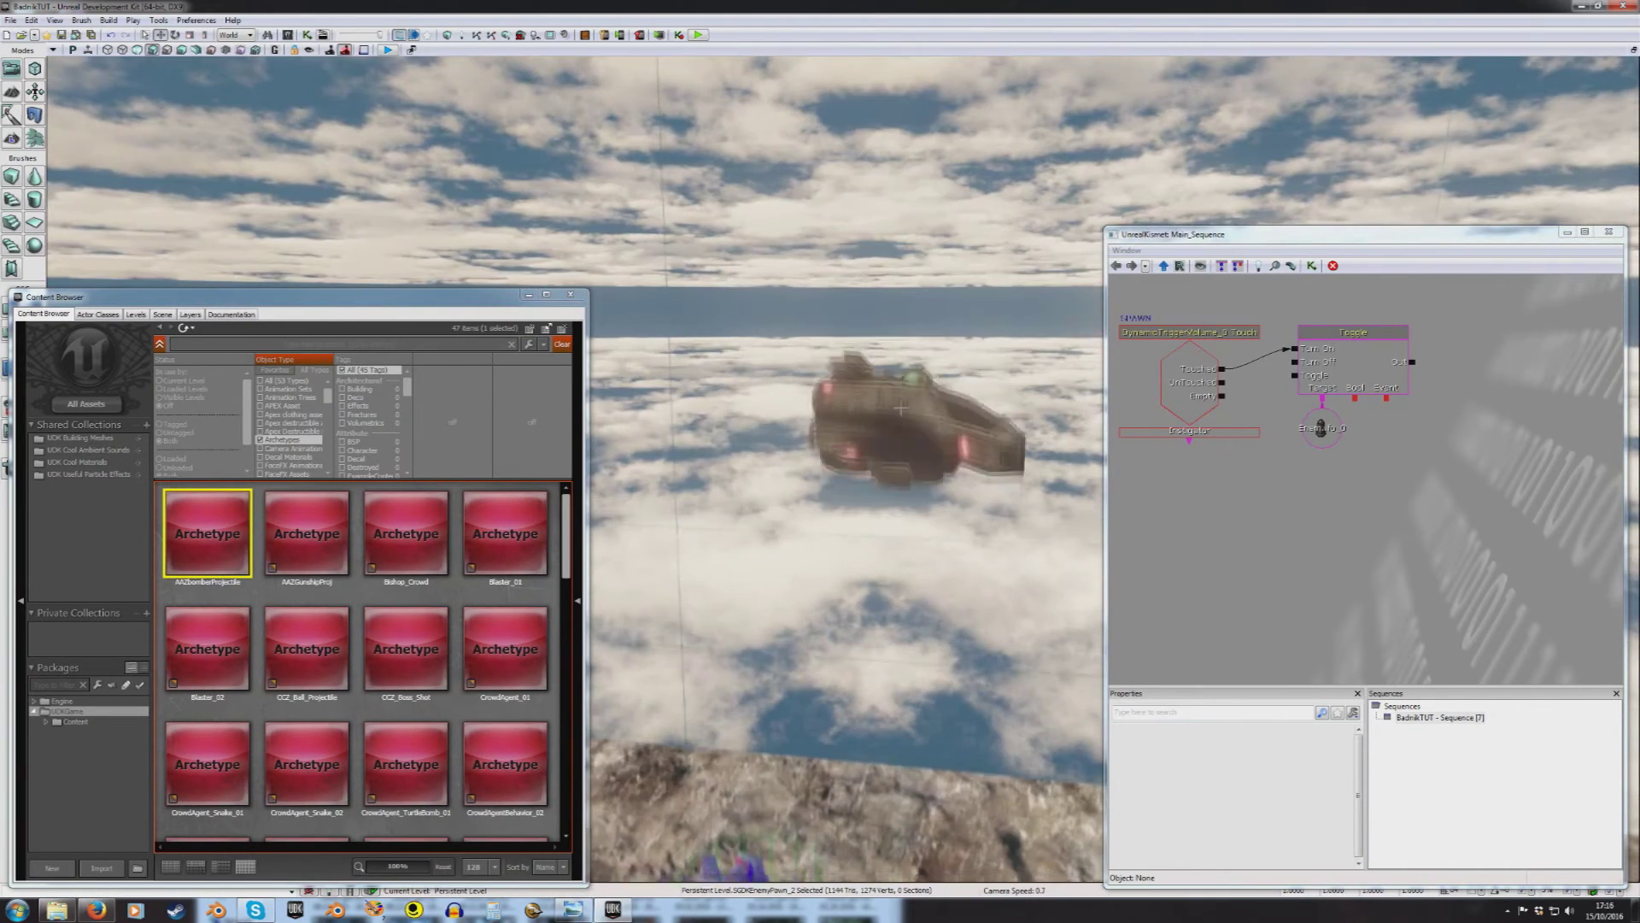
double_click(912, 457)
click(346, 386)
click(341, 401)
click(547, 439)
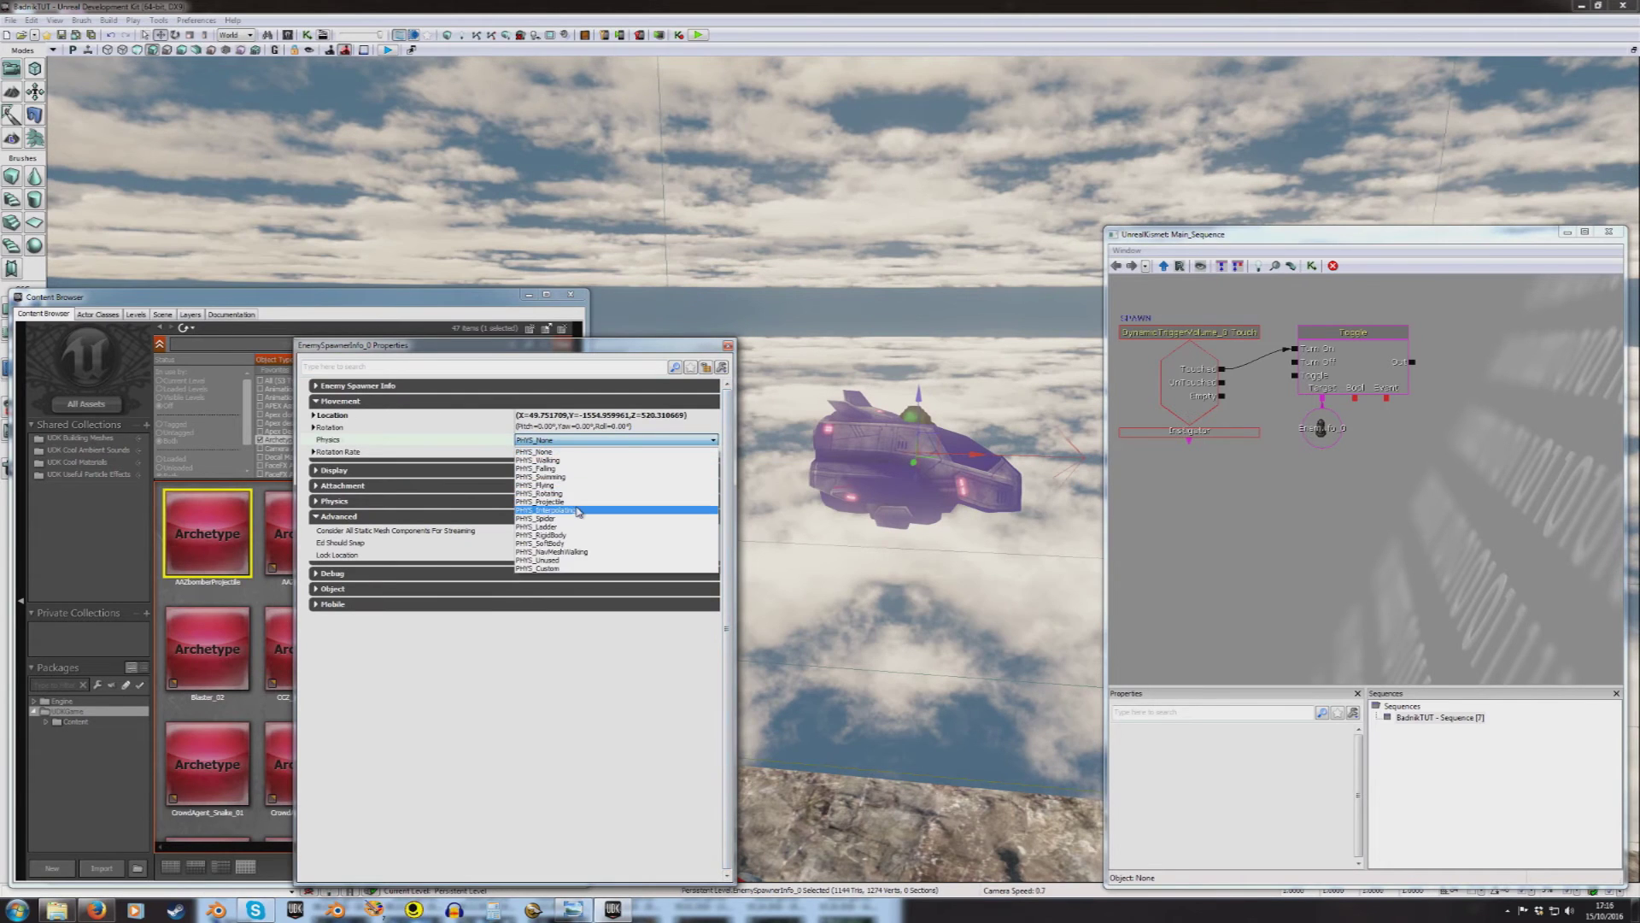
click(545, 510)
click(339, 400)
click(349, 386)
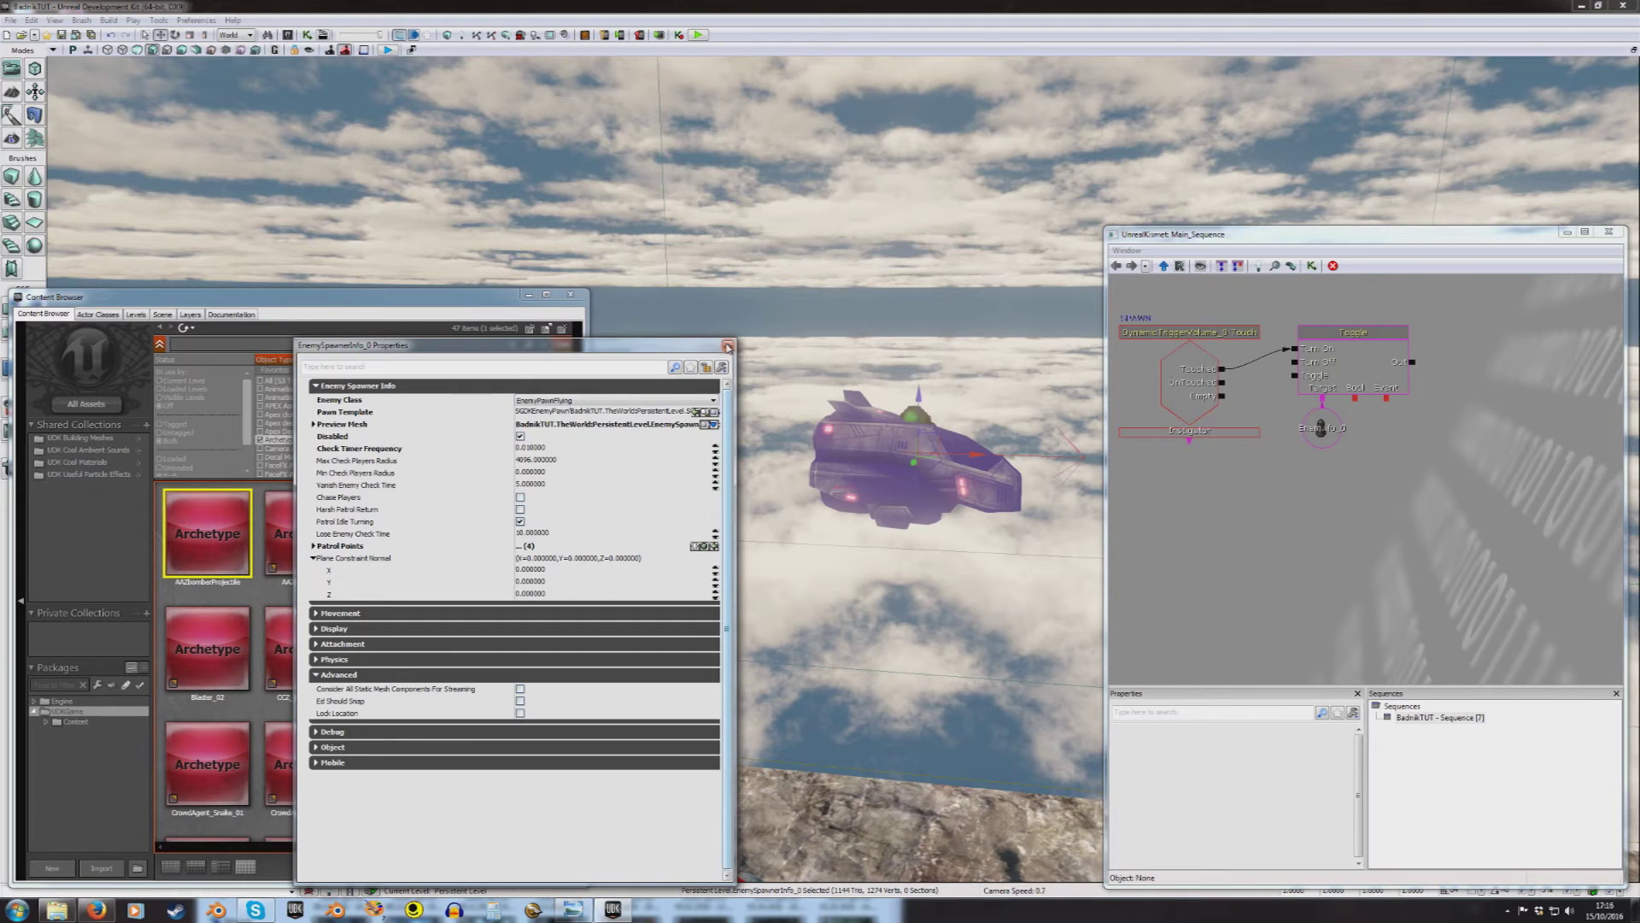
Step: Set the spawner's Enemy Class to EnemyPawnInterpolating and close its properties
click(538, 402)
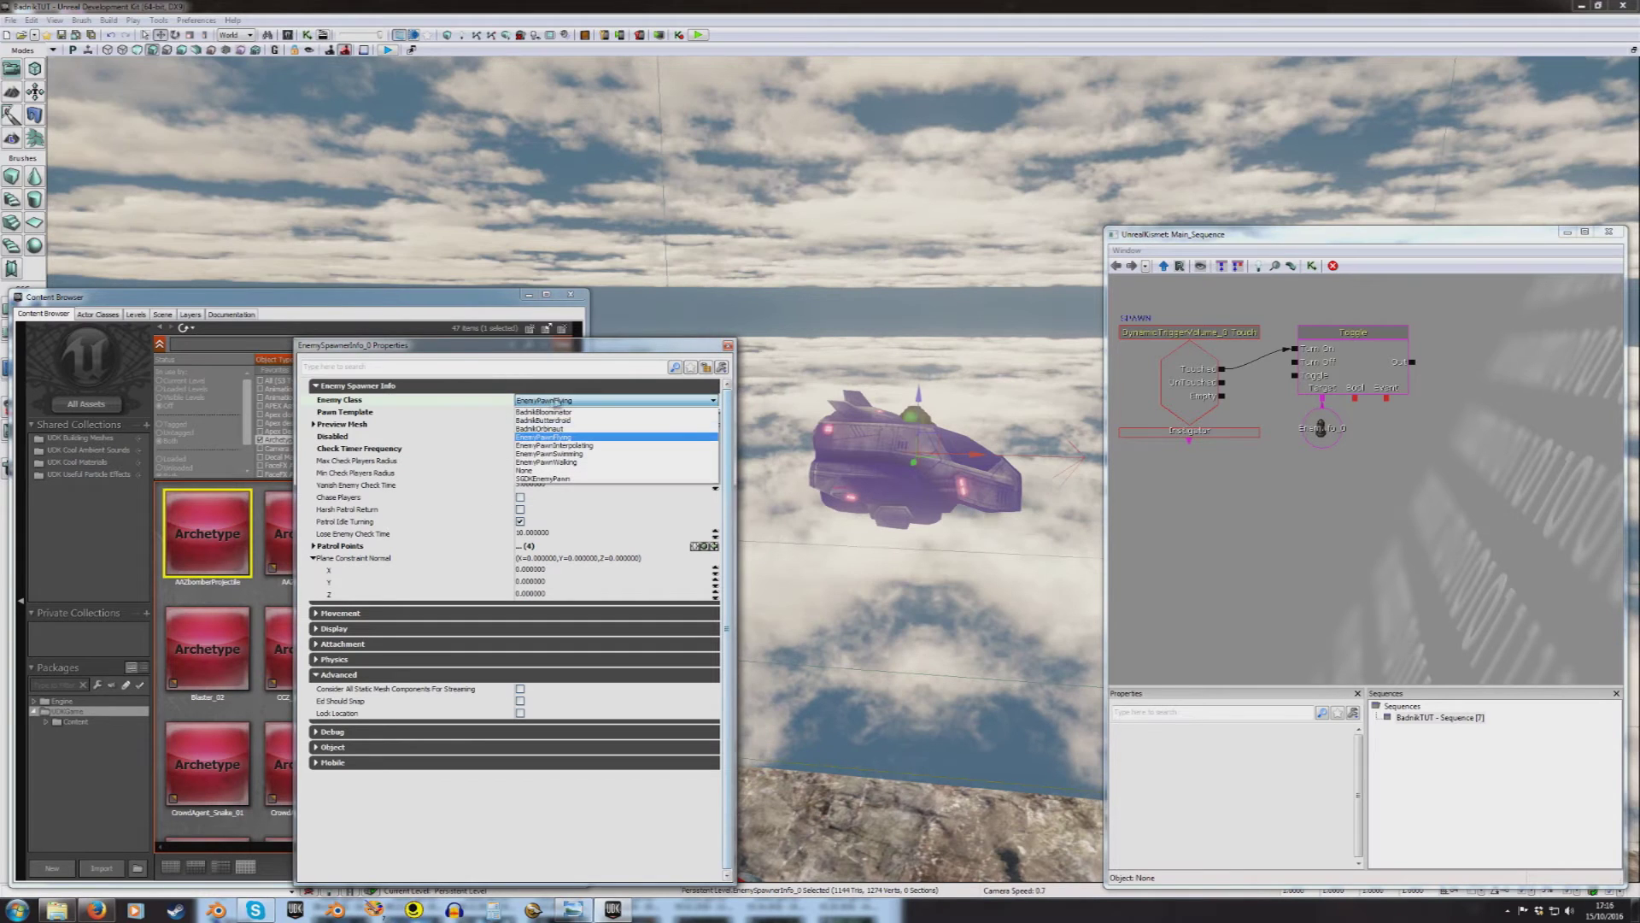
click(588, 446)
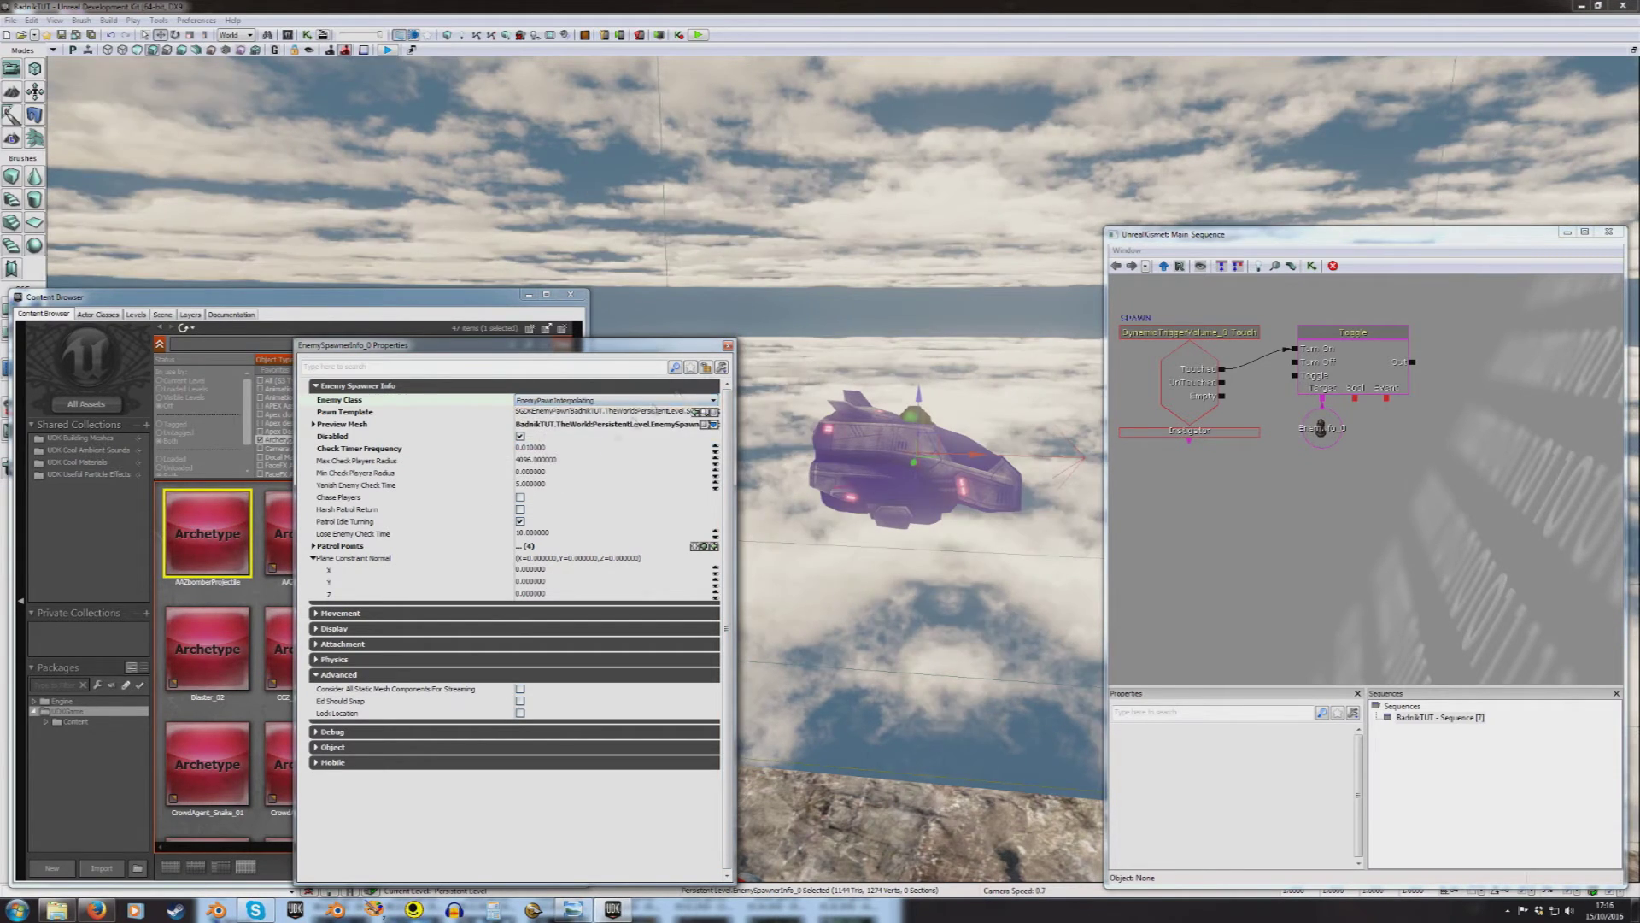
click(727, 346)
Step: Delete the Attach to Actor node and its attachment variable from the Enemy Spawn event's chain
right_drag(988, 516, 1016, 581)
right_drag(800, 551, 800, 540)
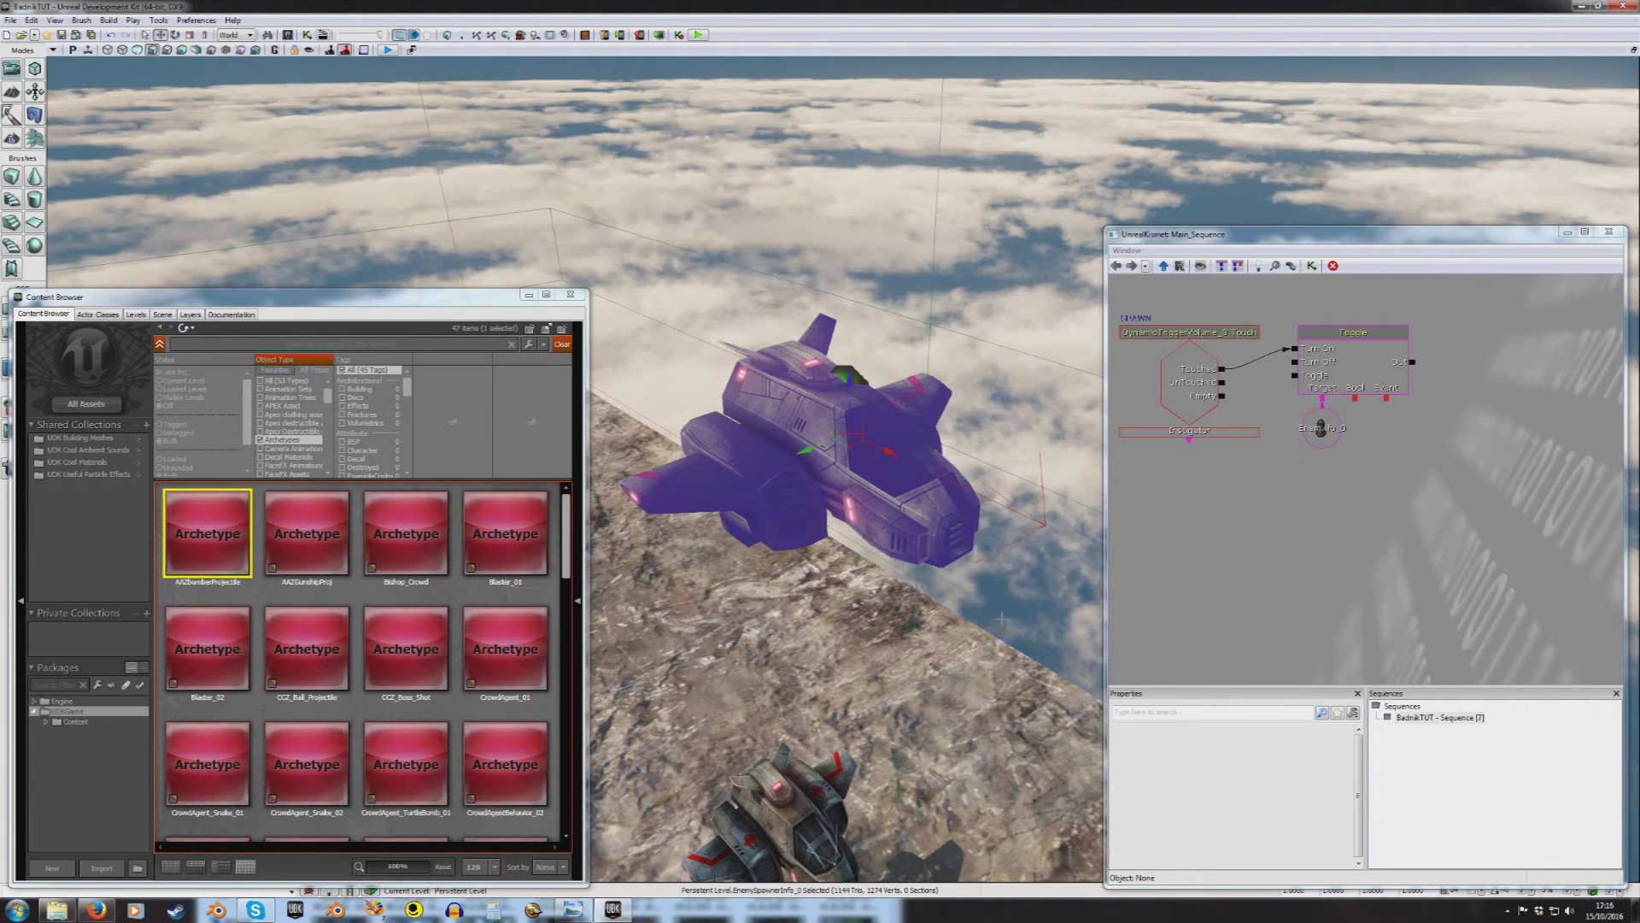
right_click(1262, 525)
click(1338, 549)
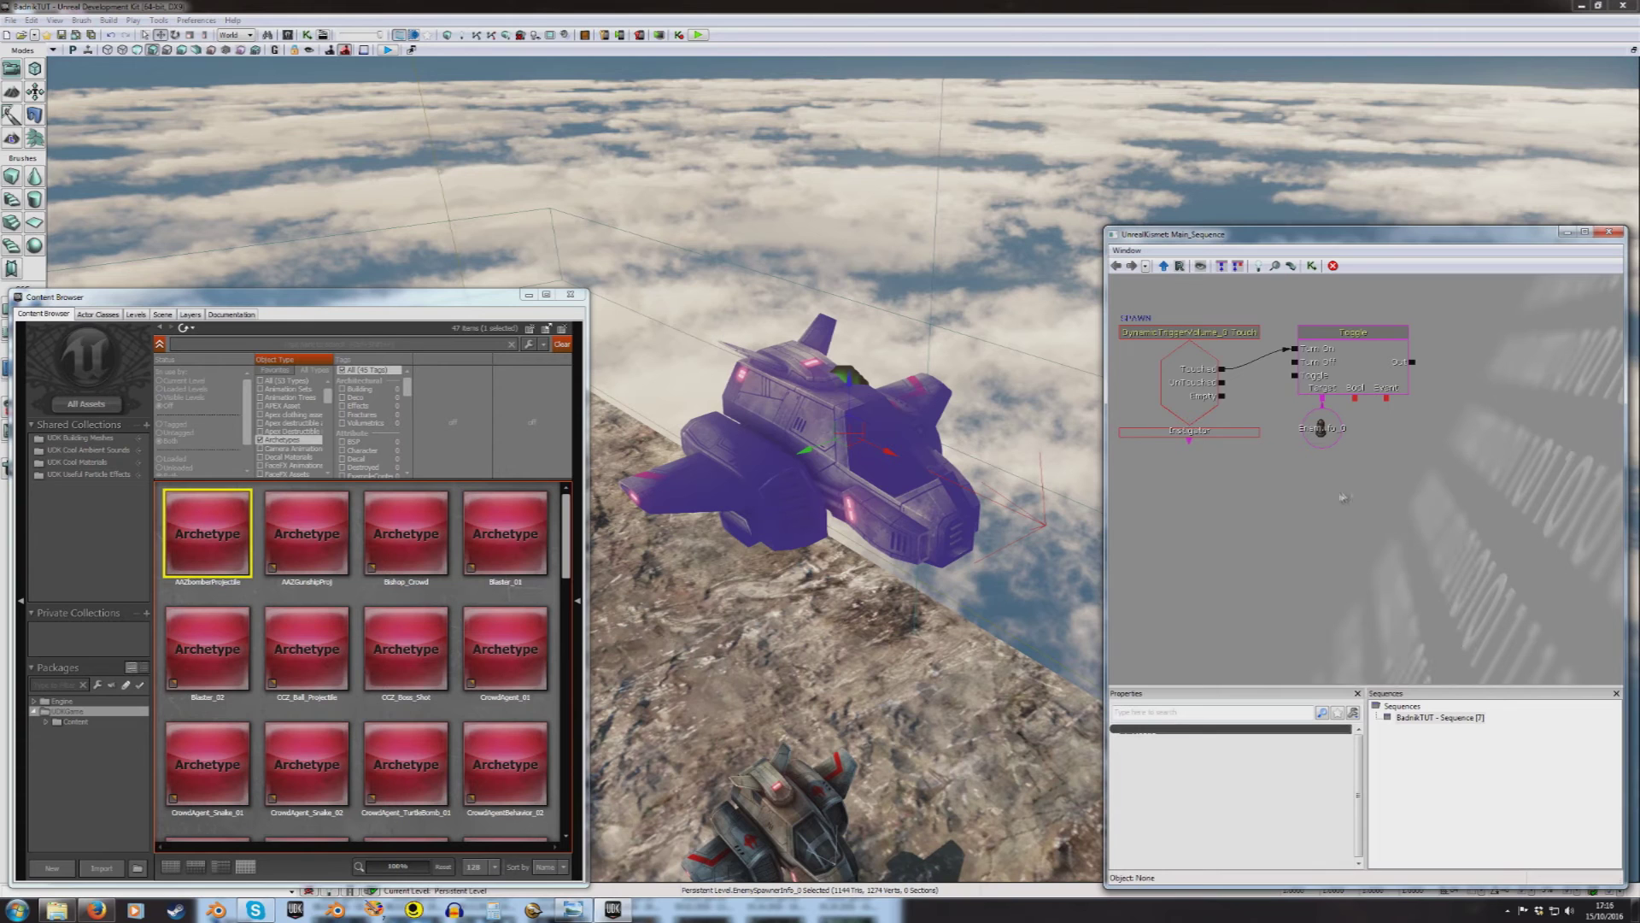
drag(1375, 526, 1482, 287)
drag(1474, 537, 1598, 300)
drag(1469, 598, 1444, 641)
click(1432, 470)
ctrl+click(1433, 513)
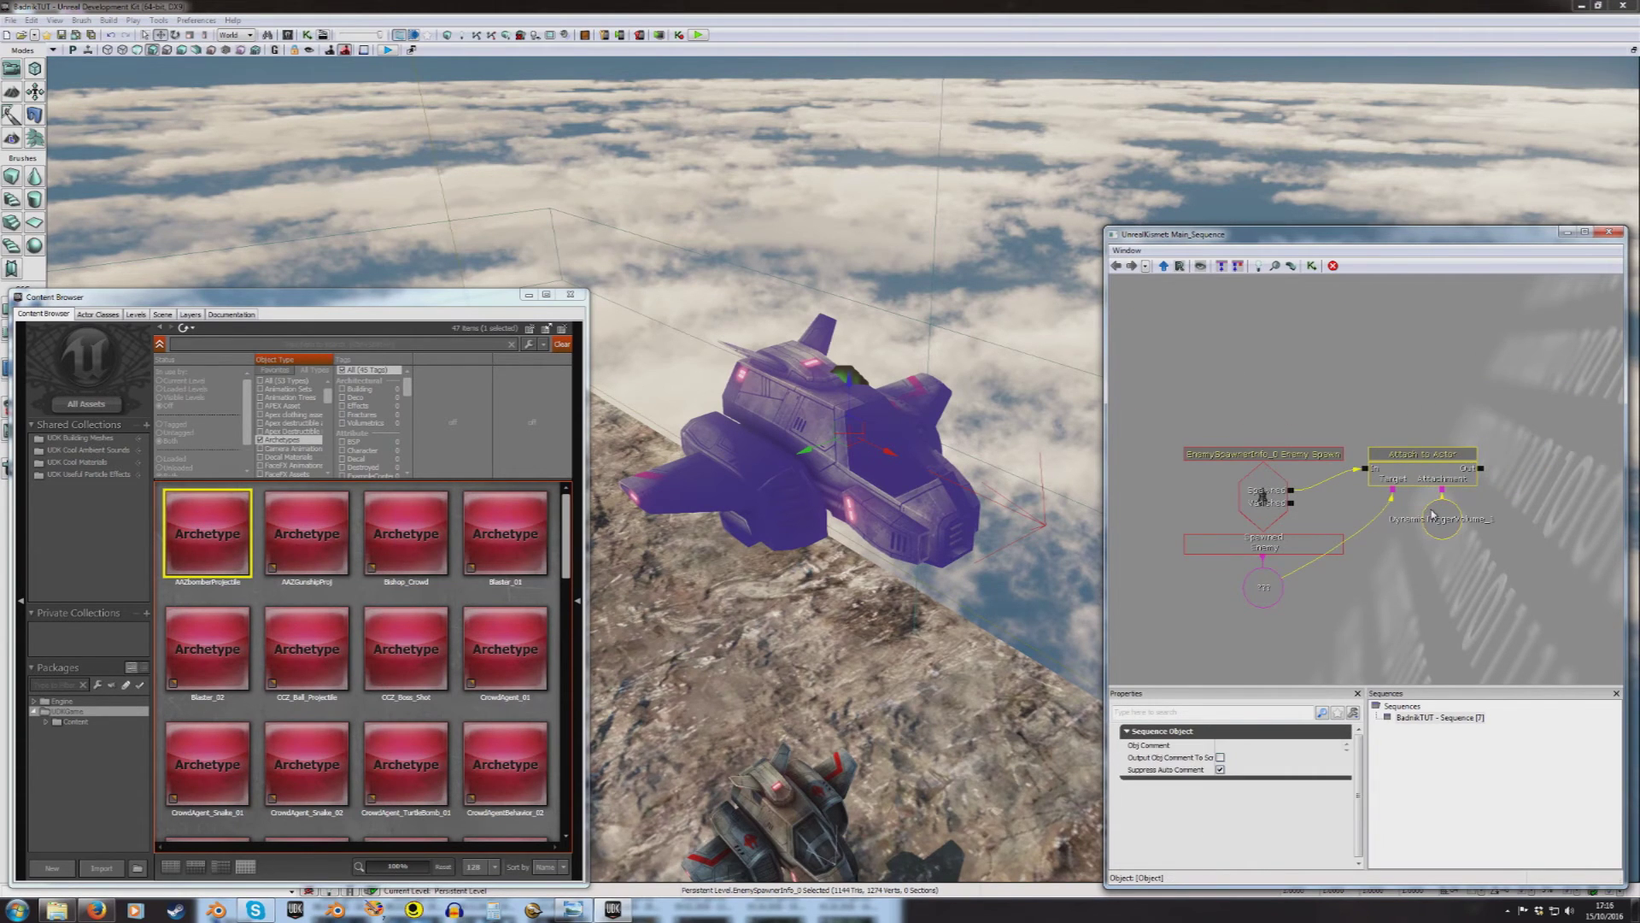
key(Delete)
Step: Add a Matinee beside the Enemy Spawn event and connect the event's Spawned output to its Play input
right_click(1411, 425)
click(1443, 426)
ctrl+drag(1438, 493, 1433, 492)
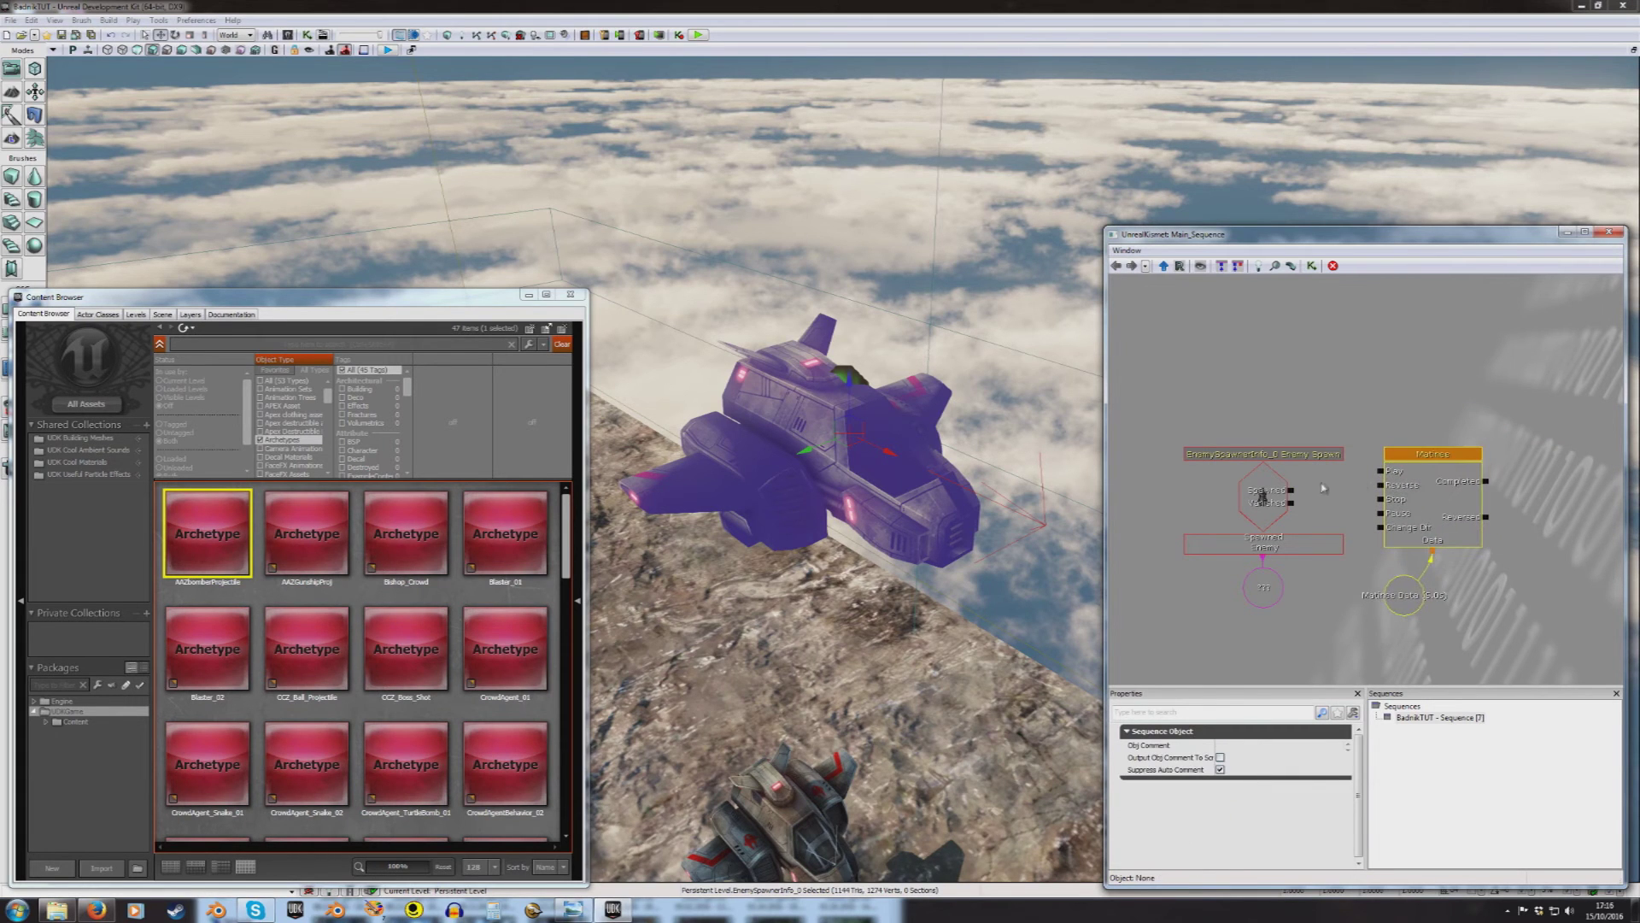
drag(1290, 491, 1374, 476)
click(1405, 455)
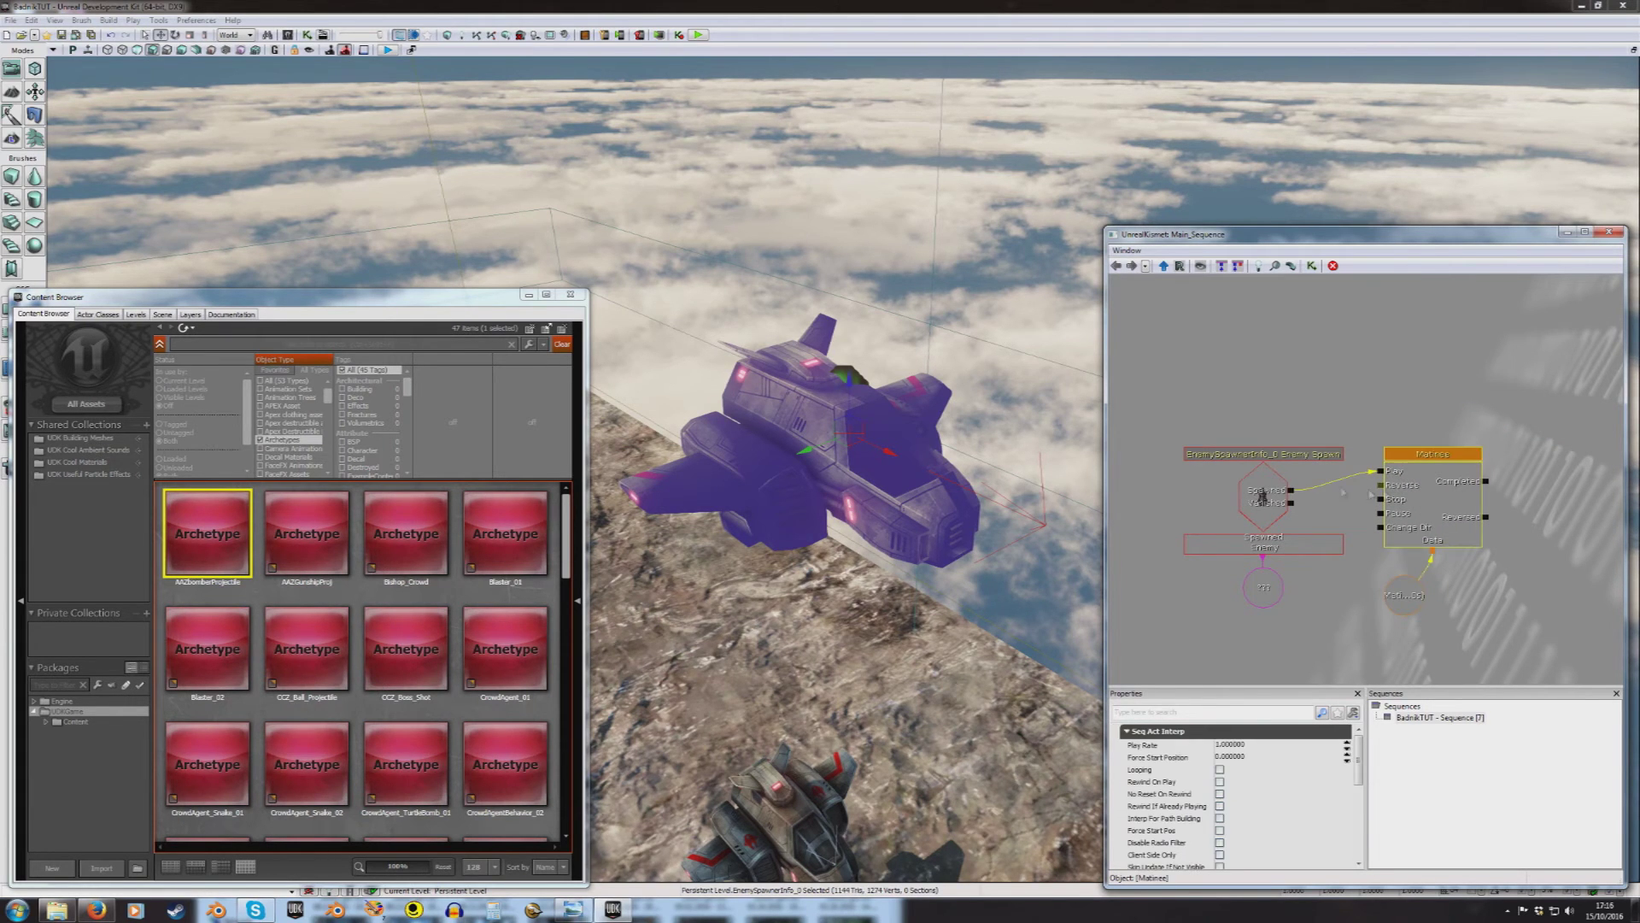
Step: Reopen the airborne BuzzBomber spawner's properties to check its Enemy Spawner Info settings, and close them
right_drag(1014, 509, 1000, 567)
scroll(999, 567, down, 3)
key(Left)
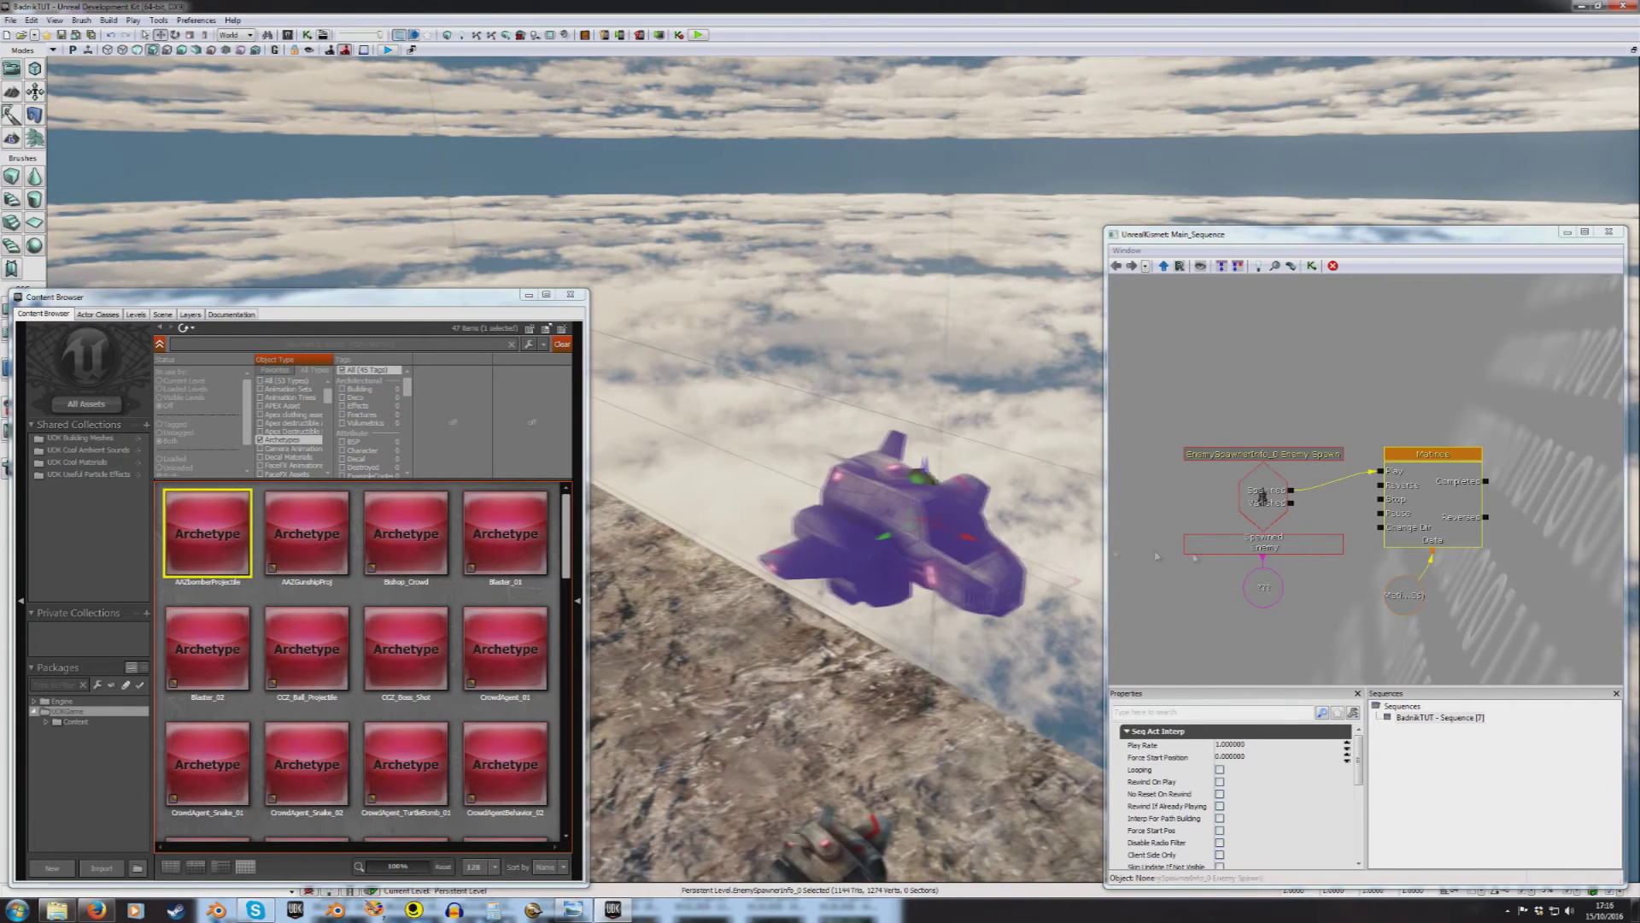
double_click(950, 513)
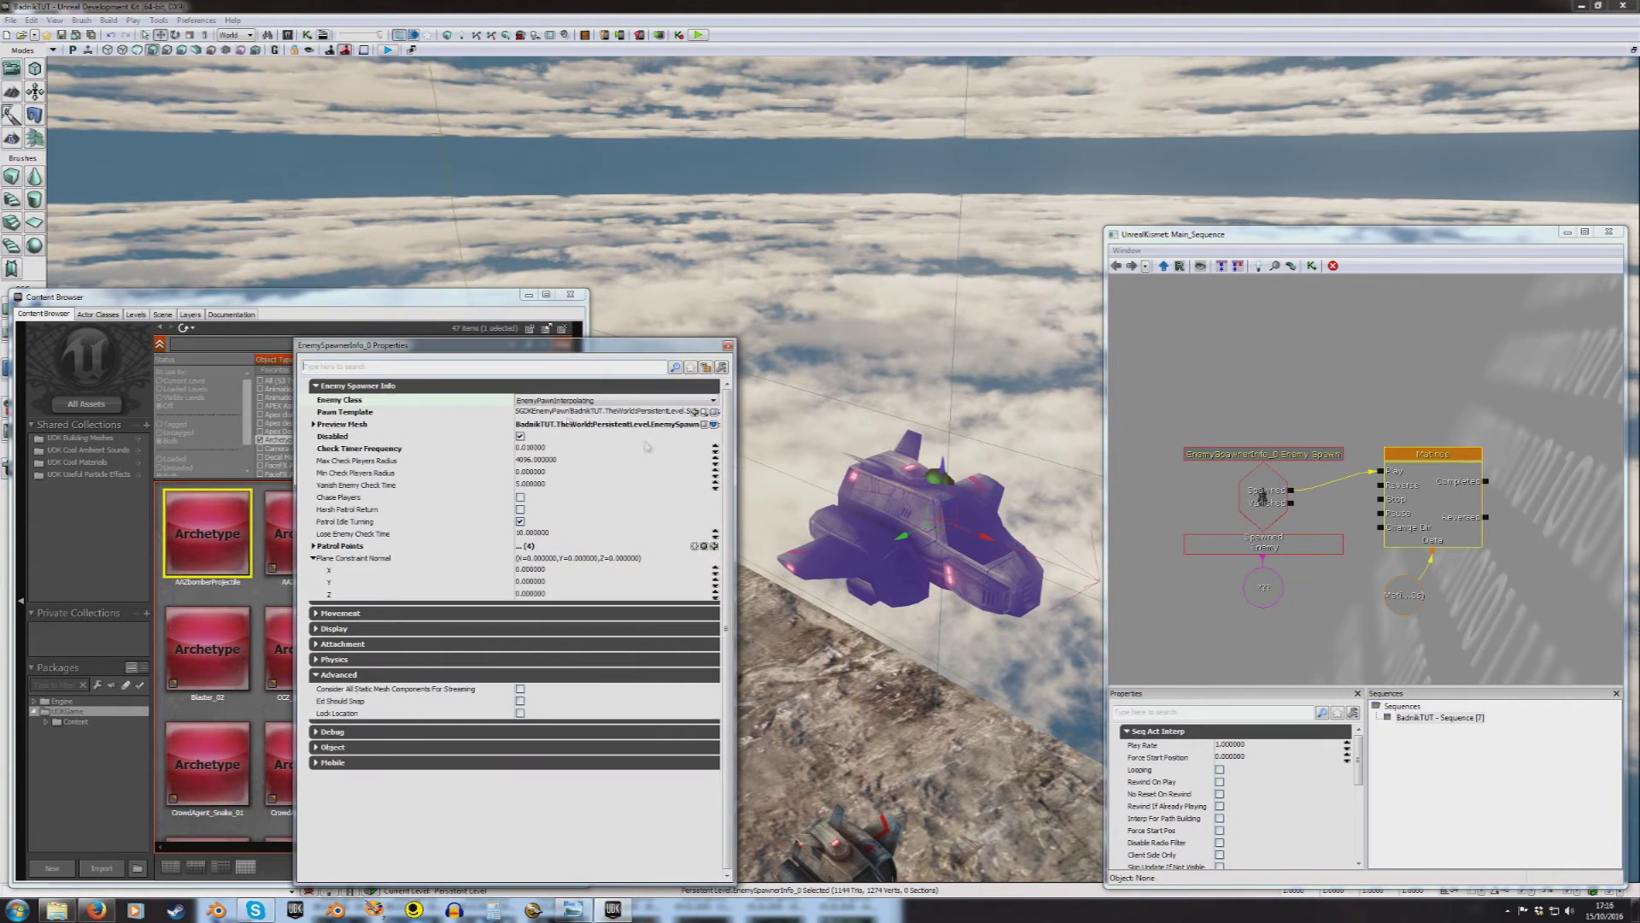
click(727, 347)
Step: Open the new Matinee for editing and add an empty group named BuzzBomber for the selected spawner
double_click(1425, 496)
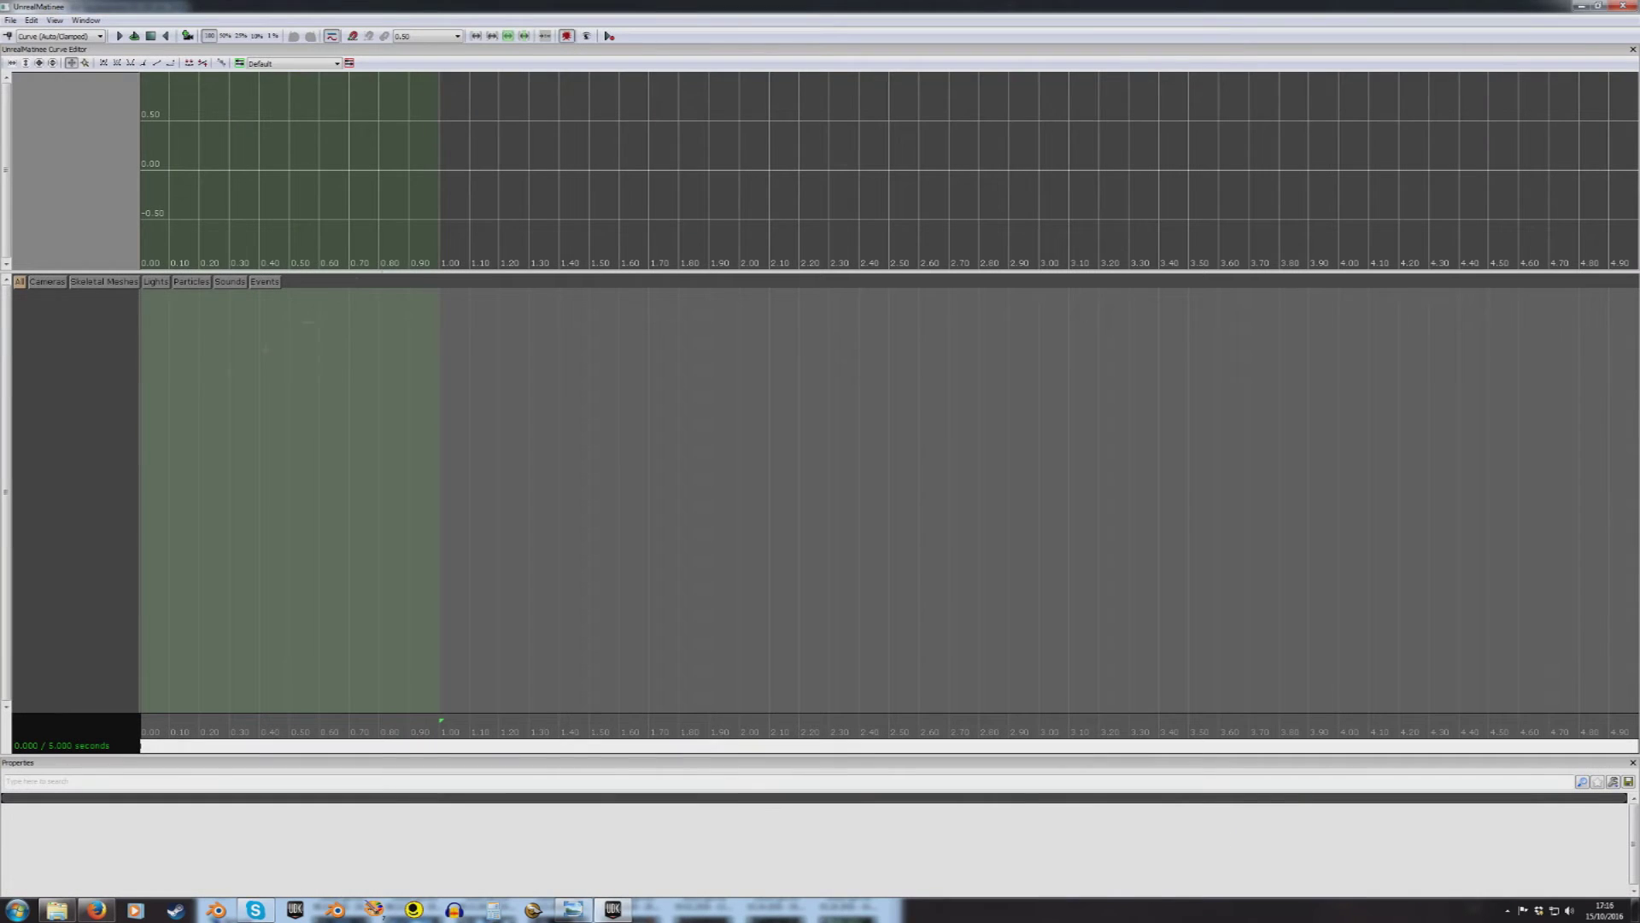
right_click(84, 302)
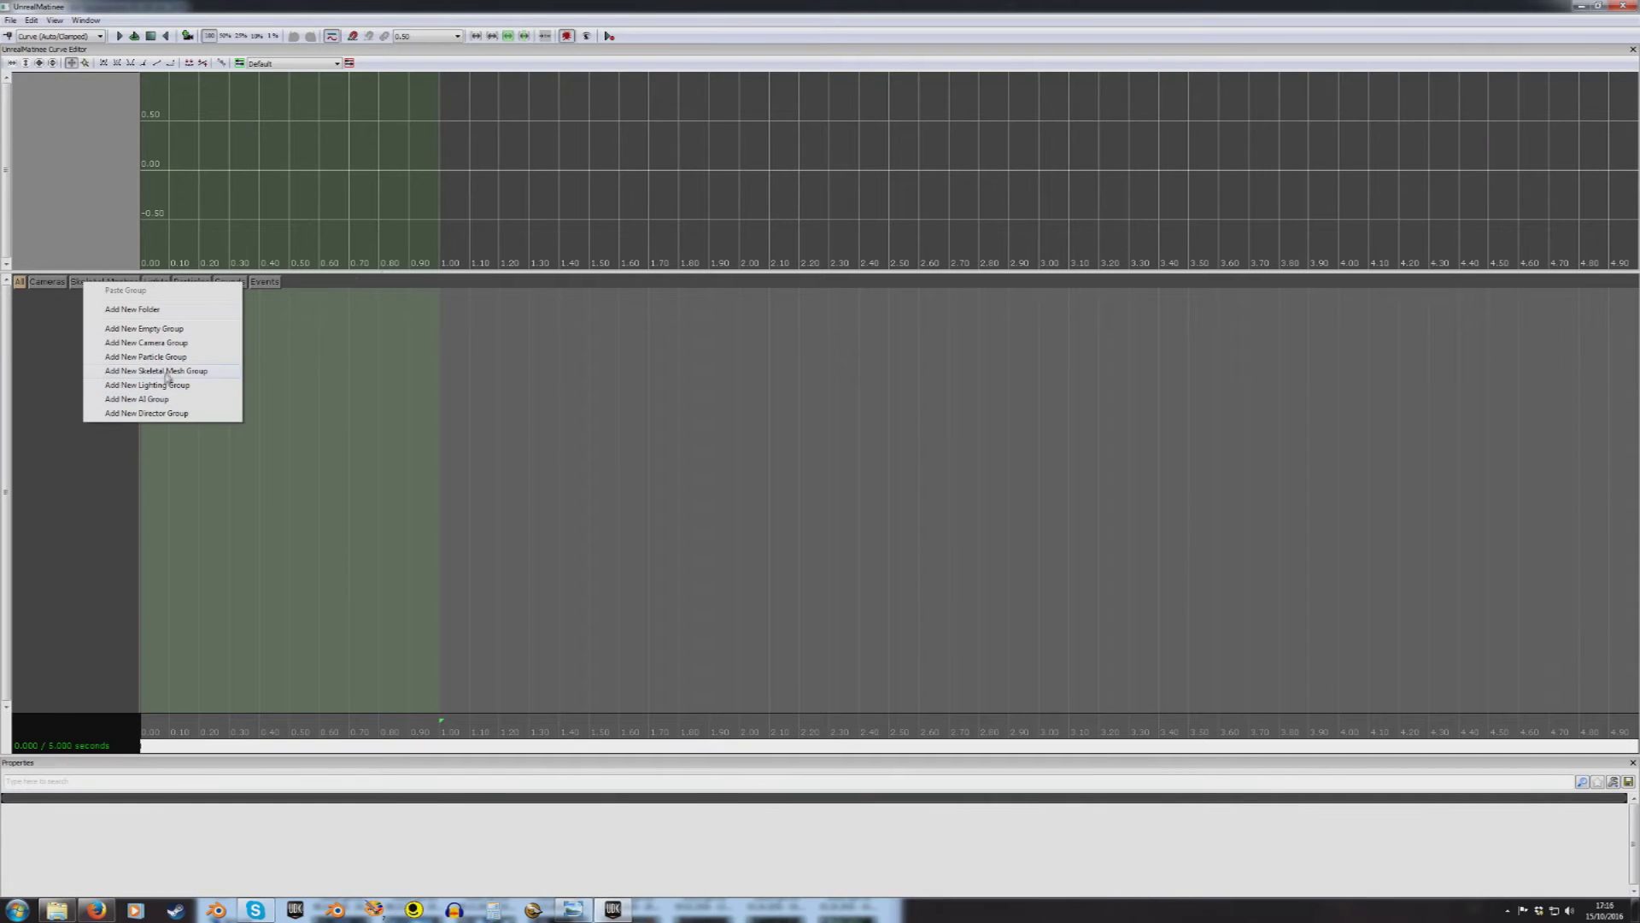
click(170, 344)
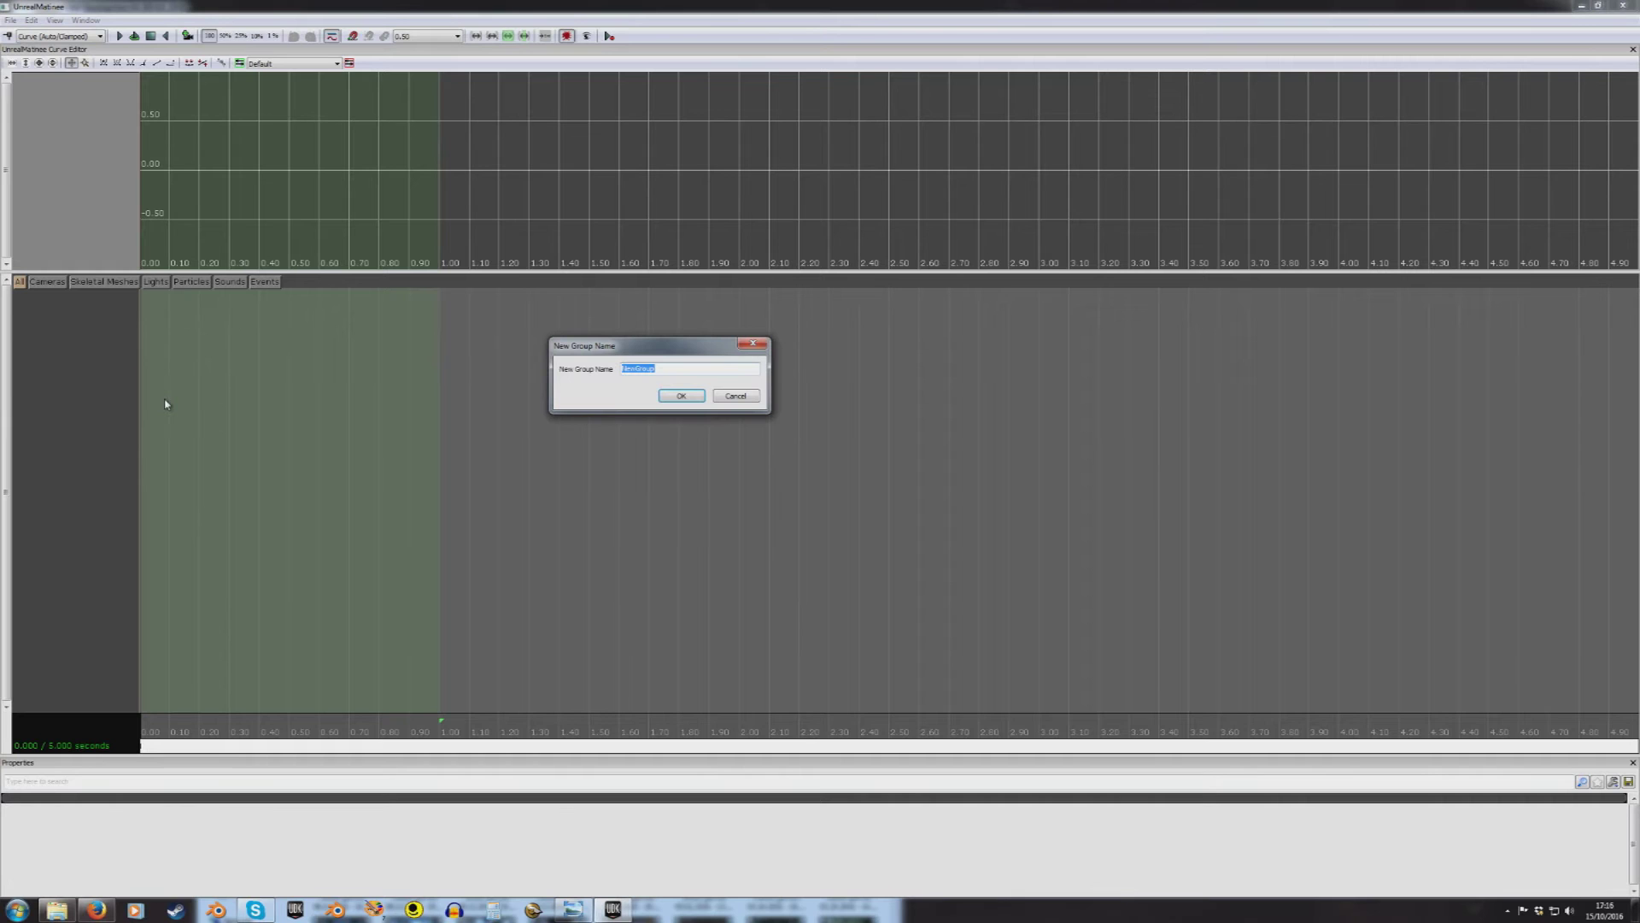
text(BuzzBomber)
key(Return)
Step: Add a Movement track to the BuzzBomber group and restore the Matinee window to a smaller size over the level
right_click(76, 295)
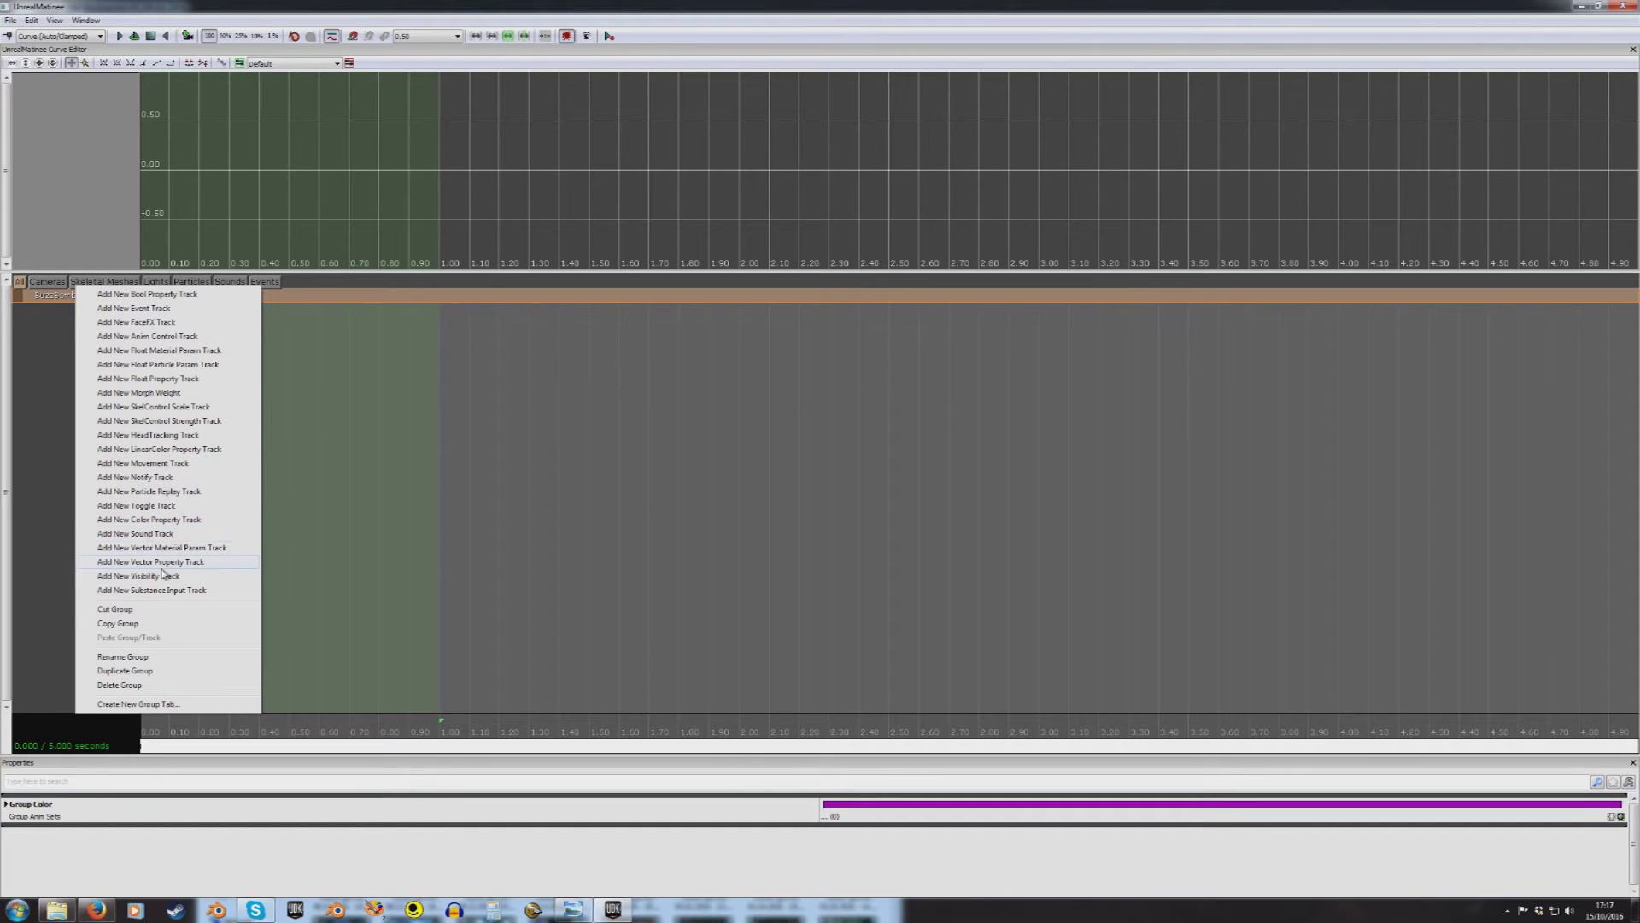
click(159, 463)
double_click(572, 6)
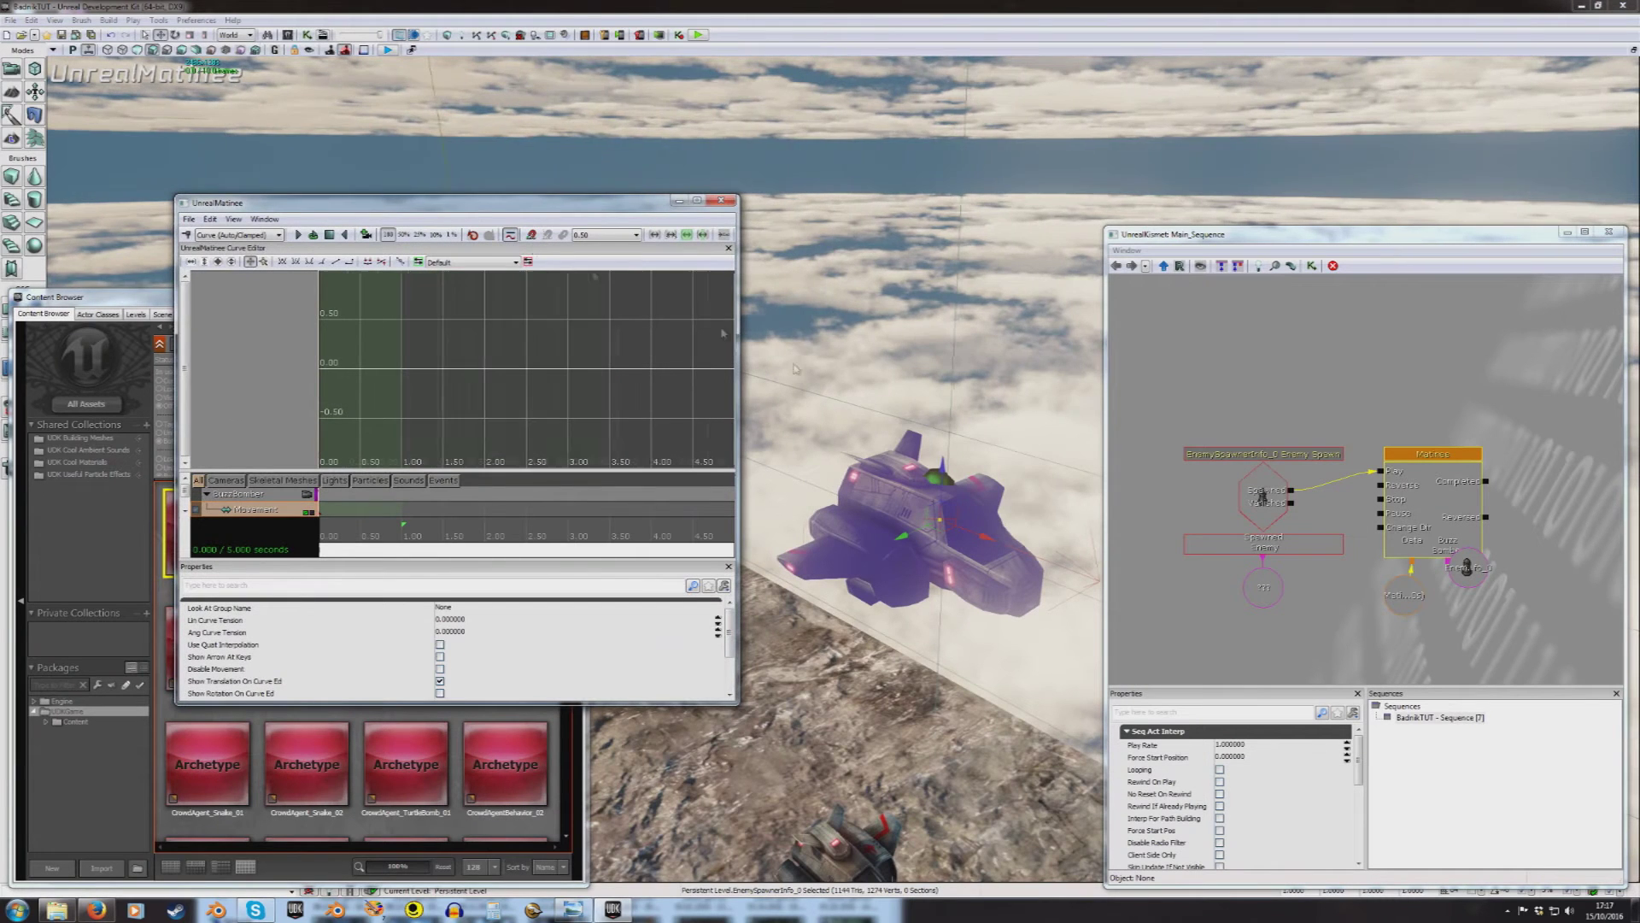
Step: Reposition and enlarge the Matinee window so its full timeline and the BuzzBomber spawner are both in view
double_click(510, 208)
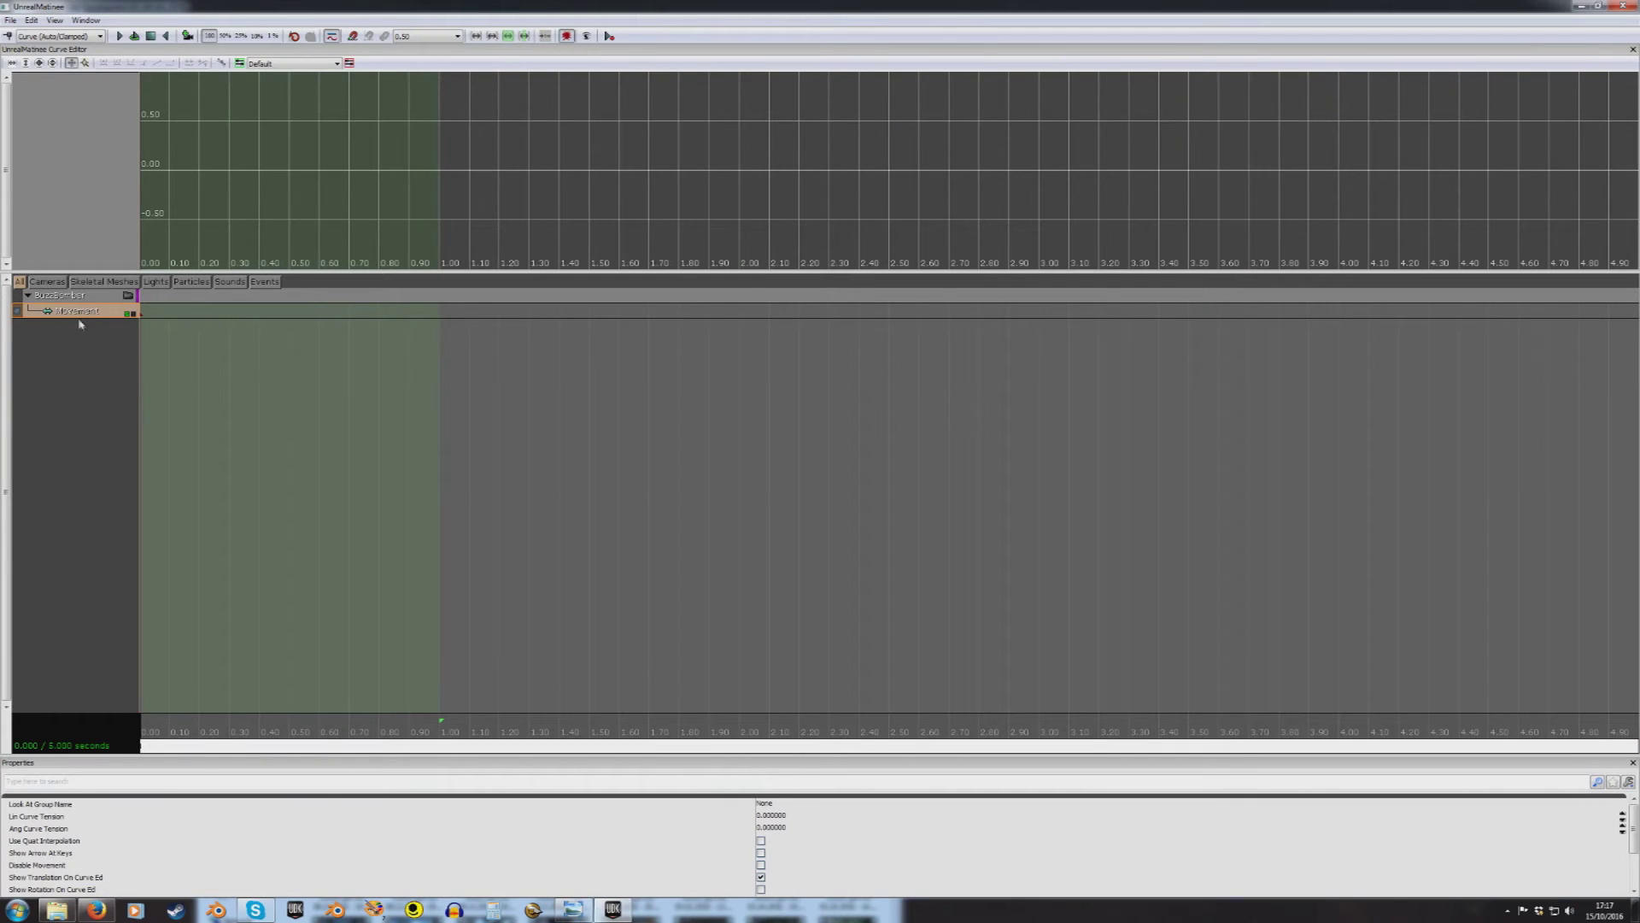
drag(501, 7, 259, 193)
mouse_move(624, 310)
right_down()
mouse_move(649, 310)
mouse_move(625, 323)
right_up()
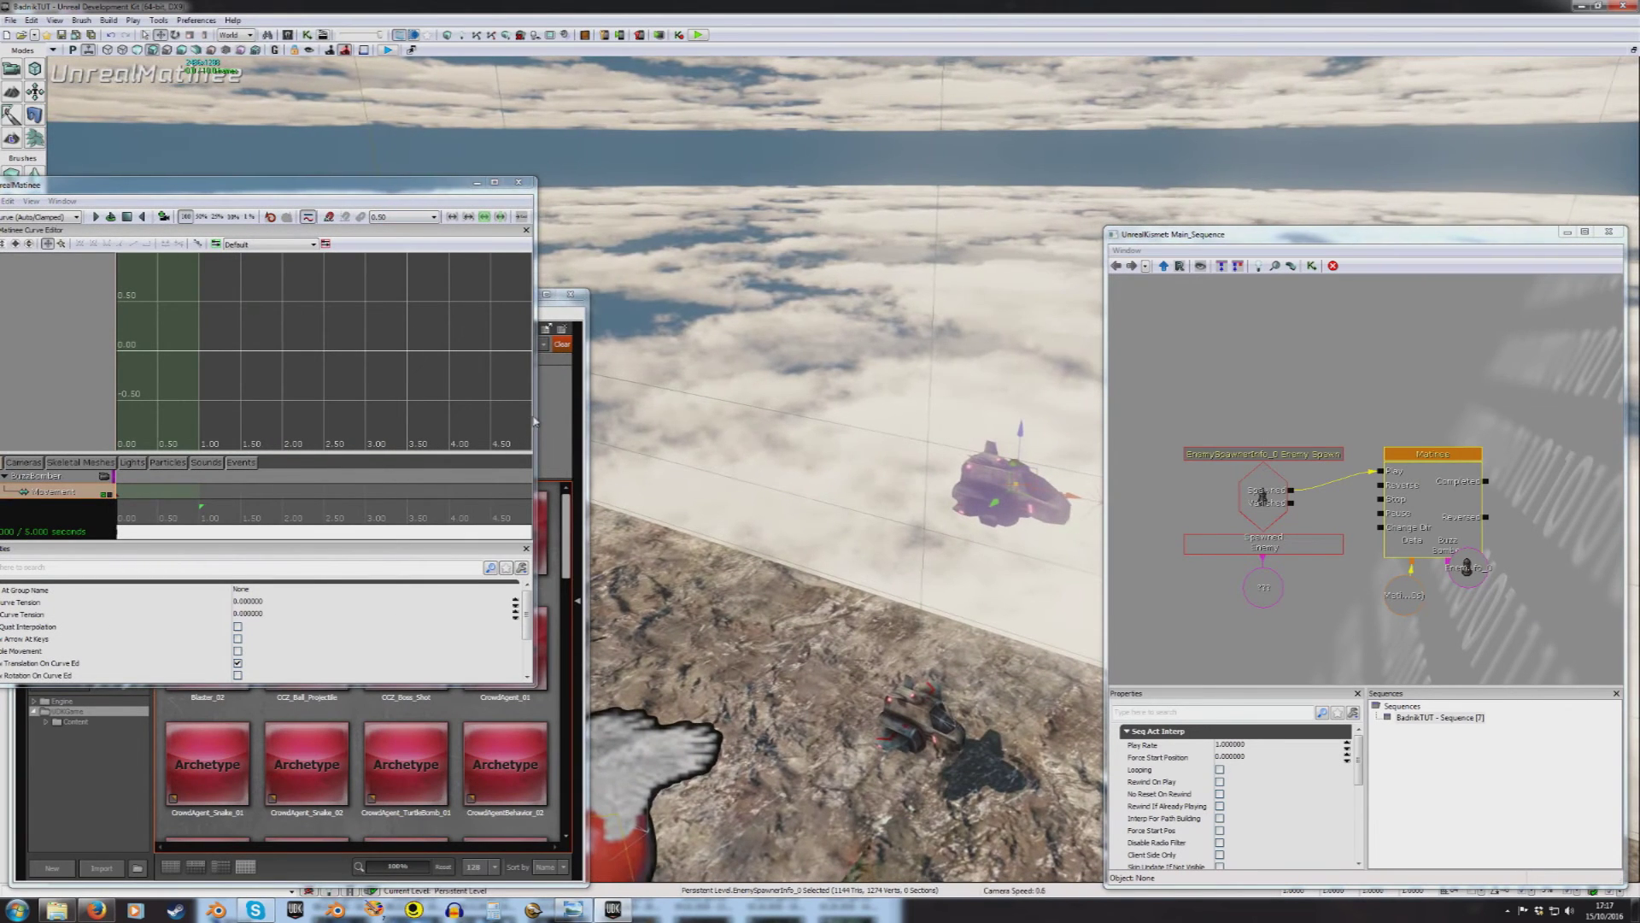
drag(534, 421, 757, 422)
drag(524, 684, 523, 846)
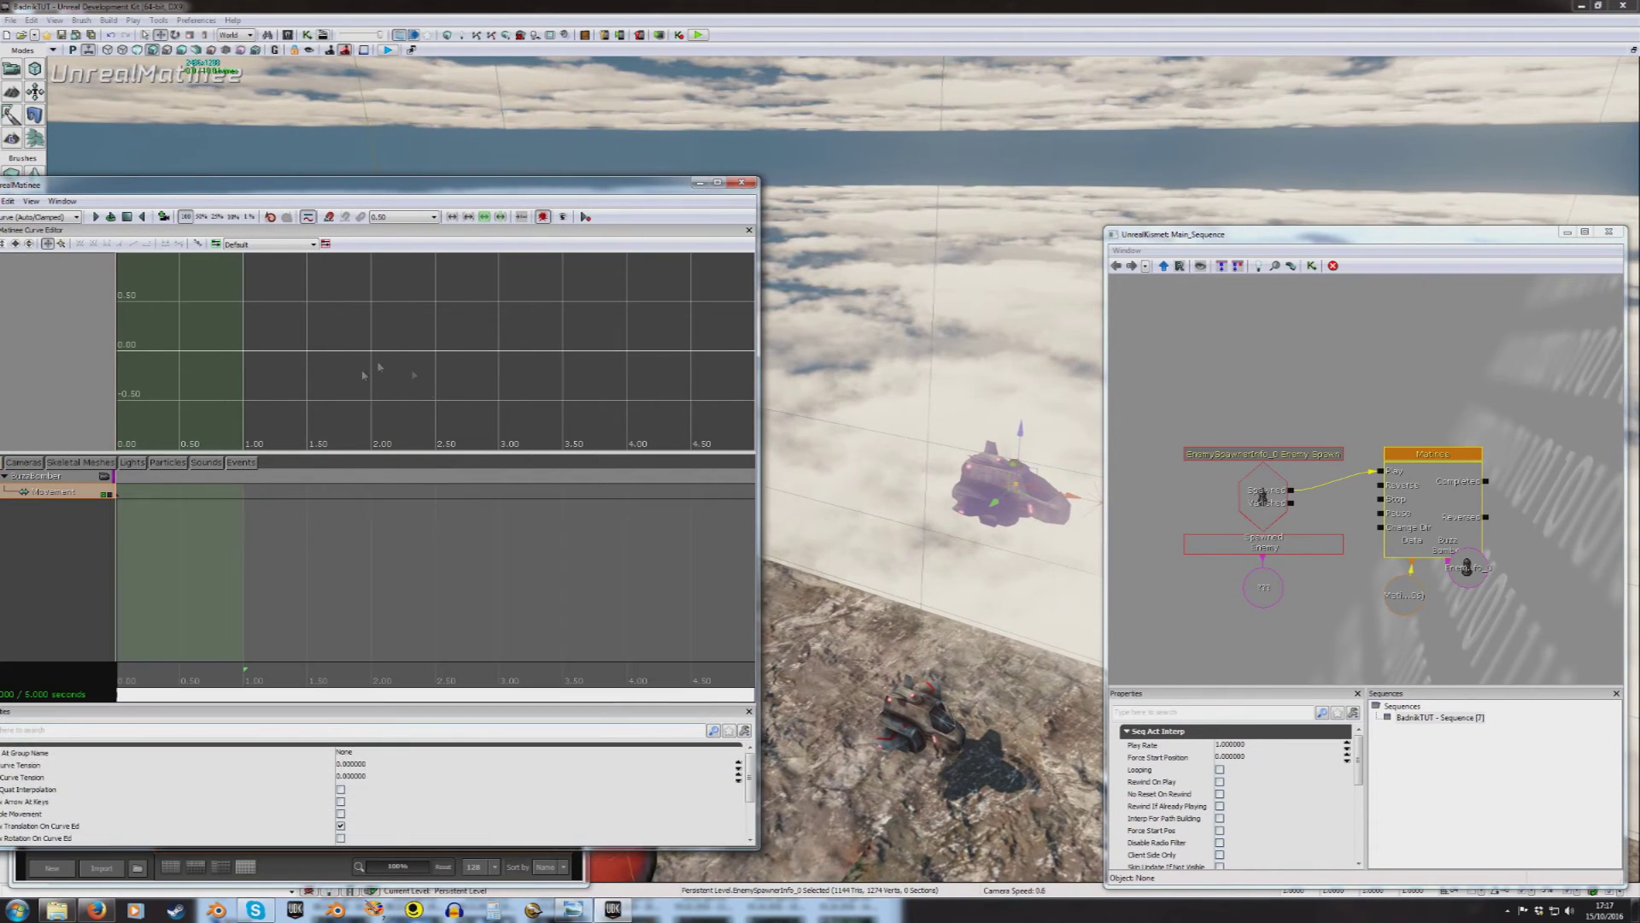
Step: Set the Matinee time to about 4.08 s and add a Movement key there for the BuzzBomber group
drag(433, 682, 639, 691)
drag(469, 578, 314, 529)
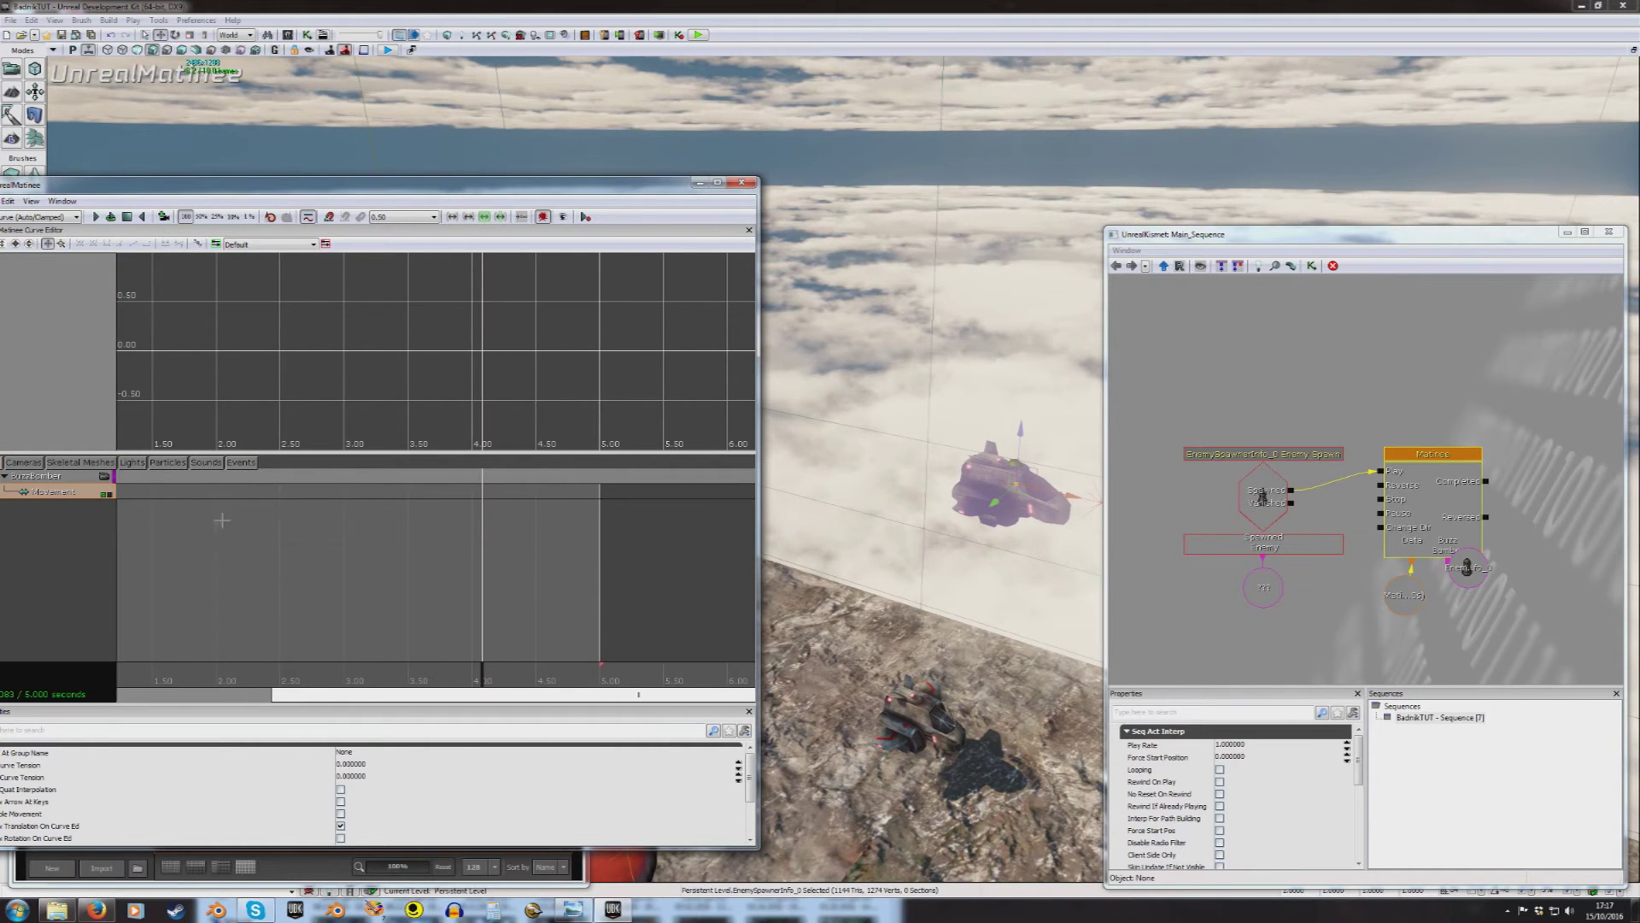
scroll(210, 518, down, 3)
drag(111, 192, 236, 194)
right_drag(1015, 632, 1064, 662)
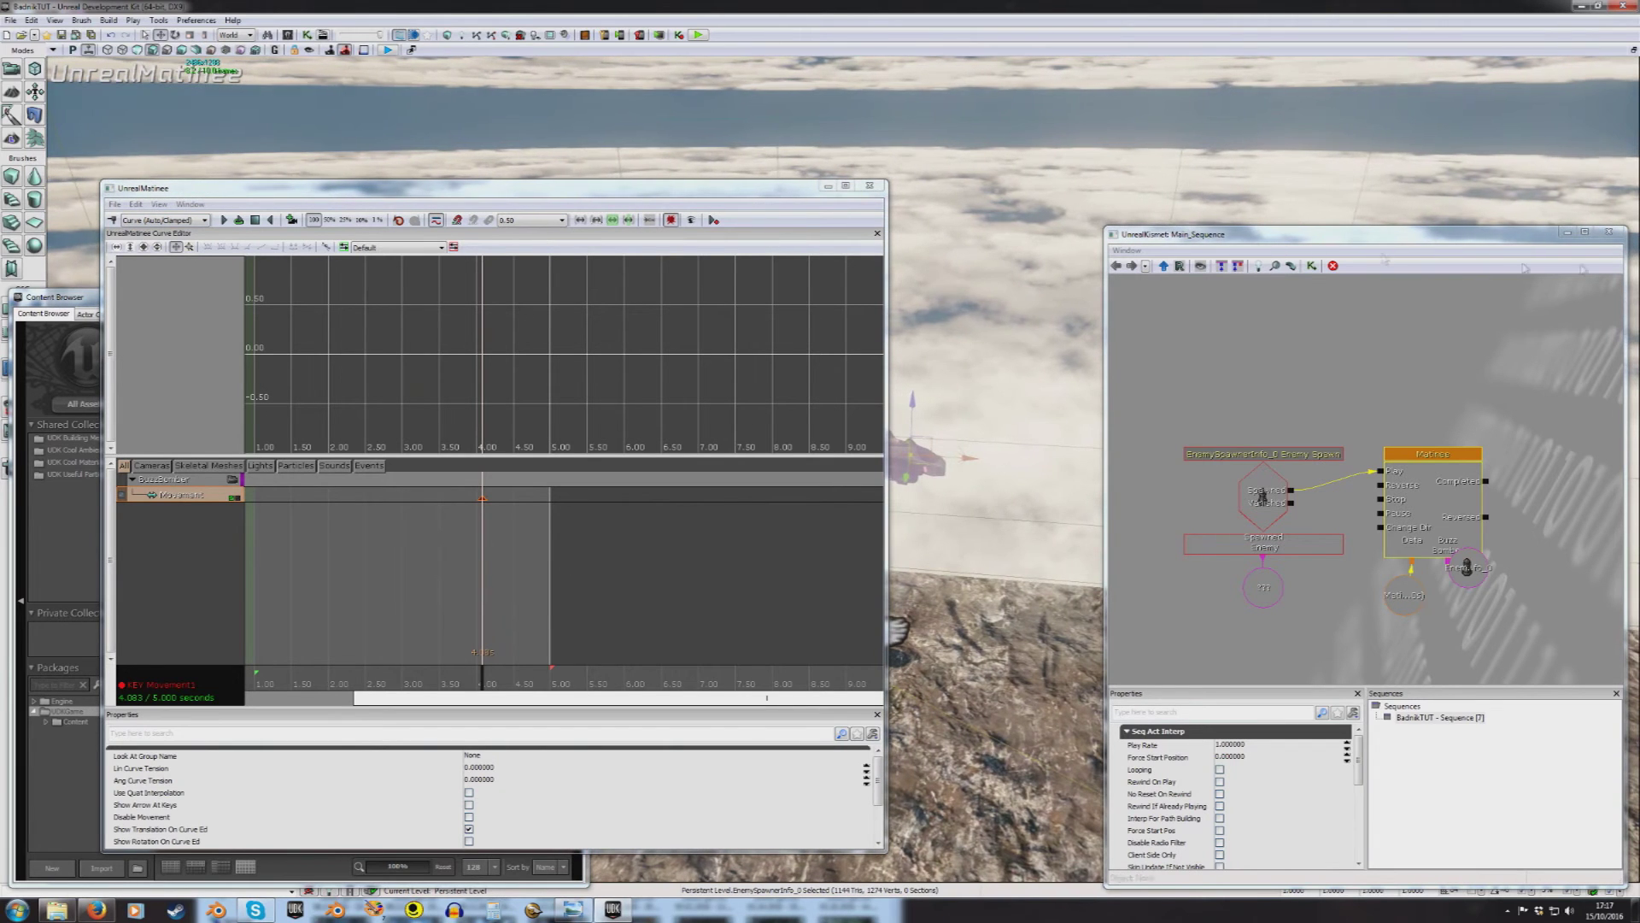
Step: Clear the Kismet window from the viewport and slide the BuzzBomber spawner forward along its red axis for the 4-second key
click(1572, 232)
drag(807, 189, 556, 211)
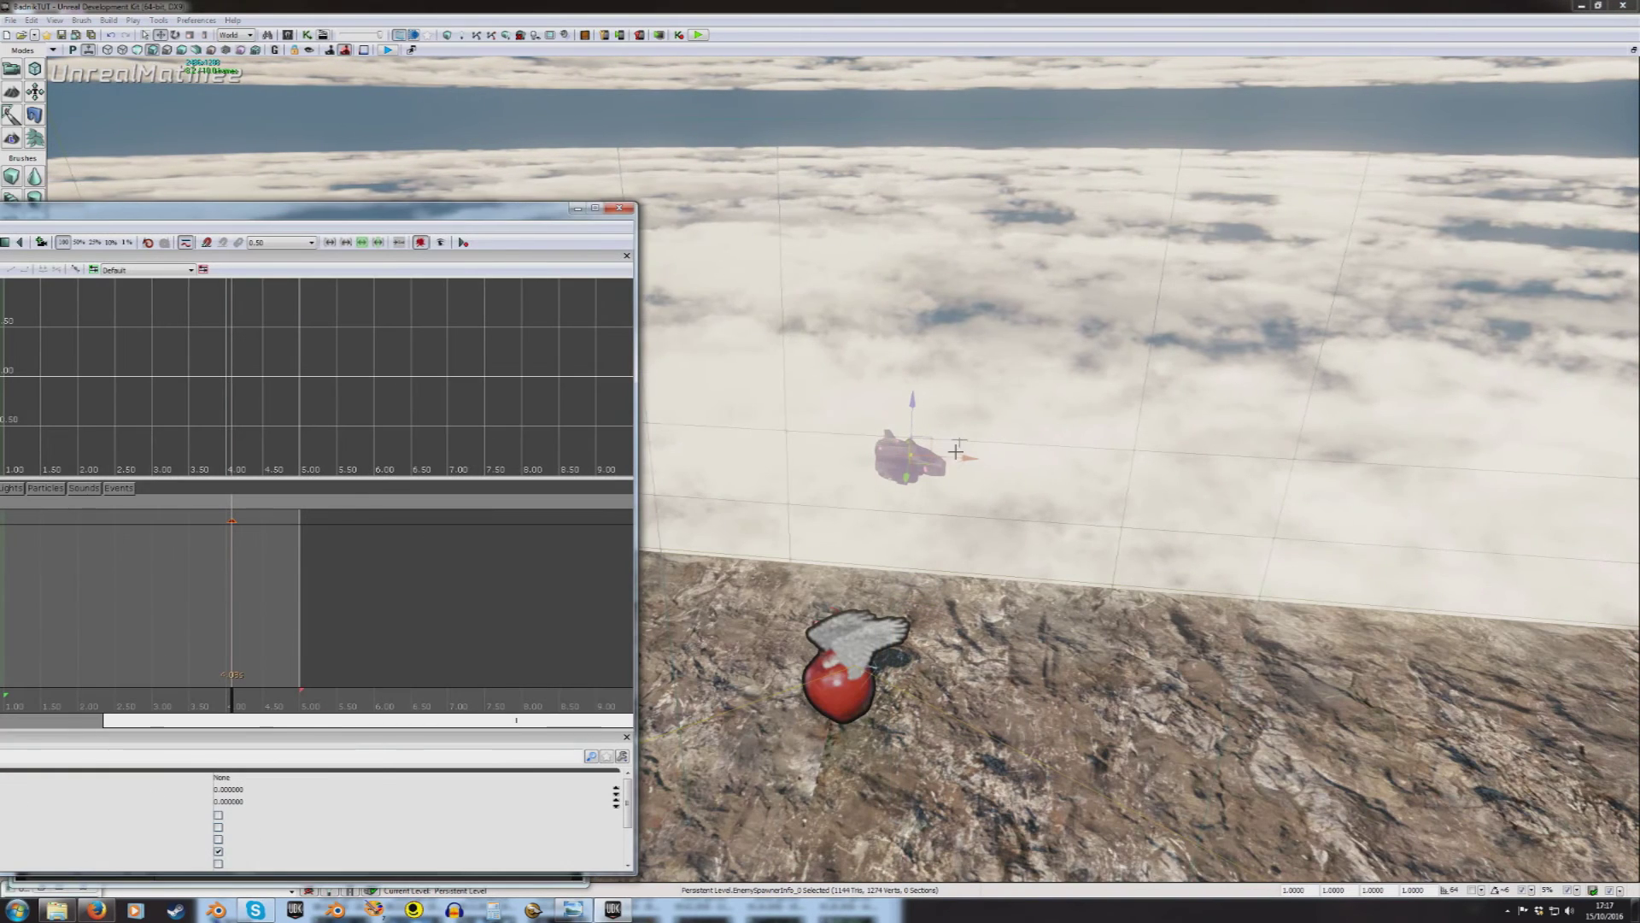
drag(970, 457, 1360, 484)
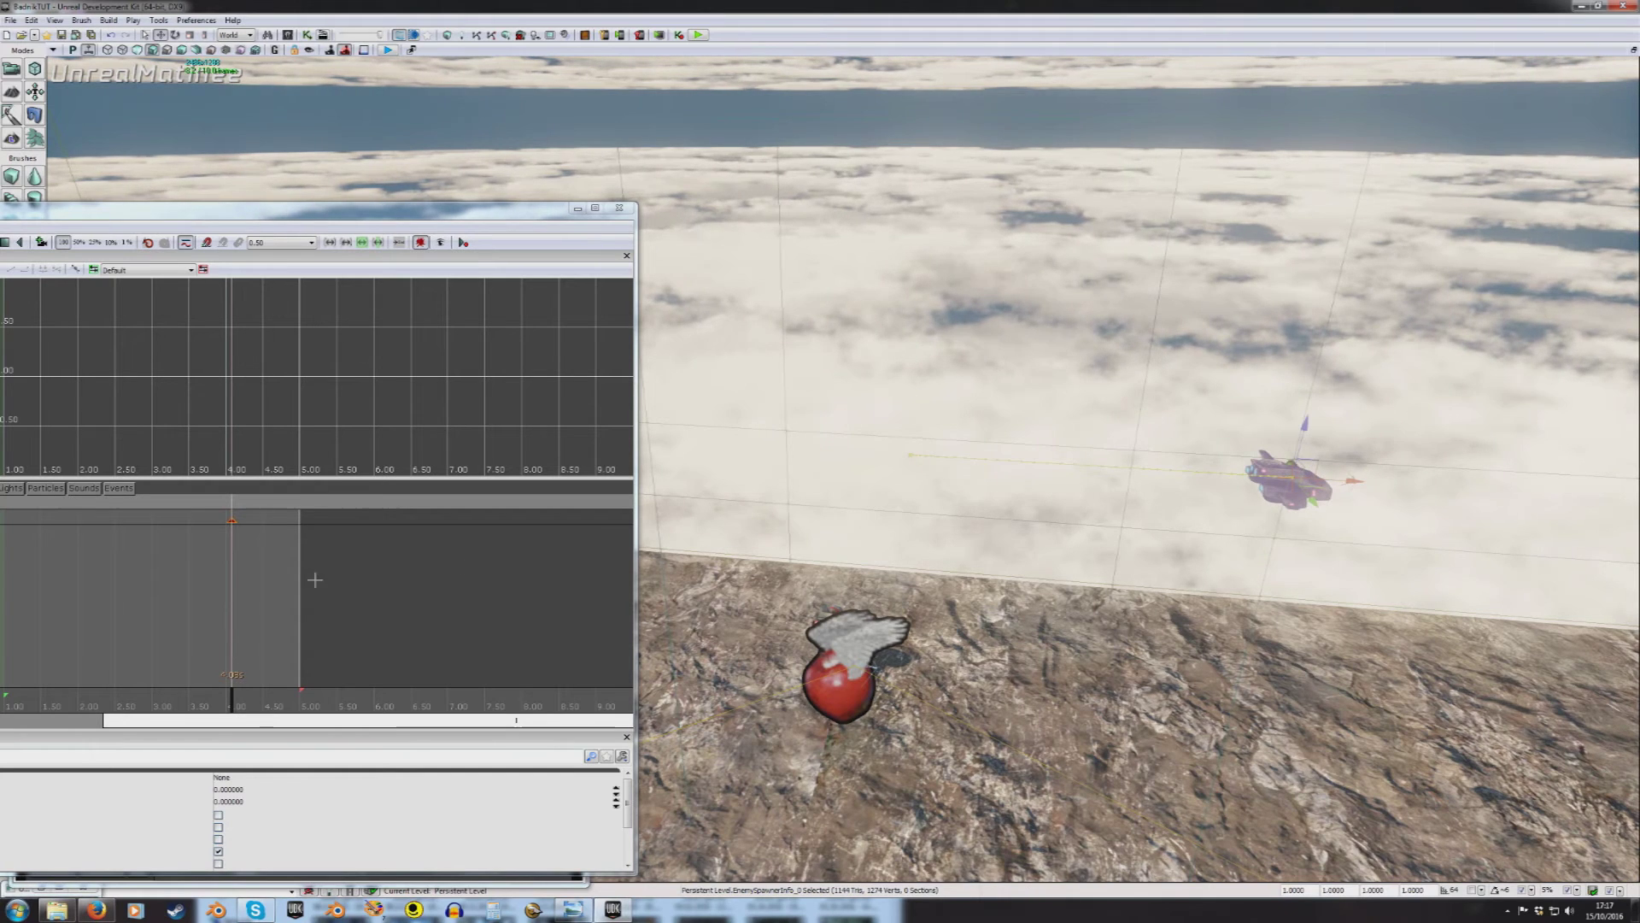
Step: Add another Movement key at about 4.94 s and raise the BuzzBomber spawner along its vertical axis
drag(231, 696, 298, 701)
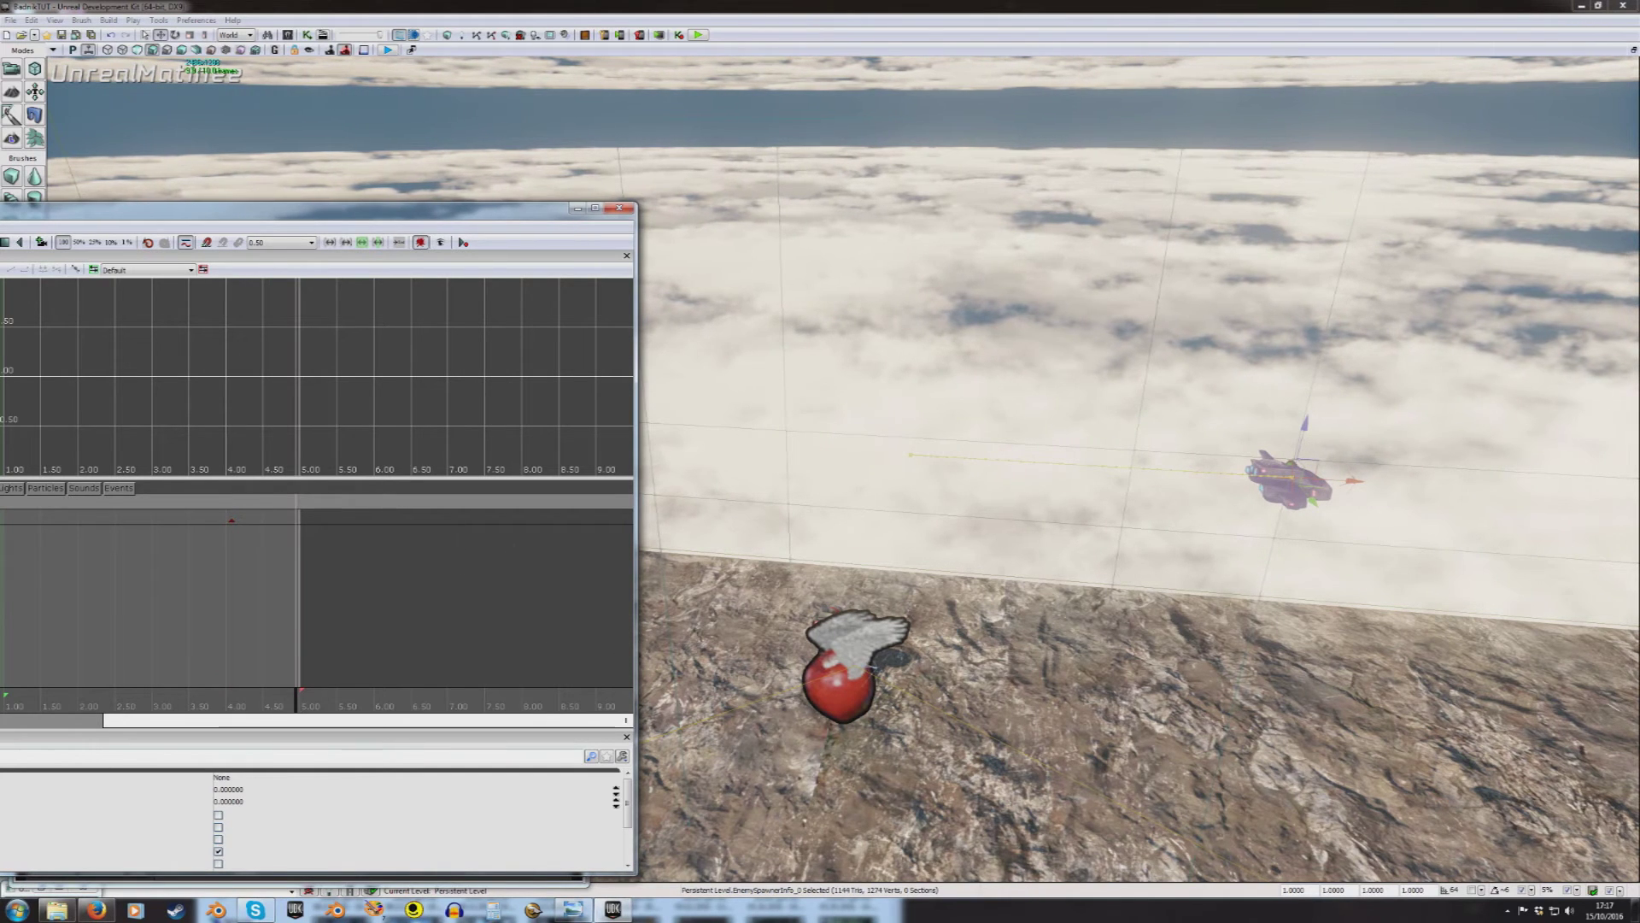
drag(142, 205, 497, 231)
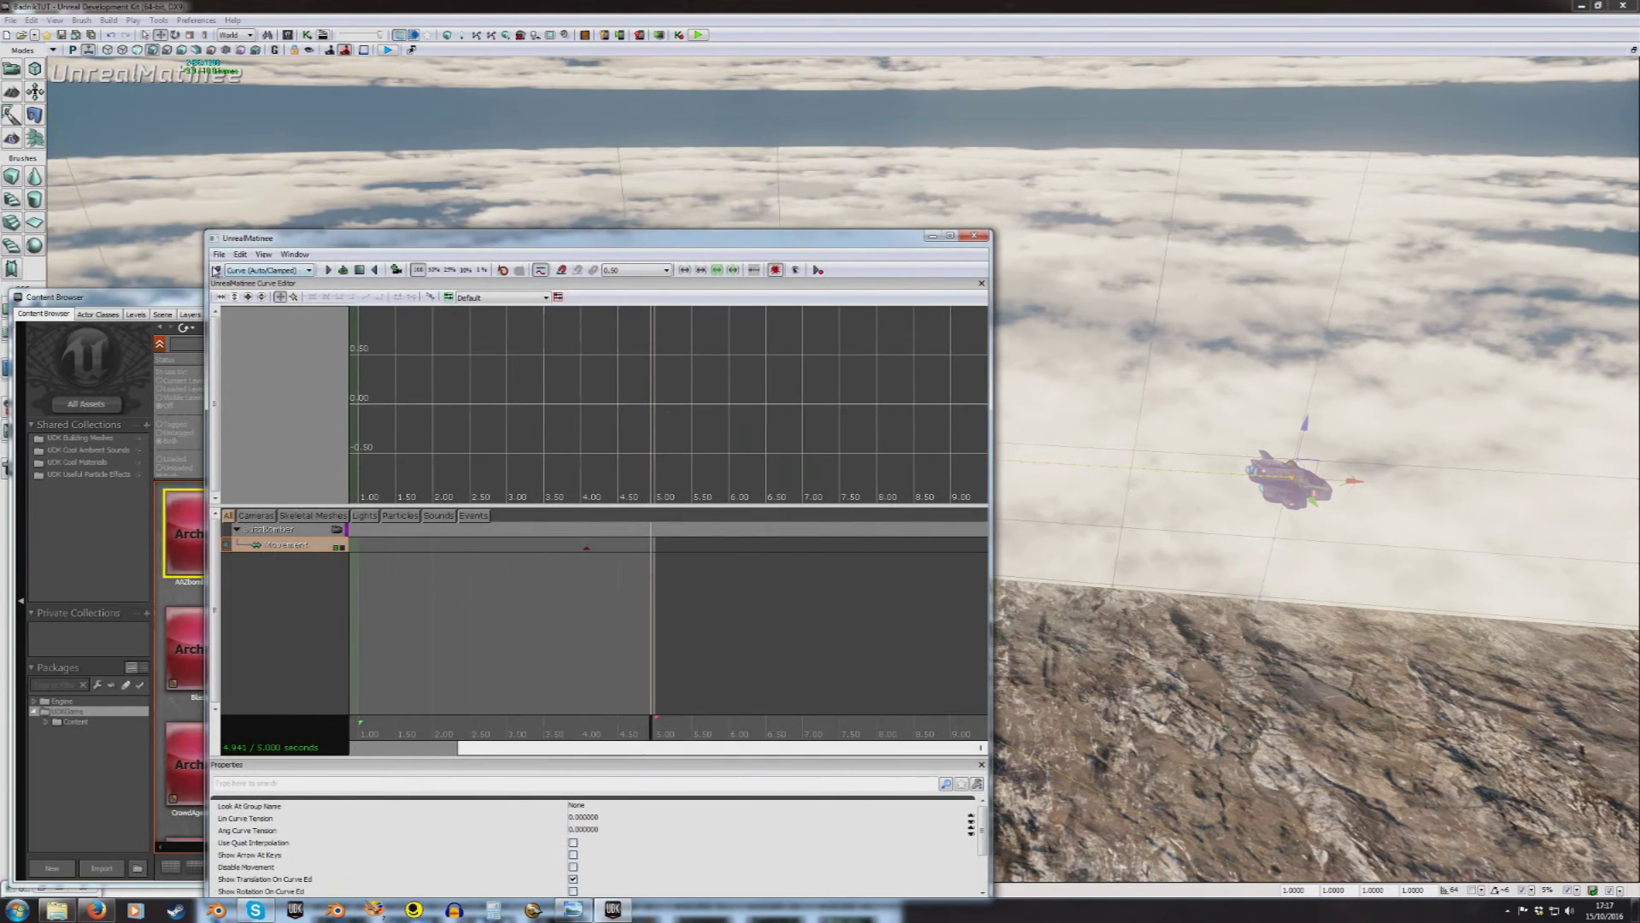
drag(1304, 423, 1334, 305)
drag(757, 240, 635, 242)
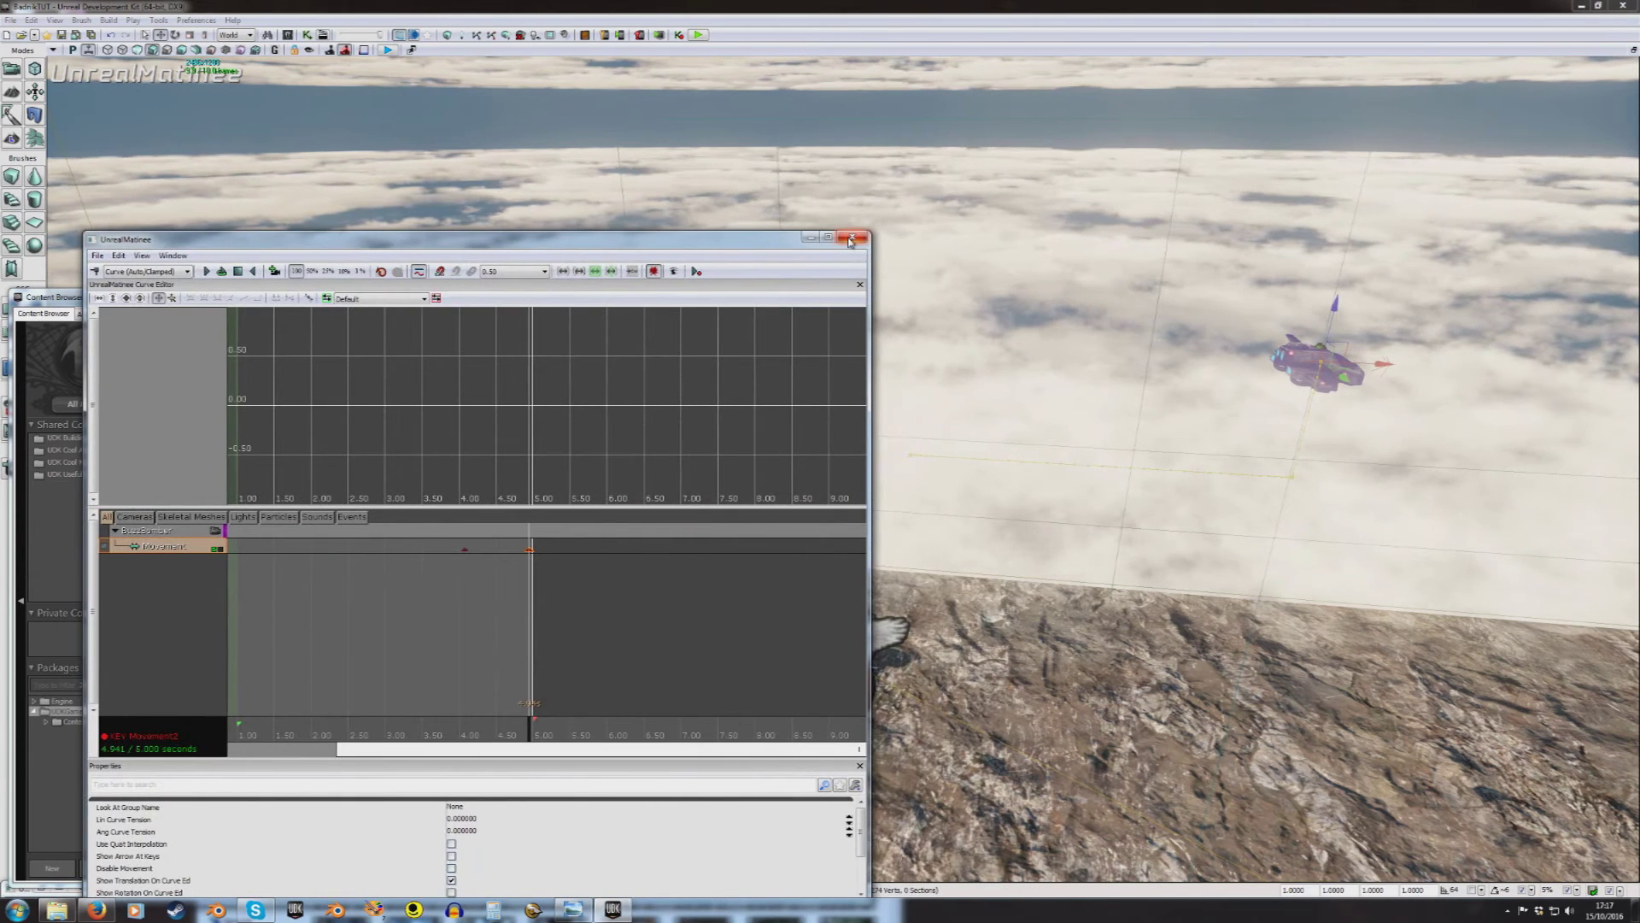
Step: Play the Matinee to preview the BuzzBomber's flight path, and close the Matinee editor
drag(530, 727, 410, 726)
click(208, 273)
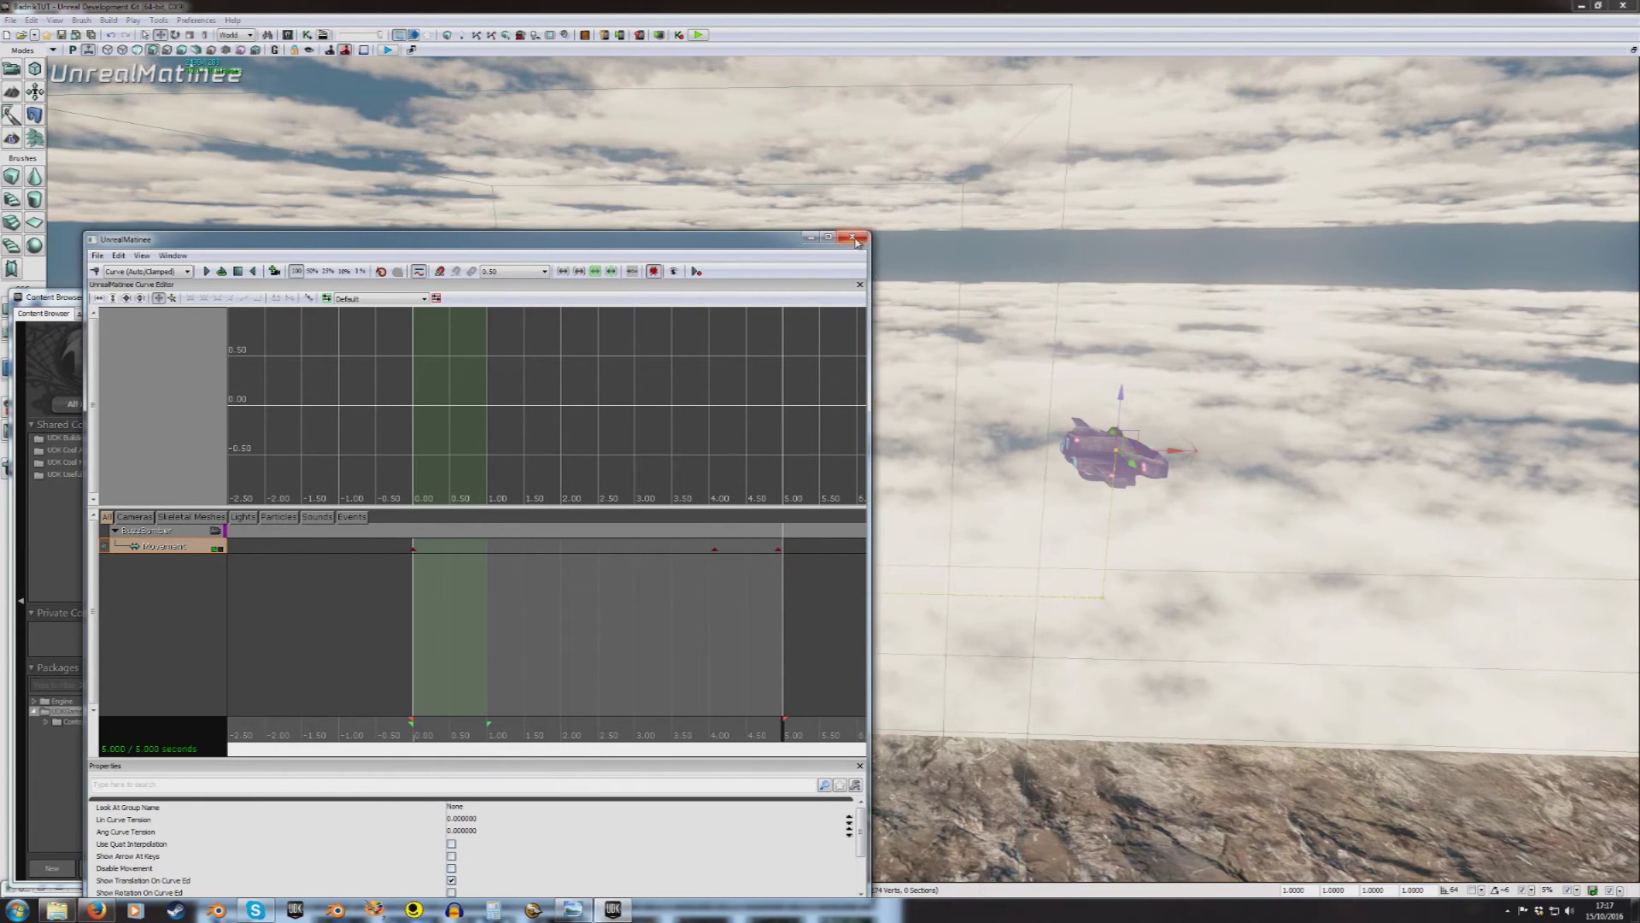
click(854, 238)
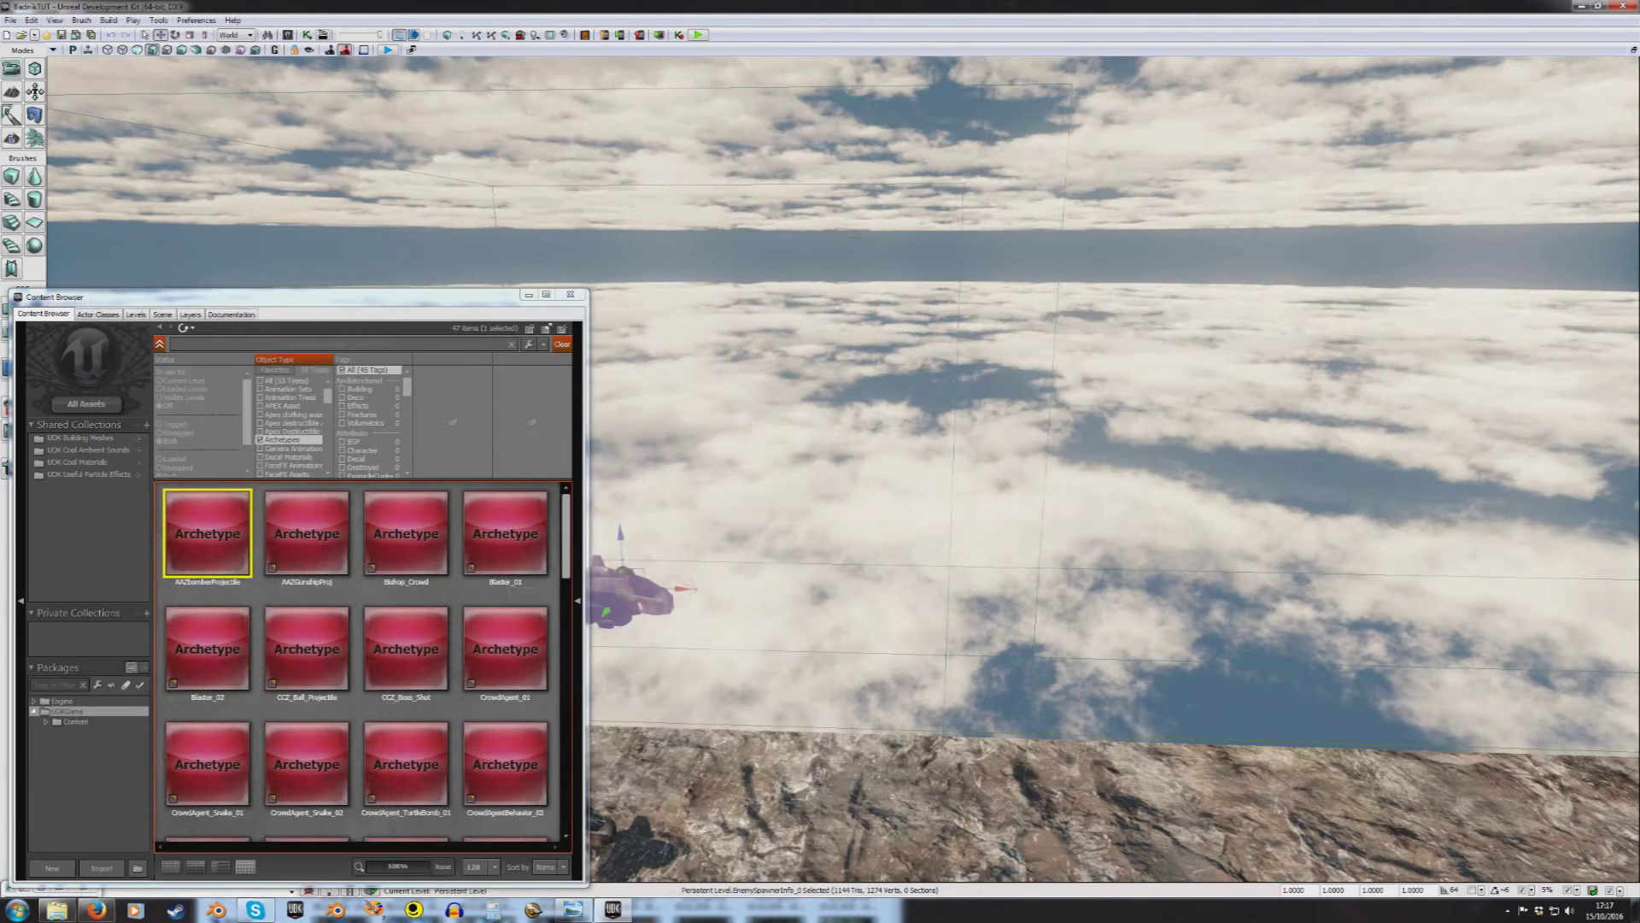
Step: Reopen Kismet, minimize the Content Browser, and arrange the Kismet window beside the BuzzBomber spawner in the viewport
click(306, 35)
drag(1380, 236, 1010, 183)
click(1123, 518)
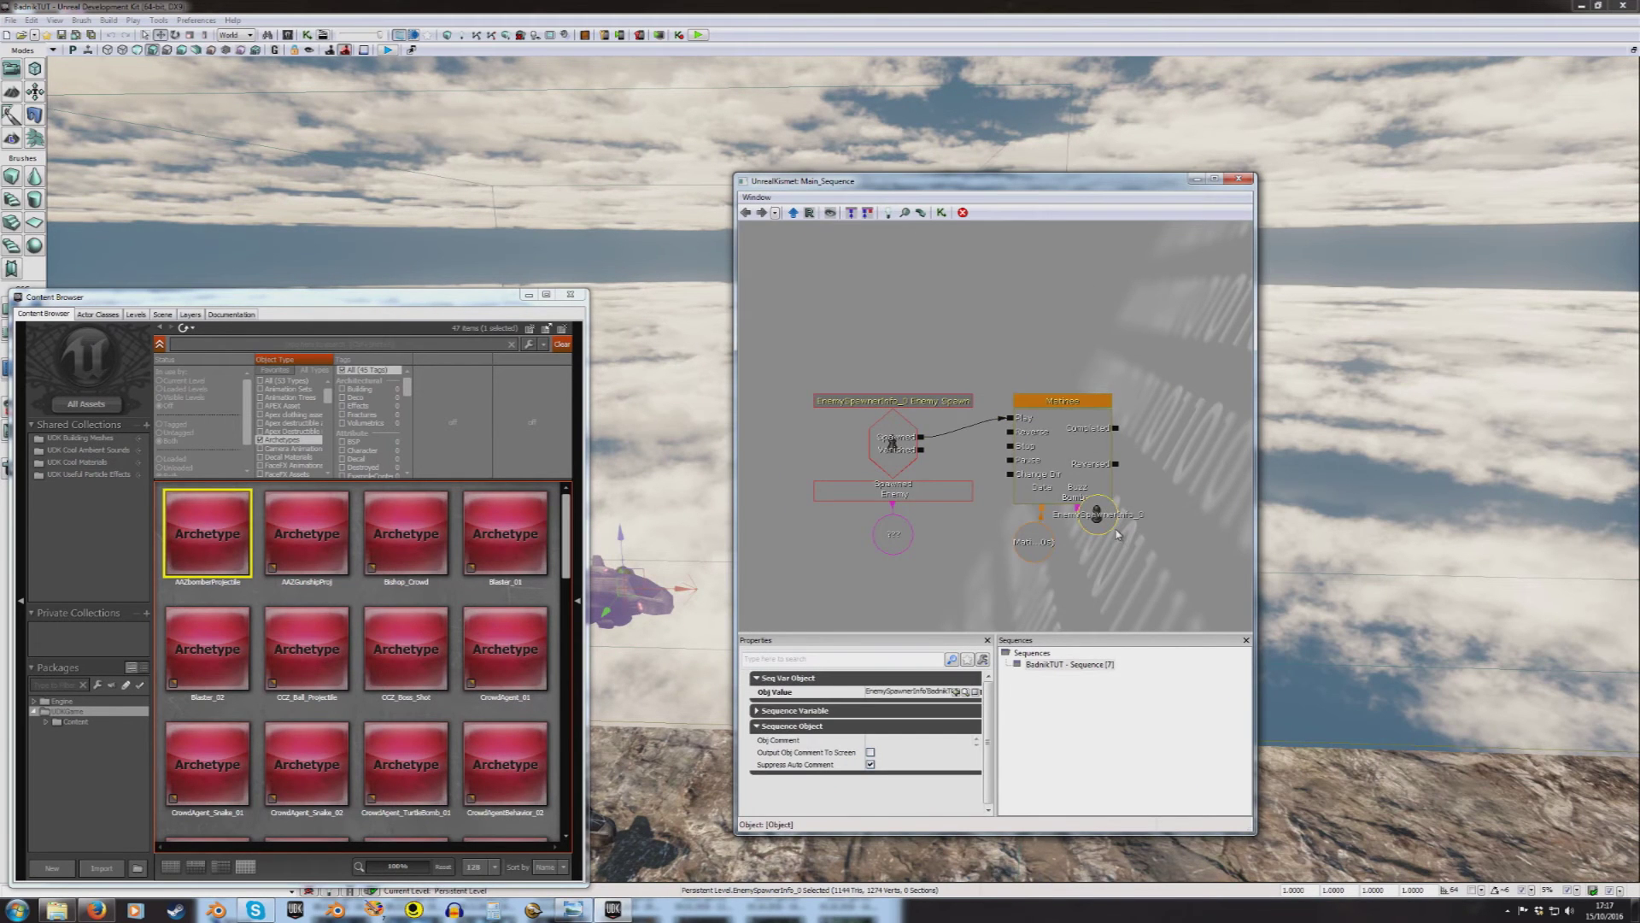
drag(1184, 553, 1118, 469)
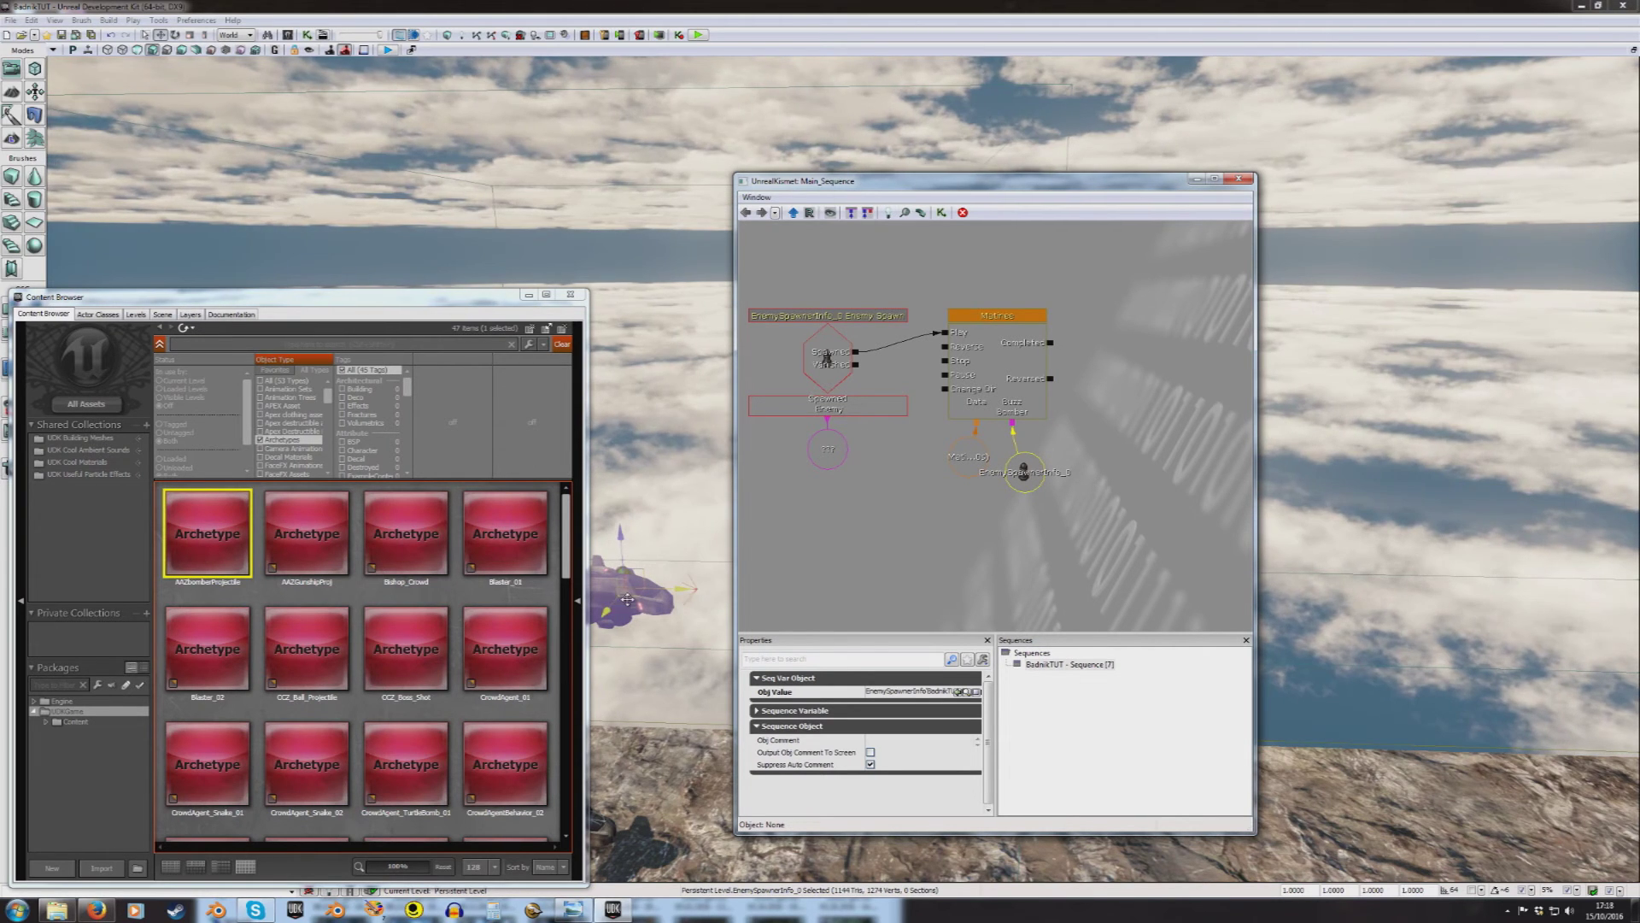
click(529, 294)
drag(932, 182, 1153, 198)
right_drag(707, 604, 591, 683)
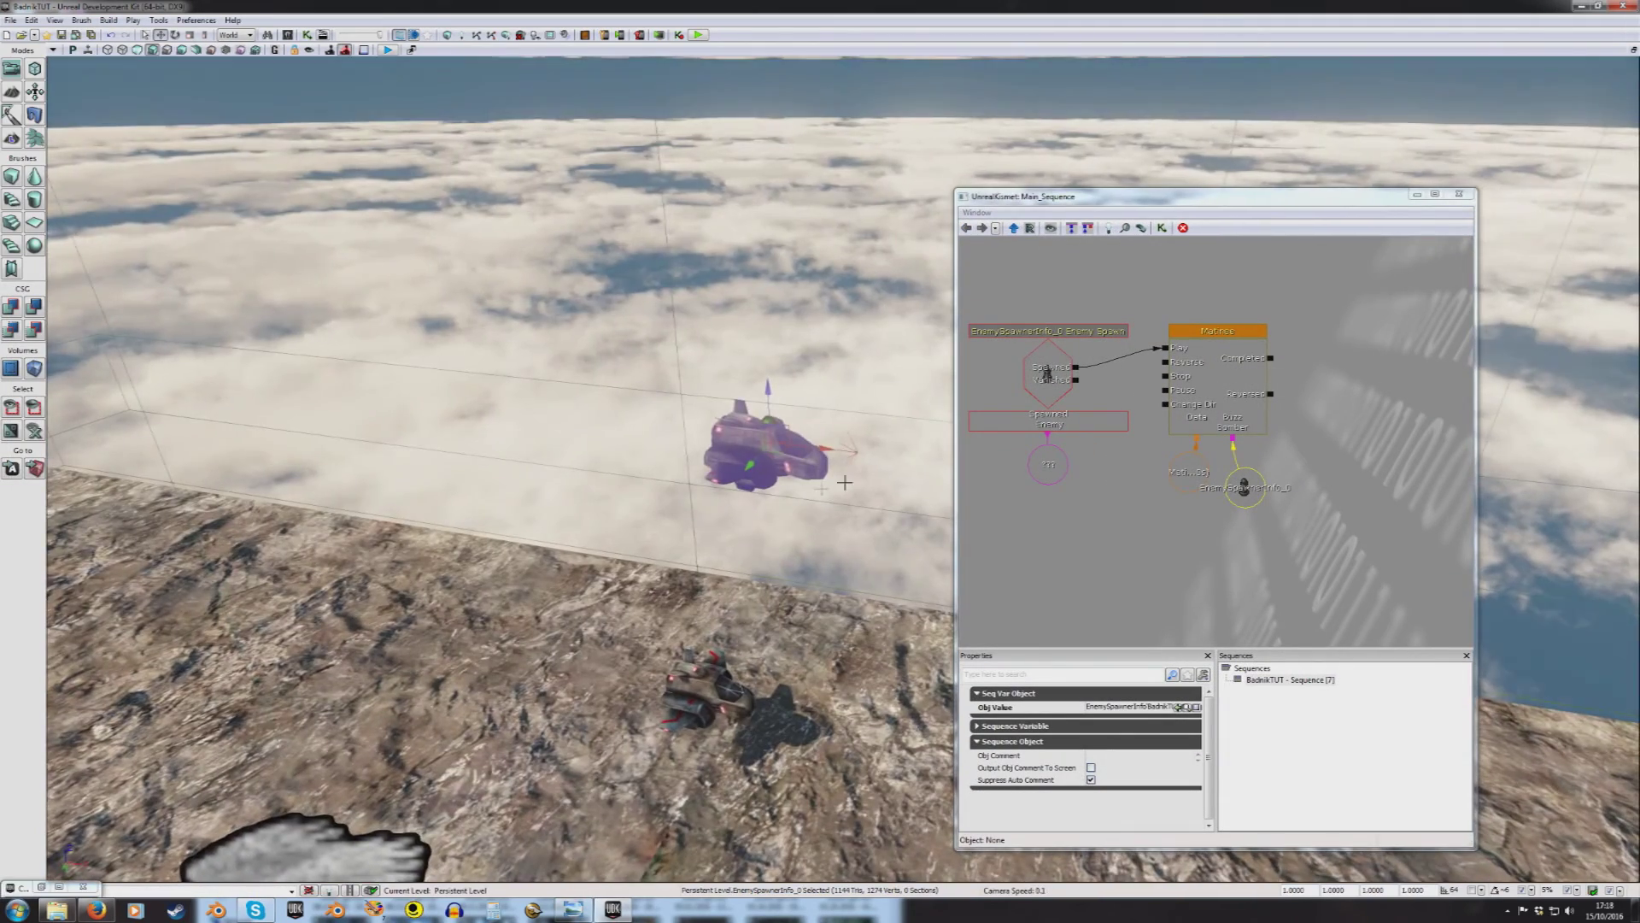
key(w)
mouse_move(854, 487)
right_down()
mouse_move(855, 505)
mouse_move(851, 487)
right_up()
Step: Replace the empty object variable under the Enemy Spawn event with the Matinee's spawner variable, linking it to Spawned Enemy
ctrl+drag(1242, 495, 1126, 487)
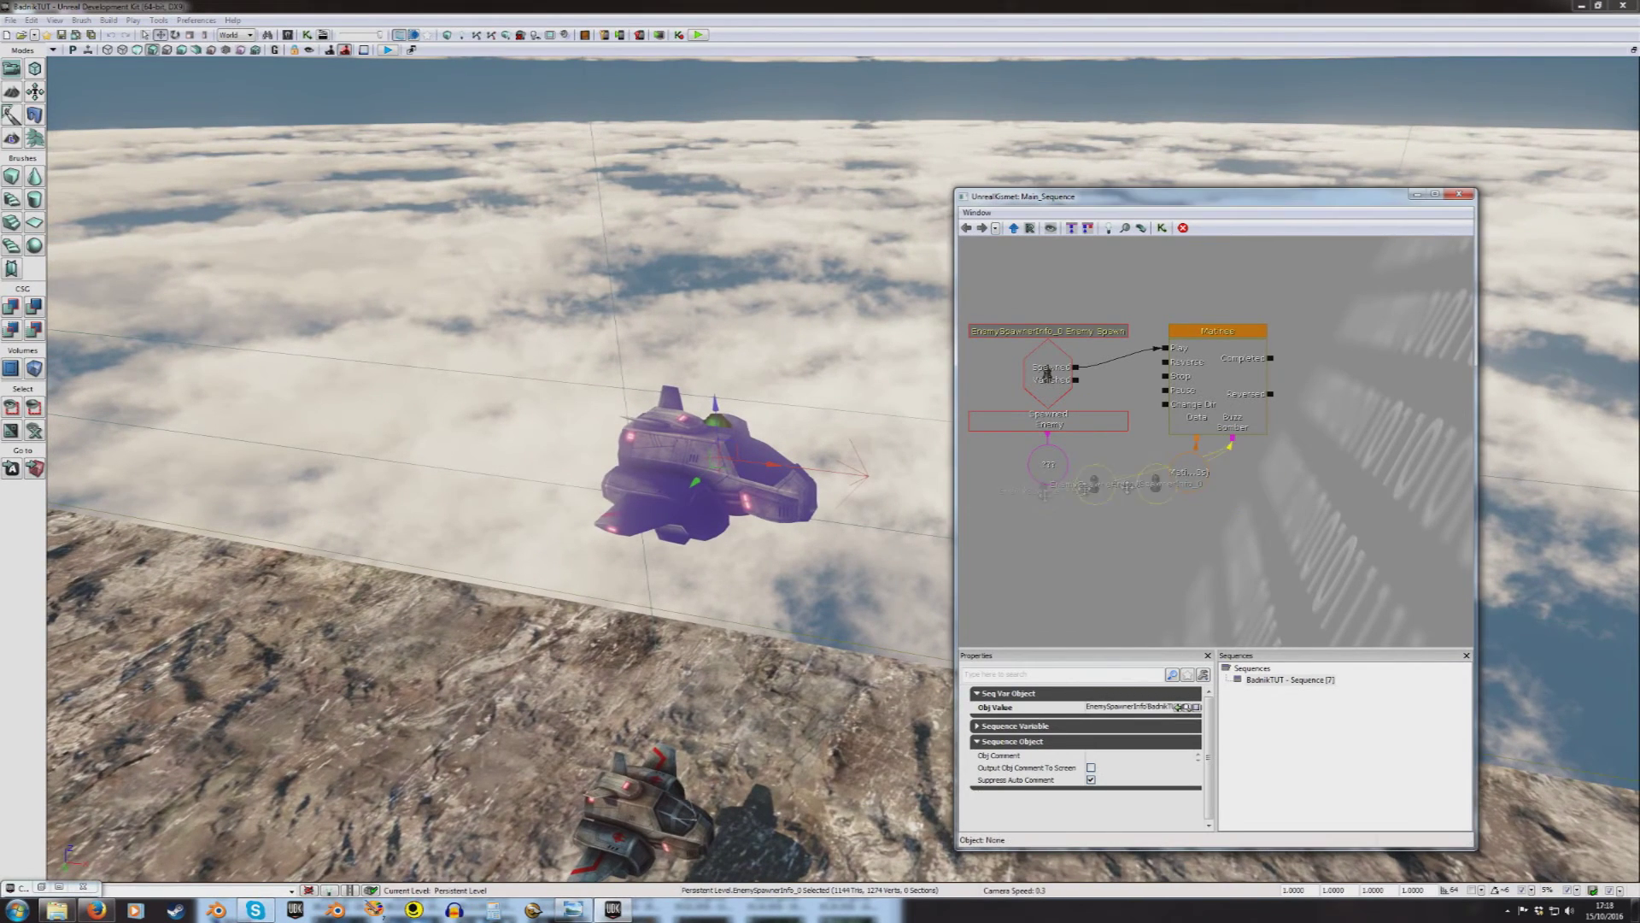
click(1150, 504)
drag(1048, 435, 1041, 509)
click(1049, 523)
click(1083, 510)
double_click(1043, 487)
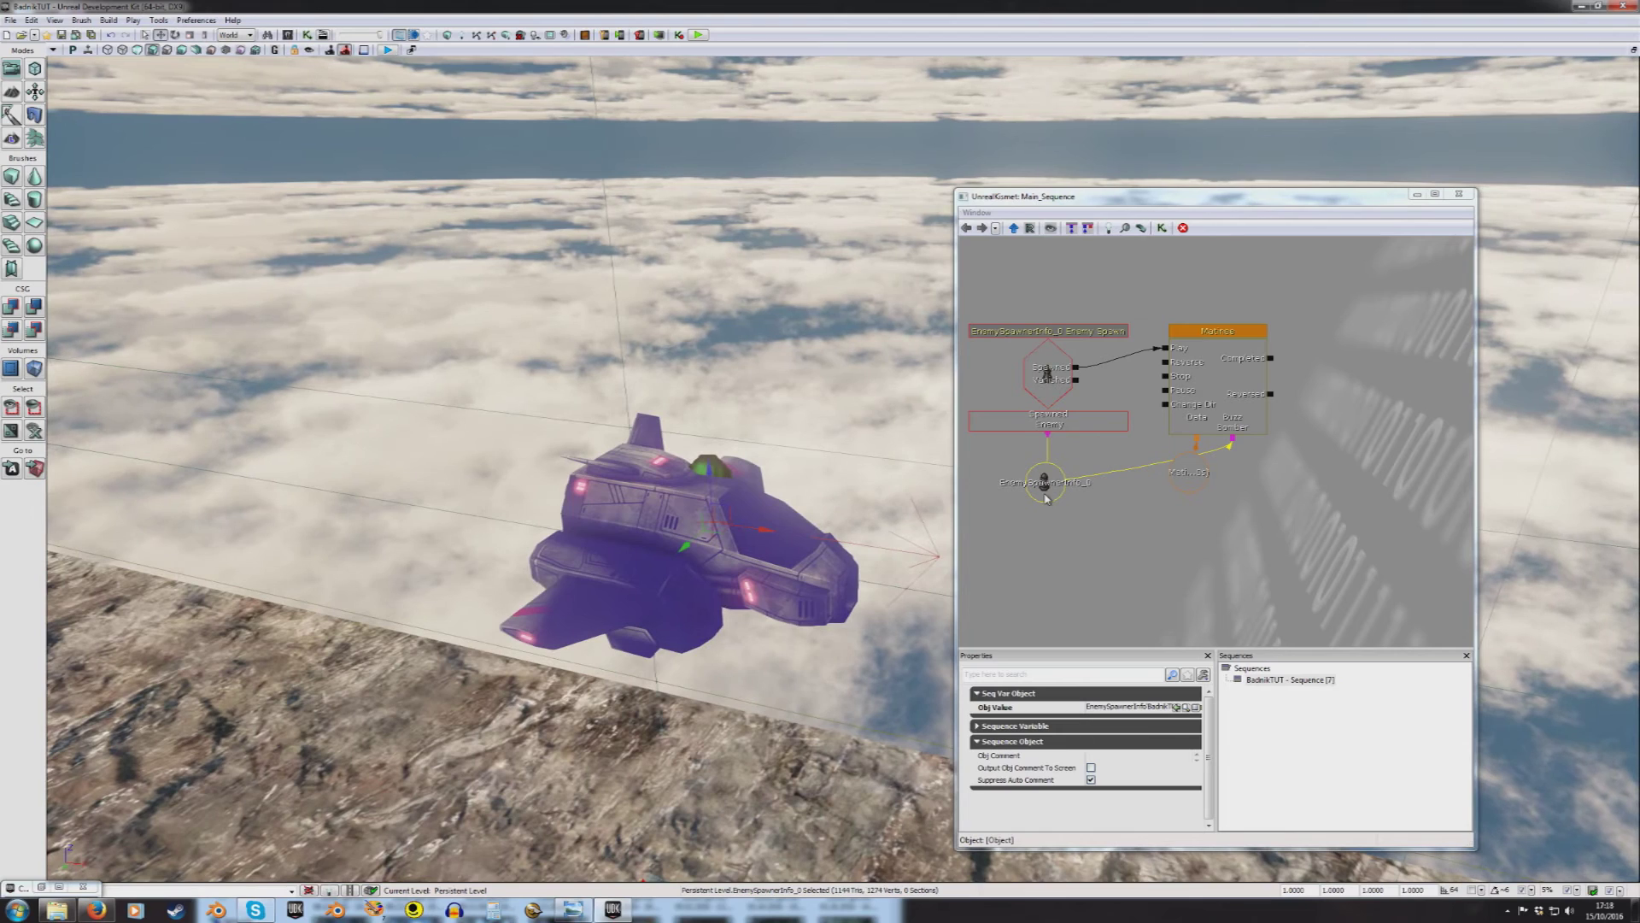
click(1053, 402)
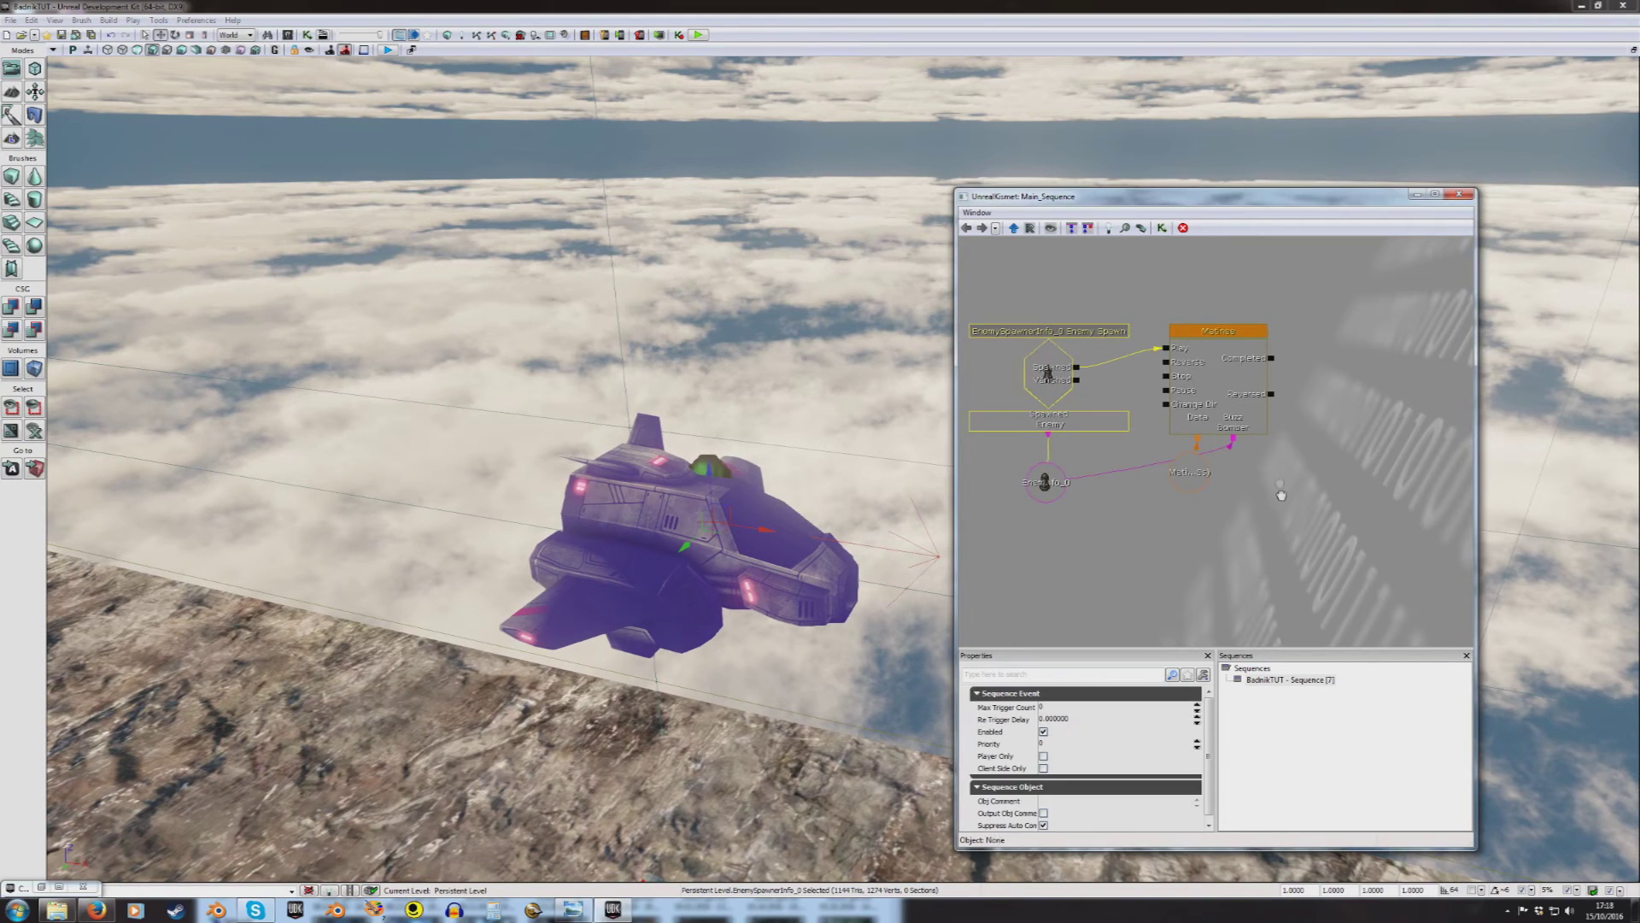
click(1281, 495)
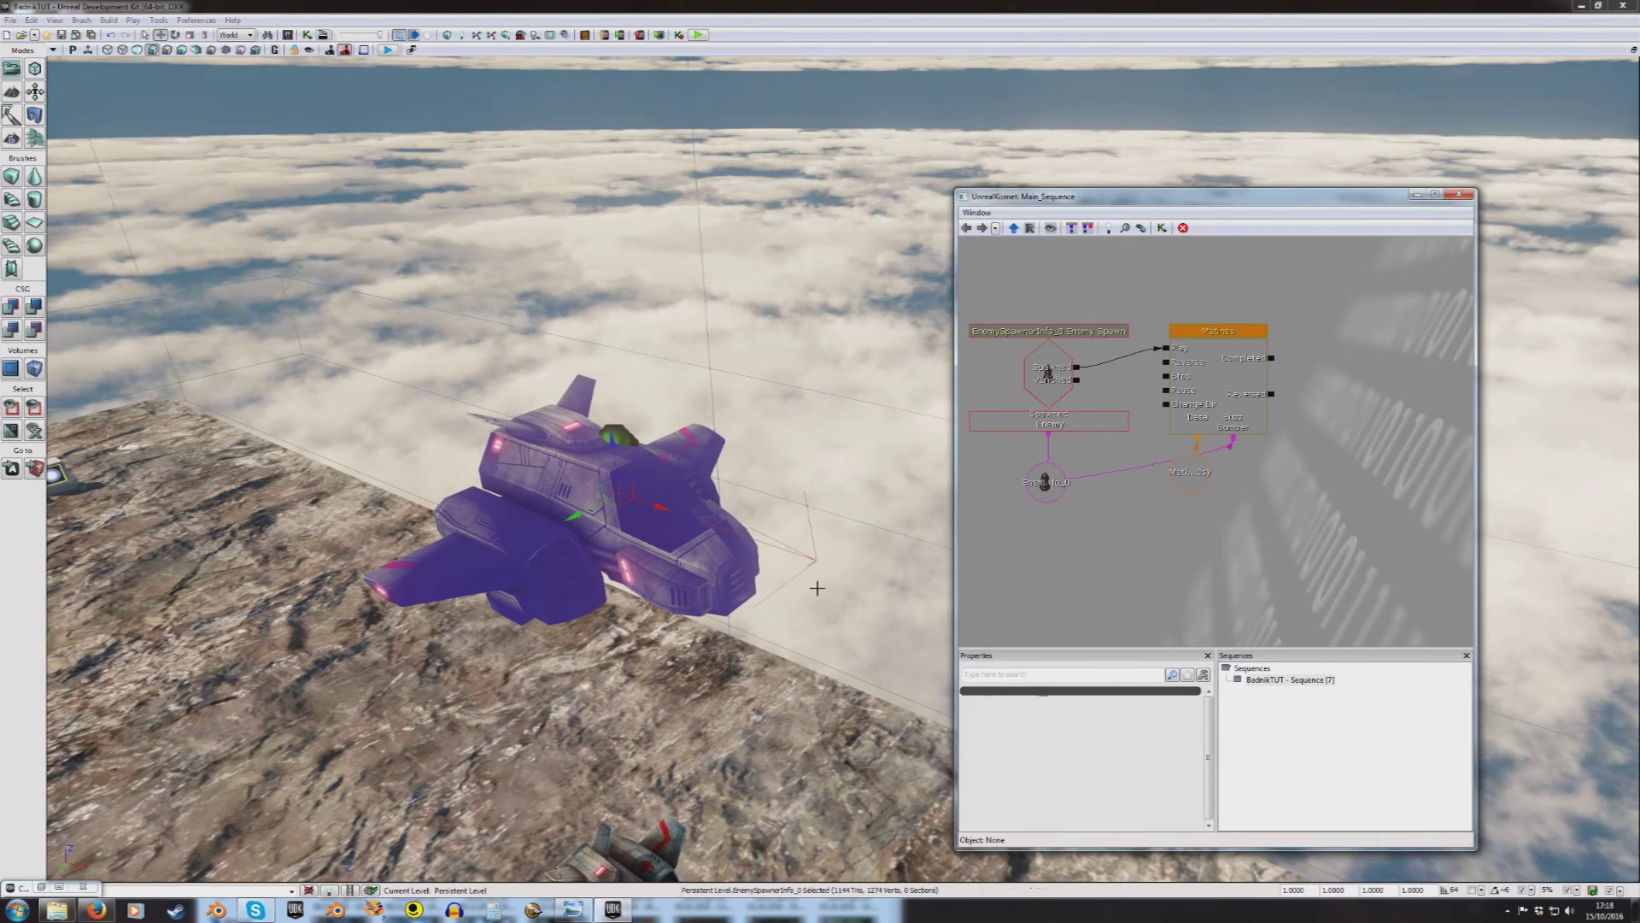
Step: Move the Matinee and its data node farther from the Enemy Spawn event and add an AI Freeze action between them
right_drag(818, 588, 897, 556)
click(1220, 377)
ctrl+click(1190, 472)
ctrl+drag(1222, 376, 1336, 372)
click(1167, 291)
right_click(1165, 288)
mouse_move(1196, 299)
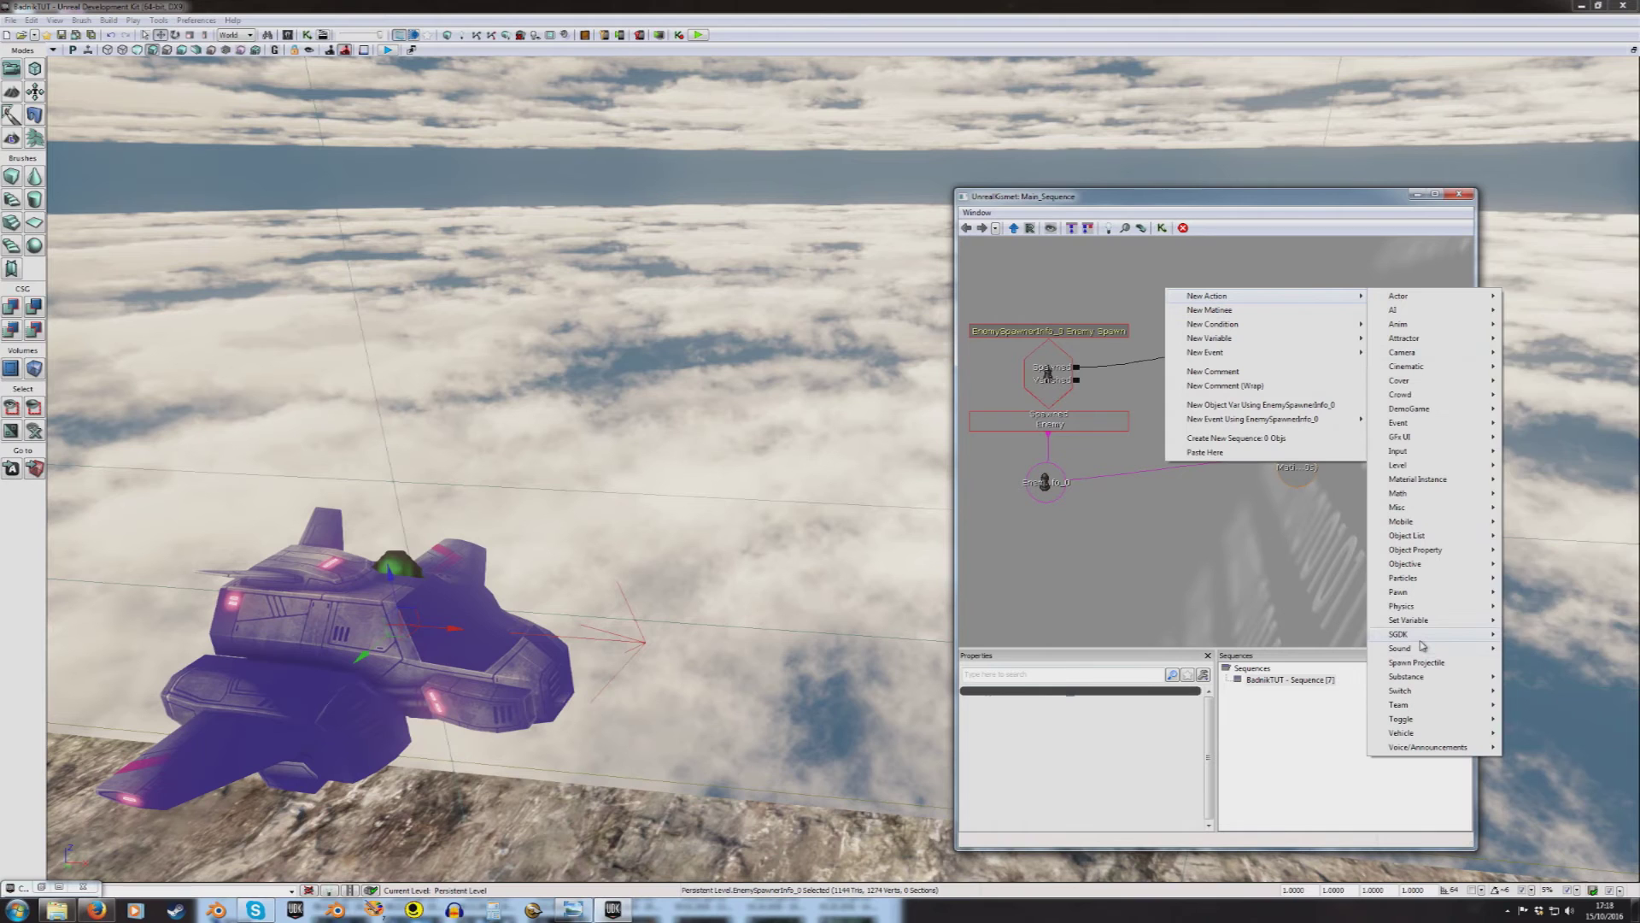
mouse_move(1447, 311)
click(1502, 336)
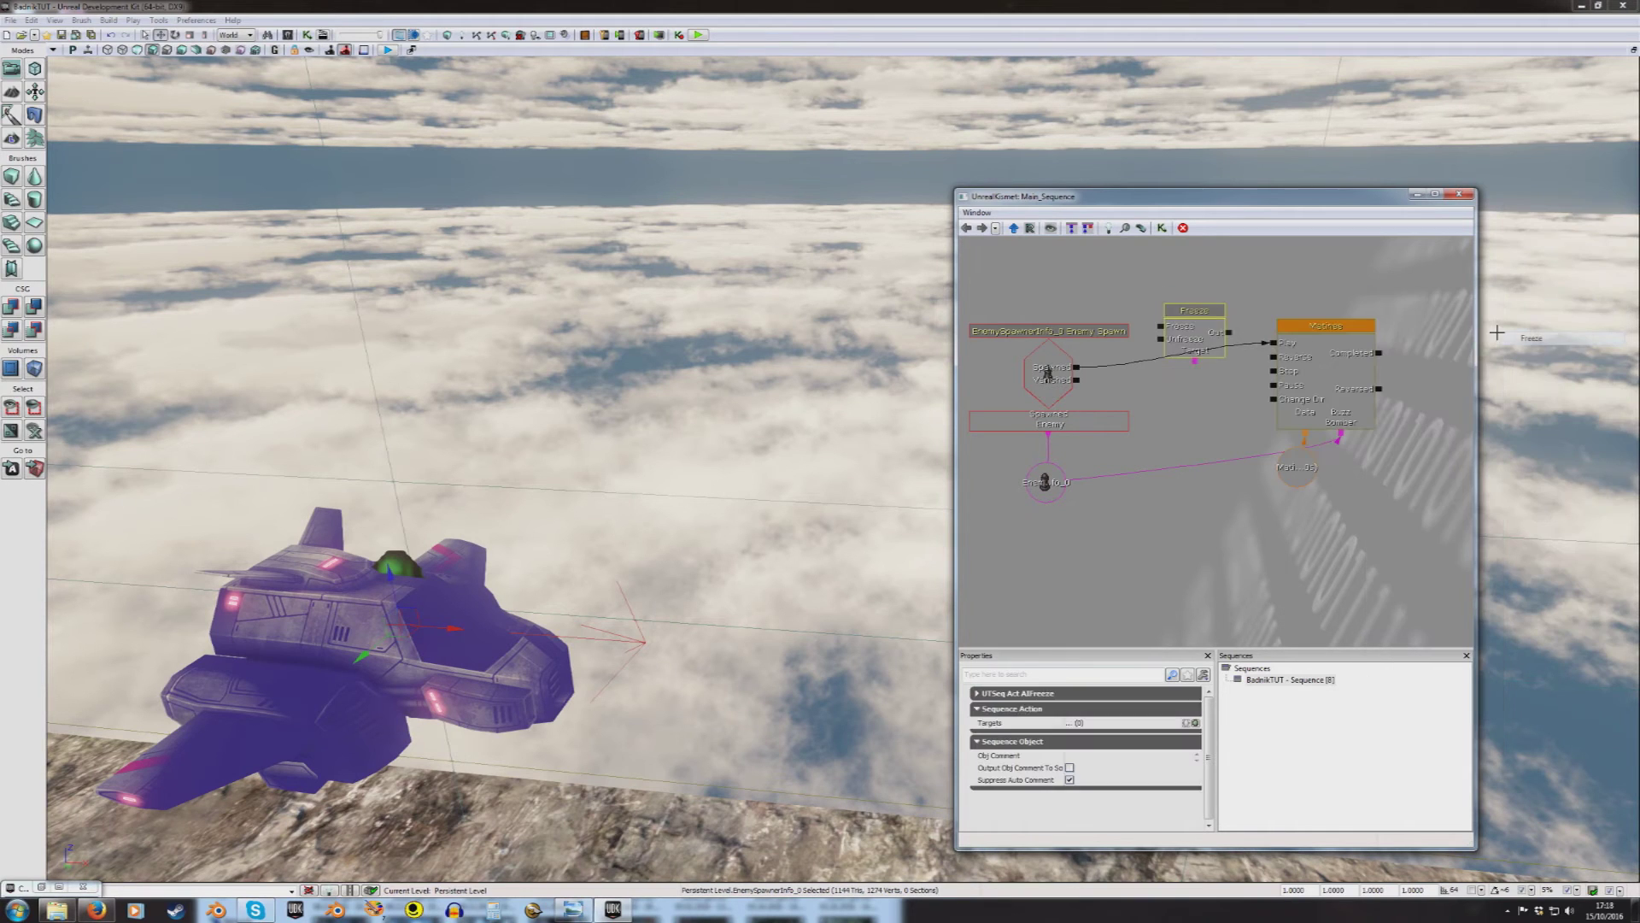
Step: Wire the event's Spawned output through Freeze to the Matinee's Play input, and link Freeze's Target to the spawner variable
ctrl+drag(1178, 314, 1157, 272)
click(1085, 362)
mouse_move(1077, 367)
mouse_down()
mouse_move(1118, 346)
mouse_move(1139, 286)
mouse_move(1217, 351)
mouse_up()
right_click(1078, 367)
click(1095, 364)
click(1174, 291)
click(1217, 350)
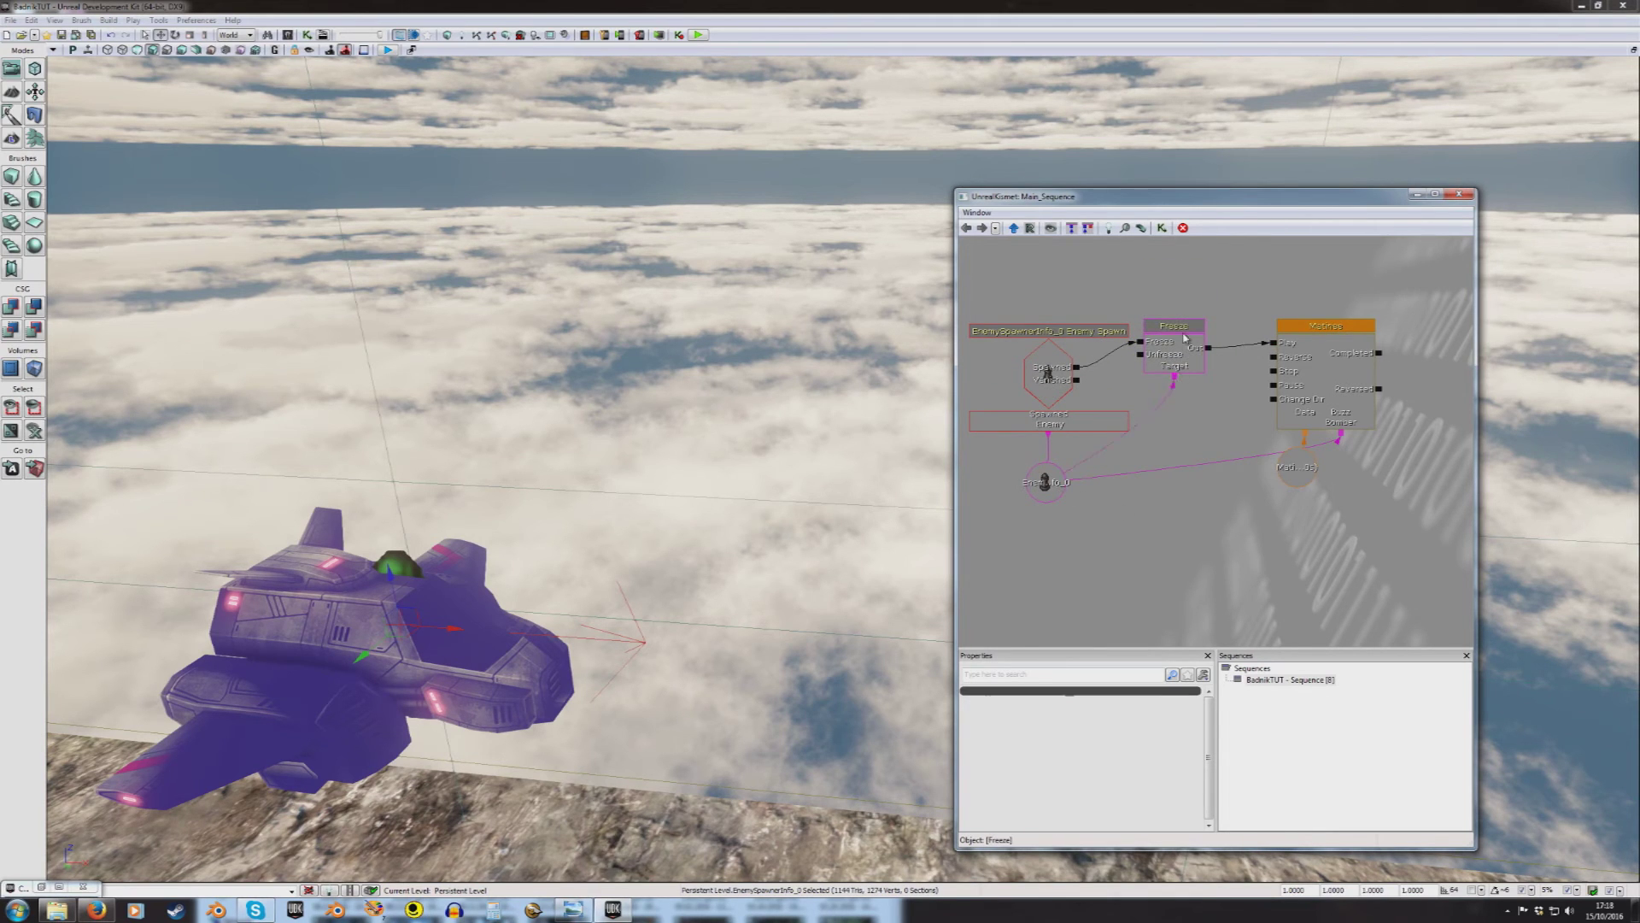
Step: Play-test the level and run Sonic near the BuzzBomber to check its frozen, Matinee-driven movement
key(s)
right_drag(735, 605, 707, 687)
key(F8)
key(d)
key(space)
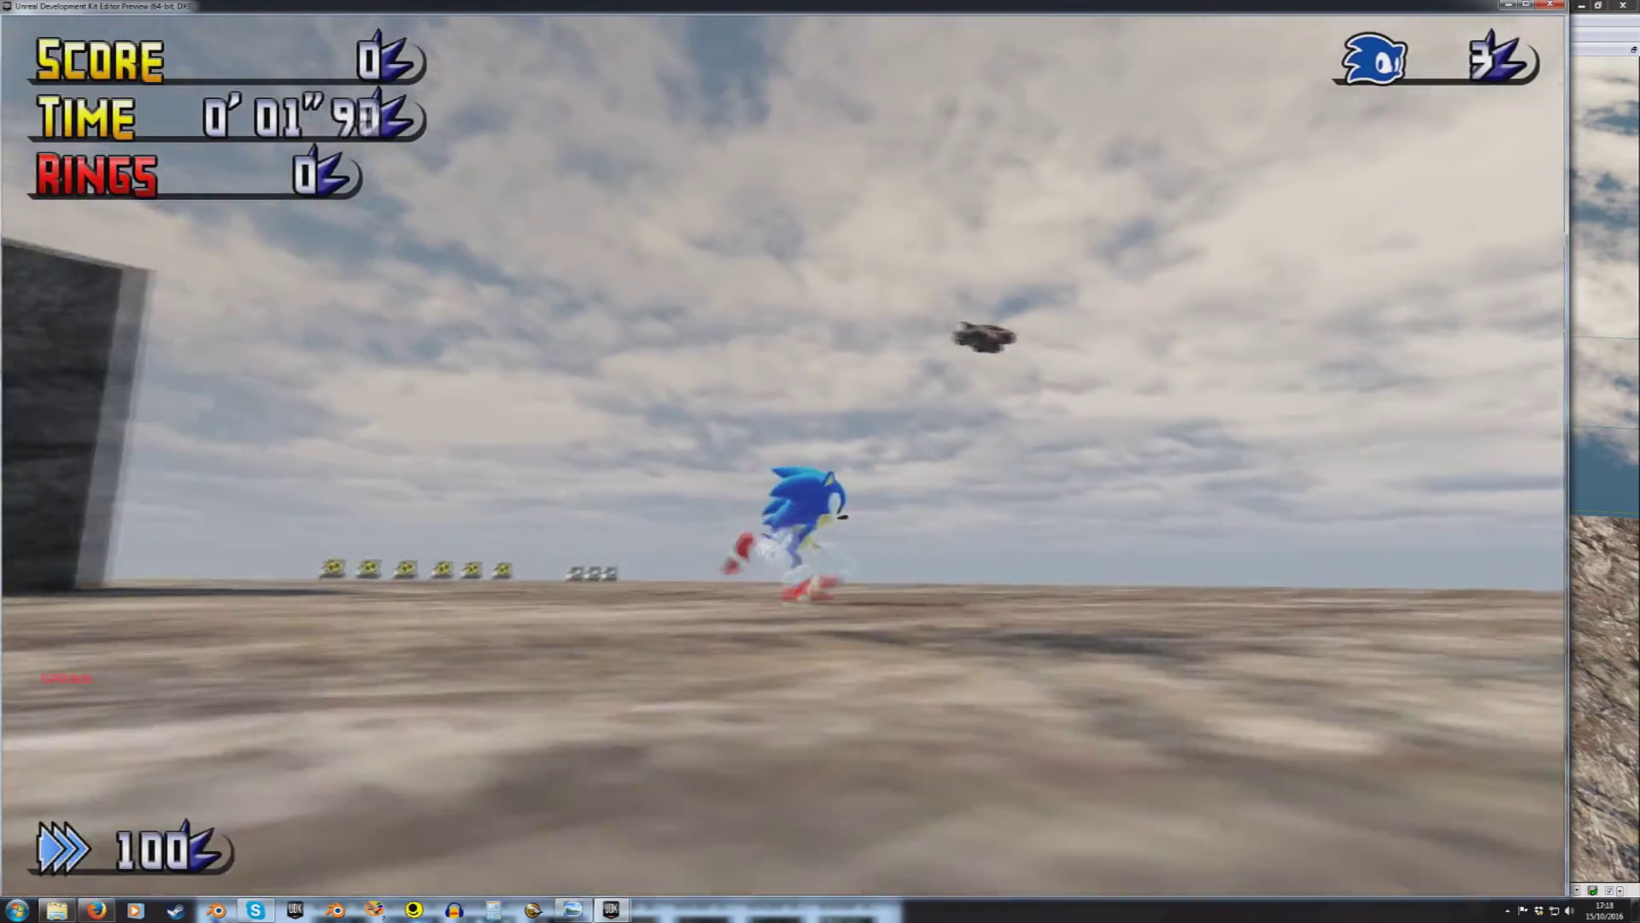
key(a)
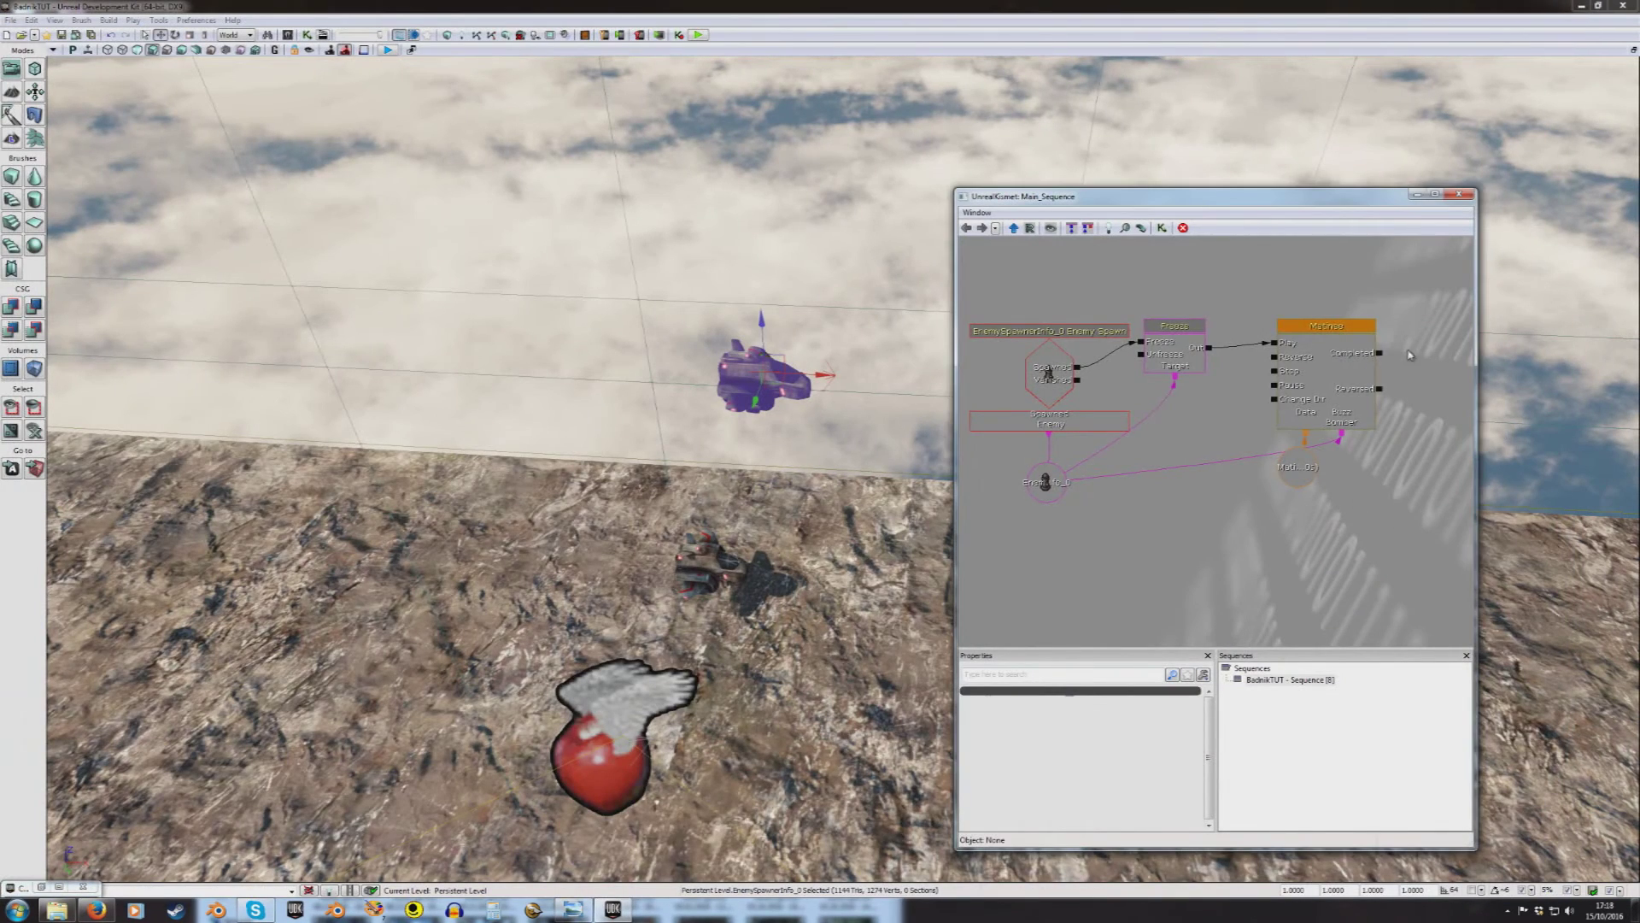
Step: Examine the Matinee action's Seq Act Interp options in its properties, such as Looping and Rewind On Play
drag(1410, 355, 1315, 367)
click(1227, 384)
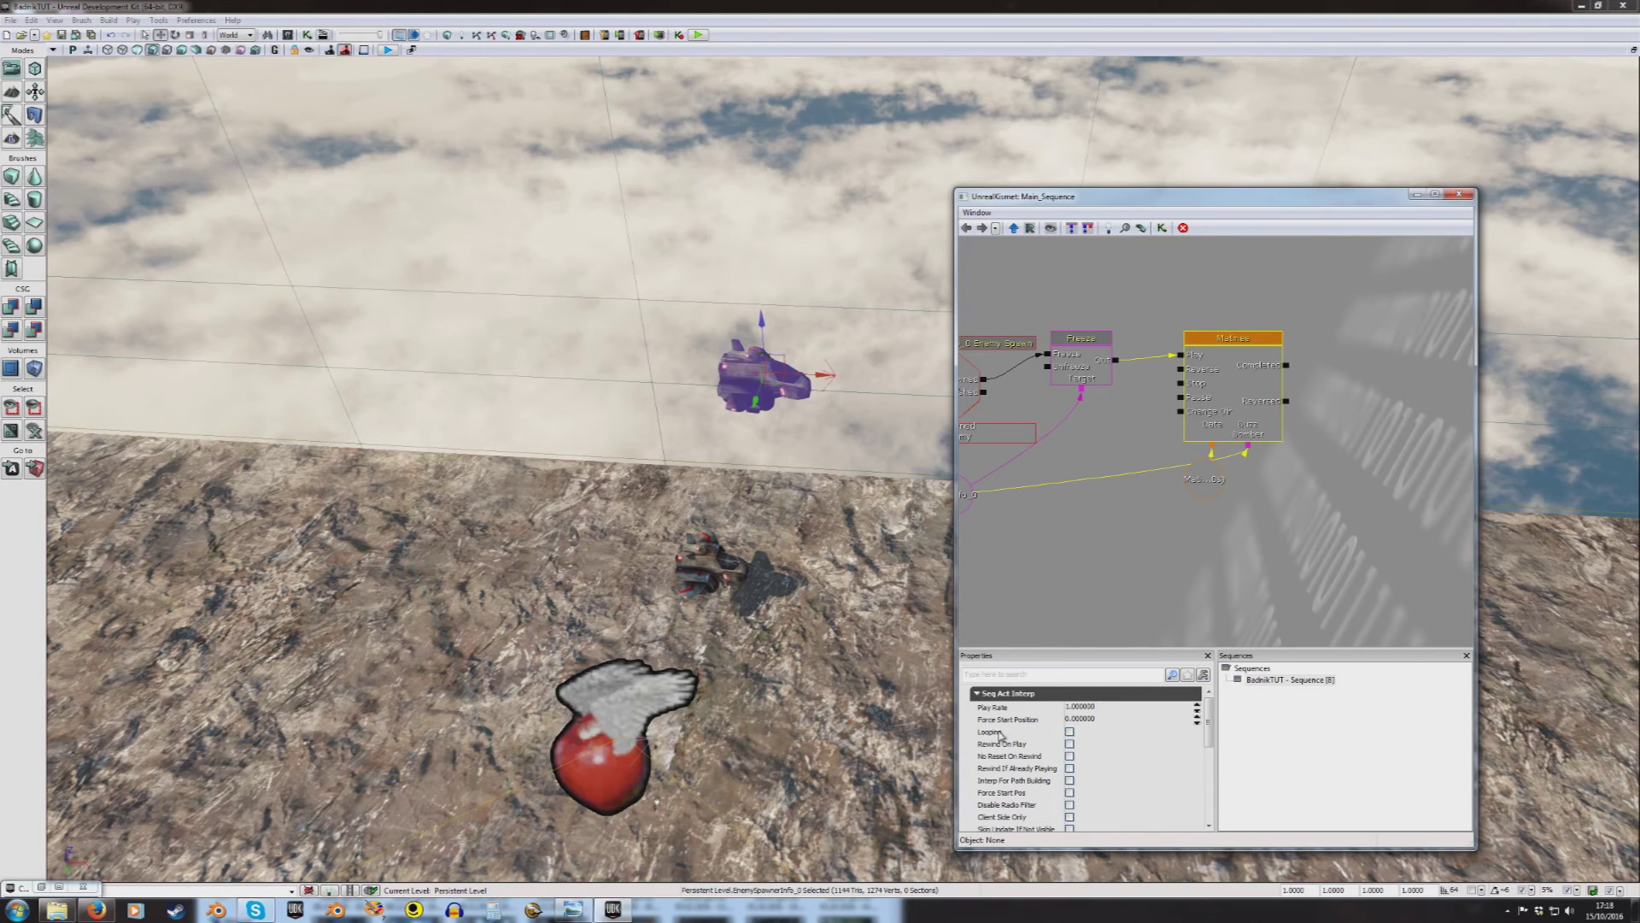
scroll(1027, 786, down, 2)
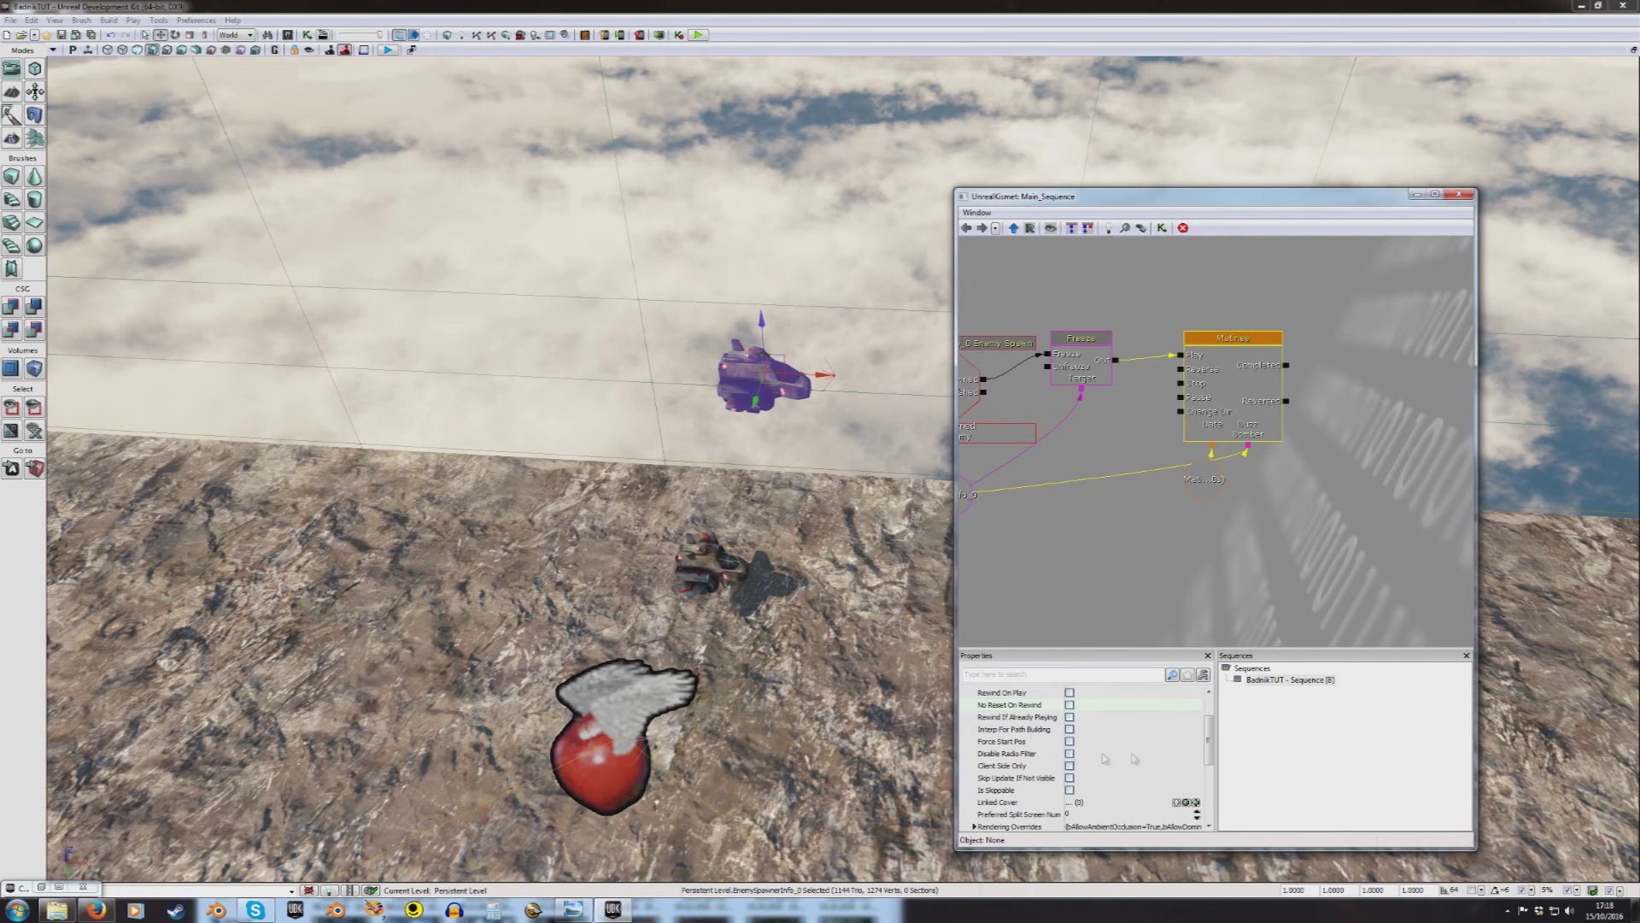
scroll(1212, 711, up, 2)
click(1005, 697)
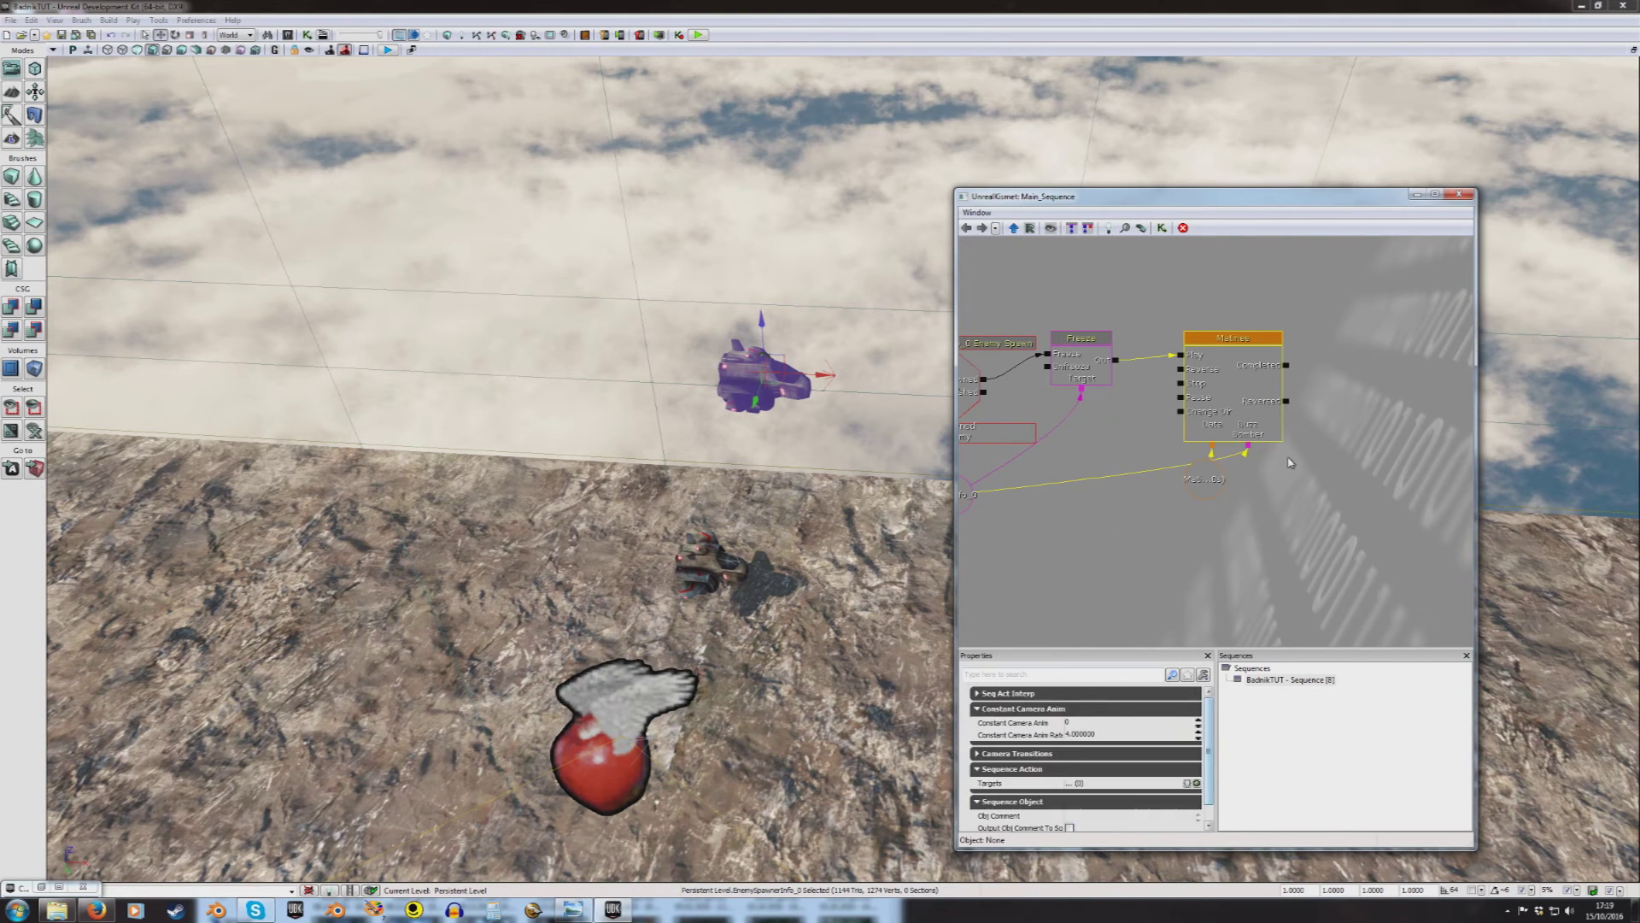
click(1289, 459)
Step: Select the trigger volume near the BuzzBomber and add a Touch event for it in Kismet below the existing Toggle chain
right_drag(825, 385, 692, 372)
drag(1096, 289, 1291, 494)
scroll(1247, 436, down, 2)
drag(1200, 379, 1080, 493)
right_click(1062, 452)
right_drag(821, 561, 939, 478)
key(s)
click(821, 561)
right_click(1062, 474)
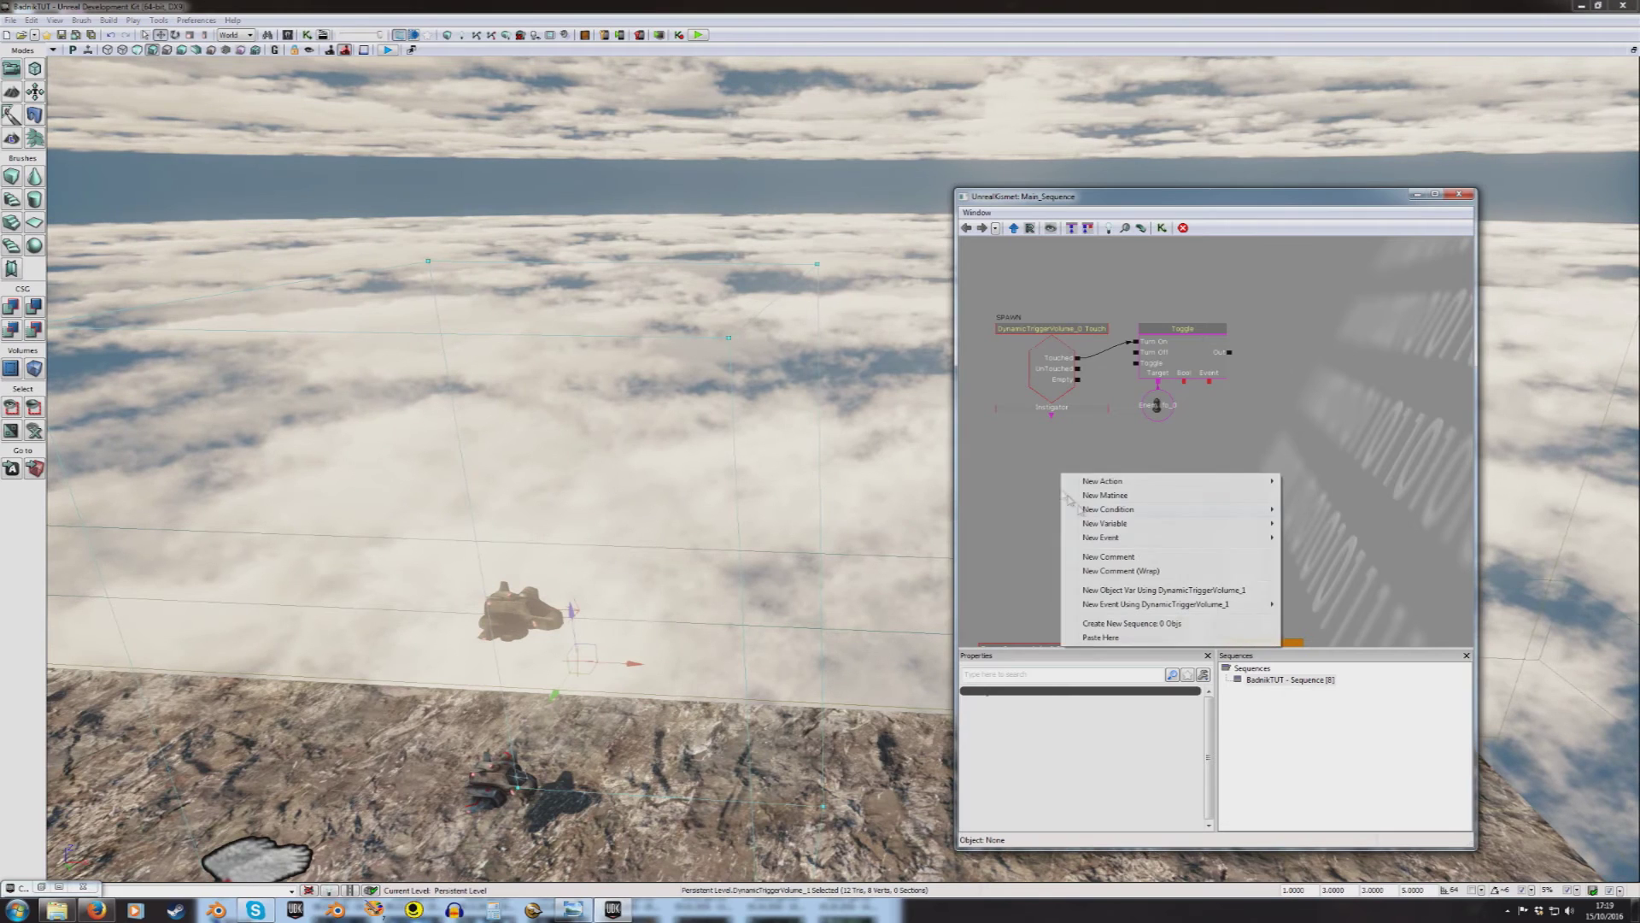
mouse_move(1160, 603)
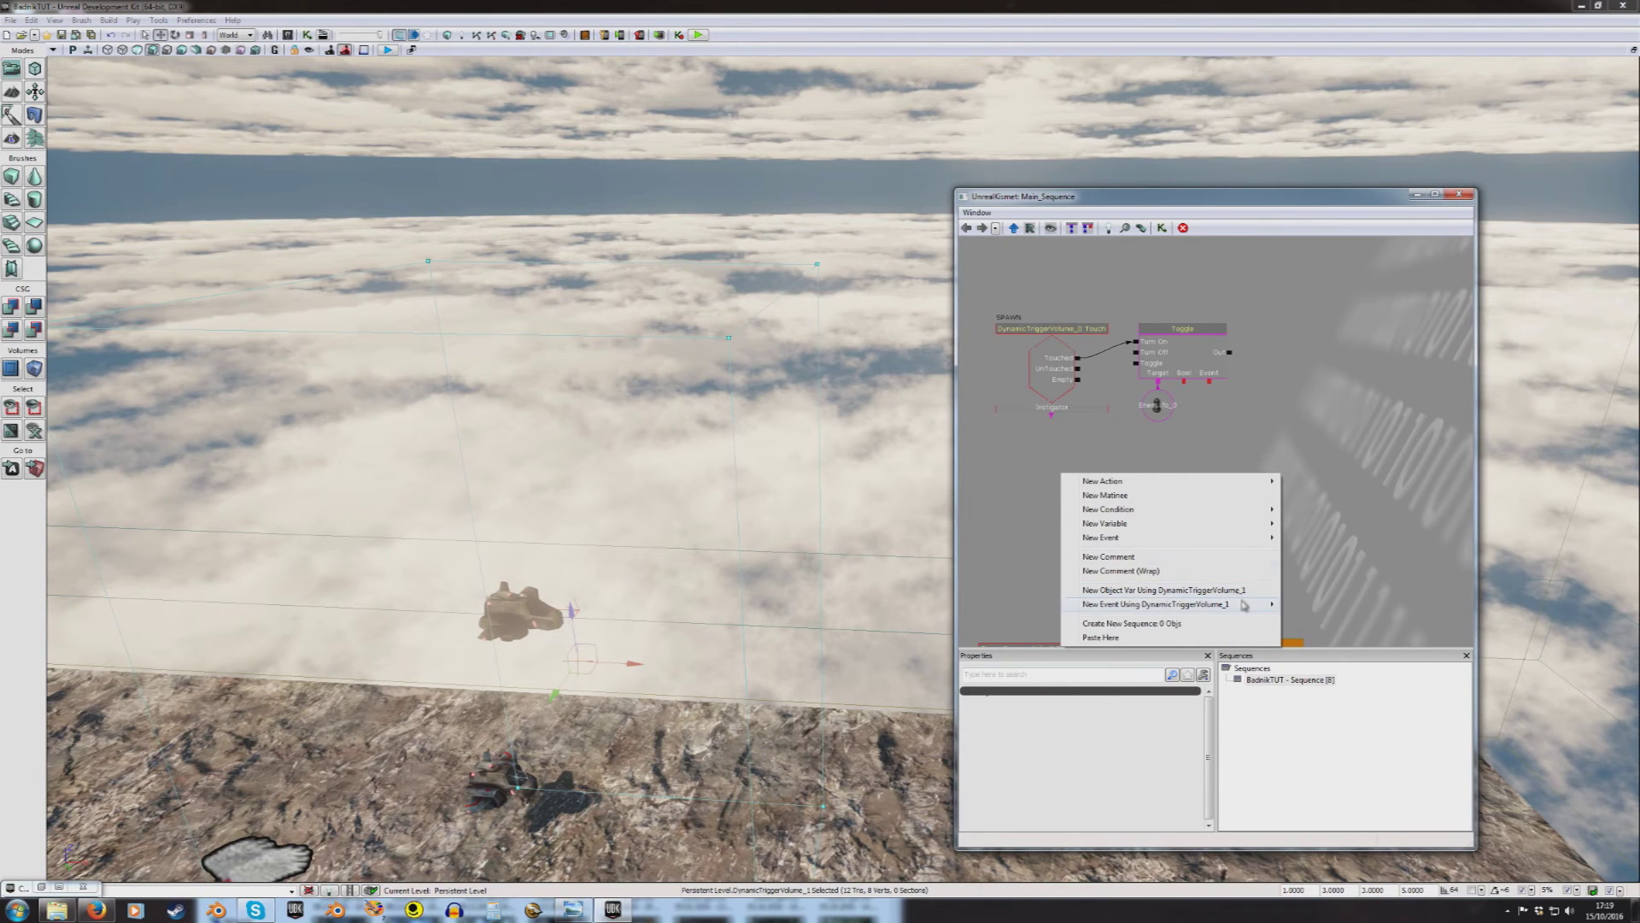
click(1309, 604)
Step: Set the new Touch event's Max Trigger Count and Re Trigger Delay to 0, and reposition the event node
click(1087, 738)
click(1086, 750)
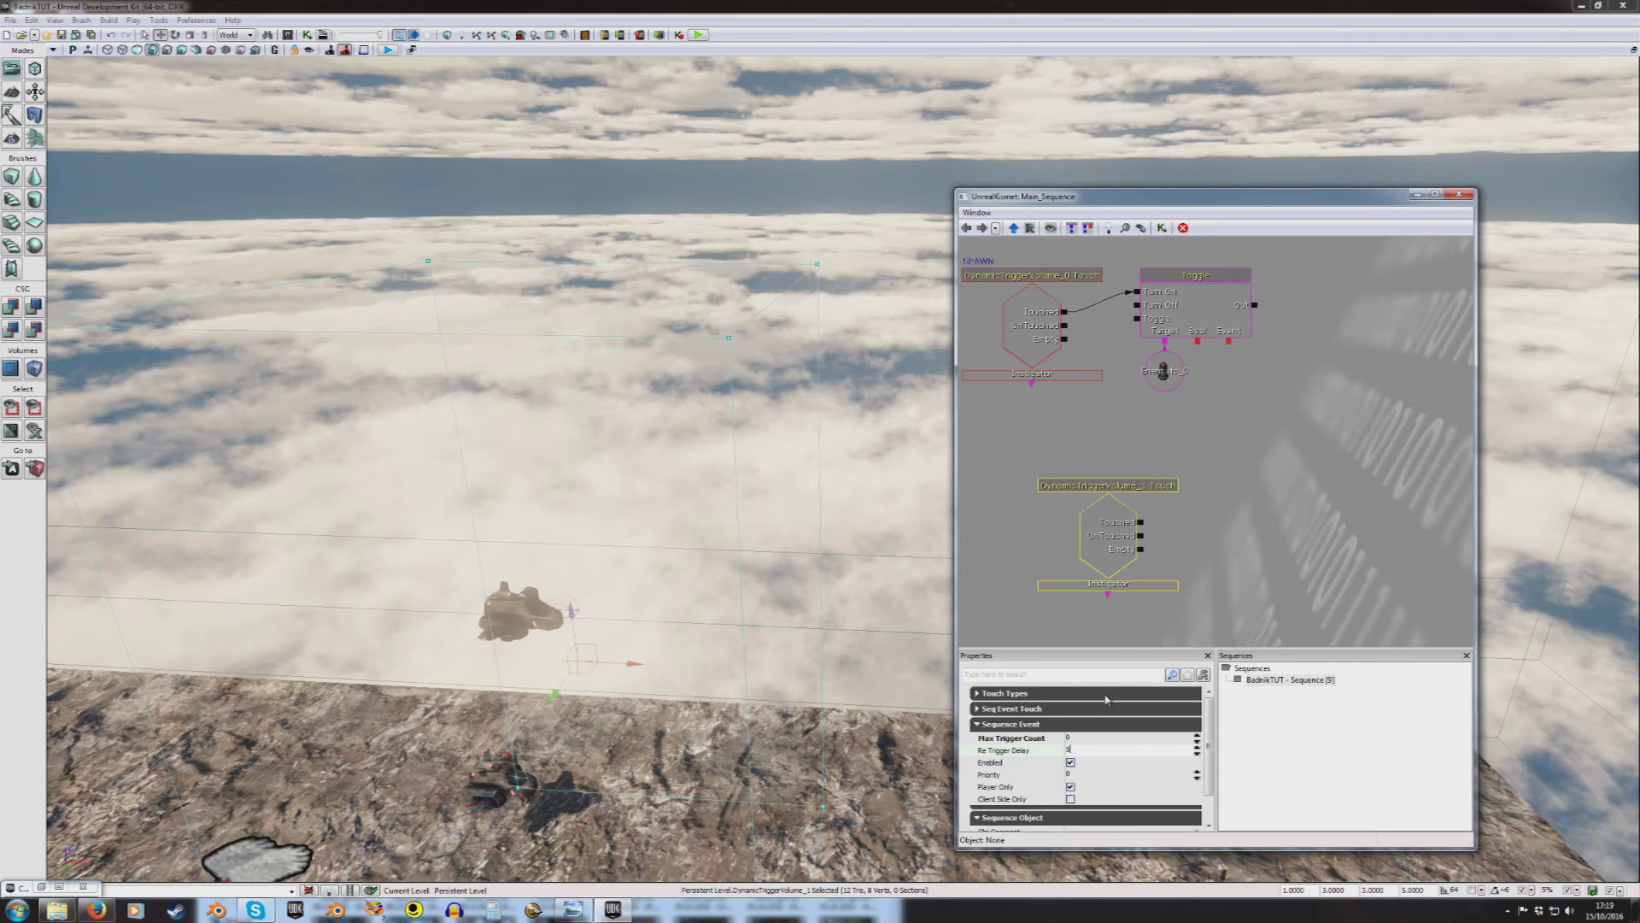
ctrl+drag(1124, 543, 1048, 534)
Step: Add a second AI Freeze action beside the new Touch event and connect the Touched output to its Freeze input
drag(1193, 522, 1213, 431)
right_click(1206, 422)
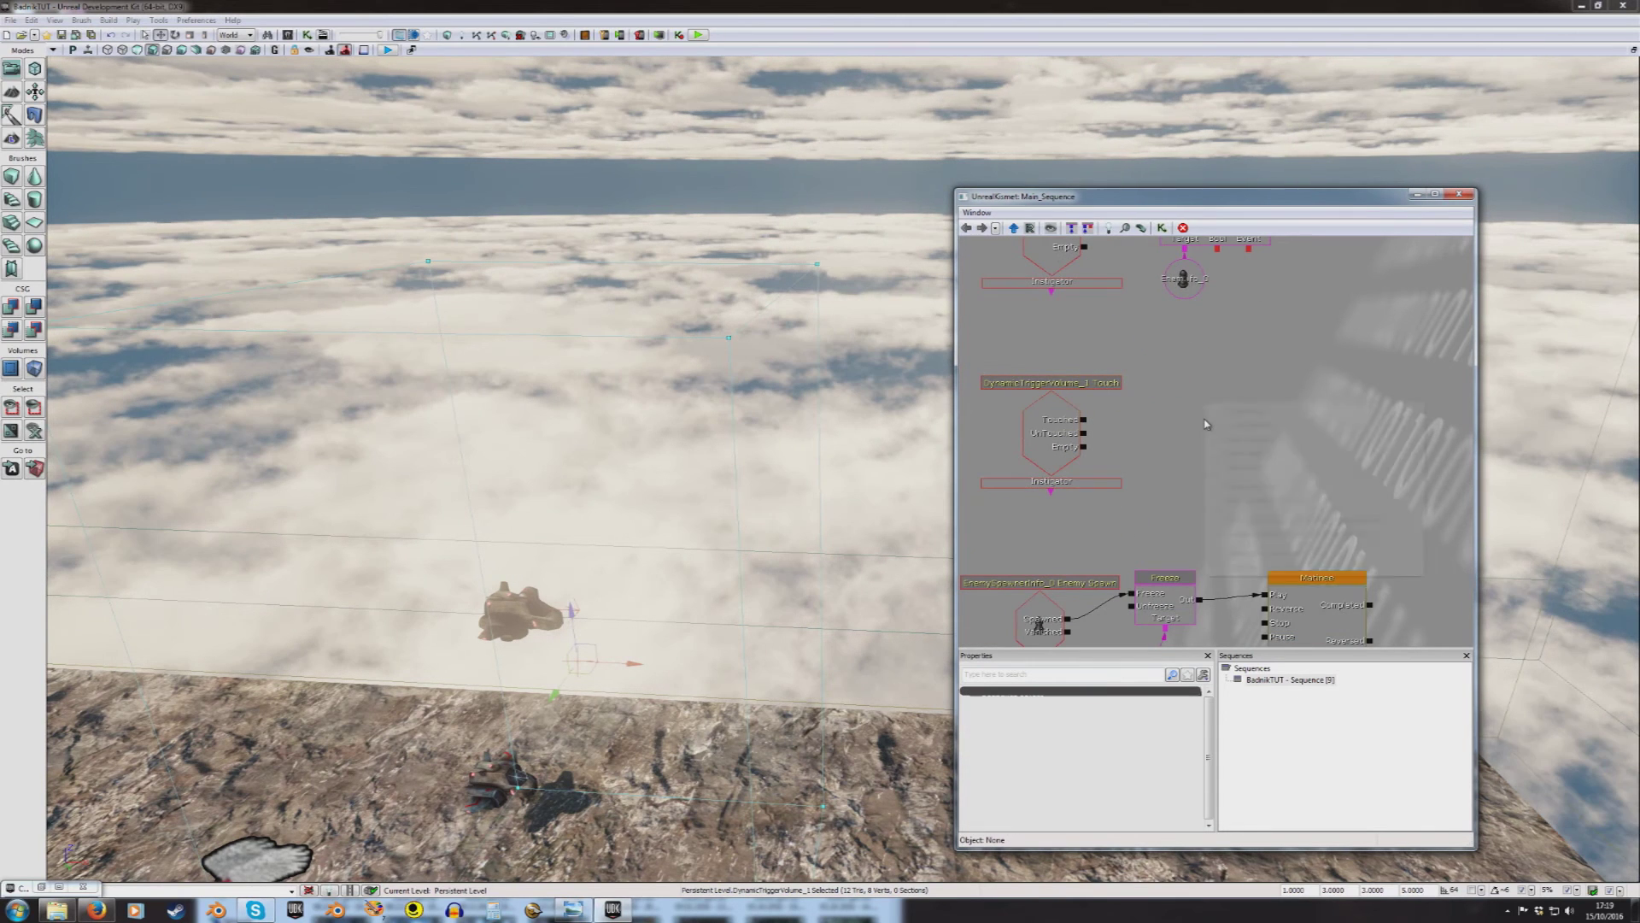
right_click(1205, 405)
mouse_move(1253, 414)
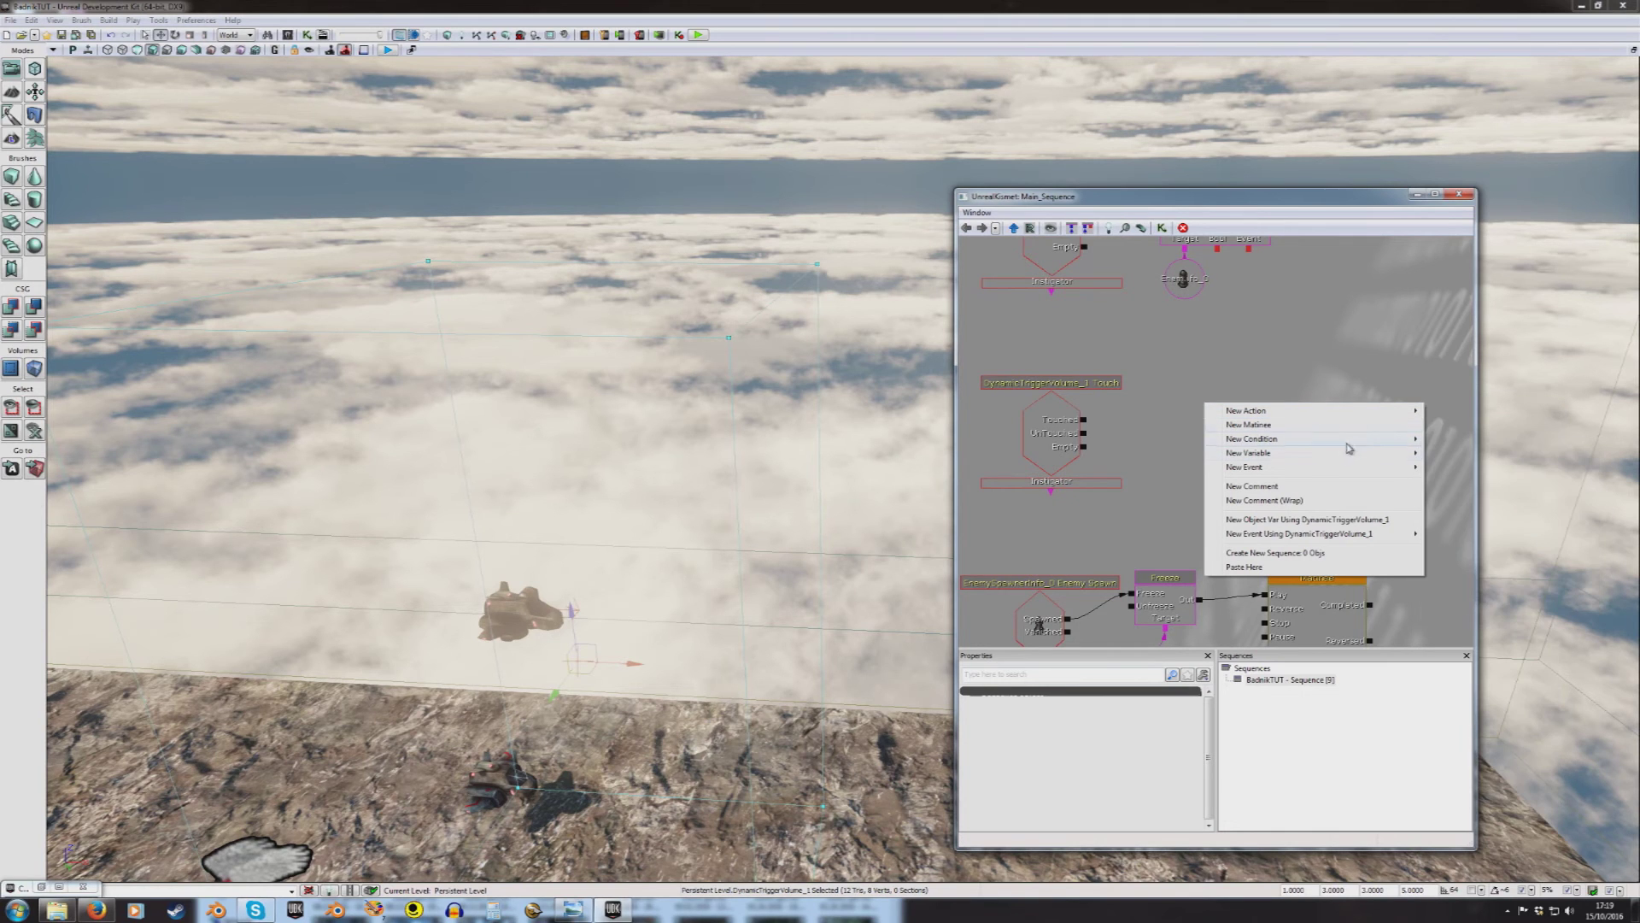
mouse_move(1343, 413)
mouse_move(1446, 425)
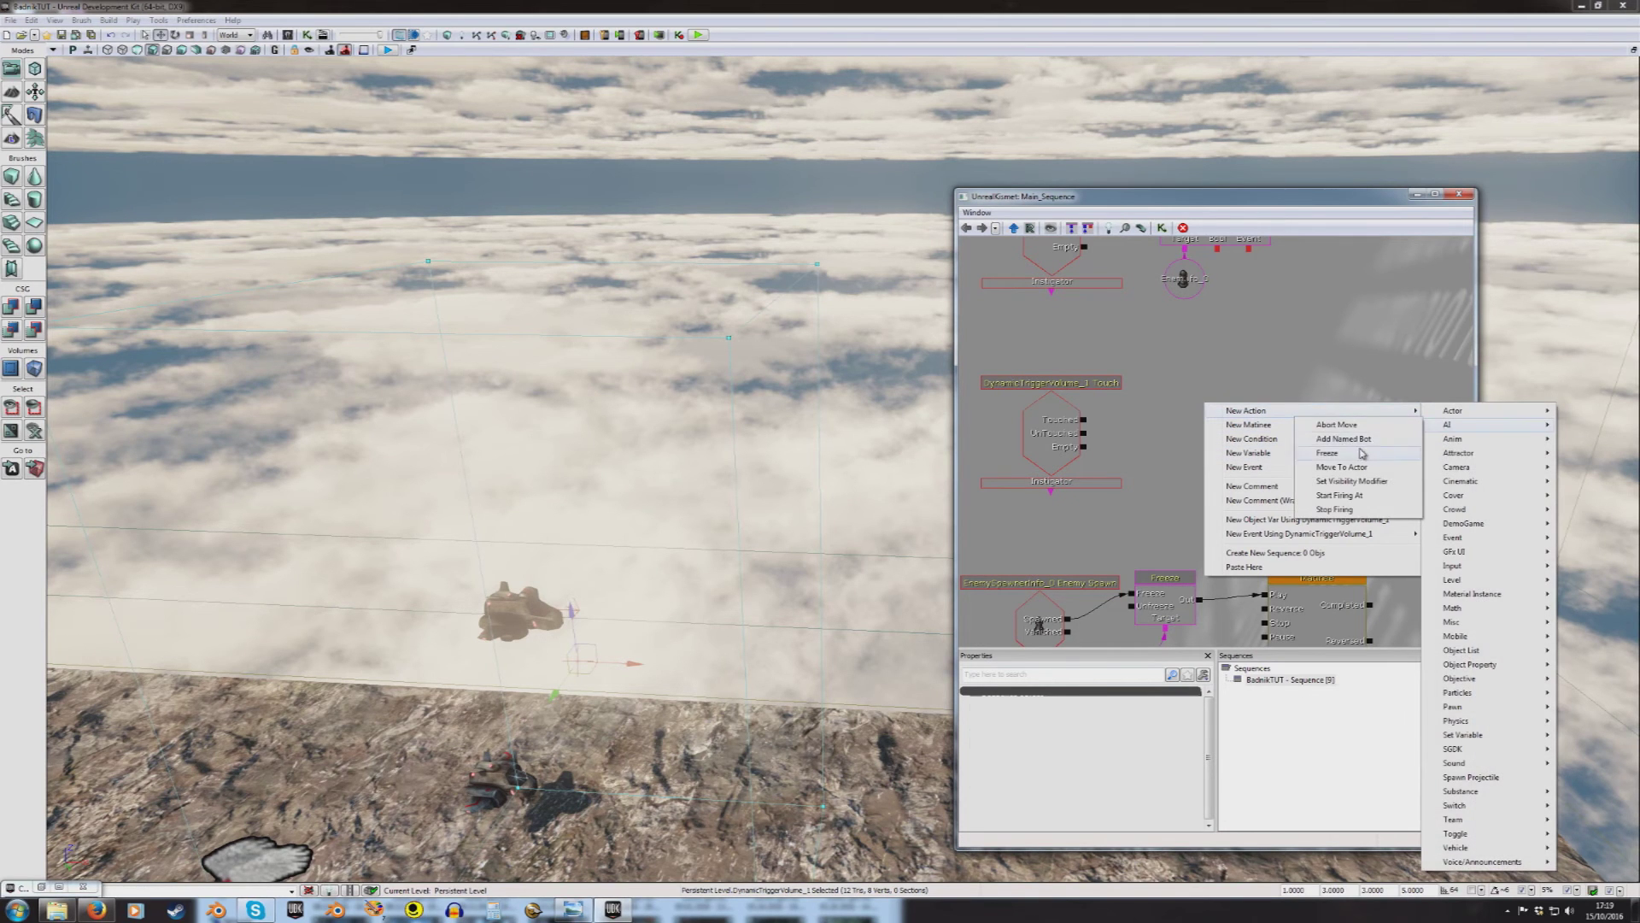
click(1361, 453)
ctrl+drag(1236, 453, 1191, 435)
drag(1083, 419, 1150, 416)
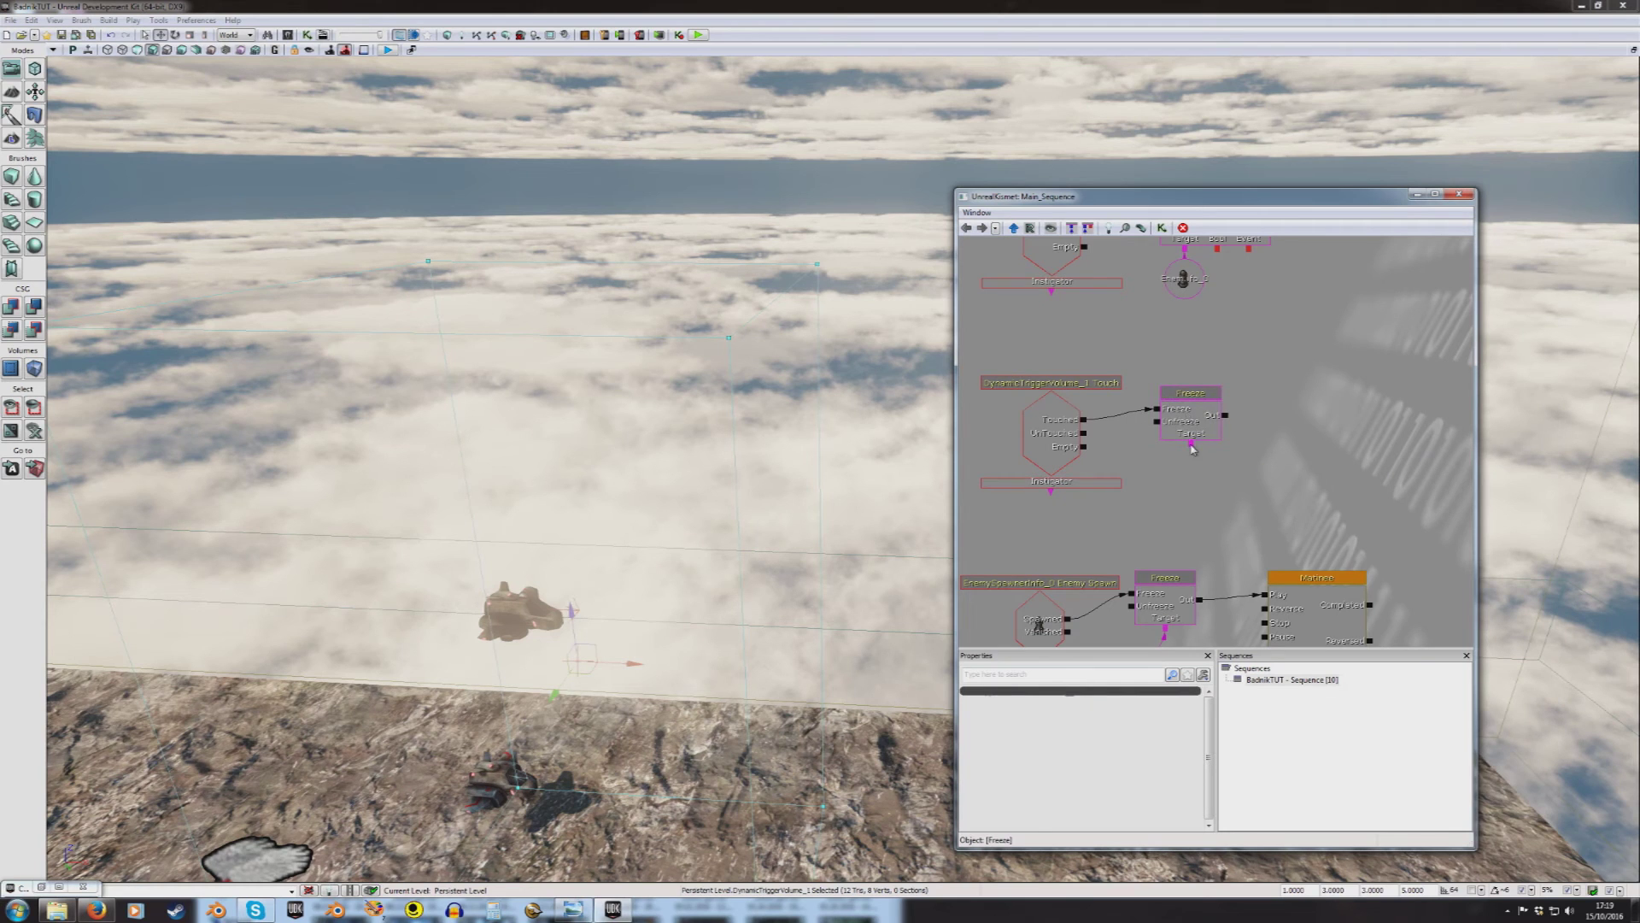
drag(1188, 557, 1206, 425)
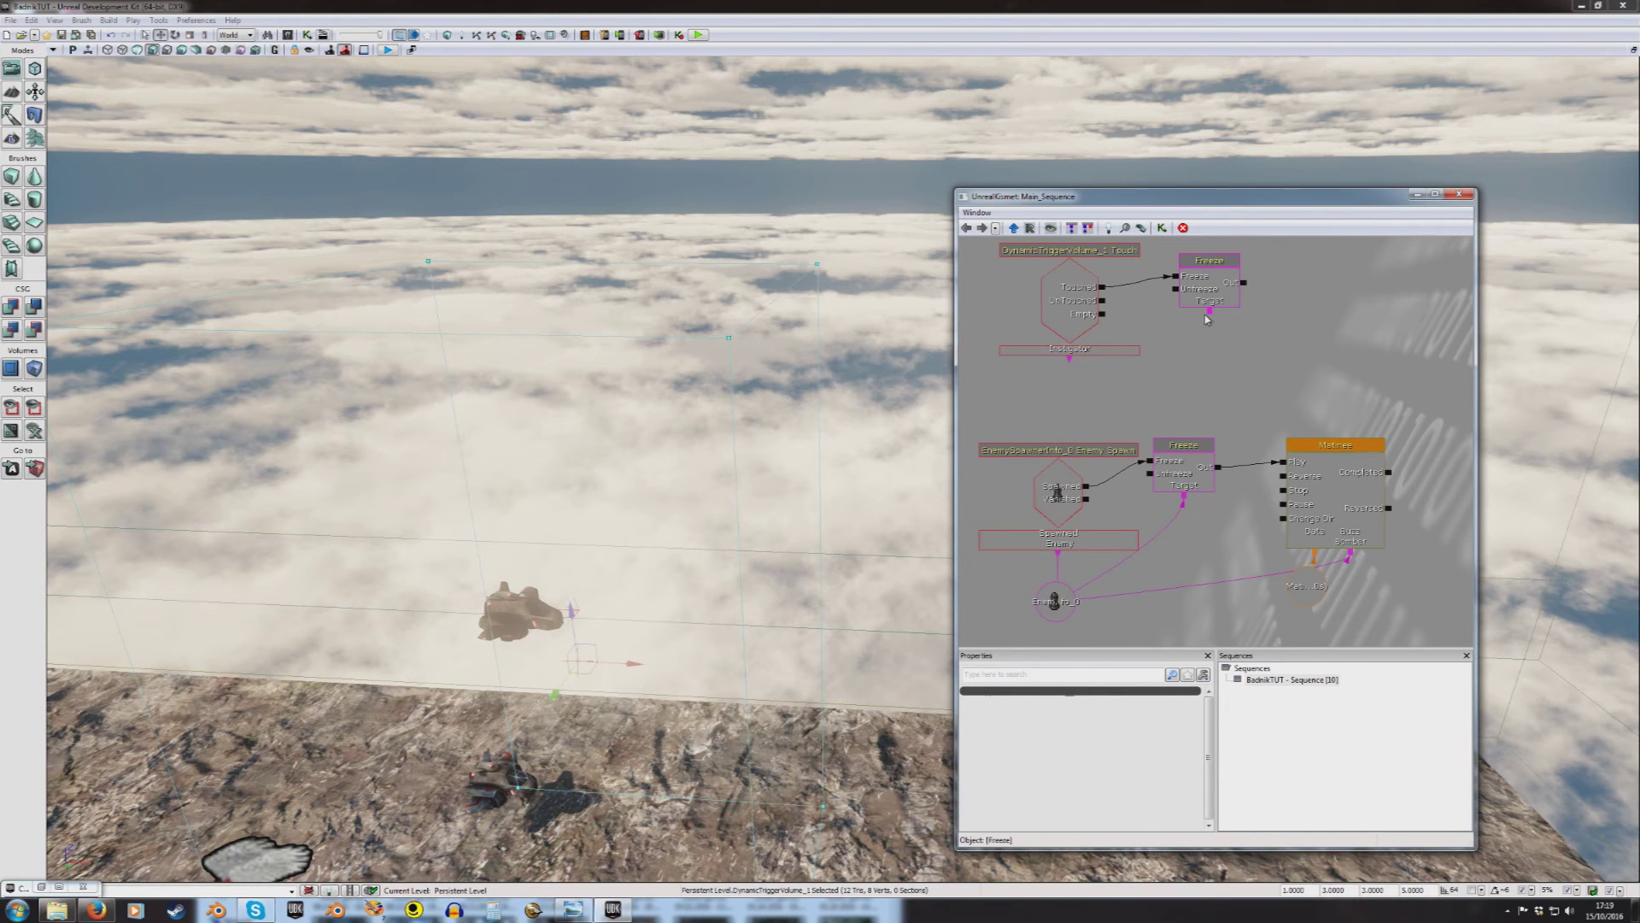
Step: Connect the second Freeze action's Target to the spawned enemy variable and set its output's activate delay to 1
right_click(1244, 284)
click(1299, 373)
text(1)
click(694, 399)
drag(1254, 295, 1188, 378)
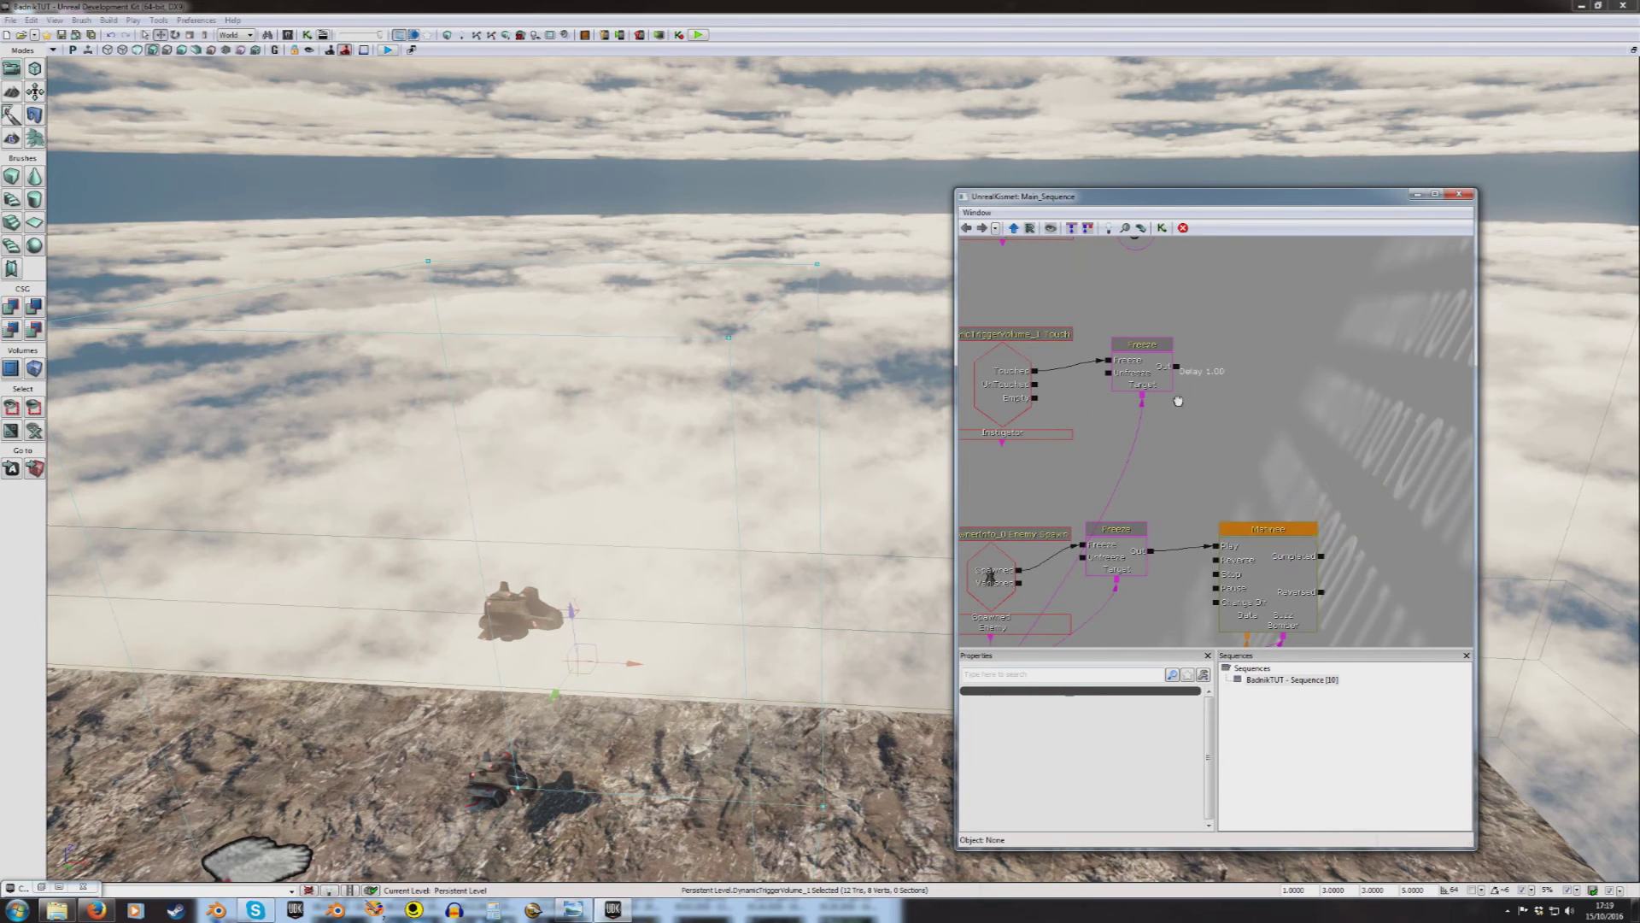
Step: Reset the second Freeze action's output activate delay to 0
right_click(1189, 377)
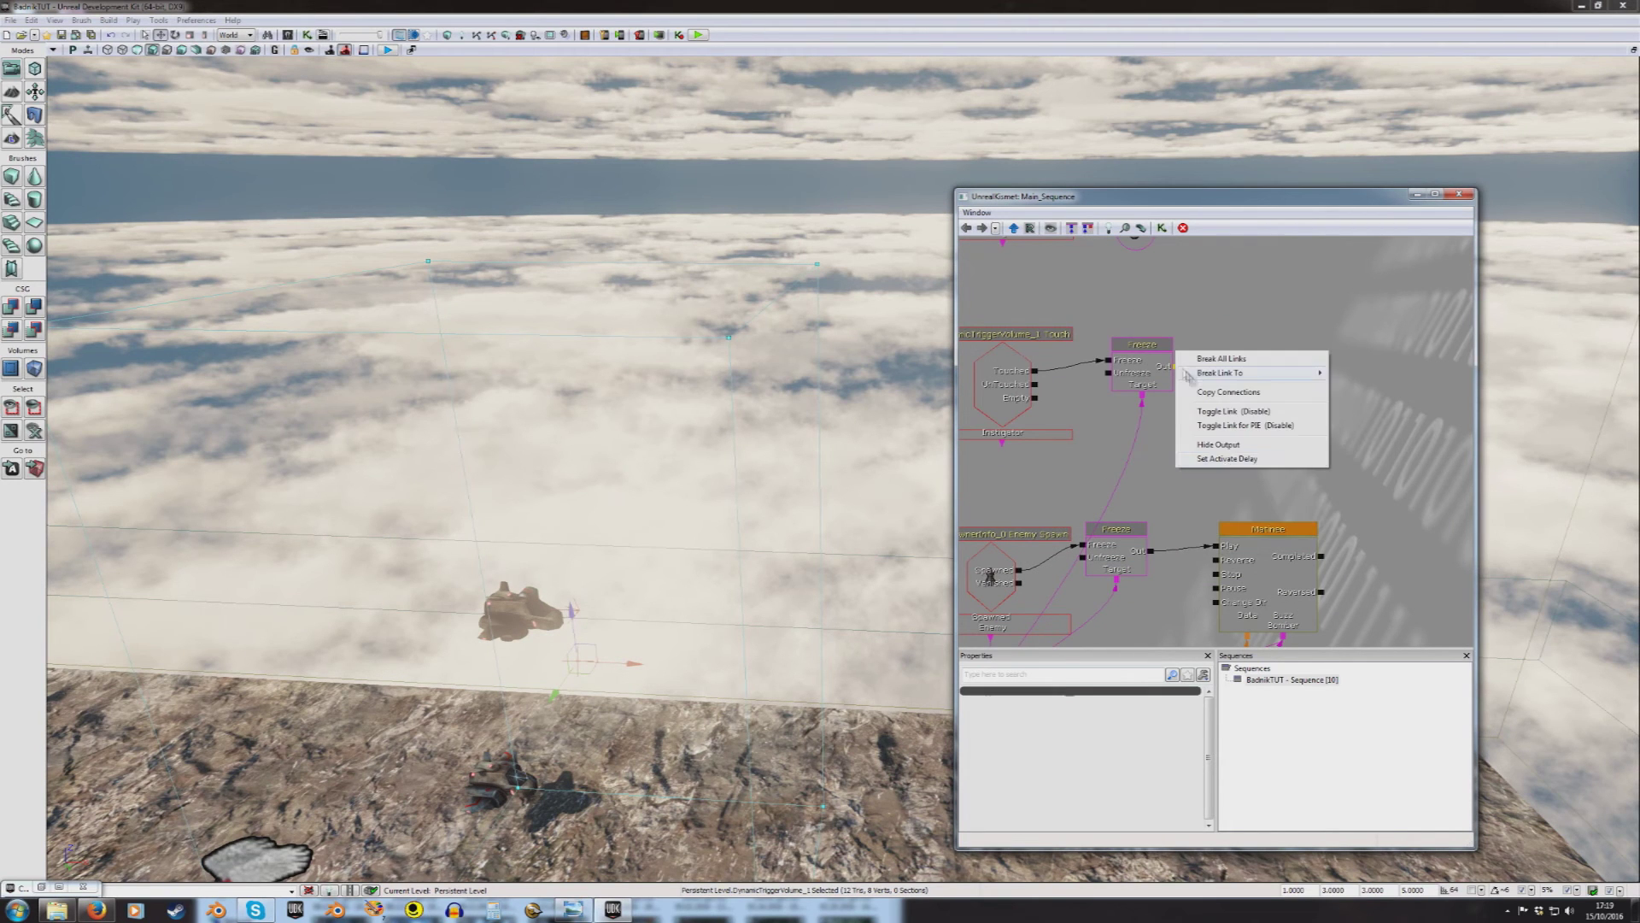
click(1227, 460)
text(0)
key(Return)
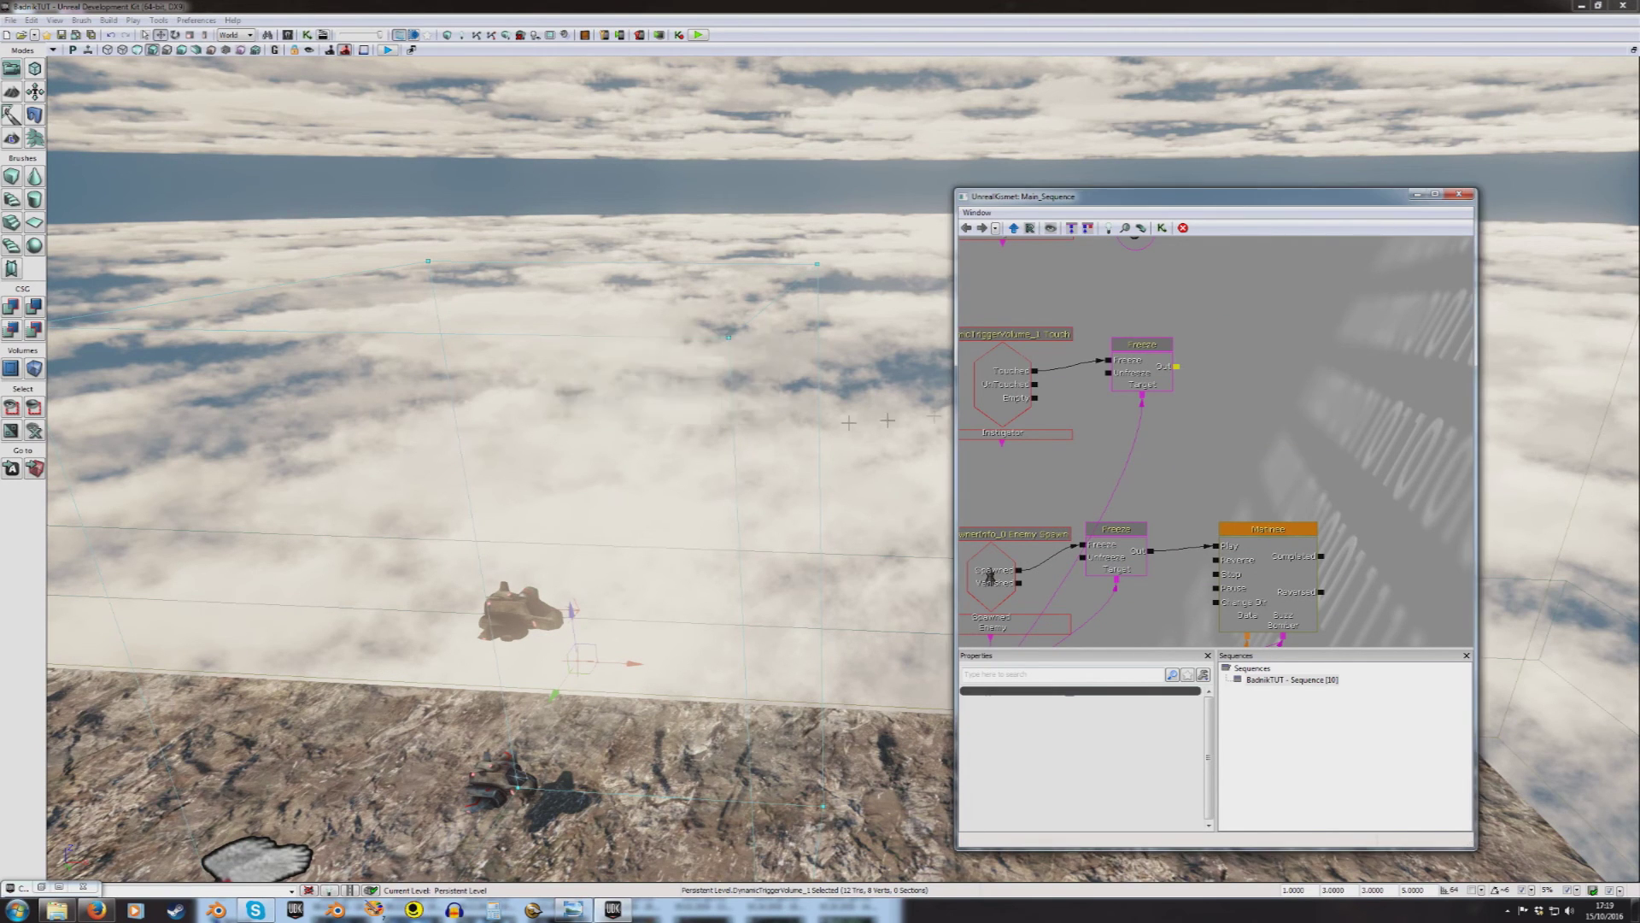
Step: Add a Delay action beside the second Freeze action and connect the Freeze's Out to the Delay's Start input
drag(1213, 369, 1179, 425)
right_click(1188, 363)
mouse_move(1234, 369)
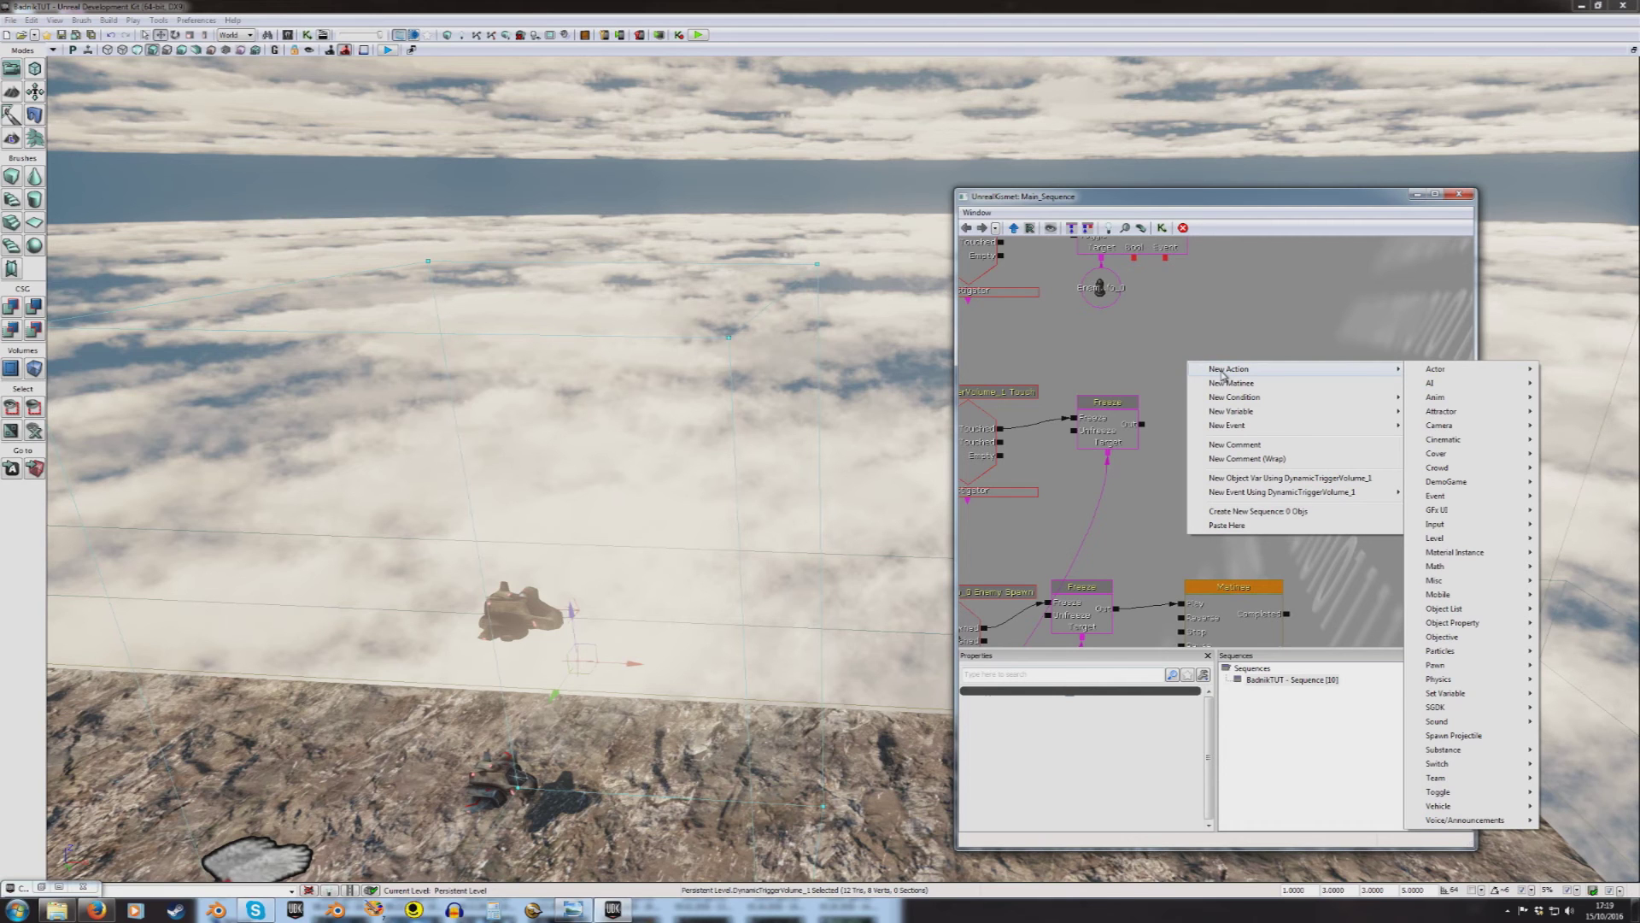
click(1168, 346)
right_click(1143, 424)
click(1142, 356)
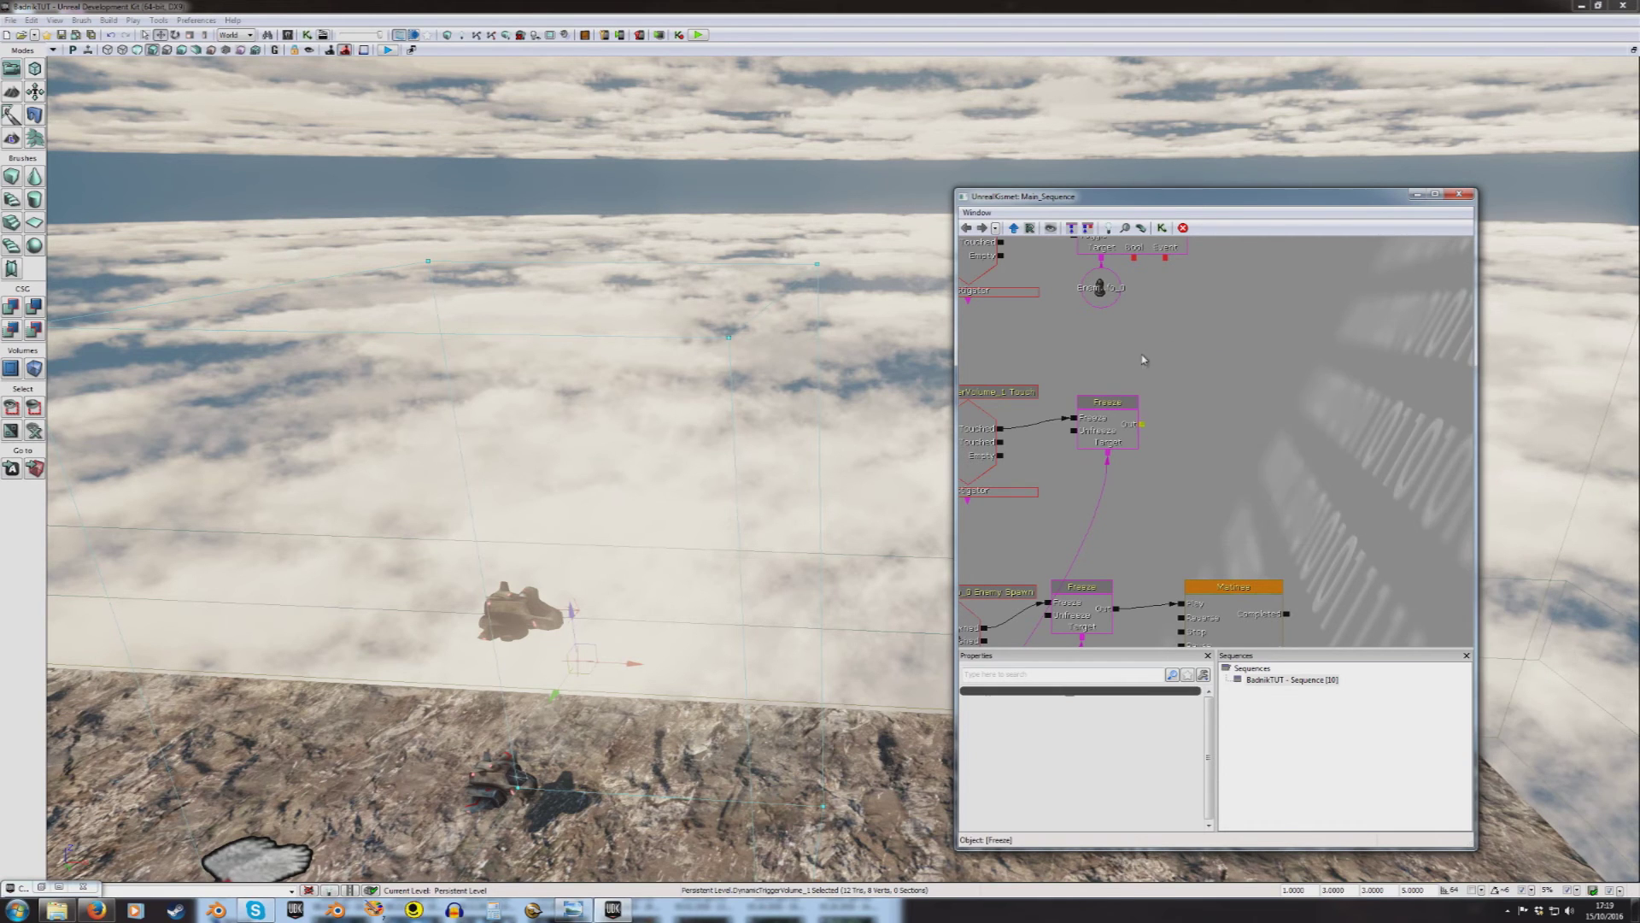
right_click(1171, 389)
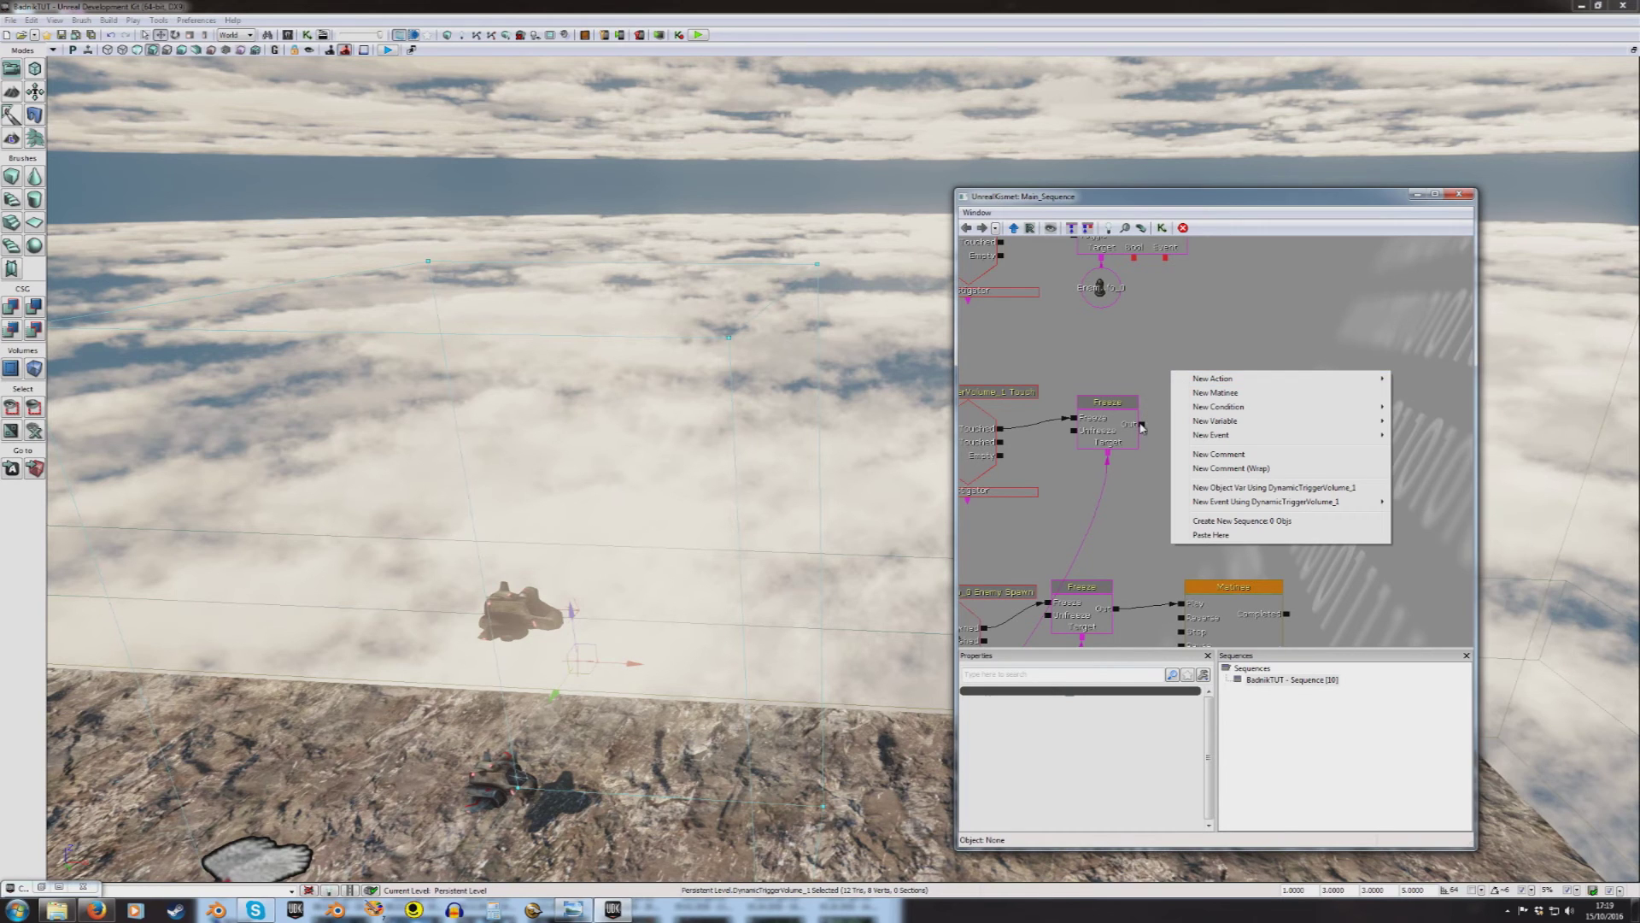
mouse_move(1432, 591)
click(1309, 634)
ctrl+drag(1206, 441, 1160, 415)
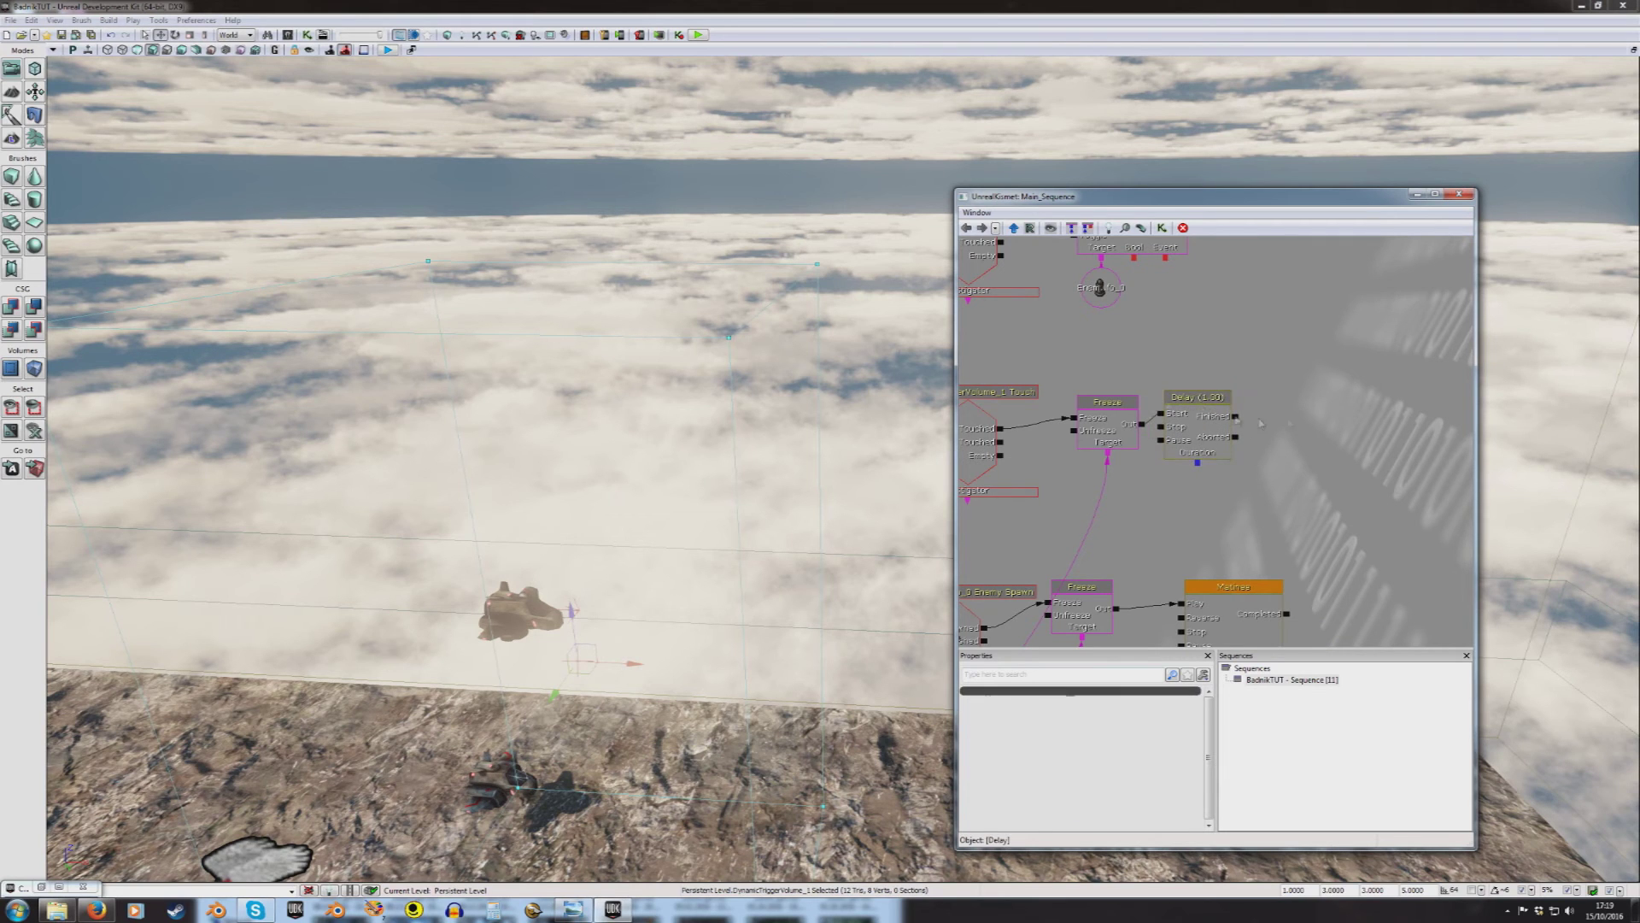
Step: Paste a copy of the Freeze action after the Delay, break its copied output link, and connect the Delay's Finished output to Unfreeze
drag(1162, 519, 1250, 491)
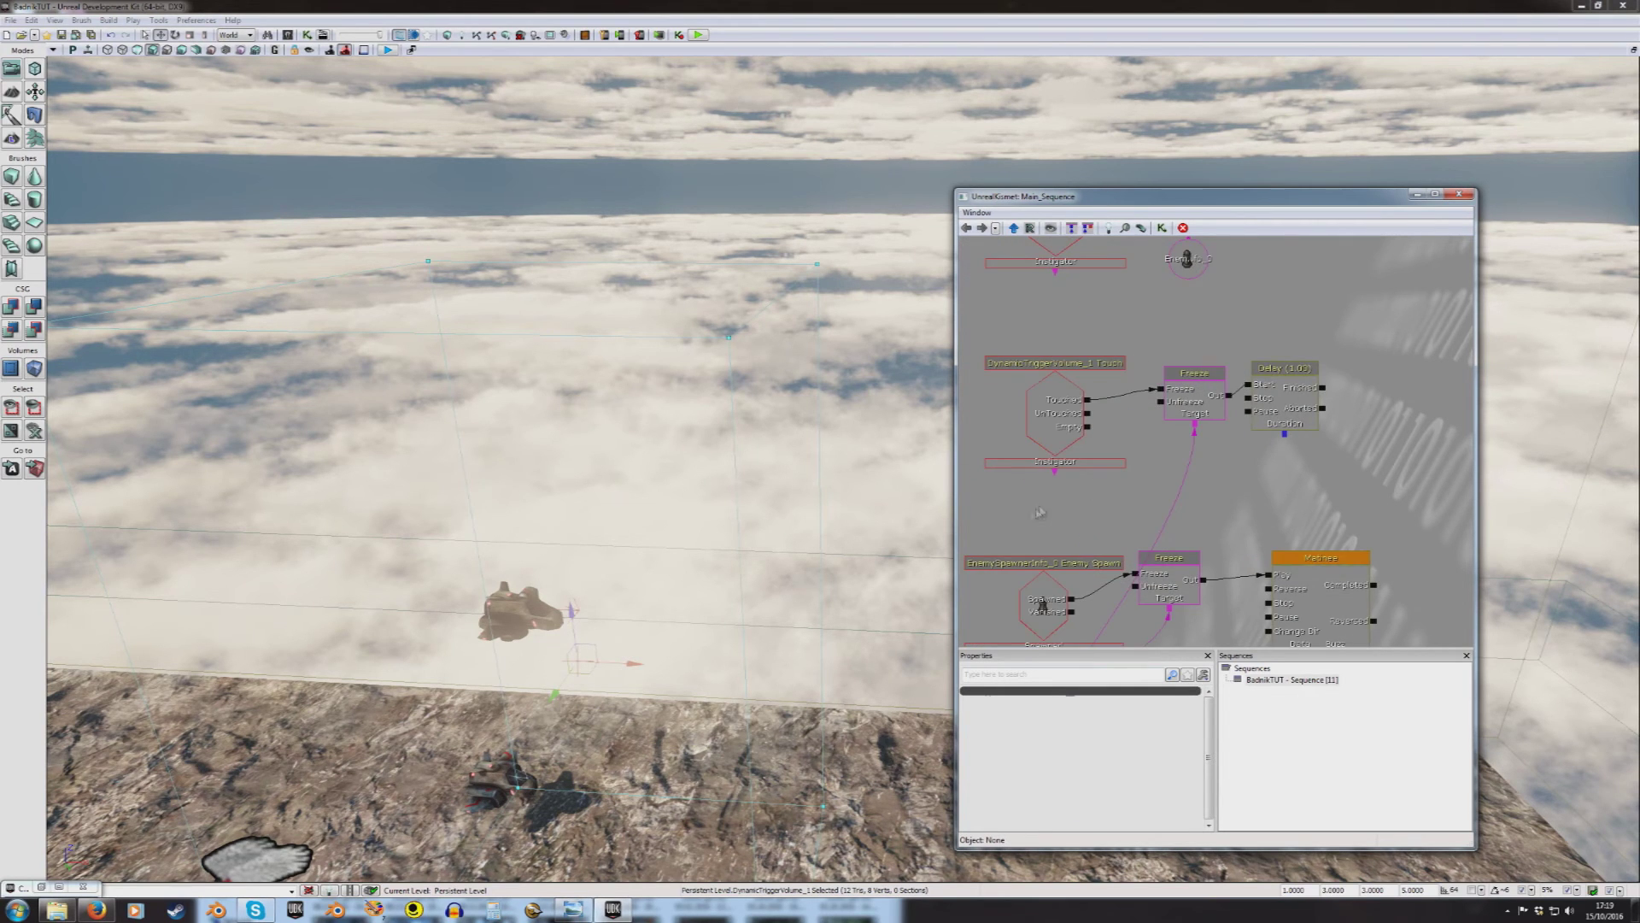
drag(1138, 499, 1150, 408)
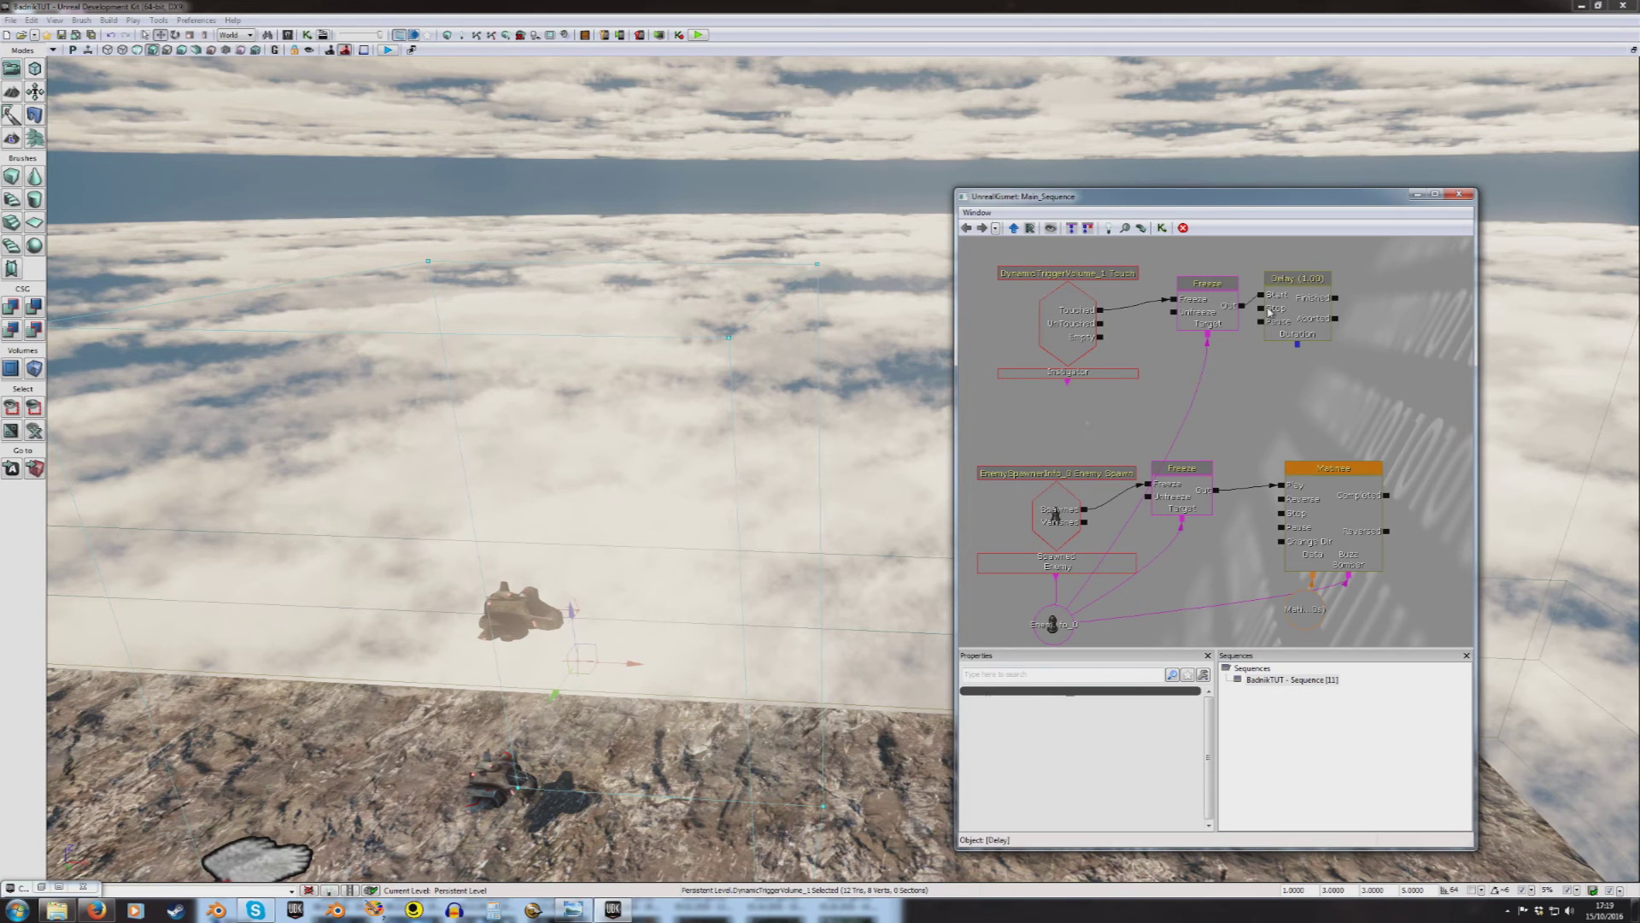
drag(1410, 297, 1230, 419)
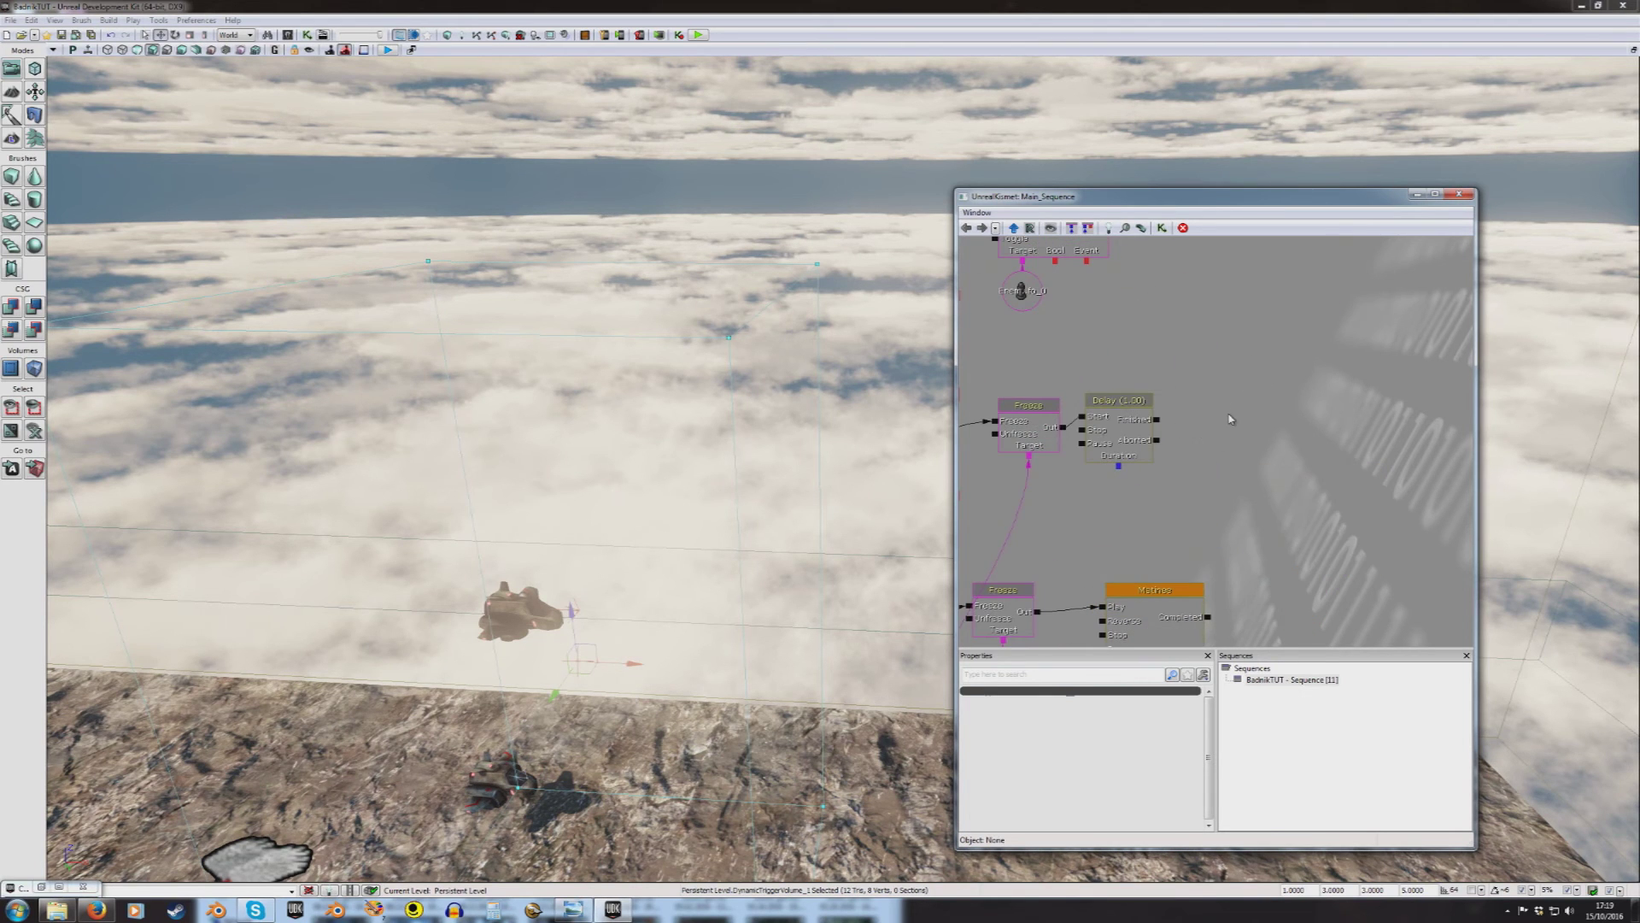
click(1042, 440)
right_click(1231, 366)
click(1294, 525)
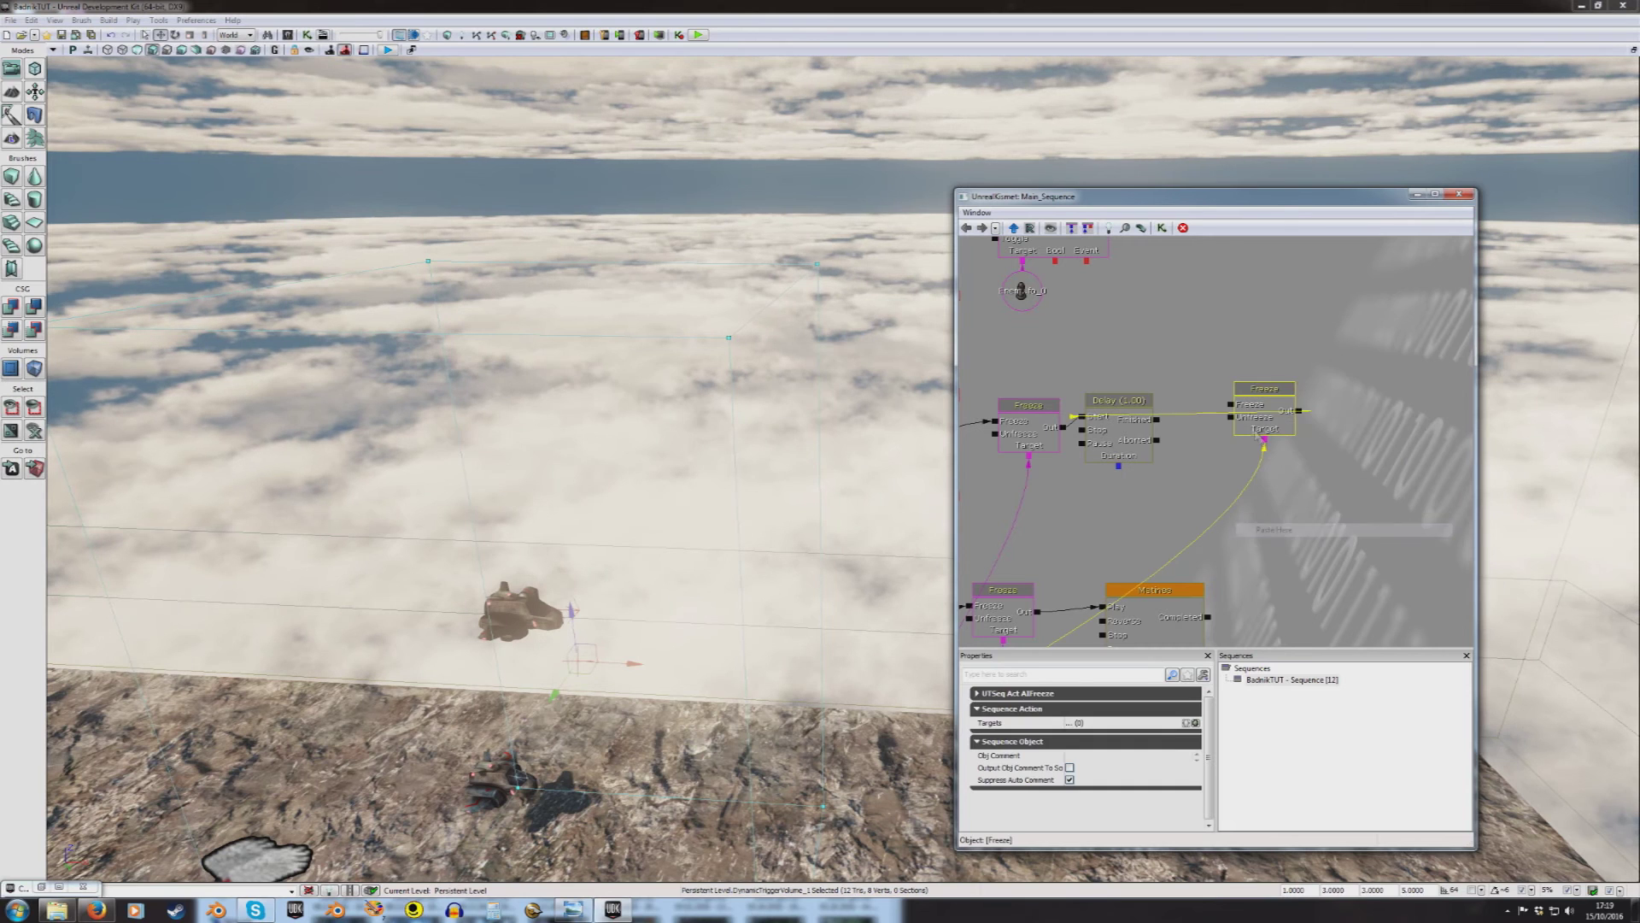
right_click(1300, 412)
click(1326, 404)
click(1261, 415)
ctrl+drag(1261, 414, 1204, 437)
click(1193, 442)
Step: Add an SGDK Shoot Enemy action beside the unfreezing action and connect that action's Out to its input
right_click(1306, 406)
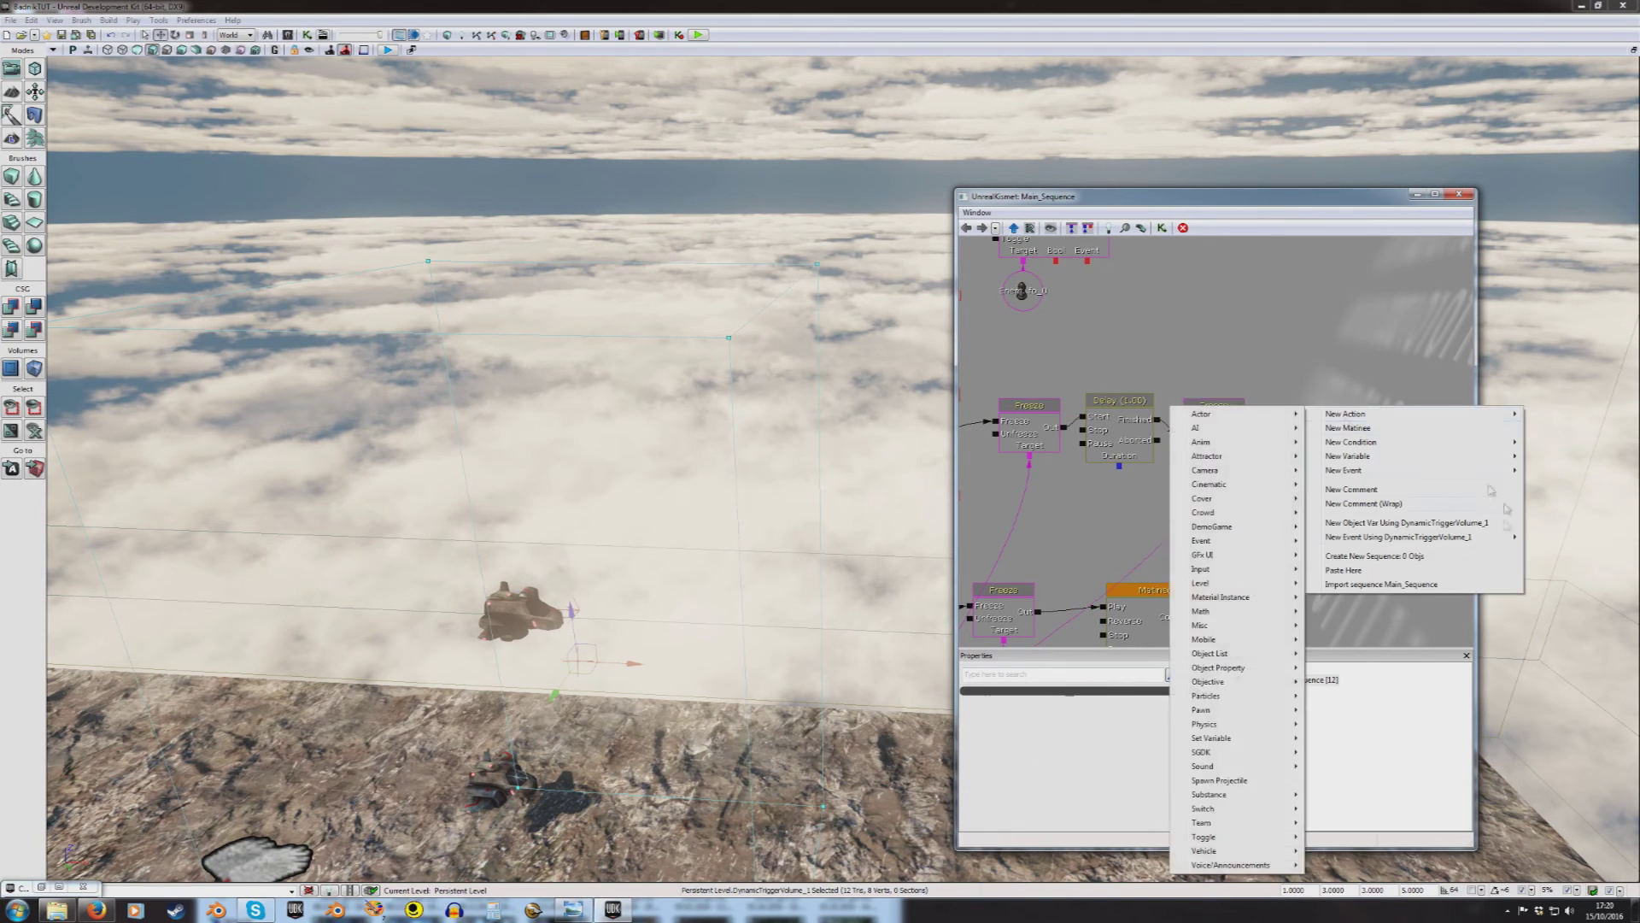
mouse_move(1202, 751)
click(1319, 480)
ctrl+drag(1313, 457, 1246, 437)
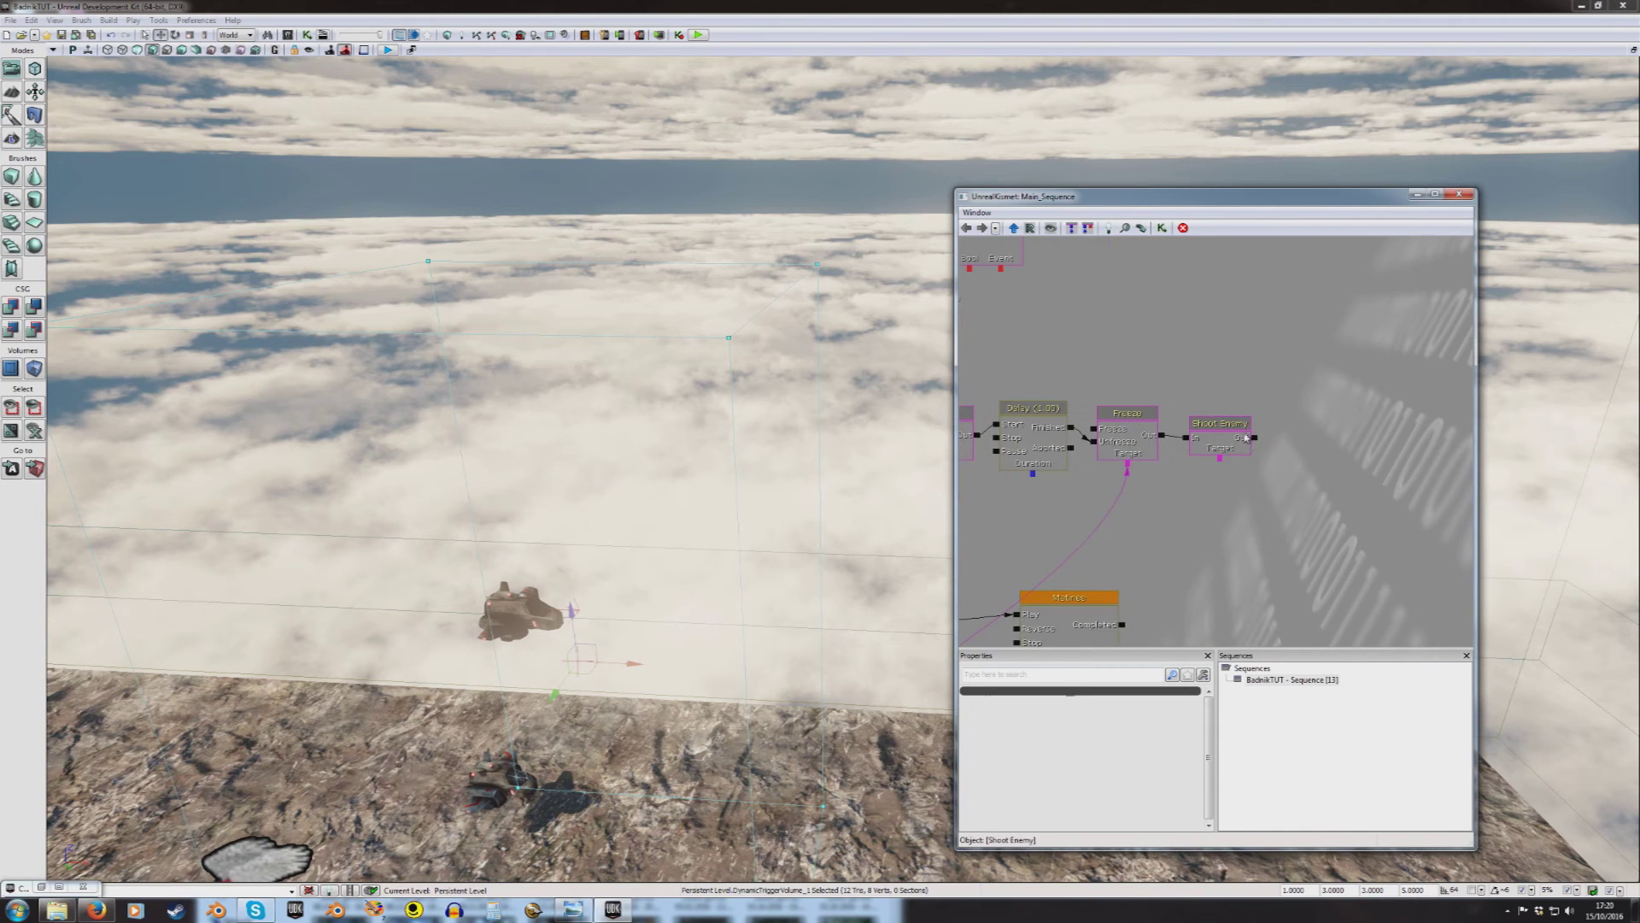
Step: Add a second SGDK Shoot Enemy action beyond the first one
right_click(1329, 412)
mouse_move(1334, 416)
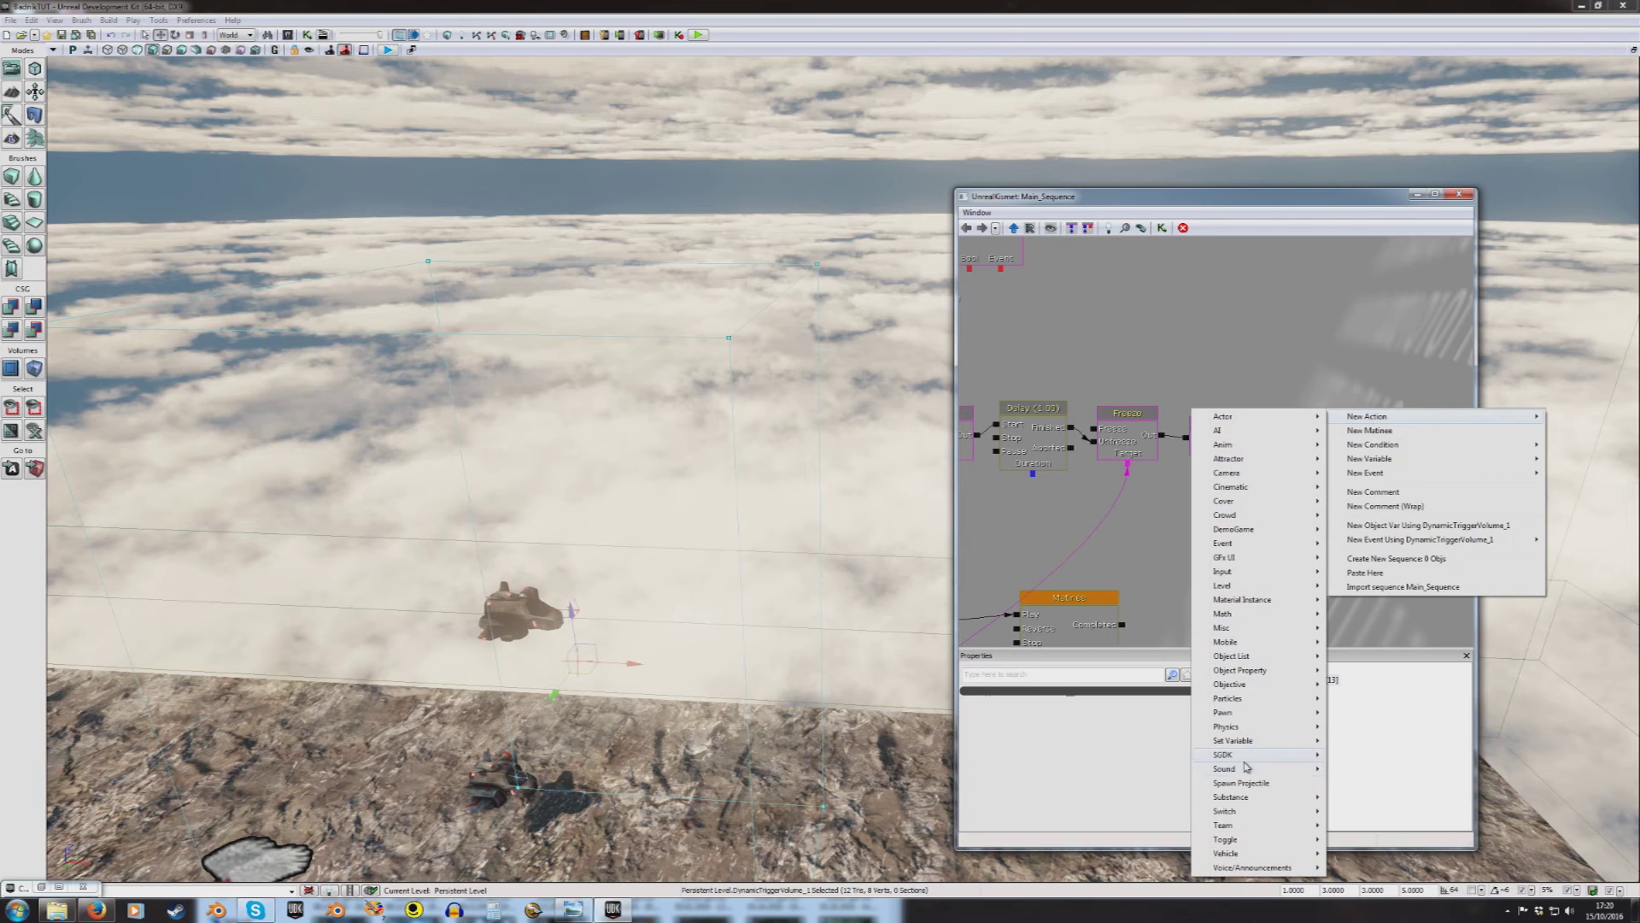
mouse_move(1245, 760)
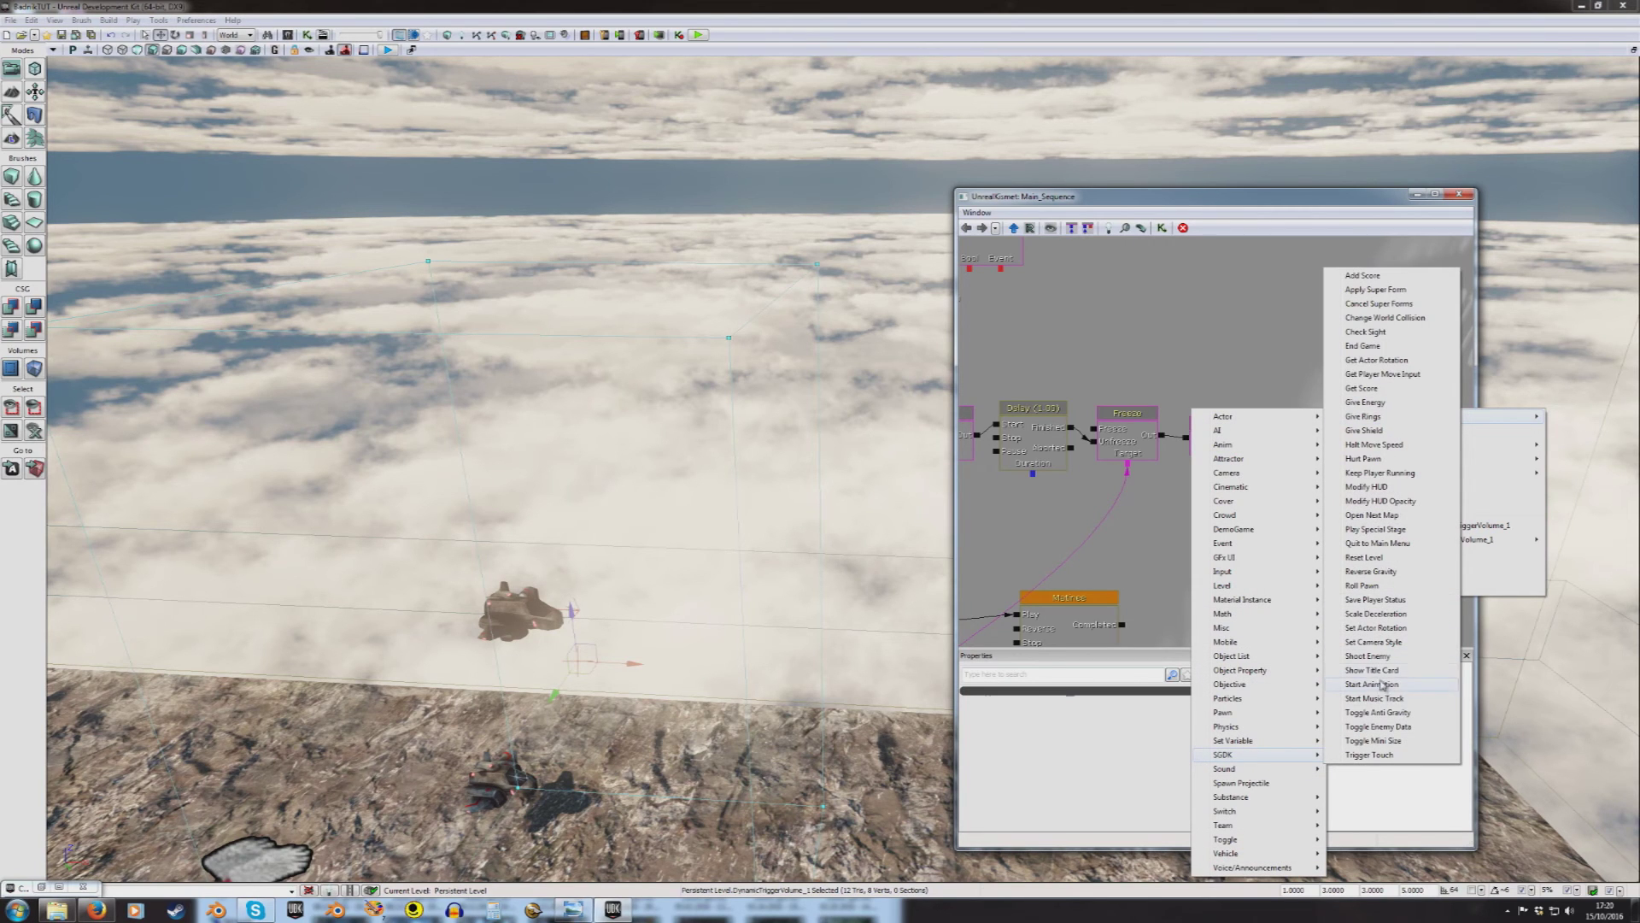
click(1368, 655)
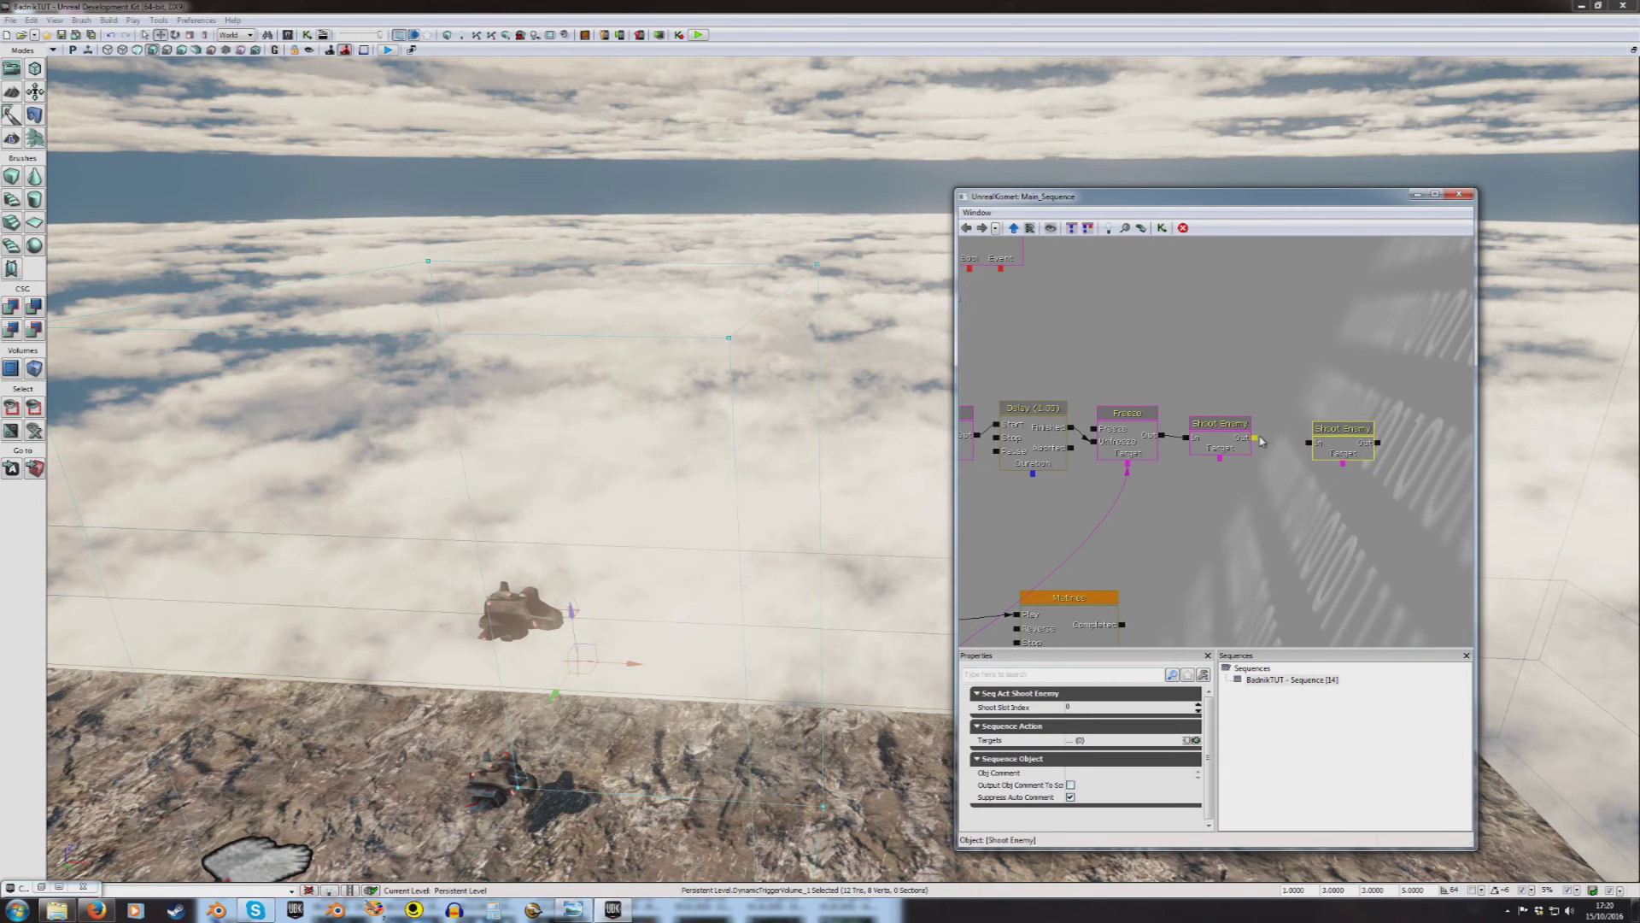
Step: Paste a copy of the Delay above the Shoot Enemy actions, break its copied output link, and connect the first Shoot Enemy's Out to Start
right_click(1246, 358)
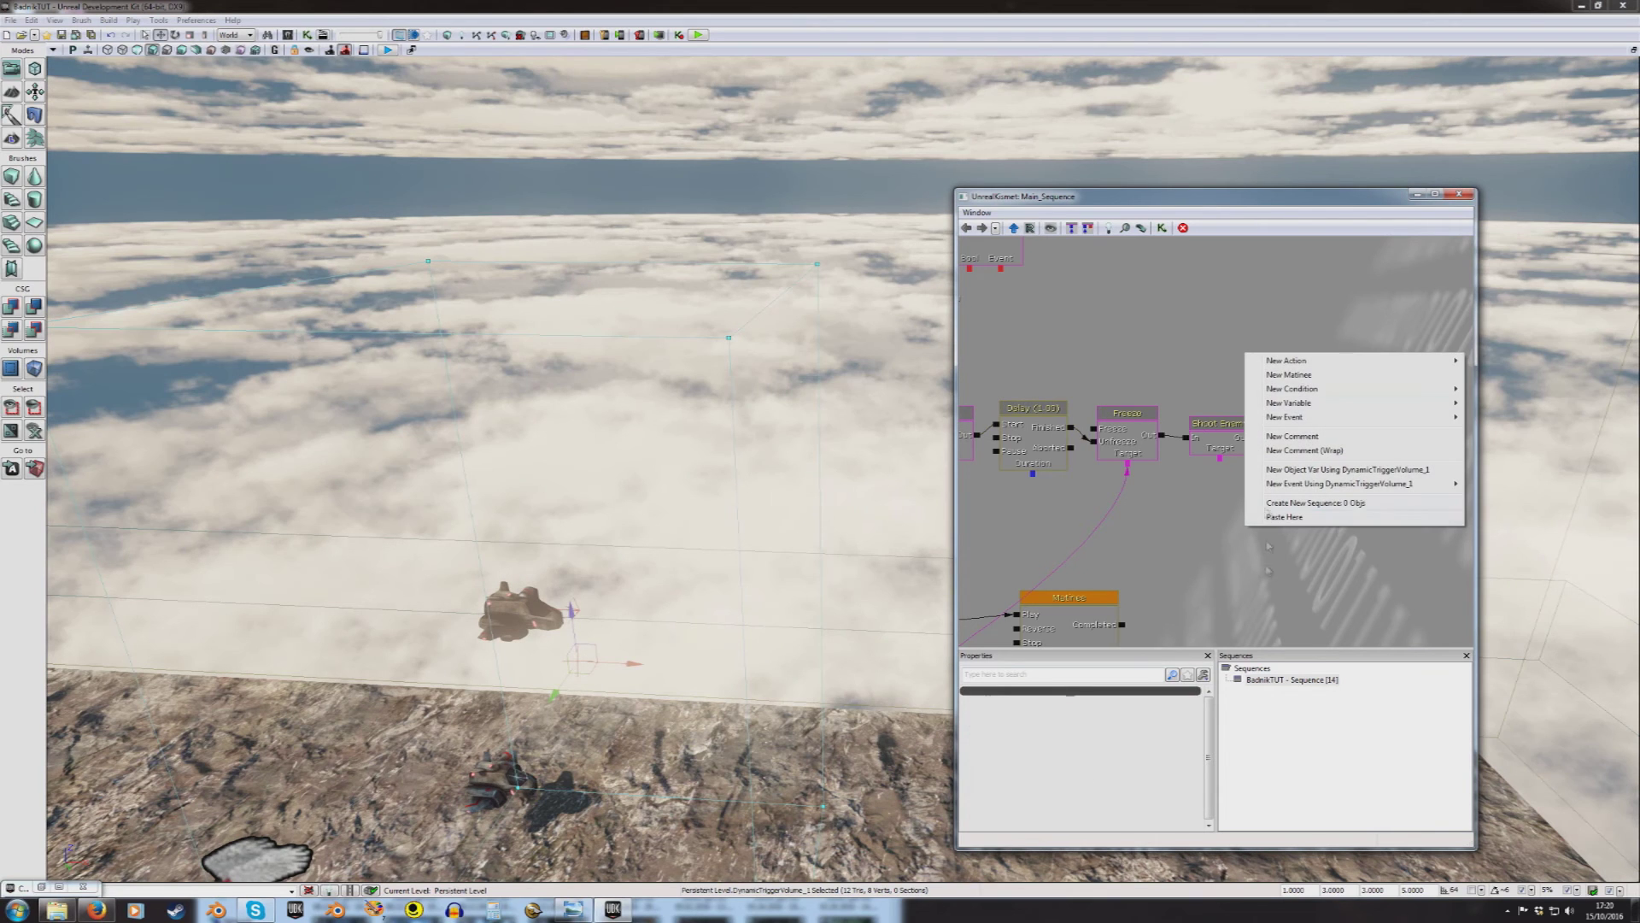
click(1295, 517)
drag(1151, 373, 1160, 388)
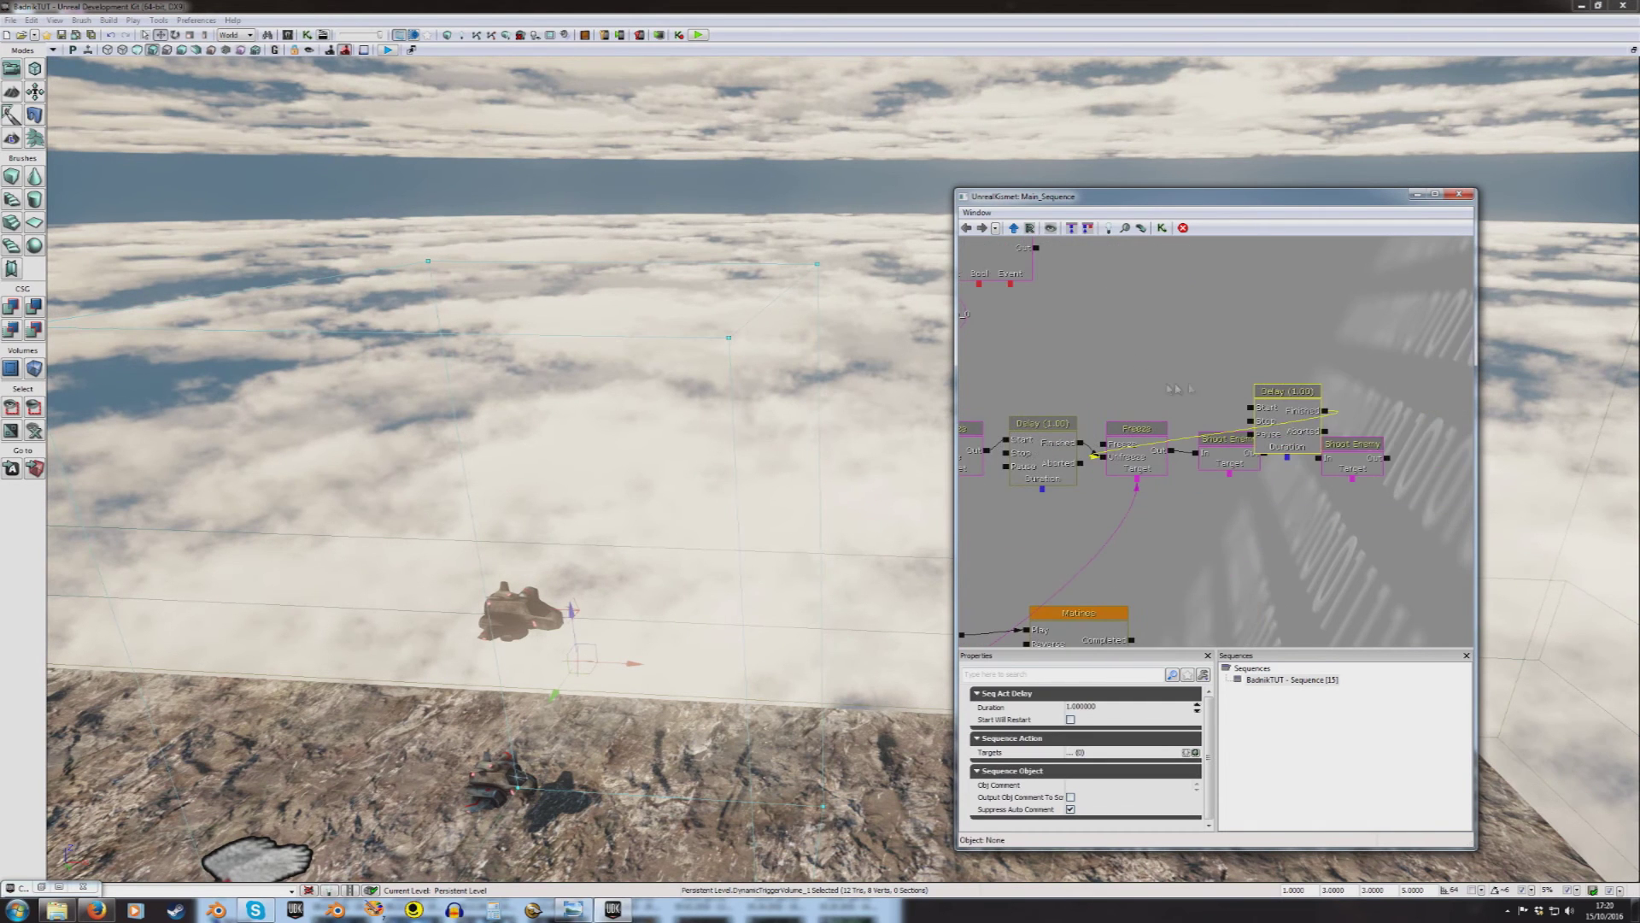
right_click(1329, 411)
click(1358, 405)
mouse_move(1283, 430)
ctrl+mouse_down()
mouse_move(1341, 377)
mouse_move(1288, 423)
mouse_move(1307, 370)
mouse_move(1268, 449)
ctrl+mouse_up()
right_click(1308, 362)
click(1334, 366)
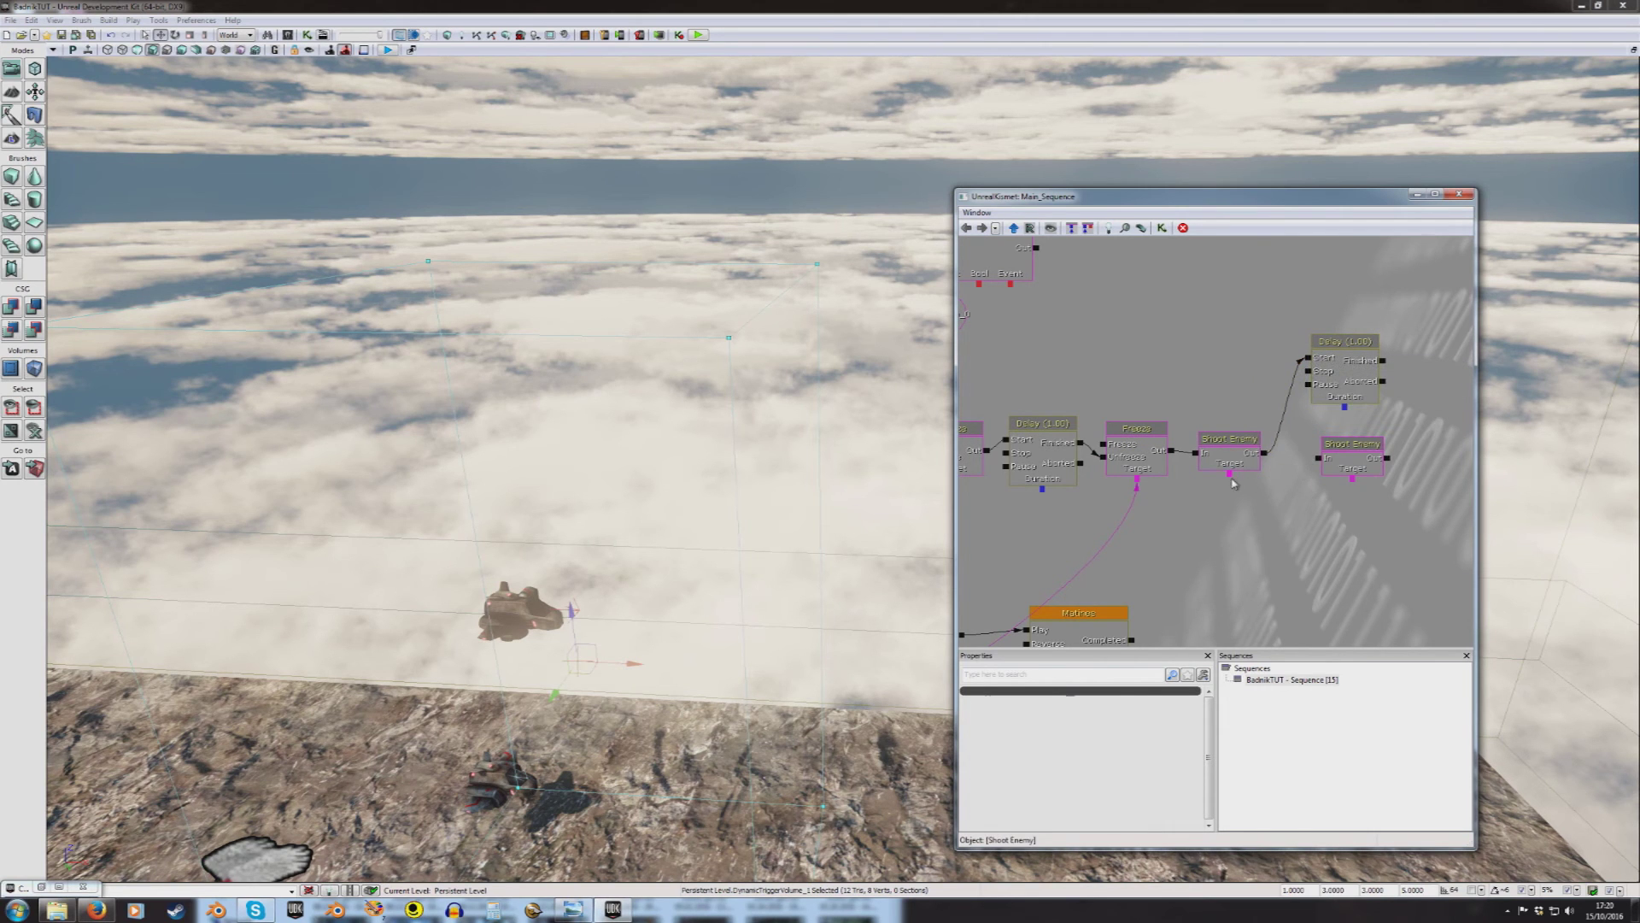
Step: Connect the Targets of both Shoot Enemy actions to the spawned enemy variable
drag(1245, 548, 1363, 411)
drag(1348, 339, 1033, 555)
drag(1388, 378, 1252, 433)
scroll(1329, 376, down, 1)
drag(1427, 325, 1037, 586)
drag(1381, 362, 1111, 453)
scroll(1110, 450, up, 1)
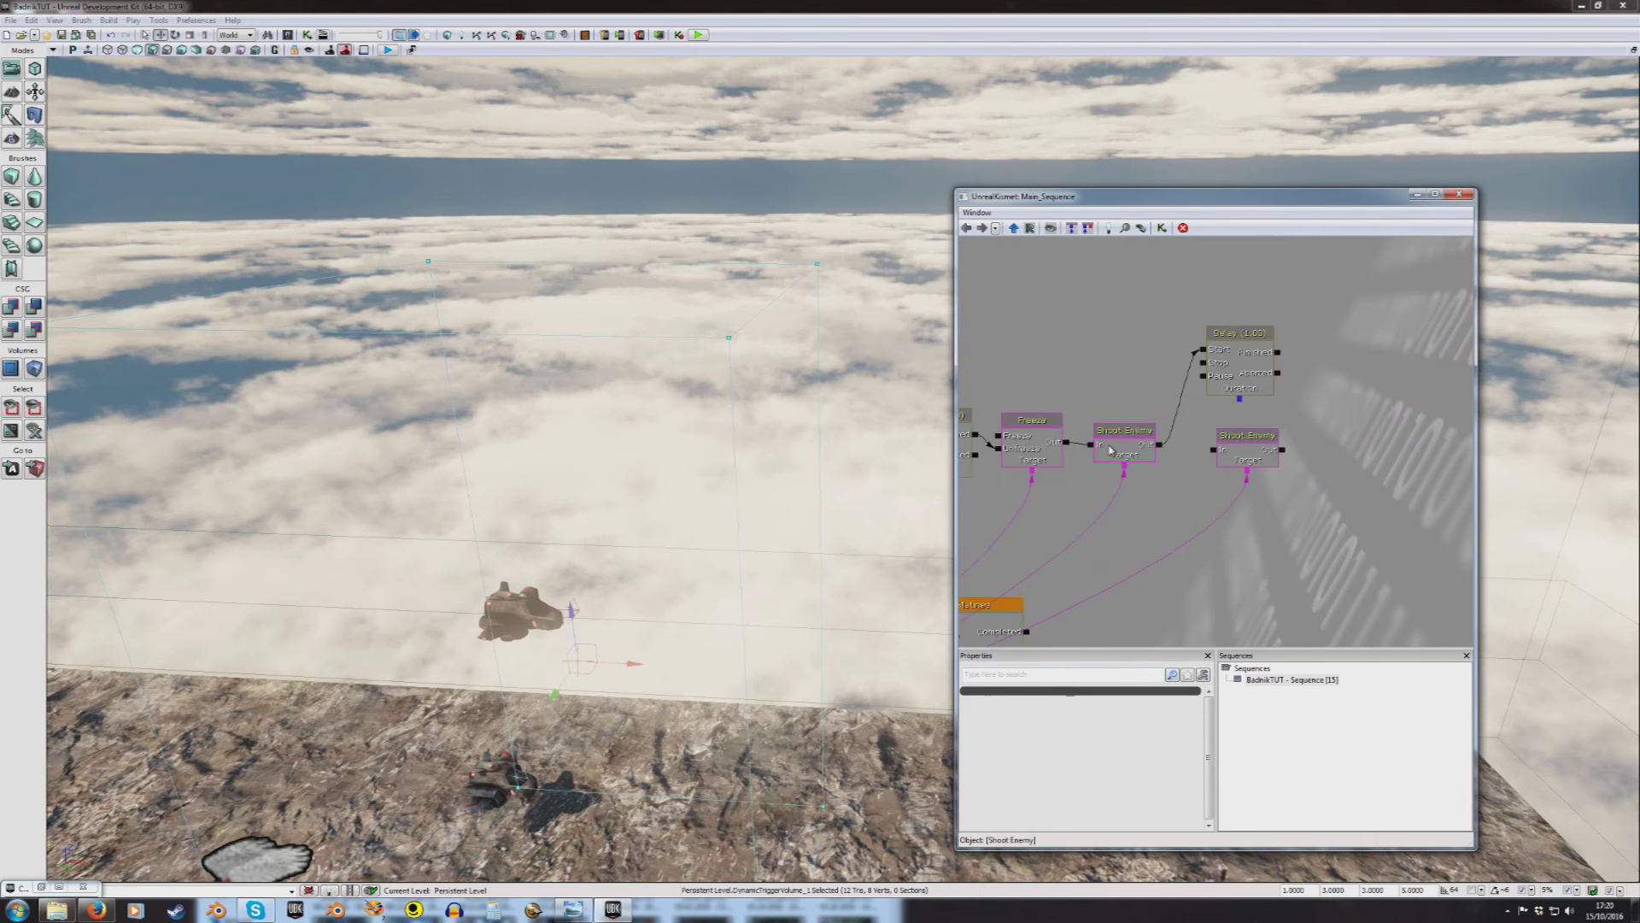
Step: Break the link from the unfreezing action to the first Shoot Enemy, and move the Shoot Enemy and Delay nodes away to make room
right_click(1073, 442)
click(1104, 438)
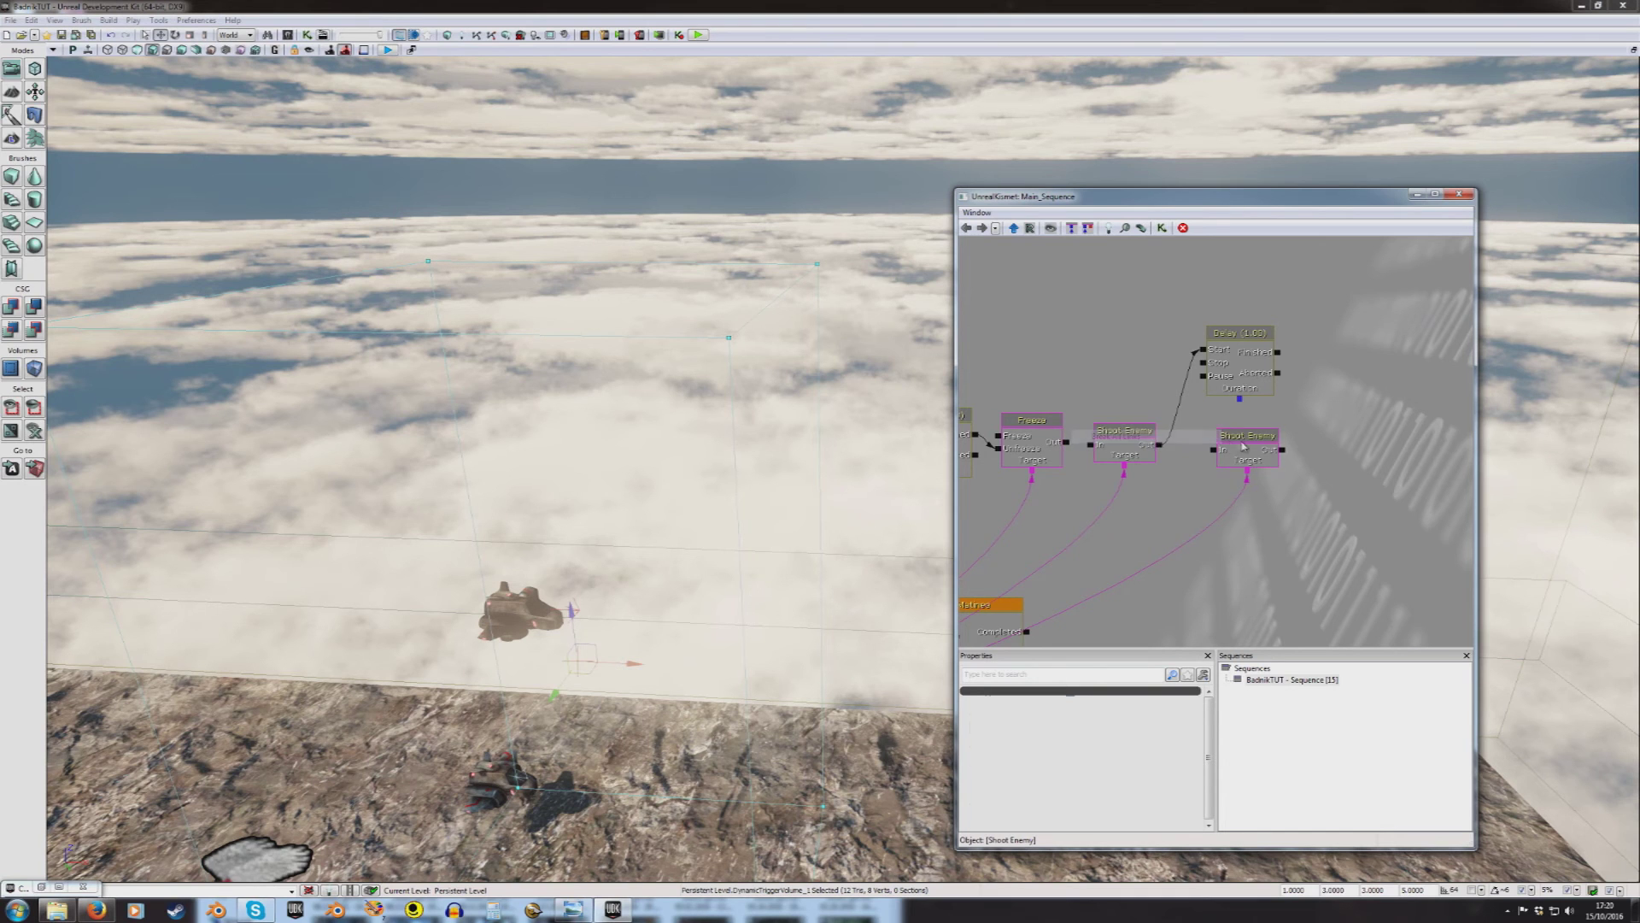
ctrl+click(1133, 449)
ctrl+click(1242, 382)
ctrl+drag(1128, 434, 1210, 428)
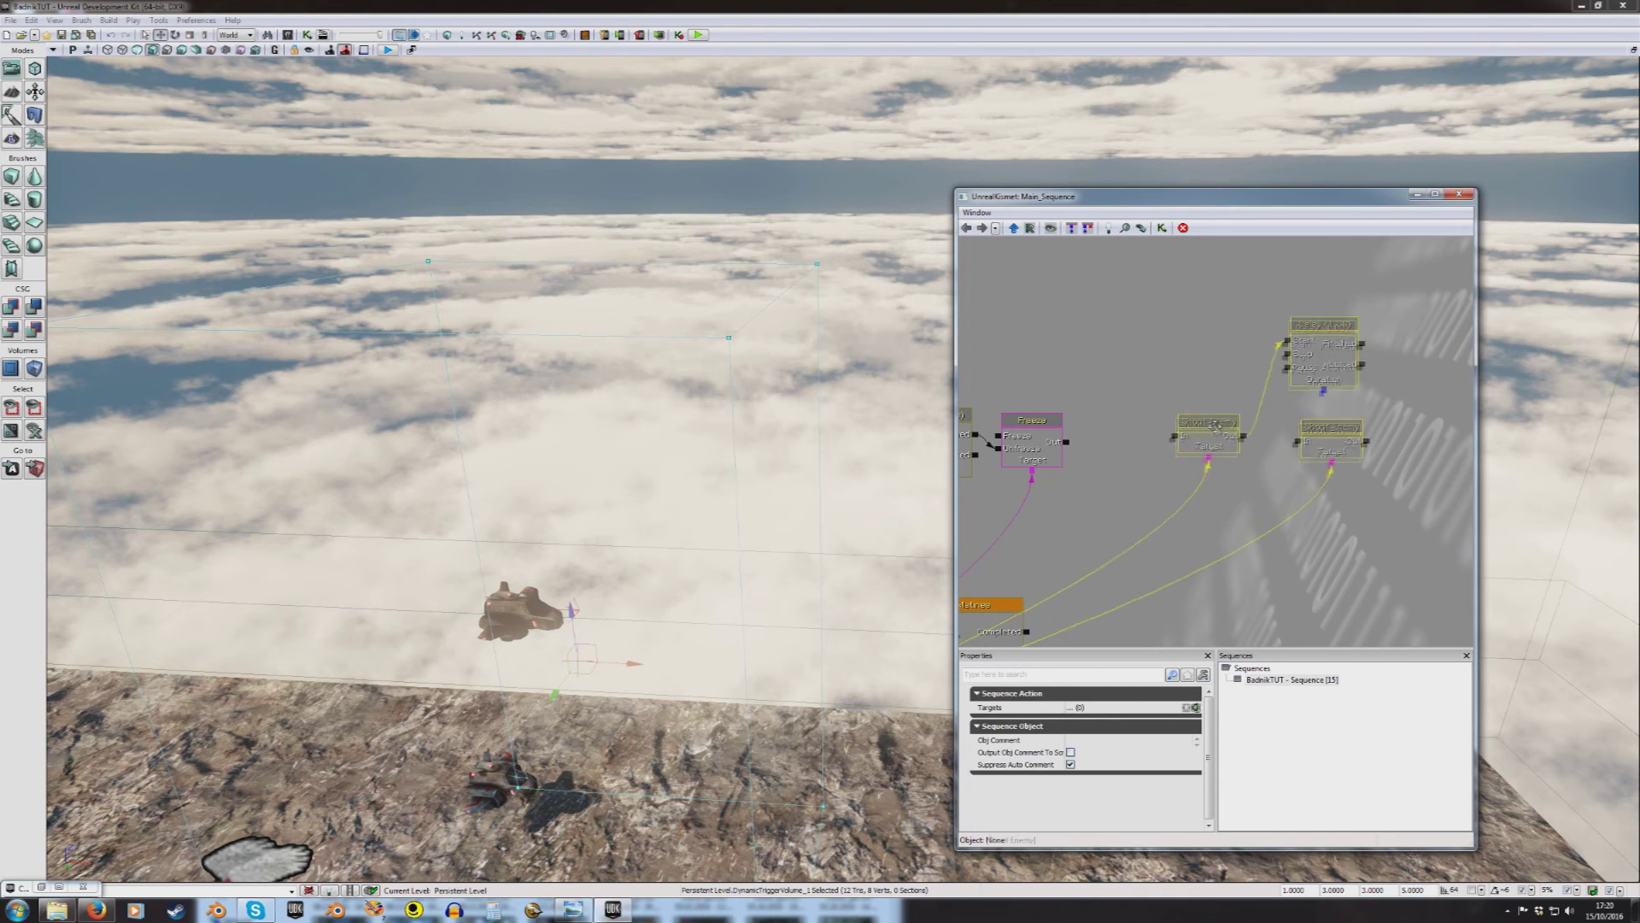
Step: Add an Is Alive condition in the gap, fed by the unfreezing action's Out, and connect True to the first Shoot Enemy
click(1087, 338)
right_click(1076, 330)
mouse_move(1120, 365)
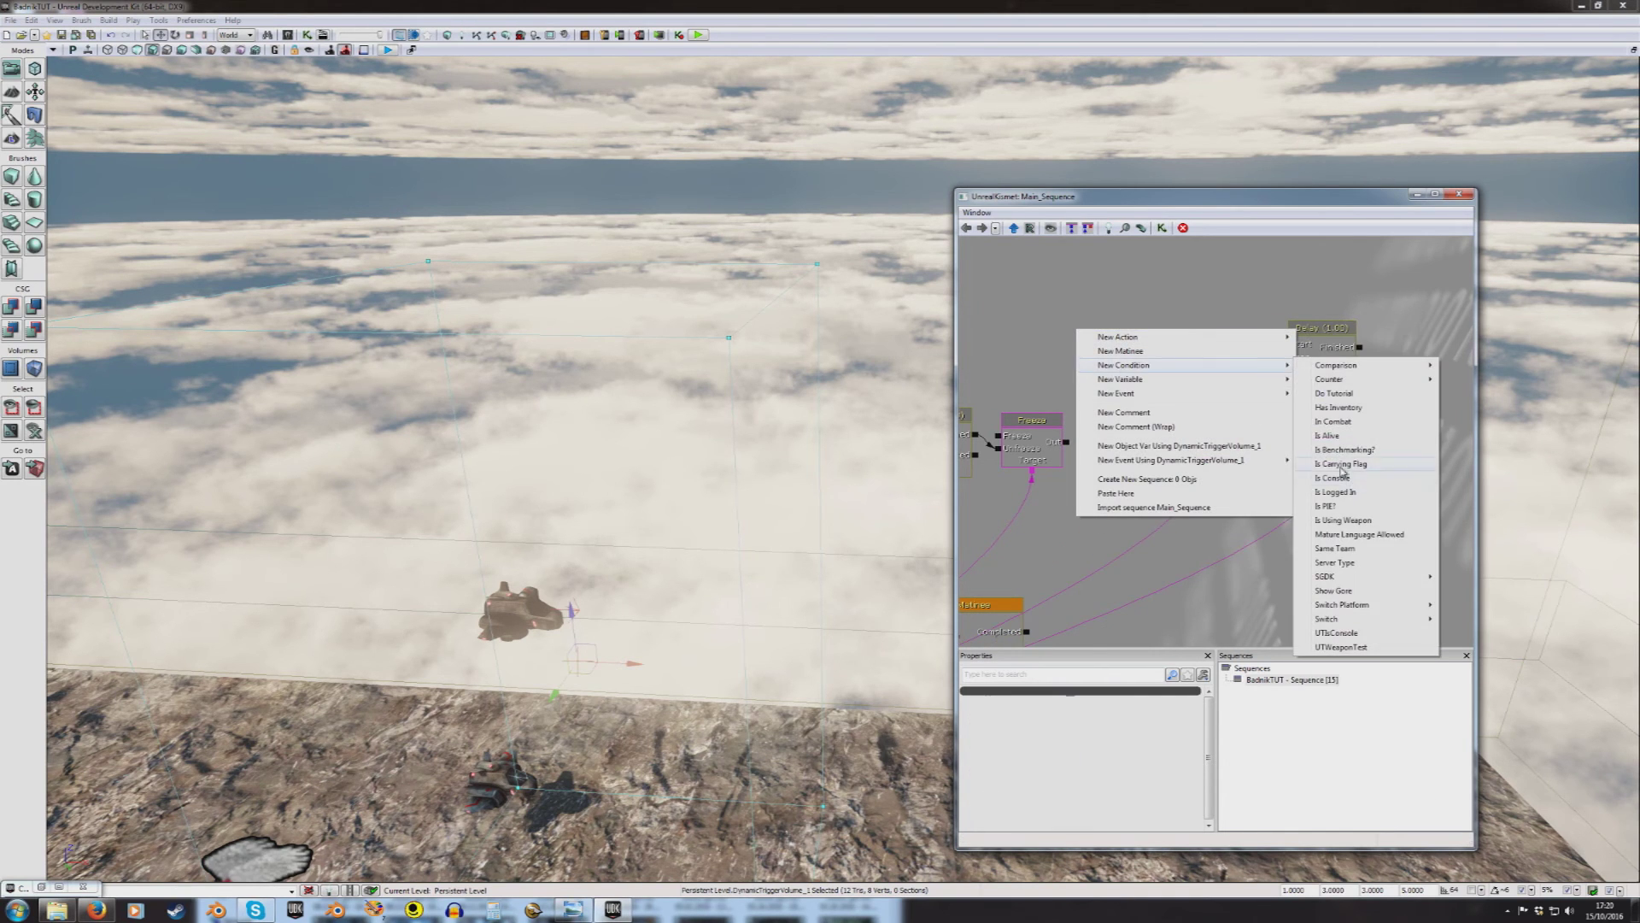
click(1329, 436)
ctrl+drag(1085, 404, 1171, 441)
click(1100, 428)
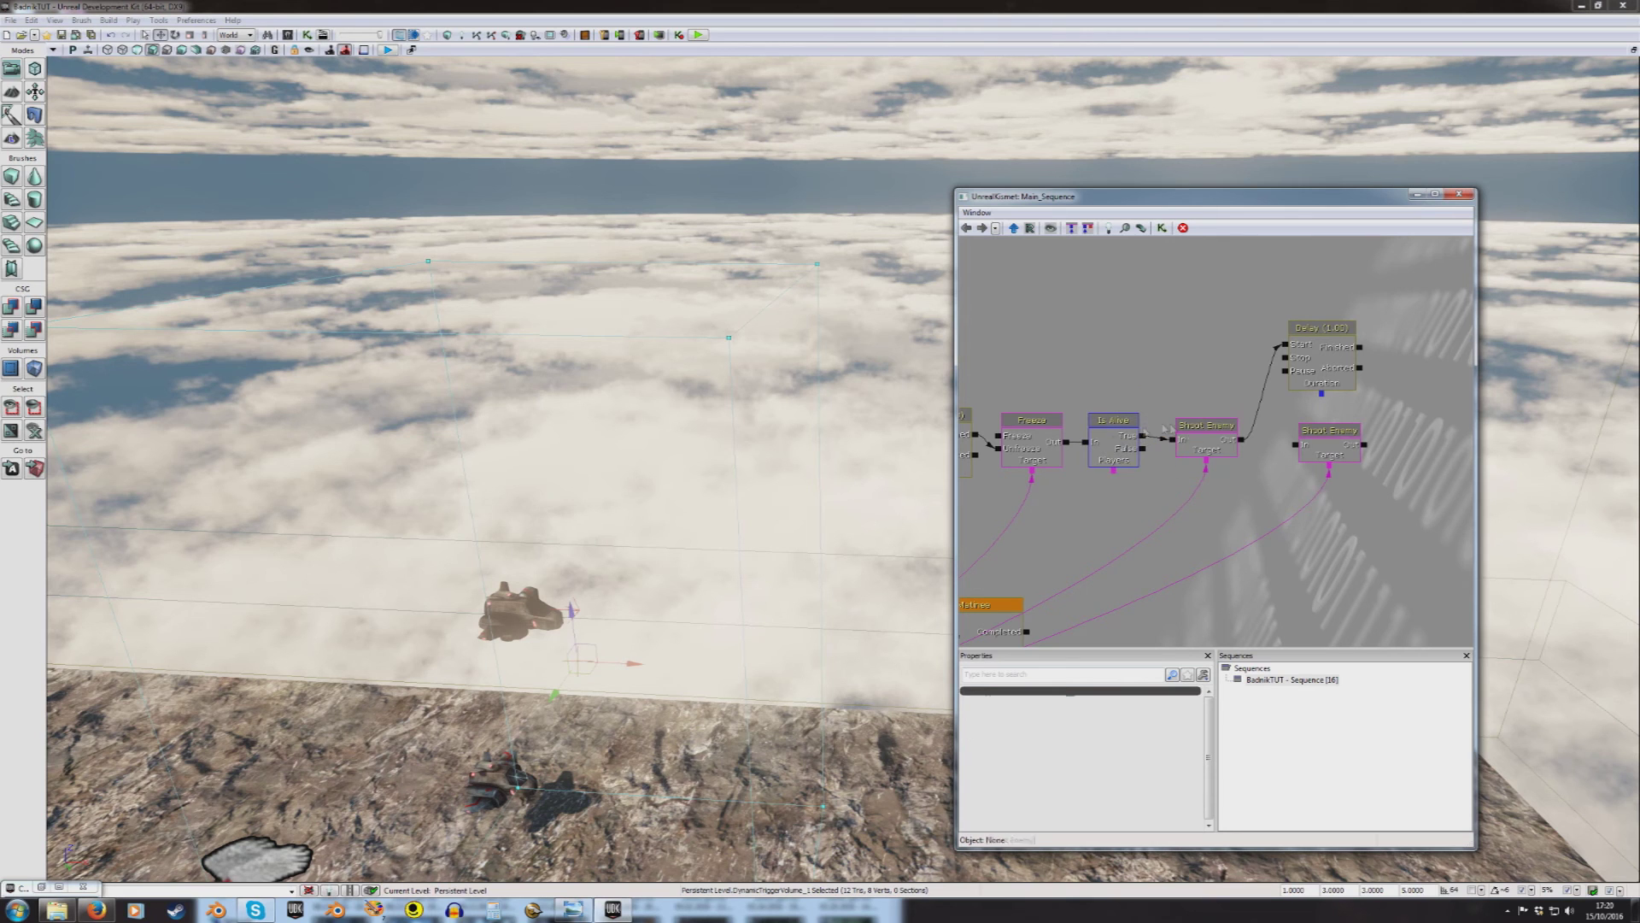
Step: Paste a copy of the Is Alive condition near the second Shoot Enemy, break its copied links, and reposition the nodes around it
right_click(1231, 502)
click(1272, 666)
right_click(1285, 528)
click(1301, 536)
ctrl+drag(1281, 546, 1331, 481)
click(1313, 449)
ctrl+click(1266, 494)
click(1308, 468)
drag(1395, 447, 1234, 518)
Step: Line up the second Delay between the first Shoot Enemy and the copied Is Alive, with its Finished output connected to Is Alive
click(1146, 391)
ctrl+click(1155, 481)
ctrl+click(1202, 460)
click(1220, 387)
ctrl+drag(1220, 387, 1208, 474)
click(1222, 526)
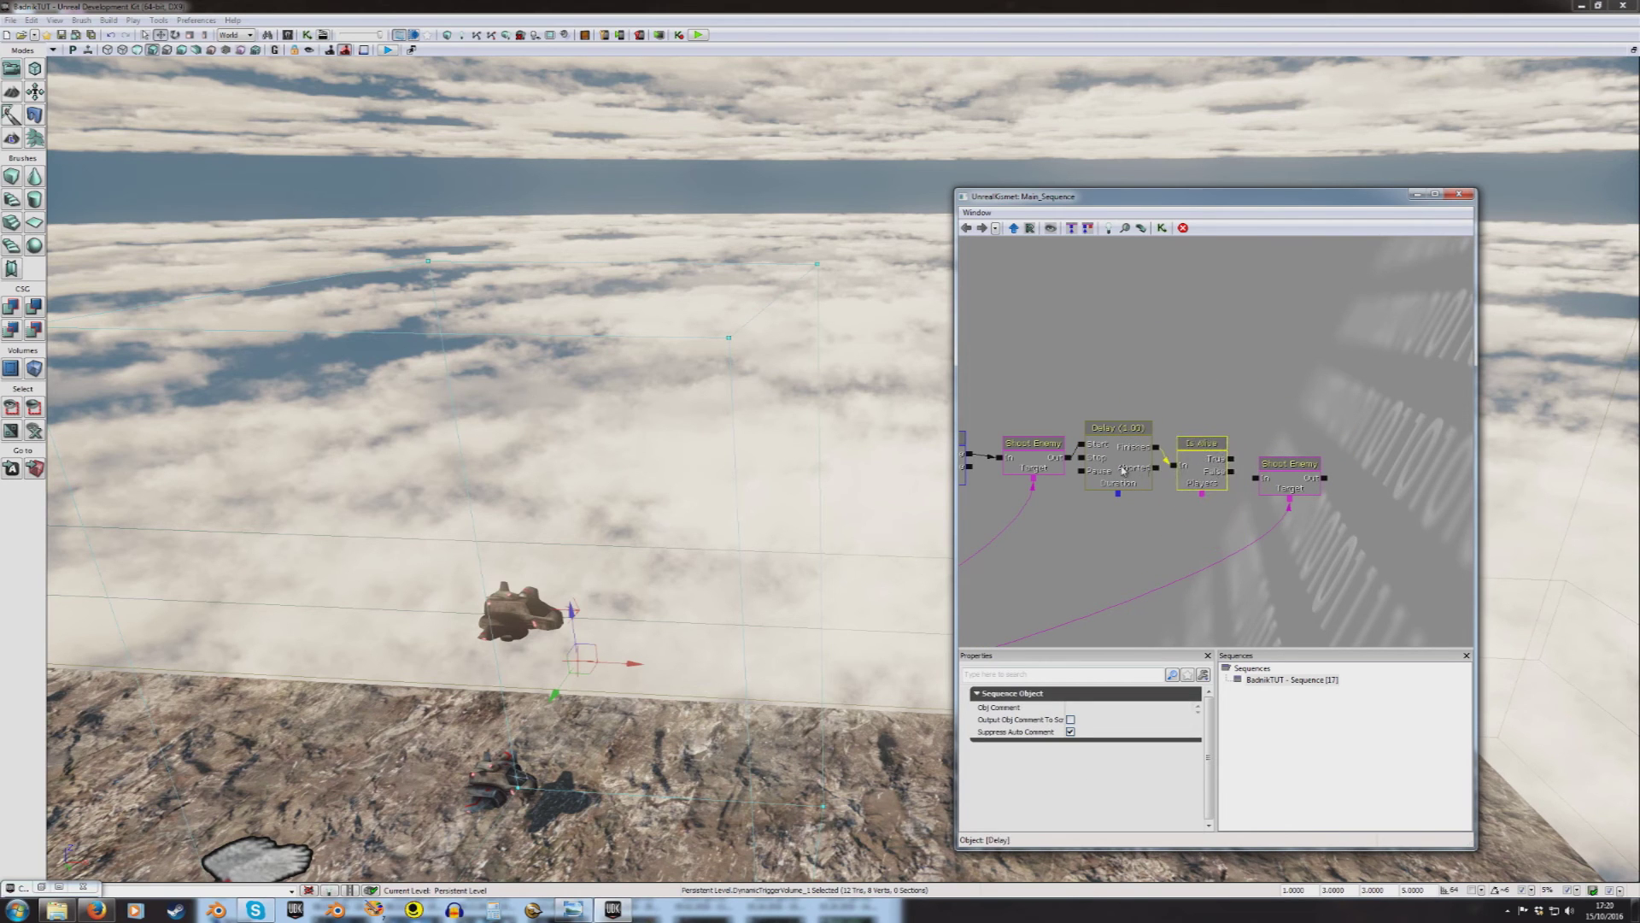
Step: Align the second Shoot Enemy beside the copied Is Alive condition and connect the condition's True output to its input
click(1139, 440)
click(1215, 460)
drag(1268, 475, 1267, 444)
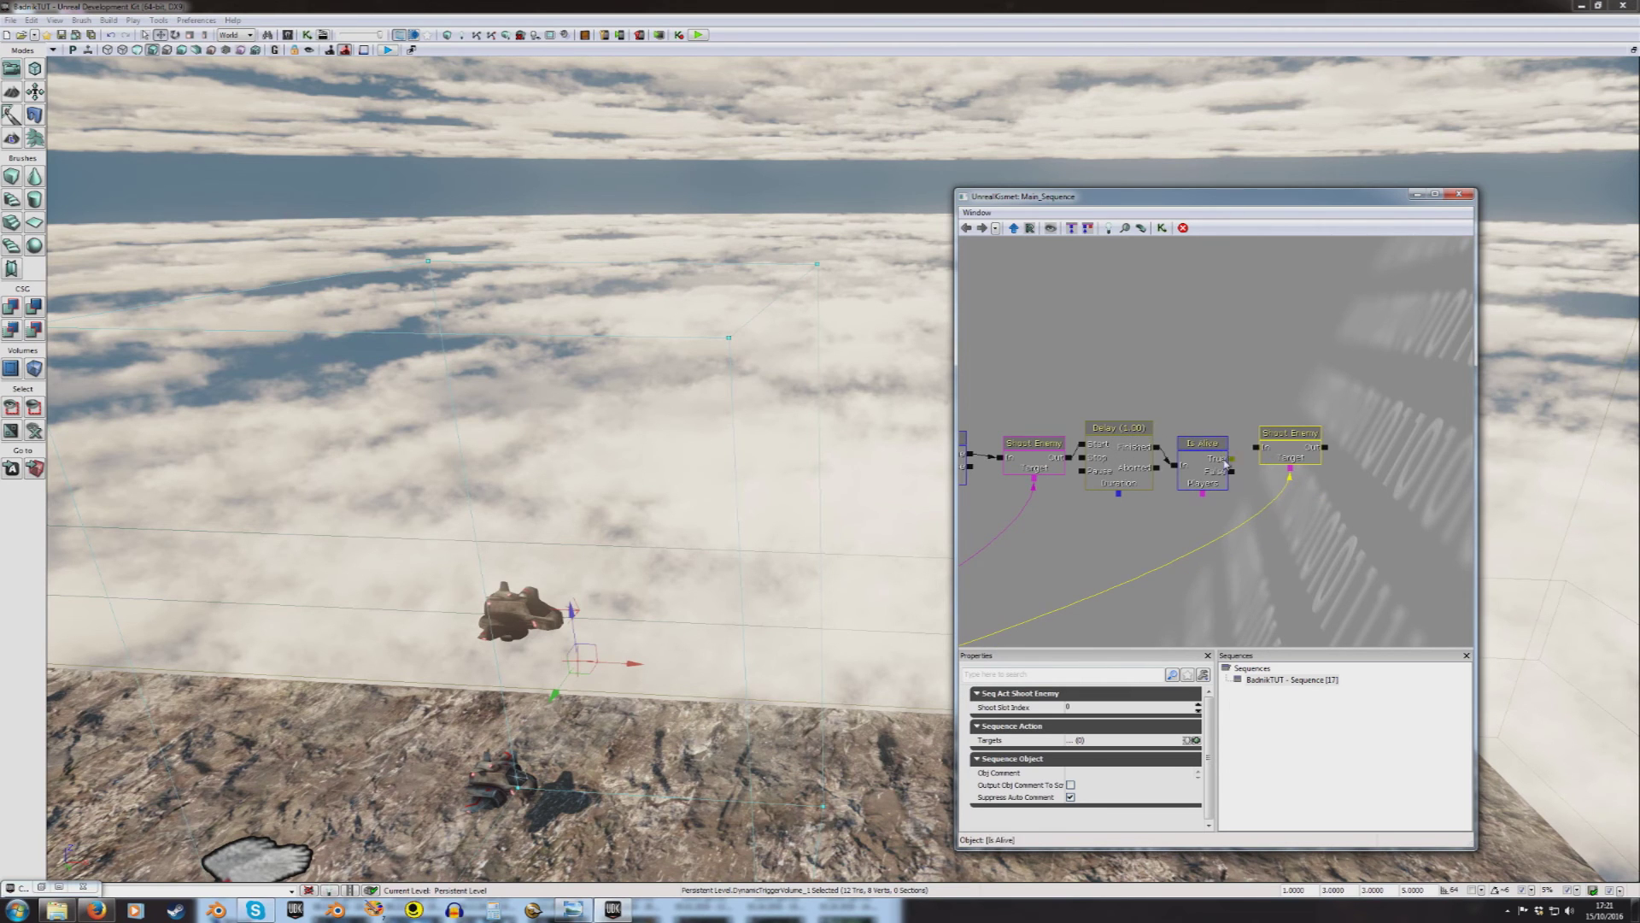
drag(1231, 460, 1257, 448)
Step: Connect the Players inputs of both Is Alive conditions to the spawned enemy variable
drag(1202, 512, 961, 651)
scroll(1236, 466, up, 3)
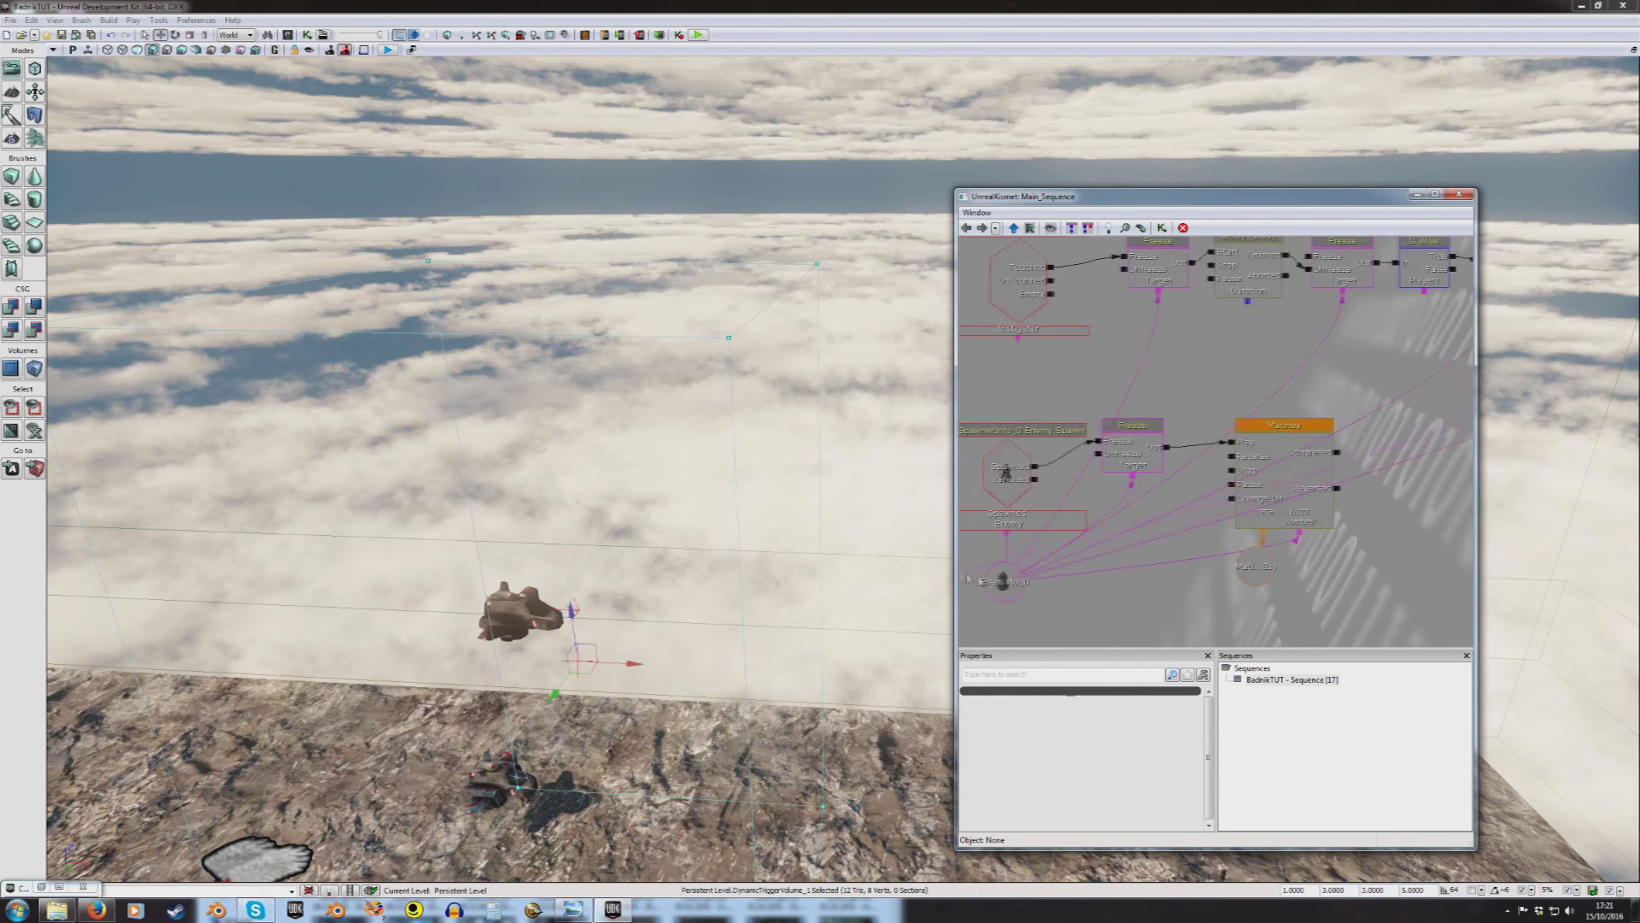
scroll(1235, 465, down, 1)
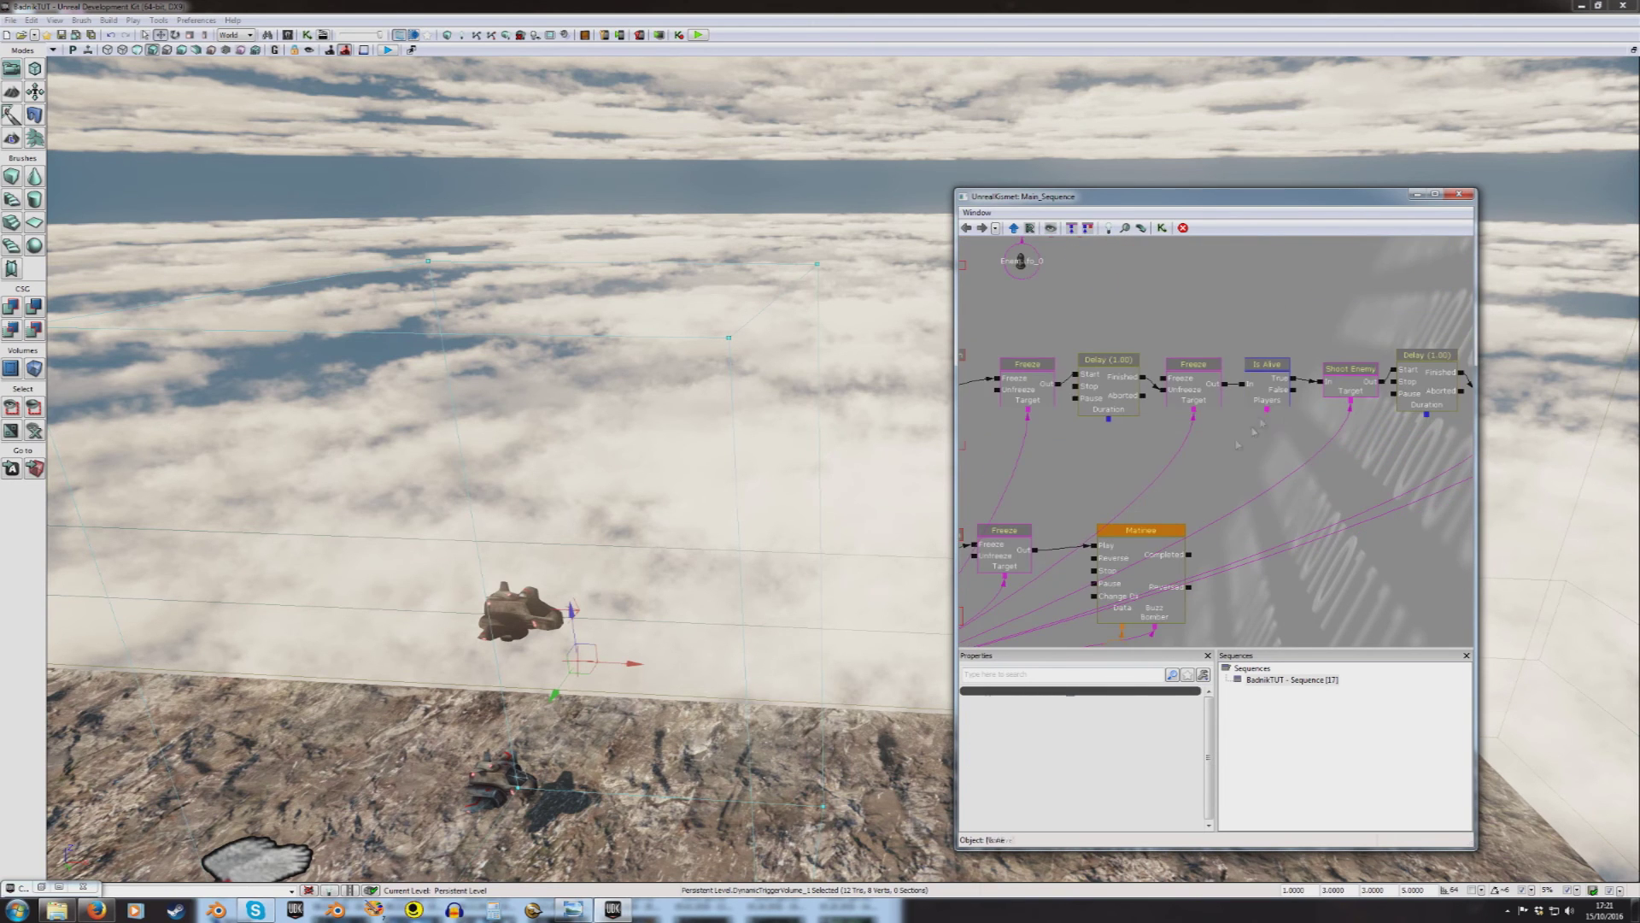
scroll(1238, 443, down, 2)
scroll(1230, 451, down, 2)
drag(1230, 453, 968, 493)
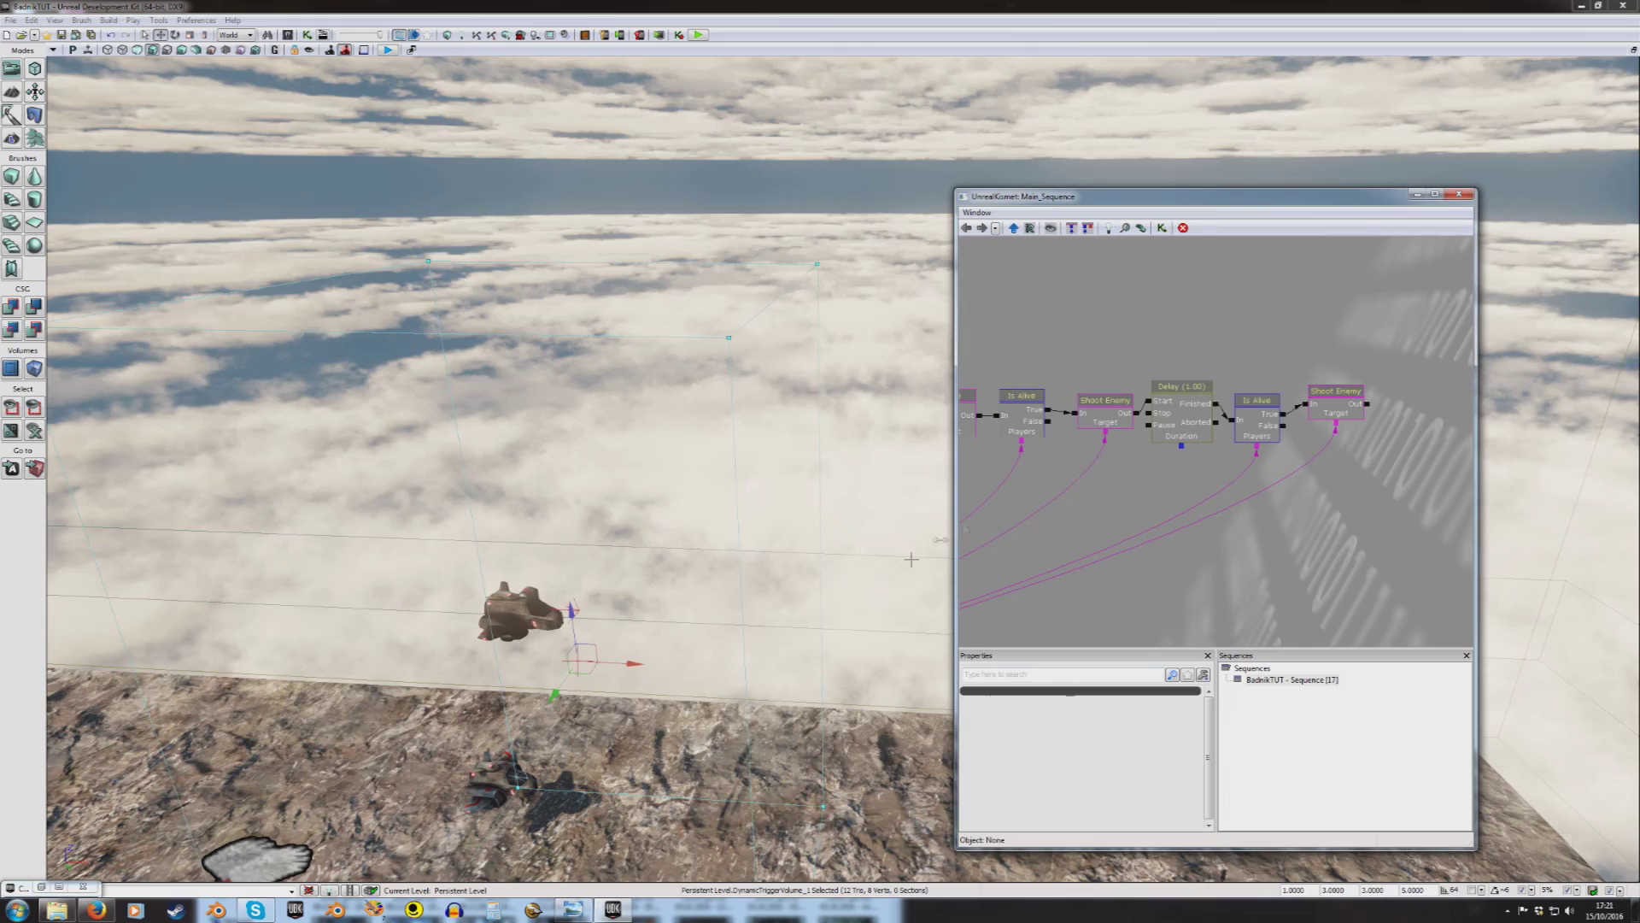
Step: Play-test the level, running into the triggers to check how the spawned BuzzBomber flies, freezes and shoots, and end the preview
right_drag(855, 513, 791, 6)
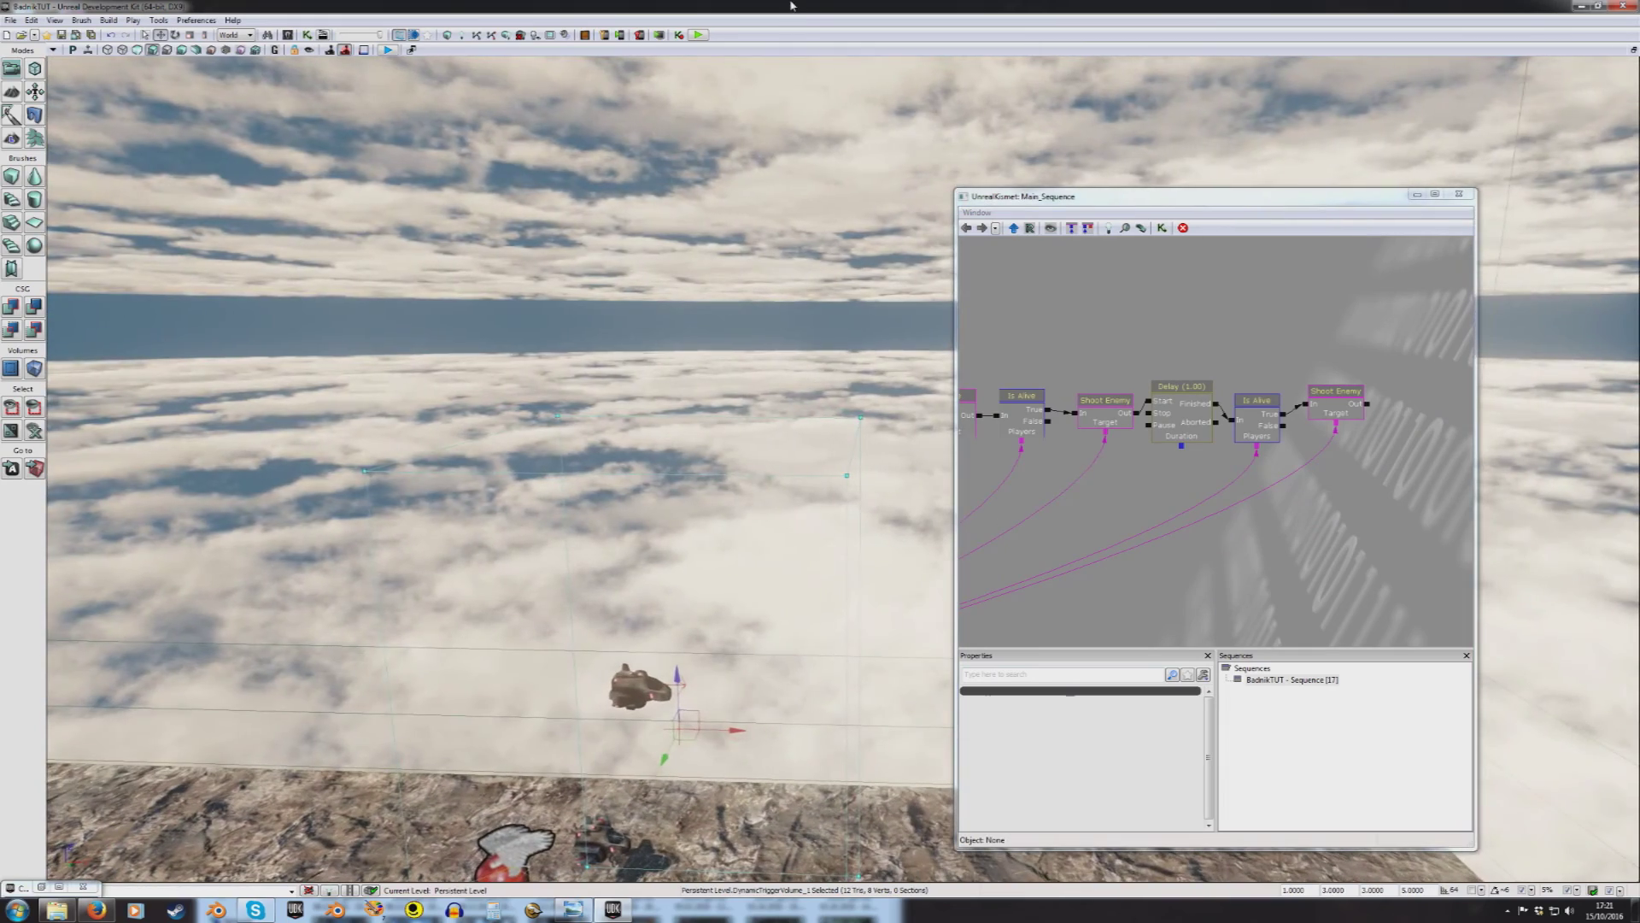
key(alt+F8)
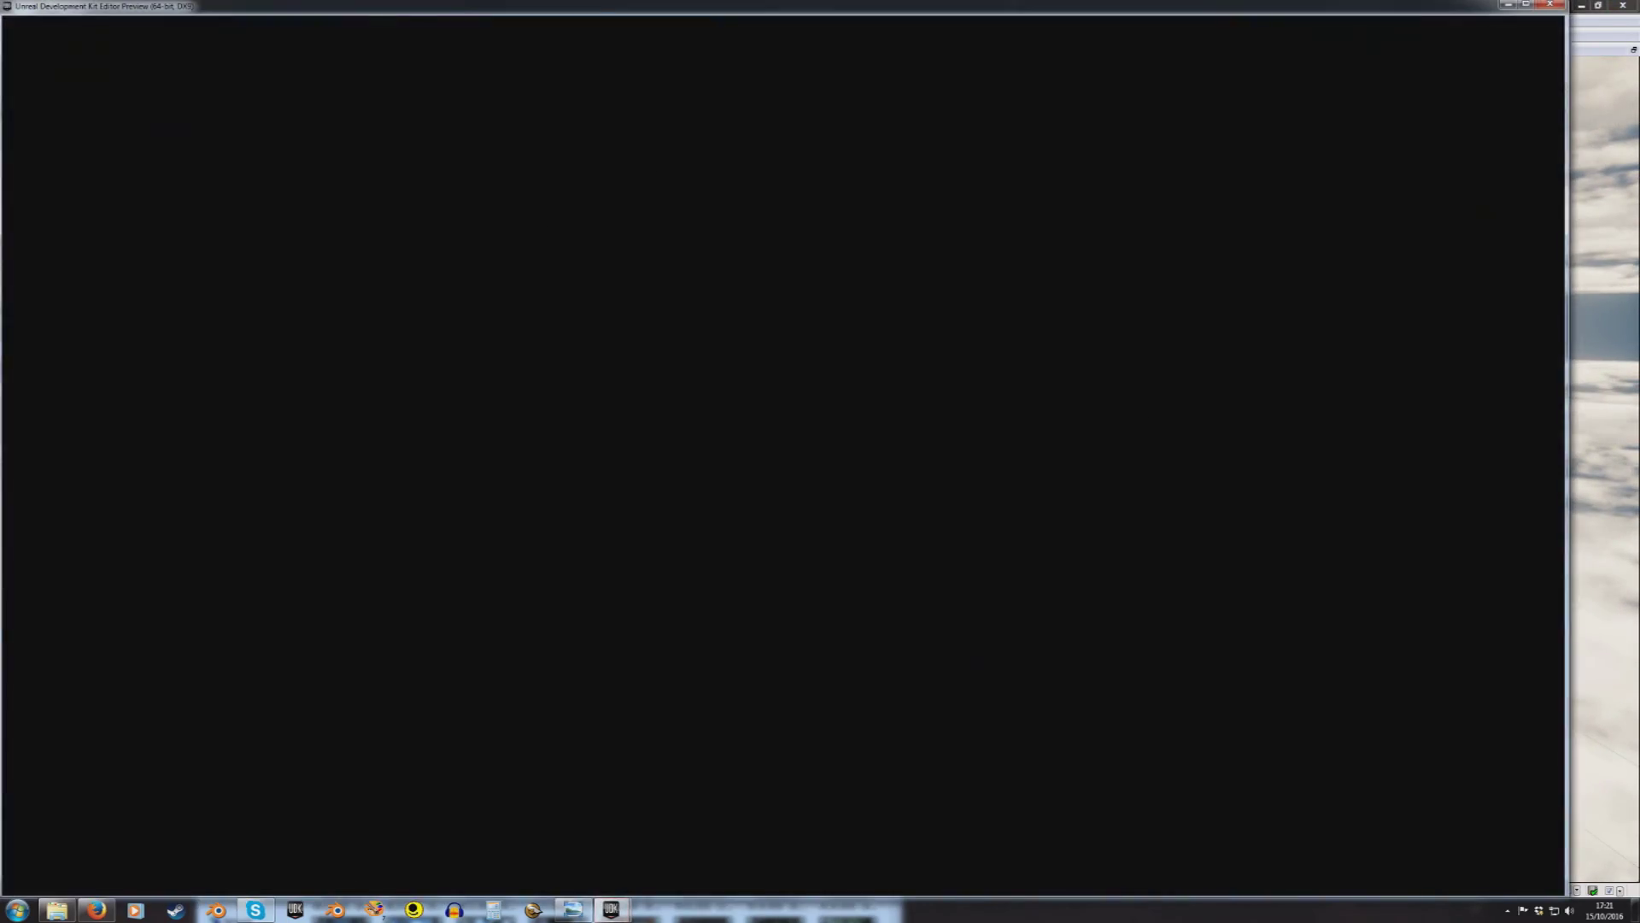
key(space)
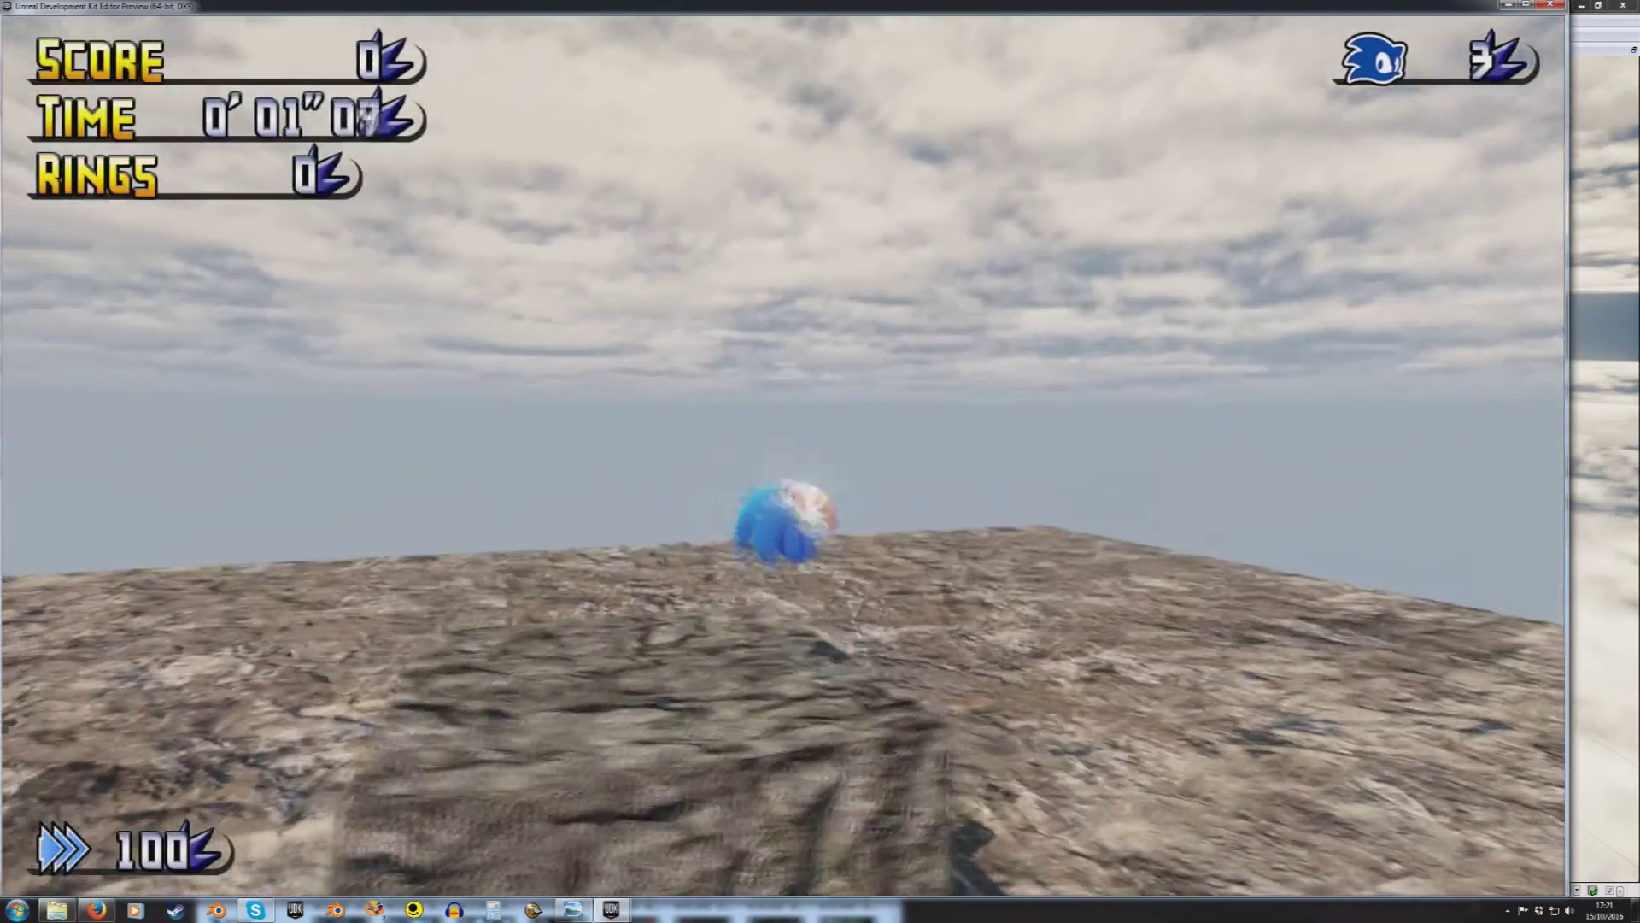
key(w)
key(space)
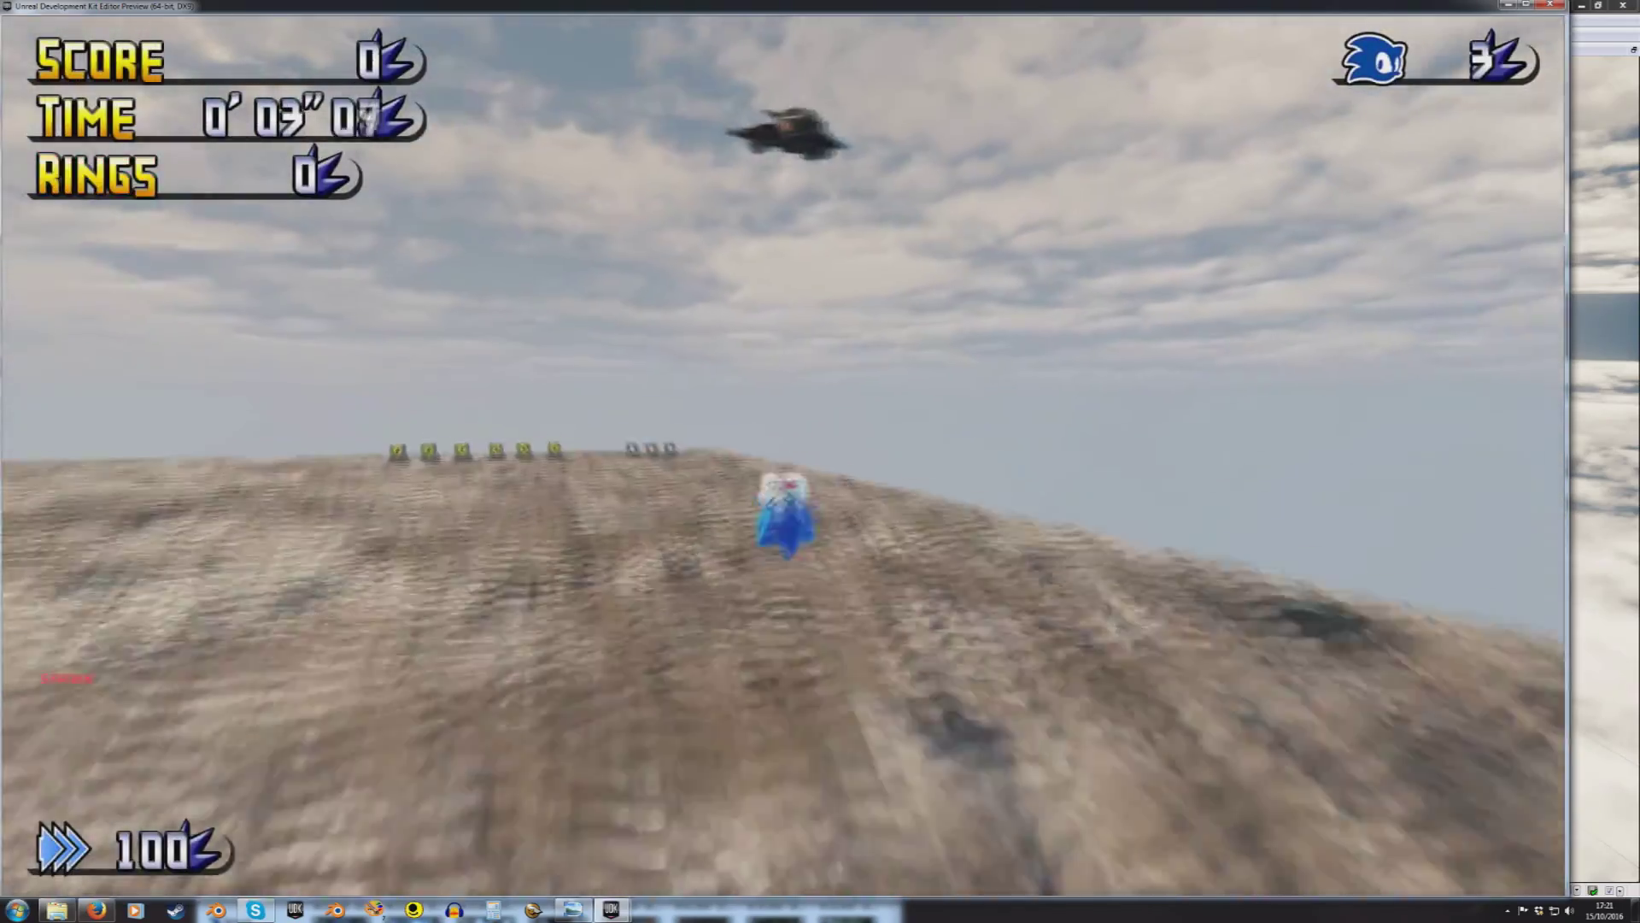
key(space)
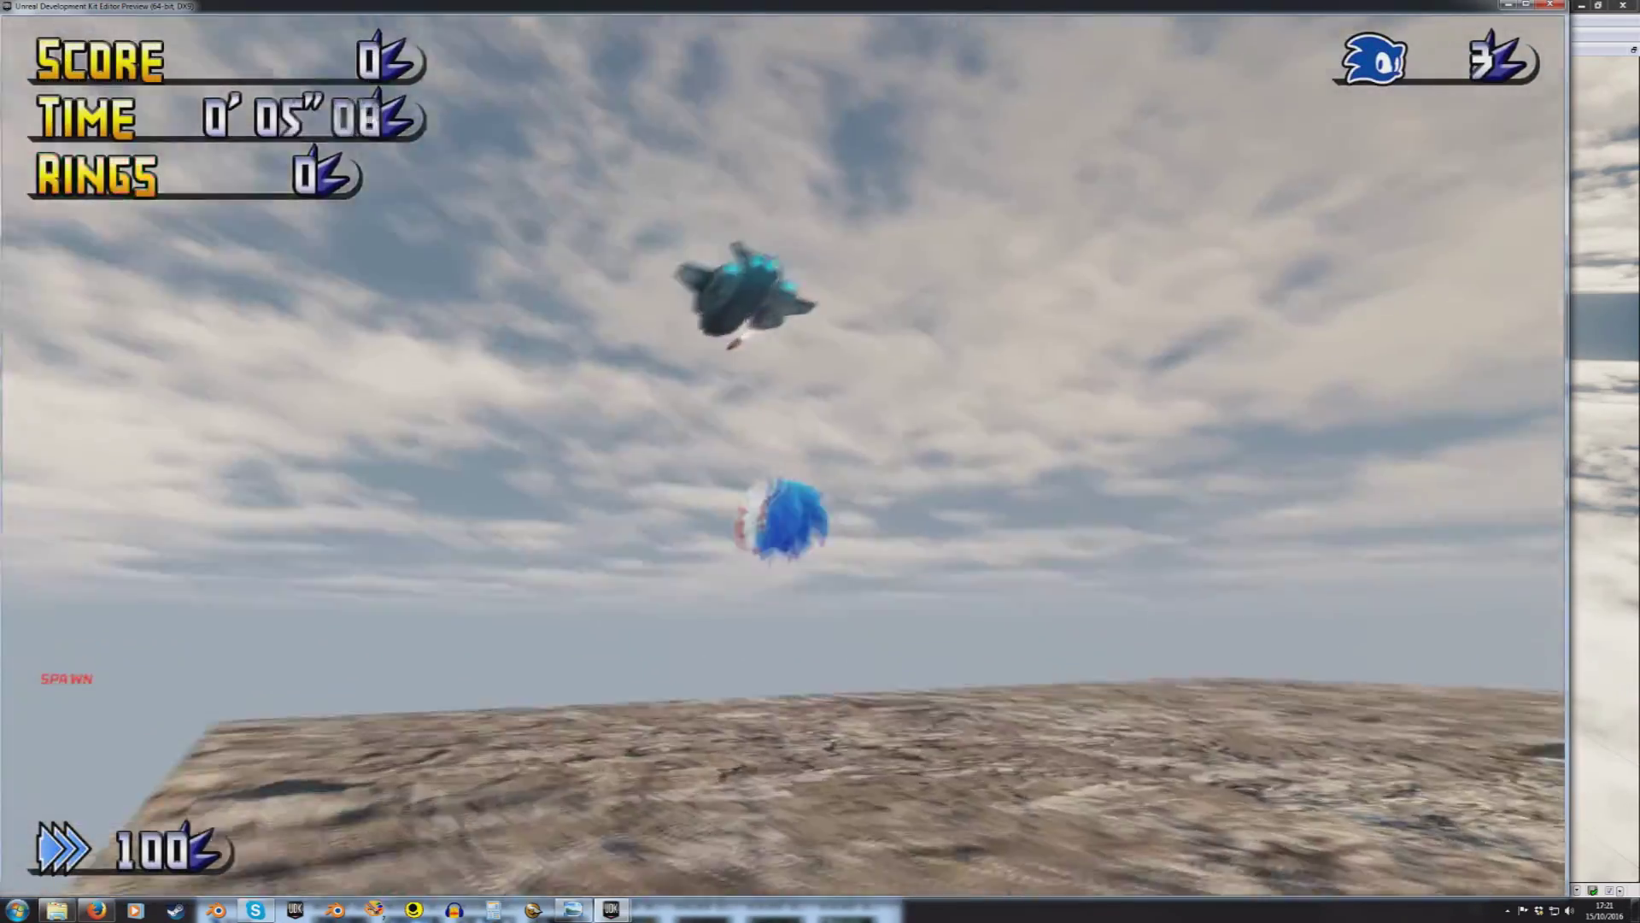
key(a)
key(s)
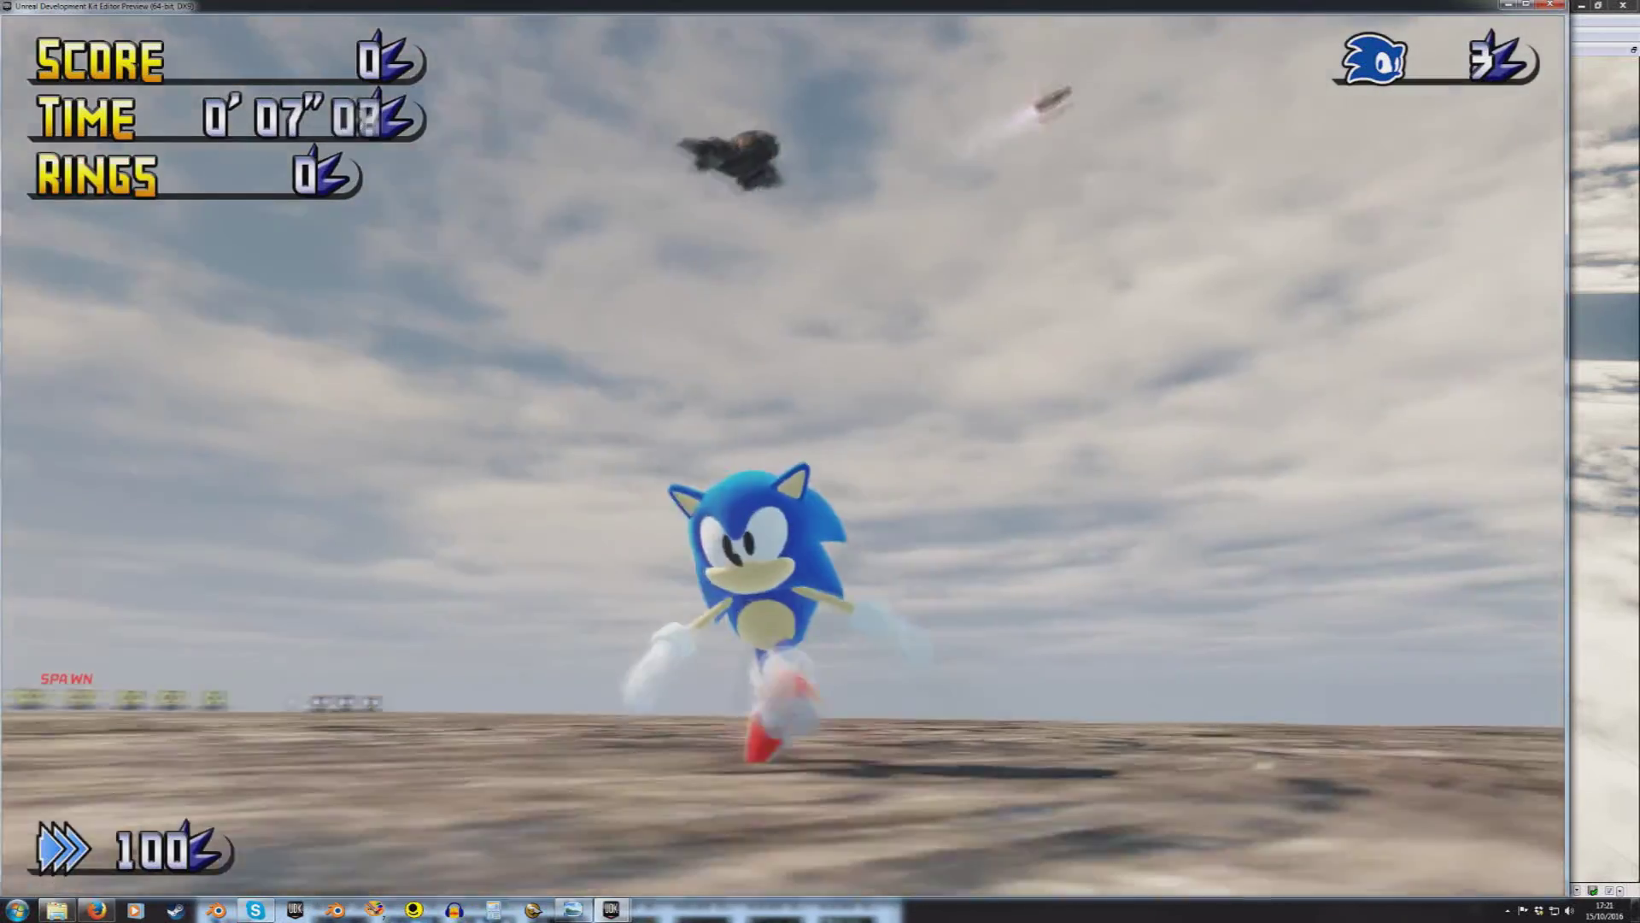
key(a)
key(w)
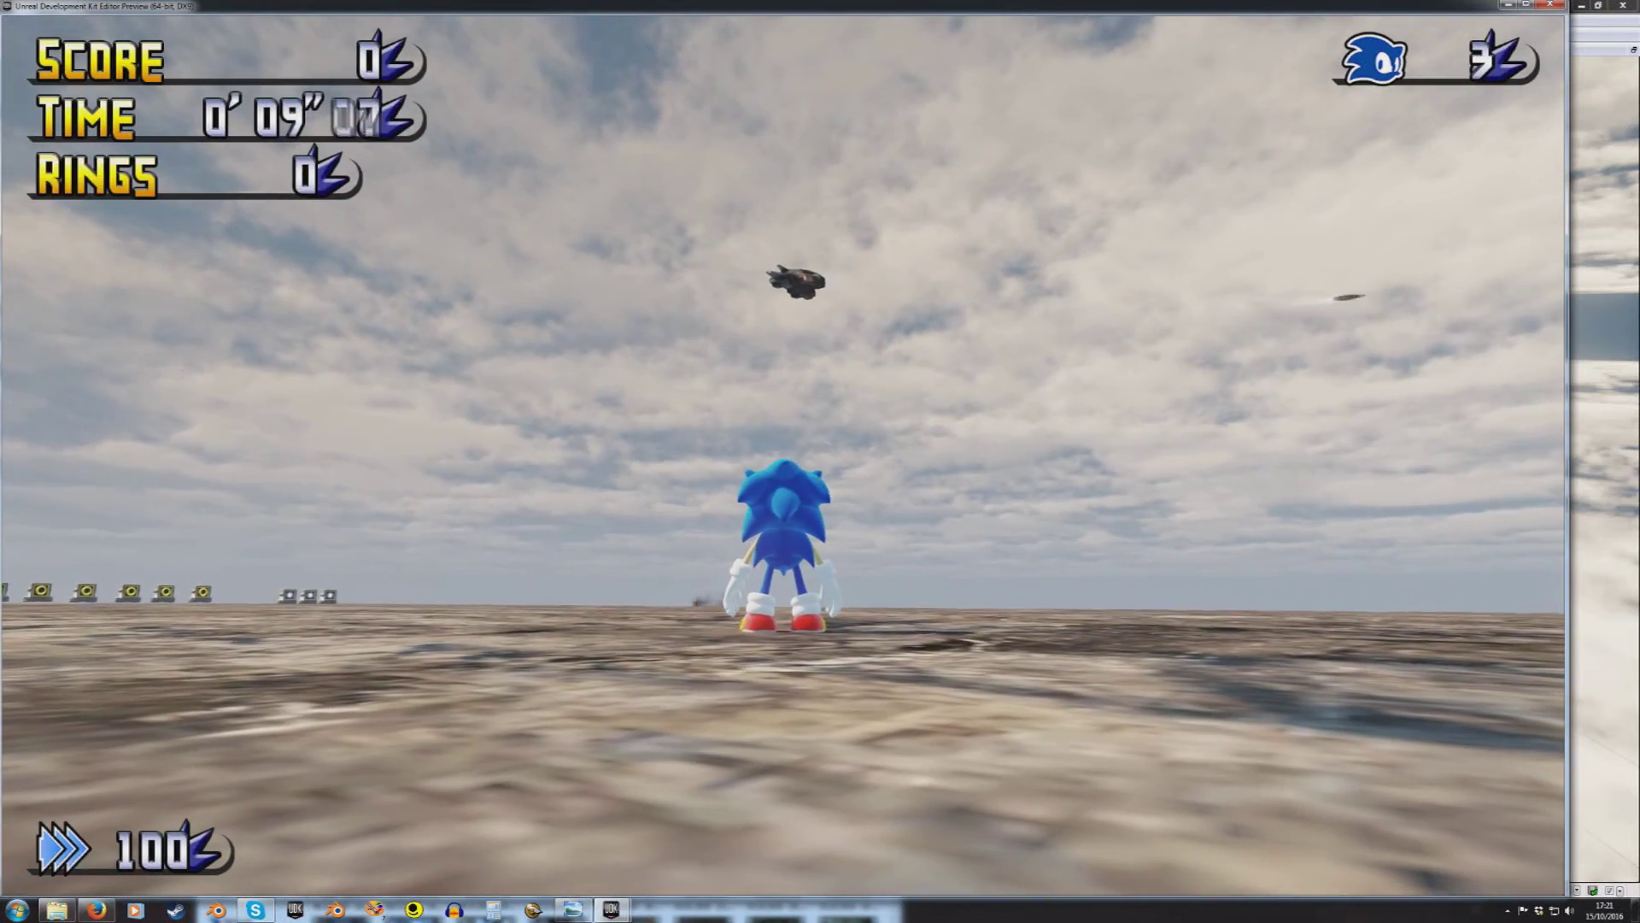
key(Escape)
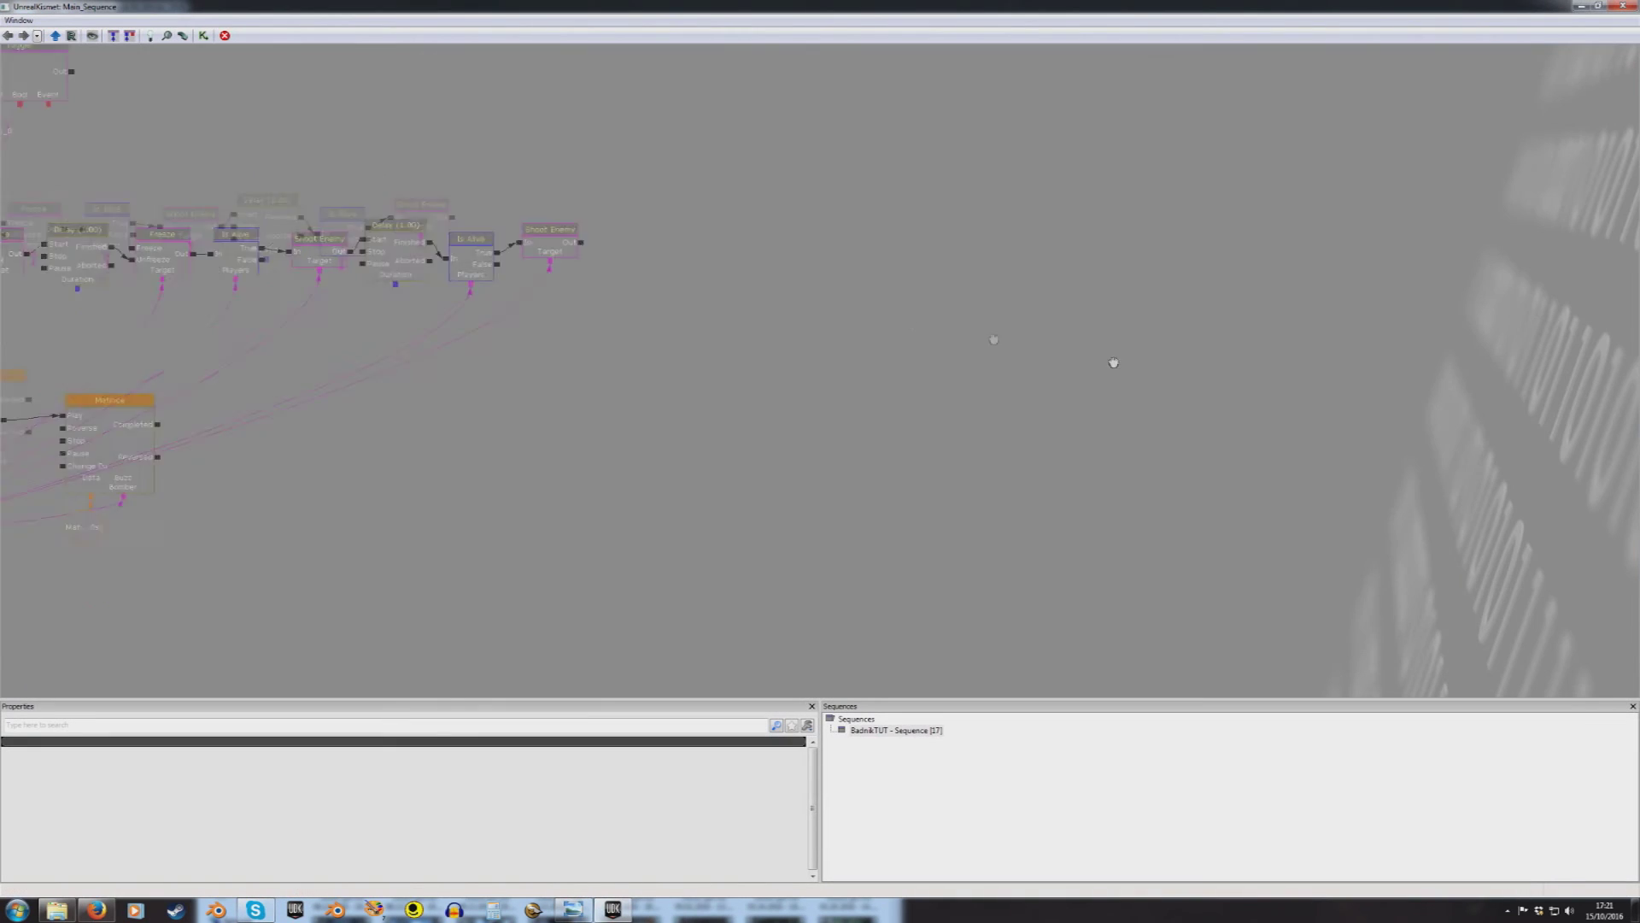
Step: Loop the Matinee by connecting its Reversed output to Play and its Completed output to Reverse
scroll(1118, 359, up, 3)
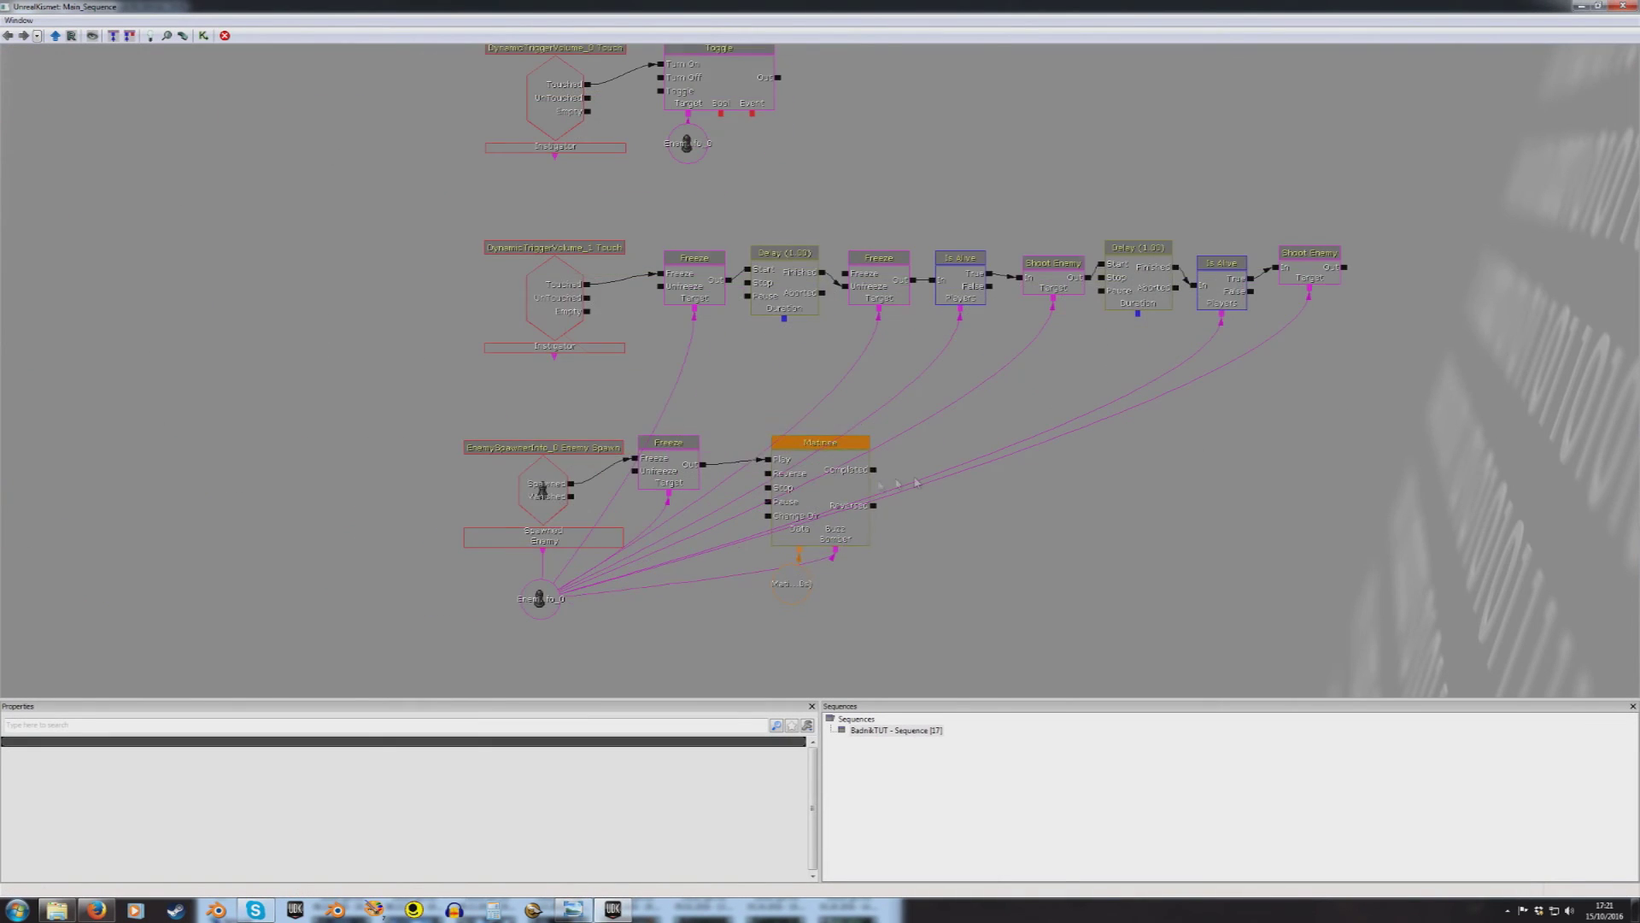
click(845, 481)
drag(846, 481, 974, 408)
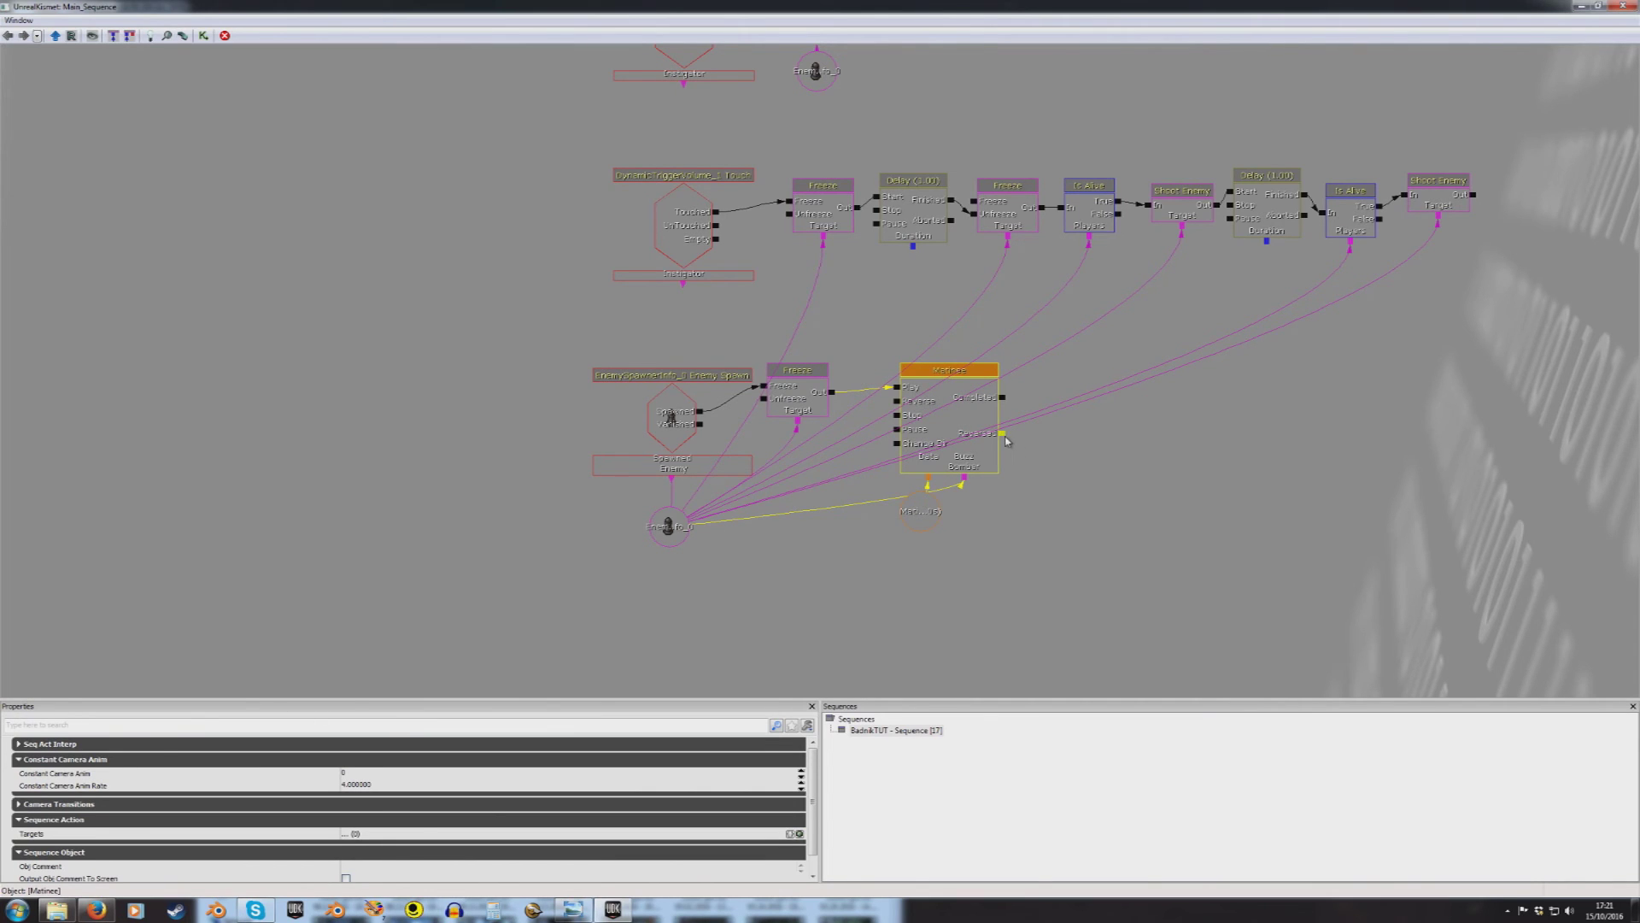
drag(899, 391, 1003, 432)
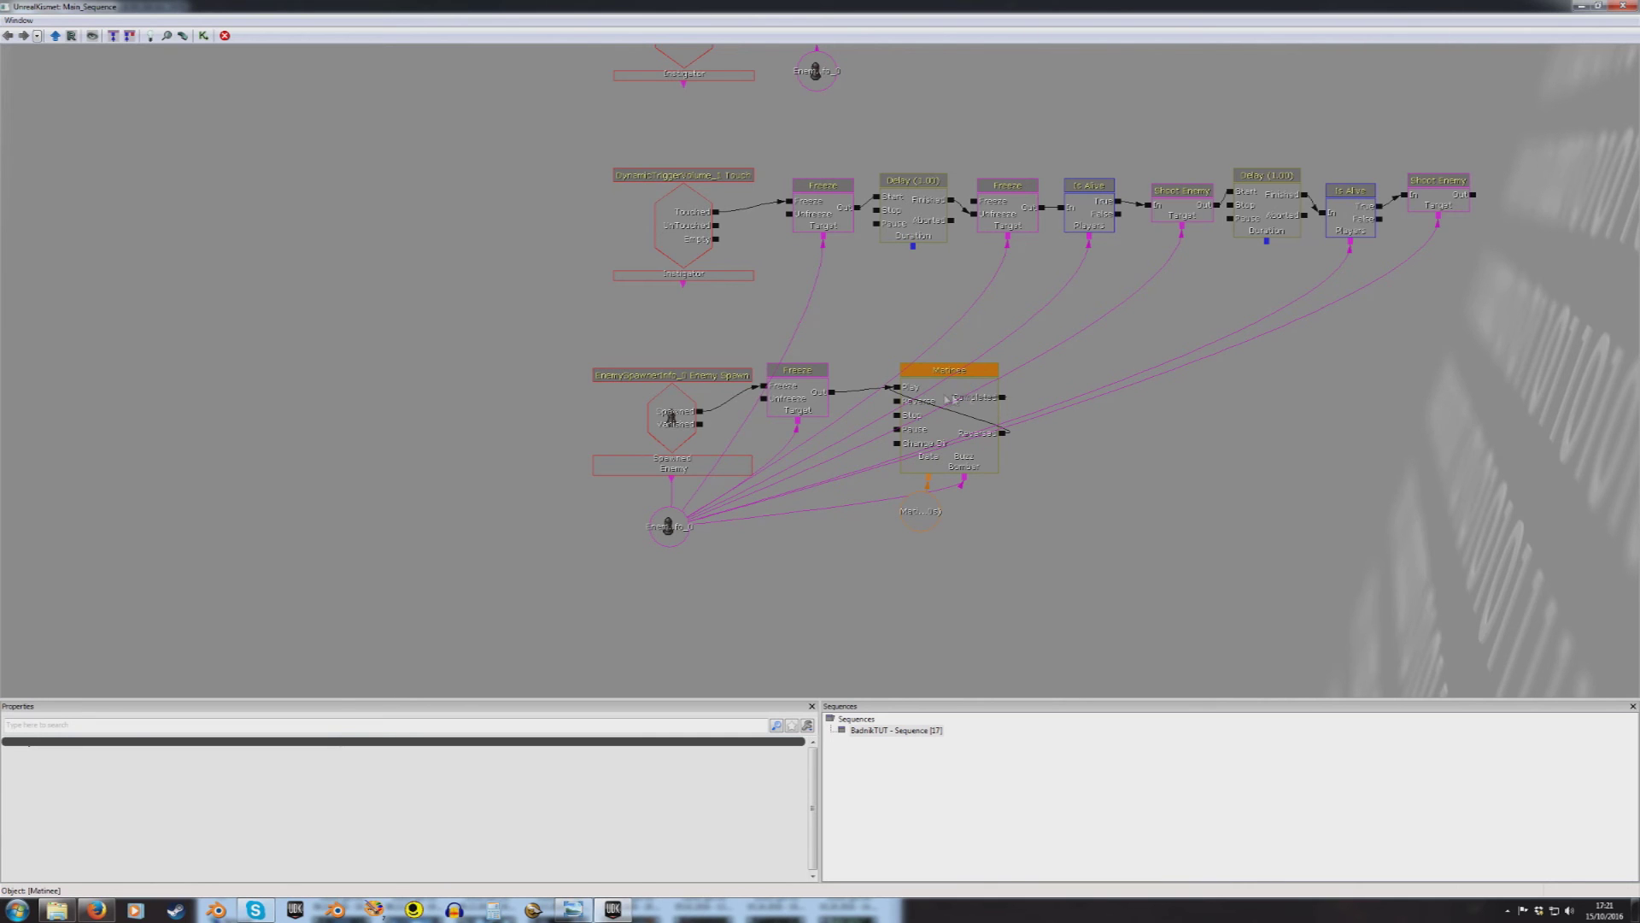
click(968, 416)
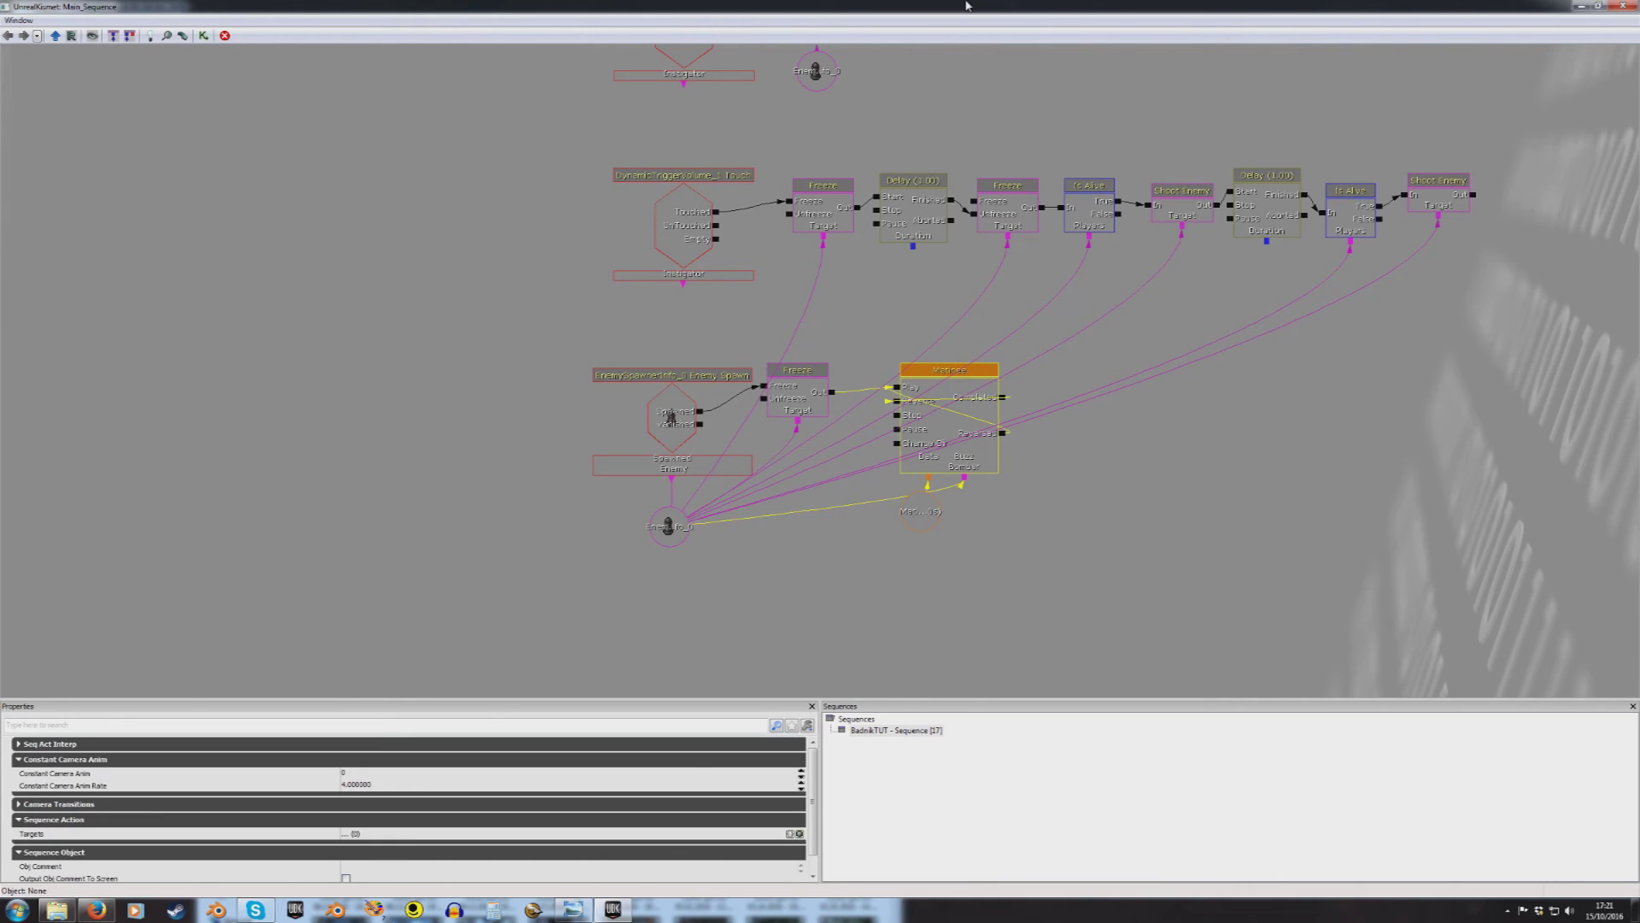
Step: Look through the Matinee's Seq Act Interp properties, including its looping and rewind options, and deselect the node
drag(969, 6, 1036, 52)
double_click(1068, 53)
click(71, 747)
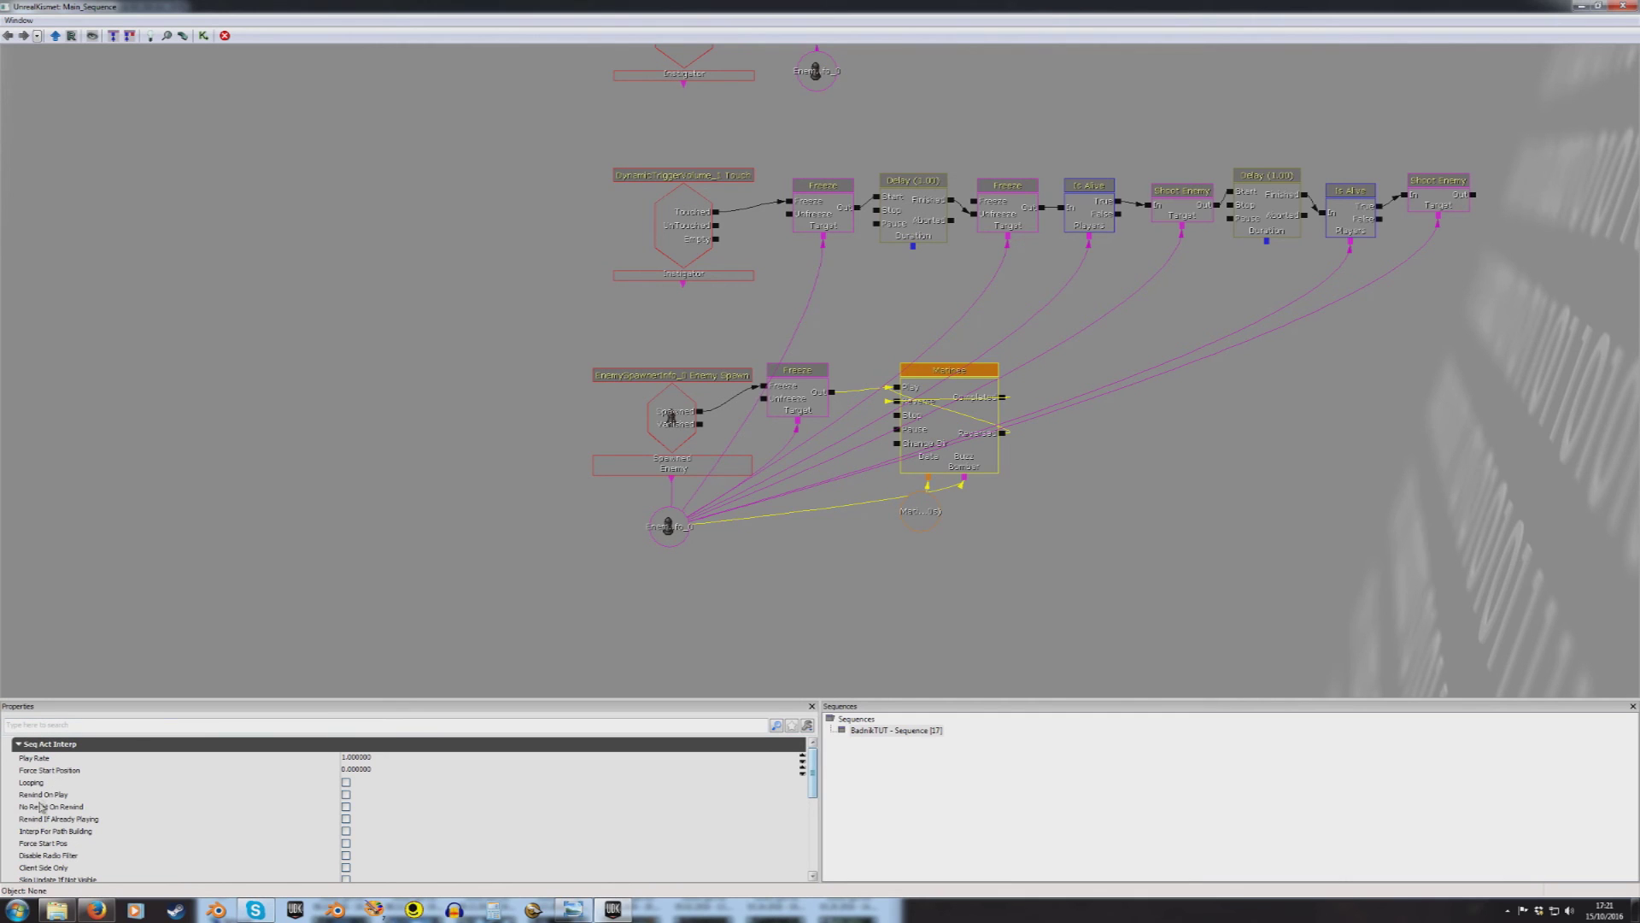
click(47, 747)
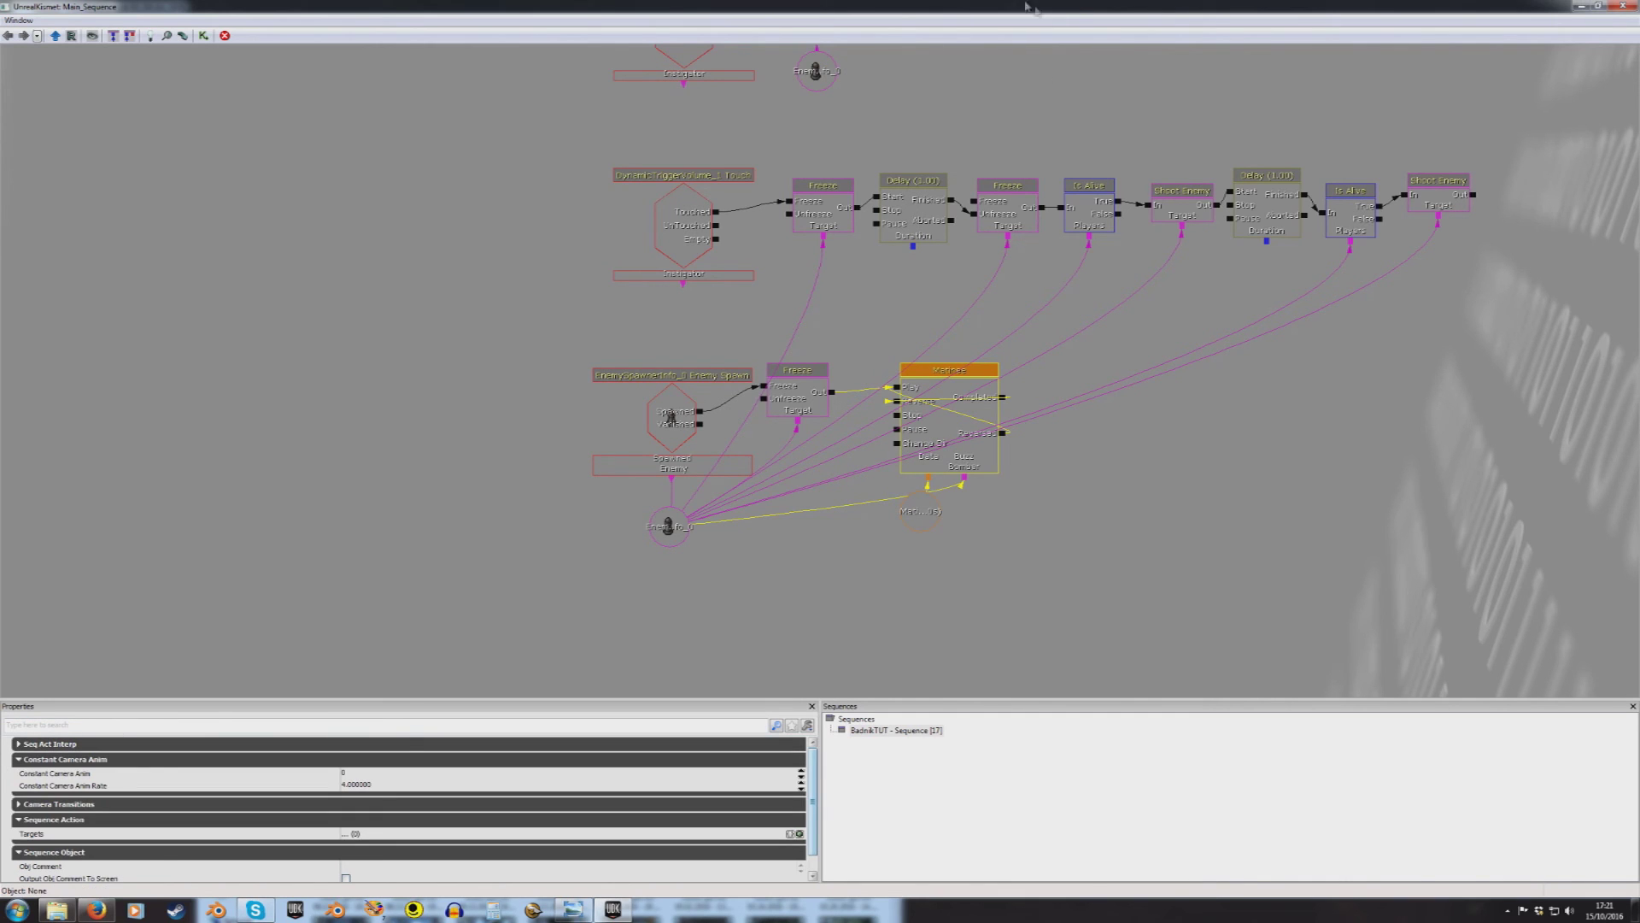
click(1075, 427)
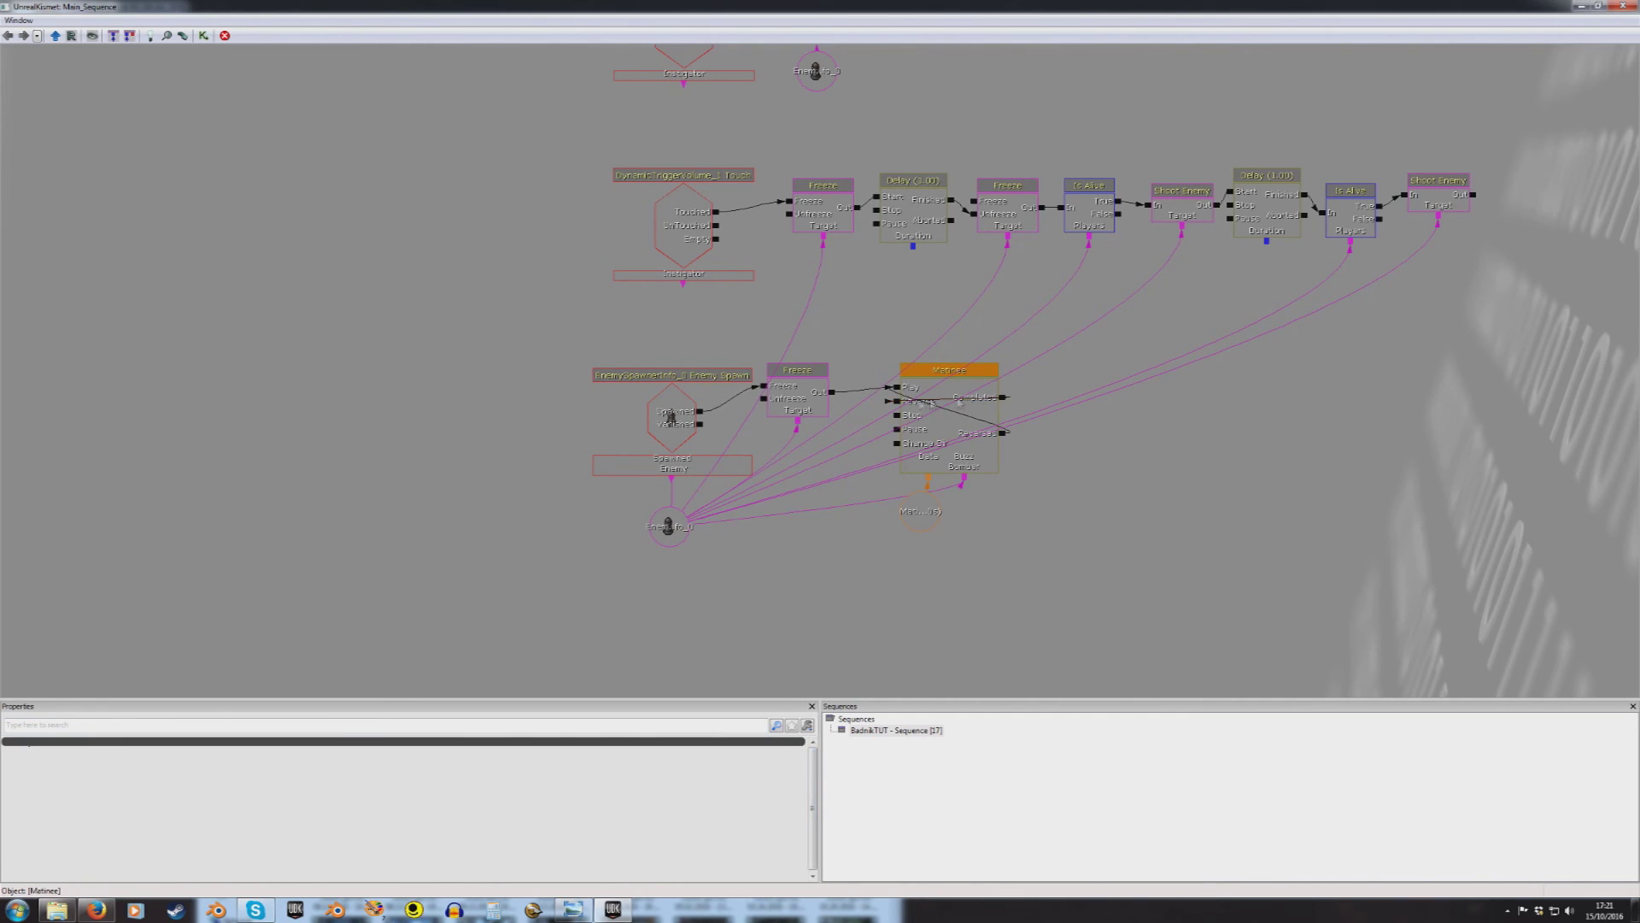
Step: Play-test the level again to check the BuzzBomber's looping Matinee flight and its shots, and end the preview
double_click(1033, 6)
key(alt+F8)
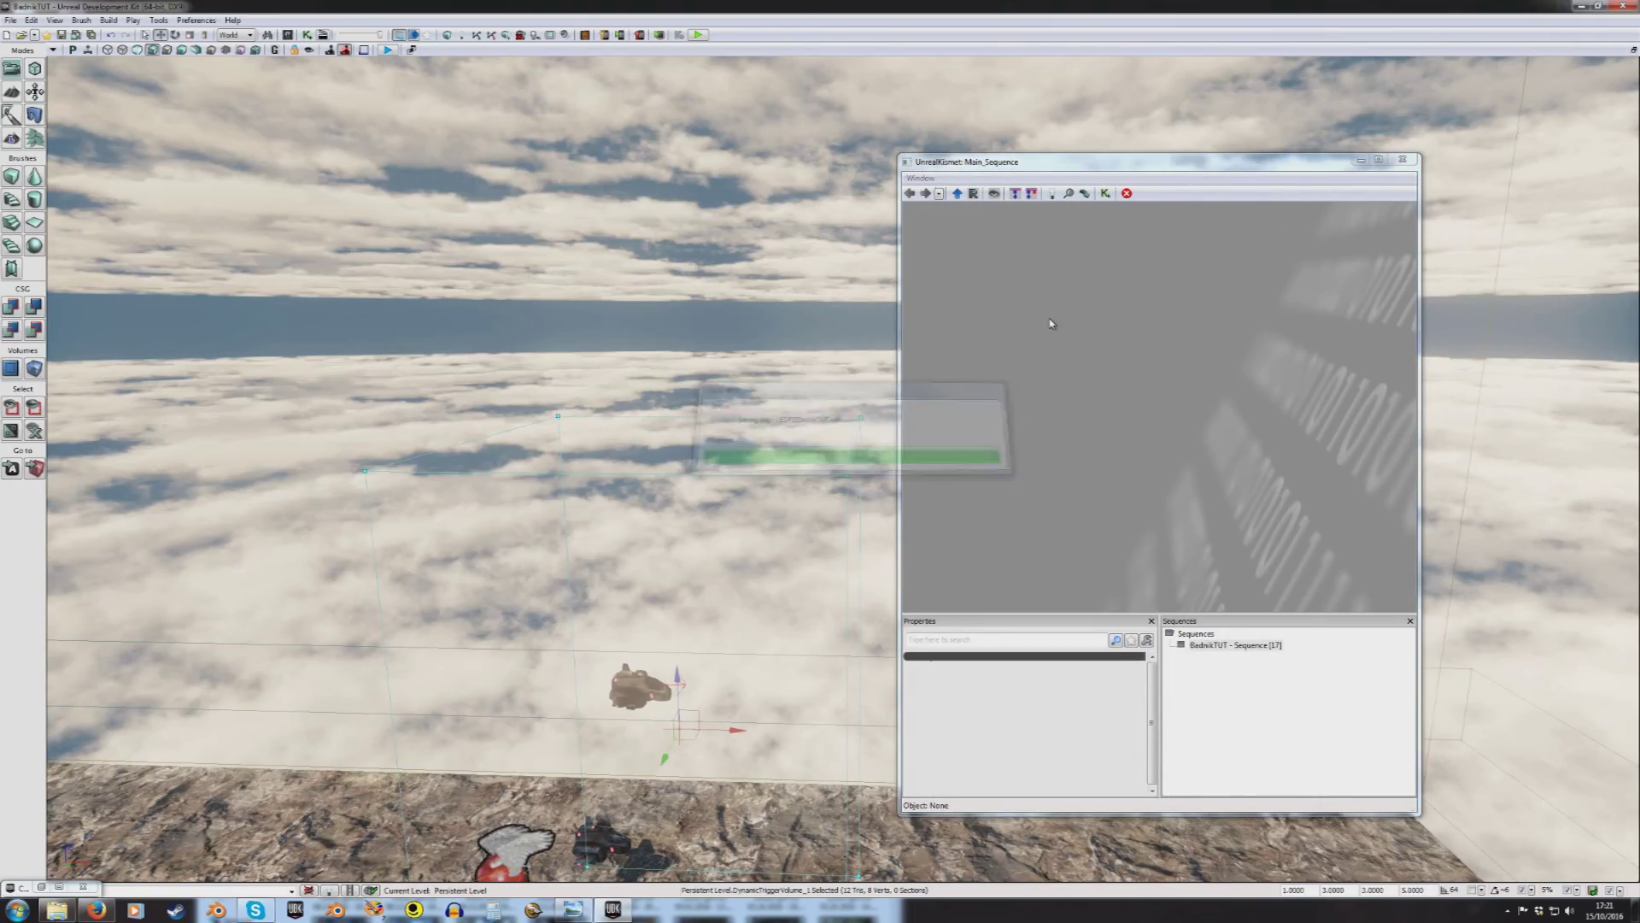
key(w)
key(space)
key(w)
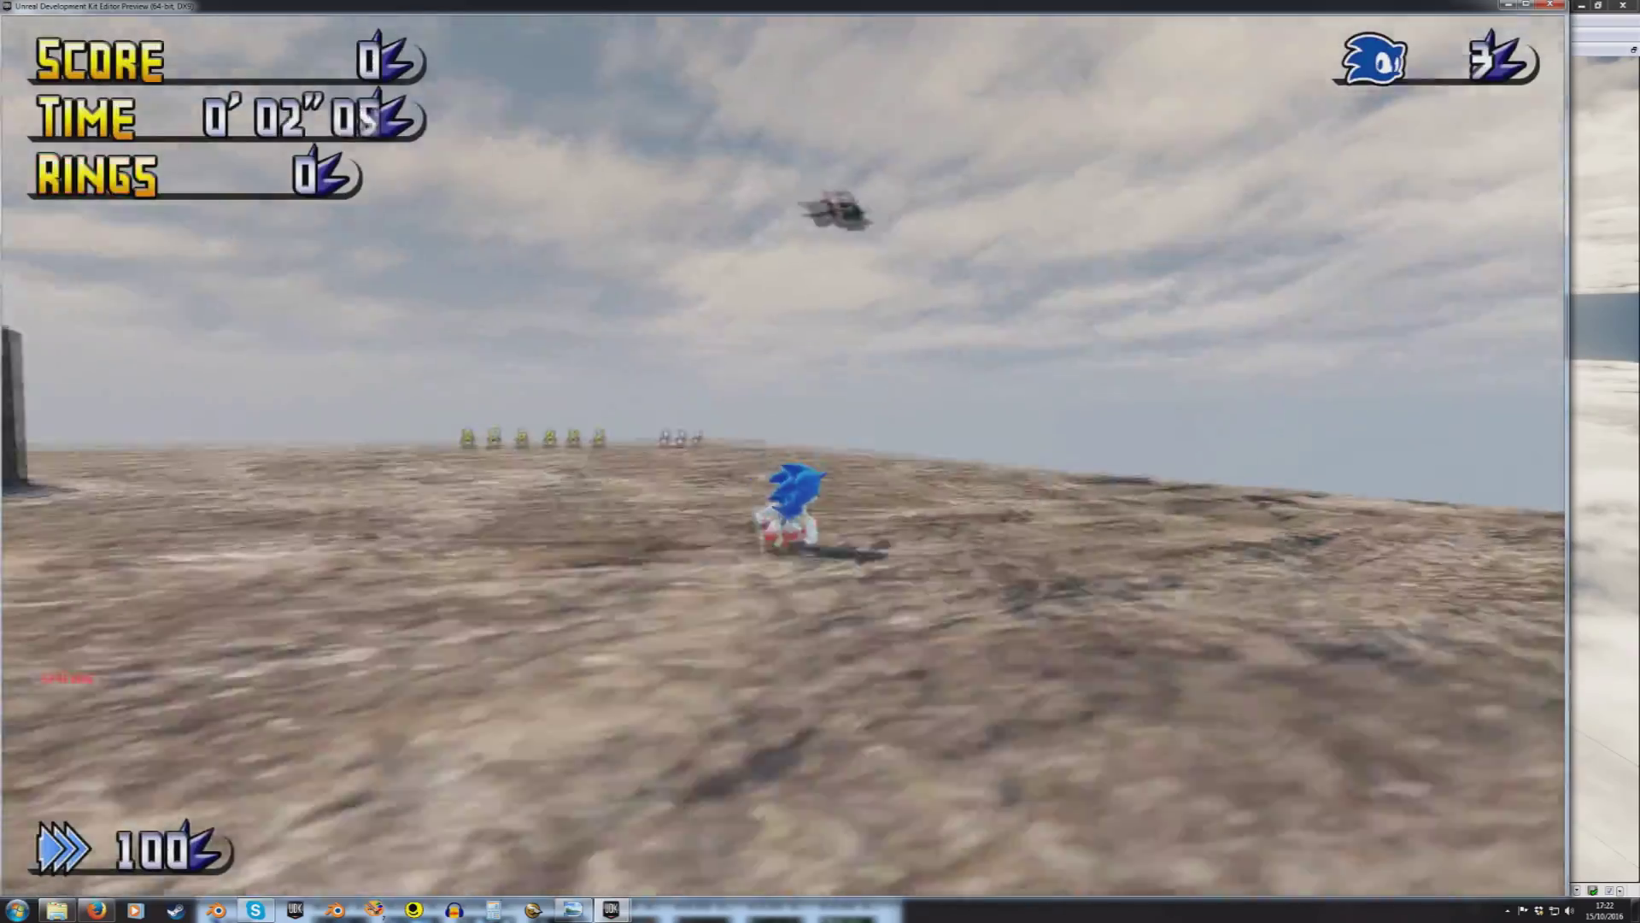
key(space)
key(s)
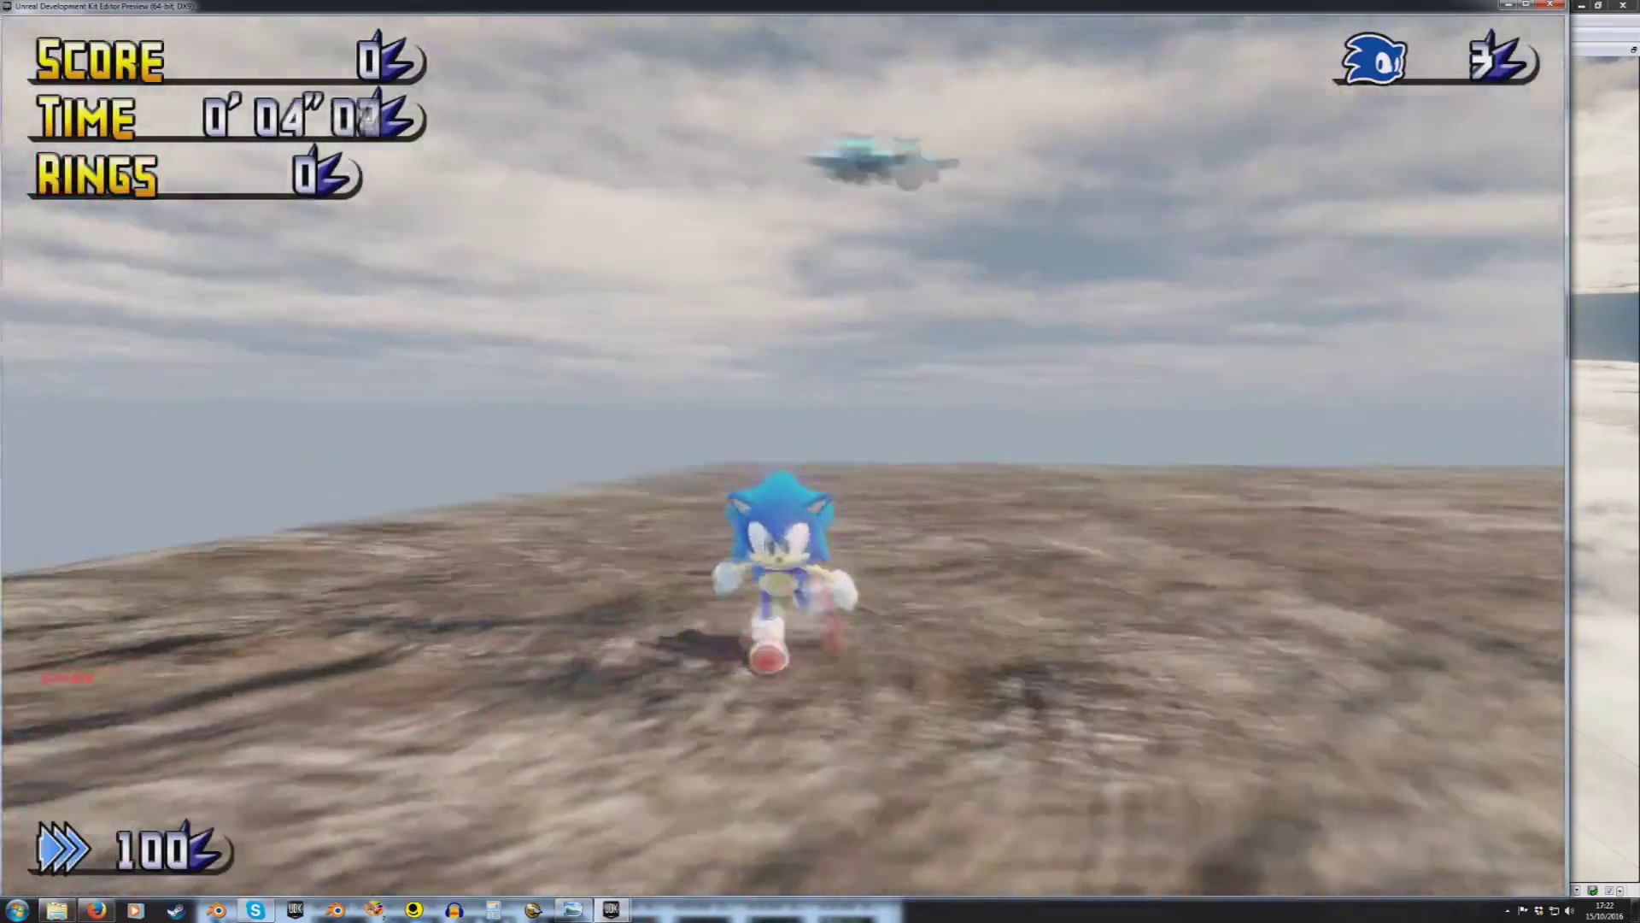
key(w)
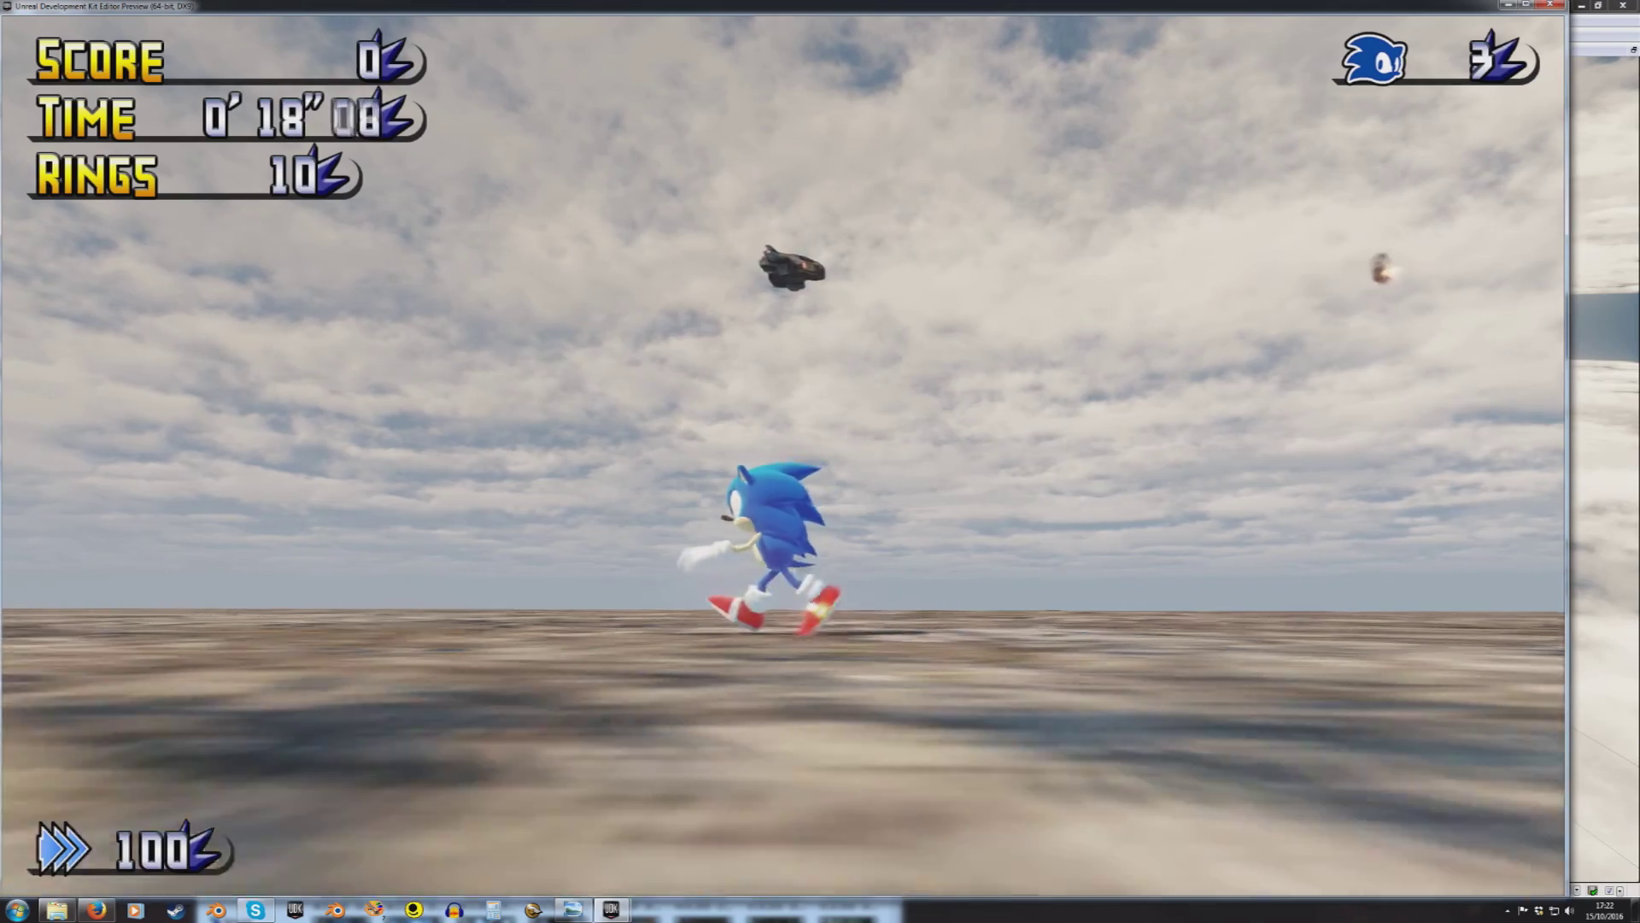
key(space)
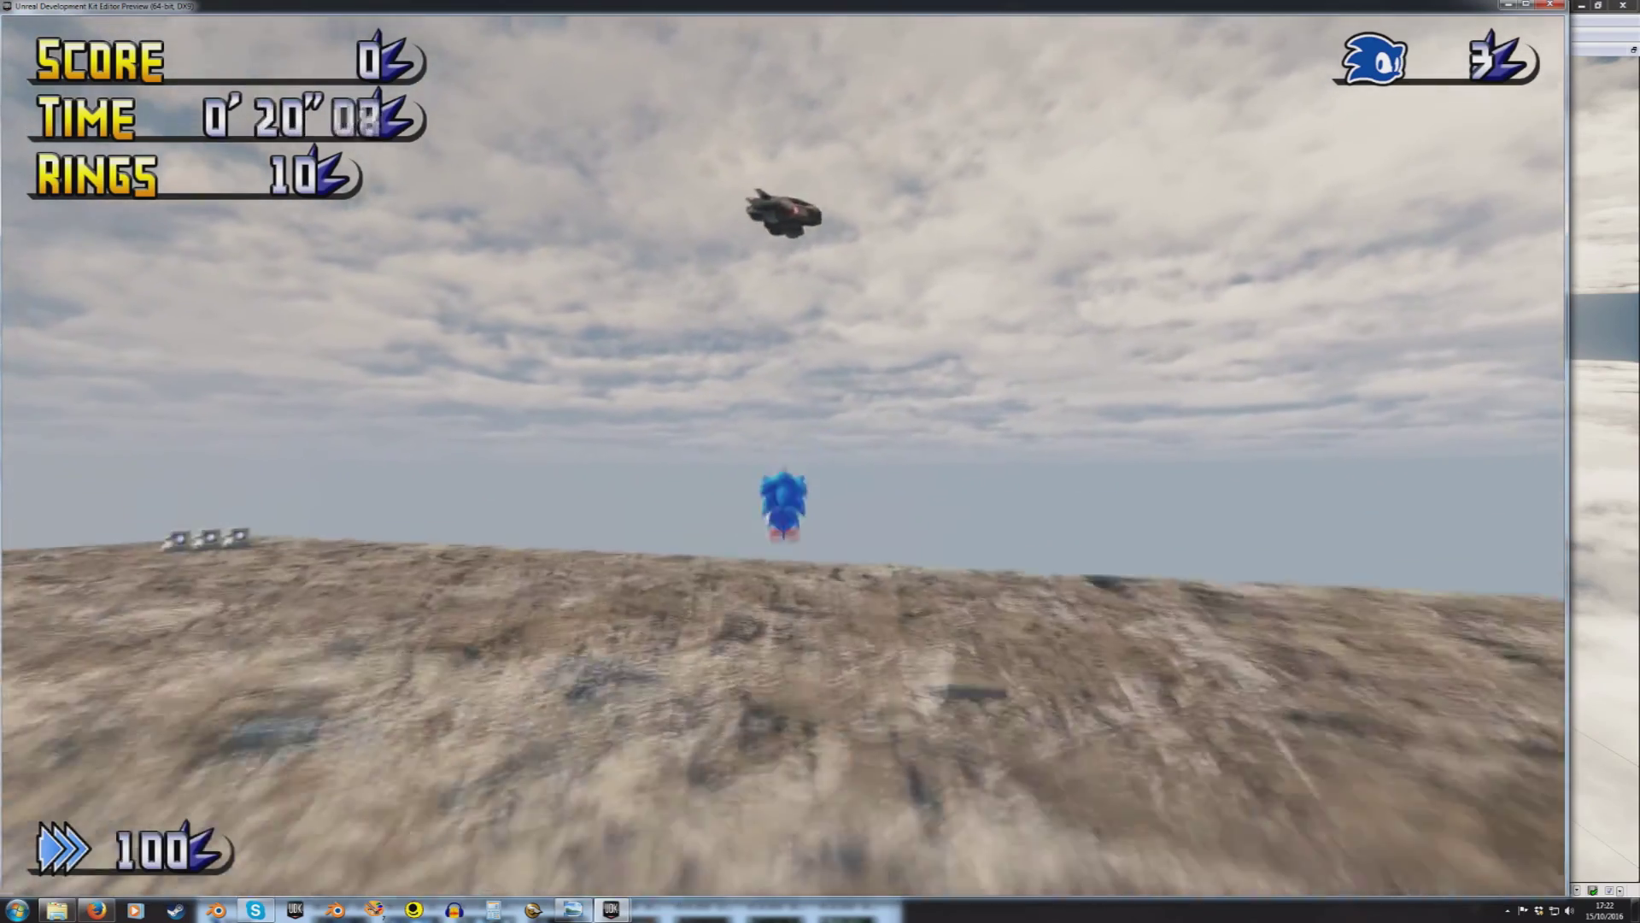
key(Escape)
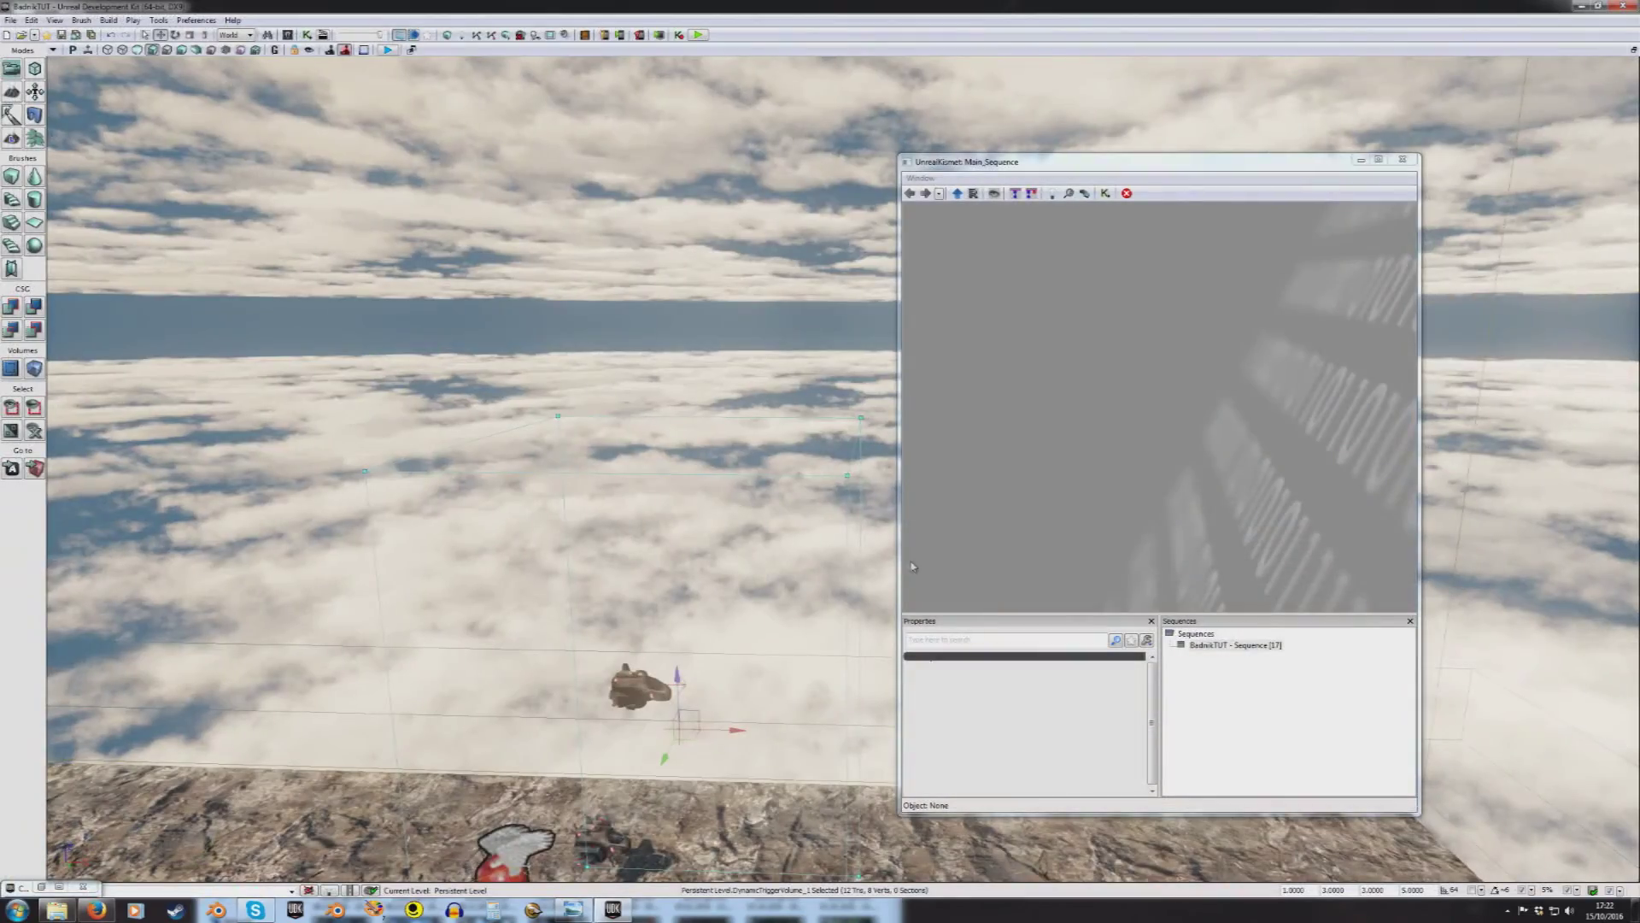
Step: Review the Kismet sequence alongside the level, from the touch trigger's freeze-and-shoot chain to the spawn-driven Matinee loop
double_click(1167, 202)
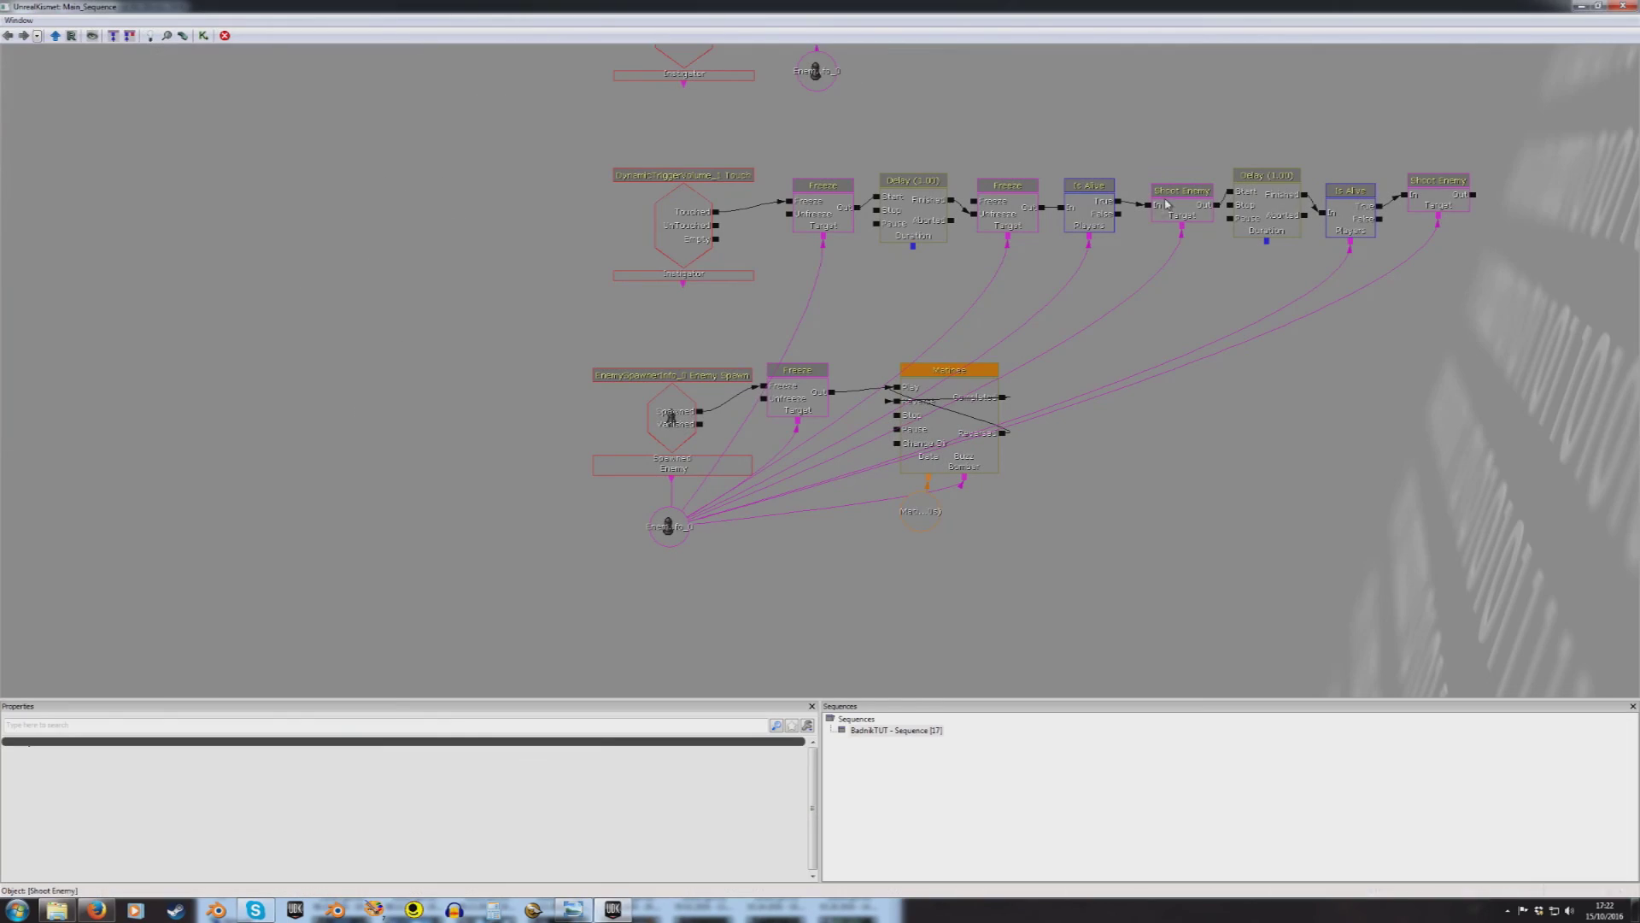
drag(1038, 6, 1270, 189)
right_drag(898, 368, 816, 414)
double_click(1270, 188)
drag(1198, 413, 947, 581)
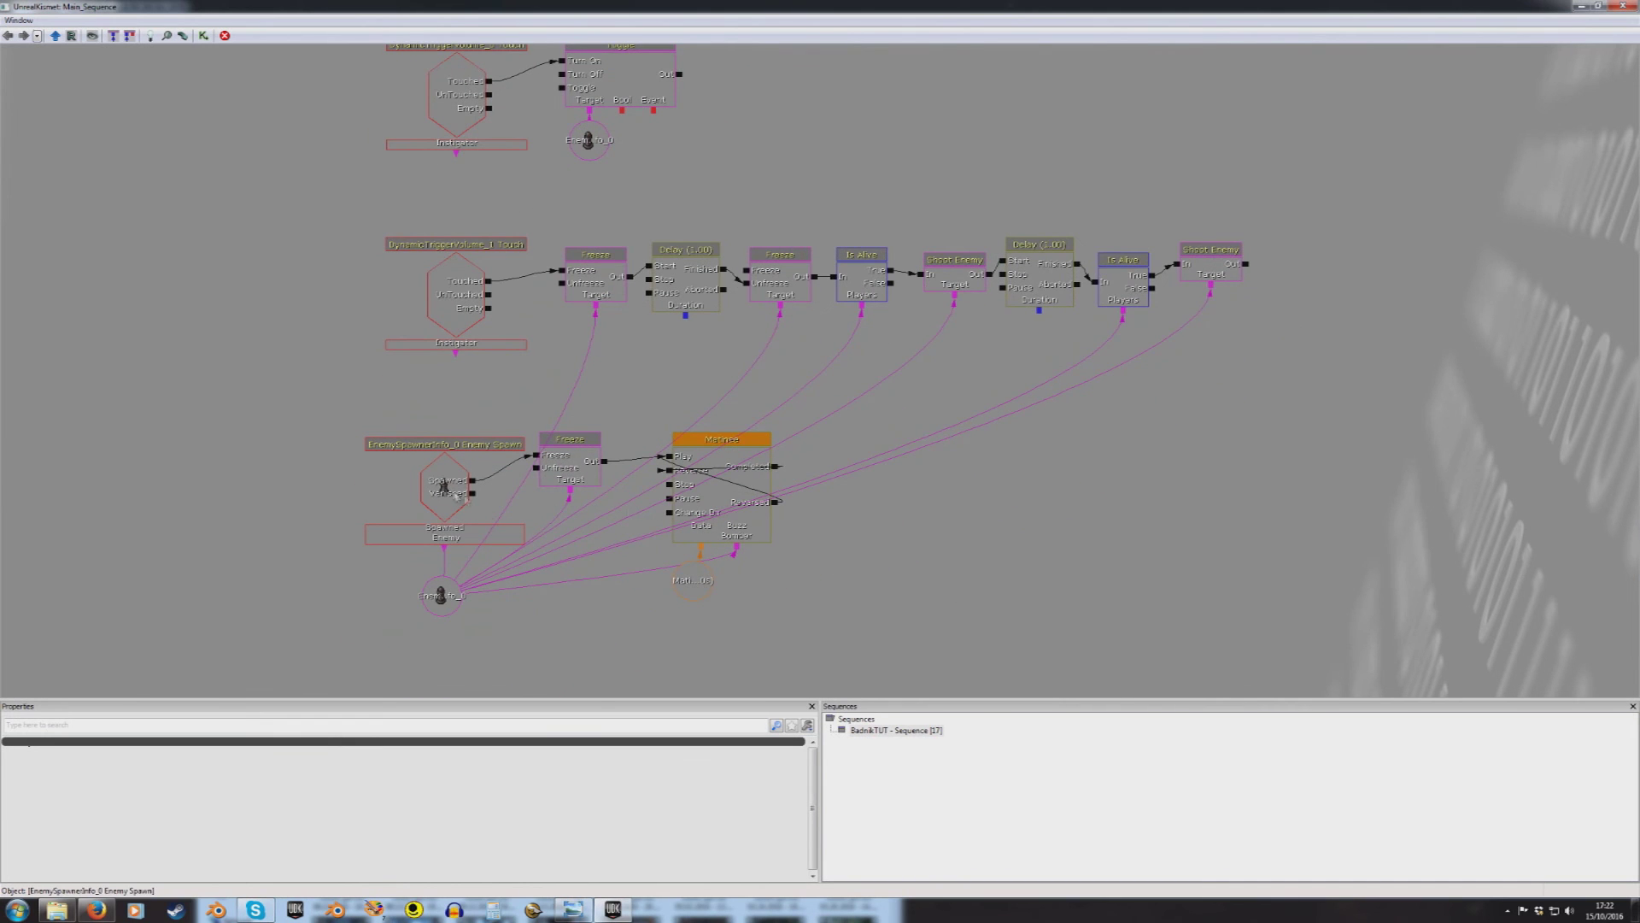
click(758, 487)
click(904, 554)
drag(974, 7, 954, 97)
double_click(954, 98)
drag(956, 7, 1159, 139)
scroll(1226, 403, down, 2)
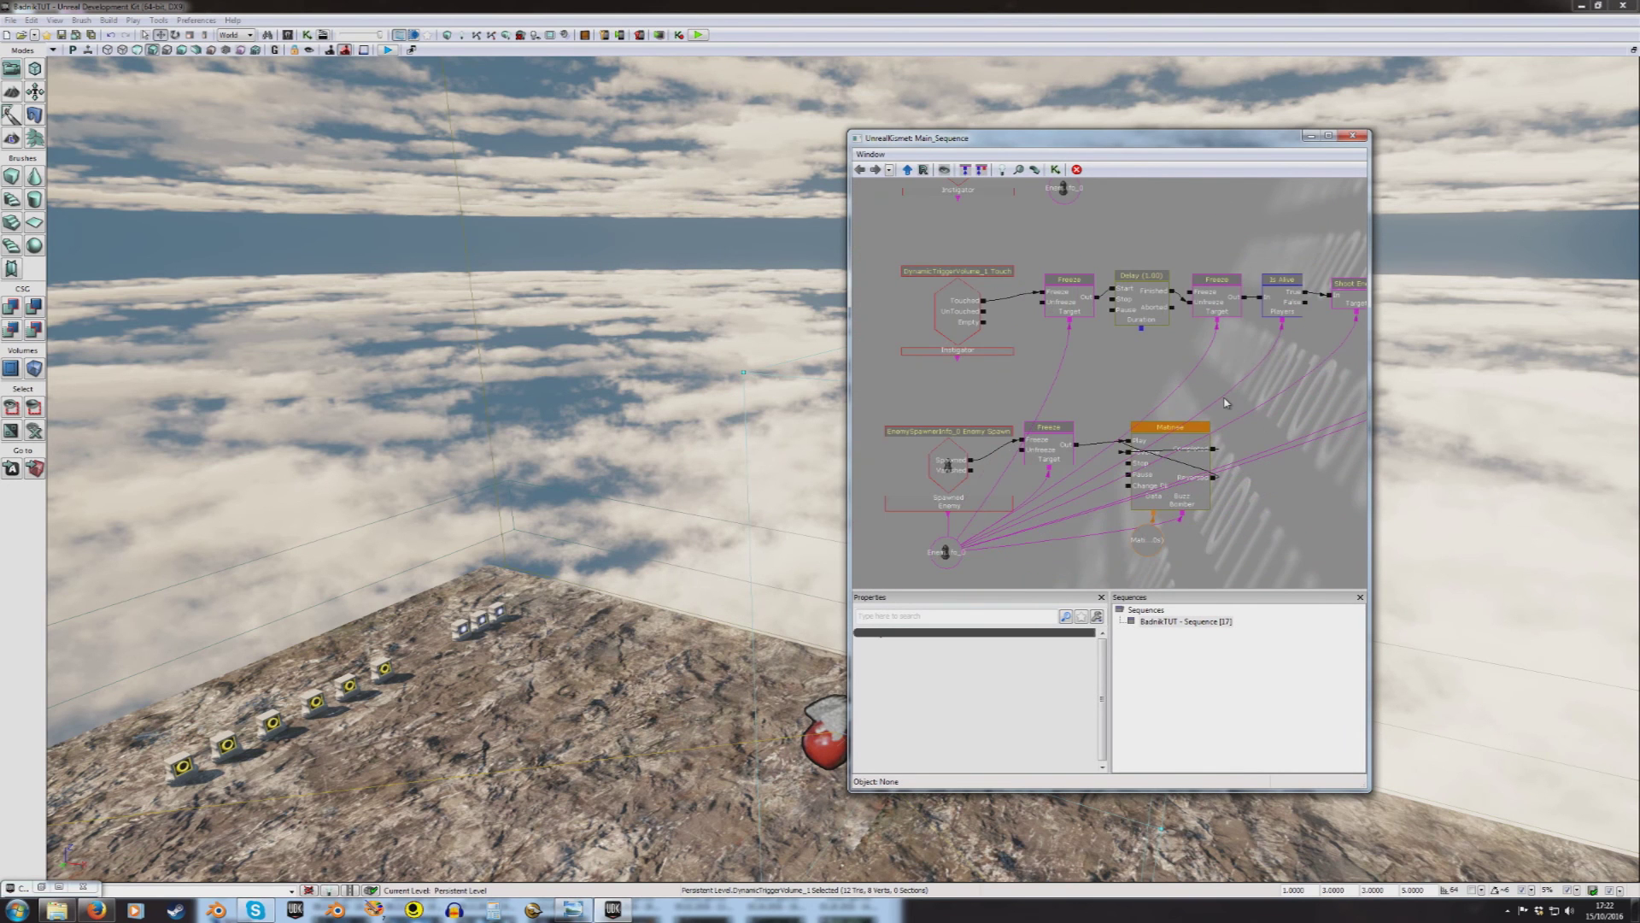
scroll(1237, 367, down, 3)
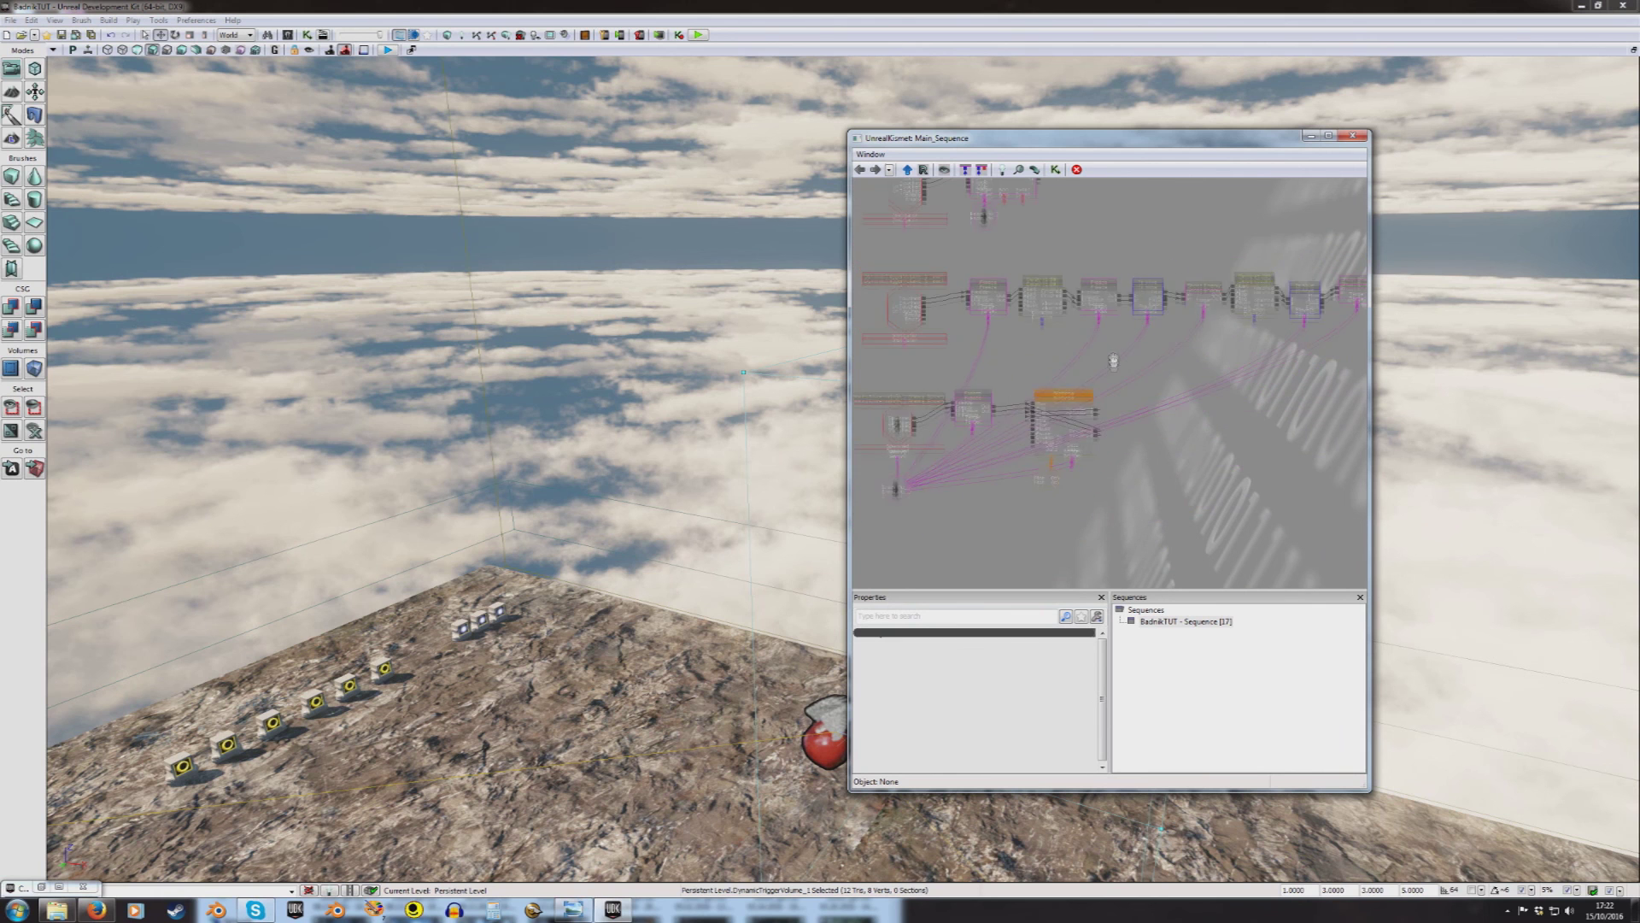
scroll(1090, 295, up, 4)
drag(1116, 138, 758, 152)
double_click(758, 158)
right_click(955, 549)
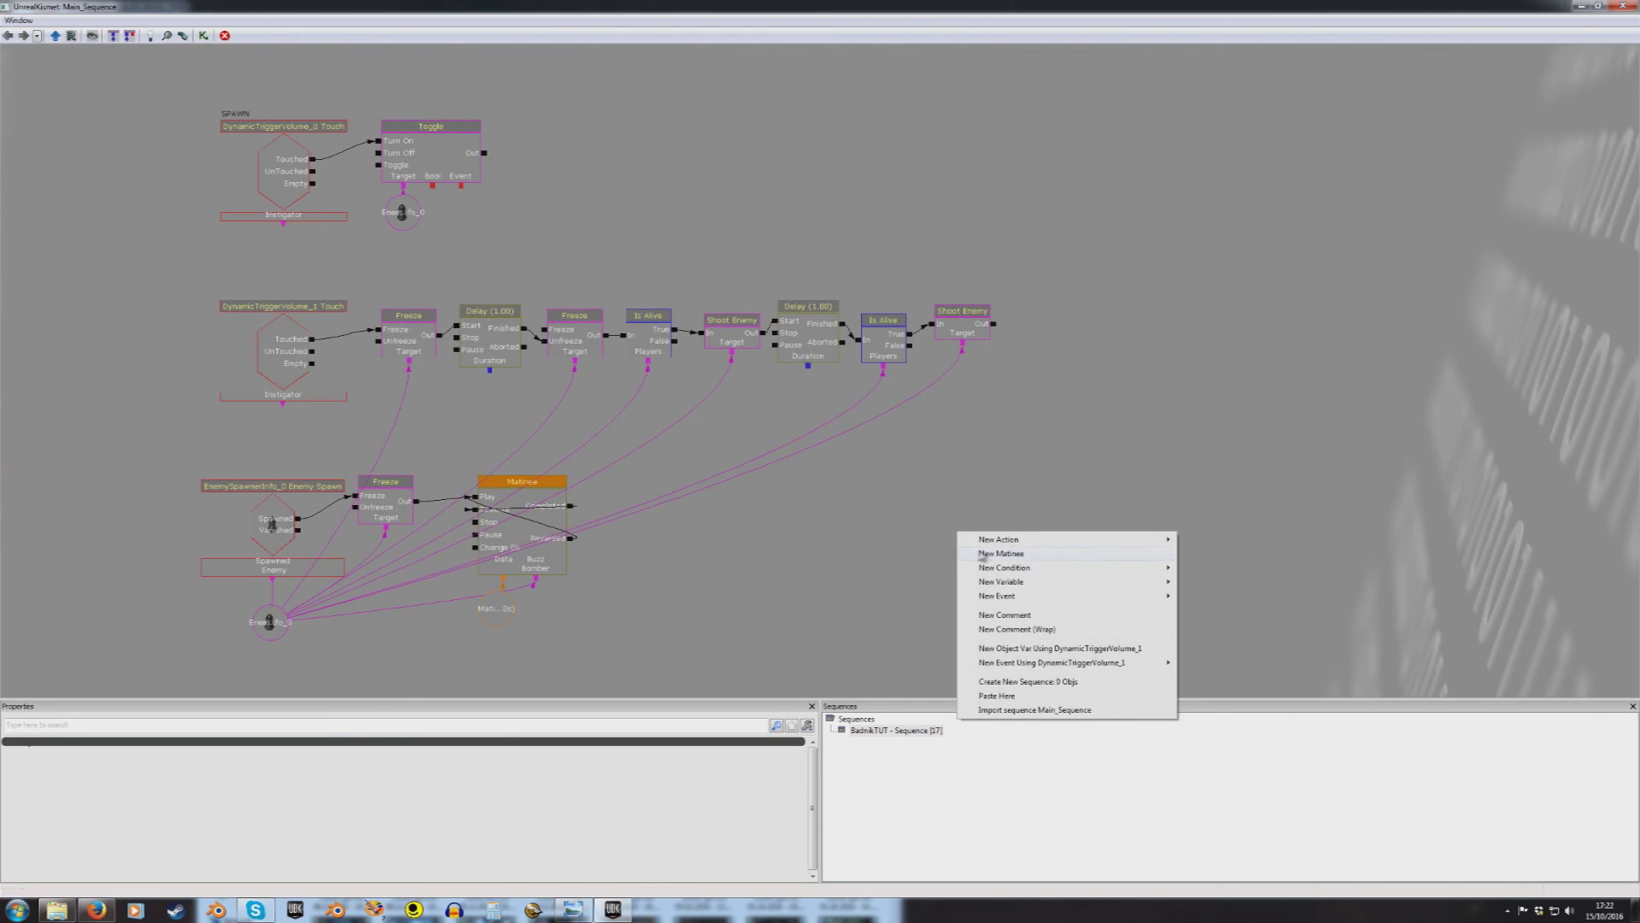
click(882, 578)
right_click(890, 557)
click(883, 558)
drag(855, 523, 1264, 485)
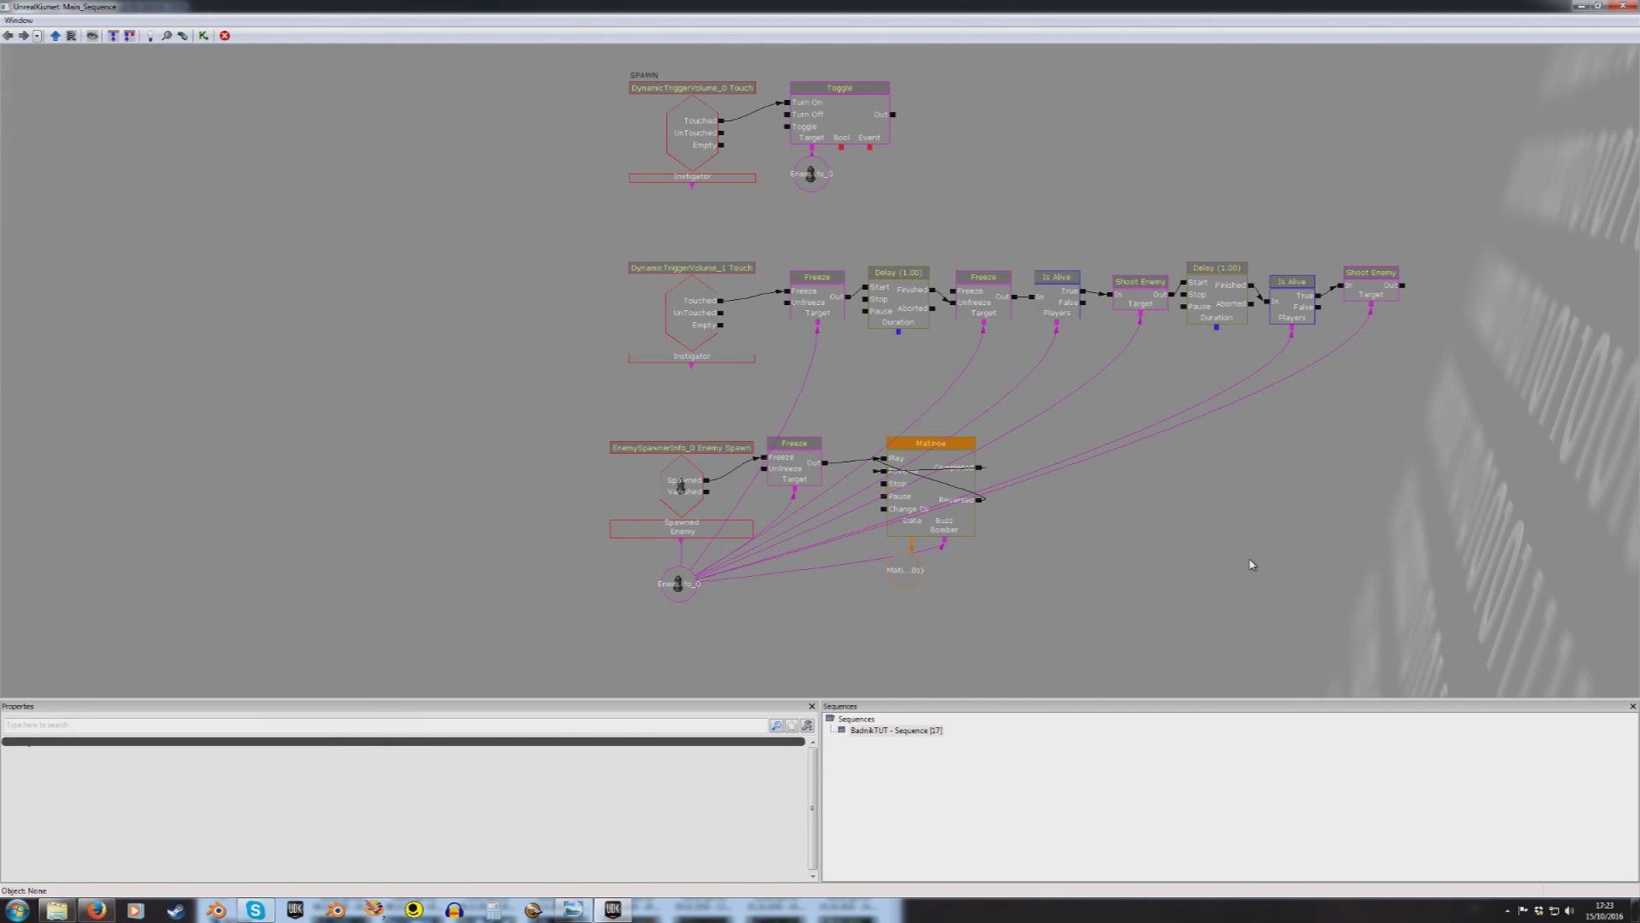
right_click(1135, 556)
click(1056, 548)
drag(1028, 554, 888, 436)
right_click(841, 440)
click(807, 484)
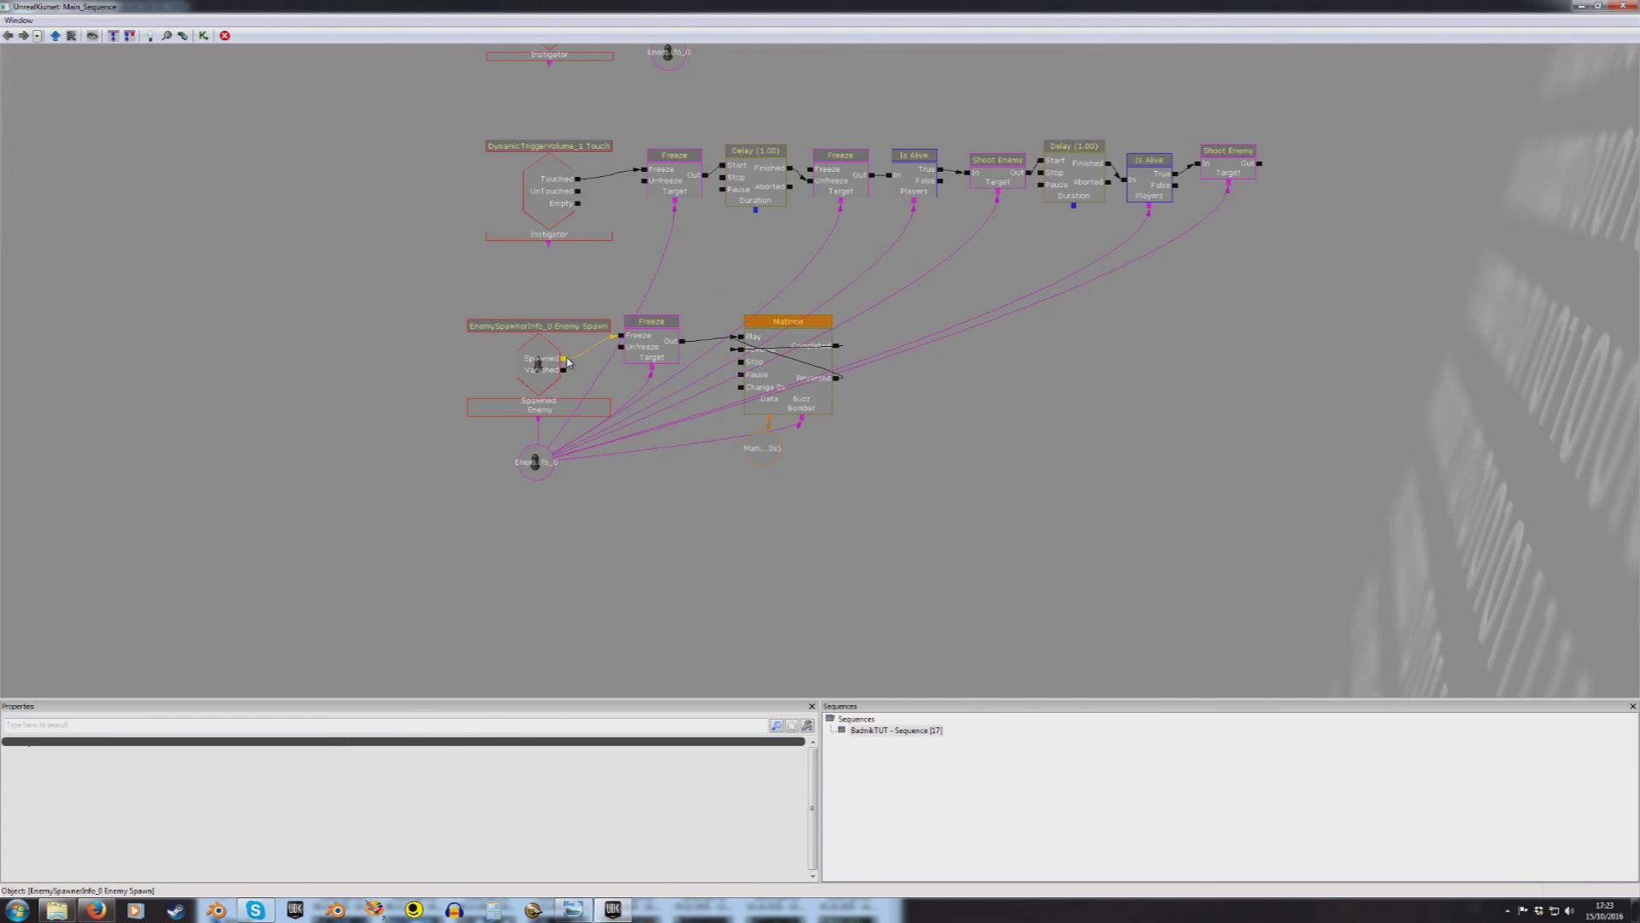
mouse_move(729, 8)
mouse_down()
mouse_move(723, 31)
mouse_move(726, 1)
mouse_up()
drag(918, 440, 816, 567)
scroll(874, 521, up, 1)
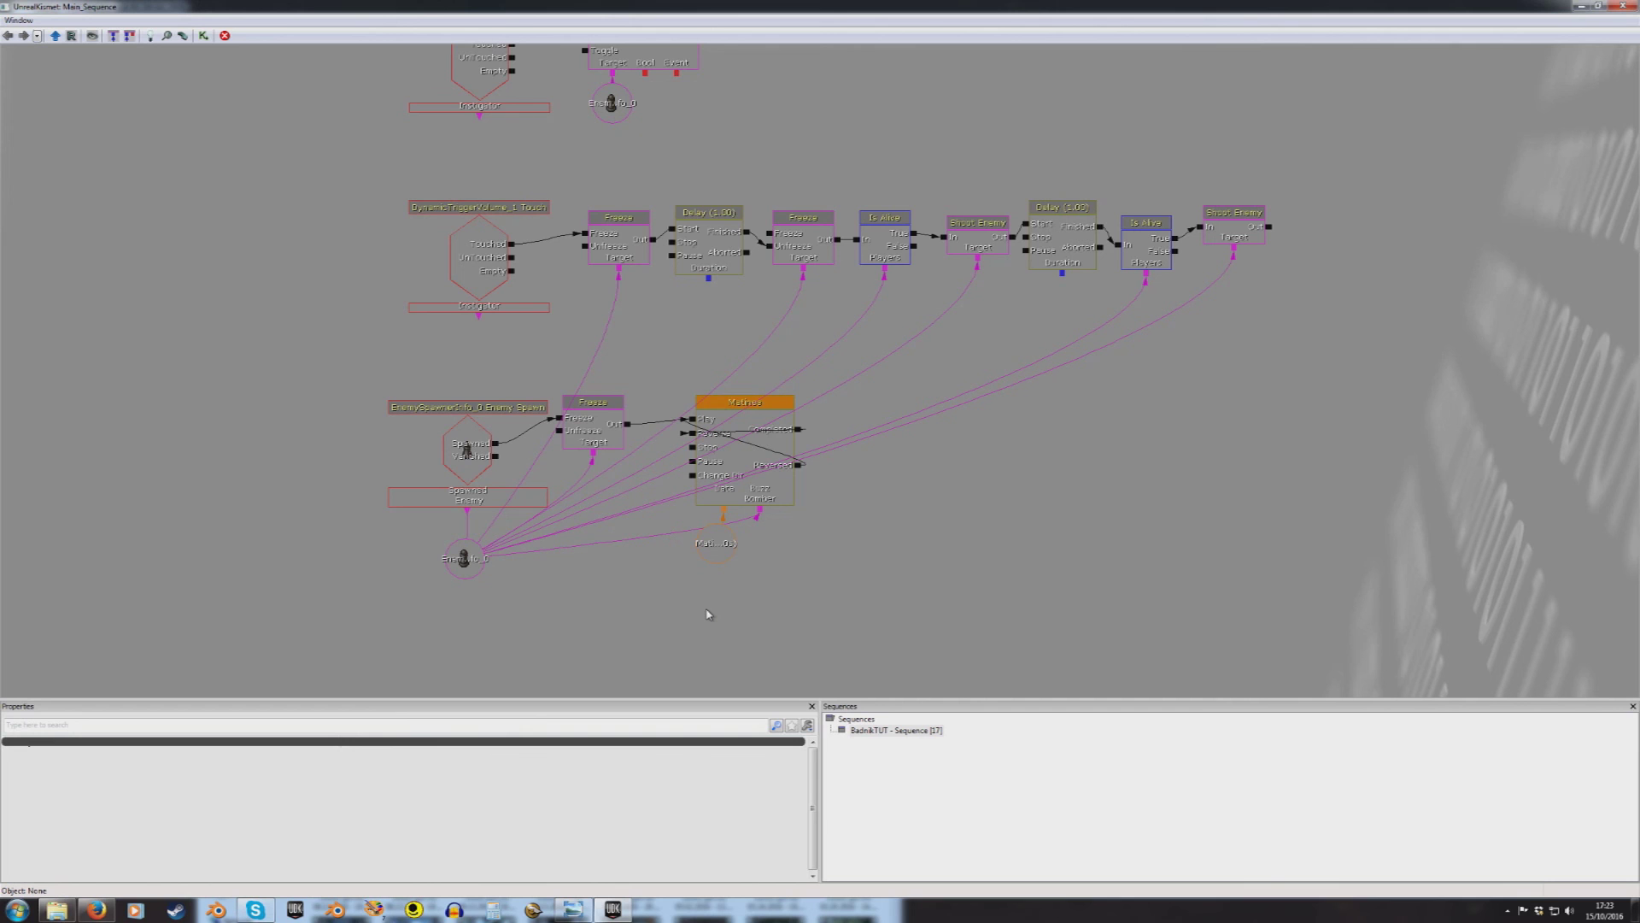
drag(839, 619, 772, 568)
drag(831, 509, 810, 540)
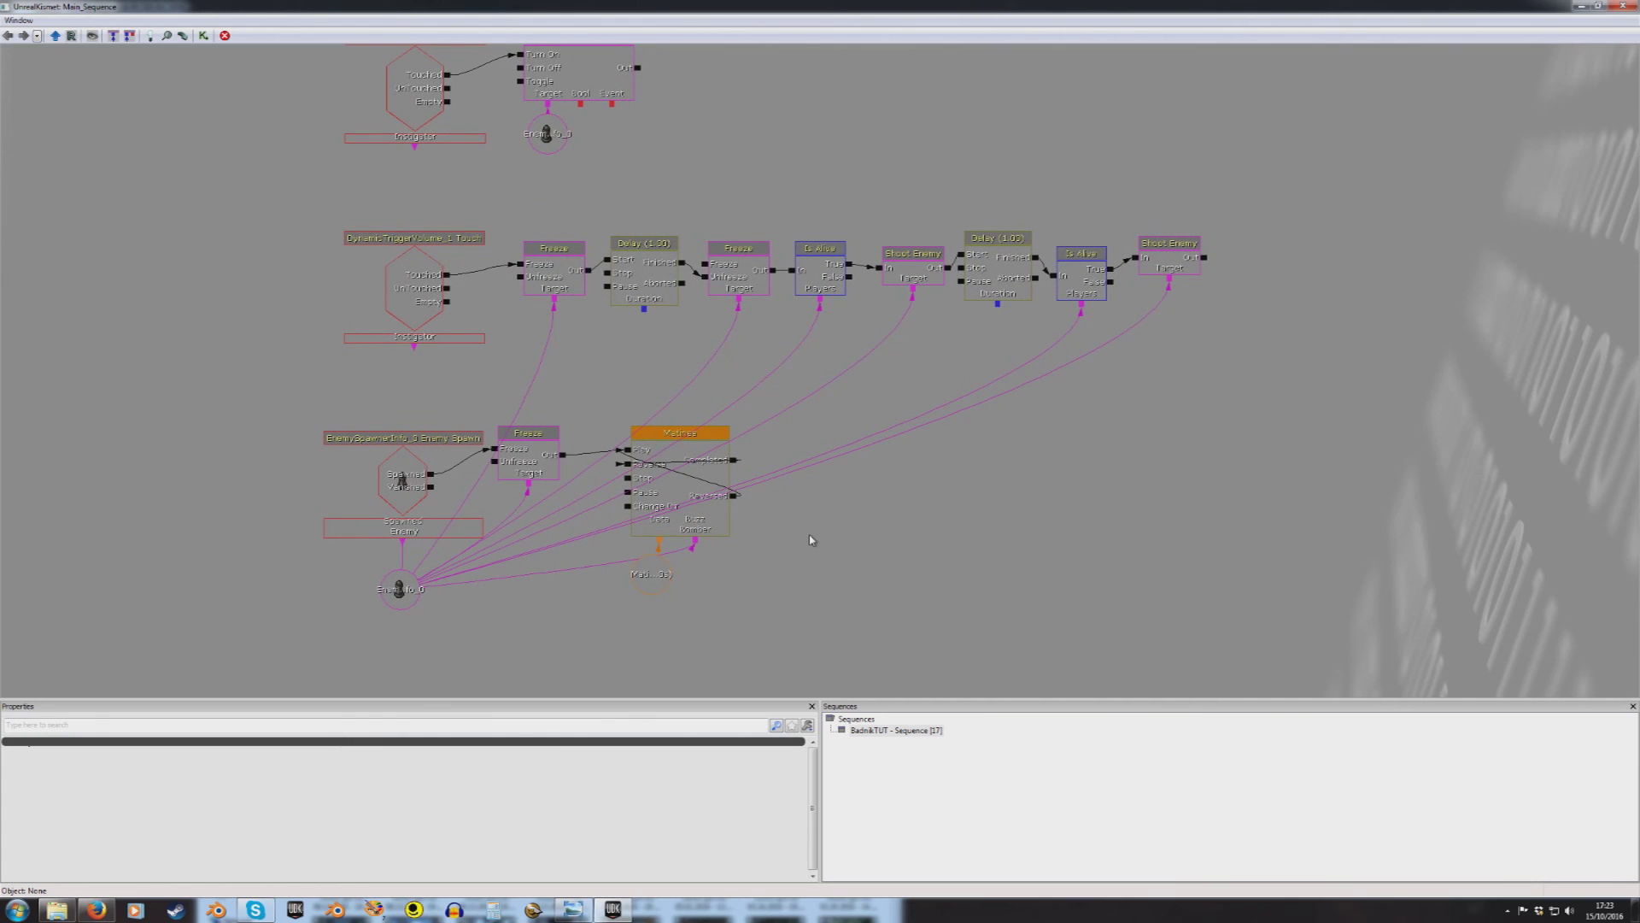
drag(797, 105, 745, 230)
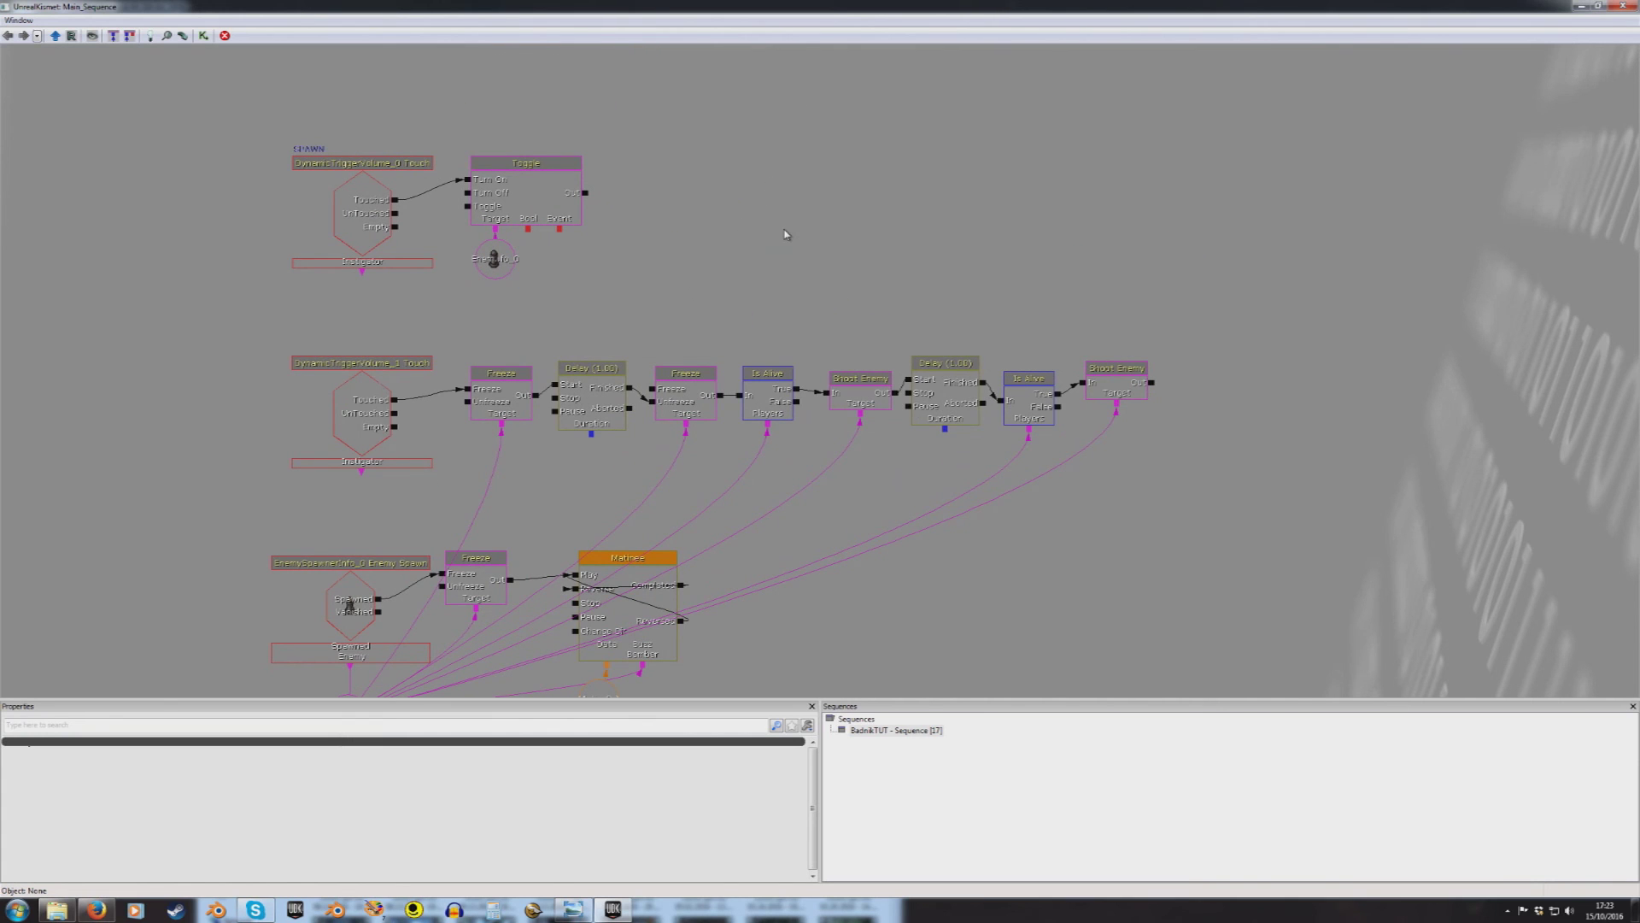
drag(791, 260, 925, 217)
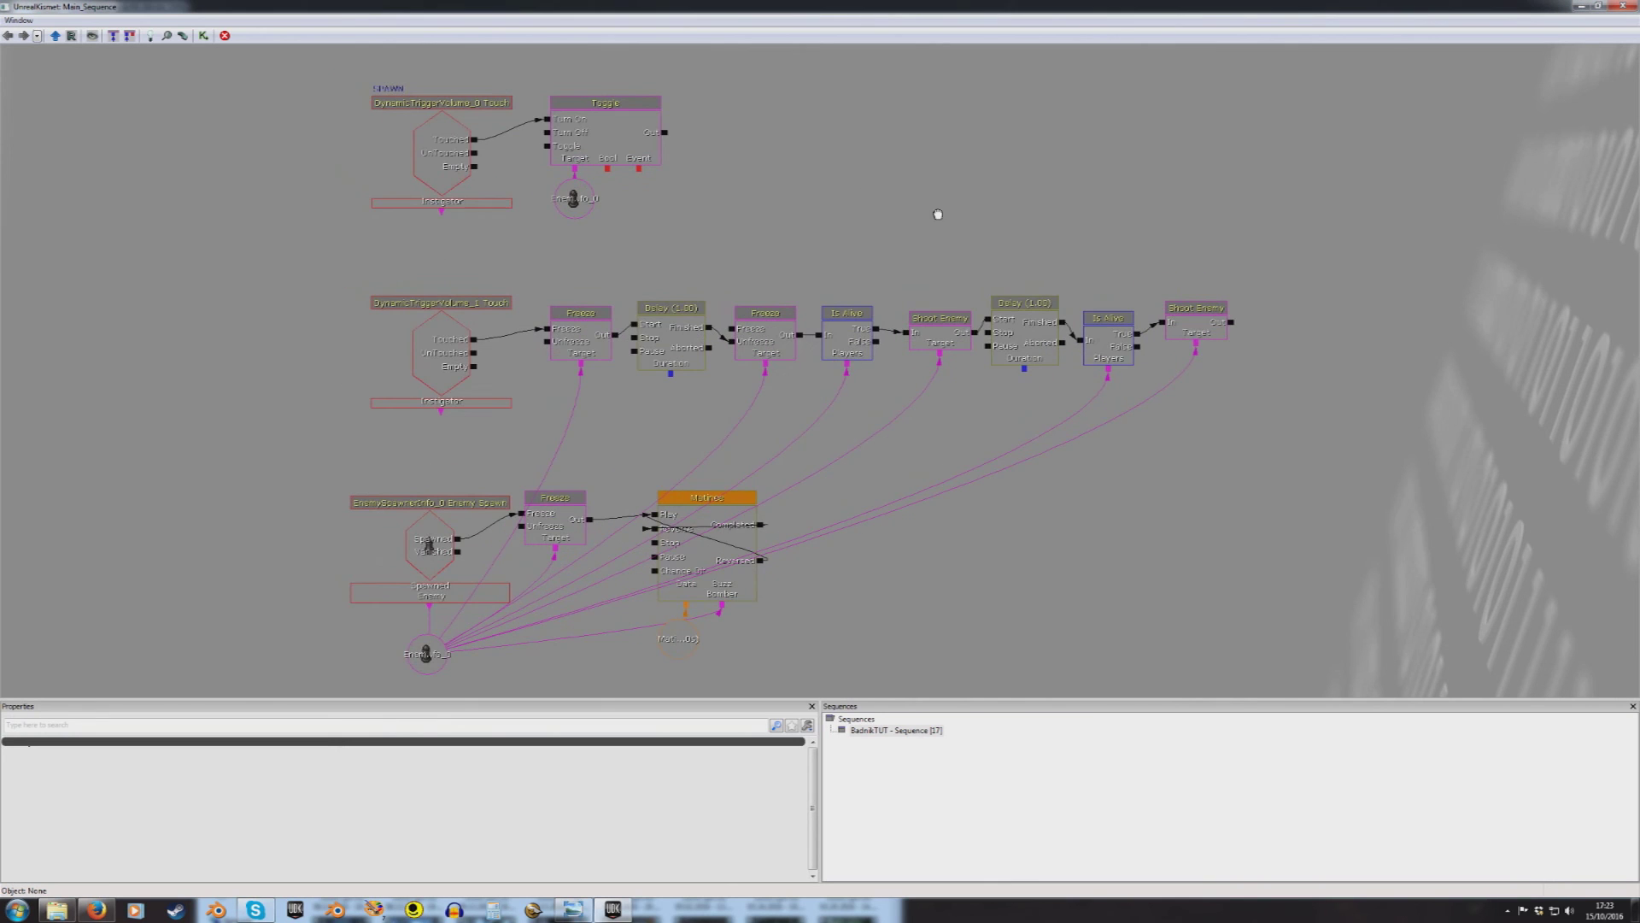